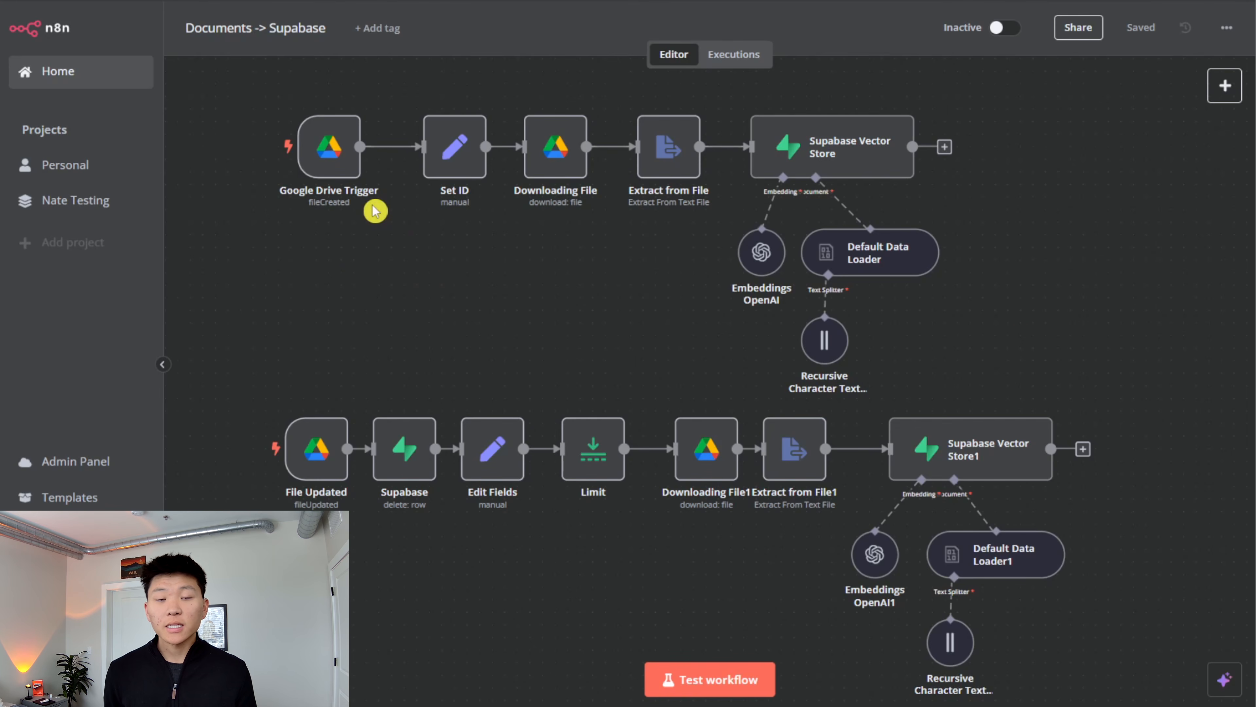
- Skim the Project Mountain project brief document
{"action": "mouse_move", "coordinate": [311, 436]}
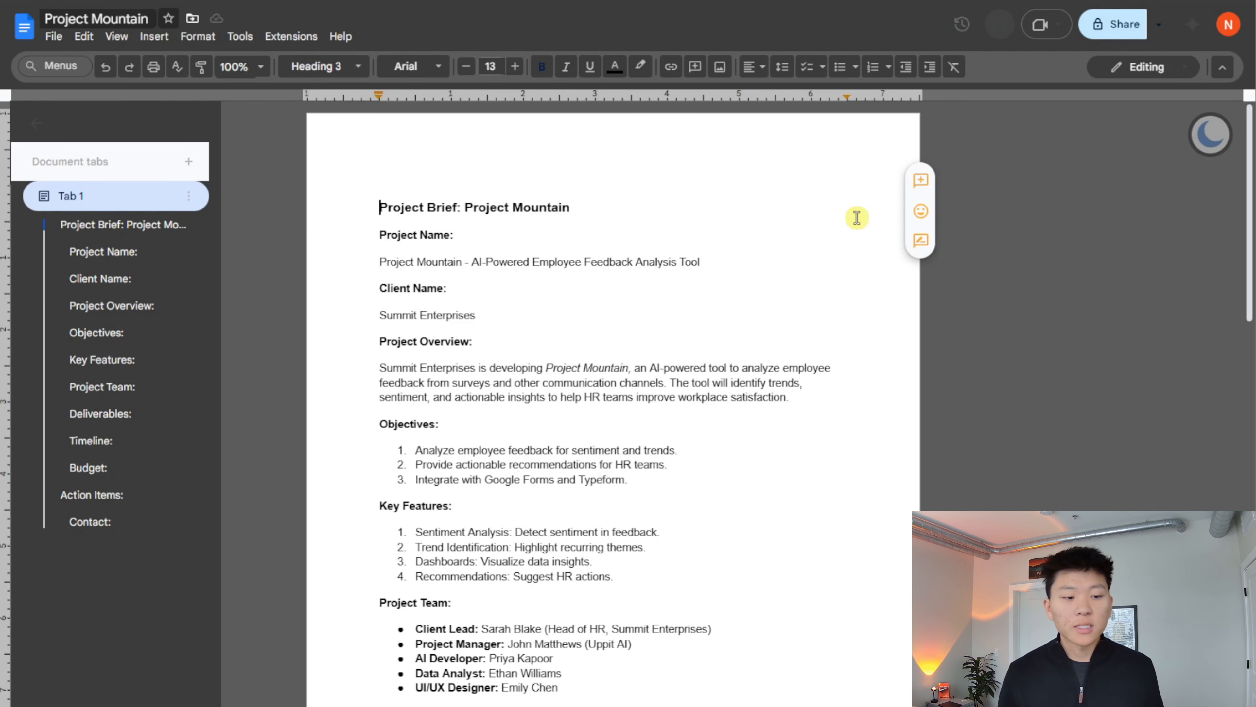
{"action": "scroll", "coordinate": [654, 357], "scroll_direction": "down", "scroll_amount": 15}
{"action": "scroll", "coordinate": [747, 468], "scroll_direction": "up", "scroll_amount": 15}
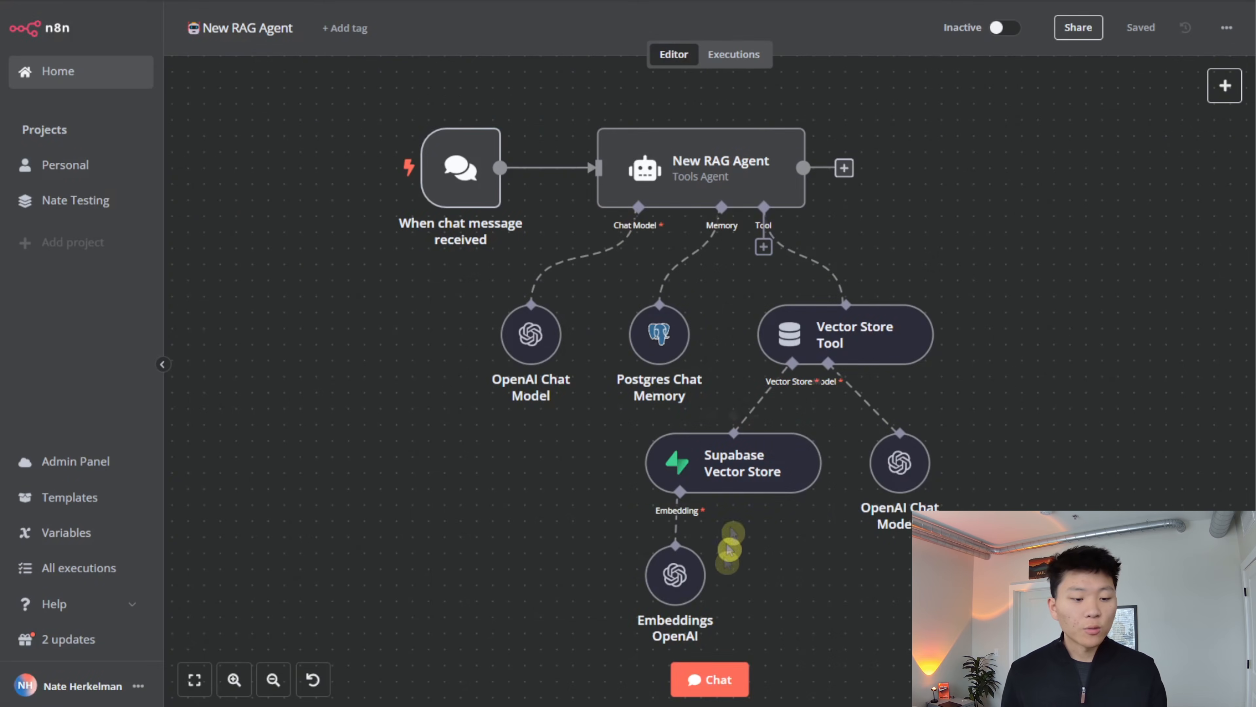
- Ask the New RAG Agent in chat "What are the action items for project mountain and who are the parties involved?"
{"action": "left_click", "coordinate": [723, 679]}
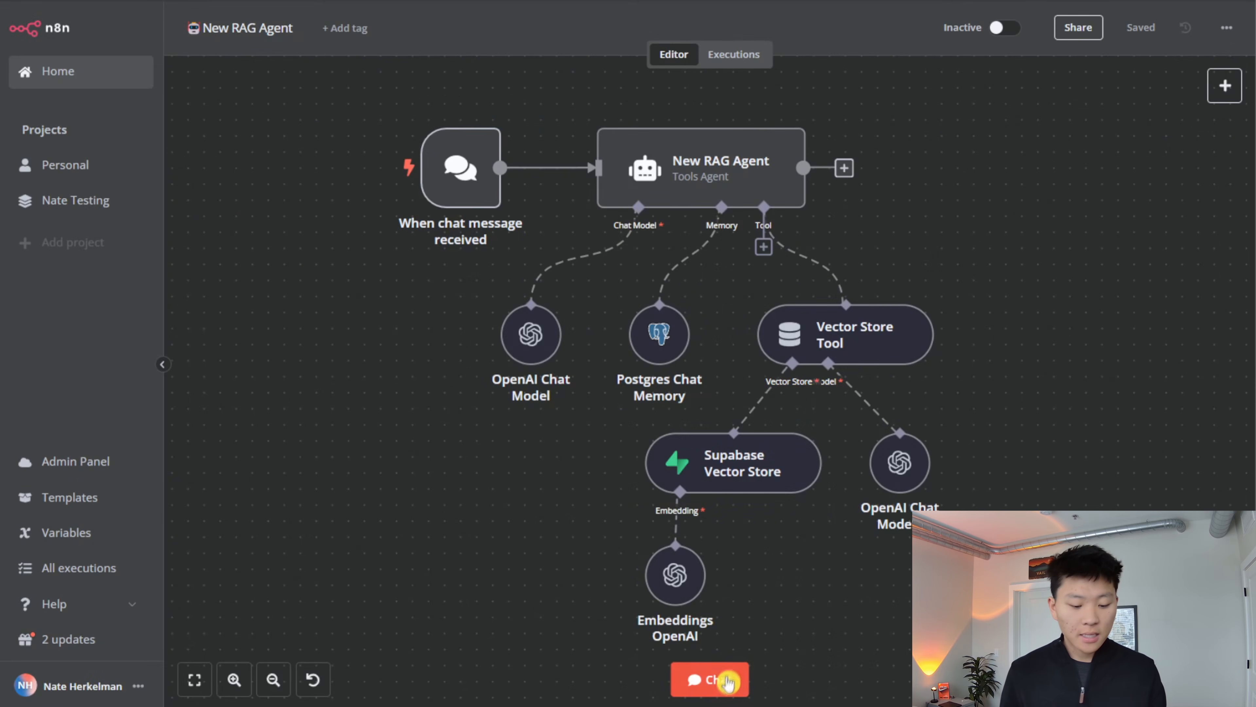
{"action": "type", "text": "What are the action items for project mountain and who are the parties involved?"}
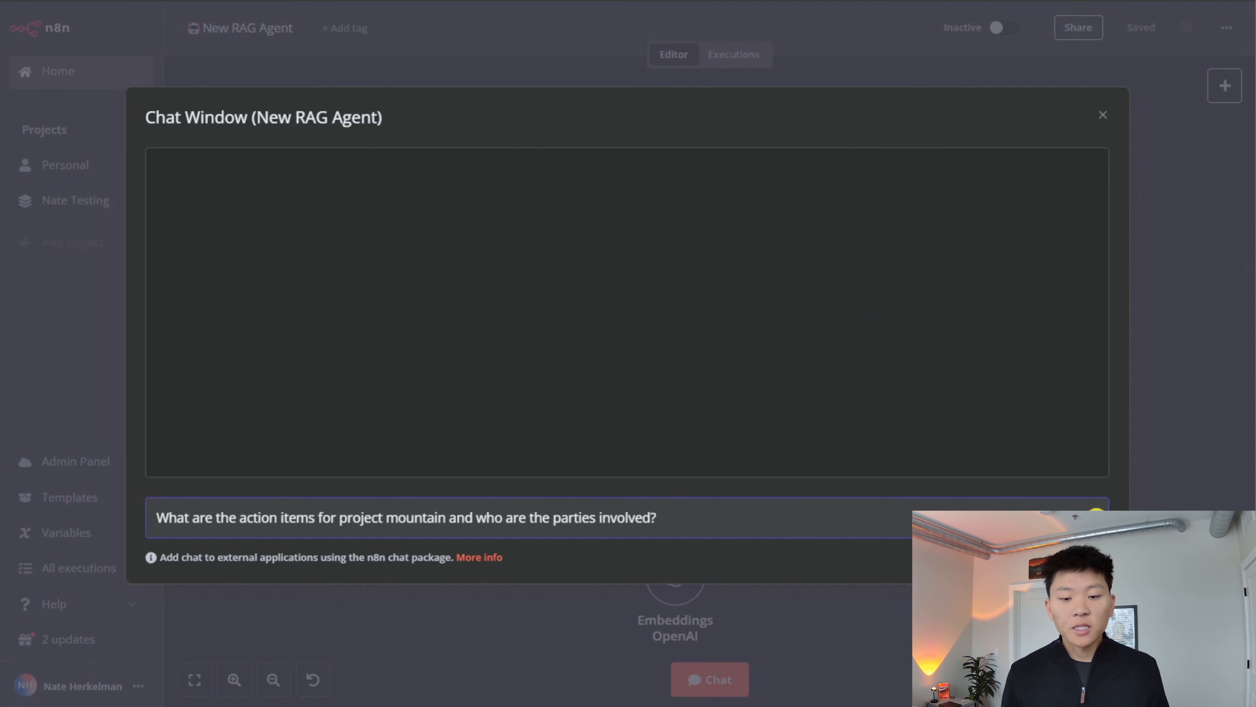
{"action": "left_click", "coordinate": [1094, 515]}
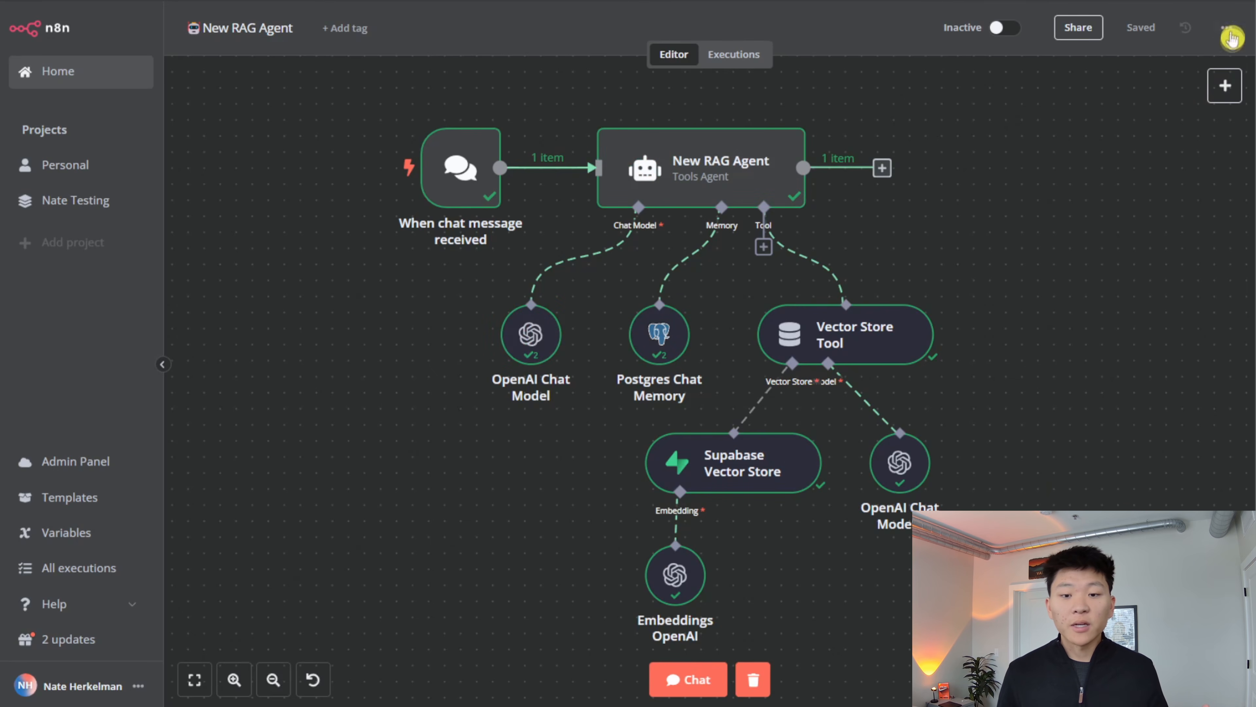
{"action": "left_click", "coordinate": [1226, 27]}
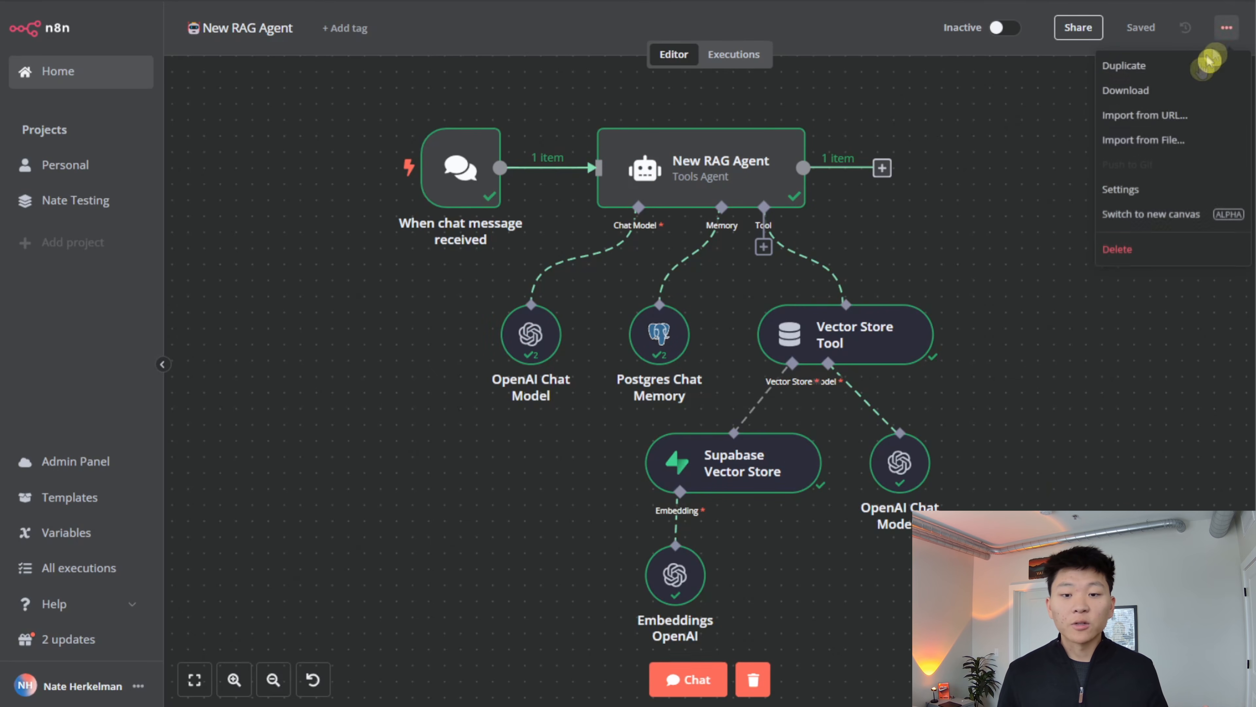
{"action": "left_click", "coordinate": [1015, 257]}
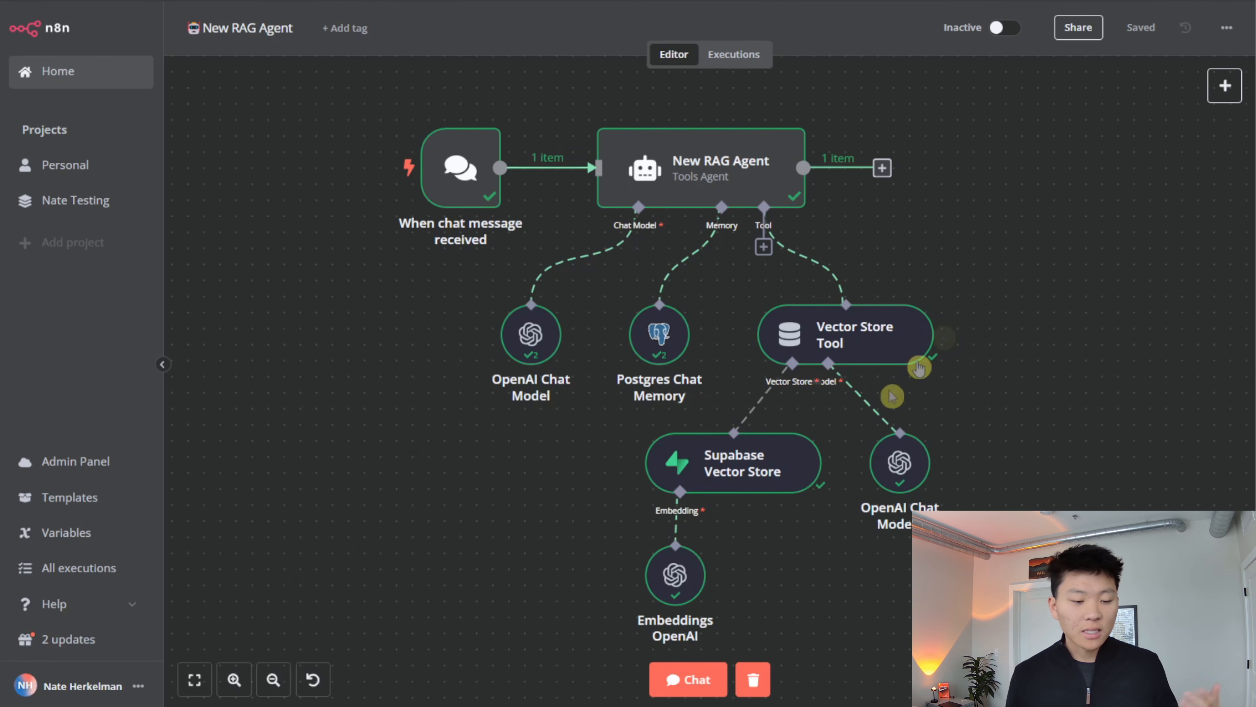
- Reopen the agent's chat and review its full answer listing action items, parties and due dates
{"action": "left_click", "coordinate": [689, 680]}
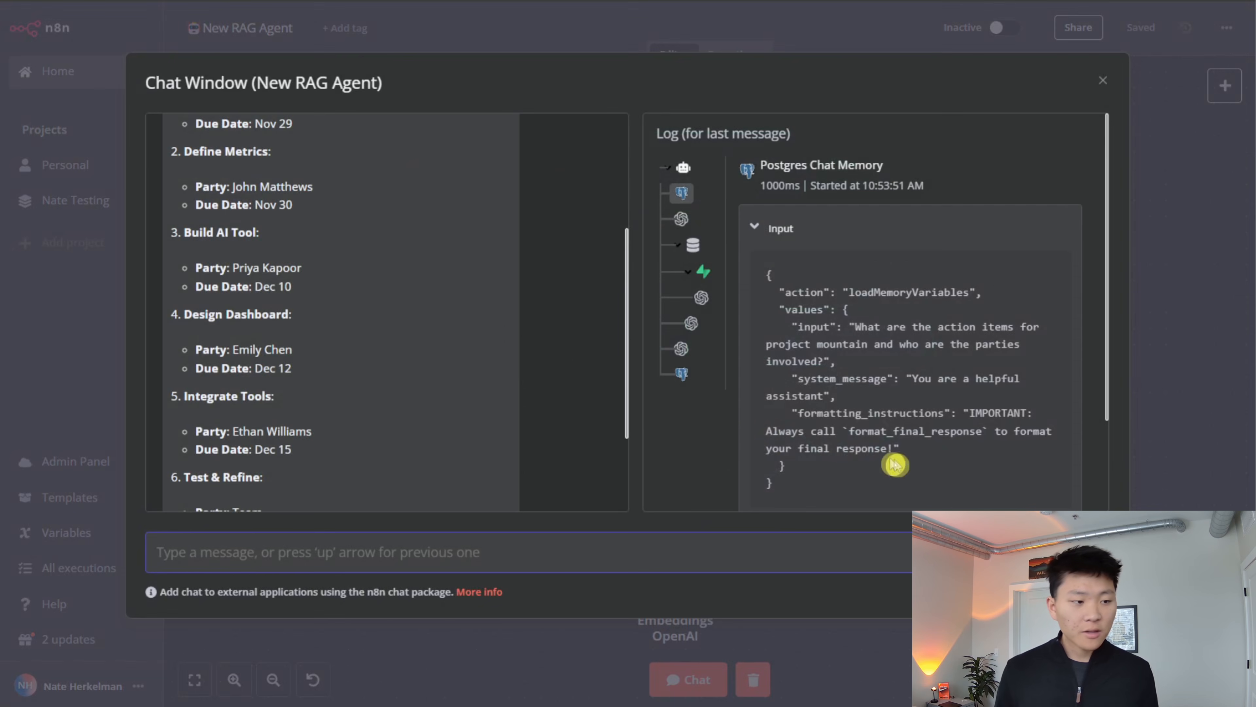
{"action": "scroll", "coordinate": [566, 401], "scroll_direction": "up", "scroll_amount": 5}
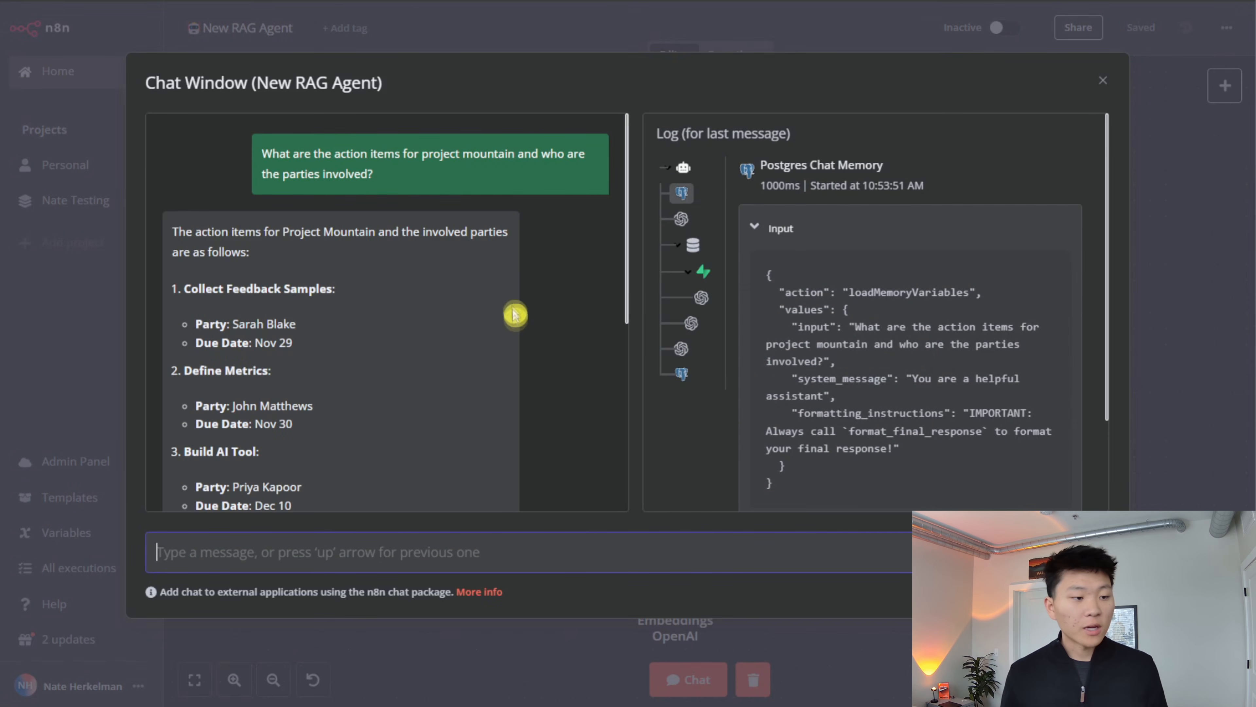
{"action": "scroll", "coordinate": [515, 311], "scroll_direction": "down", "scroll_amount": 2}
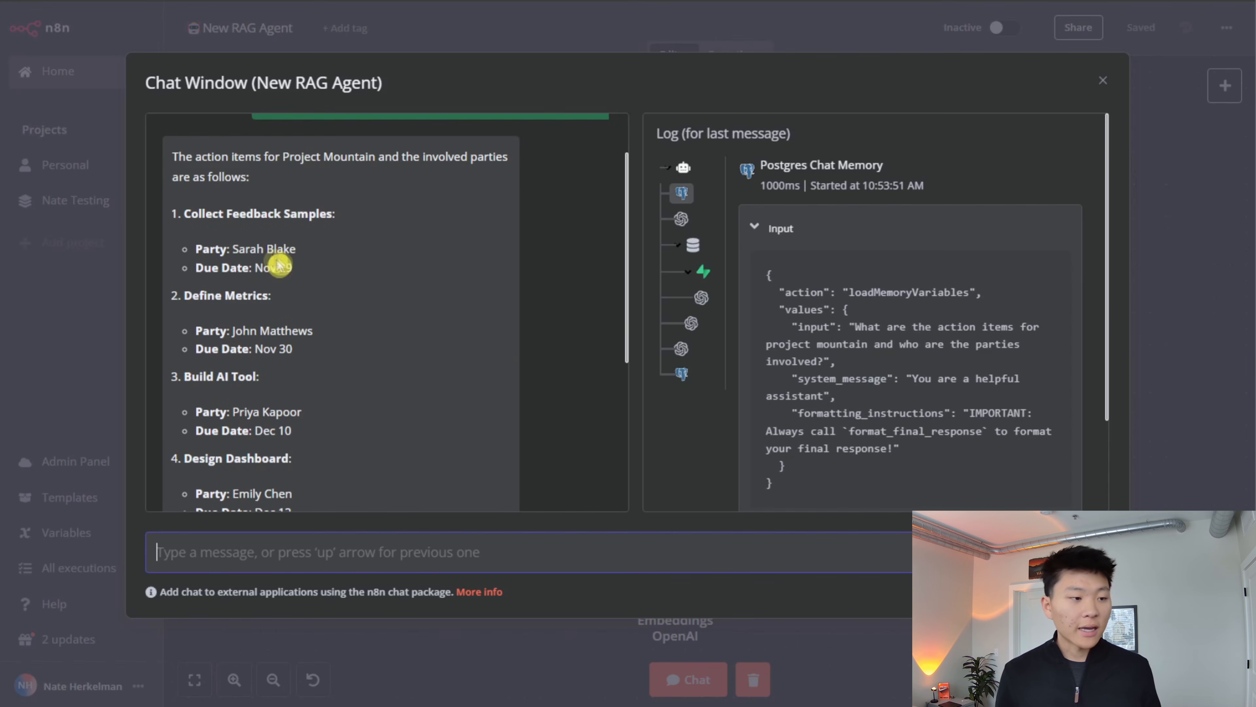
{"action": "scroll", "coordinate": [465, 321], "scroll_direction": "down", "scroll_amount": 3}
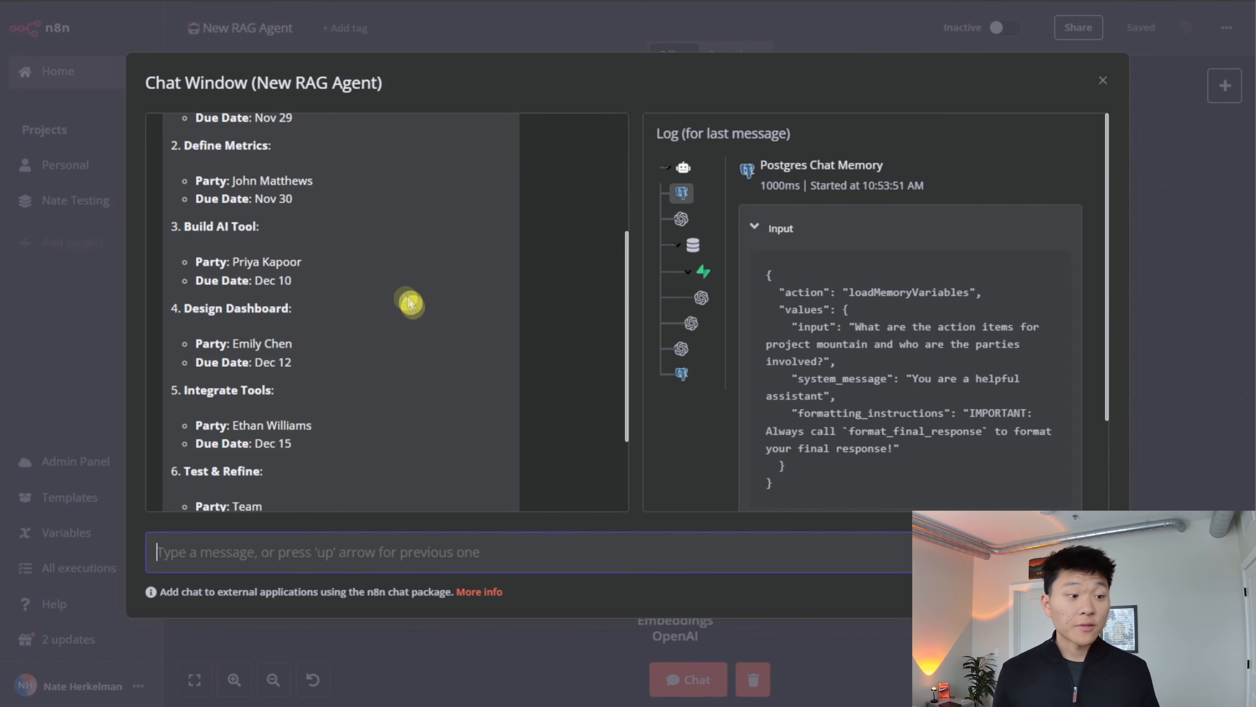
{"action": "scroll", "coordinate": [331, 244], "scroll_direction": "down", "scroll_amount": 3}
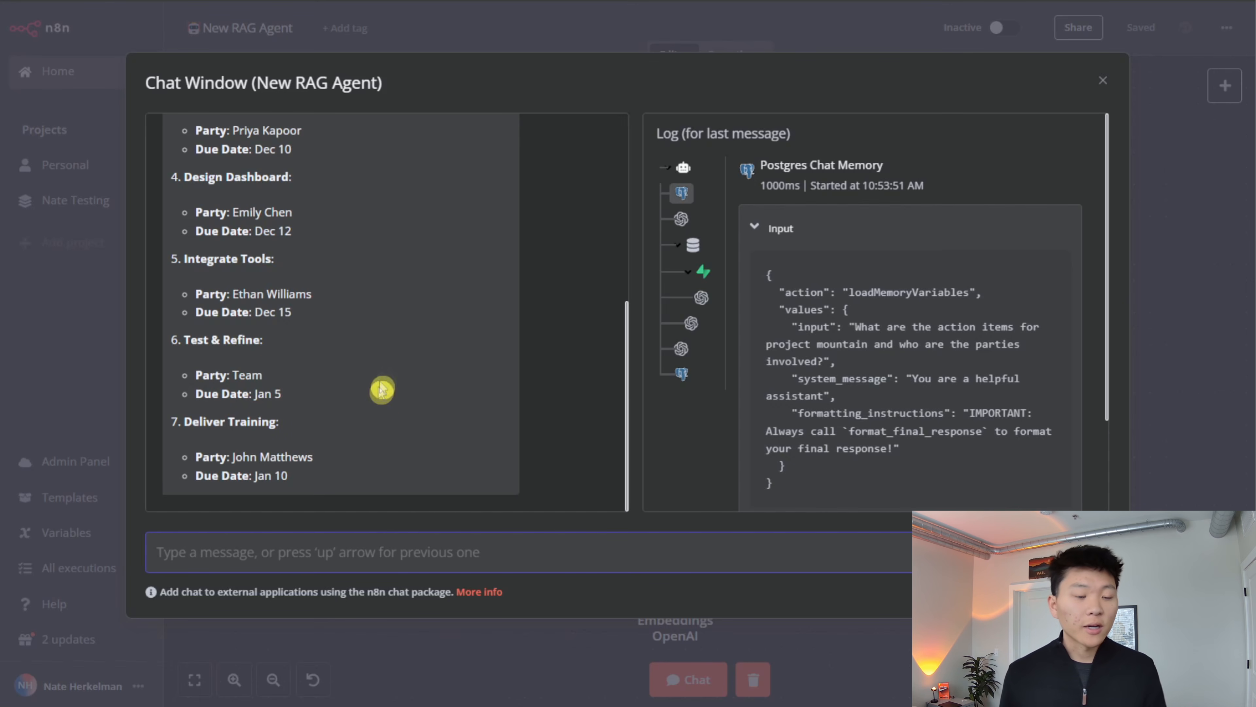
{"action": "scroll", "coordinate": [383, 420], "scroll_direction": "up", "scroll_amount": 8}
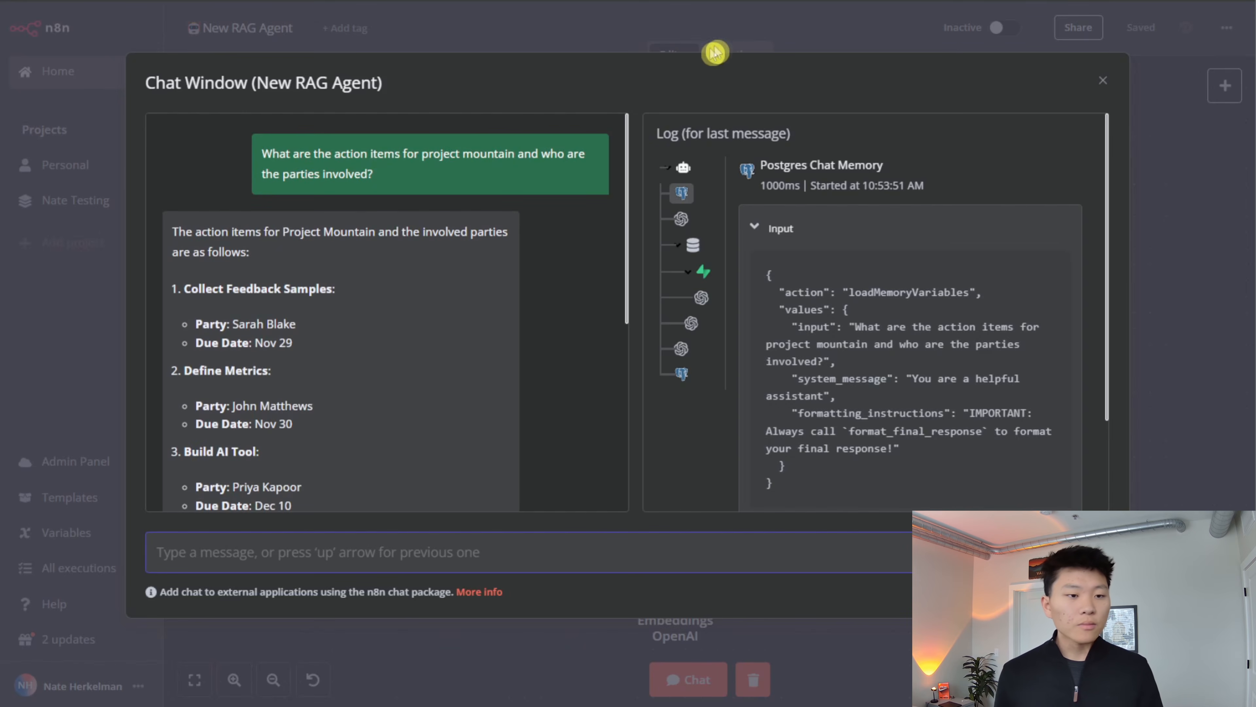
- Switch to Supabase and inspect the human and AI message contents stored in the n8n_chat_histories table
{"action": "left_click", "coordinate": [758, 36]}
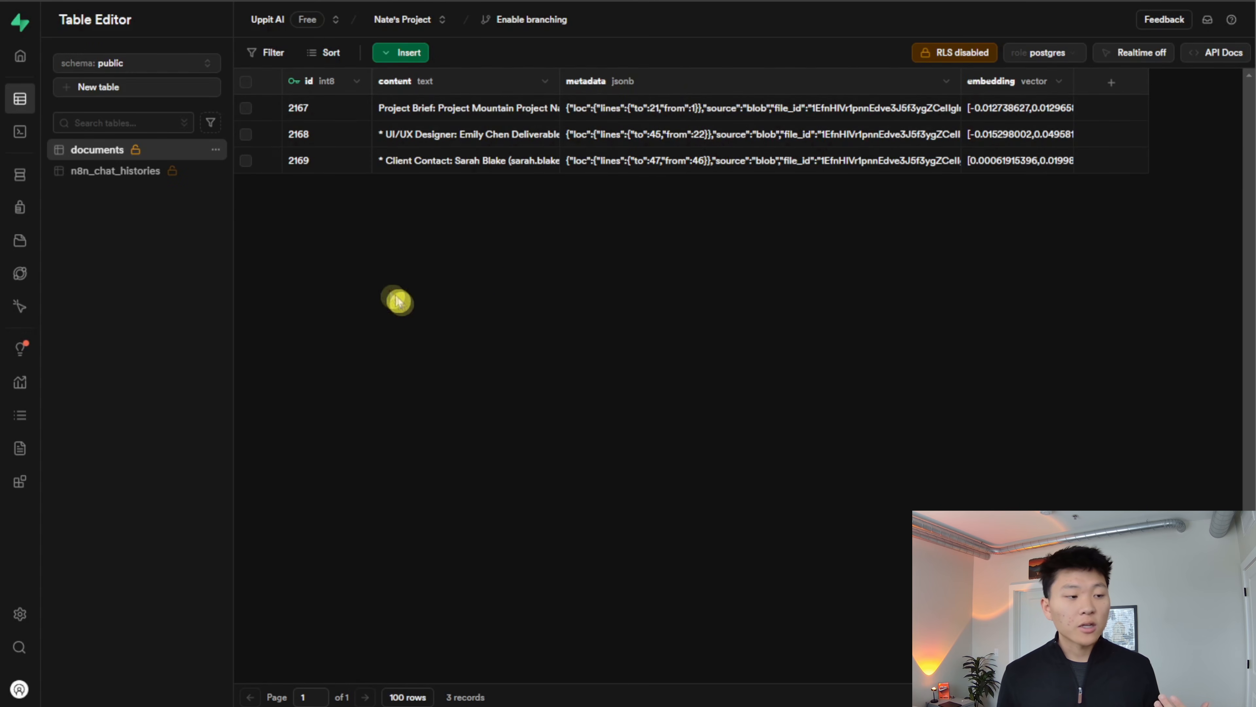
{"action": "left_click", "coordinate": [126, 174]}
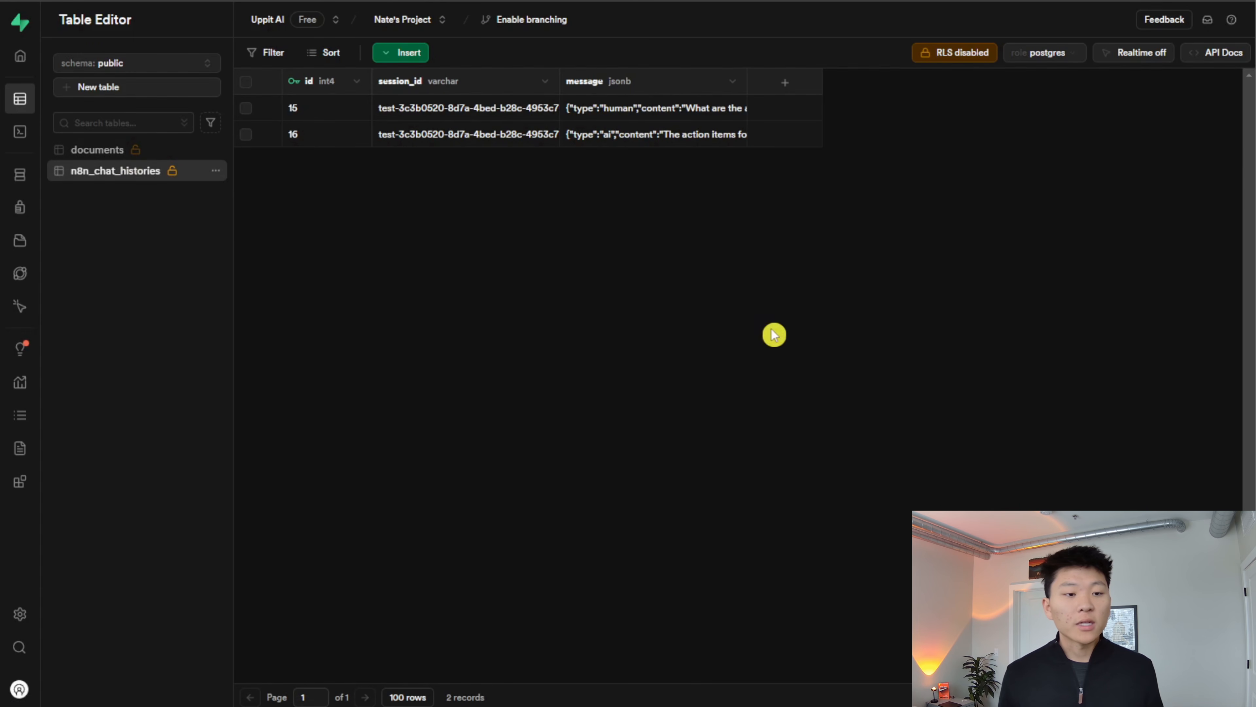
{"action": "double_click", "coordinate": [657, 115]}
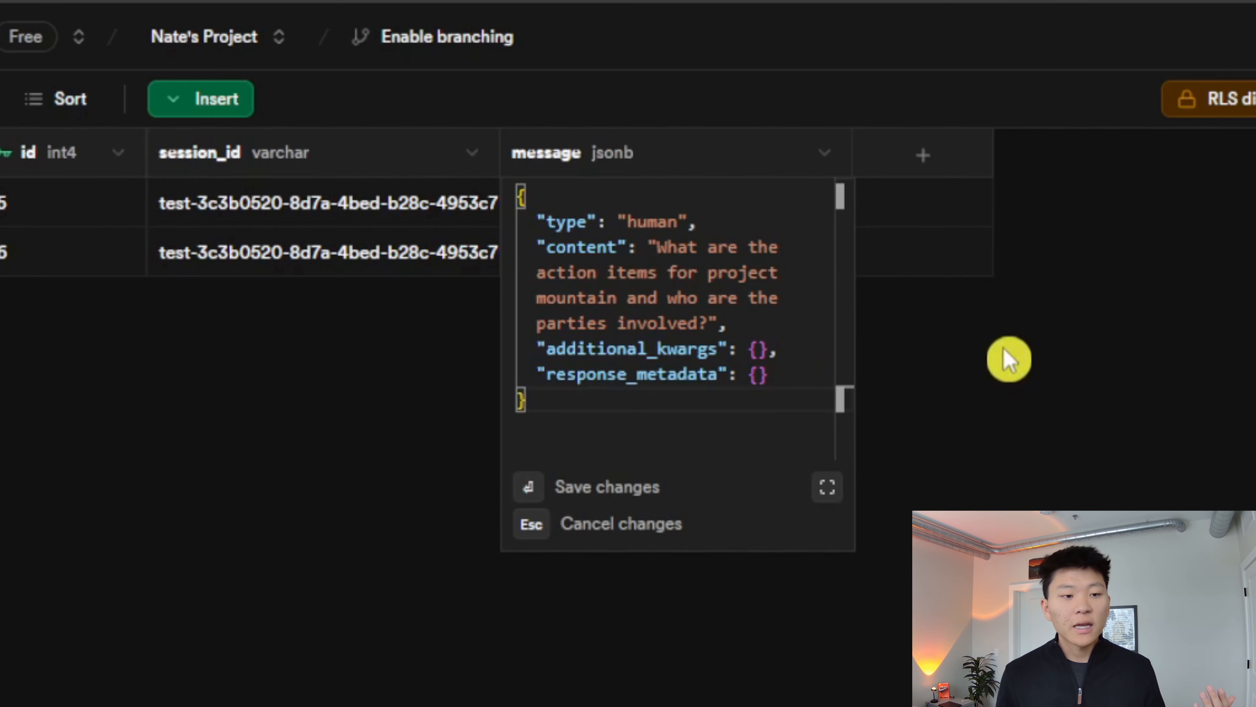
{"action": "left_click", "coordinate": [1009, 359]}
{"action": "left_click", "coordinate": [773, 253]}
{"action": "double_click", "coordinate": [773, 252]}
{"action": "scroll", "coordinate": [734, 435], "scroll_direction": "down", "scroll_amount": 10}
{"action": "scroll", "coordinate": [718, 431], "scroll_direction": "down", "scroll_amount": 3}
{"action": "left_click", "coordinate": [1018, 401]}
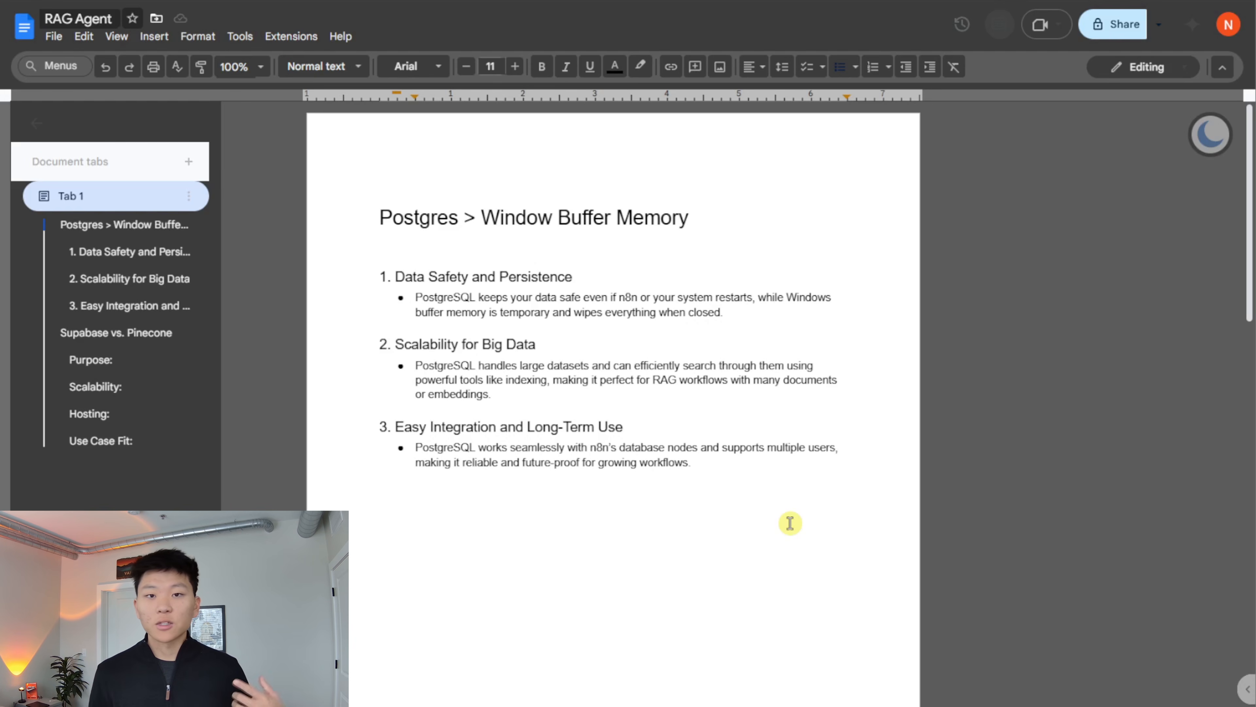
{"action": "scroll", "coordinate": [976, 455], "scroll_direction": "down", "scroll_amount": 15}
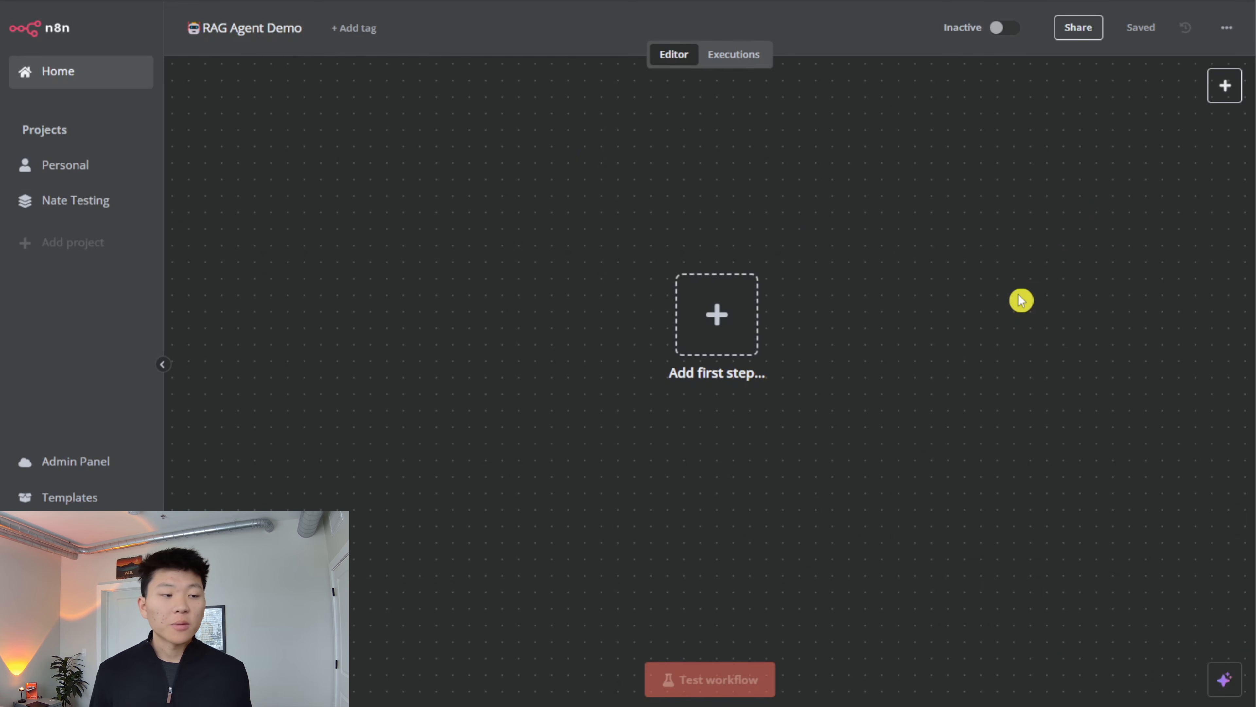
- Add an AI Agent node as the first step of the empty RAG Agent Demo workflow
{"action": "left_click", "coordinate": [747, 320]}
{"action": "type", "text": "ai agent"}
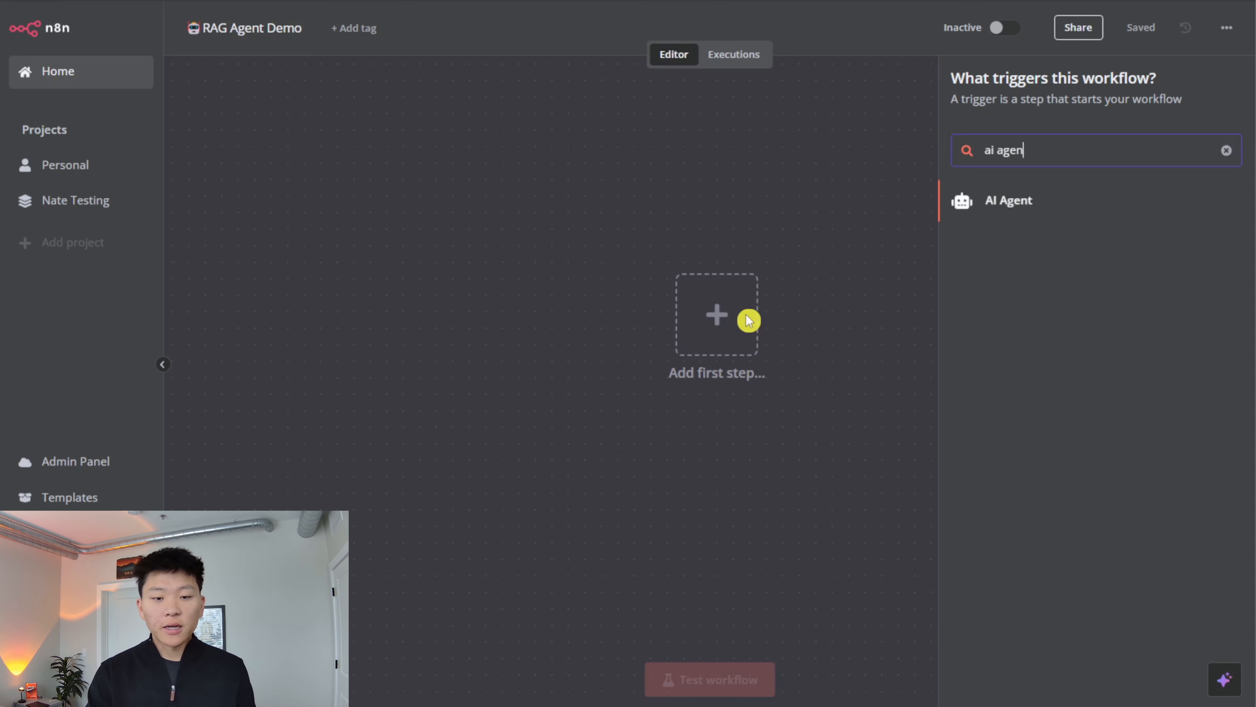
{"action": "key", "text": "Return"}
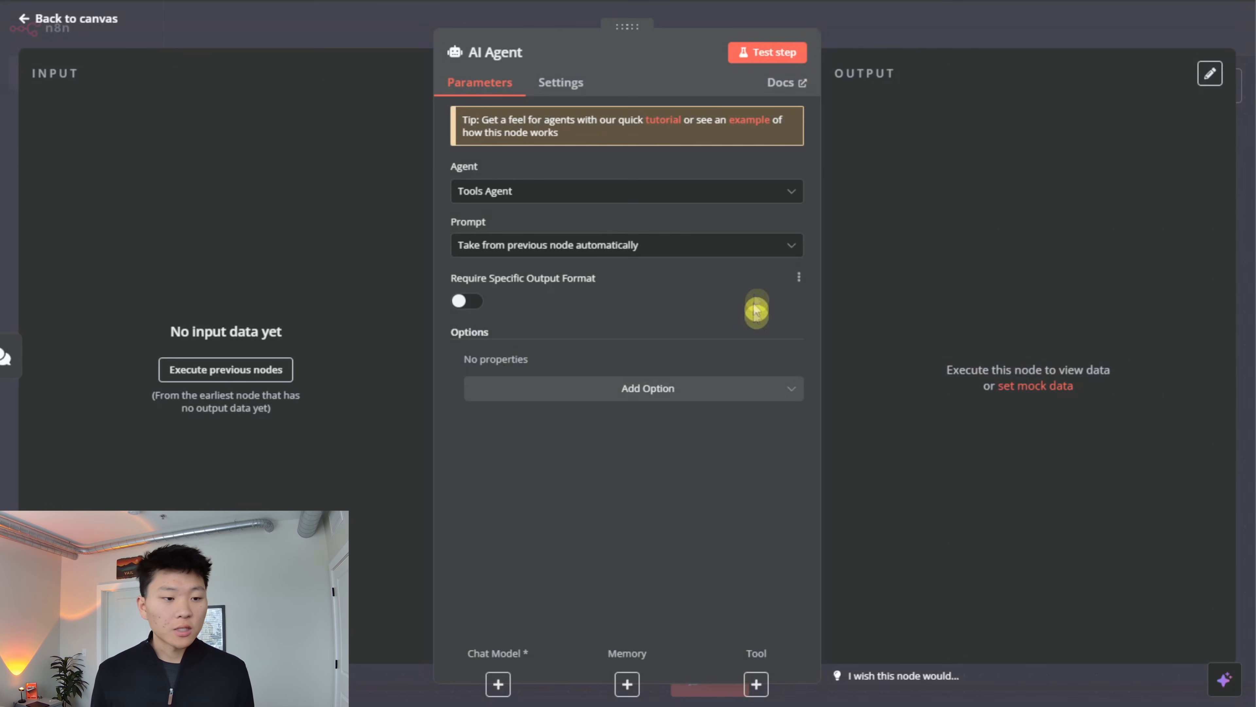
- Set the AI Agent's system message to "You are a helpful assistant. You will use the vector database to retrieve relevant information and respond to the user's query."
{"action": "left_click", "coordinate": [723, 389]}
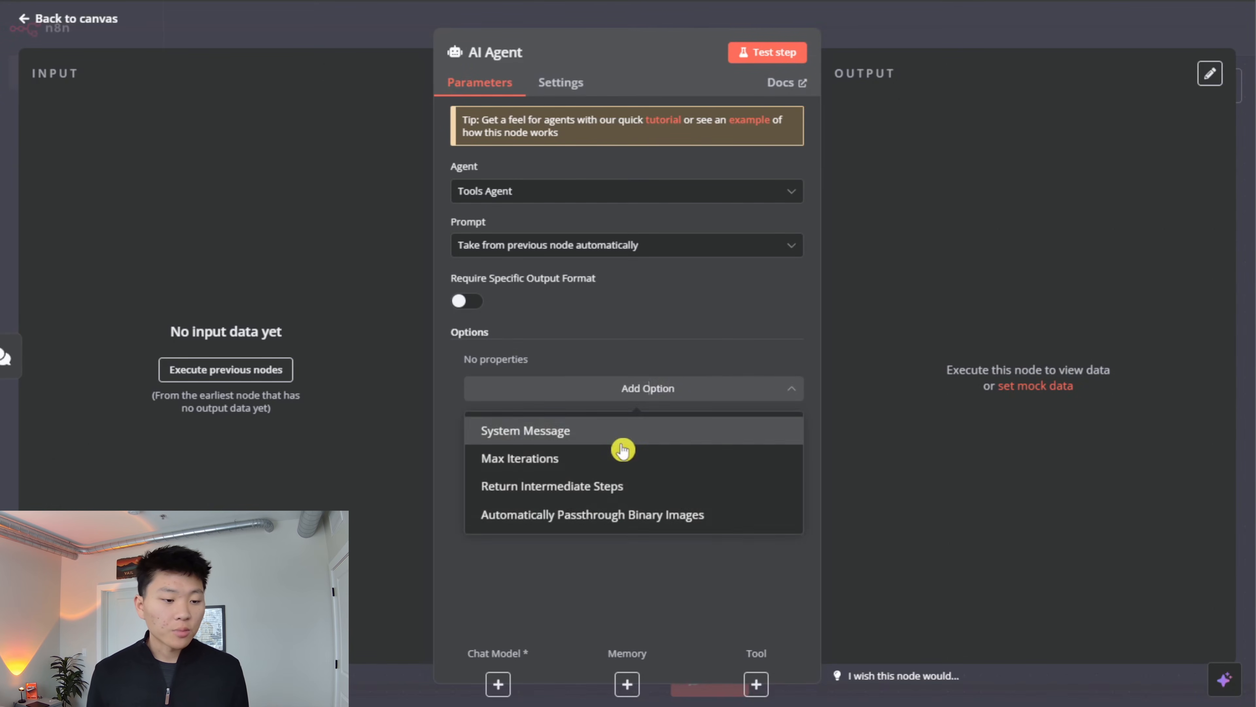
{"action": "left_click", "coordinate": [635, 435]}
{"action": "left_click", "coordinate": [681, 396]}
{"action": "type", "text": ". Yo"}
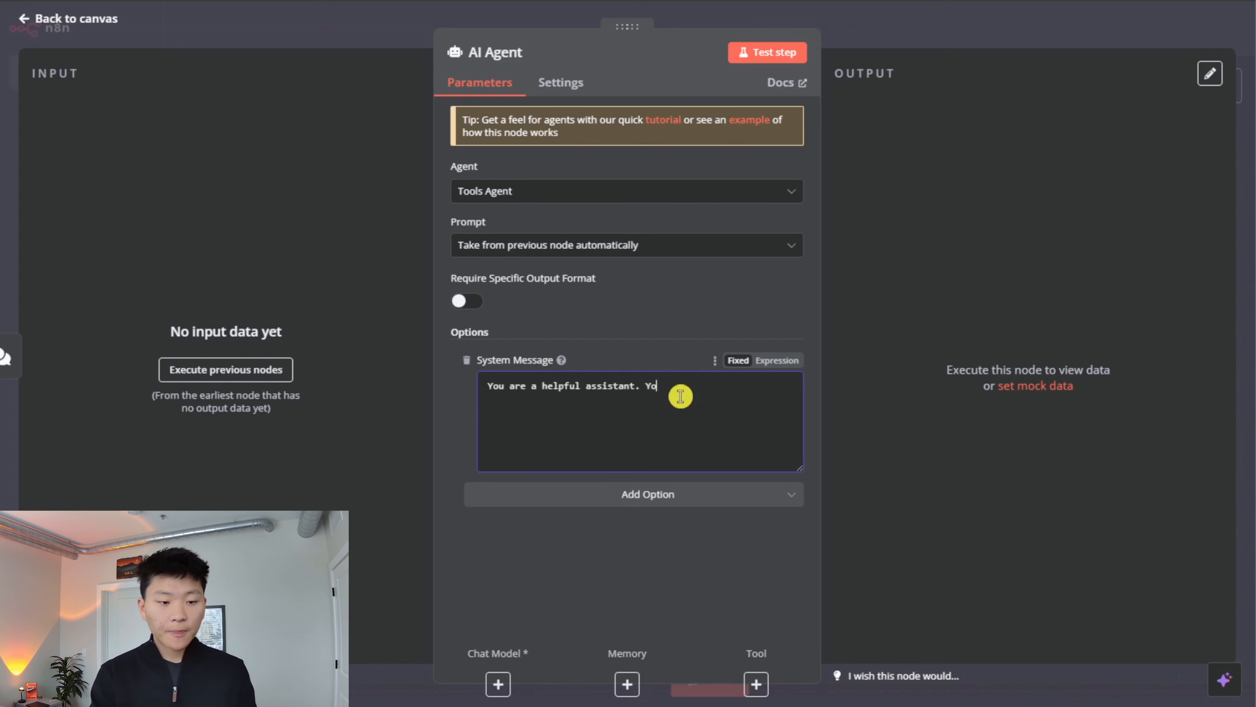
{"action": "type", "text": "u will use t"}
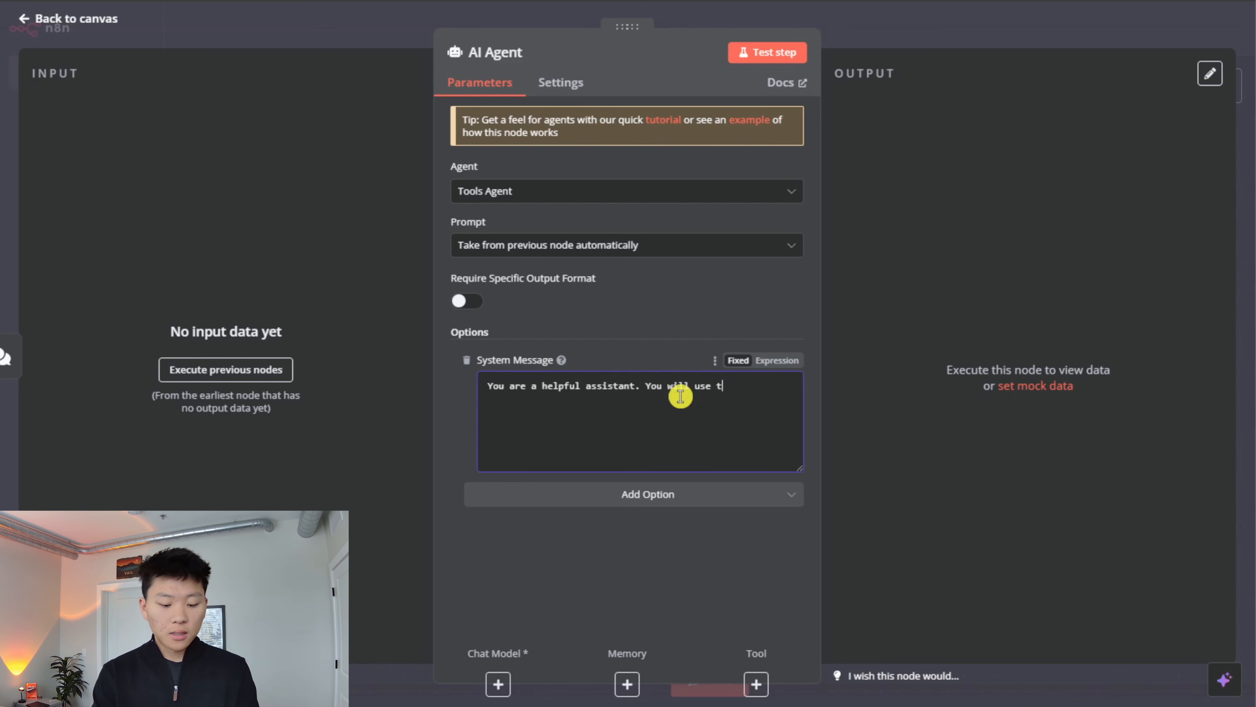
{"action": "type", "text": "he vec "}
{"action": "type", "text": "or d"}
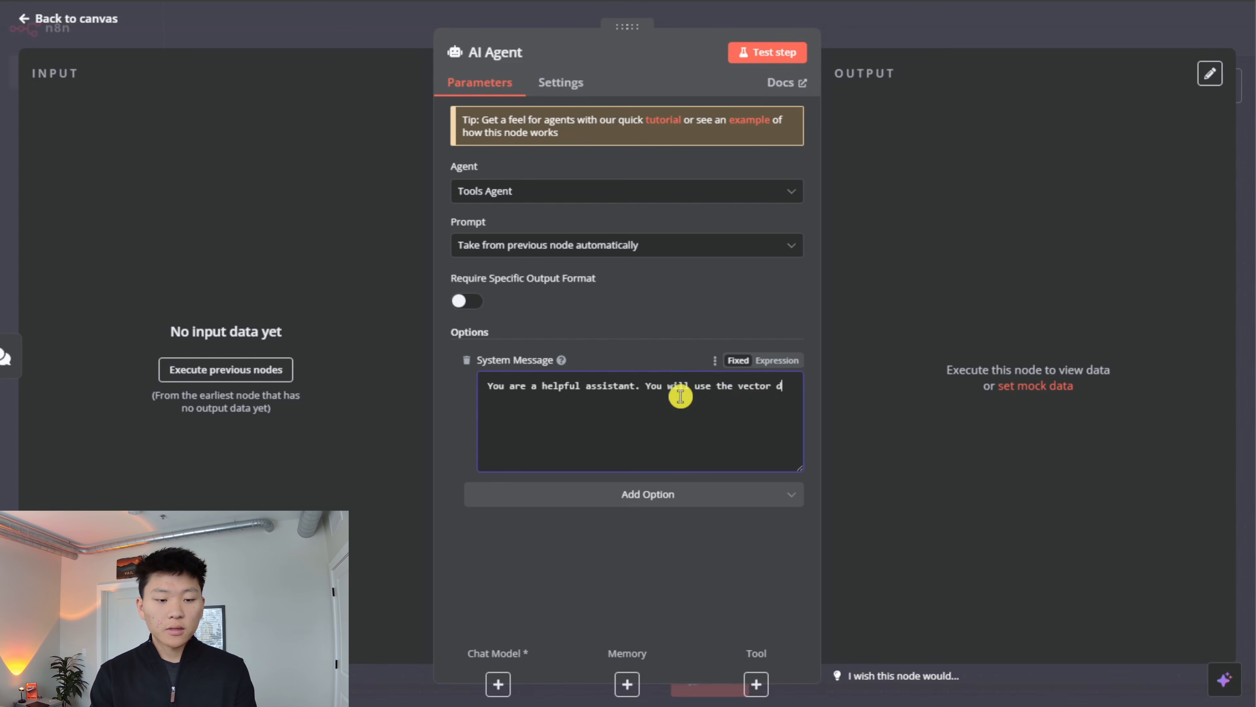
{"action": "type", "text": "atabase to retrieve rel"}
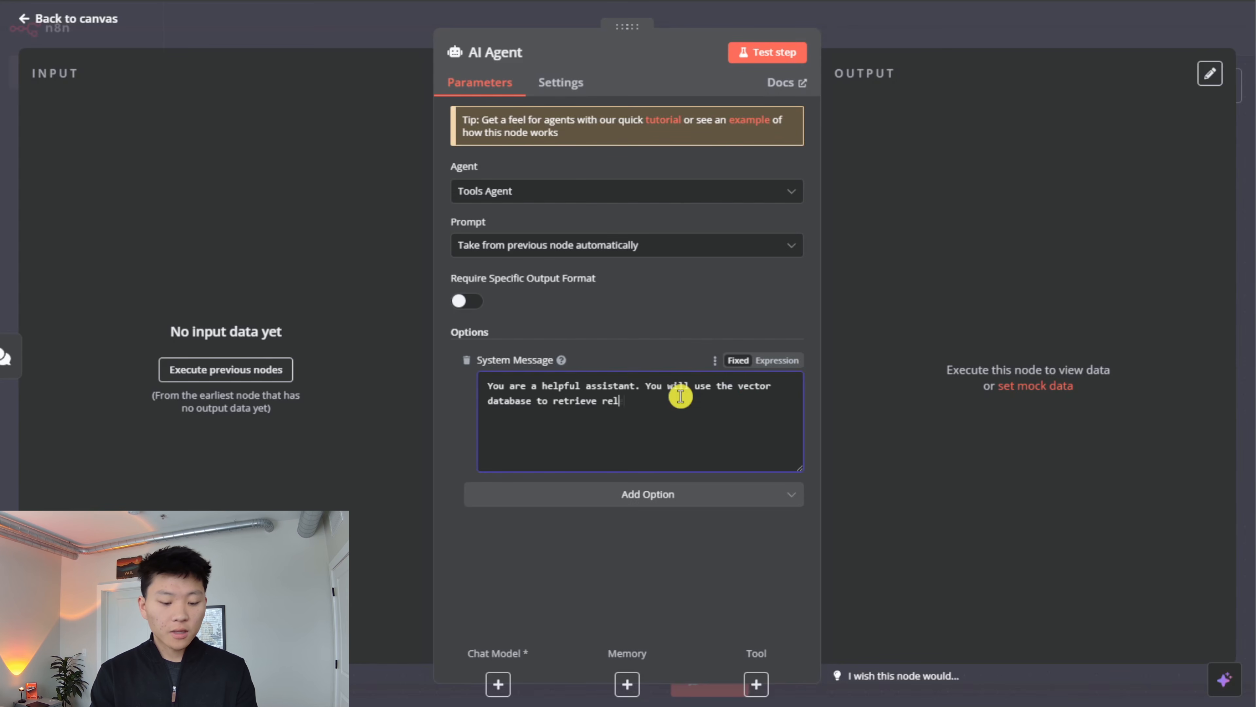
{"action": "type", "text": "evan t info"}
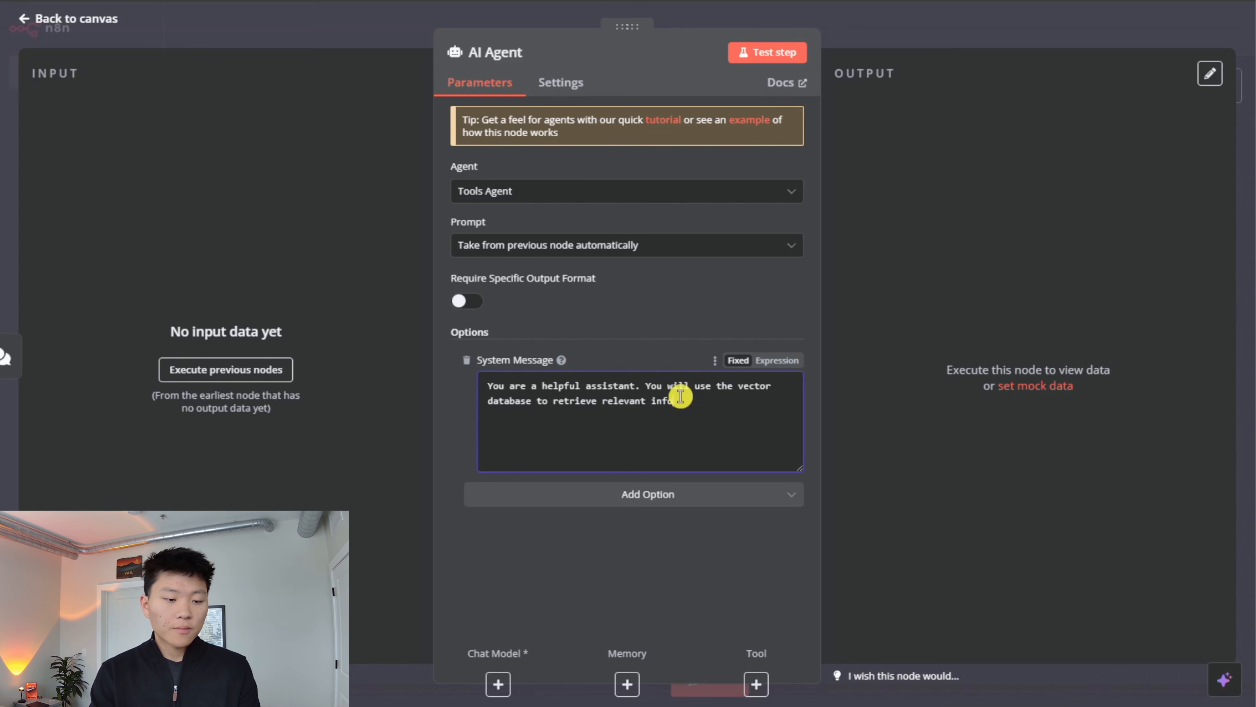
{"action": "type", "text": "rmation and res"}
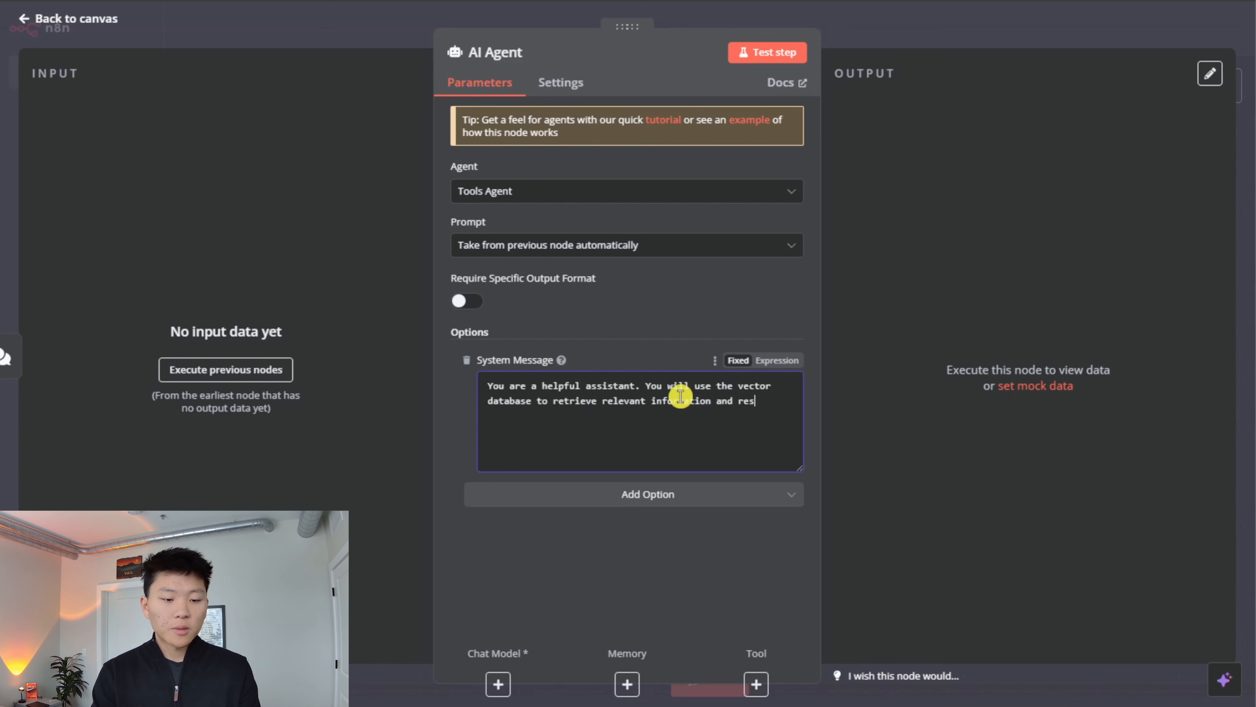
{"action": "type", "text": "pond to the user"}
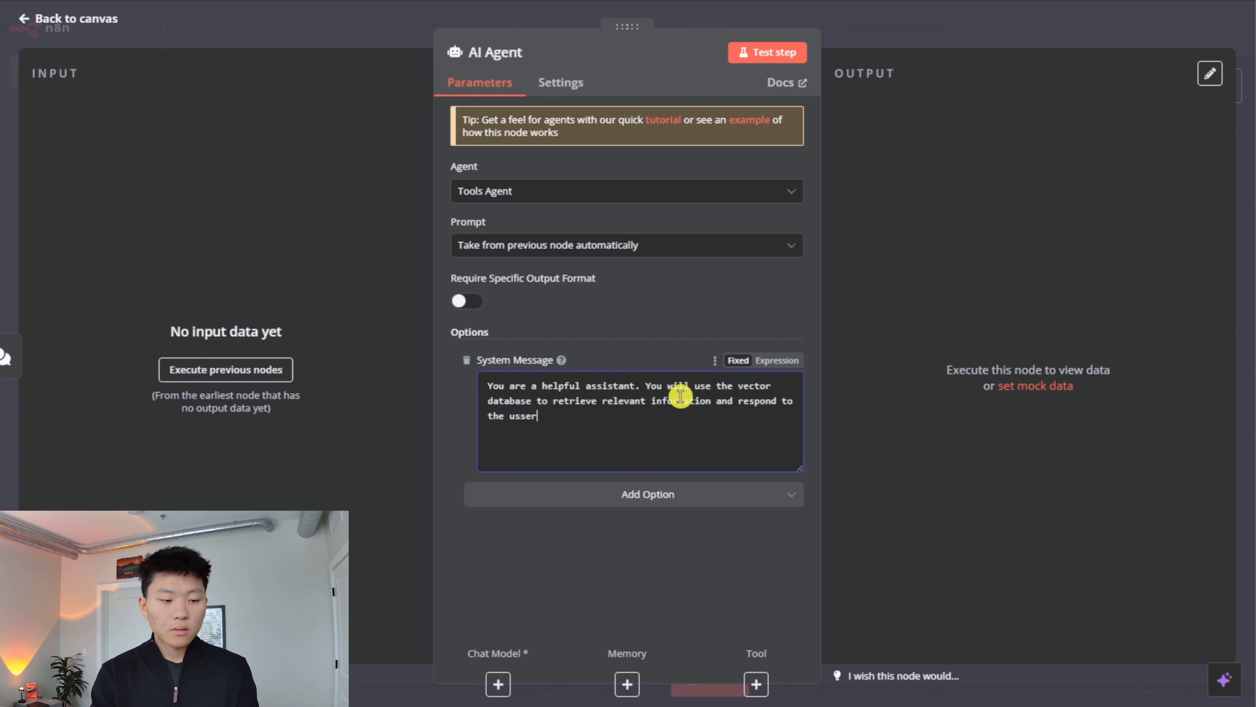
{"action": "type", "text": "'s query."}
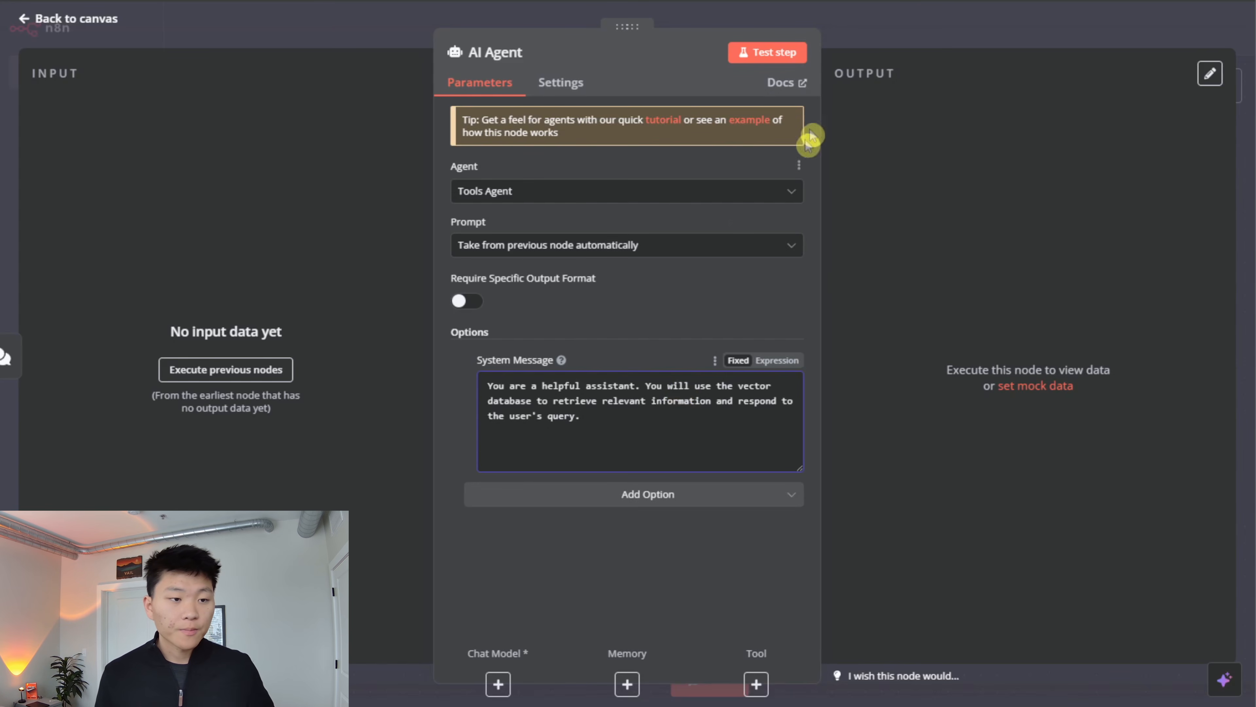
{"action": "left_click", "coordinate": [889, 20]}
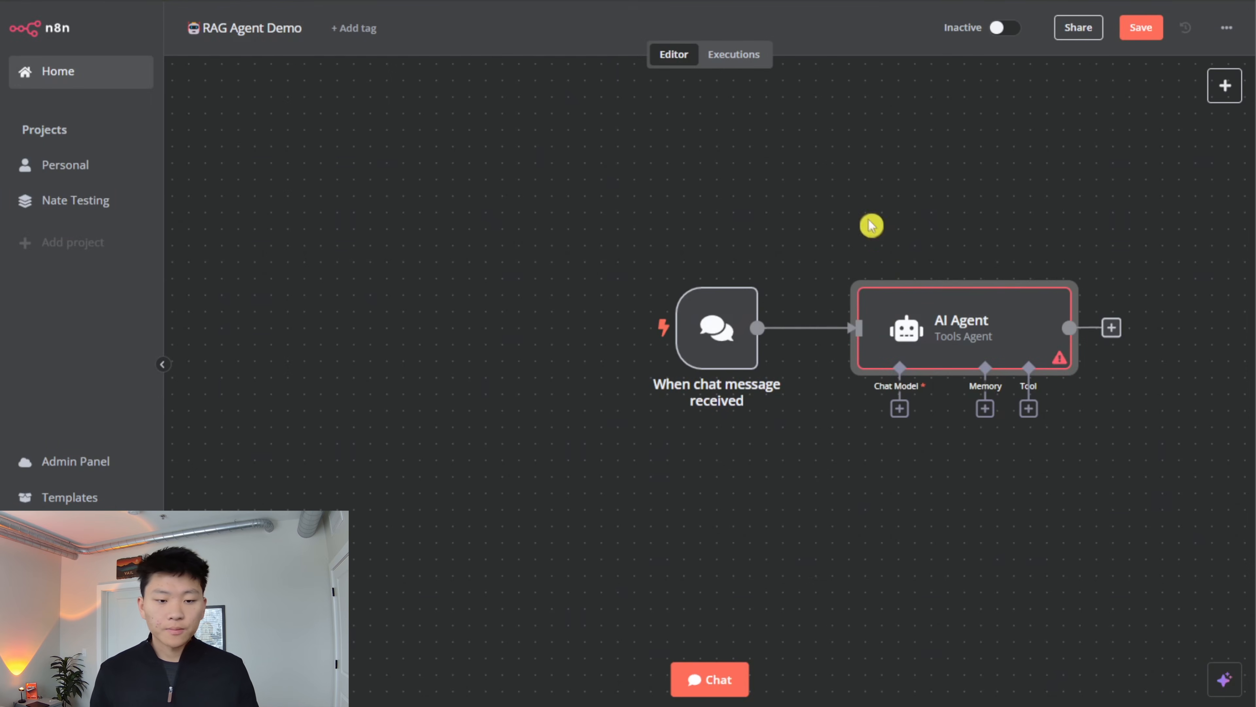
- Attach an OpenAI Chat Model to the AI Agent as its chat model, keeping gpt-4o-mini
{"action": "left_click_drag", "start_coordinate": [872, 227], "coordinate": [575, 118]}
{"action": "left_click", "coordinate": [612, 310]}
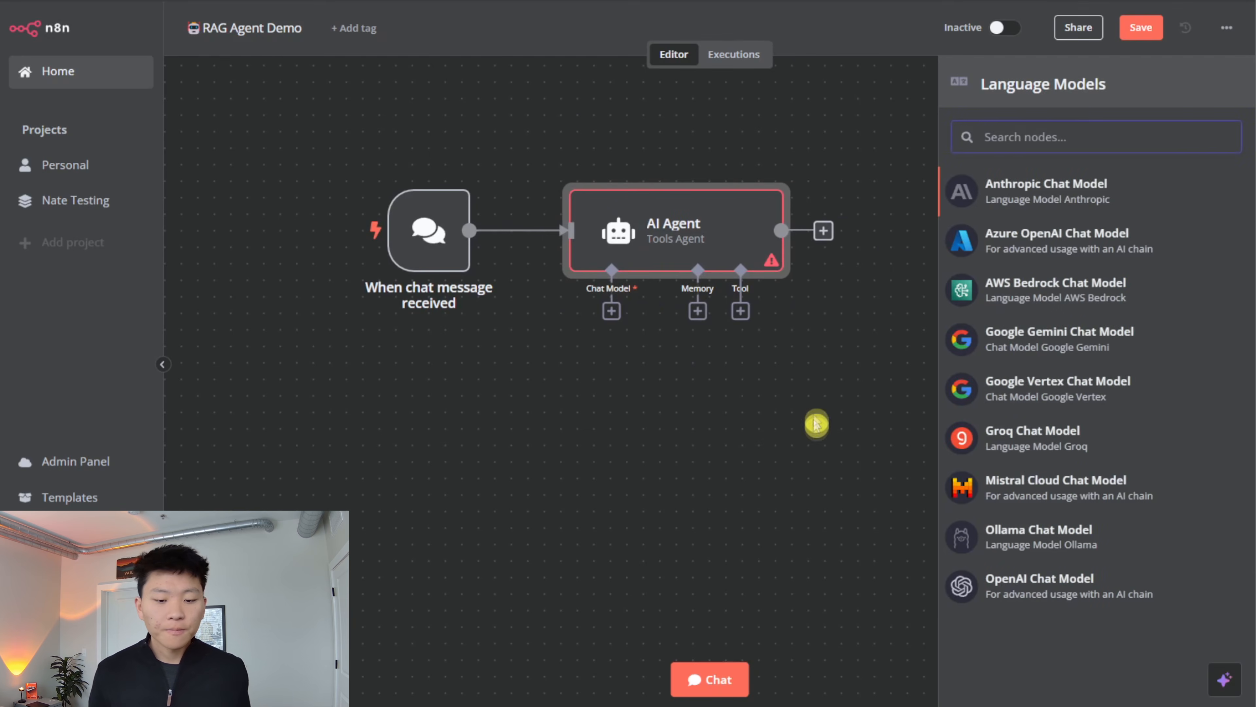
{"action": "left_click", "coordinate": [1051, 586]}
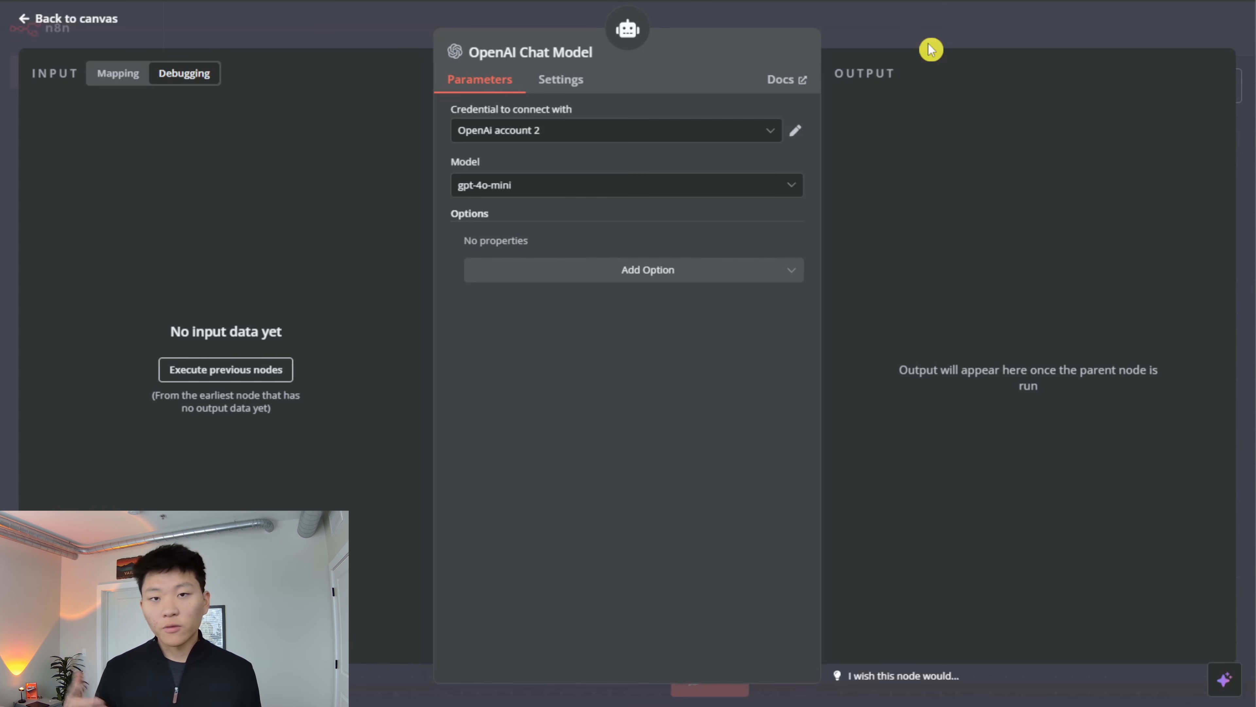
{"action": "left_click", "coordinate": [905, 33]}
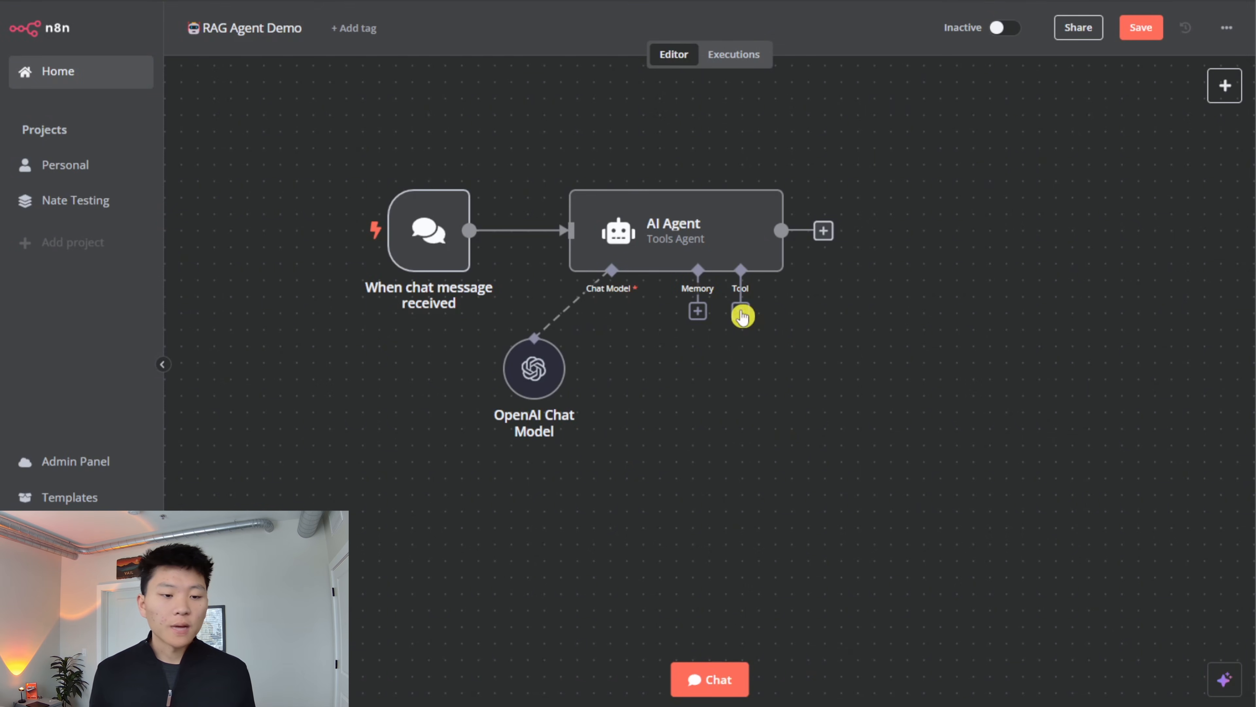
- Attach a Postgres Chat Memory node to the AI Agent as its memory
{"action": "left_click", "coordinate": [698, 310]}
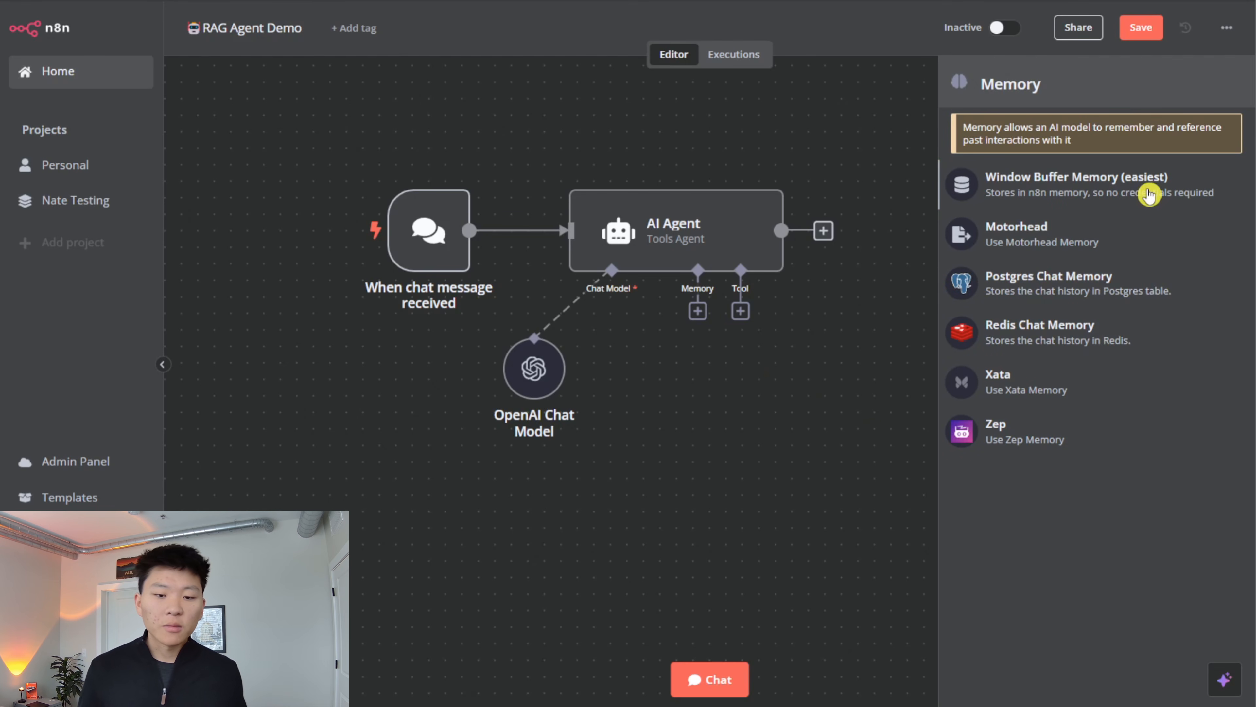
{"action": "left_click", "coordinate": [1085, 291]}
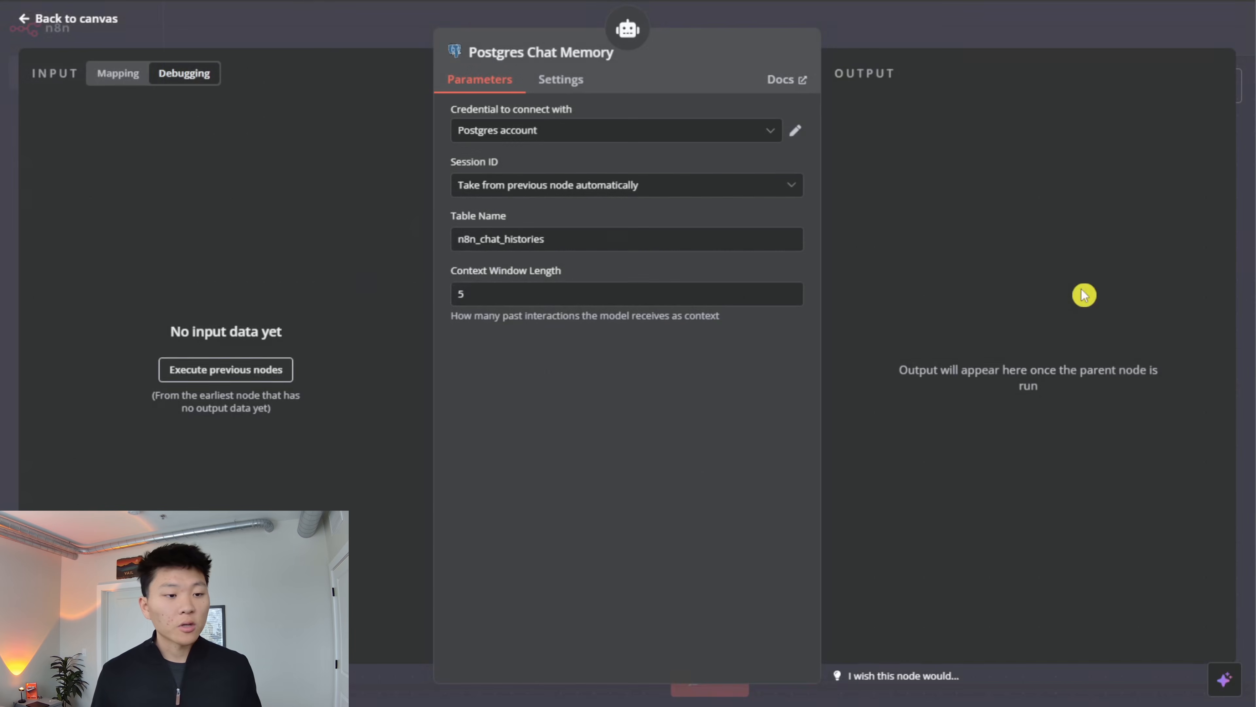
- Start a new Postgres credential for the Postgres Chat Memory node and look through its connection fields
{"action": "left_click", "coordinate": [770, 140]}
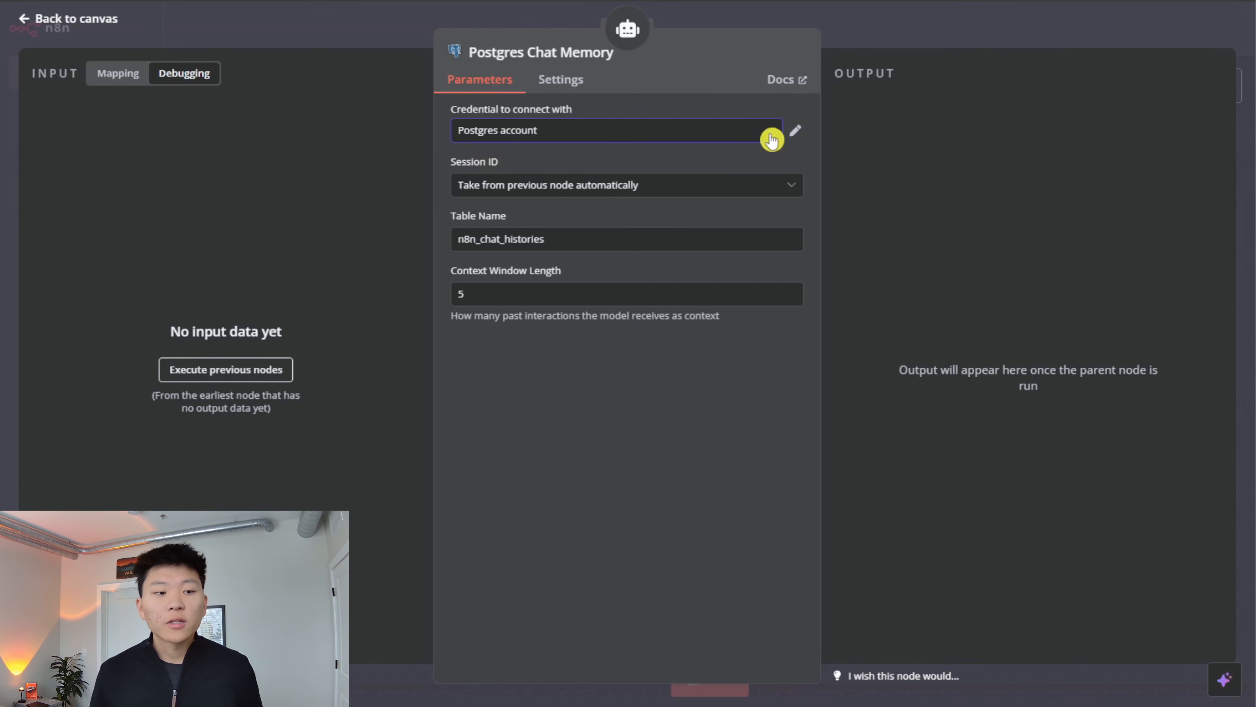
{"action": "left_click", "coordinate": [724, 213]}
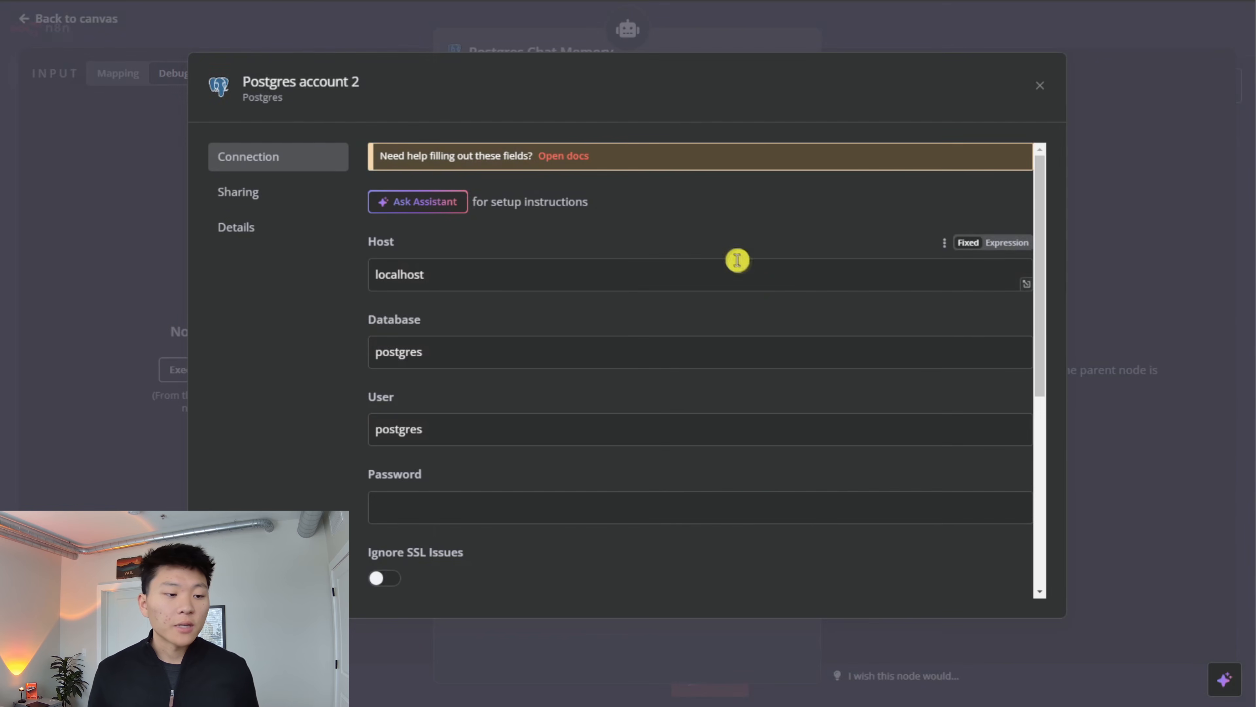
{"action": "scroll", "coordinate": [643, 331], "scroll_direction": "down", "scroll_amount": 5}
{"action": "scroll", "coordinate": [824, 493], "scroll_direction": "up", "scroll_amount": 5}
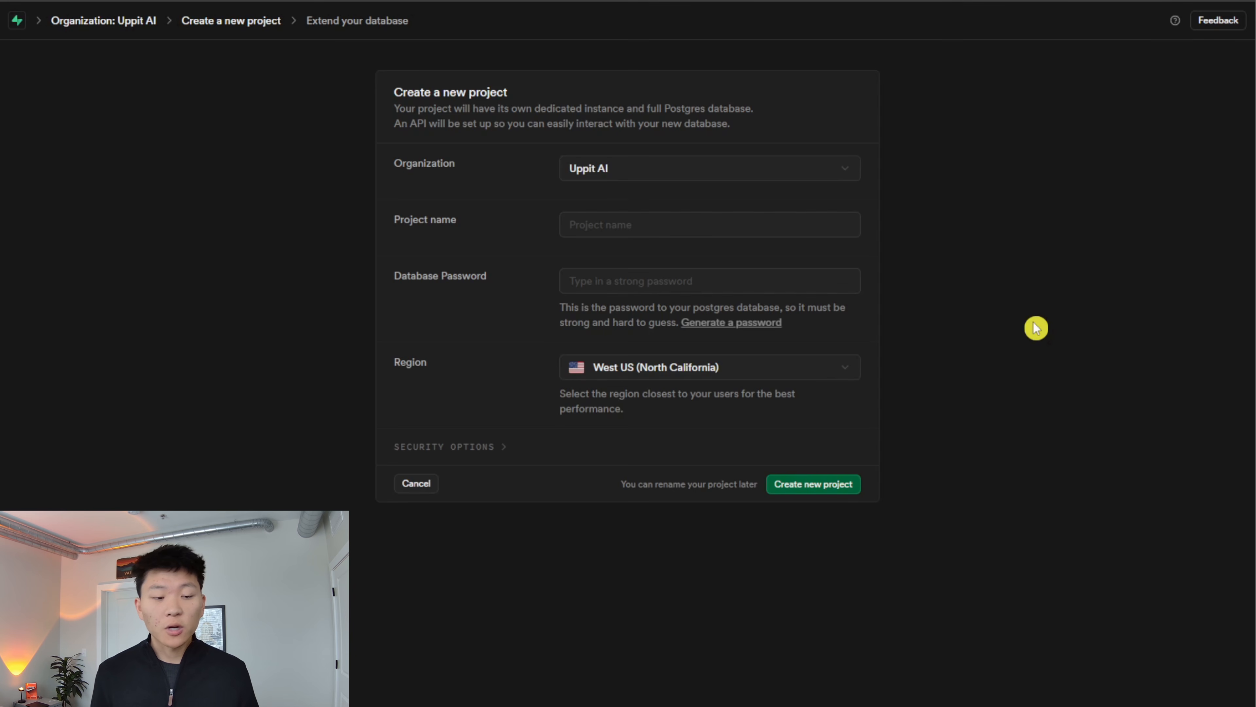
- In Supabase, create a new project named demo with a strong database password, and copy that password
{"action": "type", "text": "demo"}
{"action": "key", "text": "Tab"}
{"action": "type", "text": "*************"}
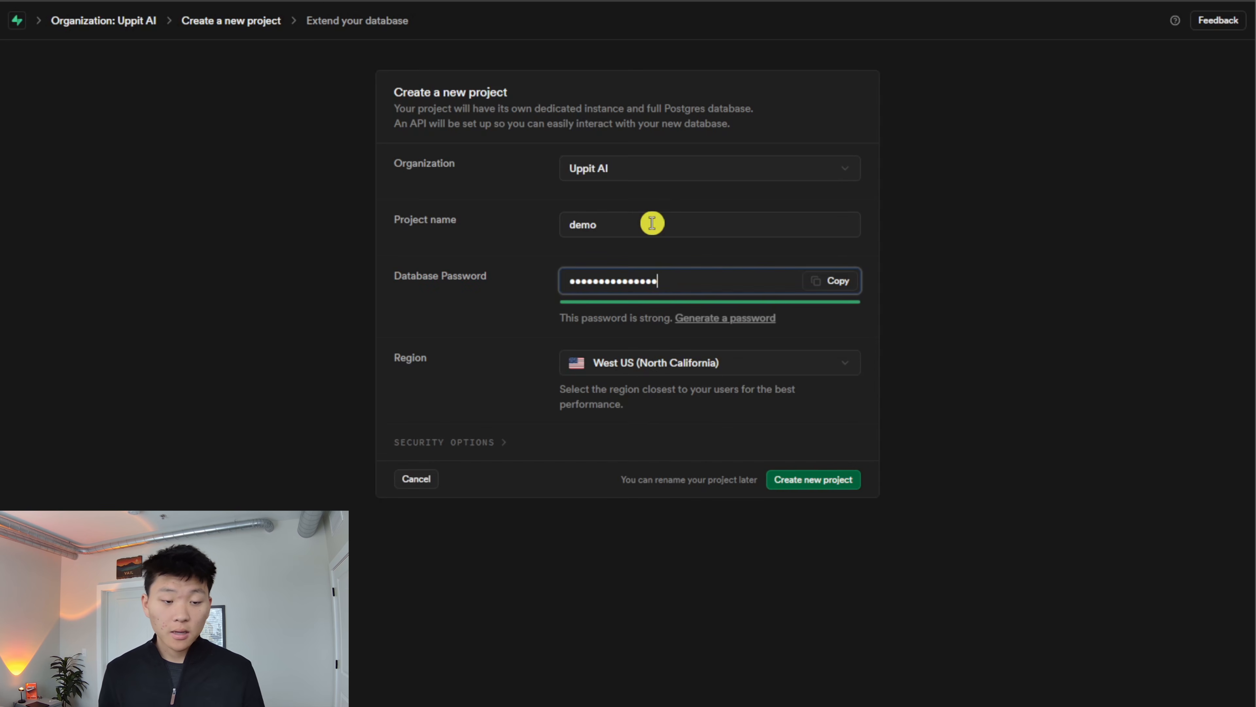
{"action": "left_click", "coordinate": [823, 280]}
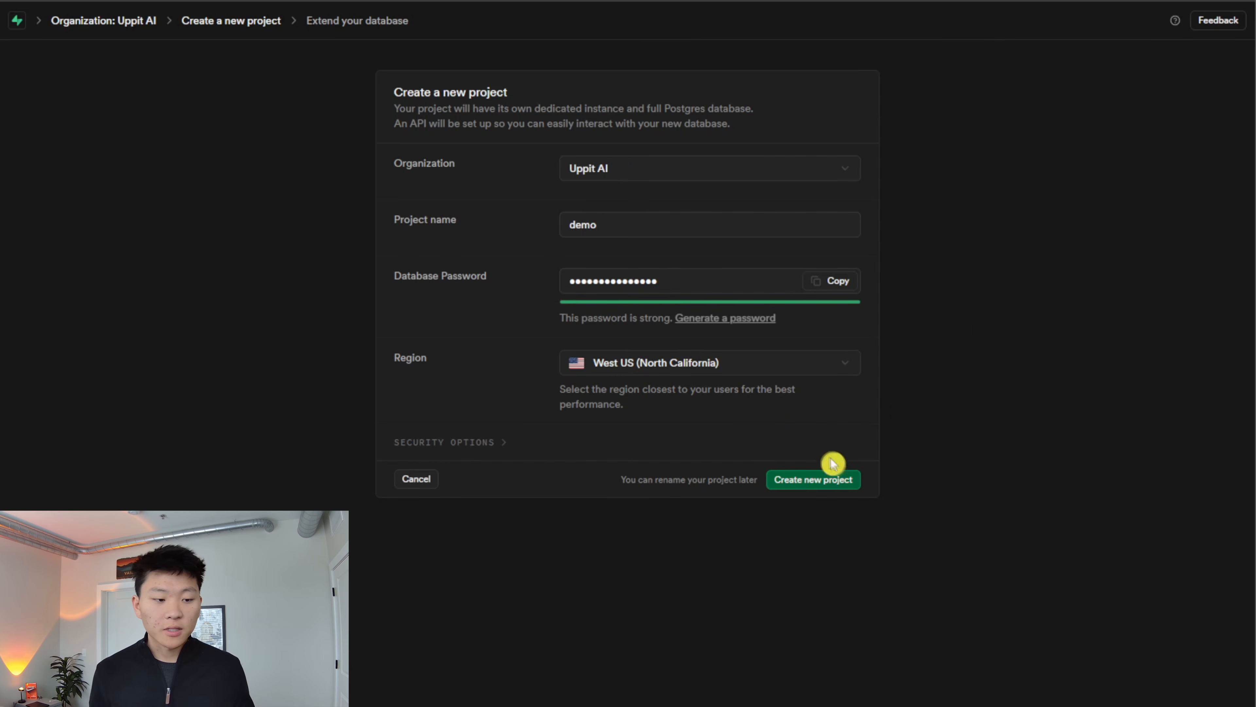
{"action": "left_click", "coordinate": [819, 478]}
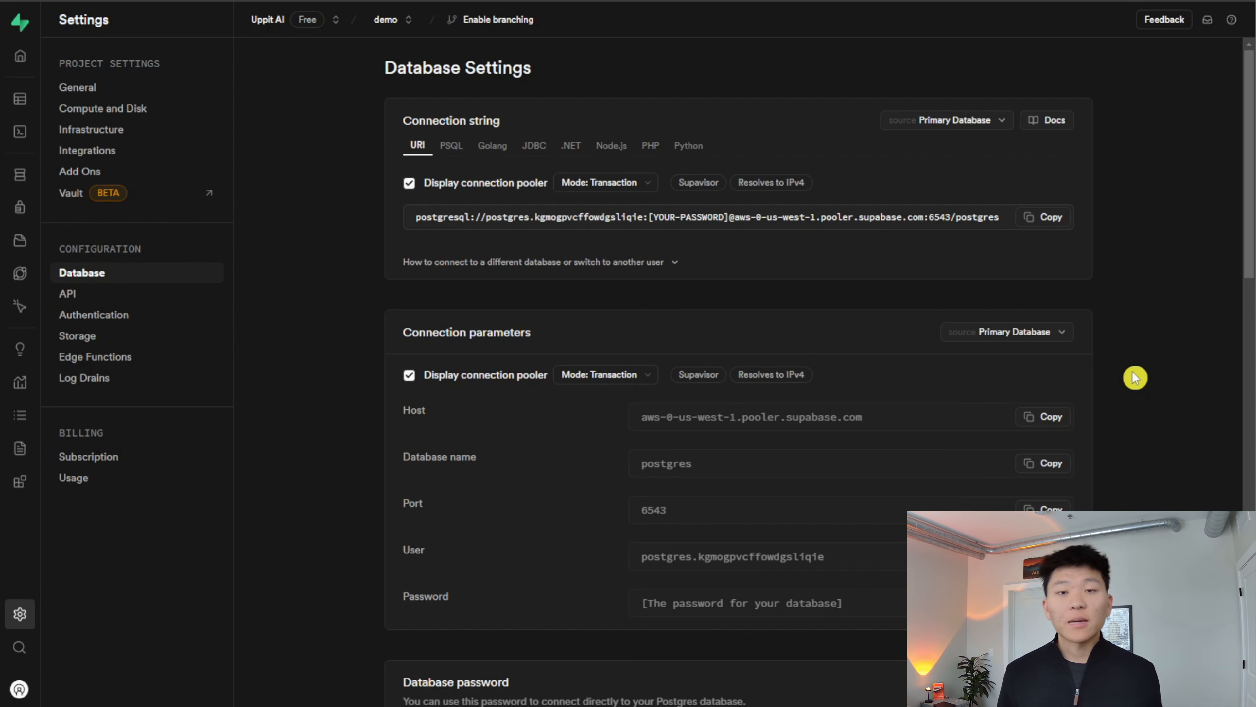
- Copy the pooler host from the demo project's database settings into the n8n Postgres credential as its host
{"action": "mouse_move", "coordinate": [22, 615]}
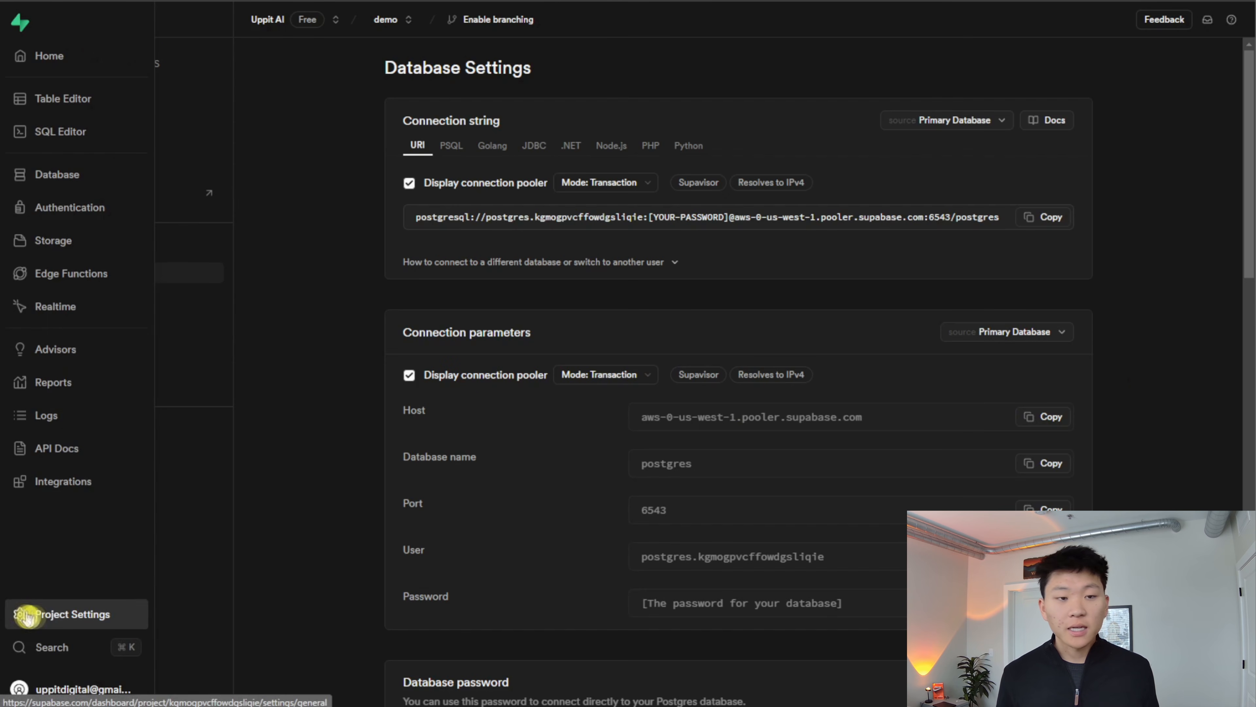
{"action": "left_click", "coordinate": [54, 617]}
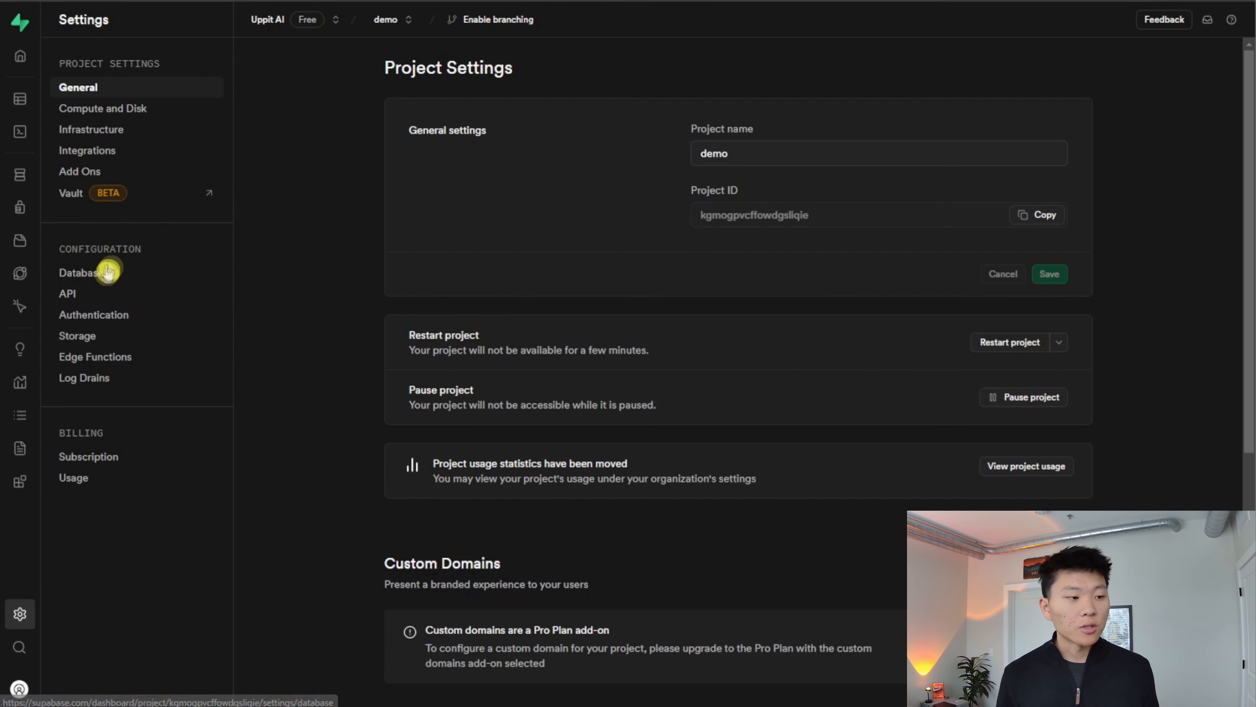
{"action": "left_click", "coordinate": [156, 275]}
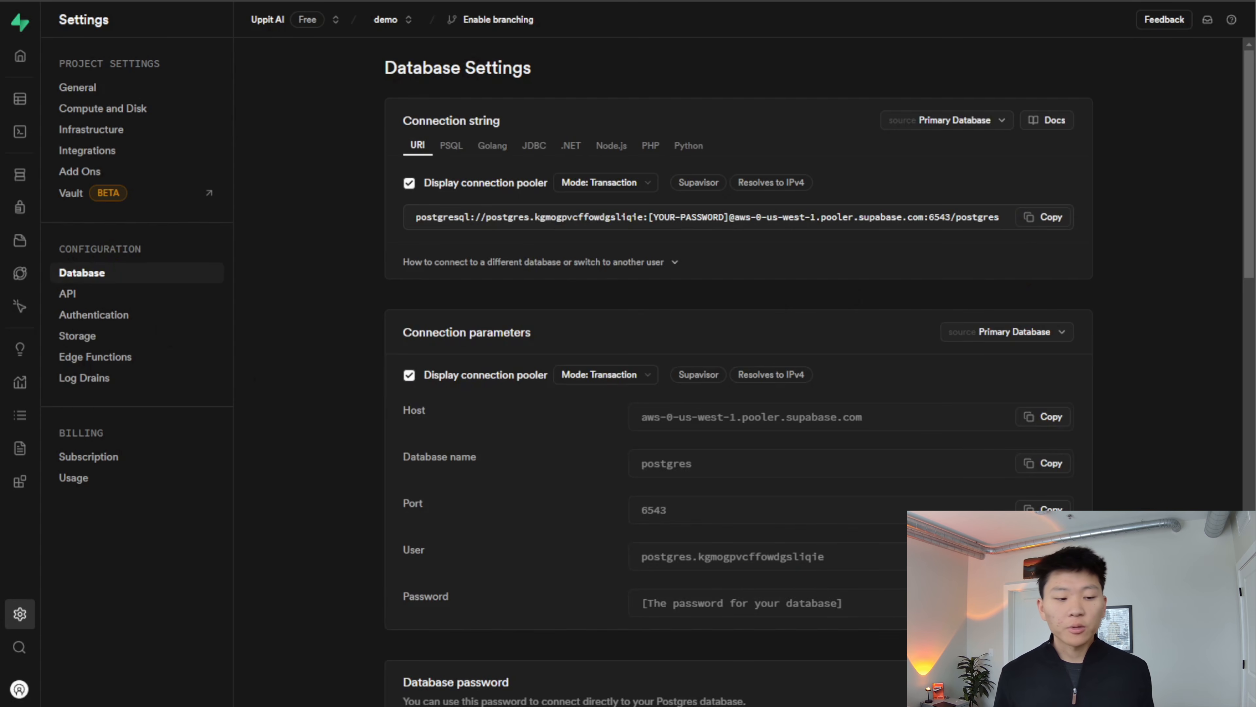
{"action": "scroll", "coordinate": [1172, 504], "scroll_direction": "down", "scroll_amount": 2}
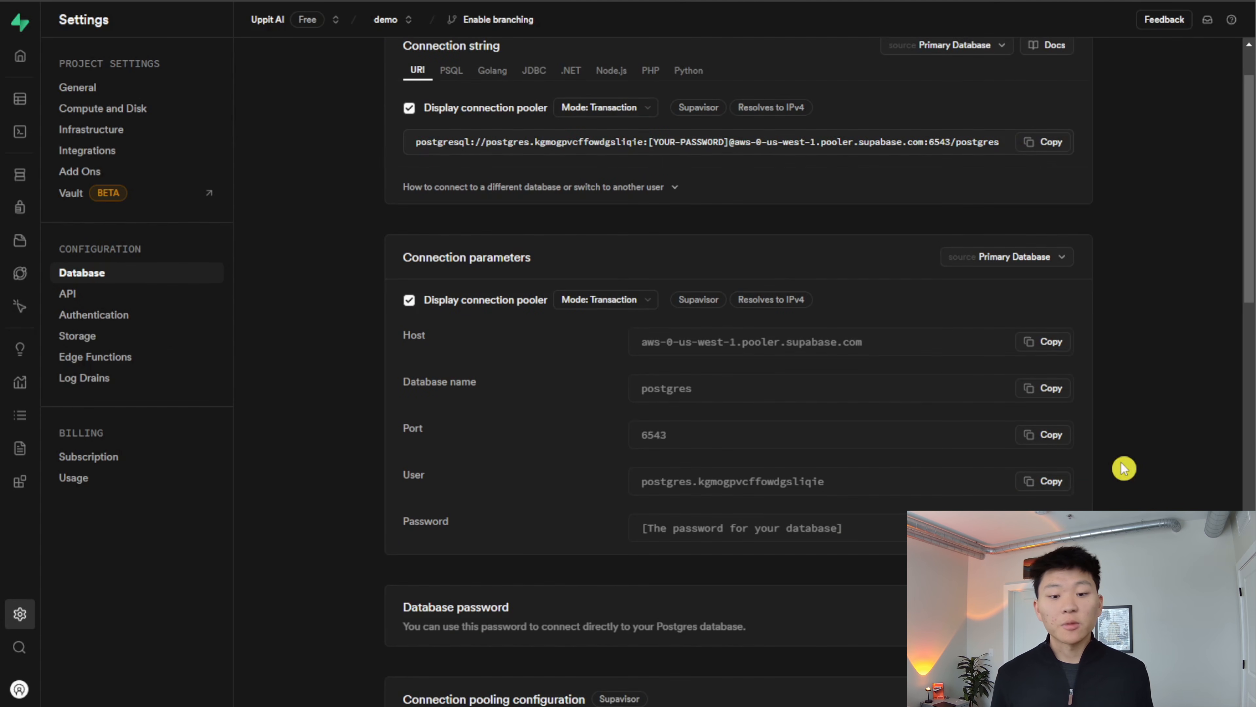
{"action": "left_click", "coordinate": [1051, 342]}
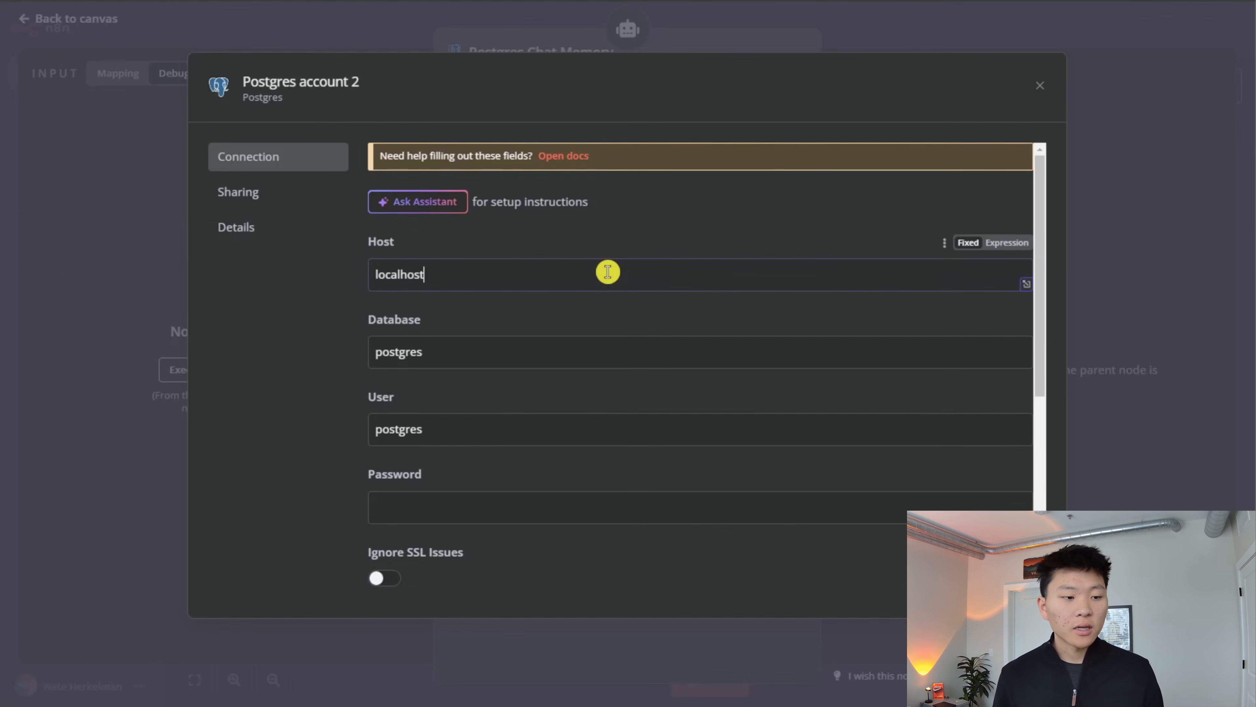
{"action": "key", "text": "ctrl+a"}
{"action": "key", "text": "ctrl+v"}
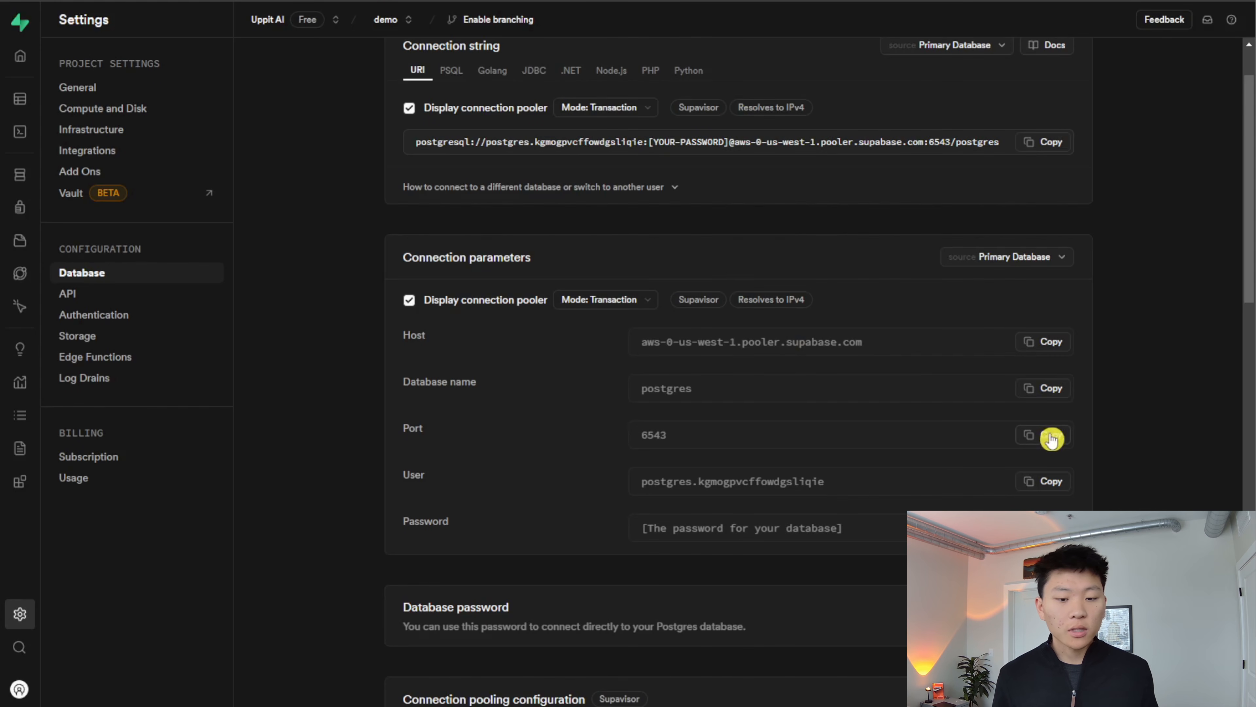
- Set the Postgres credential's port to 6543
{"action": "left_click", "coordinate": [1051, 438]}
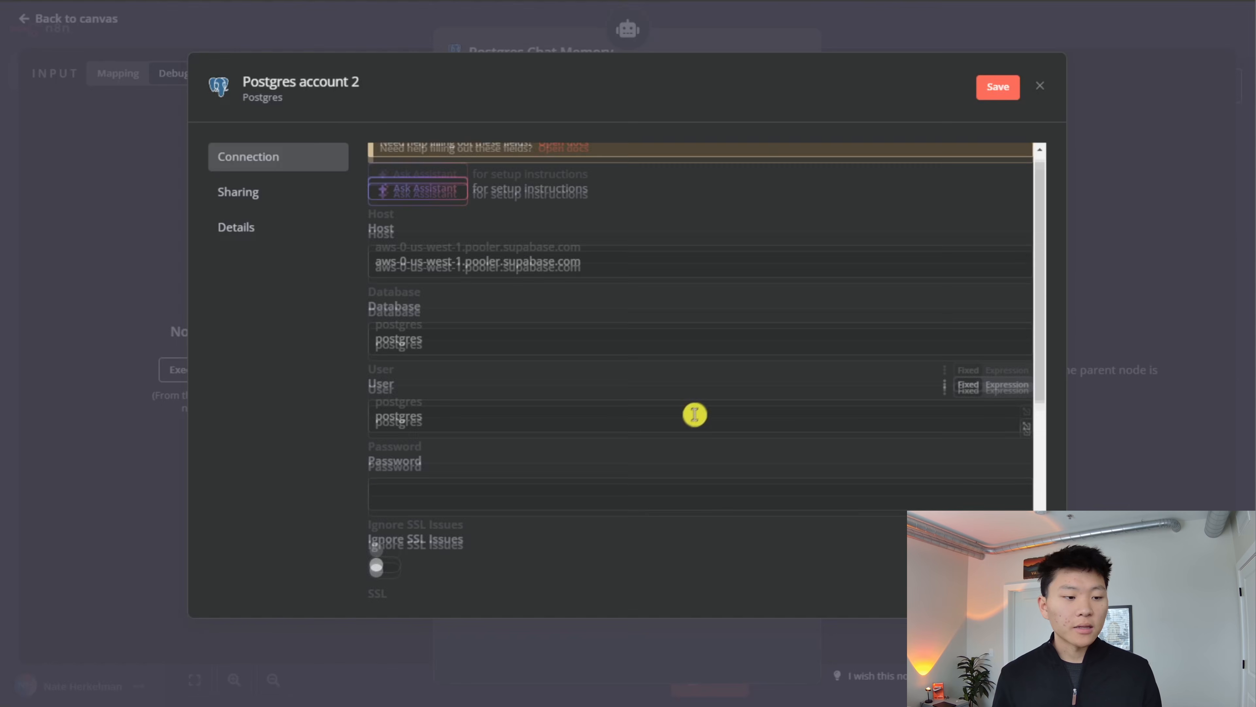
{"action": "scroll", "coordinate": [695, 416], "scroll_direction": "down", "scroll_amount": 5}
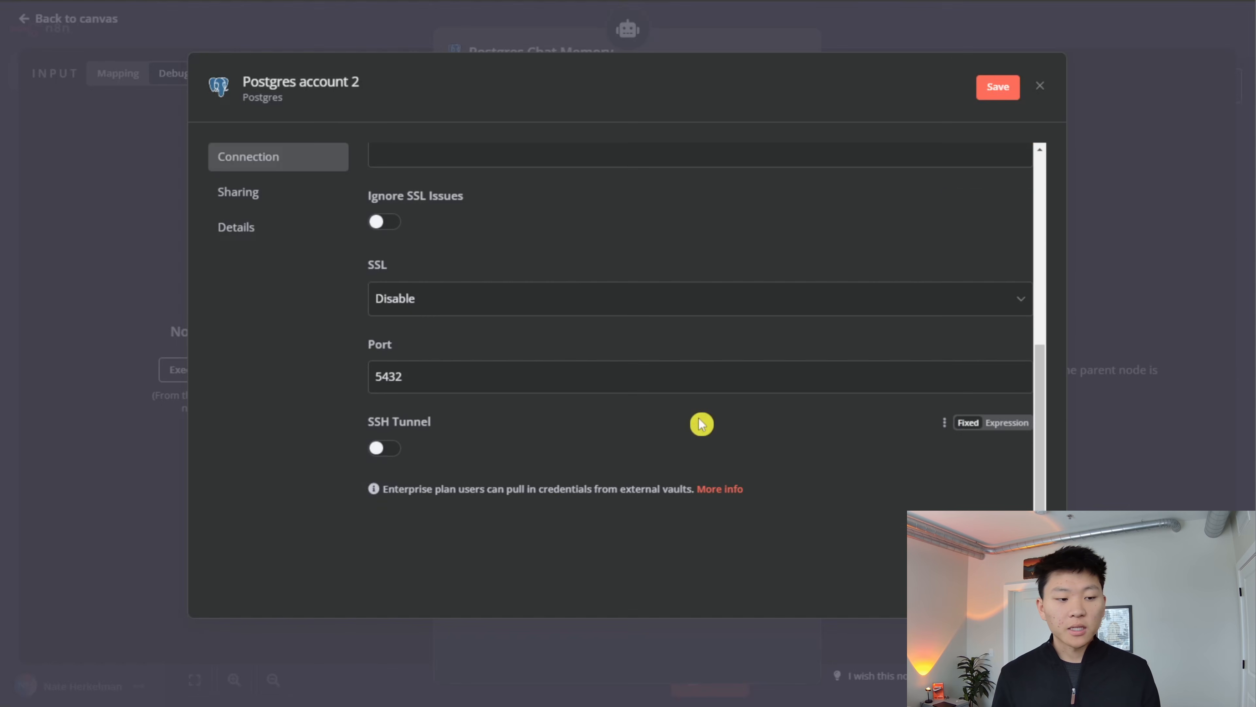
{"action": "left_click", "coordinate": [542, 385]}
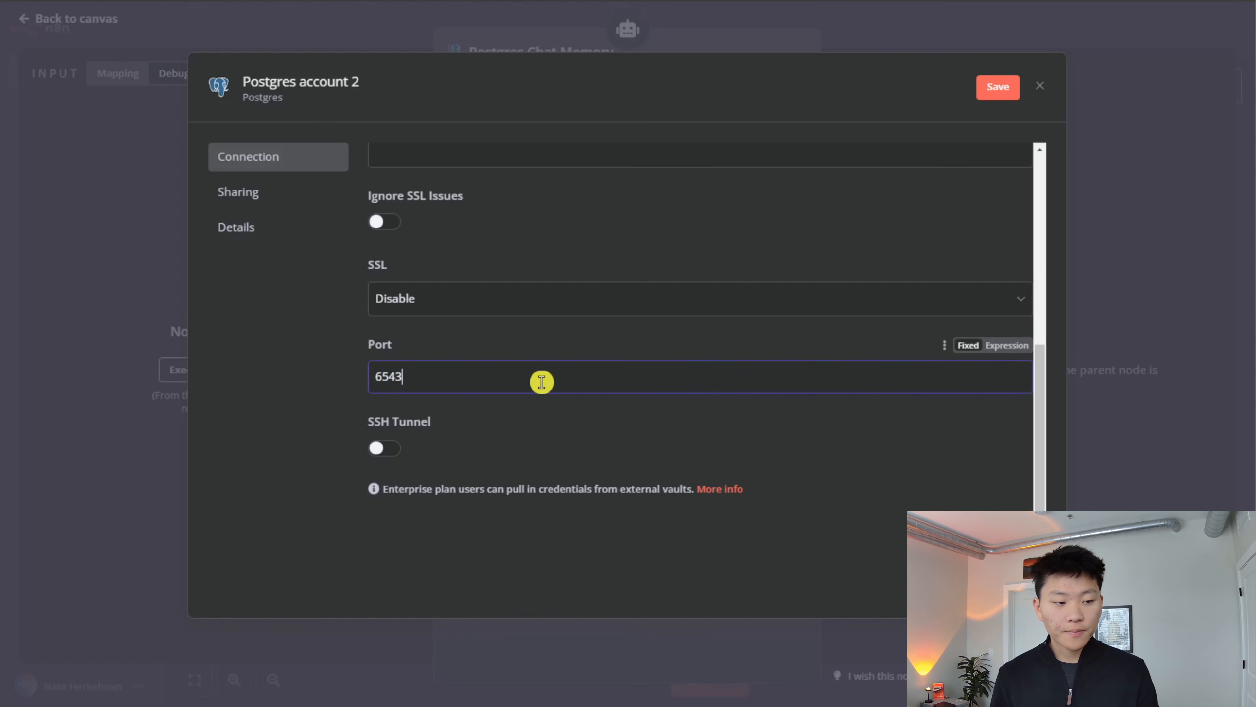
- Fill in the Postgres credential's user from Supabase's connection parameters, enter the database password, and save the credential
{"action": "scroll", "coordinate": [631, 364], "scroll_direction": "up", "scroll_amount": 5}
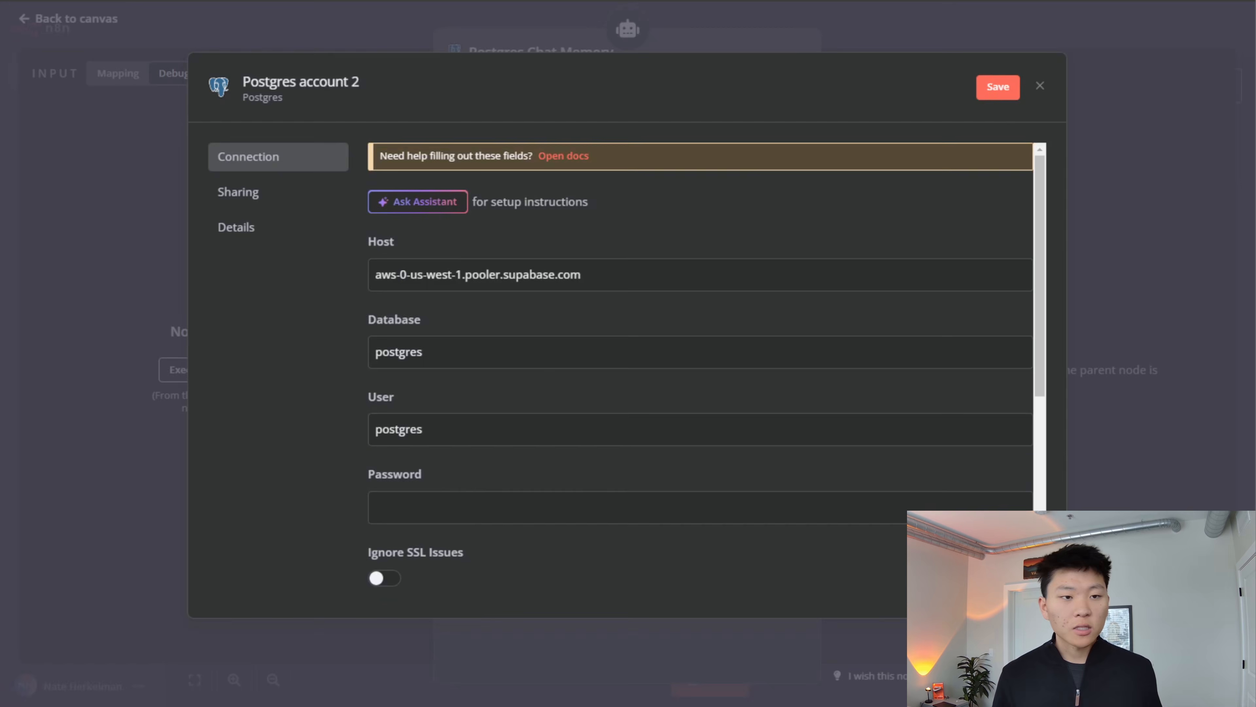
{"action": "left_click", "coordinate": [743, 1]}
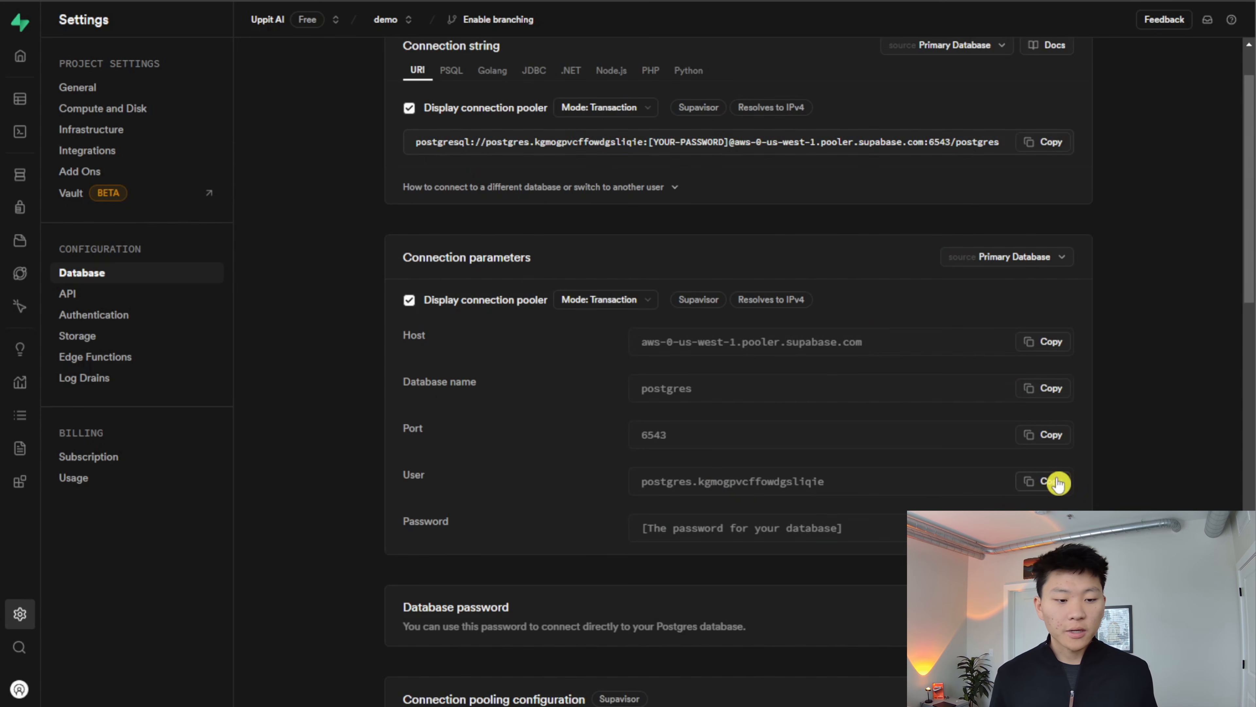
{"action": "left_click", "coordinate": [731, 1]}
{"action": "left_click", "coordinate": [496, 425]}
{"action": "key", "text": "ctrl+a"}
{"action": "key", "text": "ctrl+v"}
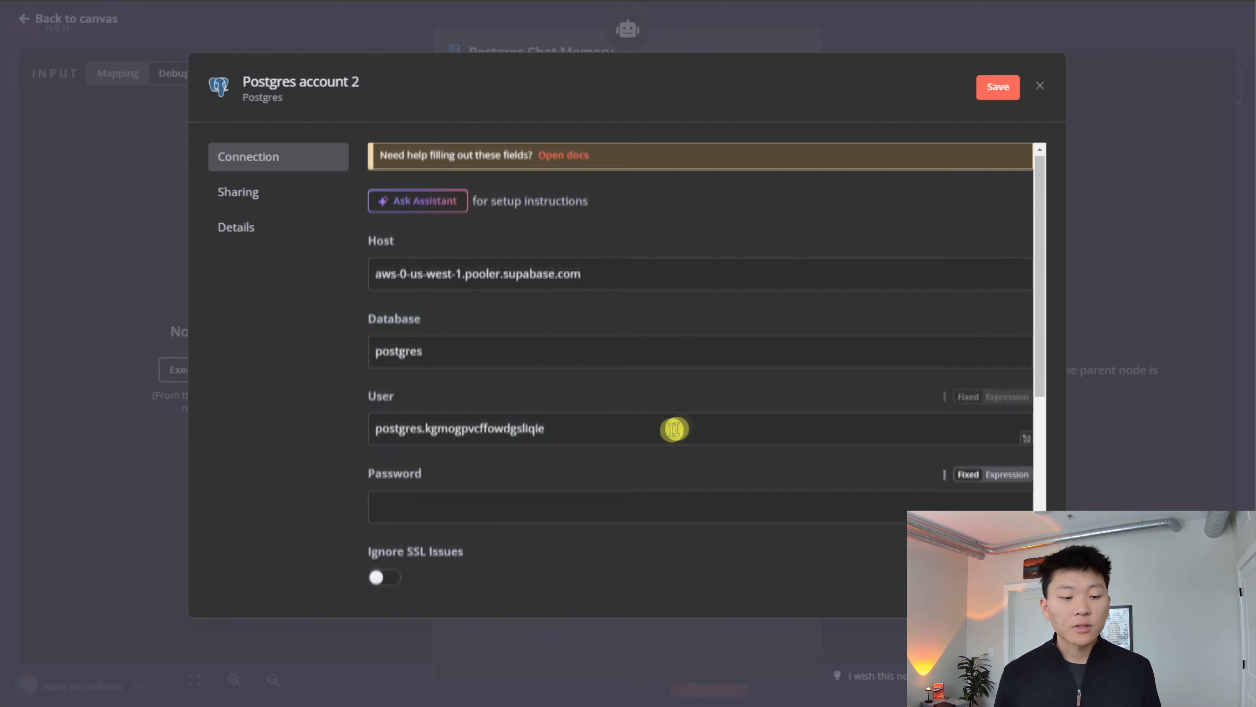
{"action": "scroll", "coordinate": [687, 421], "scroll_direction": "down", "scroll_amount": 3}
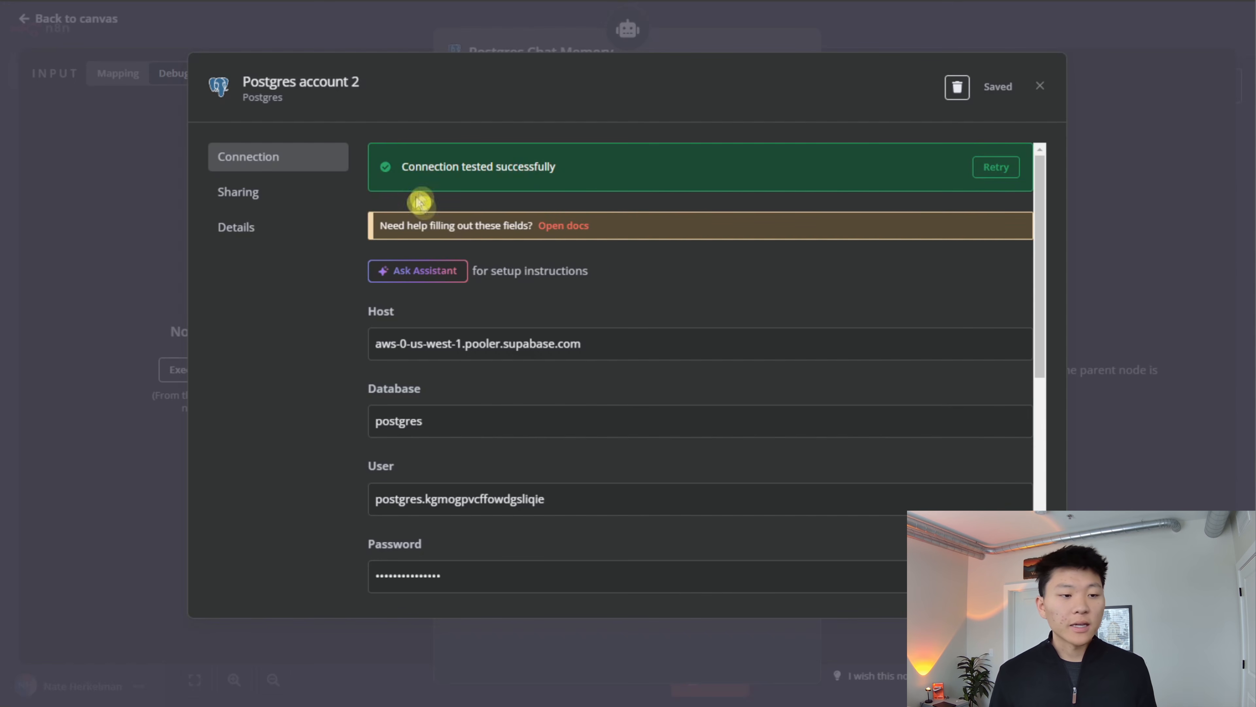
- Rename the Postgres credential as demo and save it
{"action": "left_click", "coordinate": [364, 88]}
{"action": "left_click_drag", "start_coordinate": [364, 88], "coordinate": [141, 73]}
{"action": "type", "text": "demo"}
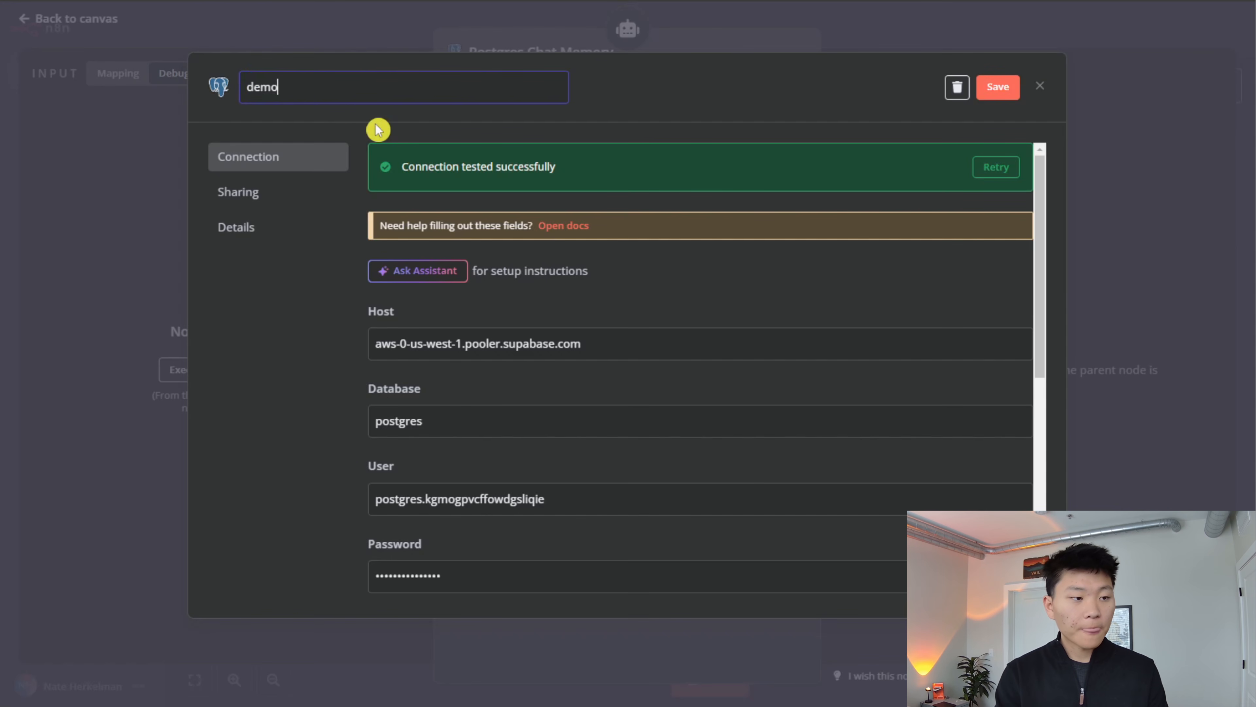
{"action": "key", "text": "Return"}
{"action": "left_click", "coordinate": [995, 87]}
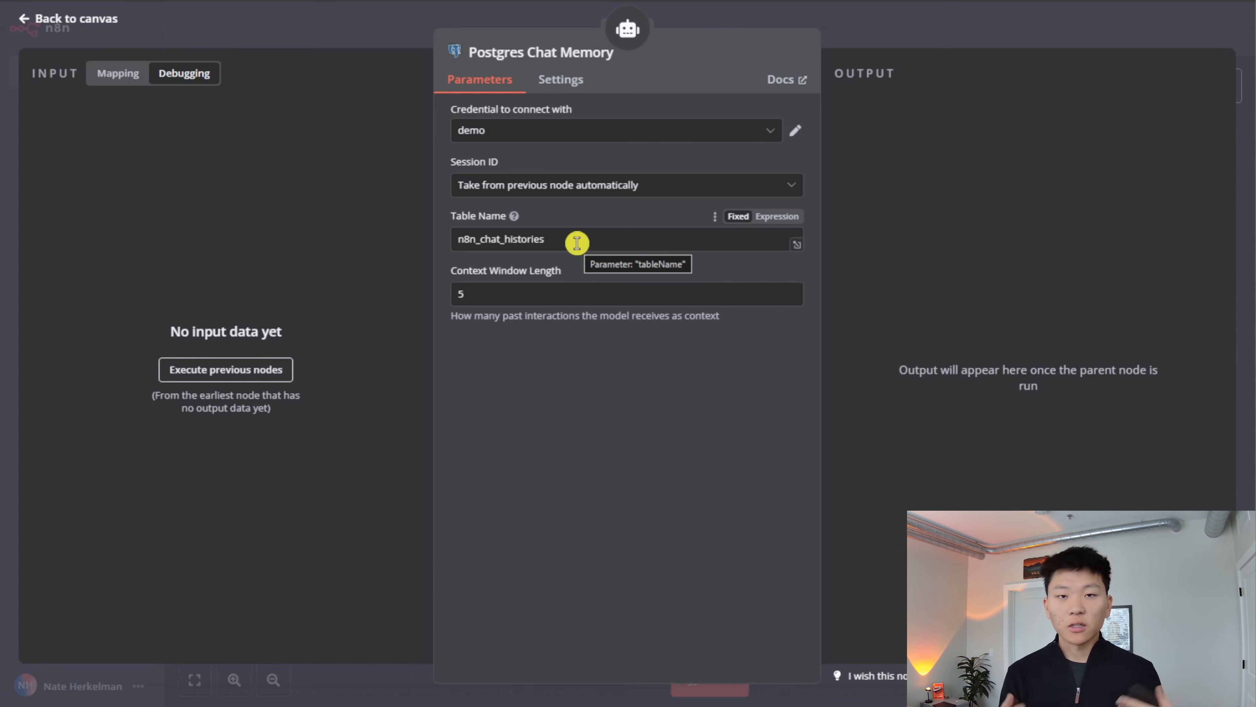
- Set the memory's context window length to 10 and save the workflow with the memory node placed beside the OpenAI Chat Model
{"action": "left_click", "coordinate": [561, 293]}
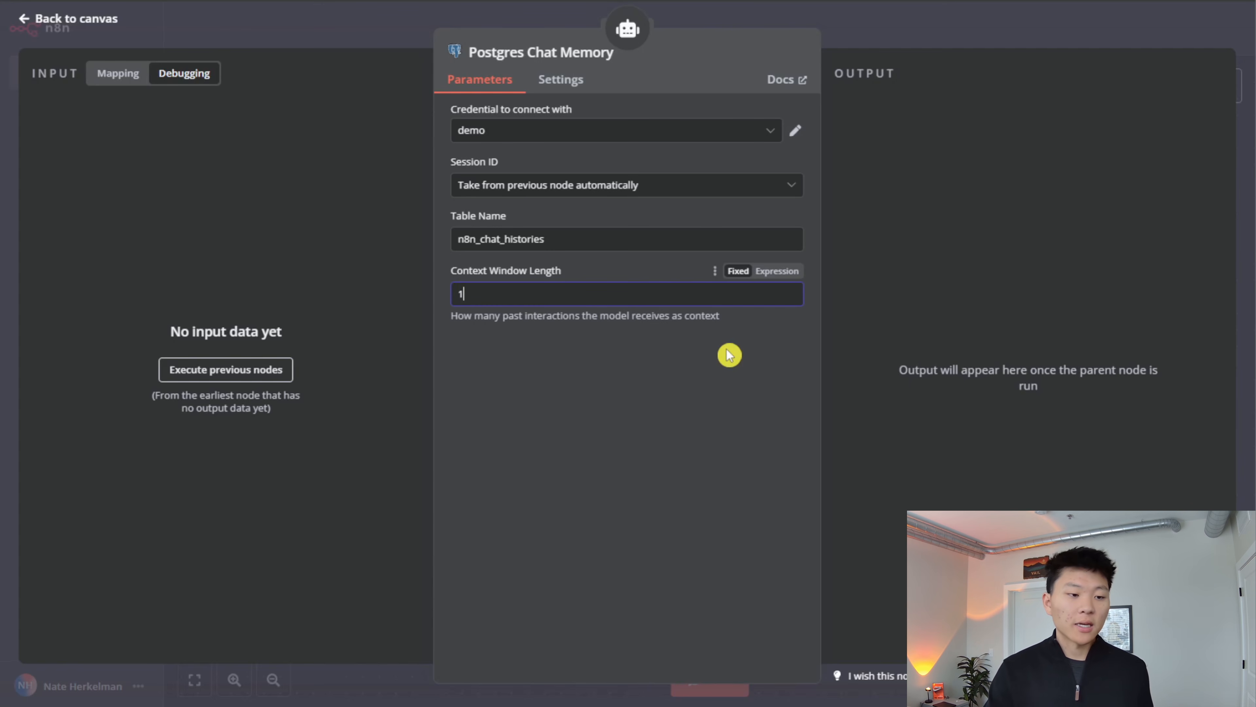
{"action": "left_click", "coordinate": [934, 45]}
{"action": "left_click_drag", "start_coordinate": [707, 433], "coordinate": [656, 398]}
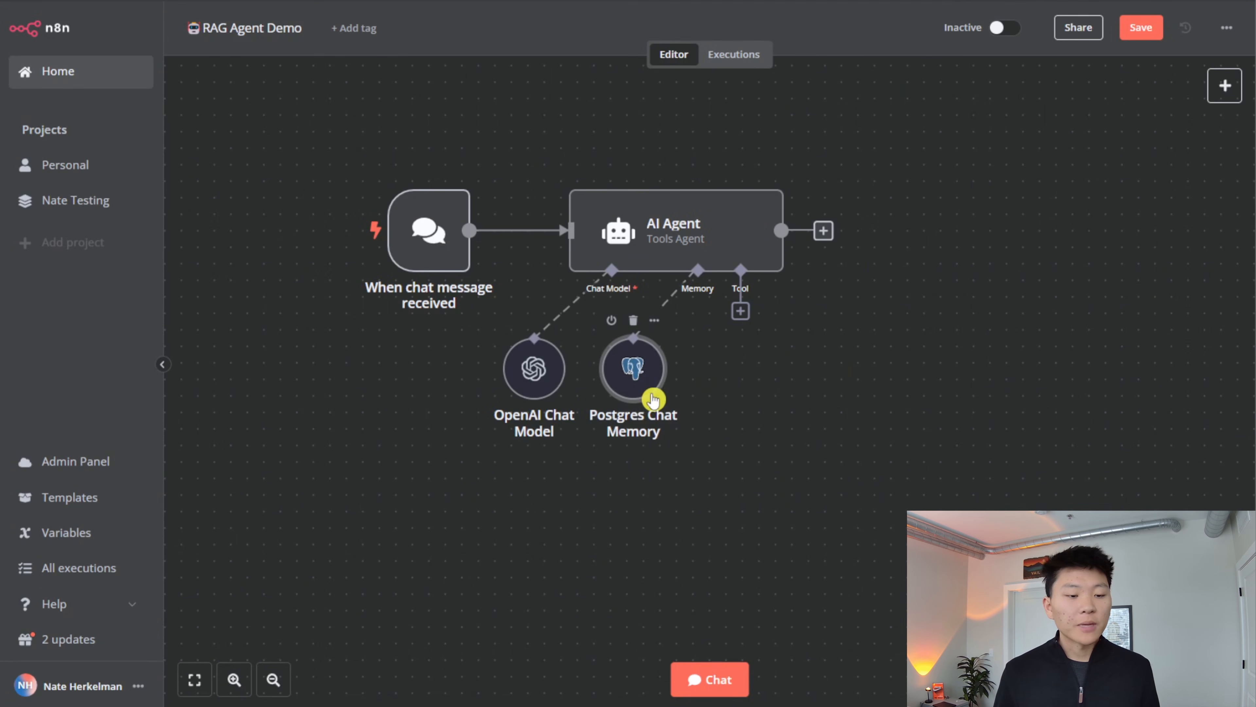
{"action": "left_click", "coordinate": [1138, 33]}
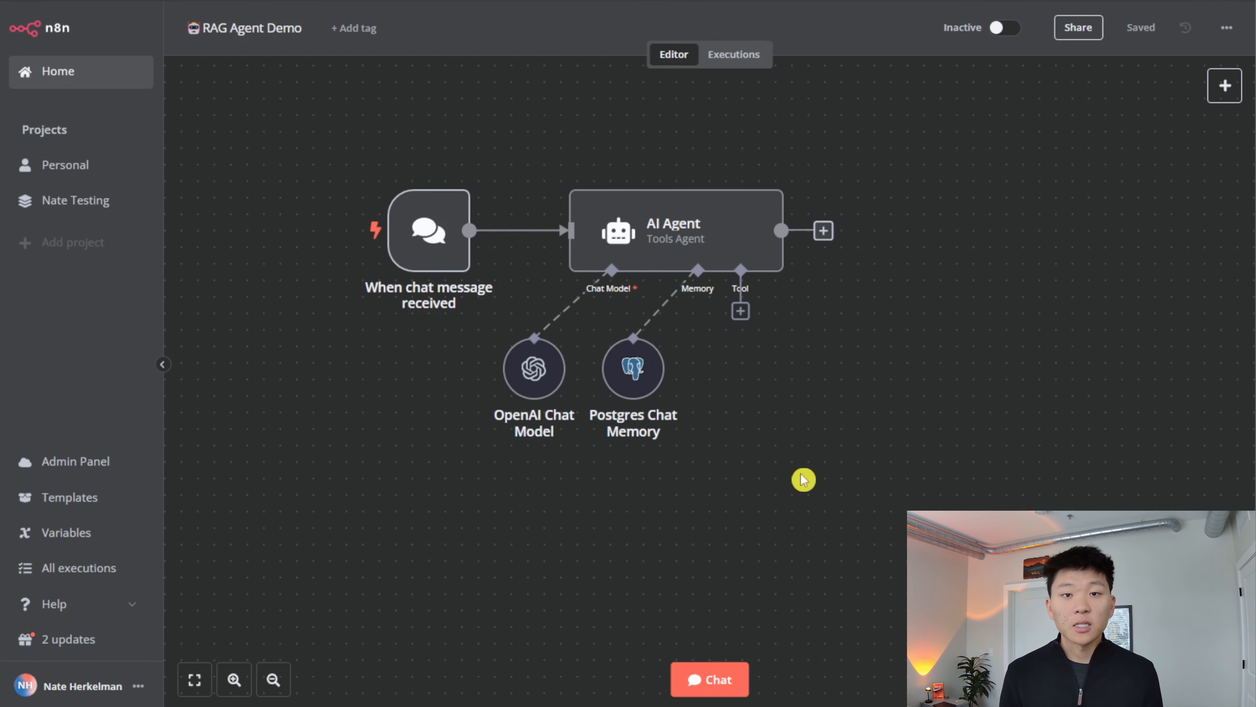
- Add a Vector Store Tool to the AI Agent as its tool
{"action": "left_click", "coordinate": [740, 311]}
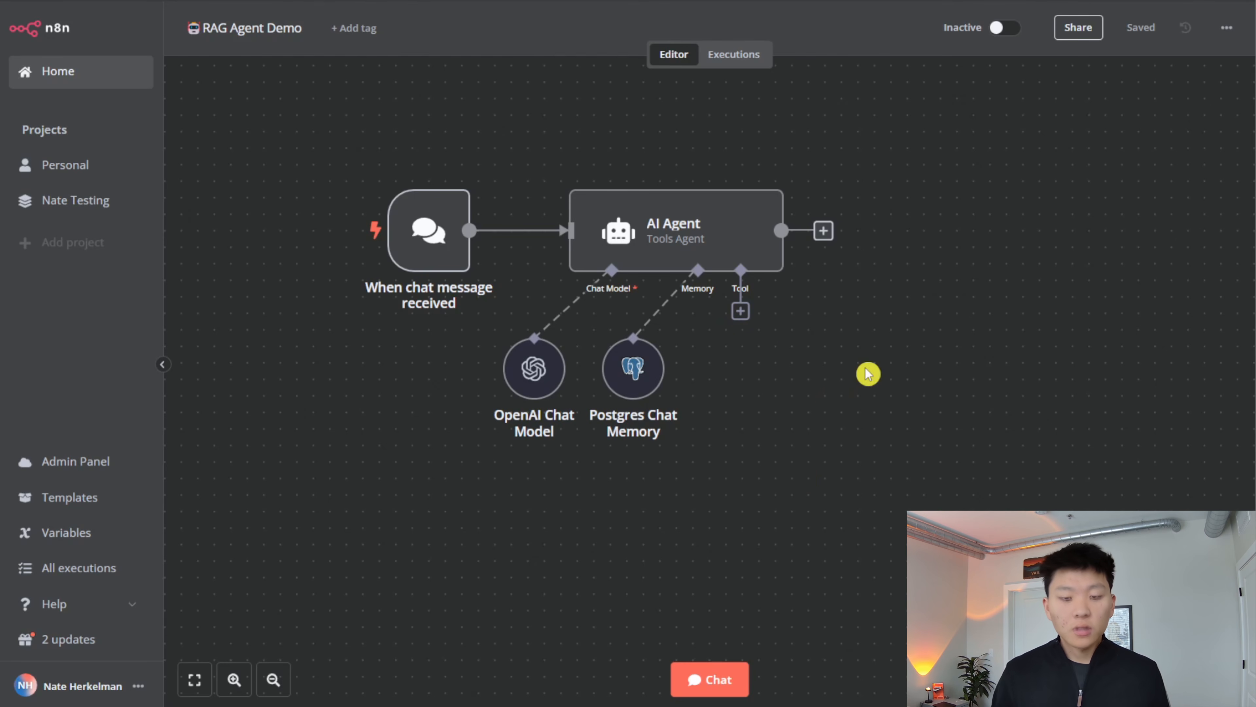
{"action": "type", "text": "vec"}
{"action": "key", "text": "Return"}
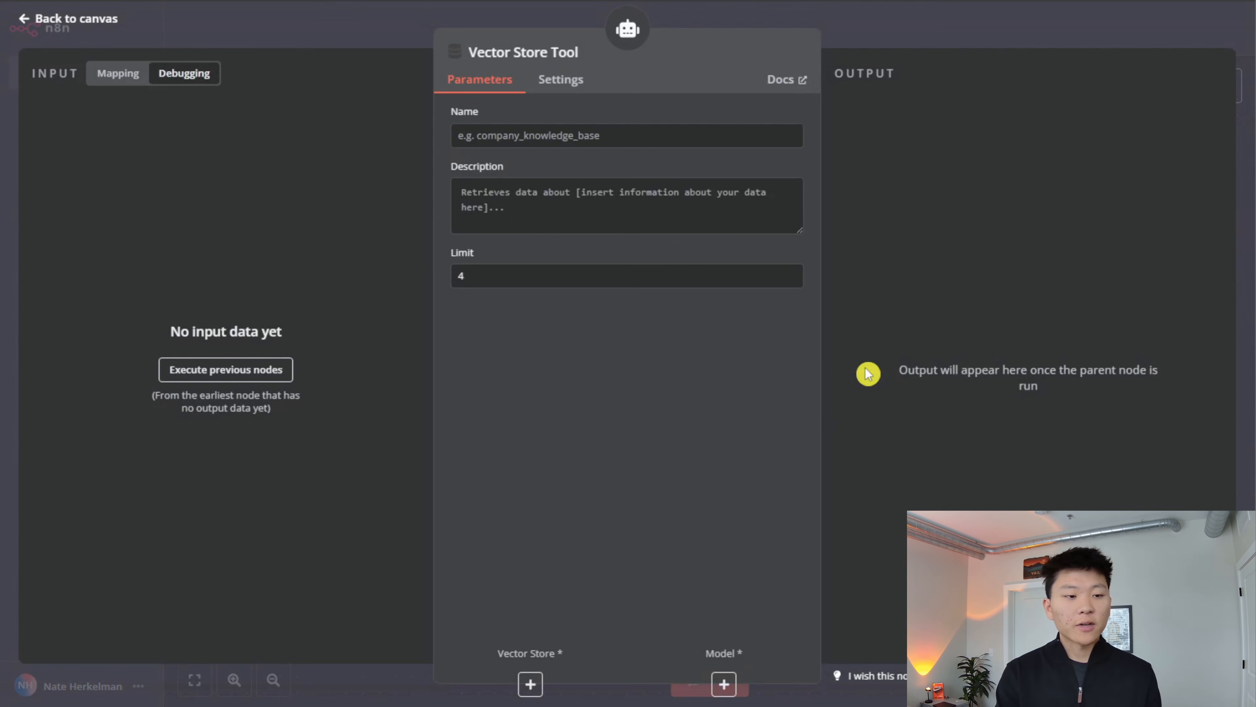
- Name the vector store tool project_data and rename its node to match
{"action": "left_click", "coordinate": [600, 131]}
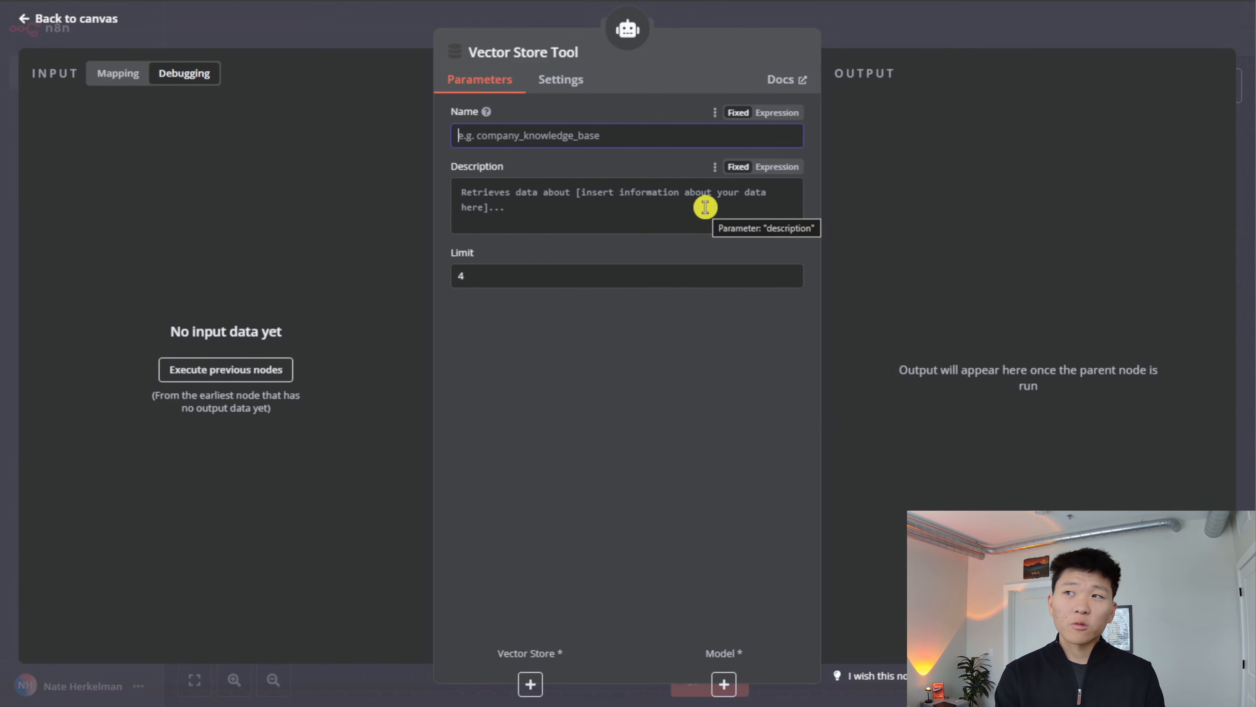
{"action": "type", "text": "project_data"}
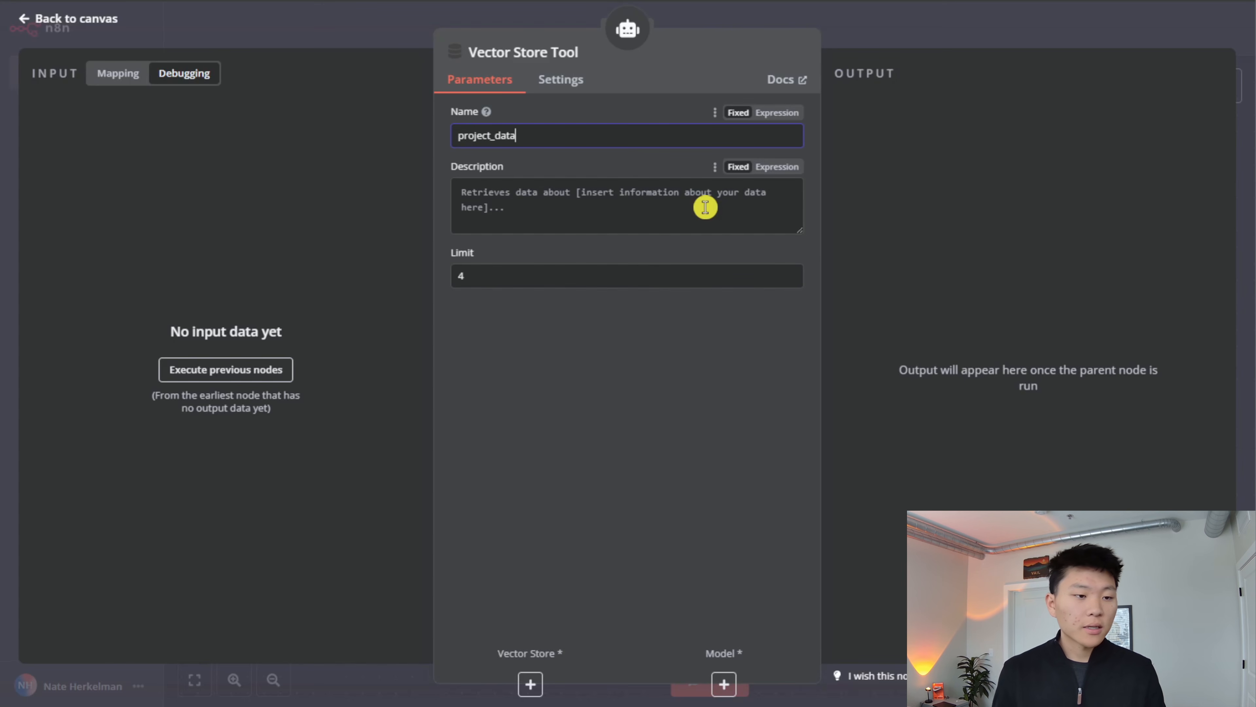
{"action": "double_click", "coordinate": [544, 136]}
{"action": "left_click", "coordinate": [576, 52]}
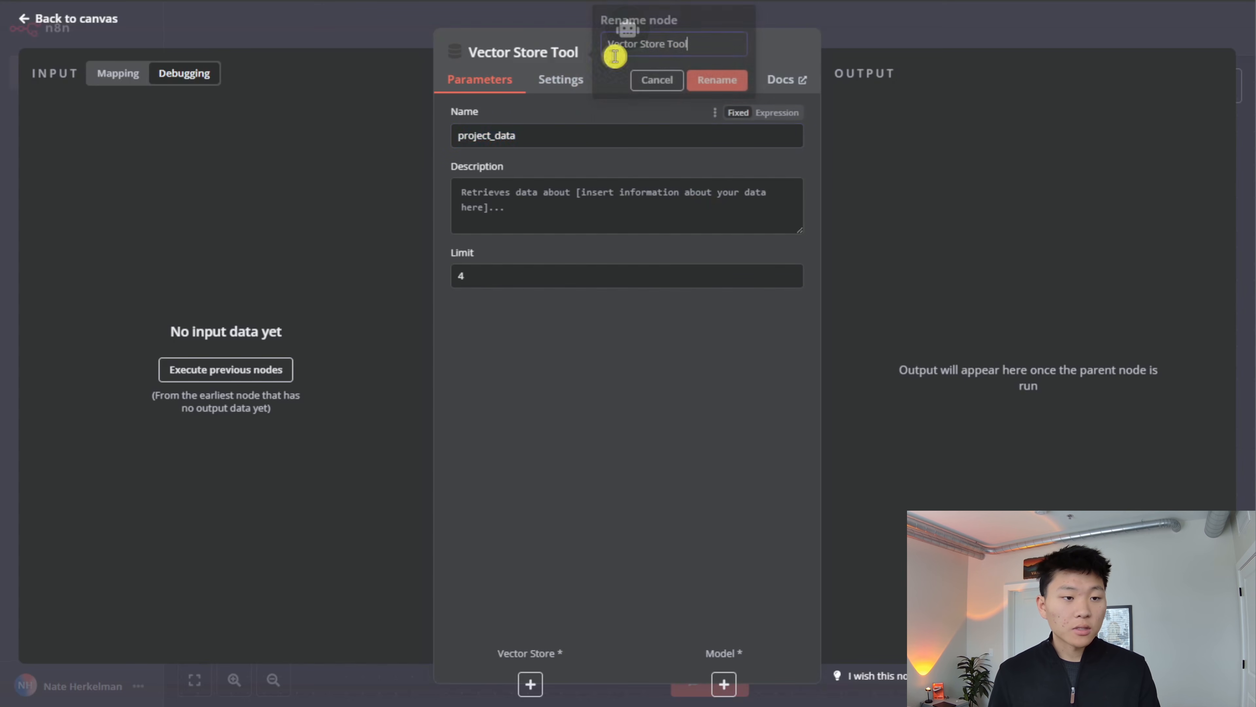
{"action": "key", "text": "ctrl+a"}
{"action": "key", "text": "ctrl+v"}
{"action": "left_click", "coordinate": [718, 80]}
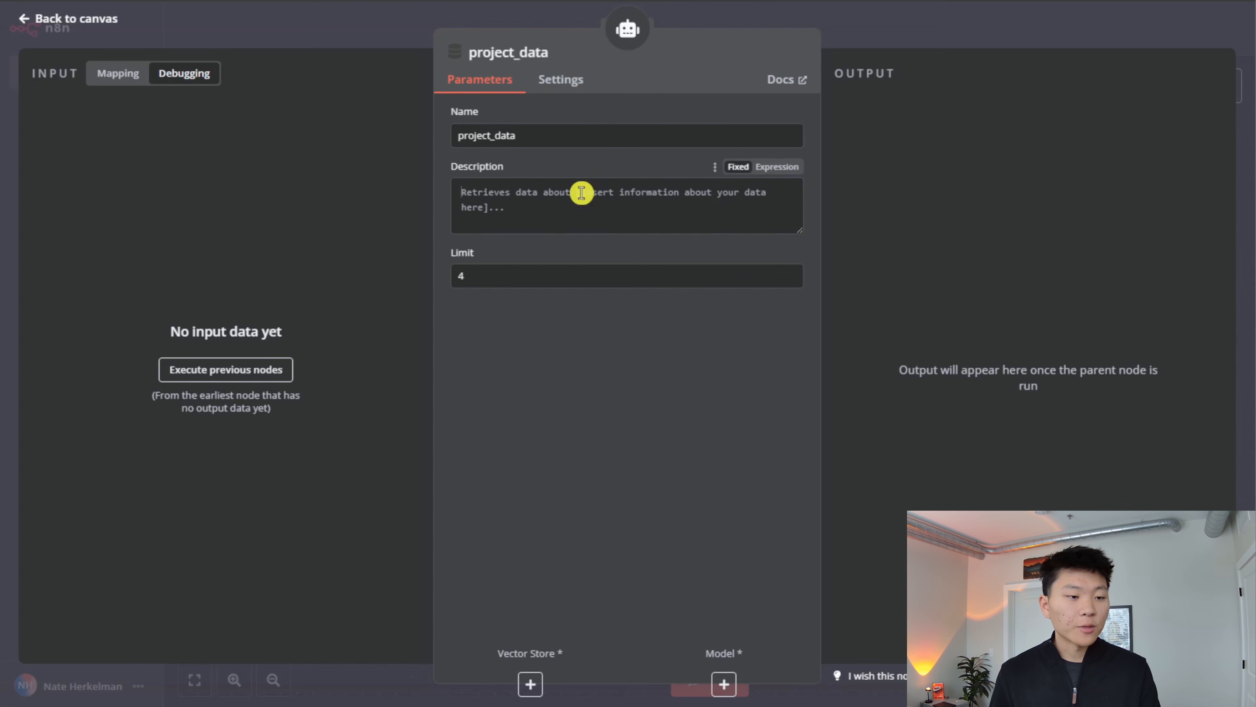
- Describe the tool as "Retrieve information about the projects" and place its node below the AI Agent, beside the memory node
{"action": "left_click", "coordinate": [581, 193]}
{"action": "type", "text": "Re"}
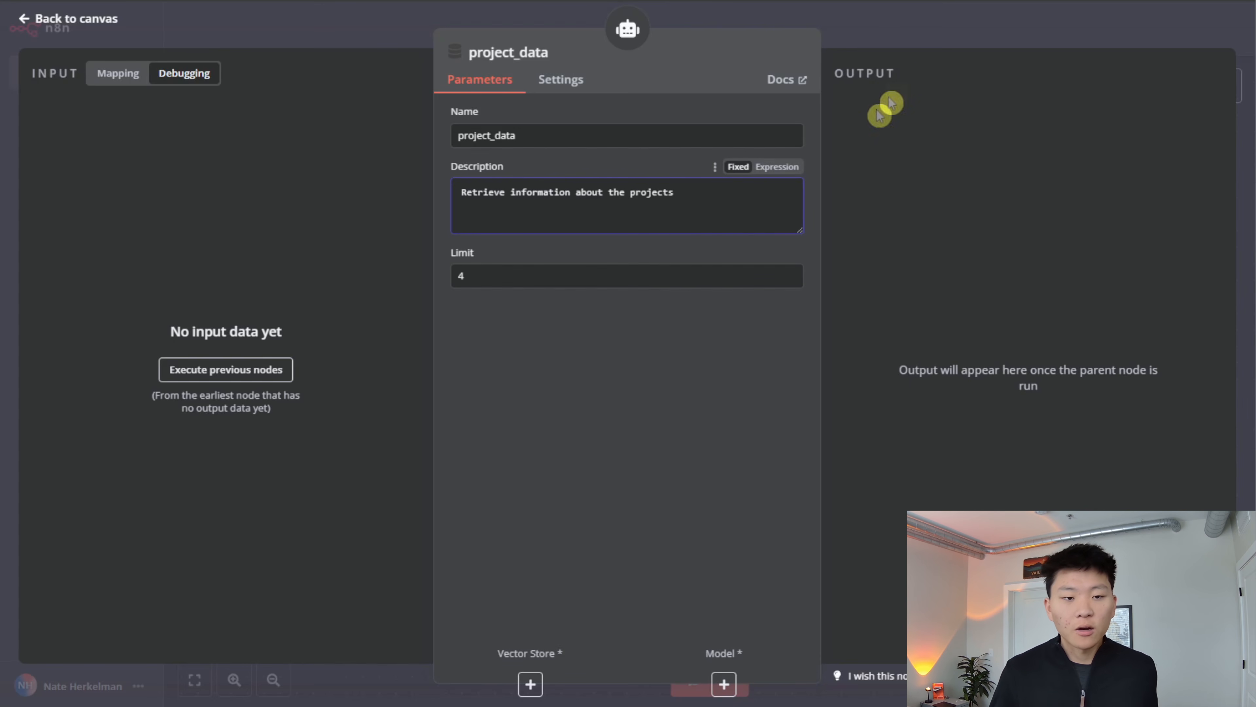
{"action": "left_click", "coordinate": [912, 15]}
{"action": "left_click_drag", "start_coordinate": [827, 418], "coordinate": [826, 385]}
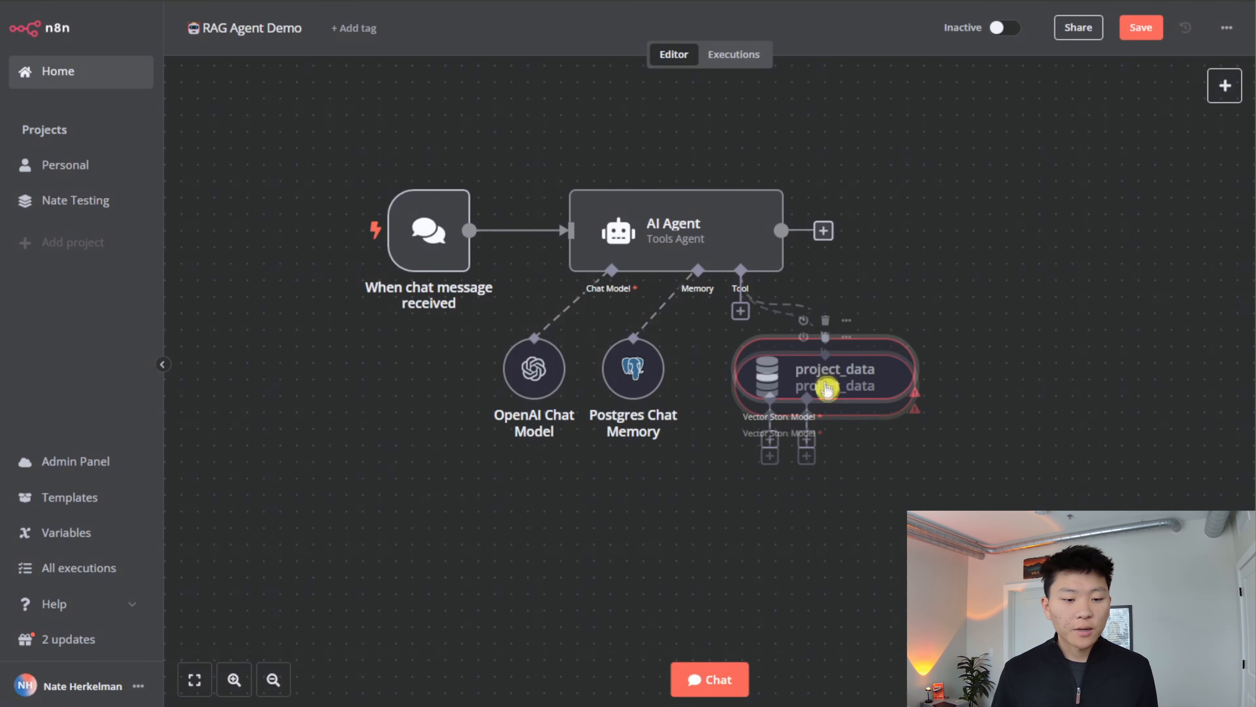
- Attach an OpenAI Chat Model to the project_data tool as its model
{"action": "left_click", "coordinate": [806, 439]}
{"action": "left_click", "coordinate": [1043, 652]}
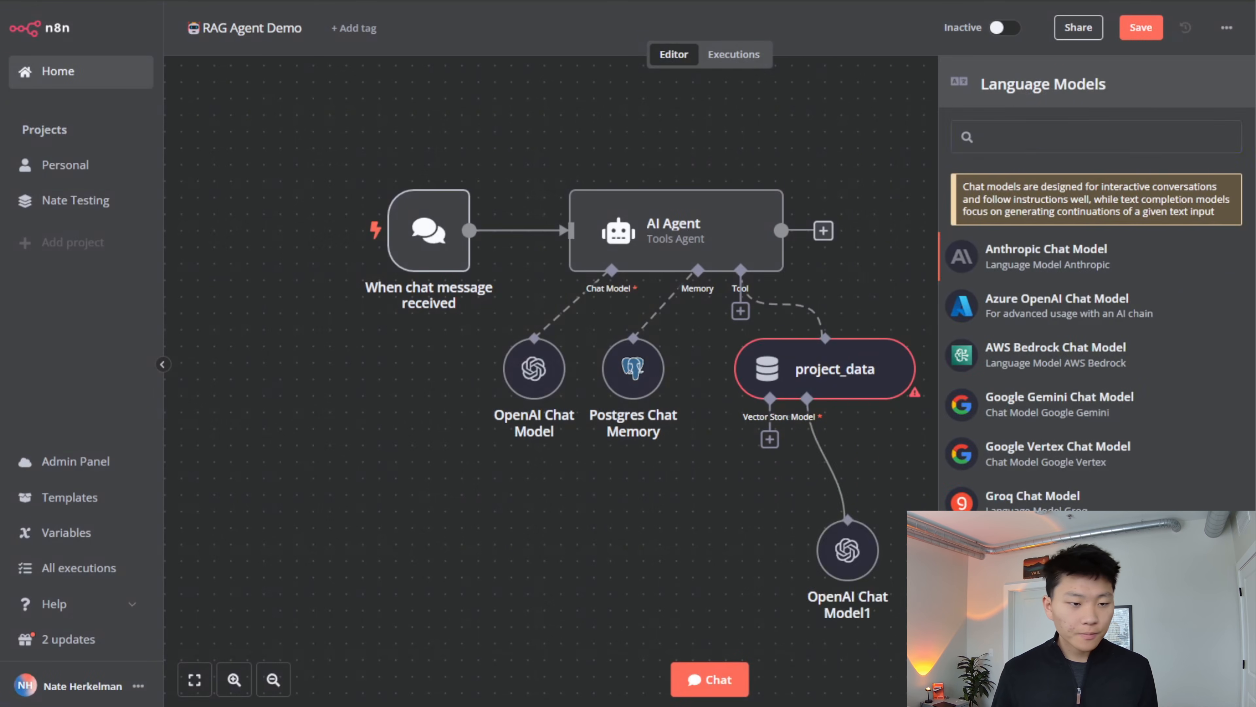
{"action": "left_click", "coordinate": [904, 26]}
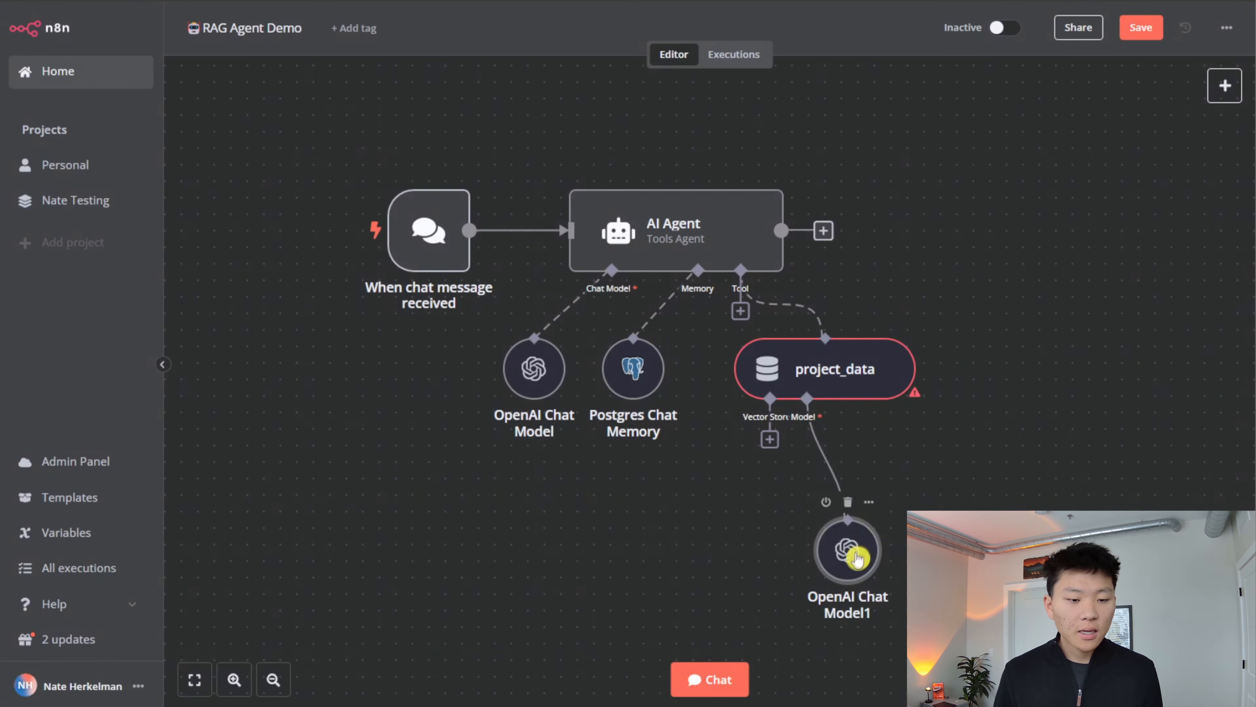
- Attach a Supabase Vector Store to the project_data tool and start a new Supabase credential for it
{"action": "left_click", "coordinate": [769, 439]}
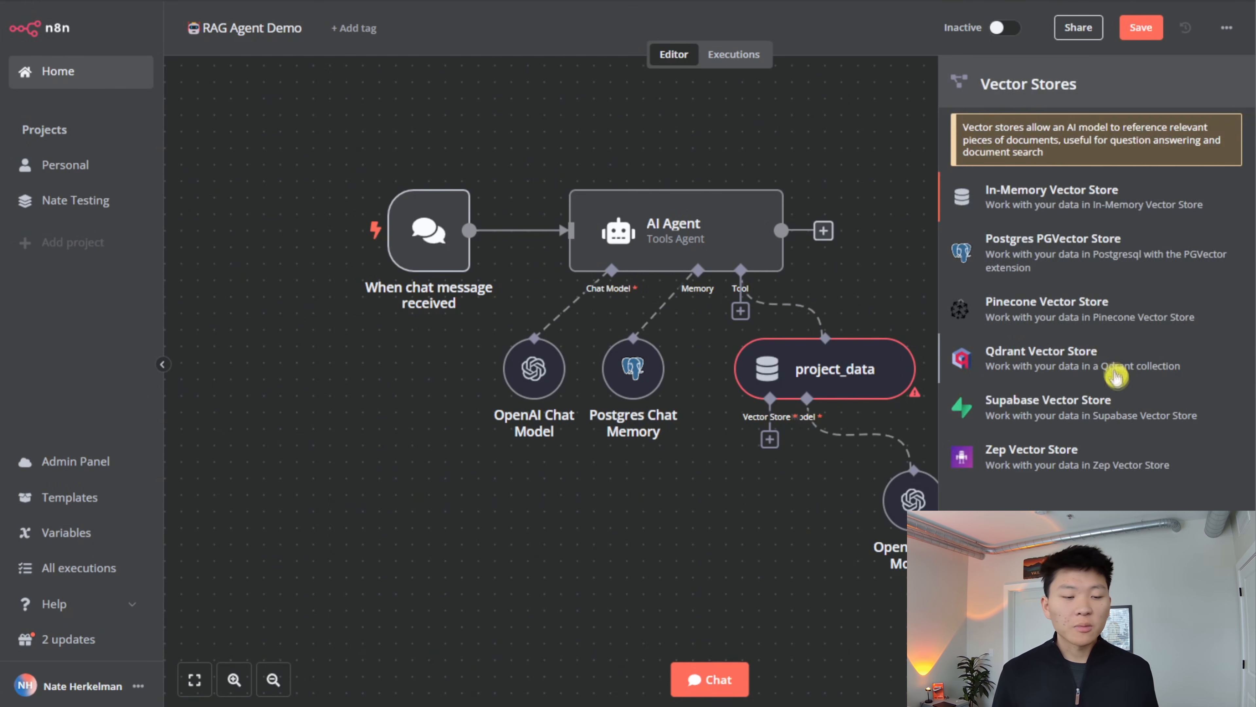
{"action": "left_click", "coordinate": [1102, 409]}
{"action": "left_click", "coordinate": [768, 132]}
{"action": "left_click", "coordinate": [653, 214]}
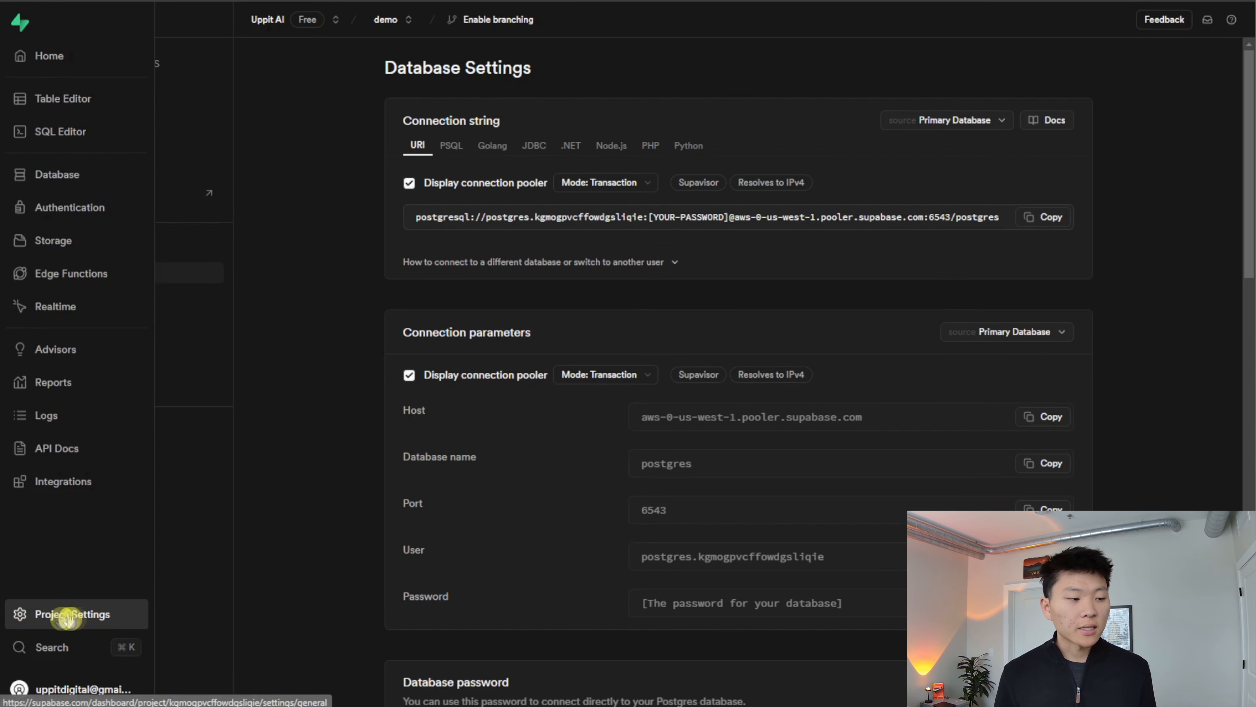
- Copy the project URL from the Supabase project's API settings and paste it as the host of the new n8n credential
{"action": "left_click", "coordinate": [52, 613]}
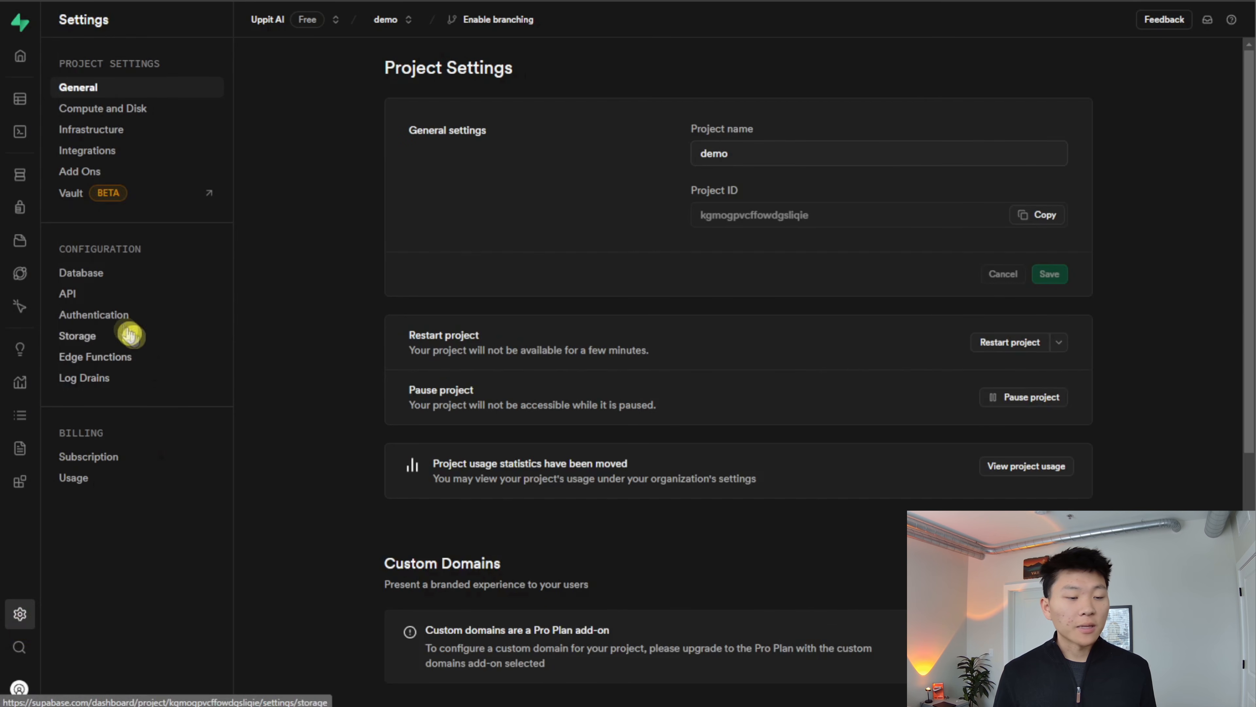
{"action": "left_click", "coordinate": [103, 297]}
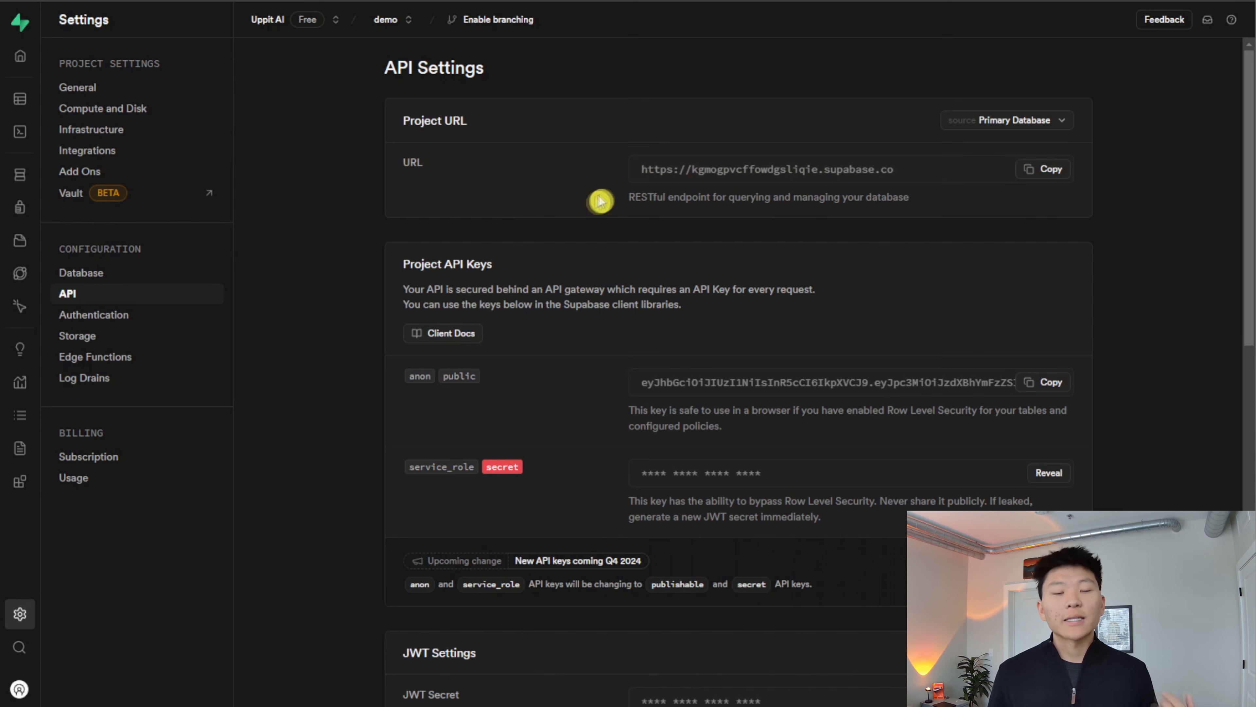
{"action": "left_click", "coordinate": [1046, 169]}
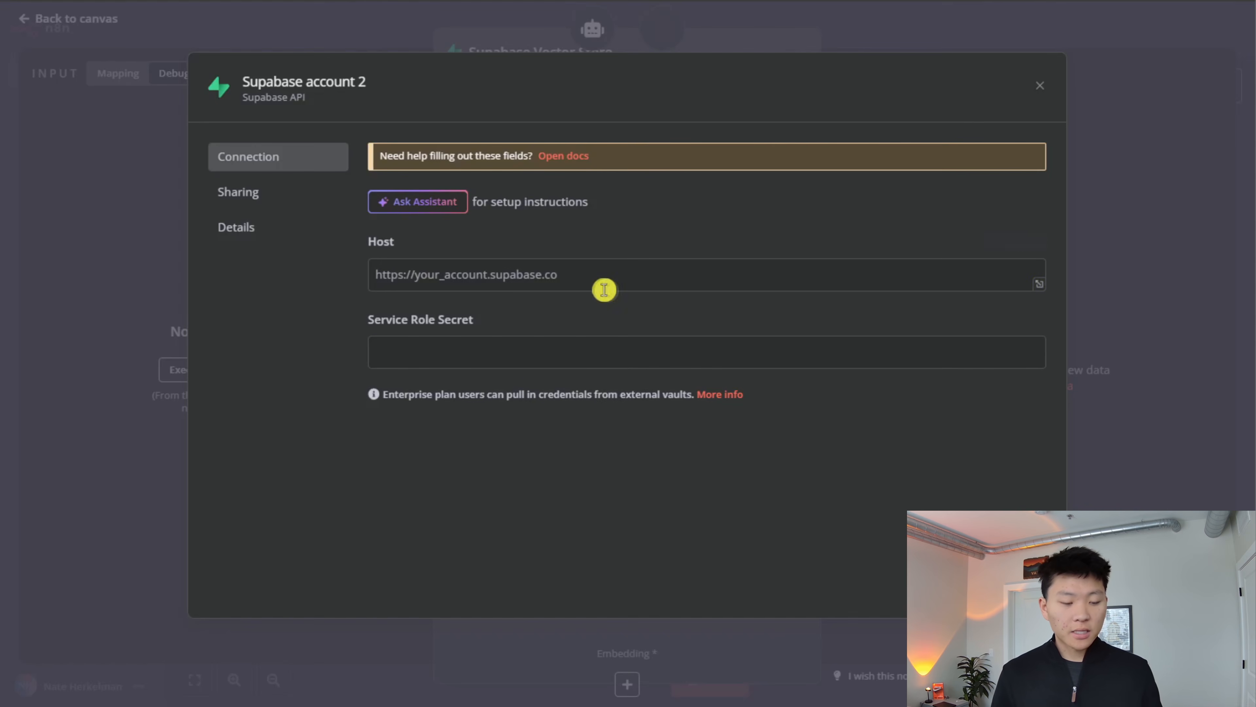
{"action": "left_click", "coordinate": [603, 282]}
{"action": "key", "text": "ctrl+v"}
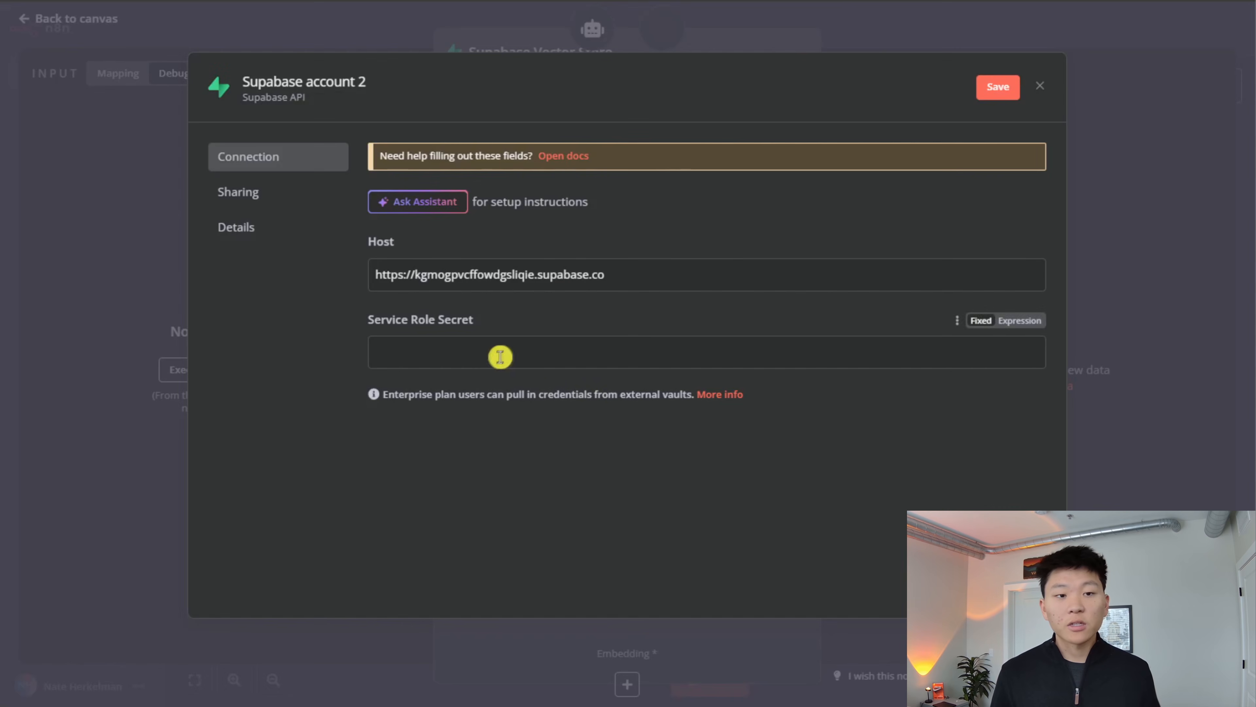
- Paste the service role key into the credential's Service Role Secret field and save the credential
{"action": "left_click", "coordinate": [889, 351]}
{"action": "key", "text": "ctrl+v"}
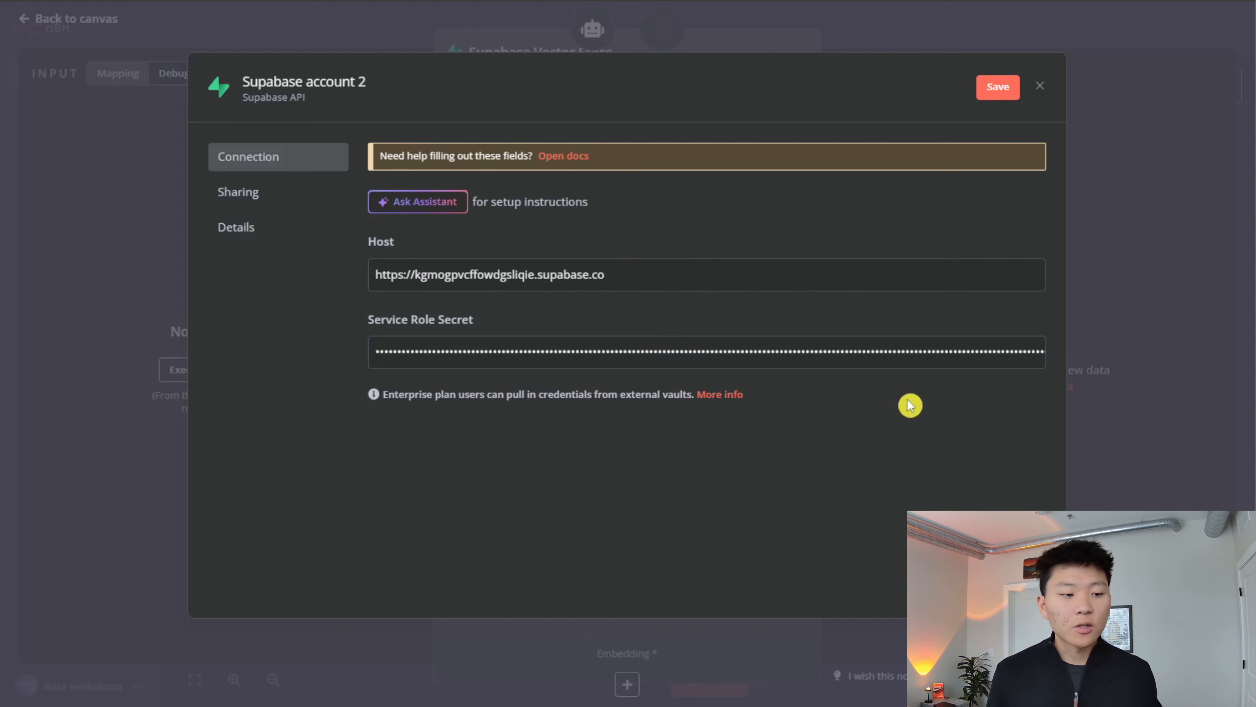
{"action": "left_click", "coordinate": [996, 86]}
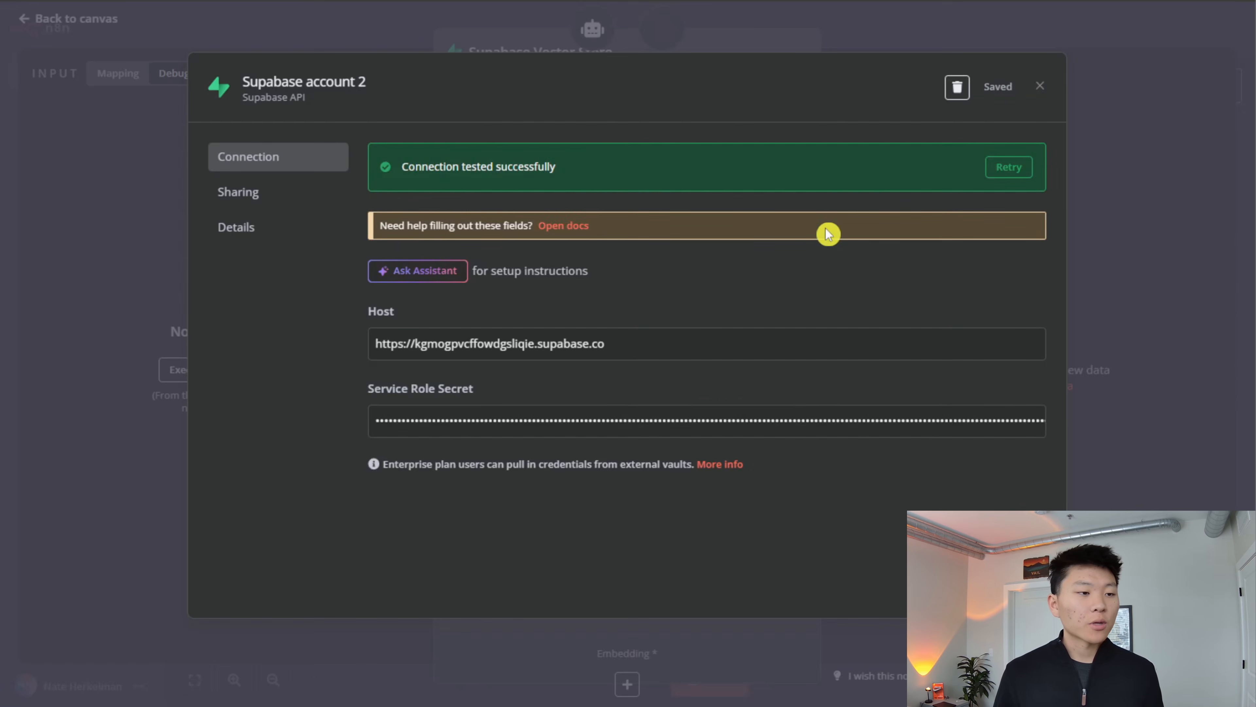
- Rename the Supabase credential to demo and return to the vector store's parameters
{"action": "left_click", "coordinate": [366, 85]}
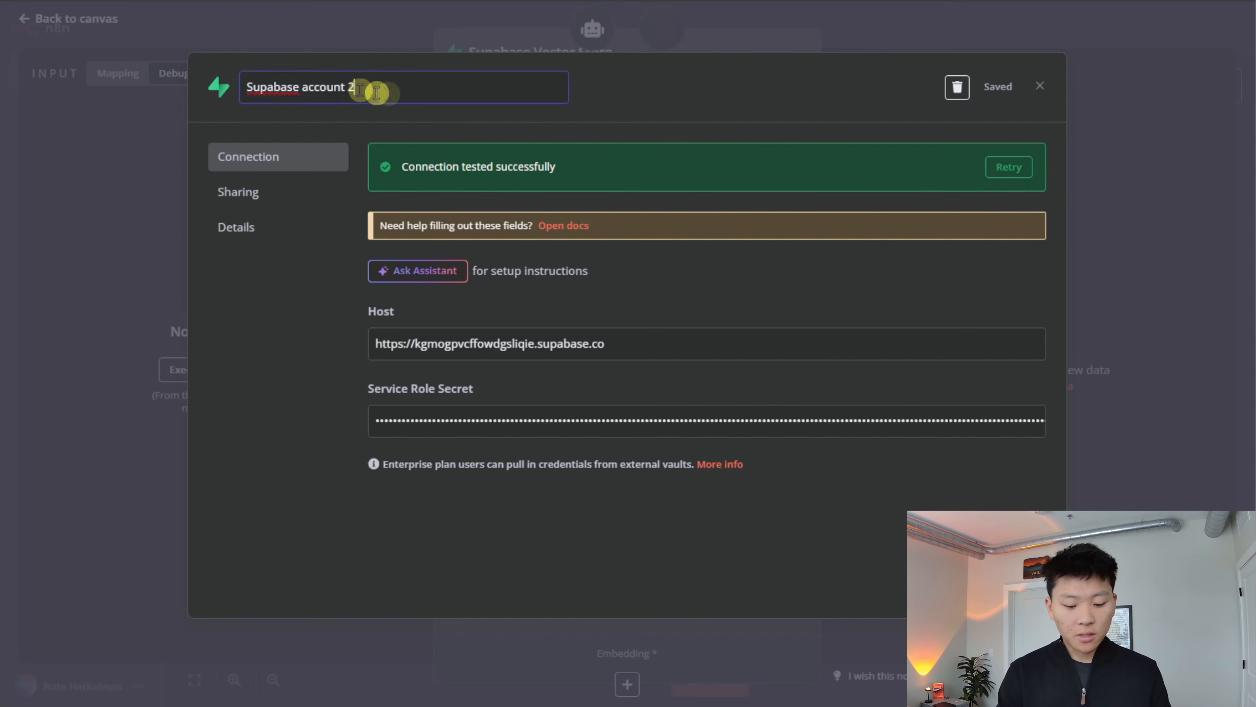
{"action": "key", "text": "ctrl+a"}
{"action": "type", "text": "demo"}
{"action": "key", "text": "Return"}
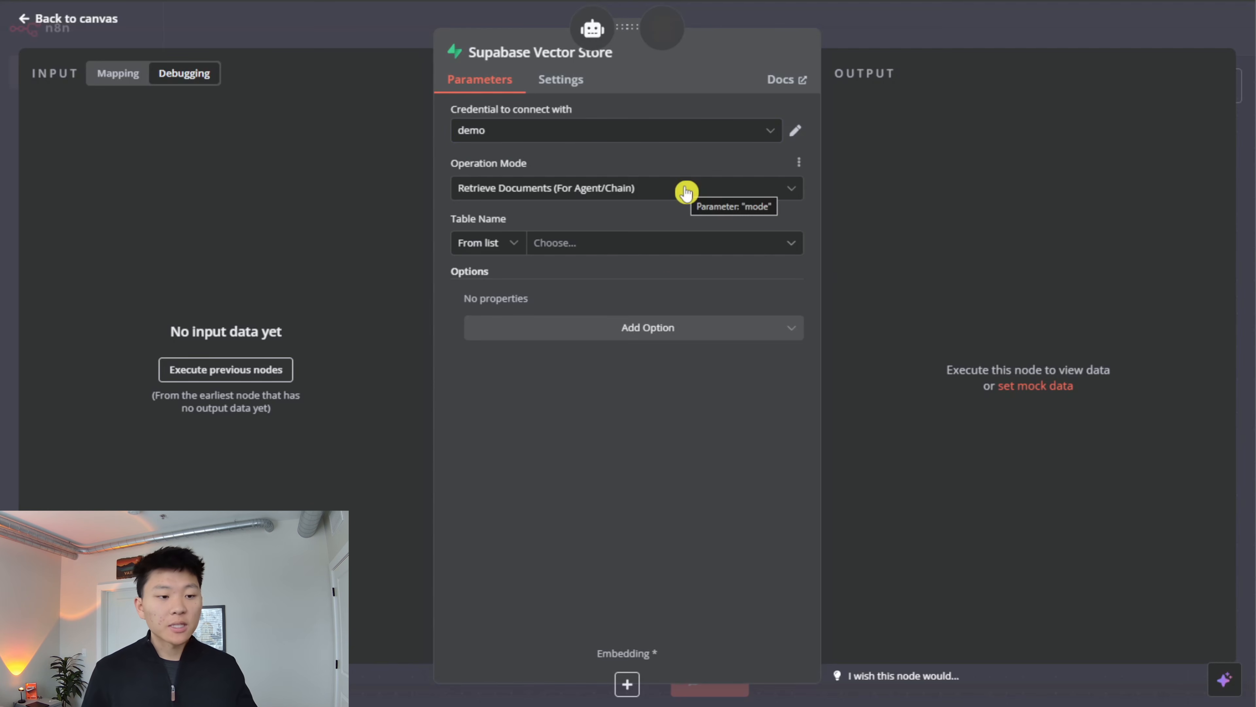
- Open the vector store quickstart linked in the Supabase Vector Store node's documentation and copy its SQL database setup script
{"action": "left_click", "coordinate": [643, 245]}
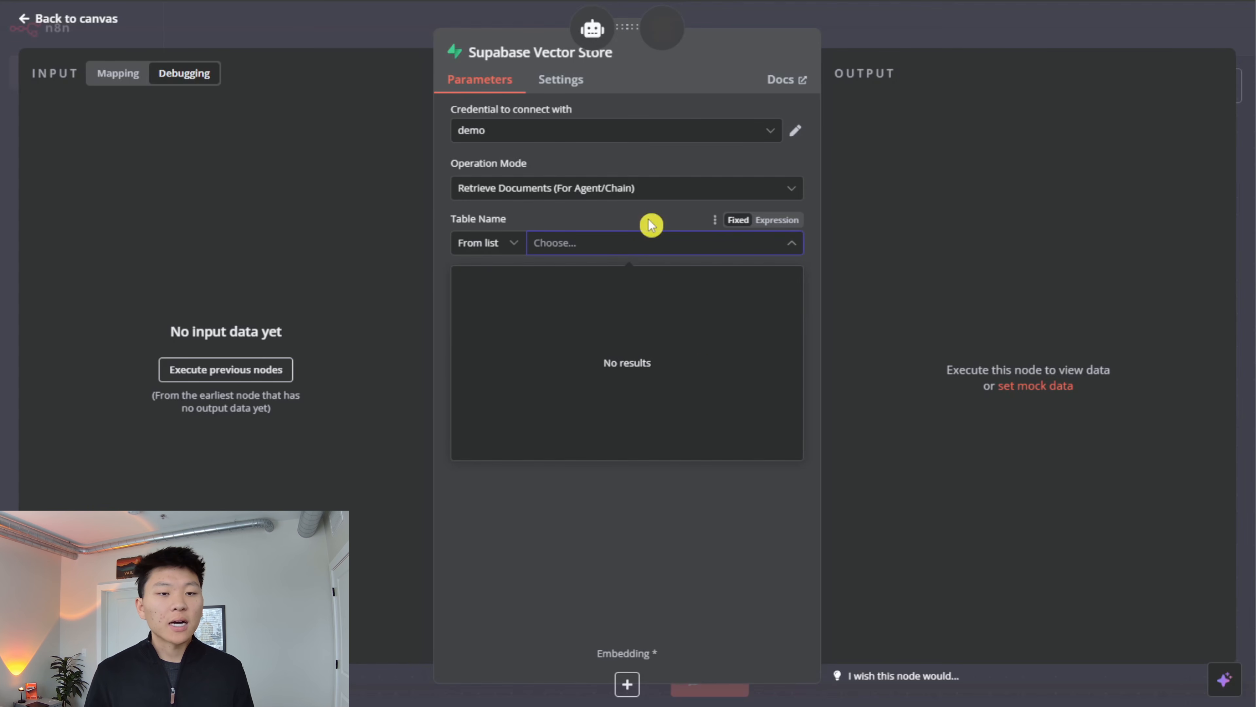
{"action": "left_click", "coordinate": [778, 84]}
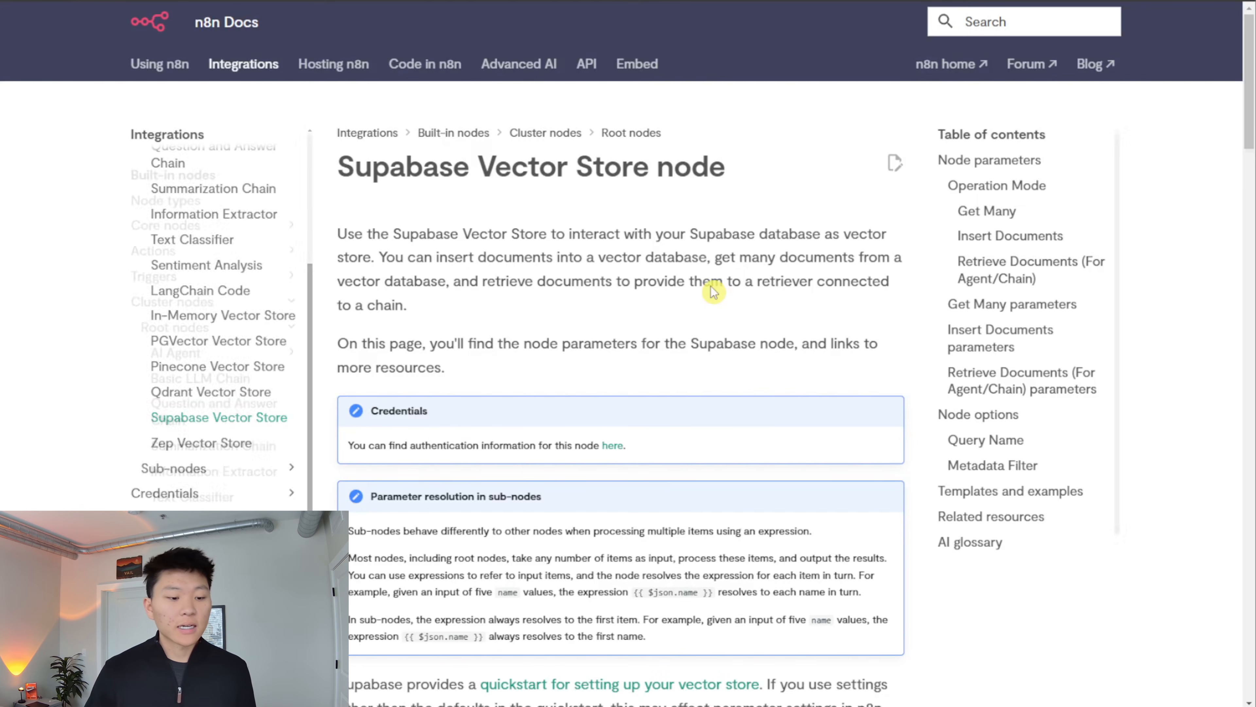
{"action": "scroll", "coordinate": [703, 291], "scroll_direction": "down", "scroll_amount": 7}
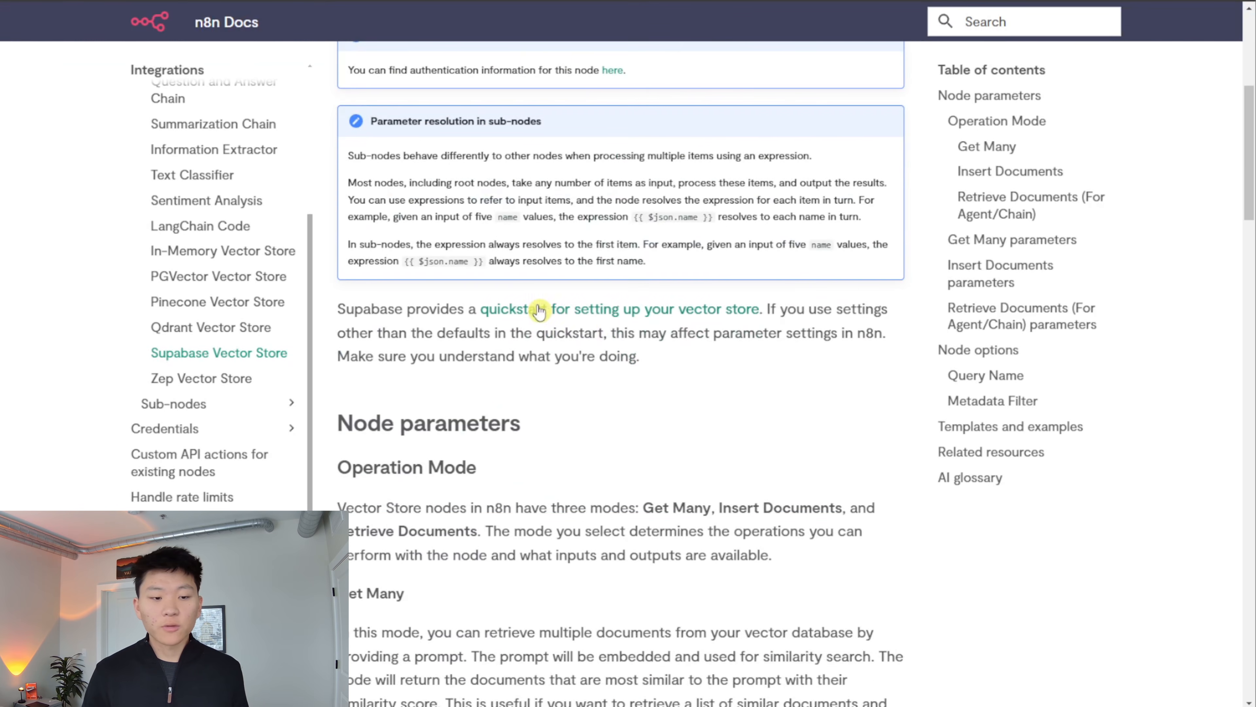
{"action": "left_click", "coordinate": [732, 321]}
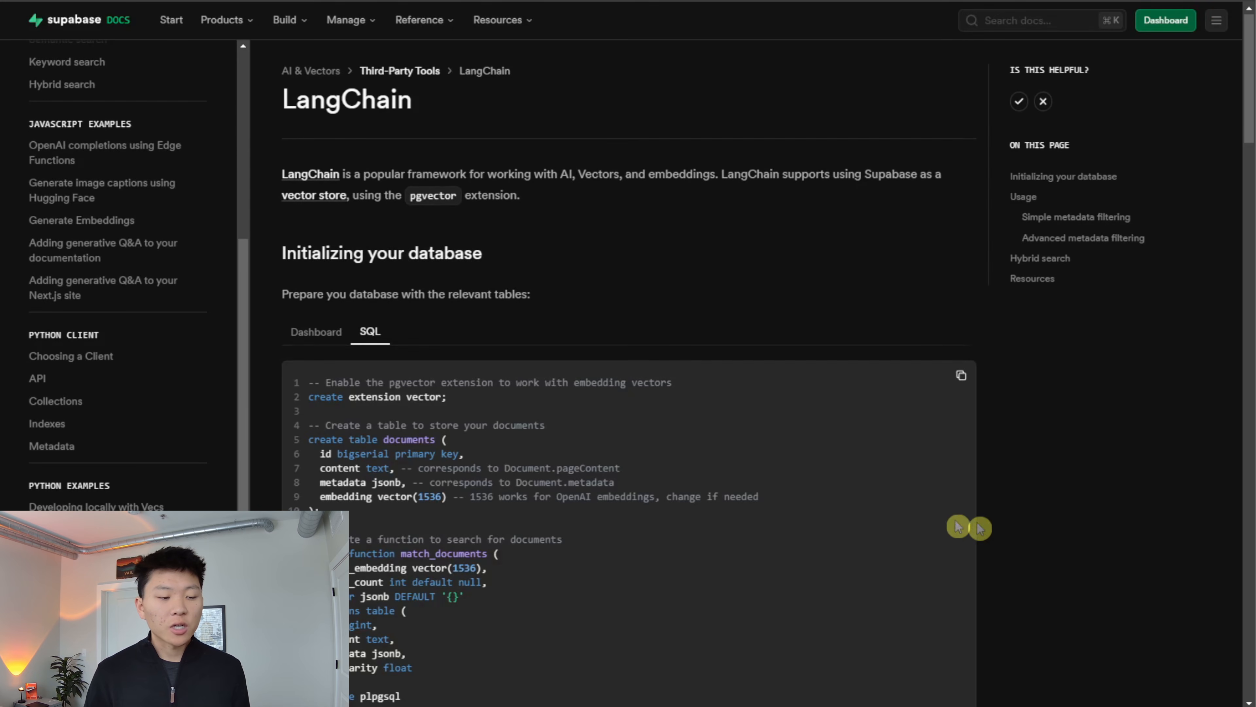
{"action": "scroll", "coordinate": [757, 420], "scroll_direction": "down", "scroll_amount": 9}
{"action": "scroll", "coordinate": [743, 579], "scroll_direction": "up", "scroll_amount": 4}
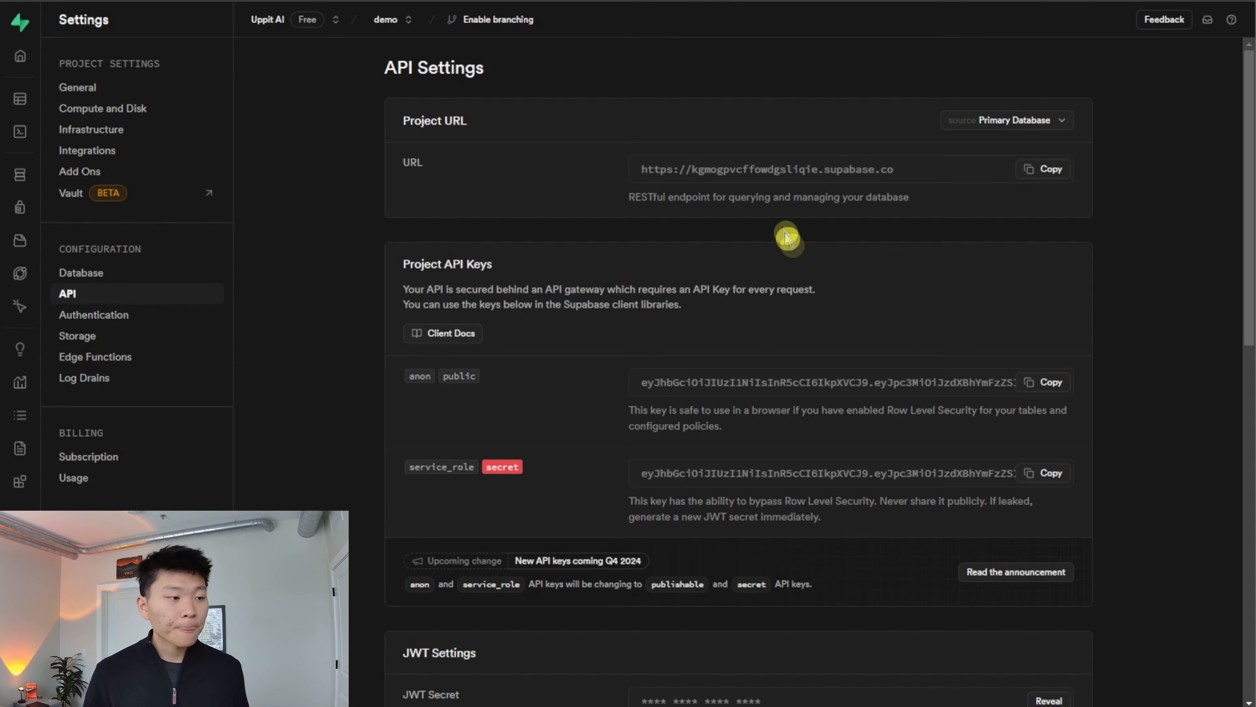
- Paste the copied setup script into the Supabase SQL Editor of the demo project and review the documents table and match_documents function definitions
{"action": "left_click", "coordinate": [40, 133]}
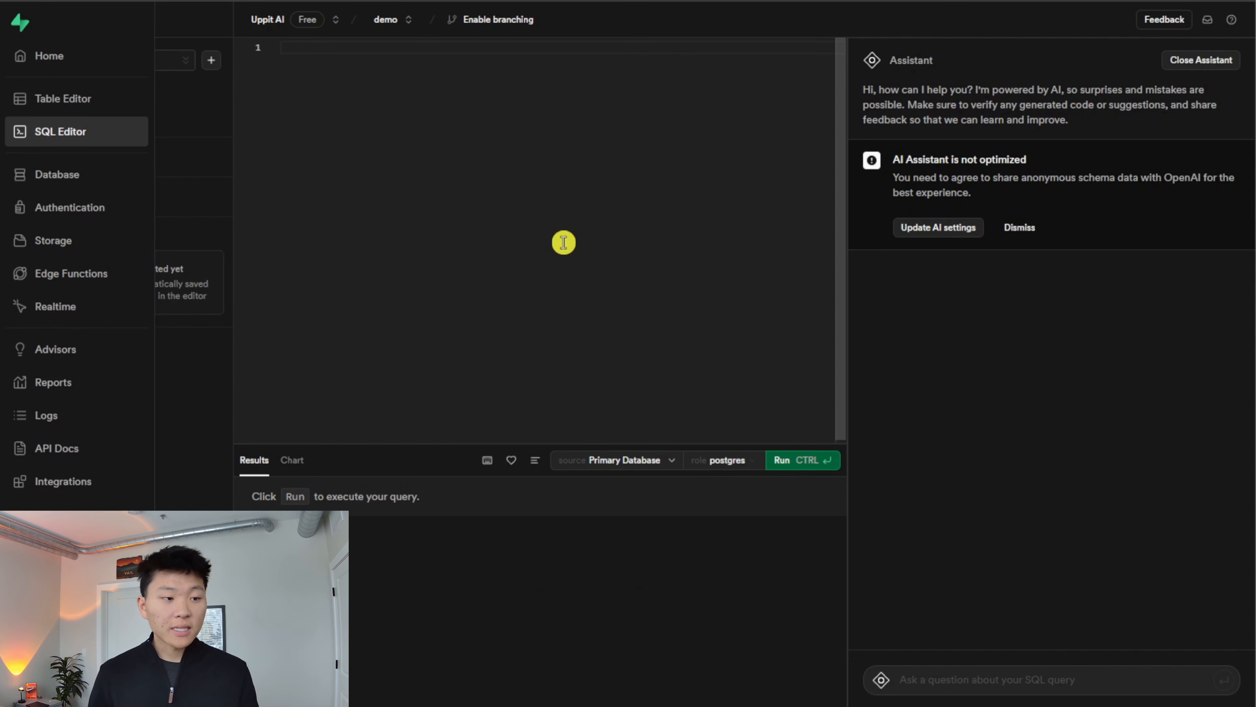
{"action": "key", "text": "ctrl+v"}
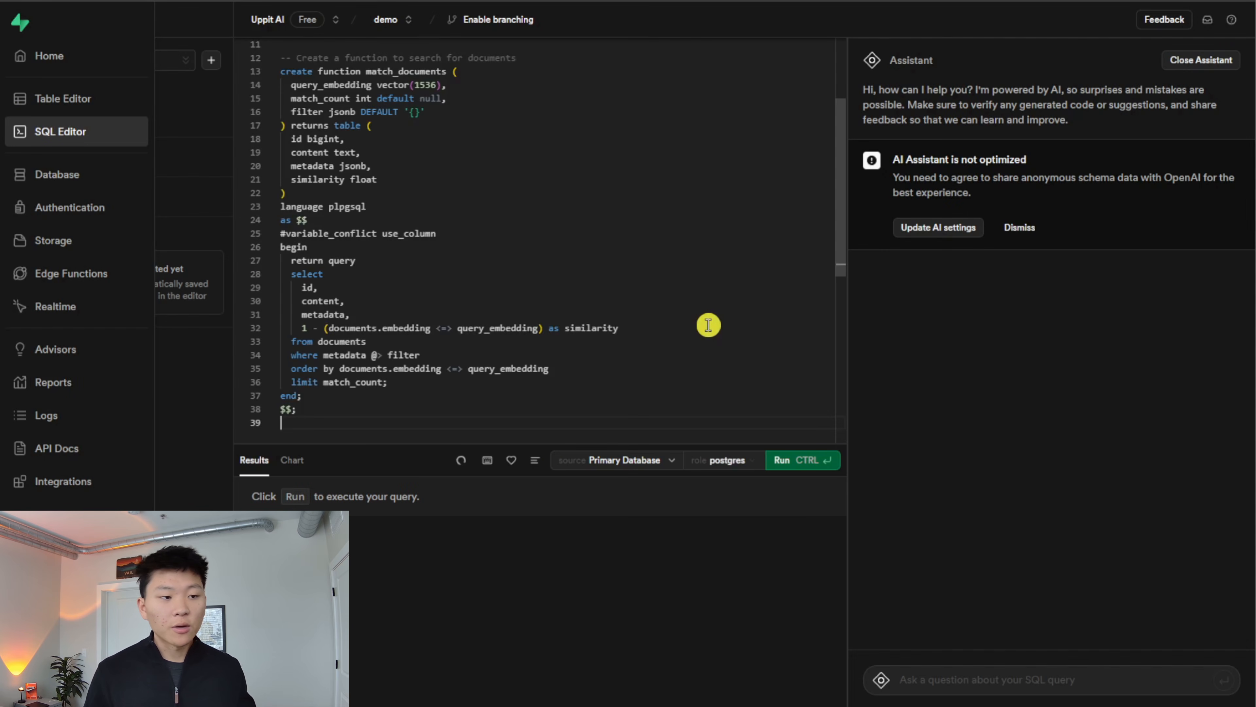
{"action": "scroll", "coordinate": [708, 326], "scroll_direction": "up", "scroll_amount": 5}
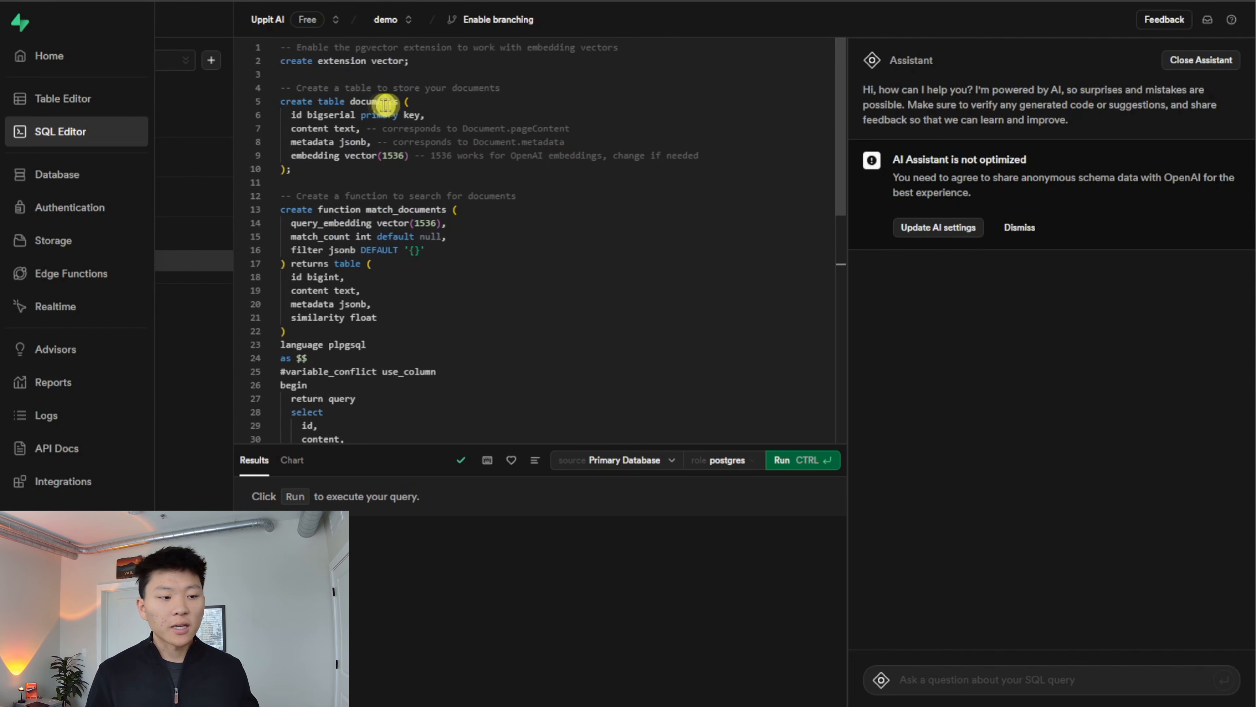
{"action": "scroll", "coordinate": [597, 342], "scroll_direction": "down", "scroll_amount": 3}
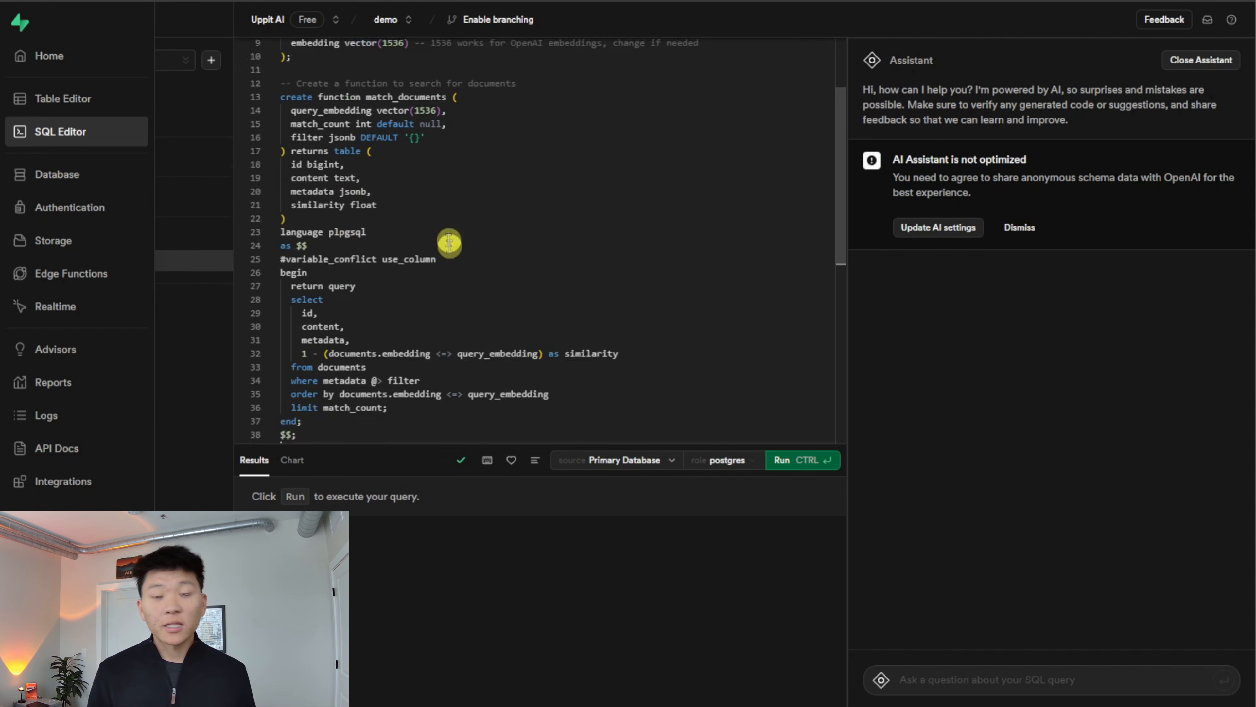
{"action": "scroll", "coordinate": [457, 232], "scroll_direction": "down", "scroll_amount": 2}
{"action": "scroll", "coordinate": [642, 347], "scroll_direction": "up", "scroll_amount": 5}
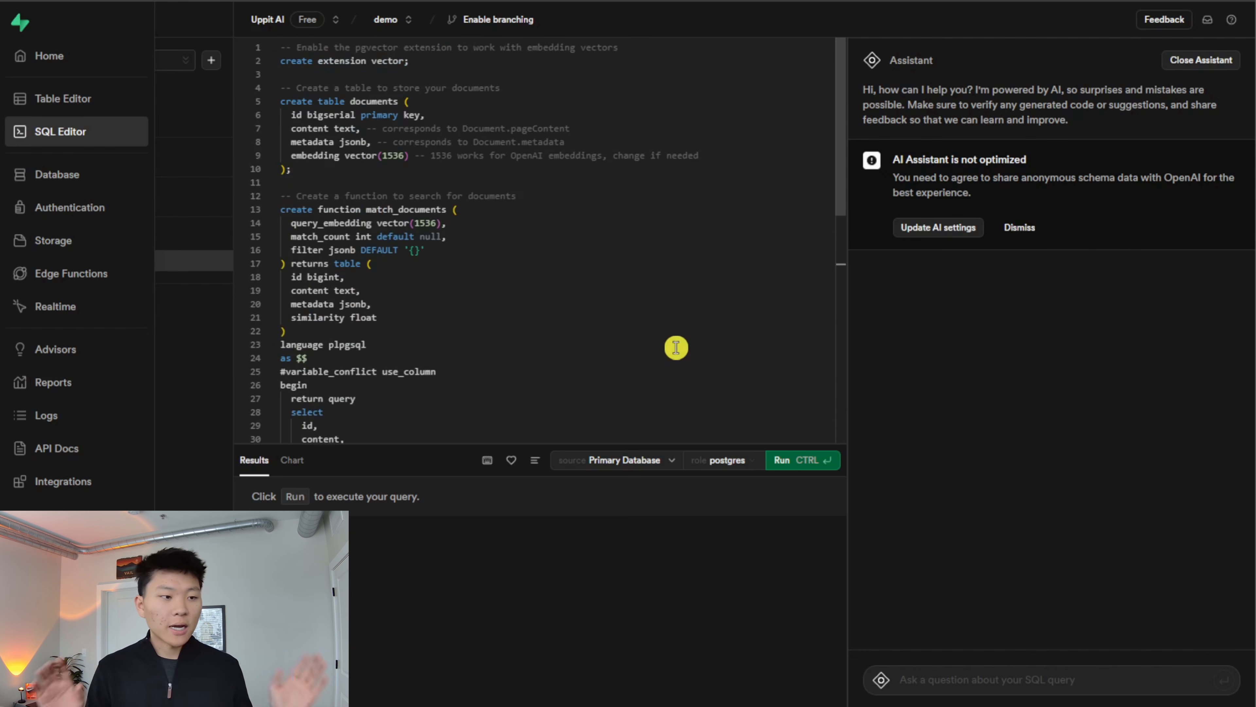
{"action": "scroll", "coordinate": [676, 348], "scroll_direction": "down", "scroll_amount": 5}
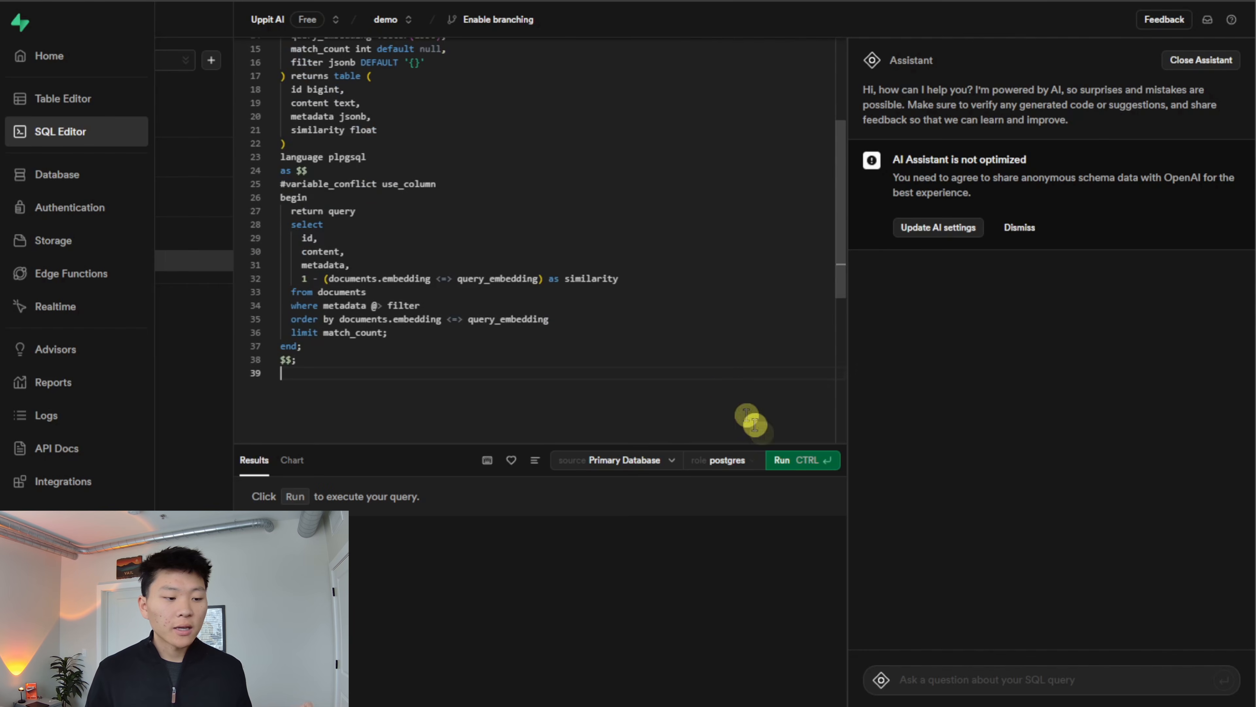
- Run the setup script and open the documents table in the Table Editor
{"action": "left_click", "coordinate": [794, 461]}
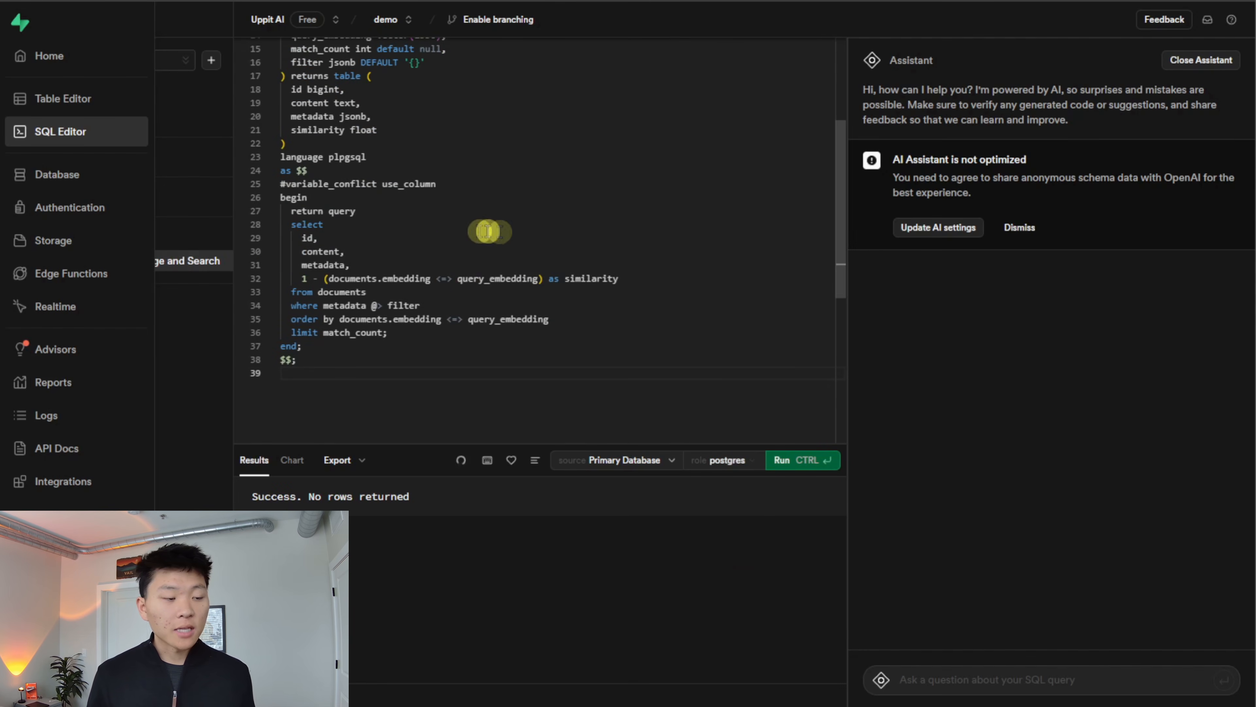
{"action": "left_click", "coordinate": [63, 99]}
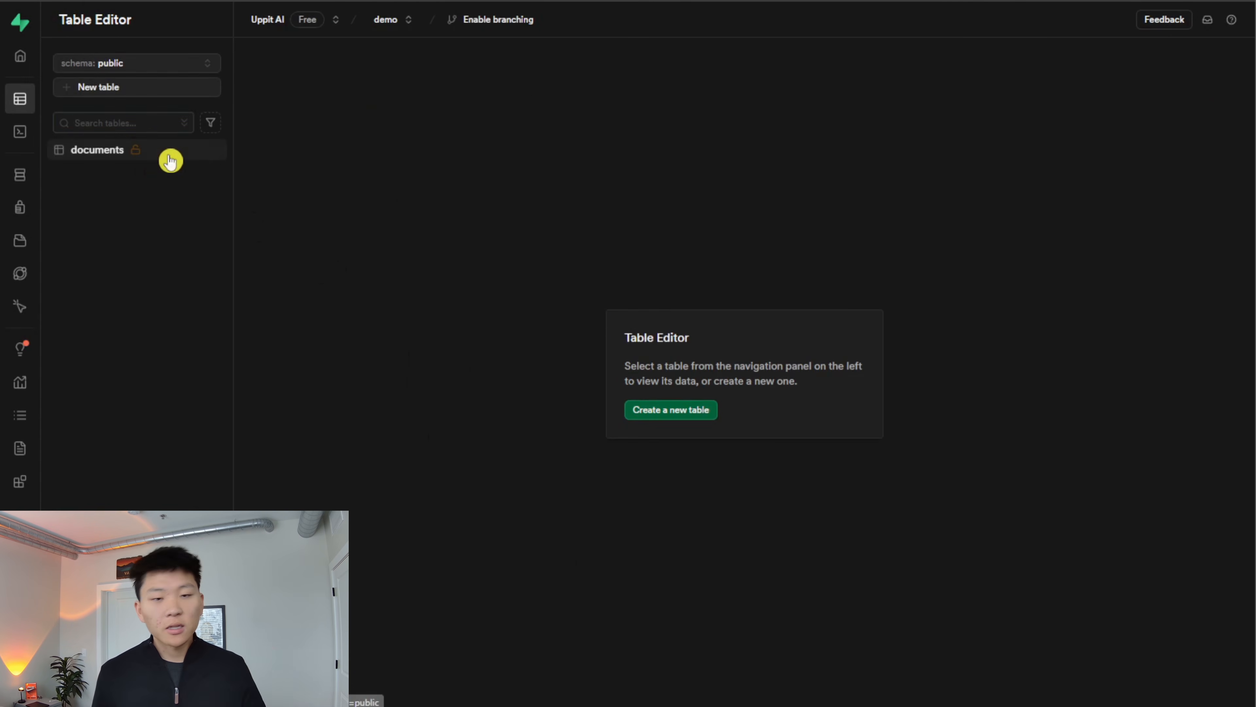
{"action": "left_click", "coordinate": [169, 153]}
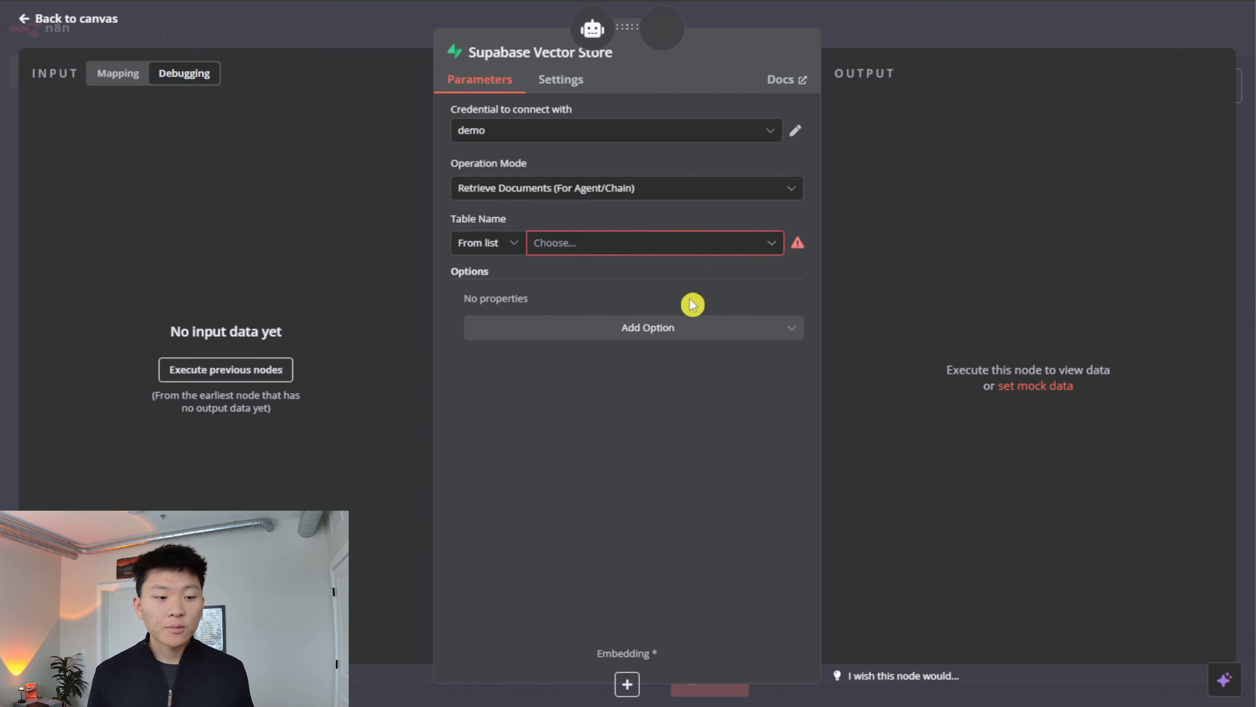
- Back in n8n, move the Supabase Vector Store node below project_data and set its table name to documents
{"action": "left_click", "coordinate": [676, 248]}
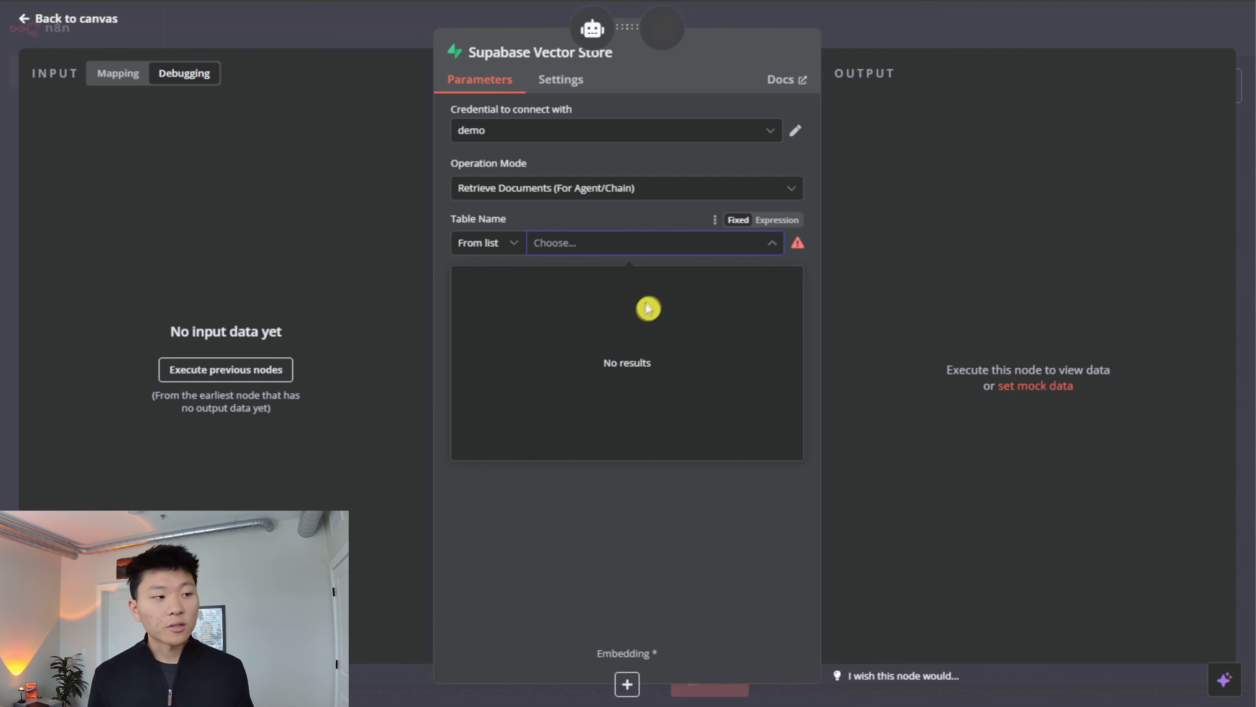
{"action": "left_click", "coordinate": [75, 20]}
{"action": "left_click_drag", "start_coordinate": [1052, 364], "coordinate": [678, 490]}
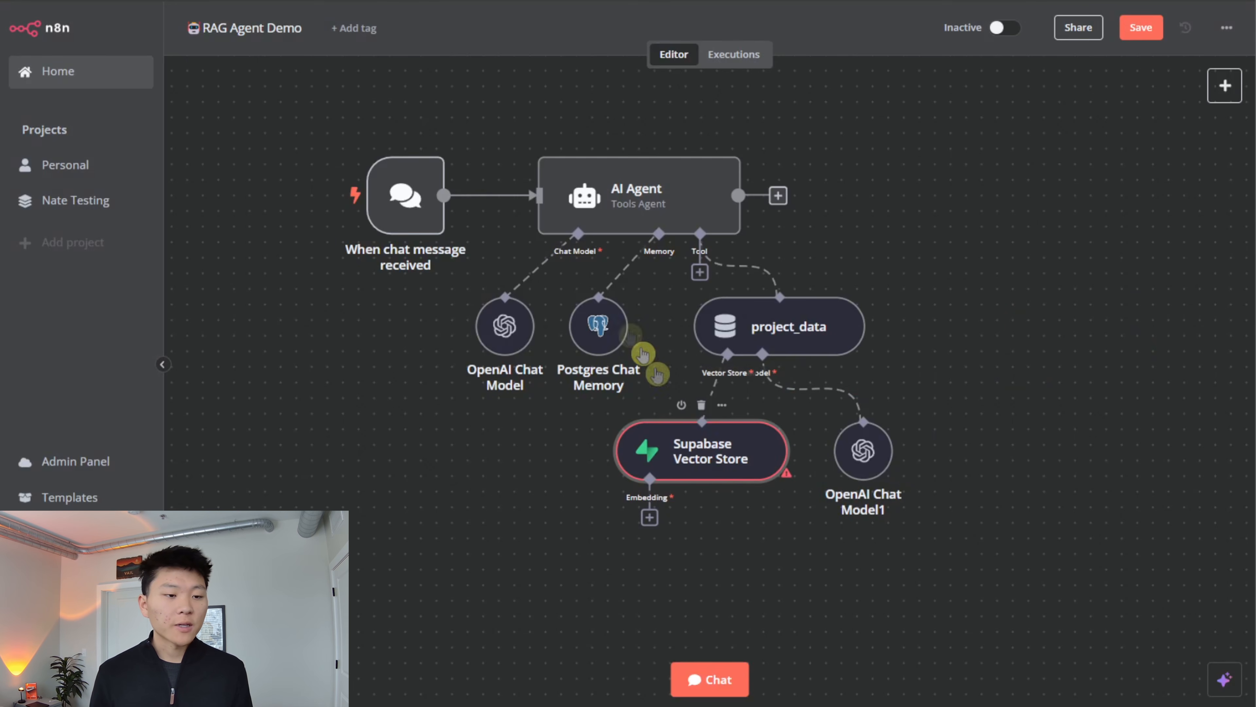
{"action": "double_click", "coordinate": [702, 450]}
{"action": "left_click", "coordinate": [648, 243]}
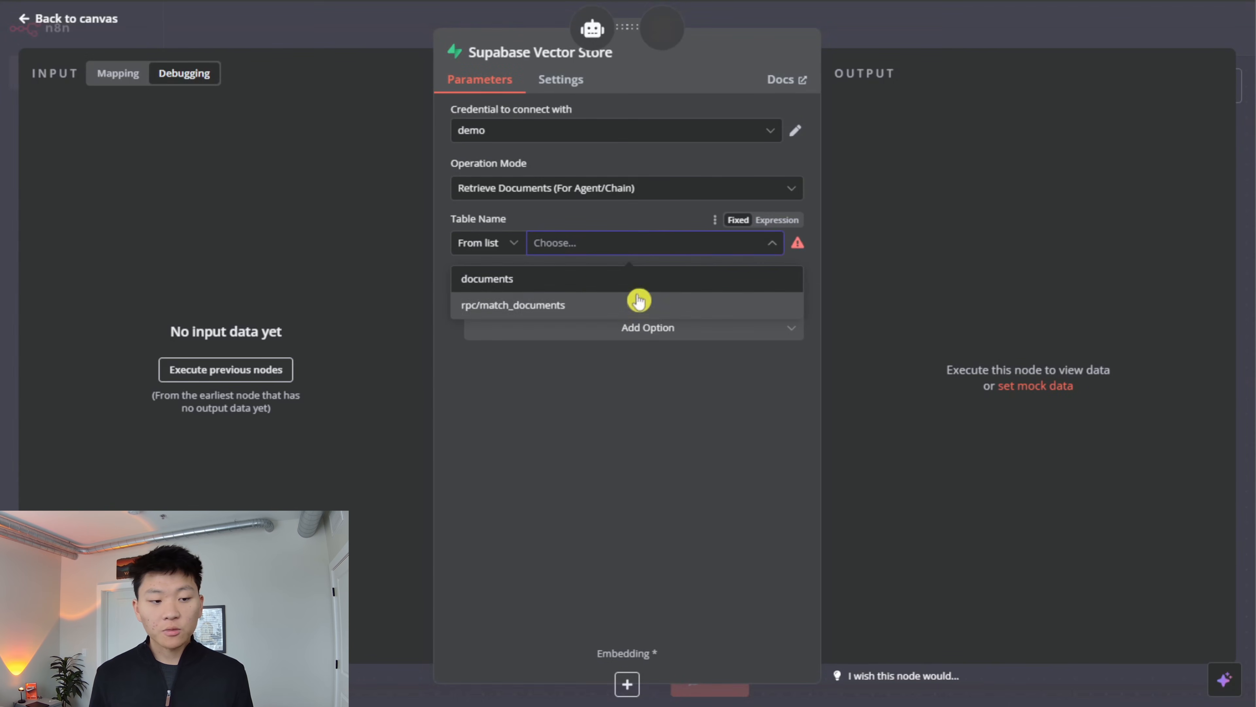
{"action": "left_click", "coordinate": [655, 280]}
- Add the Query Name option with match_documents to the vector store and return to the canvas
{"action": "left_click", "coordinate": [698, 328]}
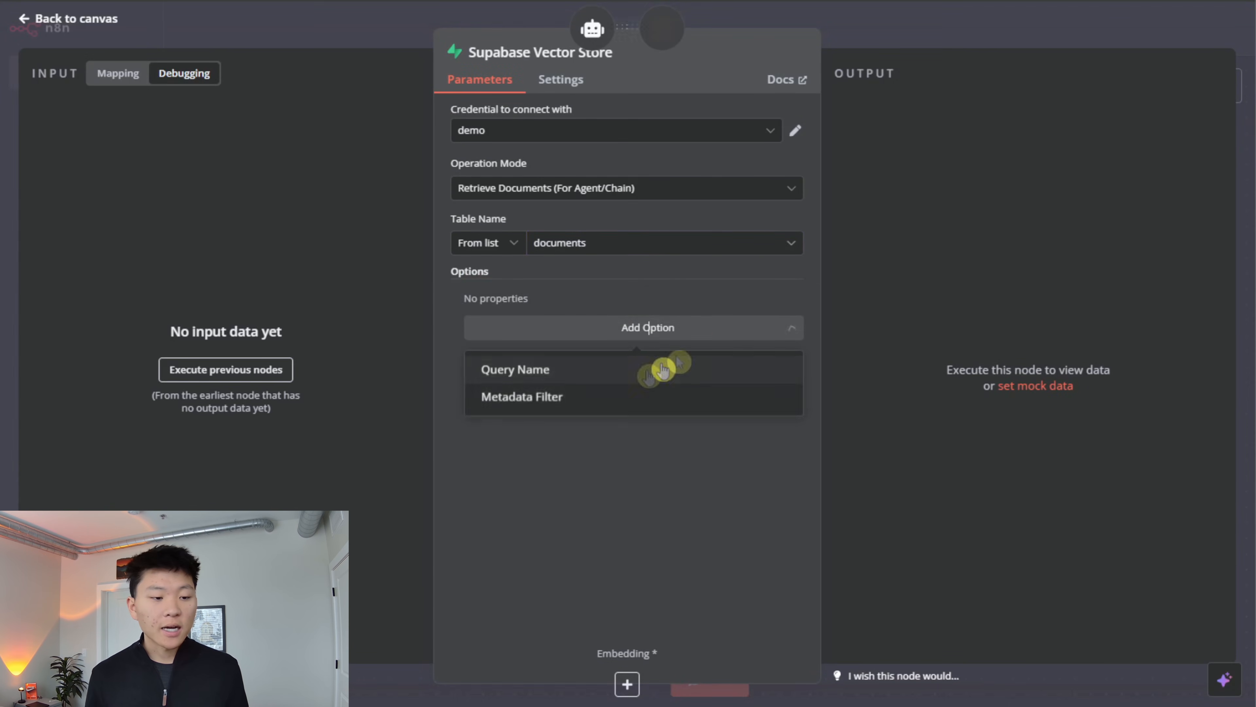
{"action": "left_click", "coordinate": [639, 377]}
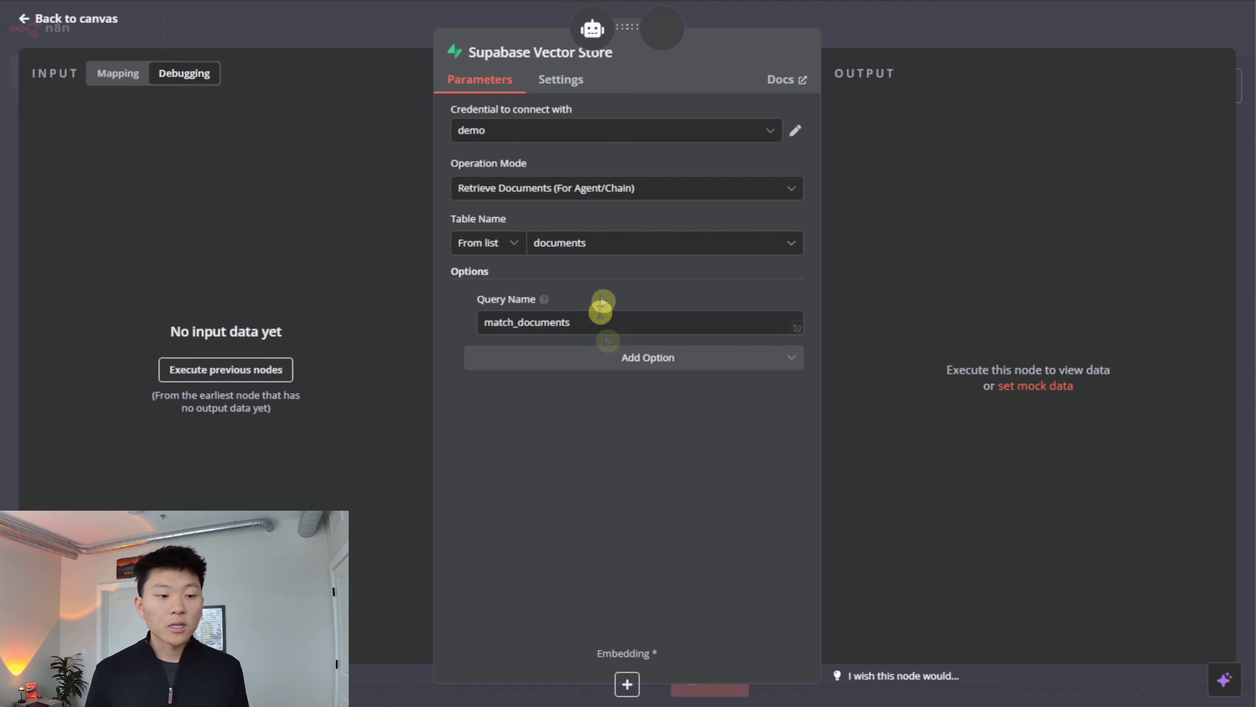
{"action": "left_click", "coordinate": [975, 36]}
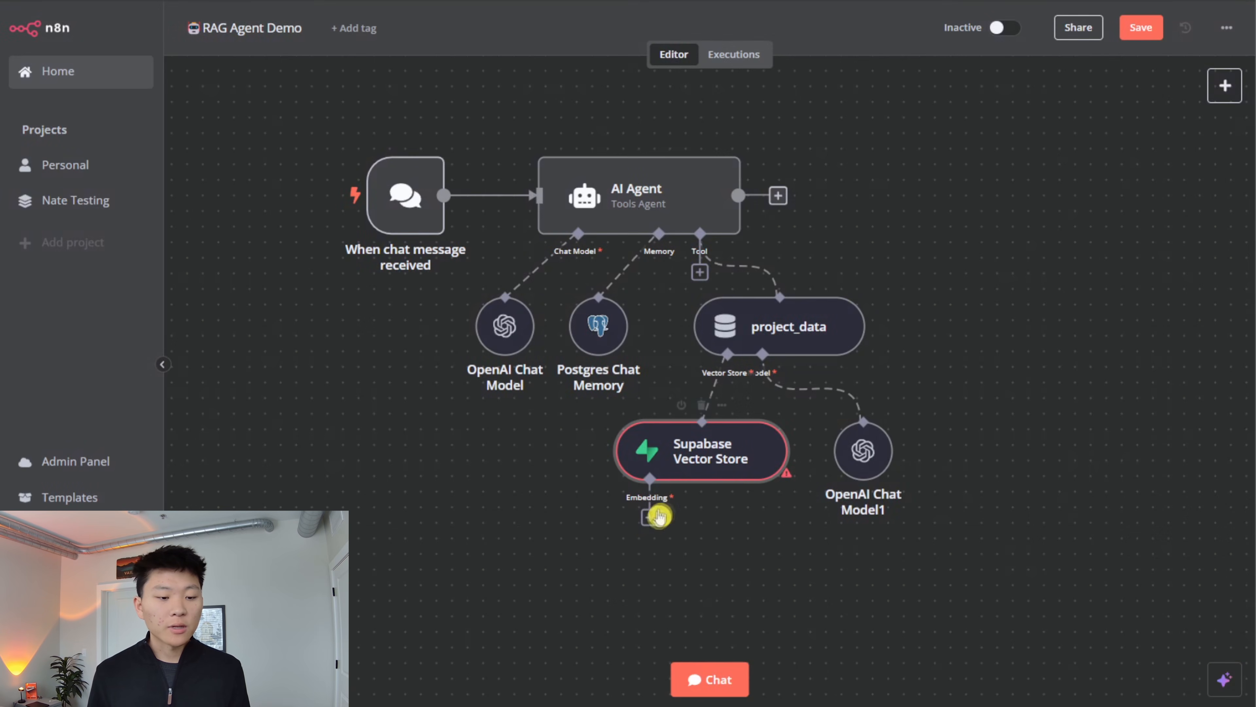
- Attach an Embeddings OpenAI node to the Supabase Vector Store, place it just below the store, and save the workflow
{"action": "left_click", "coordinate": [650, 517]}
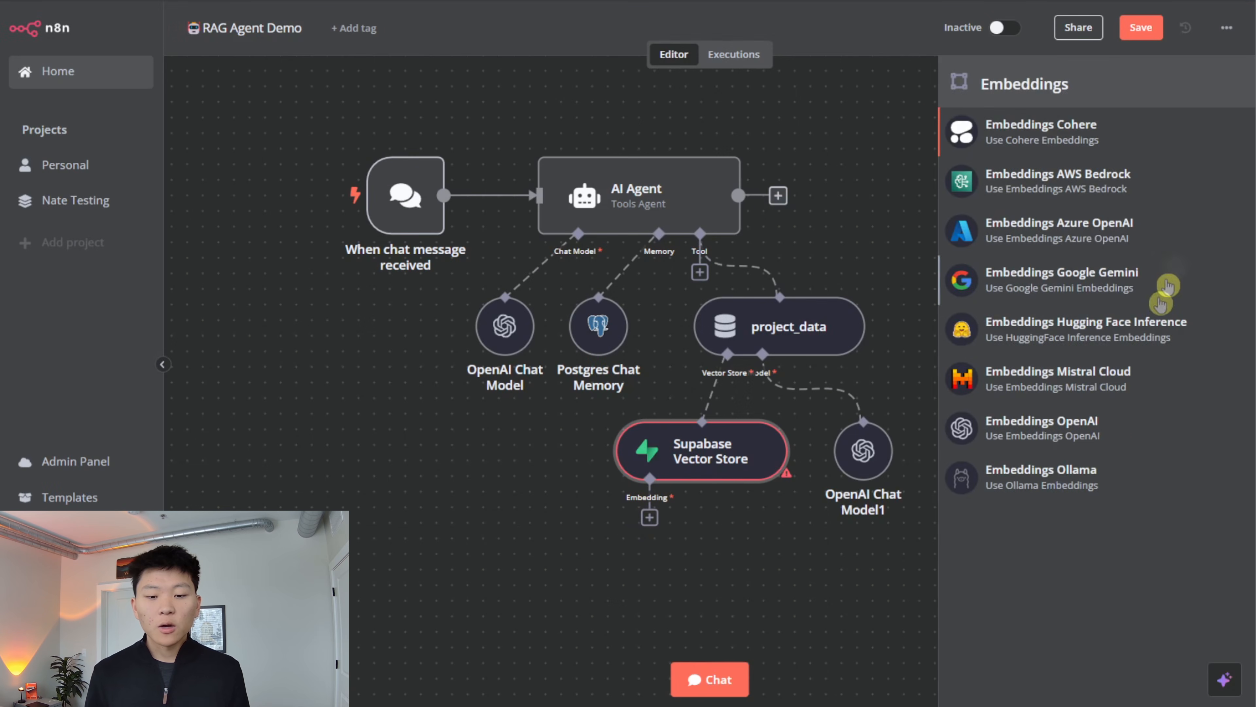
{"action": "left_click", "coordinate": [1113, 433]}
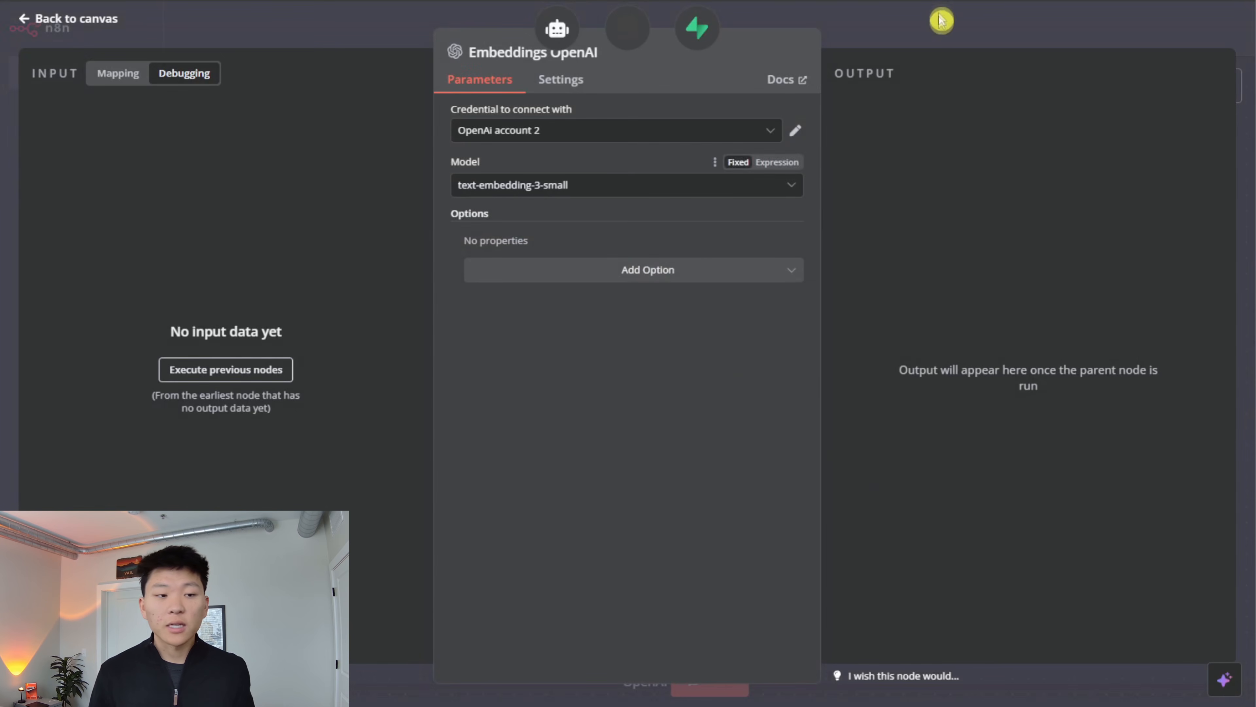
{"action": "left_click", "coordinate": [939, 31]}
{"action": "left_click_drag", "start_coordinate": [641, 591], "coordinate": [580, 481]}
{"action": "left_click", "coordinate": [1139, 29]}
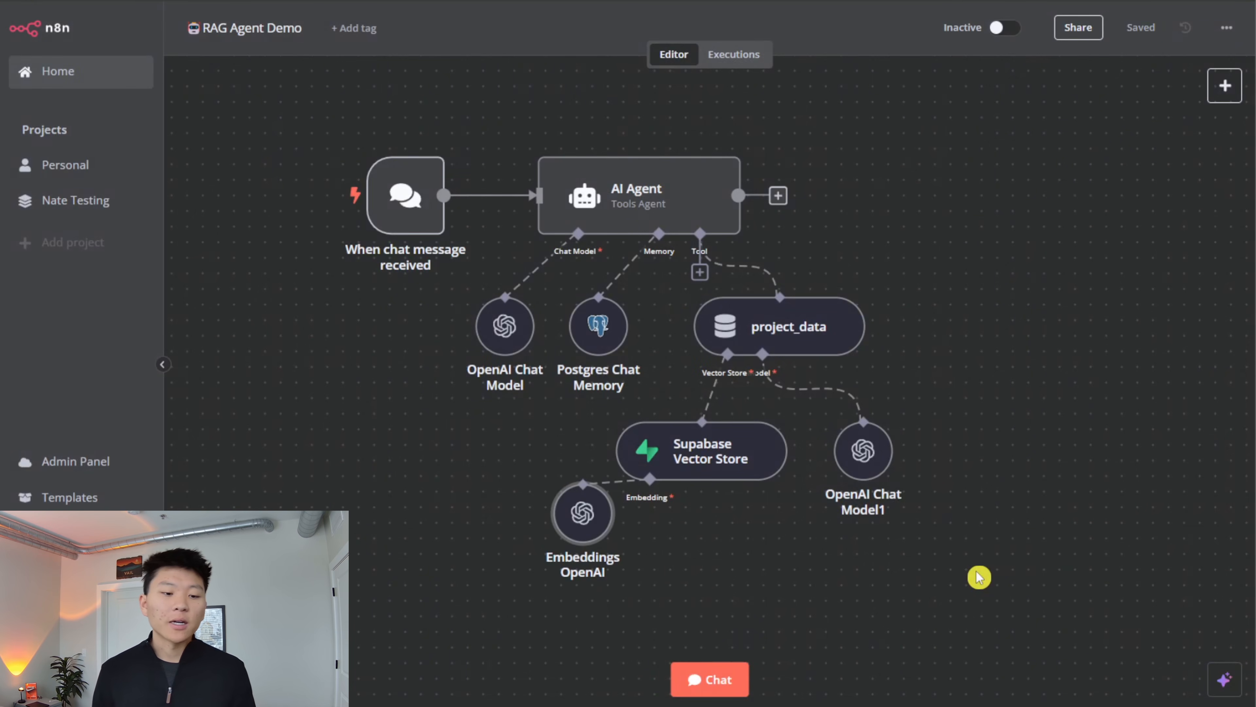
- Shift the vector store node slightly up, align the Embeddings OpenAI node directly beneath its embedding connector, and save the workflow
{"action": "left_click", "coordinate": [798, 560]}
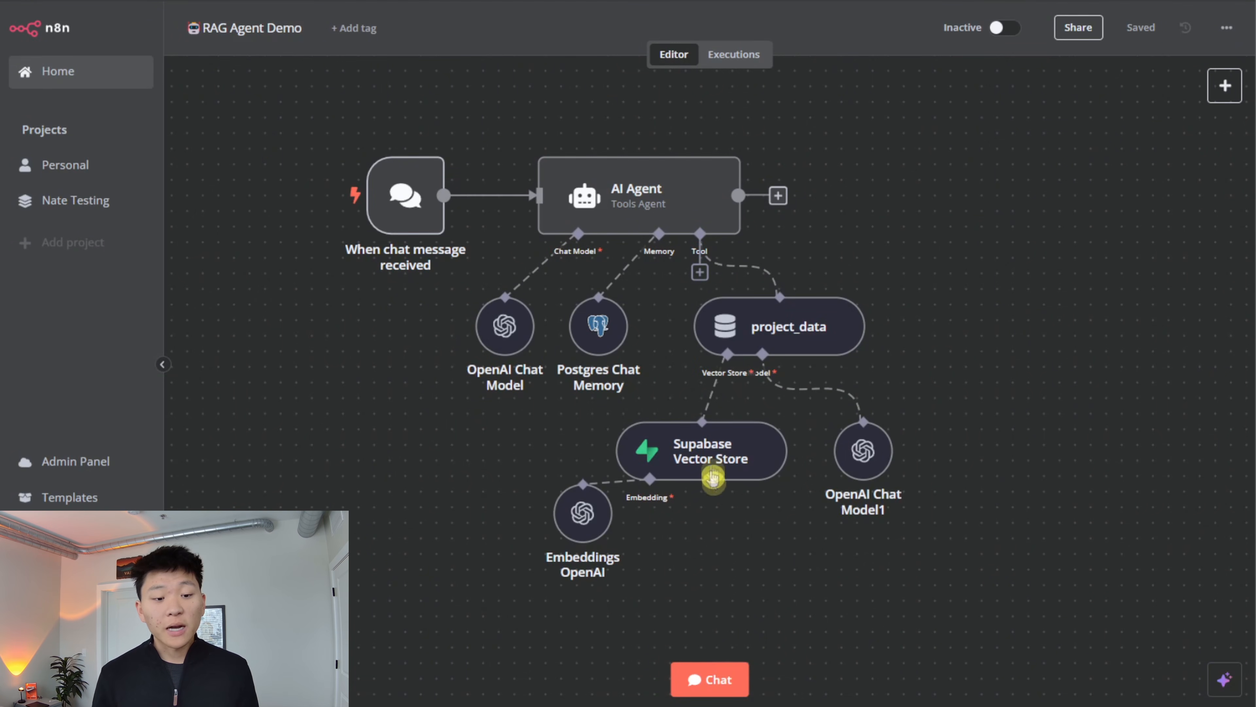
{"action": "left_click_drag", "start_coordinate": [714, 473], "coordinate": [729, 442]}
{"action": "left_click_drag", "start_coordinate": [603, 516], "coordinate": [665, 532]}
{"action": "mouse_move", "coordinate": [720, 419]}
{"action": "left_mouse_down"}
{"action": "mouse_move", "coordinate": [721, 435]}
{"action": "mouse_move", "coordinate": [705, 435]}
{"action": "left_mouse_up"}
{"action": "left_click", "coordinate": [1144, 36]}
{"action": "left_click", "coordinate": [747, 539]}
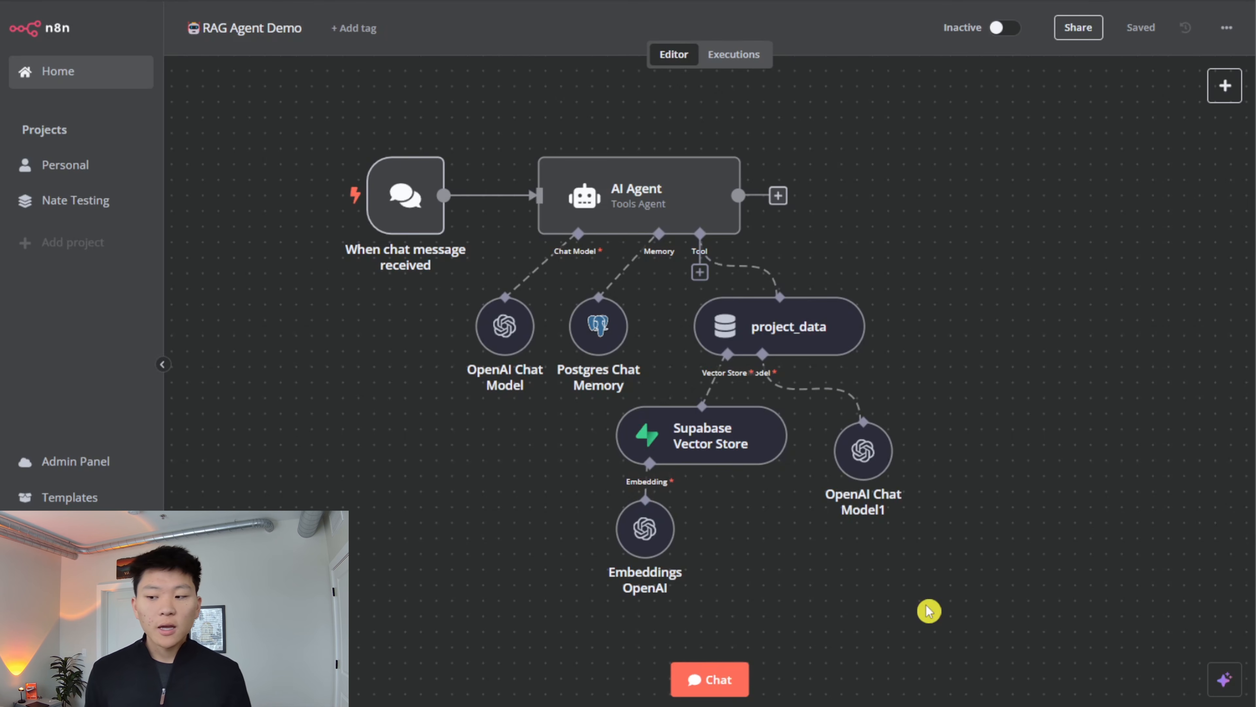
- Open the workflow chat and send the agent the message "what are our projects looking like"
{"action": "left_click", "coordinate": [716, 680]}
{"action": "type", "text": "wha"}
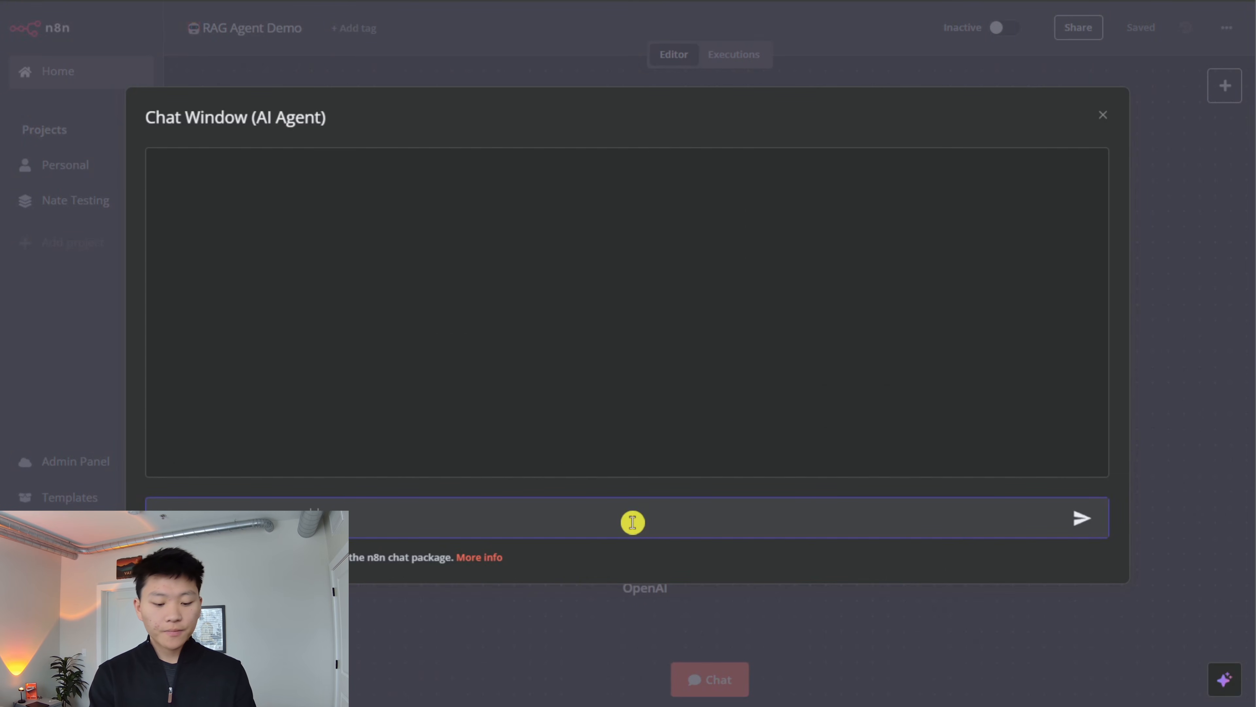
{"action": "key", "text": "Return"}
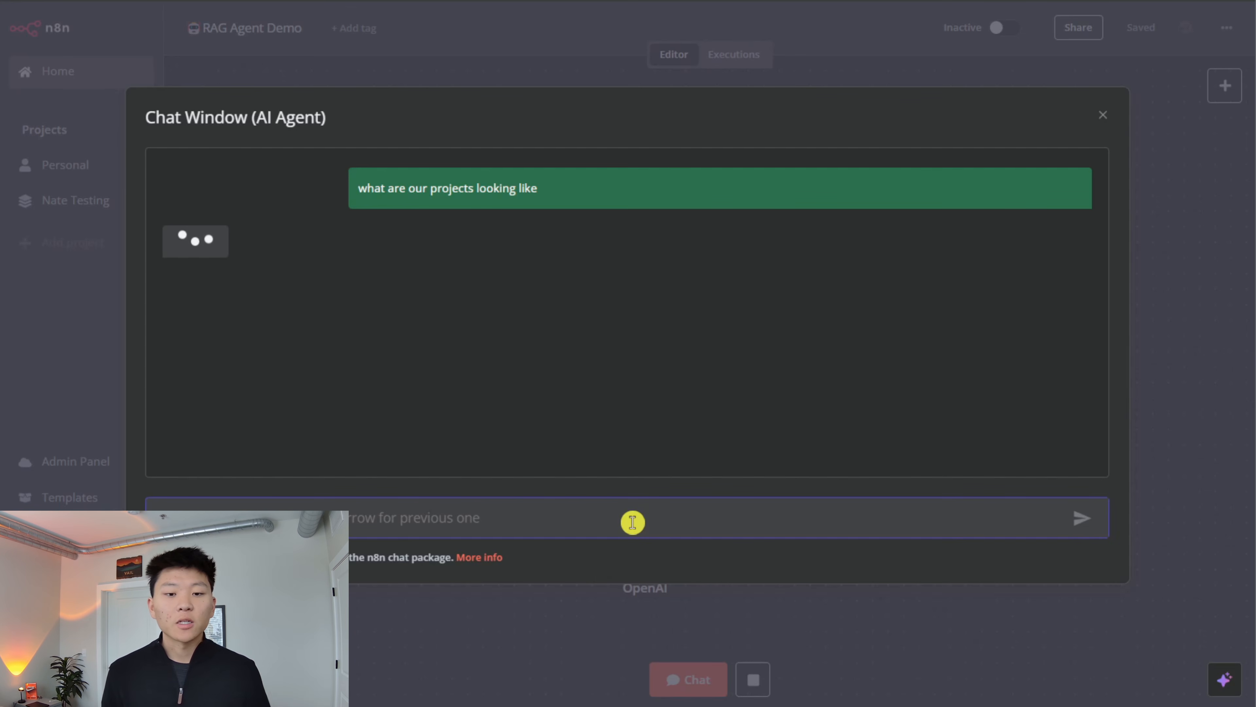
- Examine the workflow run on the canvas and the agent's reply and log in the chat, and close the chat window
{"action": "left_click", "coordinate": [1149, 297]}
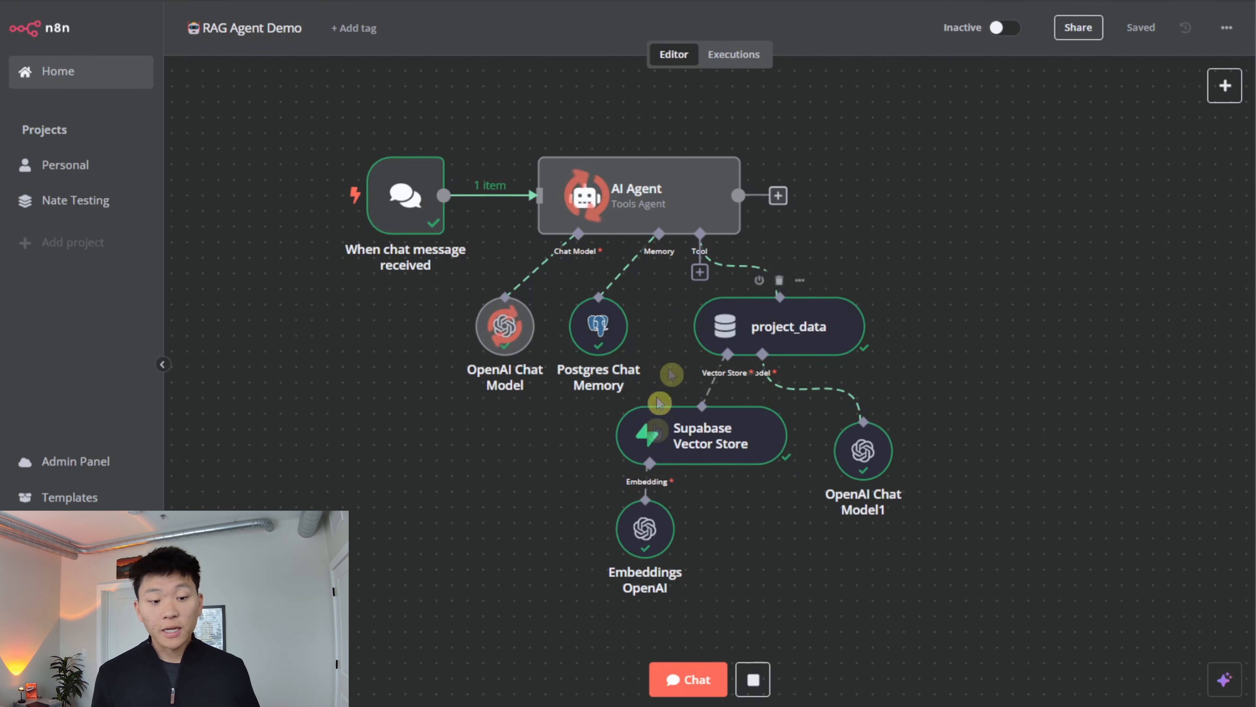
{"action": "left_click", "coordinate": [676, 677]}
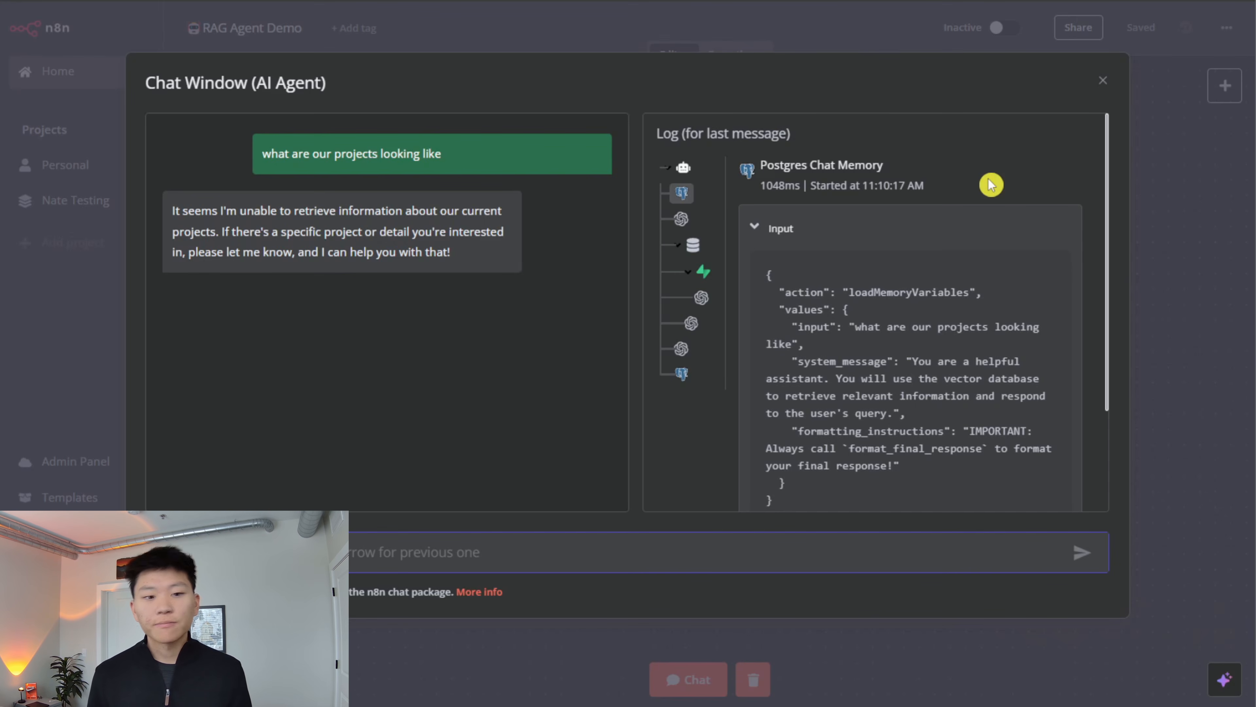
{"action": "left_click", "coordinate": [914, 42]}
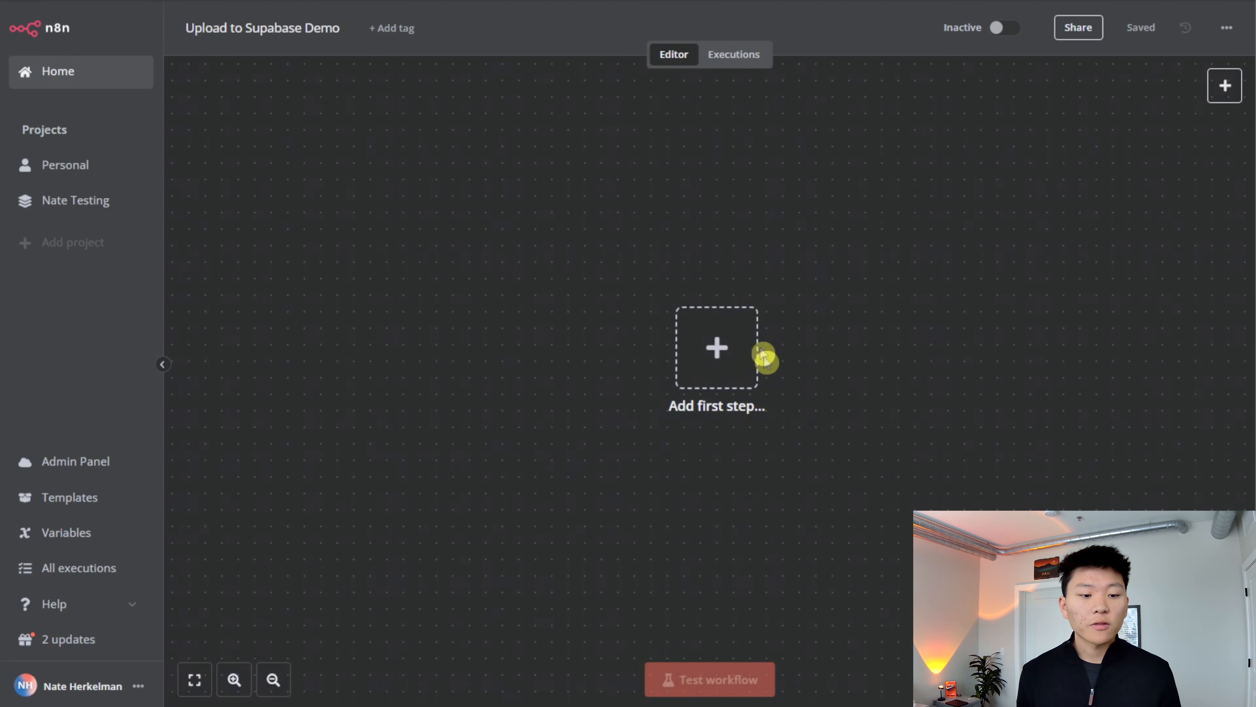
- Start the Upload to Supabase Demo workflow with a Google Drive trigger for changes involving a specific folder
{"action": "left_click", "coordinate": [756, 352]}
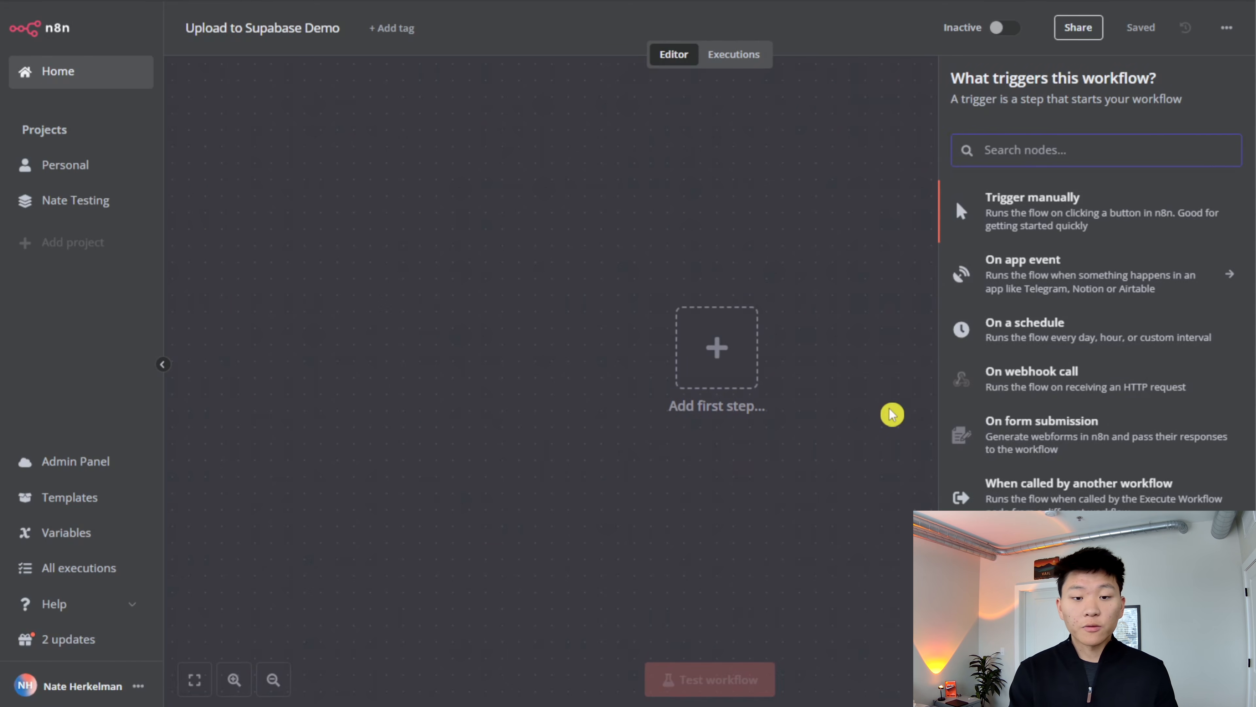
{"action": "type", "text": "google dri"}
{"action": "key", "text": "Return"}
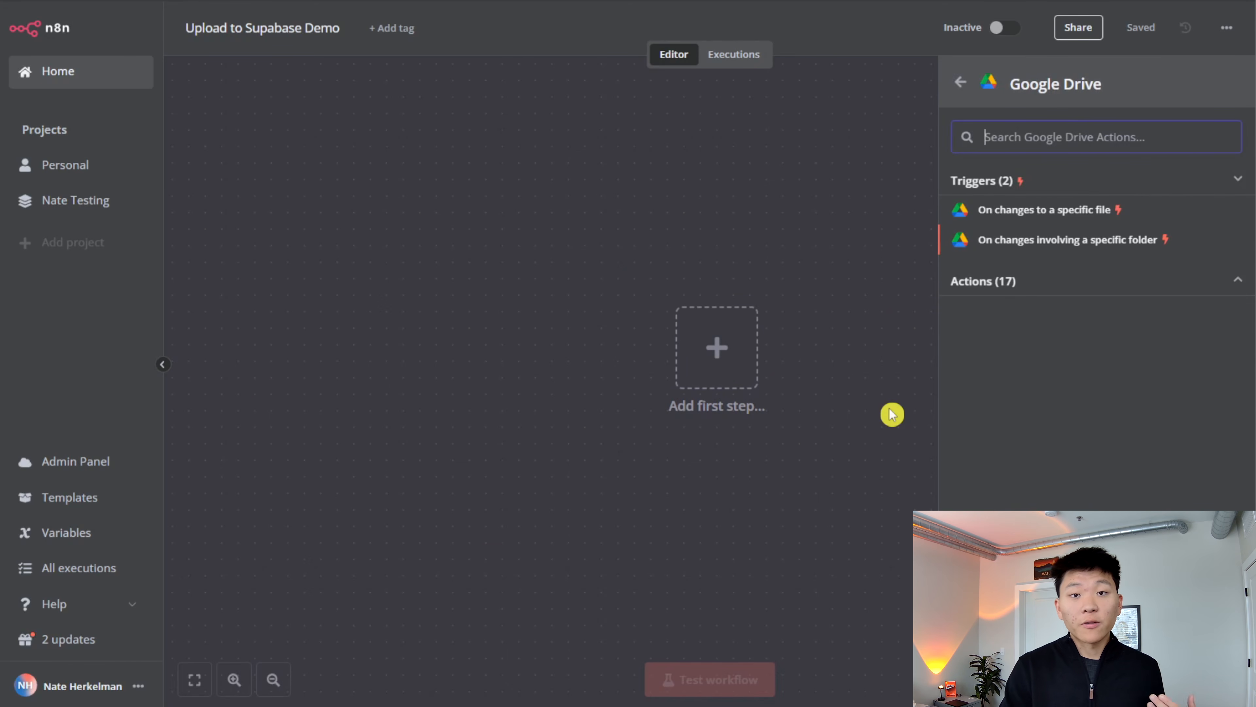
{"action": "key", "text": "Return"}
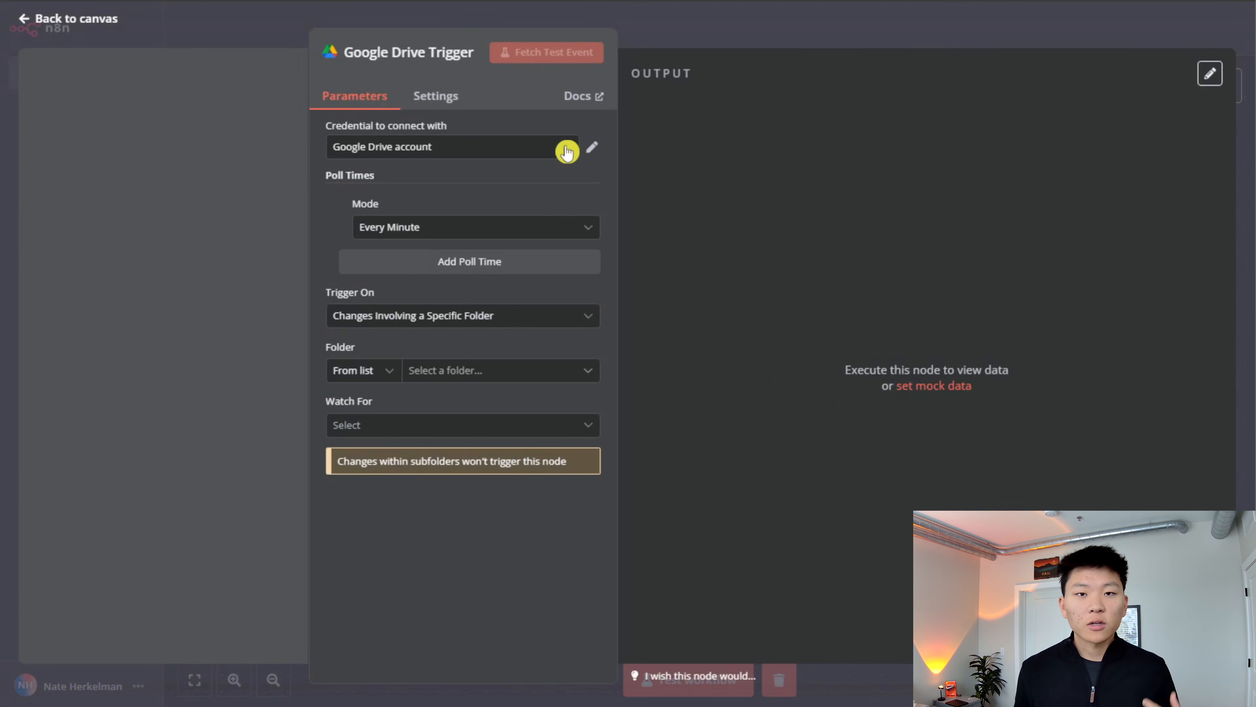
- Review the n8n documentation on Google OAuth2 setup from a new Google Drive credential form, and close the form without connecting
{"action": "left_click", "coordinate": [566, 149]}
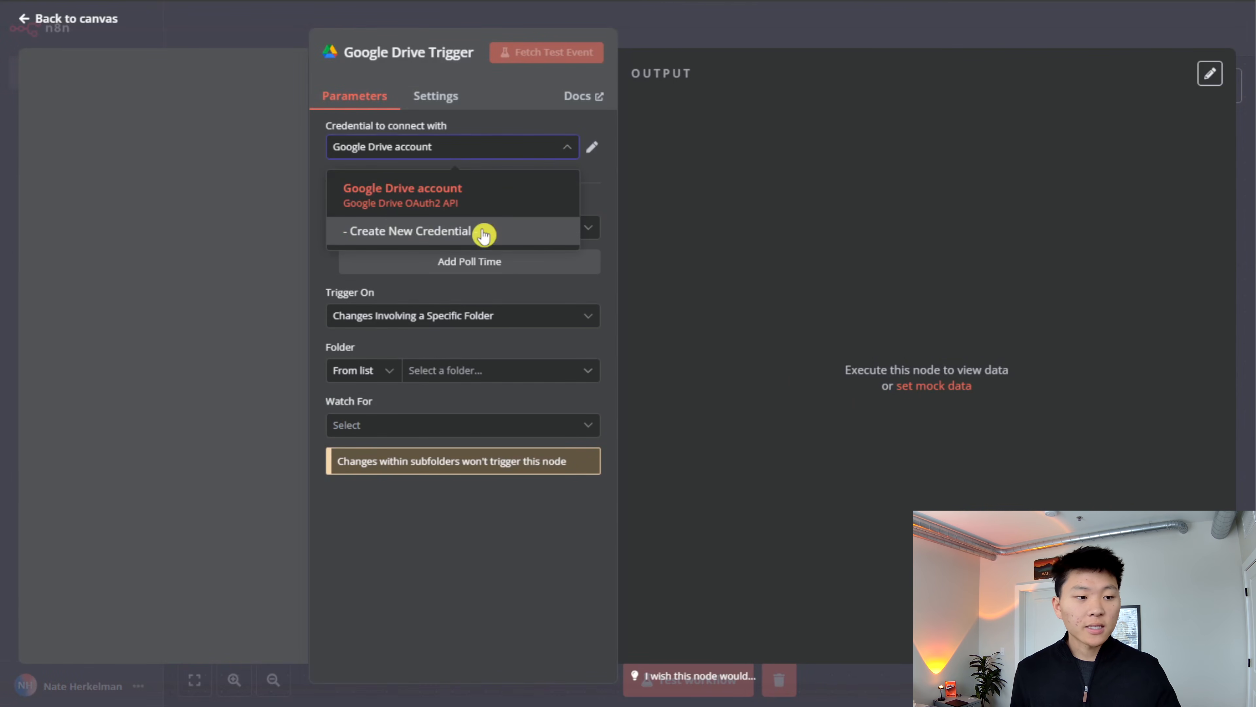
{"action": "left_click", "coordinate": [483, 235]}
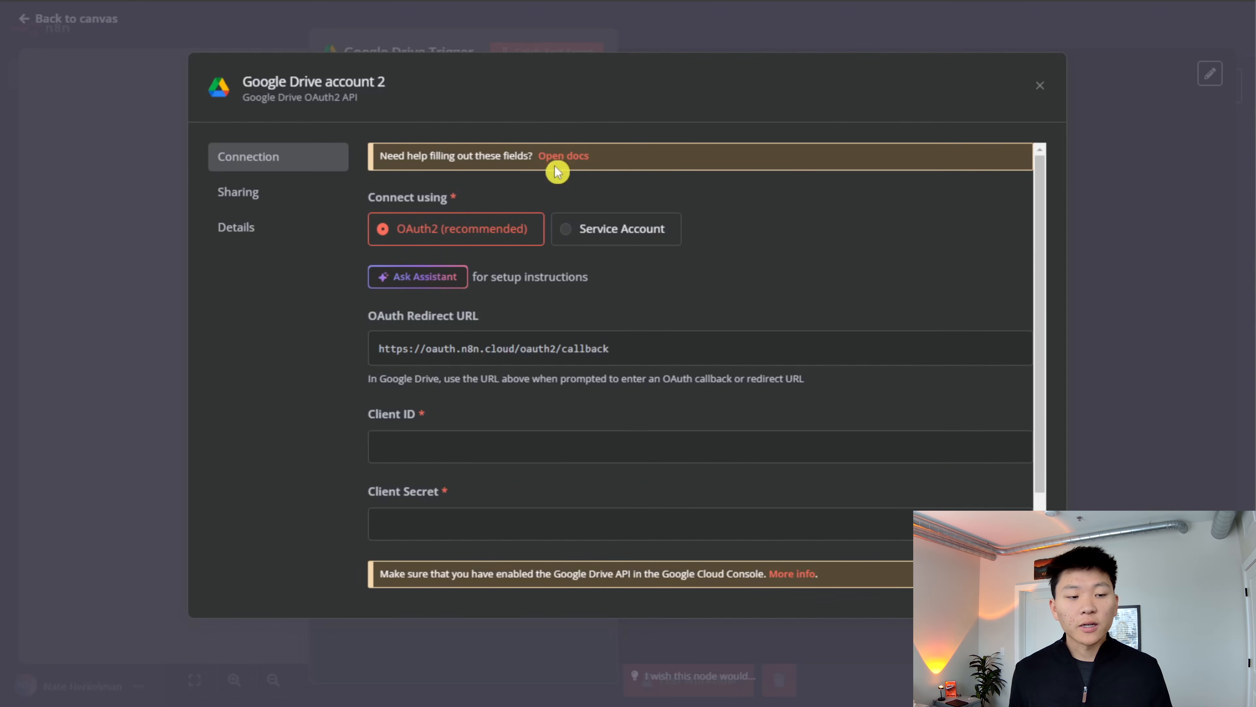
{"action": "left_click", "coordinate": [559, 157]}
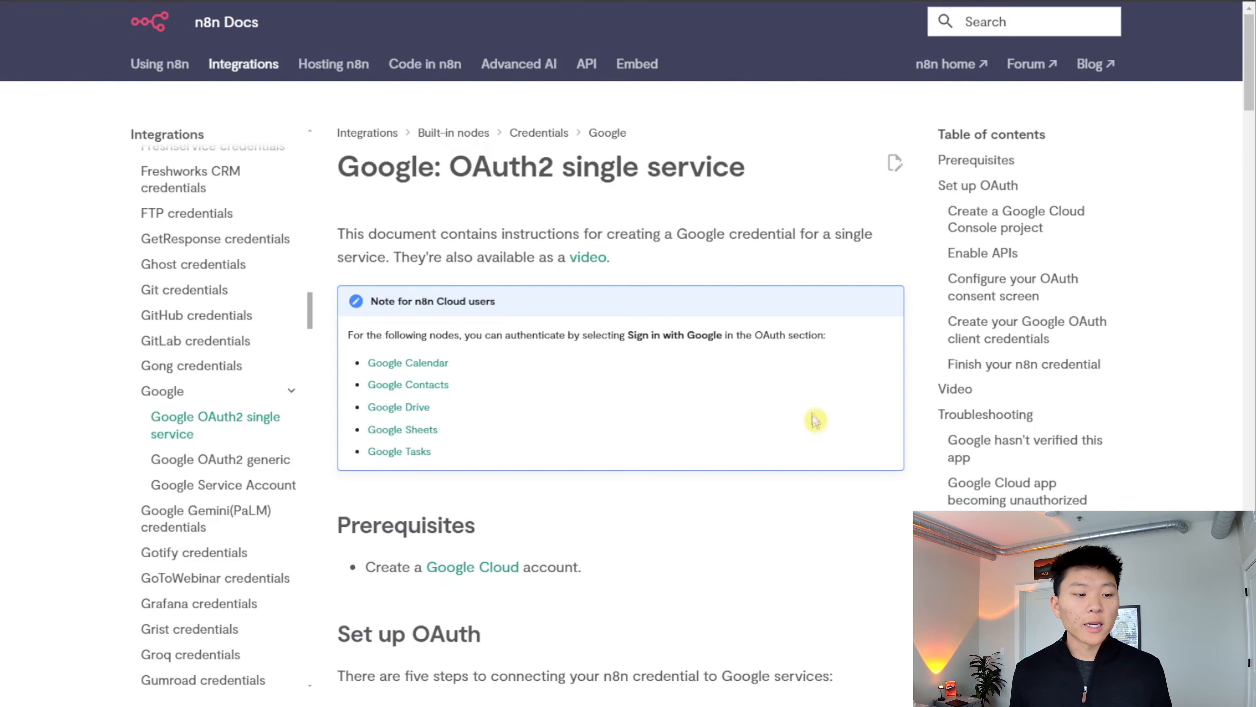
{"action": "scroll", "coordinate": [794, 415], "scroll_direction": "down", "scroll_amount": 5}
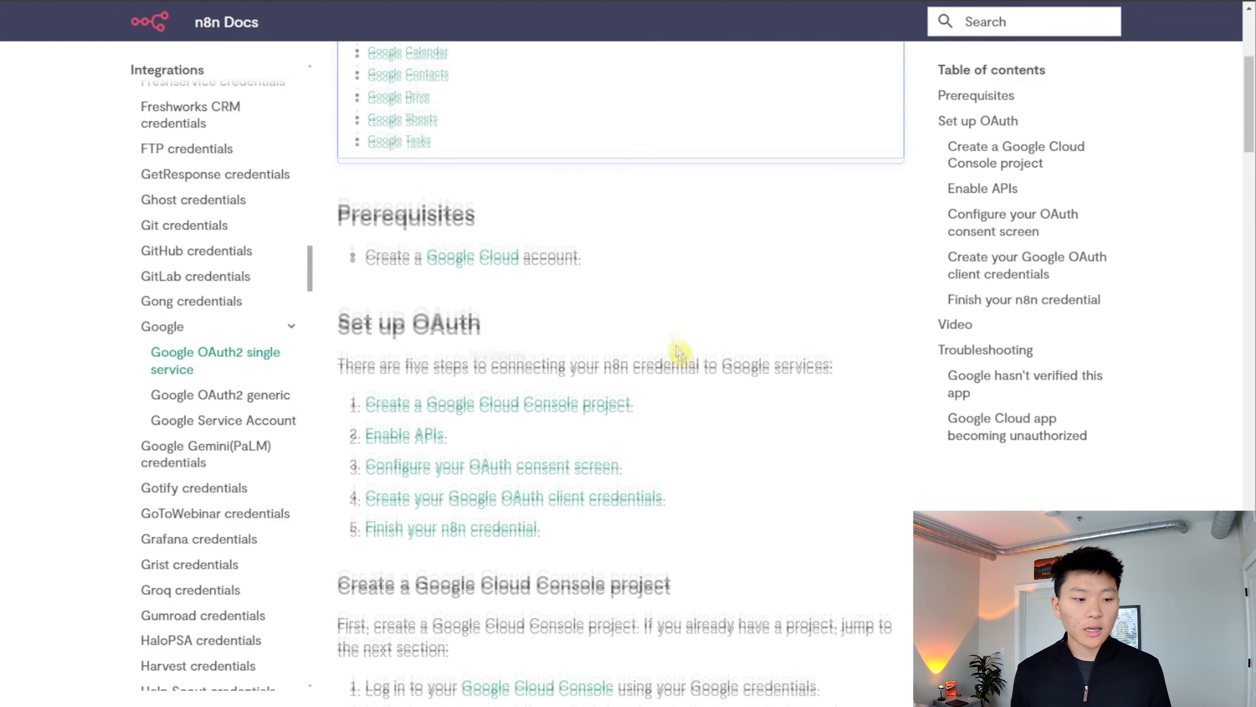
{"action": "scroll", "coordinate": [677, 351], "scroll_direction": "down", "scroll_amount": 7}
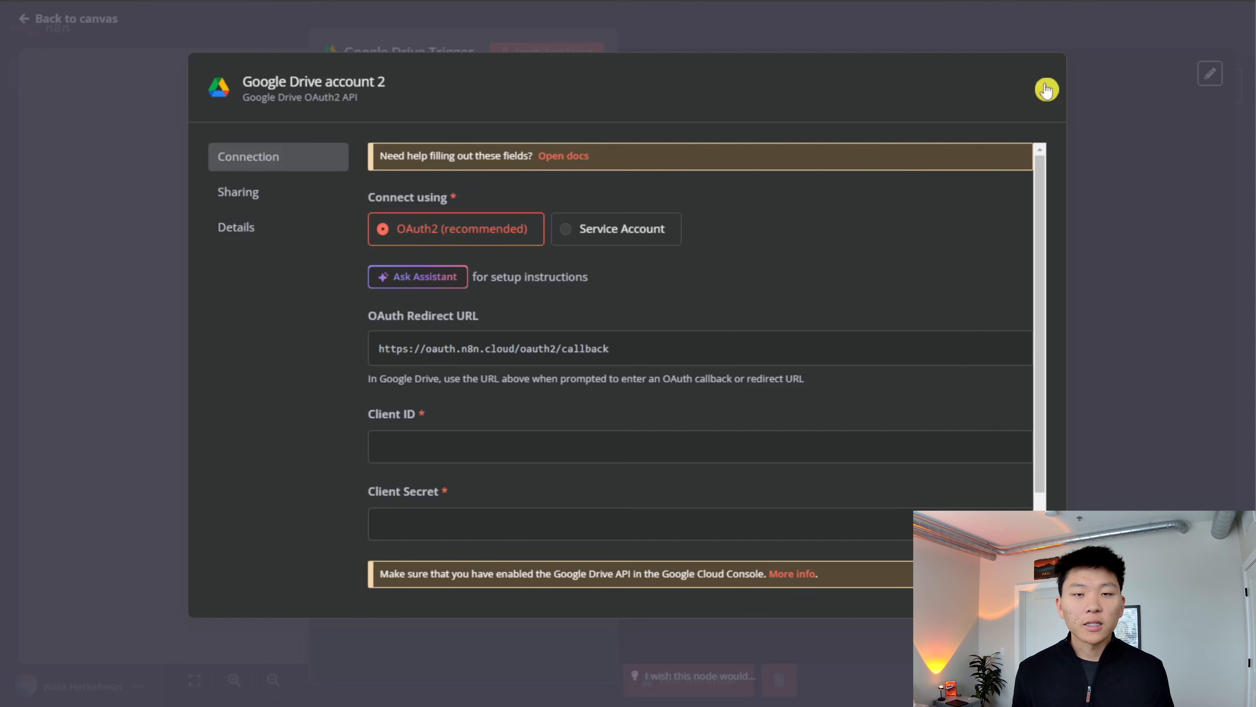
{"action": "left_click", "coordinate": [1040, 86]}
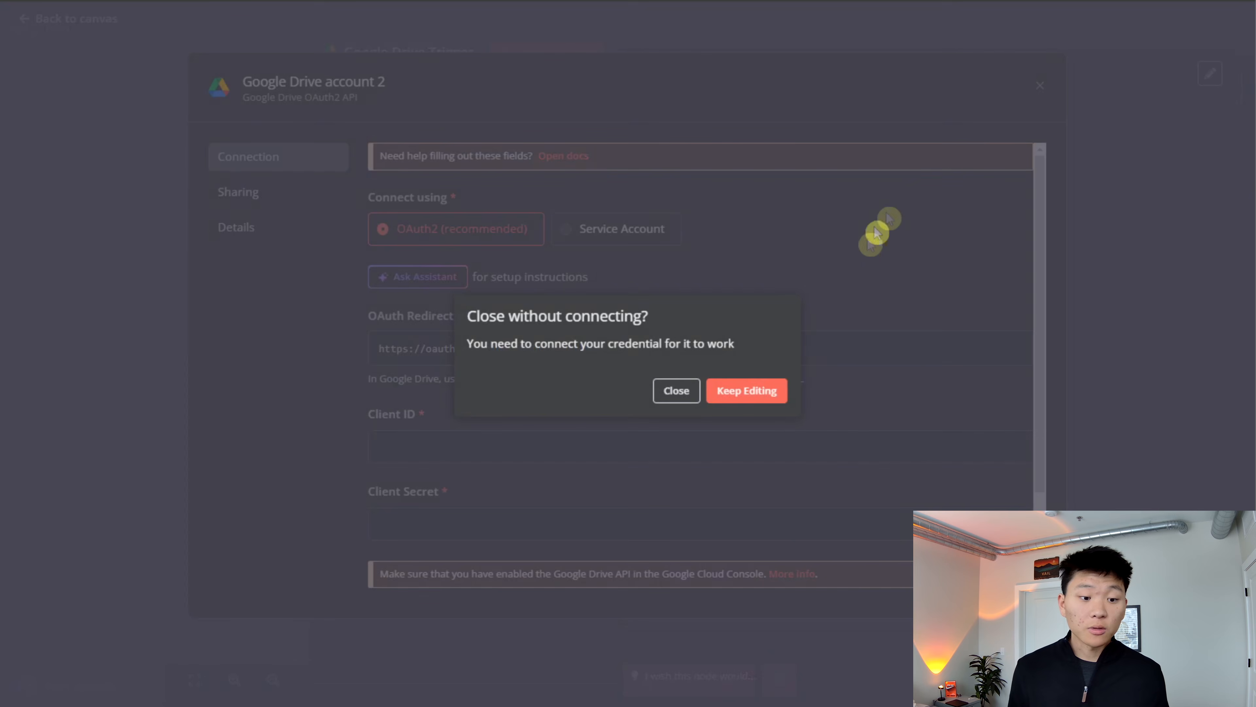
{"action": "left_click", "coordinate": [695, 390]}
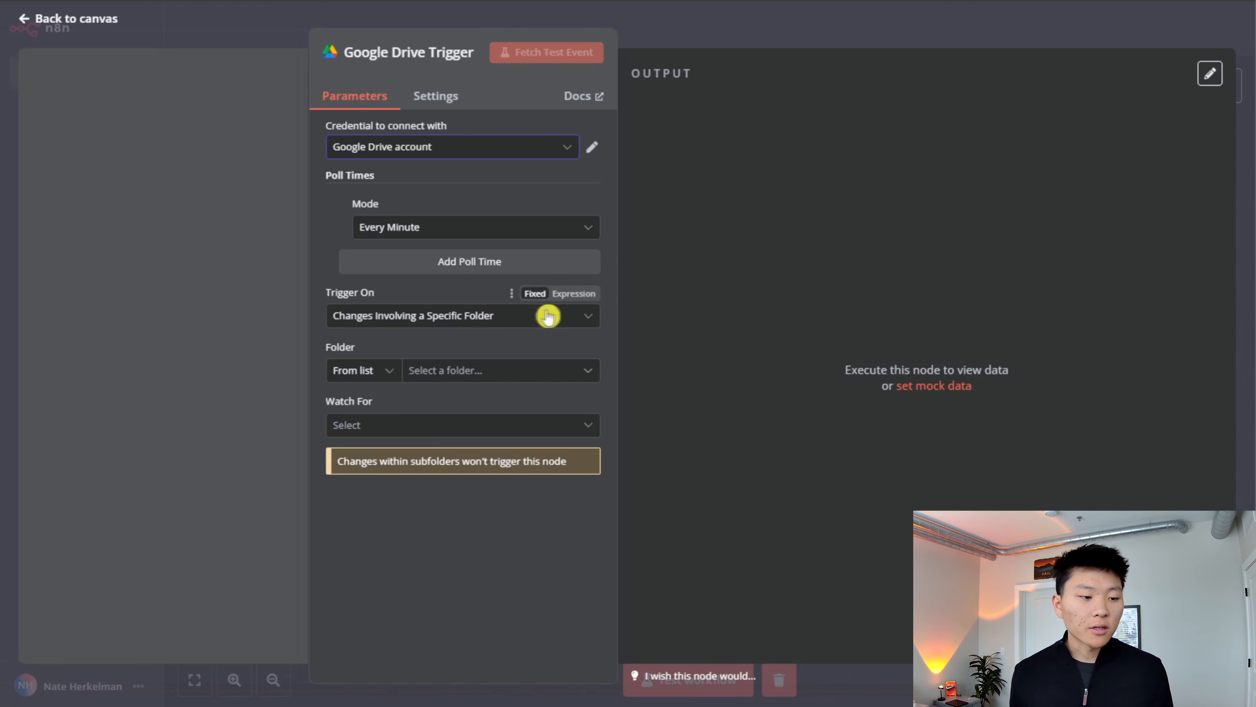
- Configure the Google Drive Trigger to watch the Projects folder for File Created events
{"action": "left_click", "coordinate": [507, 369]}
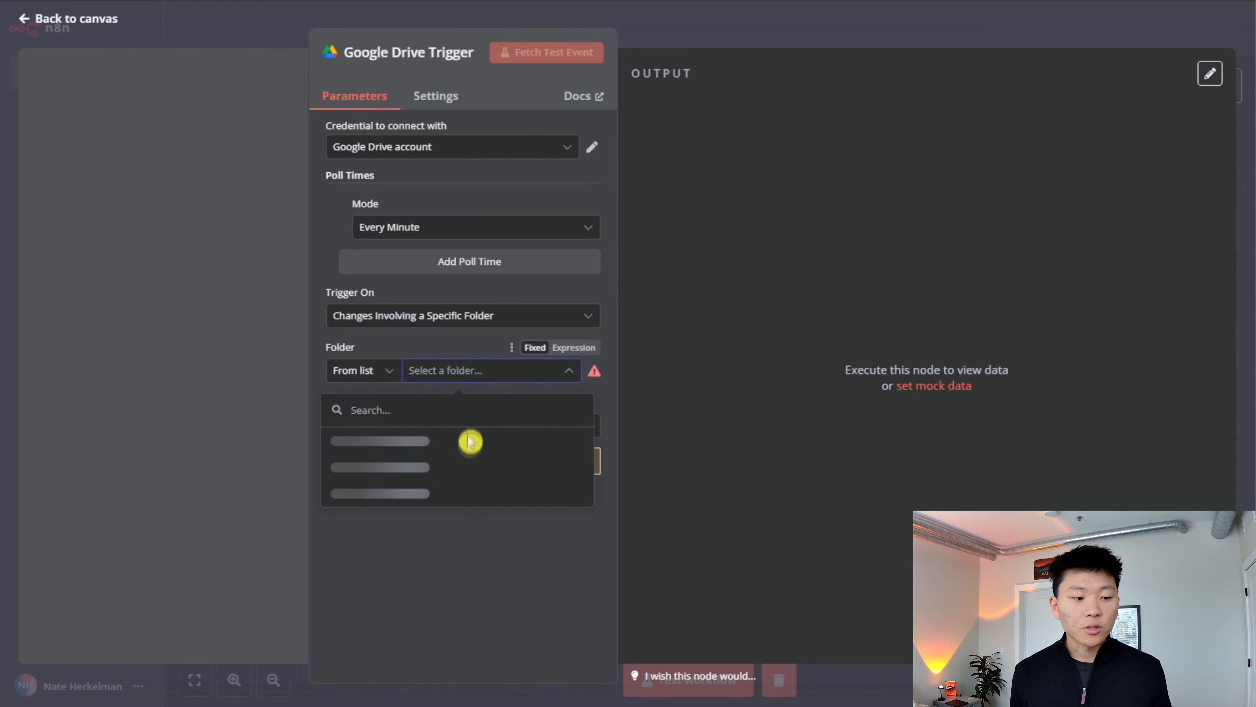
{"action": "left_click", "coordinate": [476, 486]}
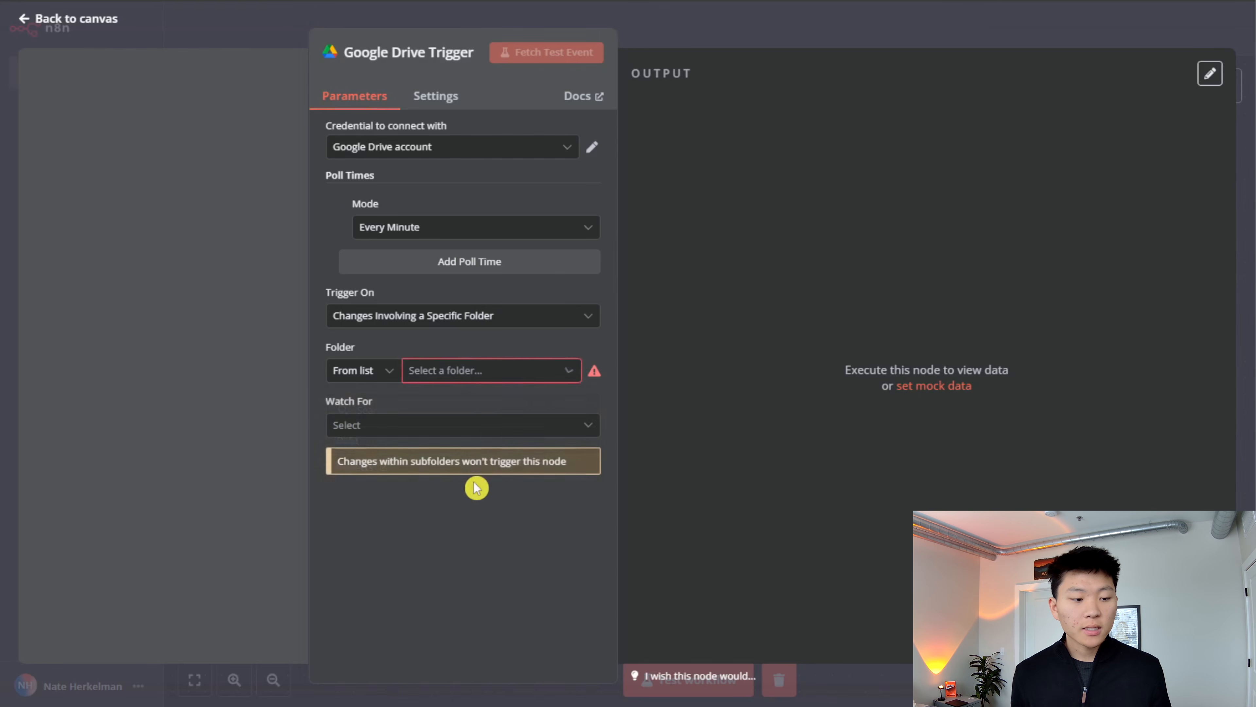
{"action": "left_click", "coordinate": [487, 379]}
{"action": "left_click", "coordinate": [467, 466]}
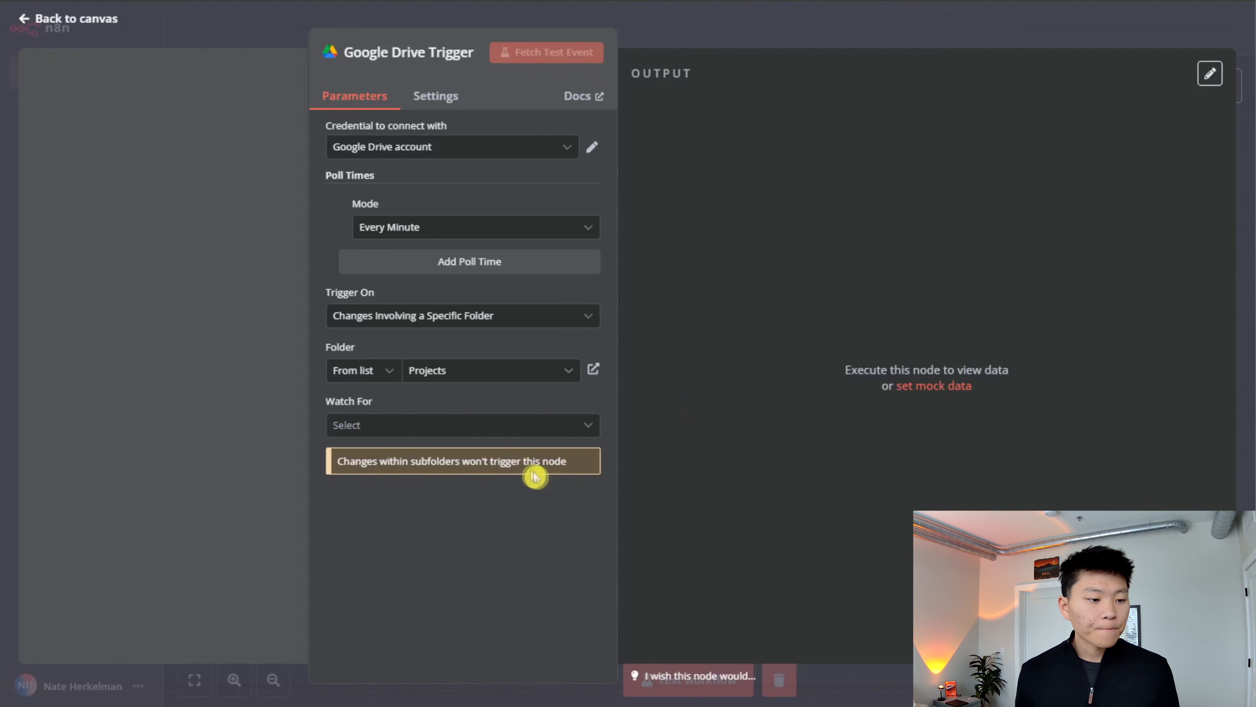
{"action": "left_click", "coordinate": [495, 426]}
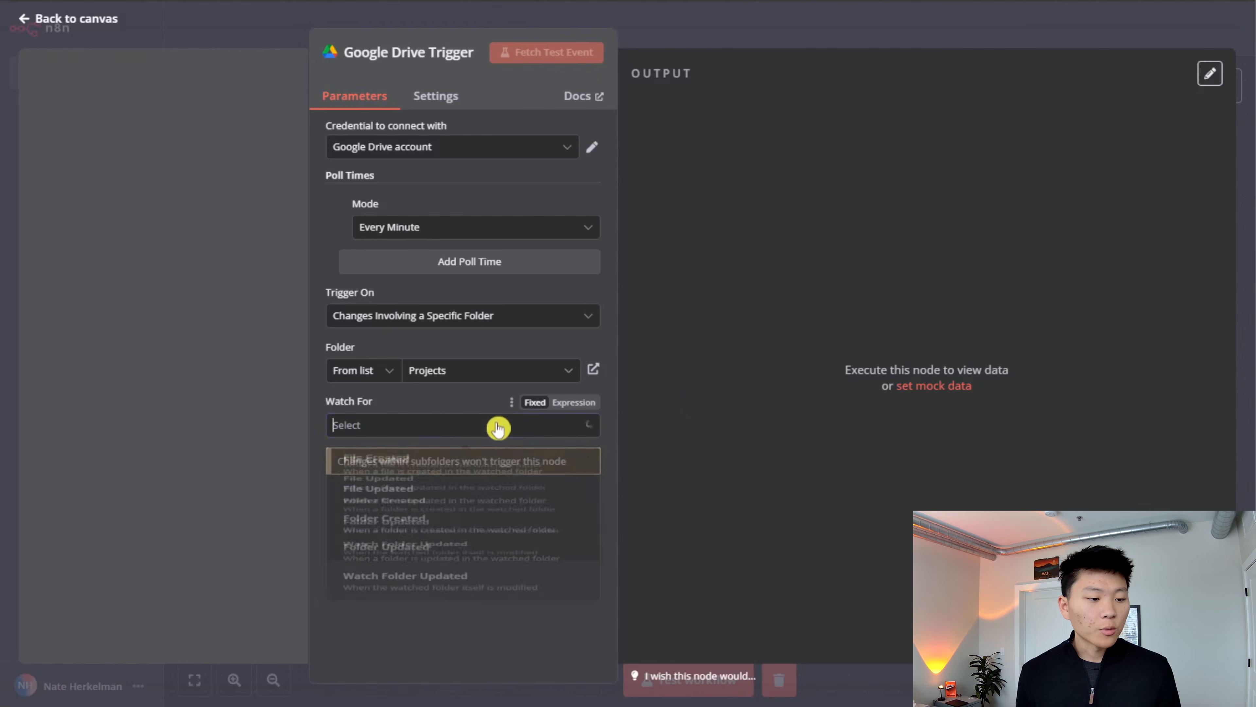
{"action": "left_click", "coordinate": [492, 477]}
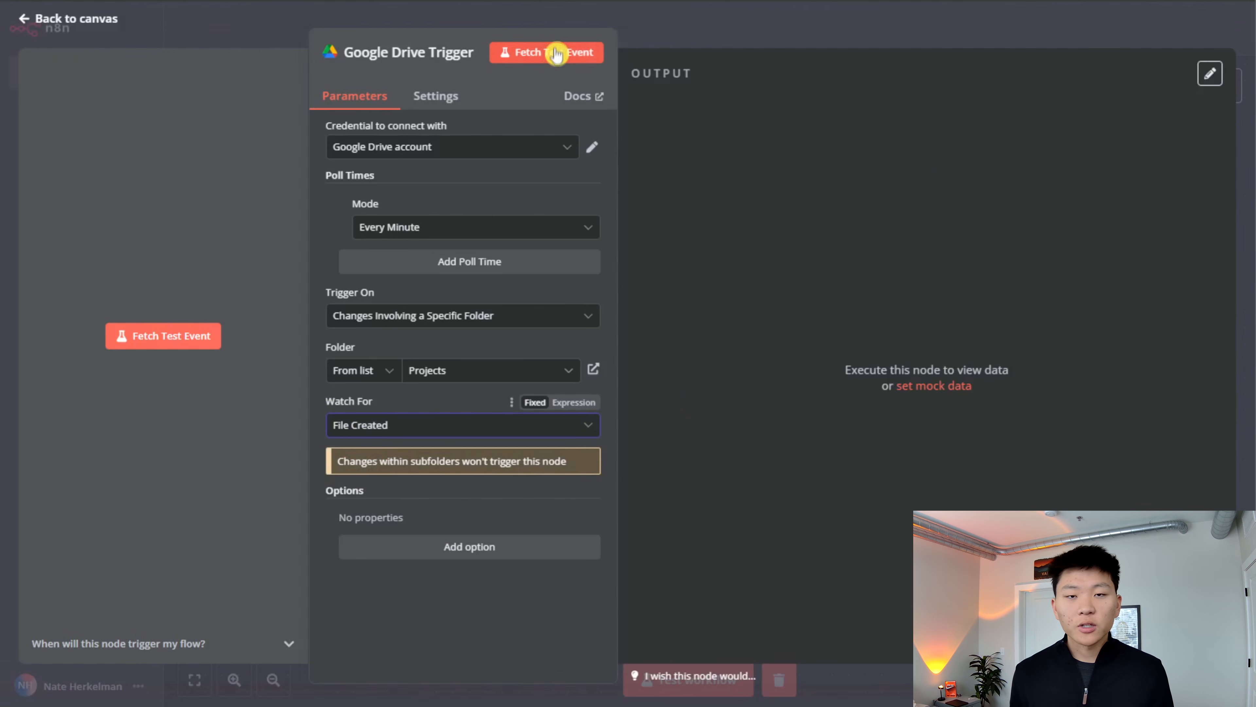
- Fetch a test event for the Google Drive Trigger, examine the returned file's id and name, and return to the canvas
{"action": "left_click", "coordinate": [554, 51]}
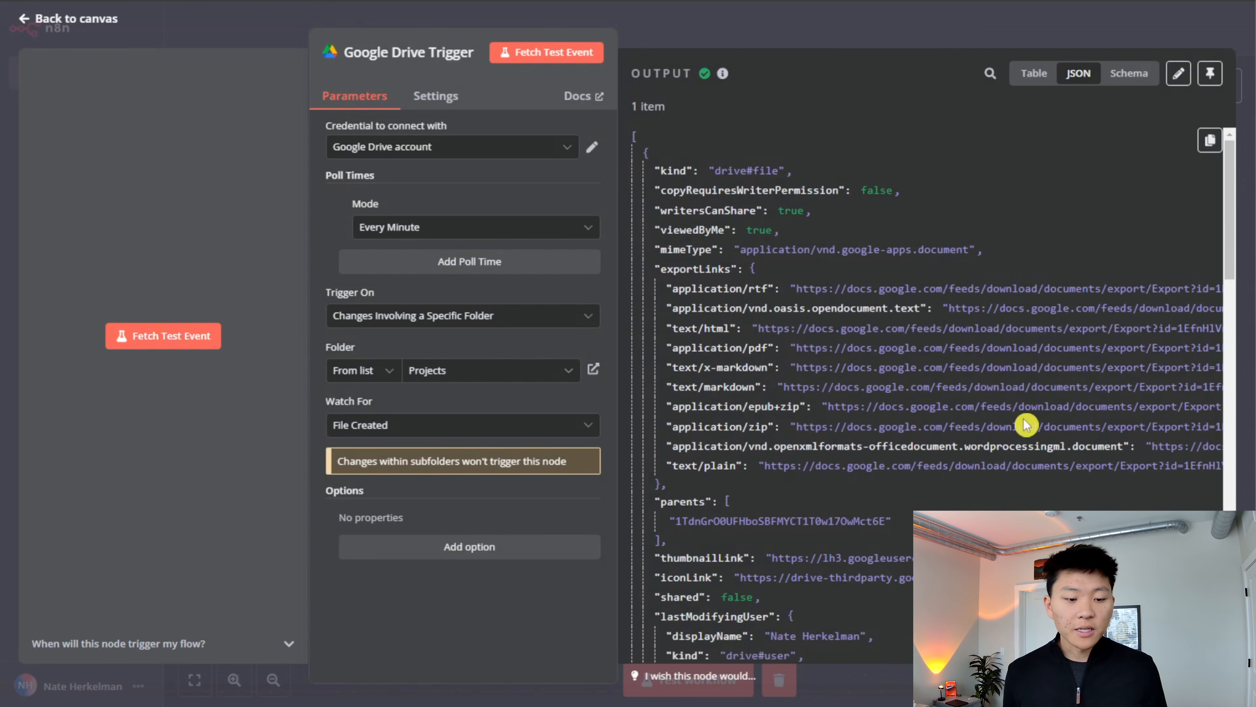
{"action": "scroll", "coordinate": [1023, 425], "scroll_direction": "down", "scroll_amount": 10}
{"action": "scroll", "coordinate": [1017, 426], "scroll_direction": "down", "scroll_amount": 10}
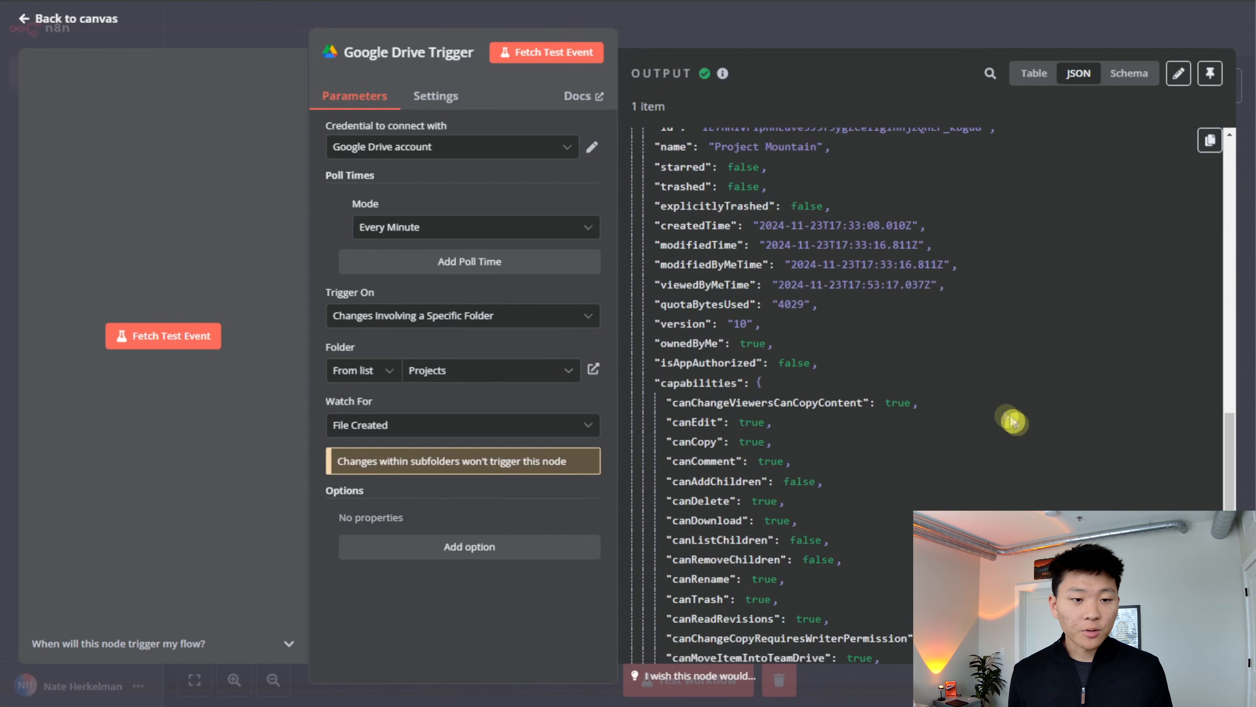
{"action": "scroll", "coordinate": [866, 283], "scroll_direction": "up", "scroll_amount": 3}
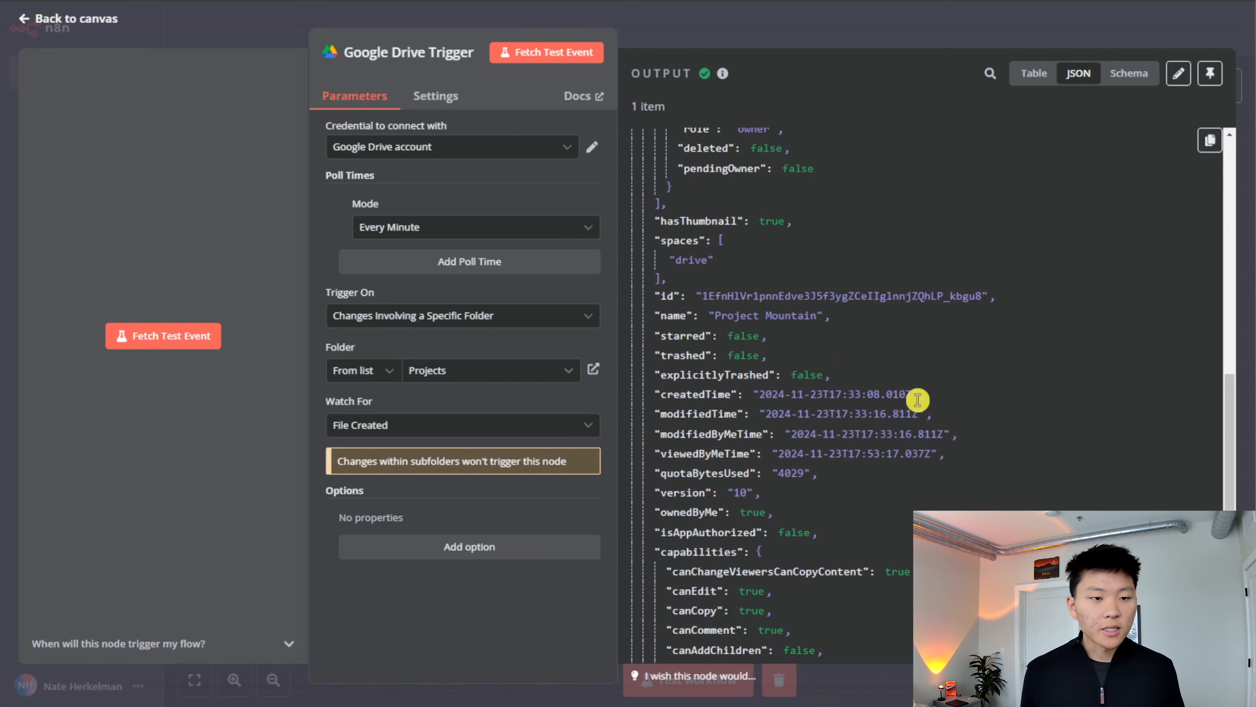
{"action": "left_click", "coordinate": [794, 33]}
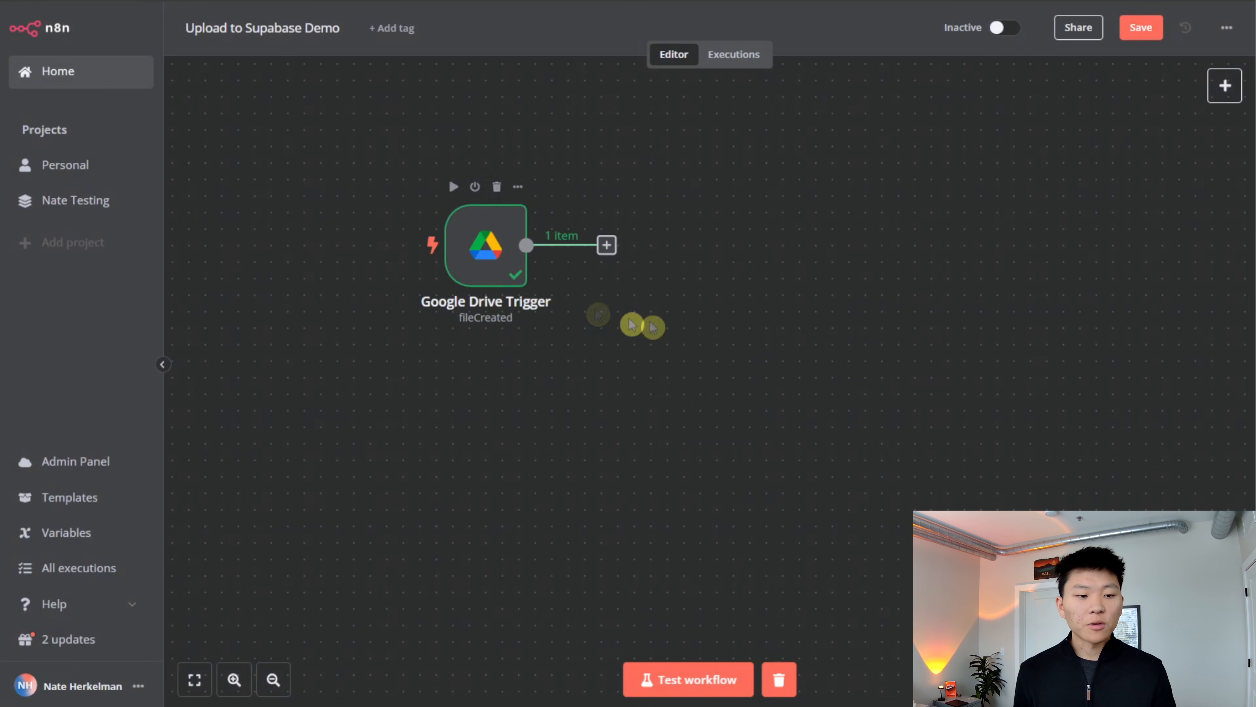
- Add an Edit Fields (Set) node after the Google Drive Trigger and rename it Set ID
{"action": "left_click", "coordinate": [607, 244]}
{"action": "type", "text": "set"}
{"action": "key", "text": "Return"}
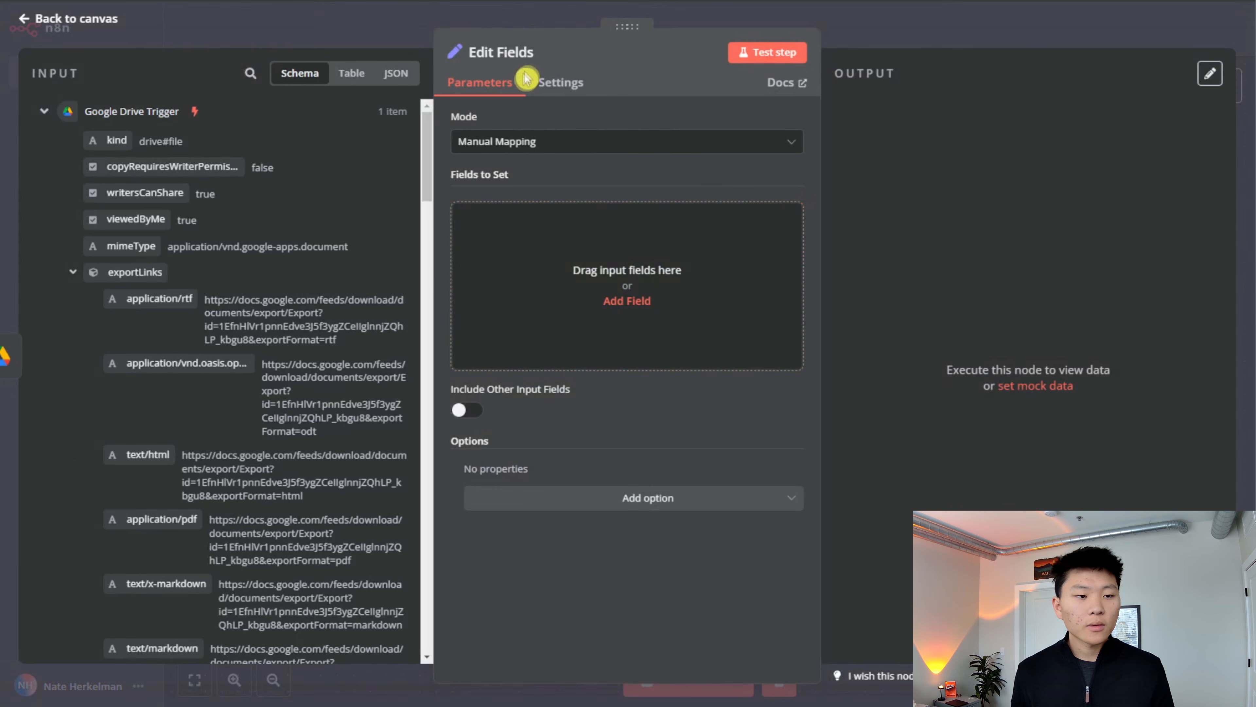
{"action": "left_click", "coordinate": [525, 52]}
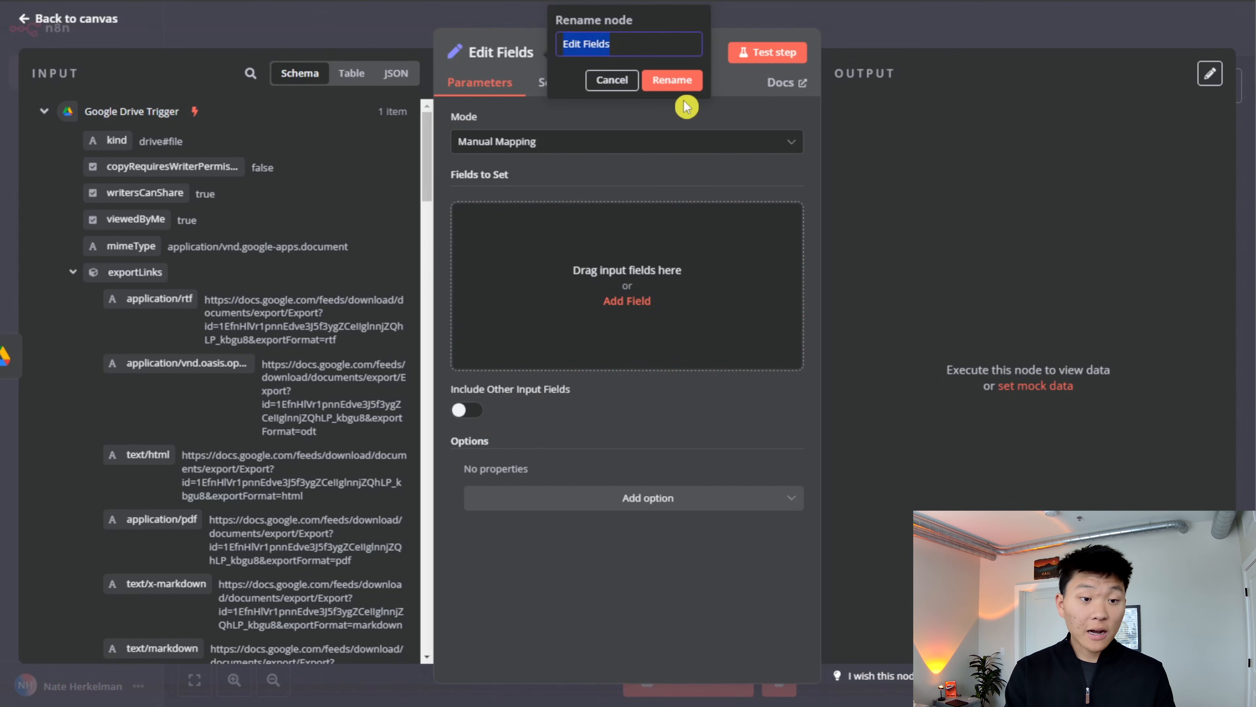
{"action": "type", "text": "Set"}
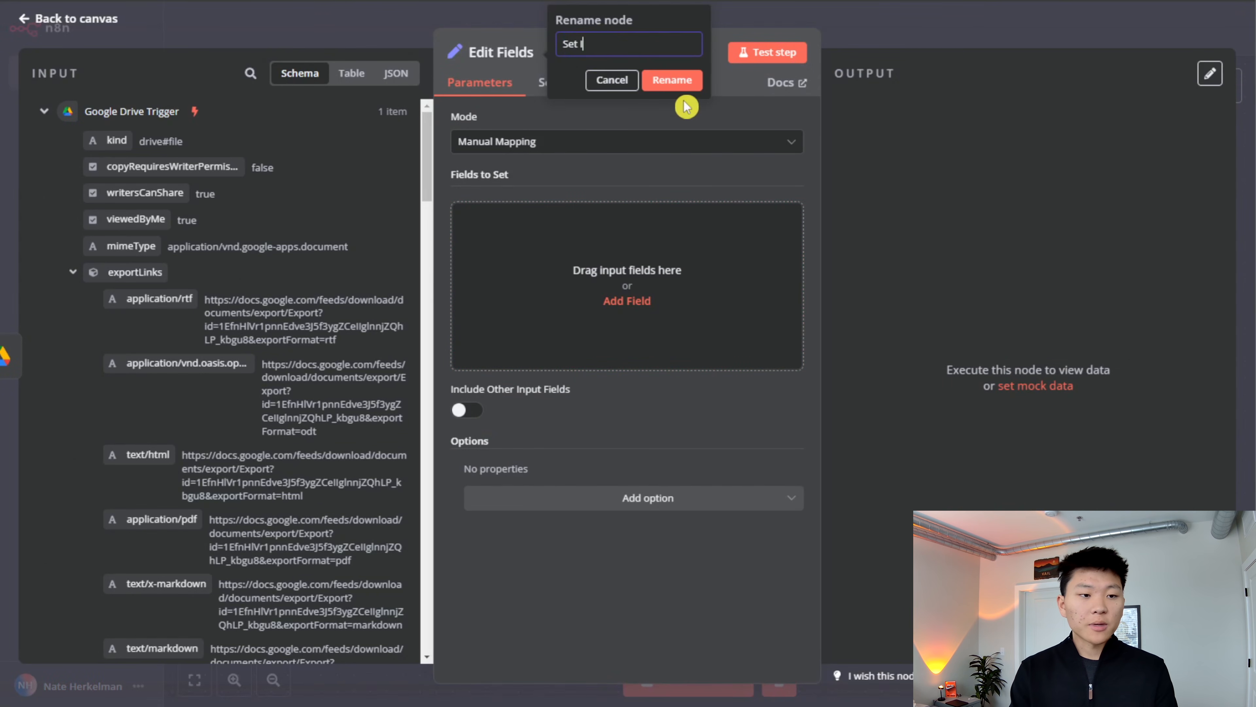
{"action": "type", "text": " ID"}
{"action": "key", "text": "Return"}
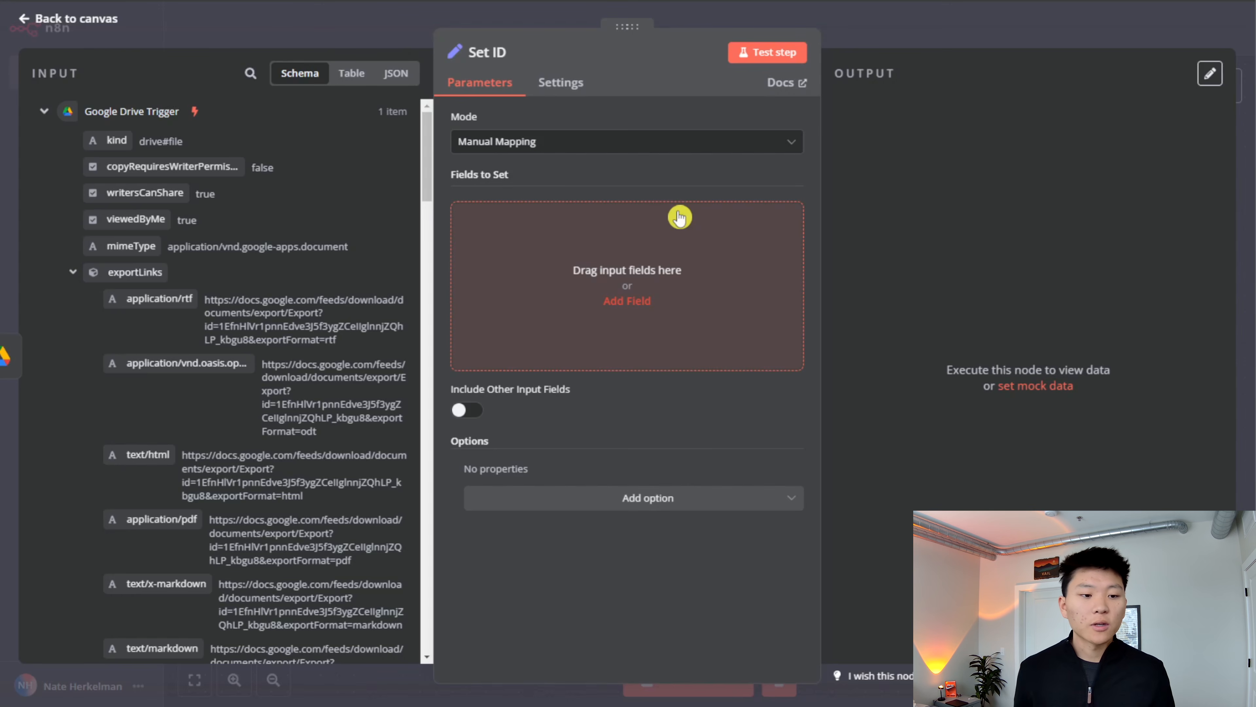
- Add a string field named file_id to the Set ID node and make its value an expression
{"action": "left_click", "coordinate": [616, 219]}
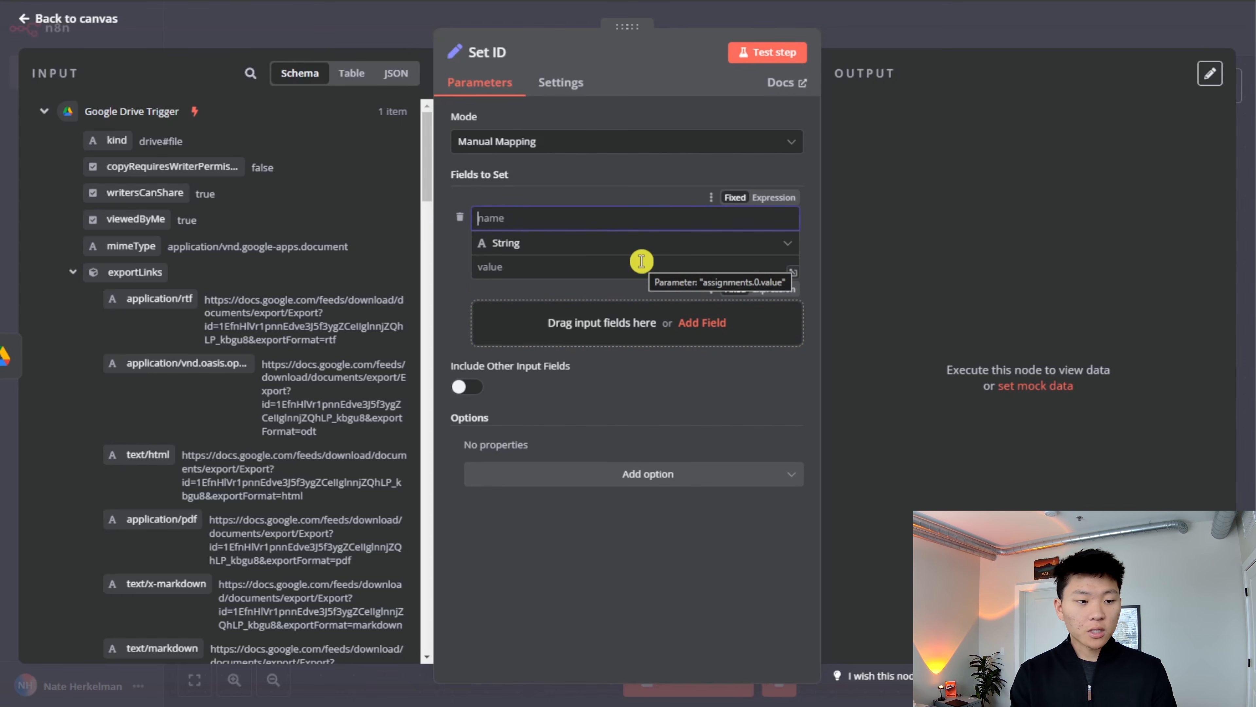
{"action": "type", "text": "file_id"}
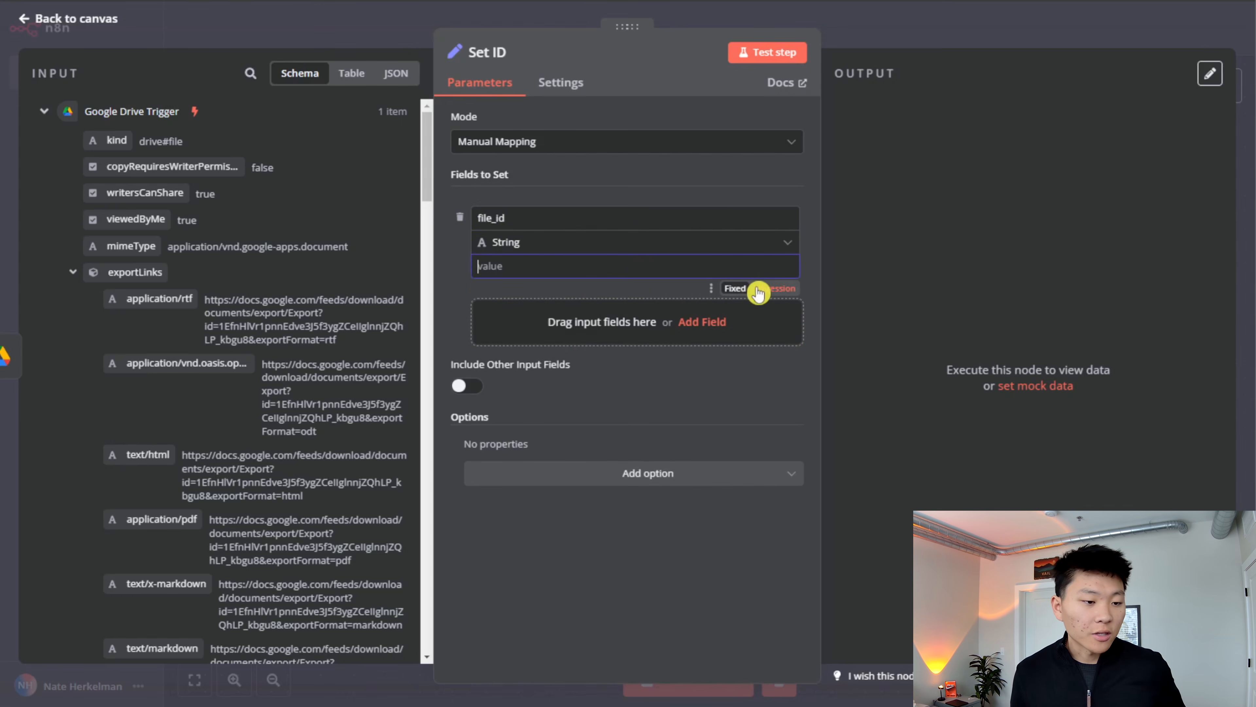
{"action": "left_click", "coordinate": [773, 289]}
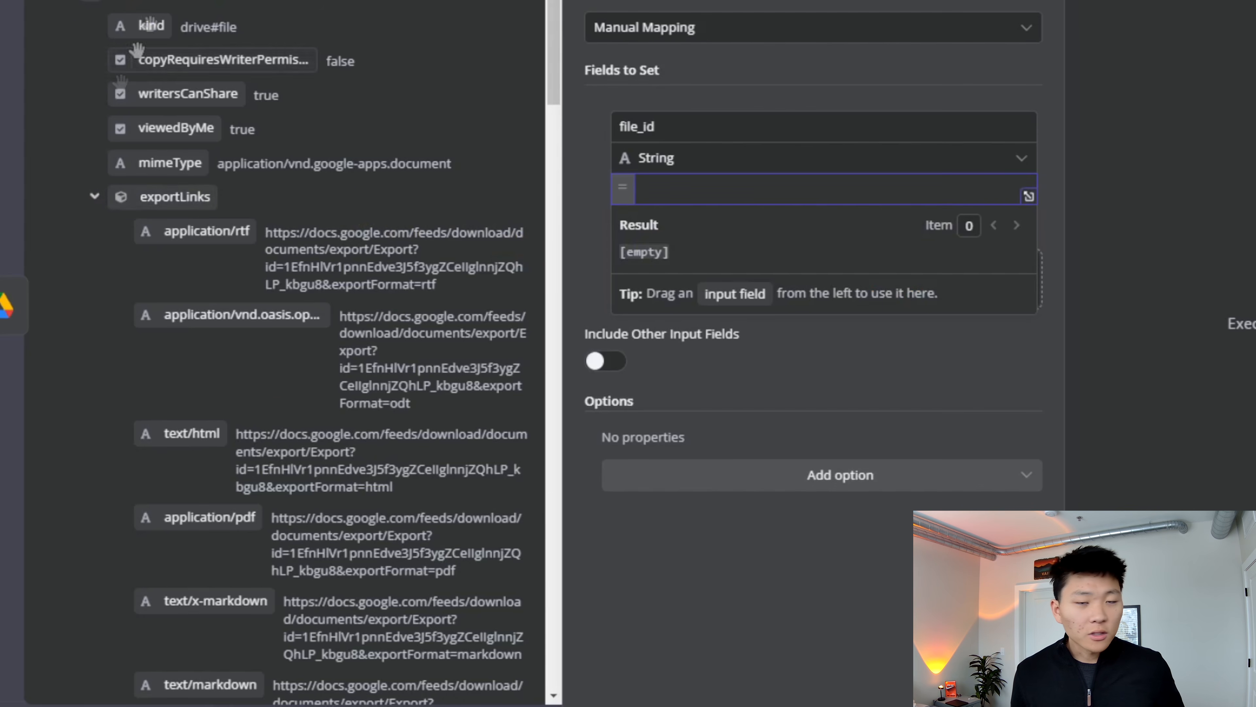
- Map the Google Drive file's own id to file_id as {{ $json.id }} and test the Set ID node
{"action": "scroll", "coordinate": [322, 386], "scroll_direction": "down", "scroll_amount": 10}
{"action": "scroll", "coordinate": [322, 386], "scroll_direction": "up", "scroll_amount": 10}
{"action": "left_click", "coordinate": [94, 197]}
{"action": "left_click", "coordinate": [93, 235]}
{"action": "left_click", "coordinate": [94, 467]}
{"action": "scroll", "coordinate": [121, 184], "scroll_direction": "down", "scroll_amount": 6}
{"action": "left_click", "coordinate": [94, 112]}
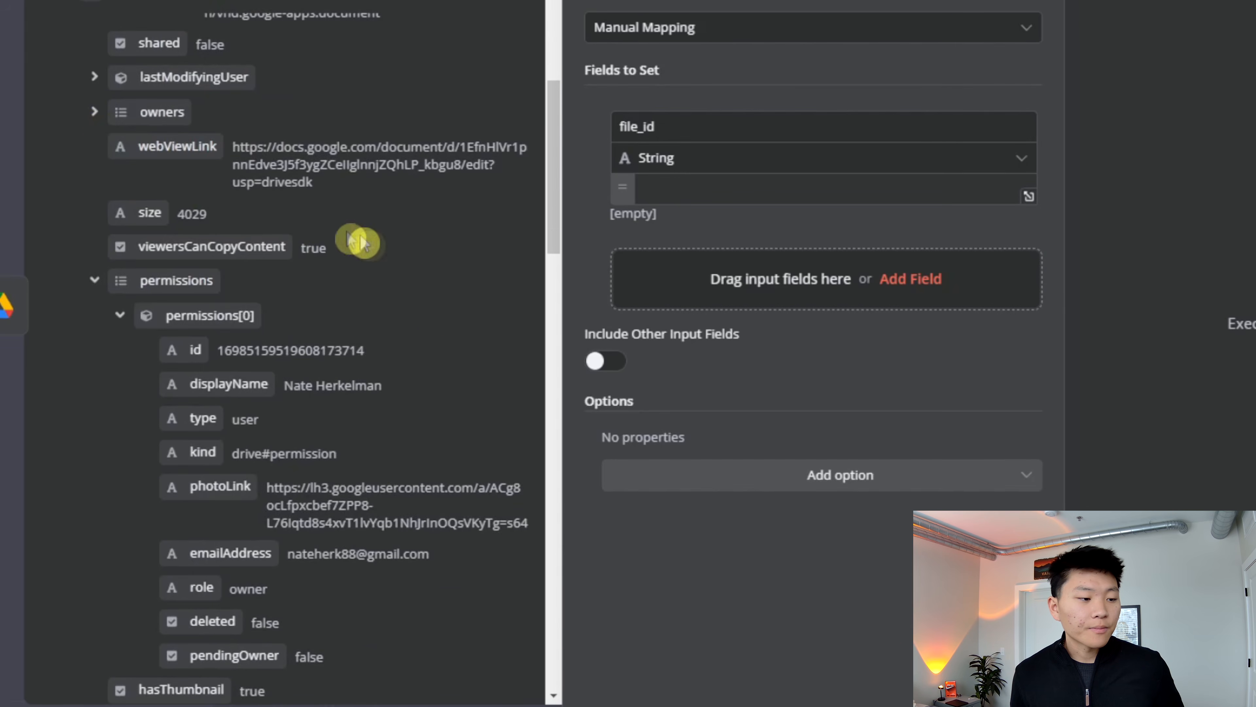
{"action": "scroll", "coordinate": [426, 313], "scroll_direction": "down", "scroll_amount": 2}
{"action": "scroll", "coordinate": [427, 313], "scroll_direction": "down", "scroll_amount": 2}
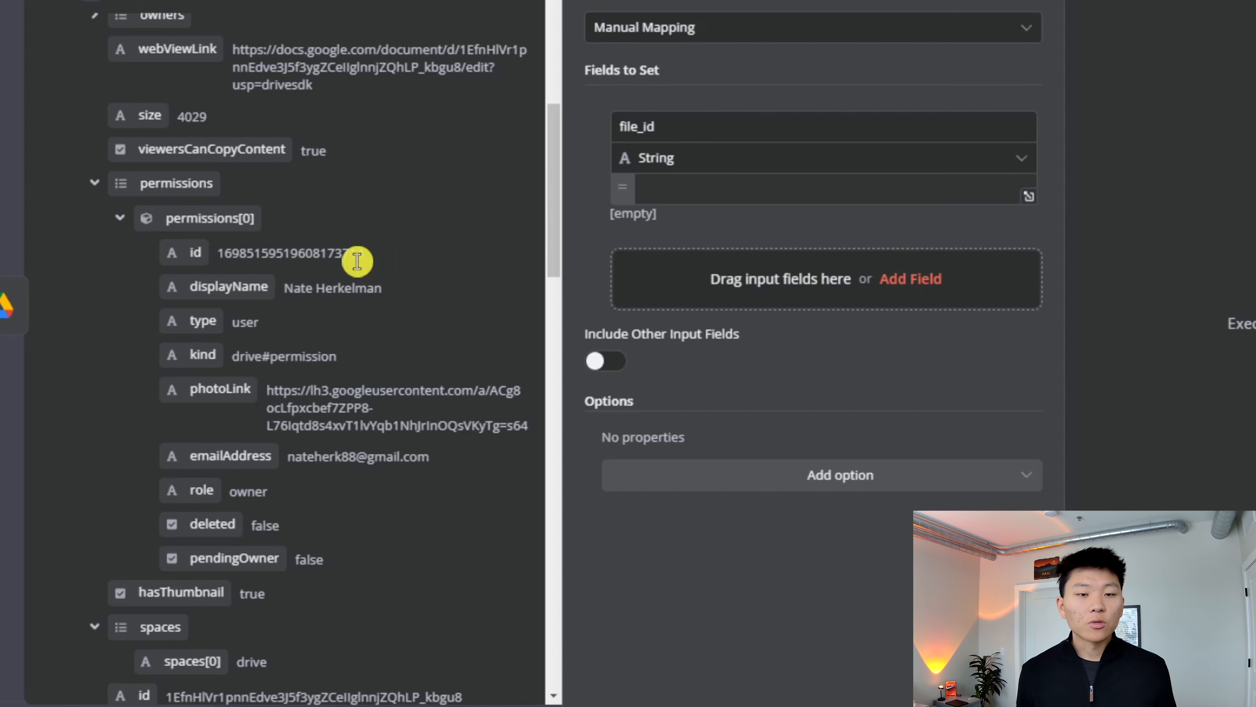
{"action": "left_click", "coordinate": [120, 218]}
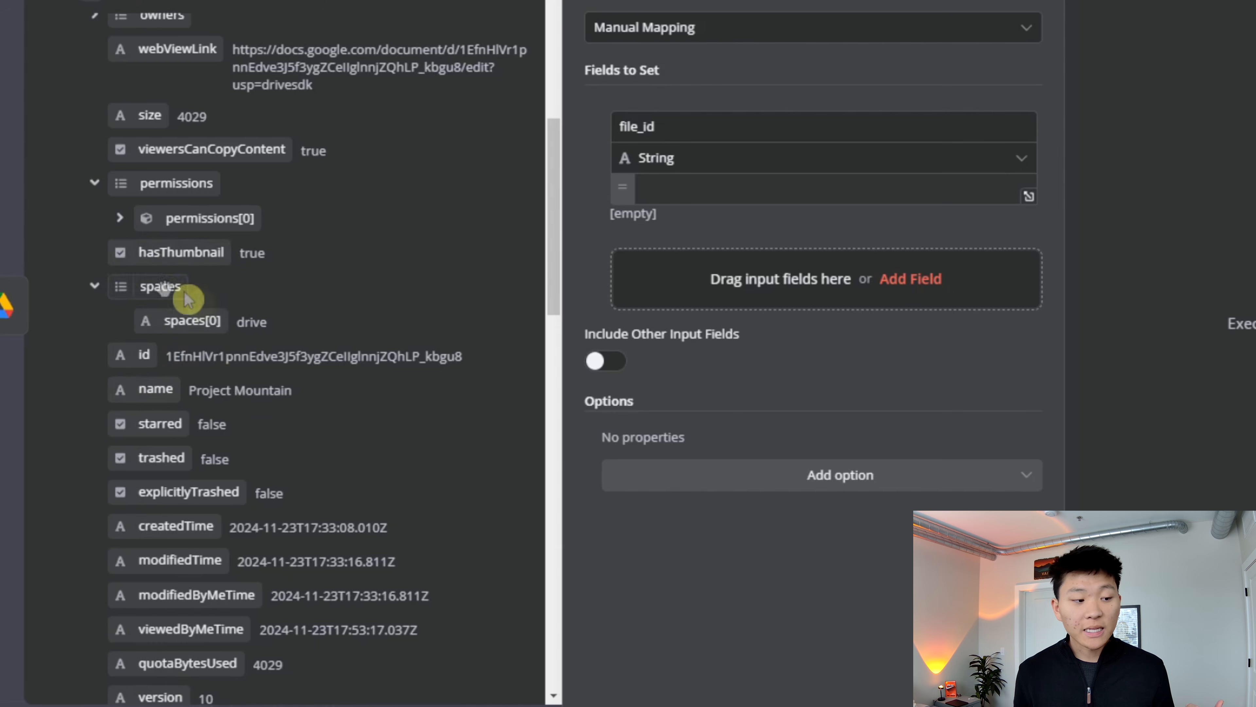
{"action": "left_click_drag", "start_coordinate": [123, 356], "coordinate": [675, 197]}
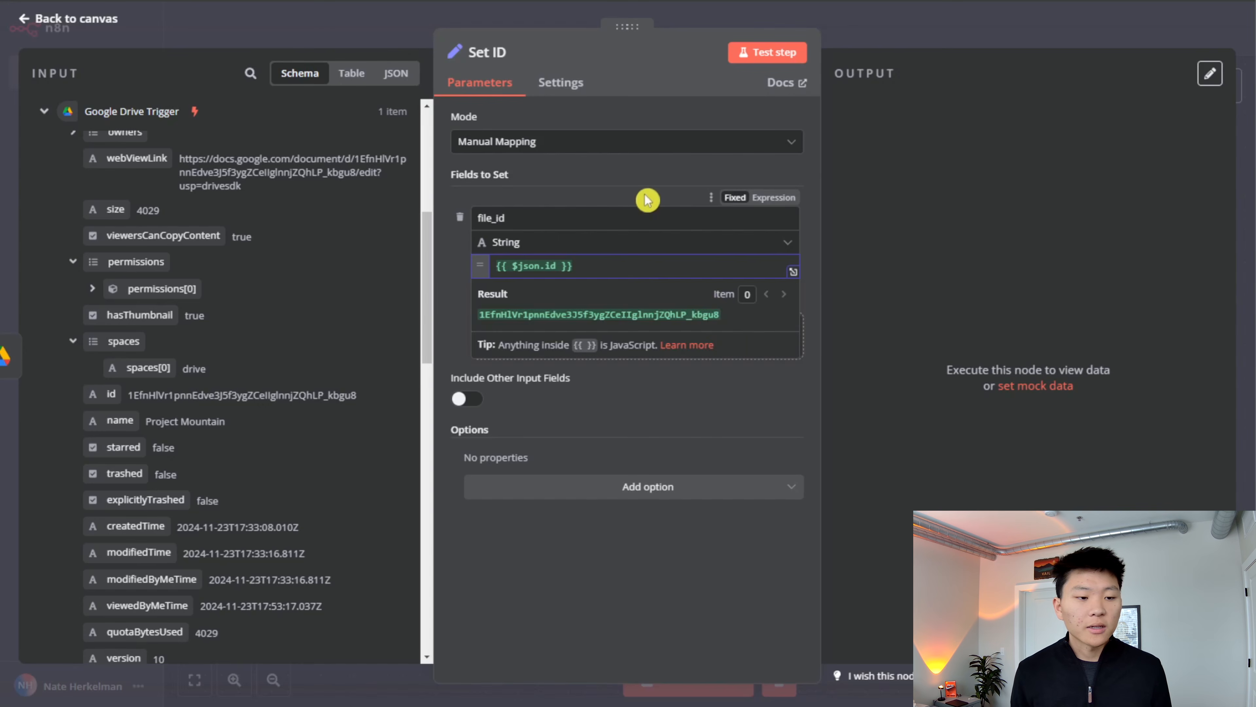
{"action": "left_click", "coordinate": [842, 104]}
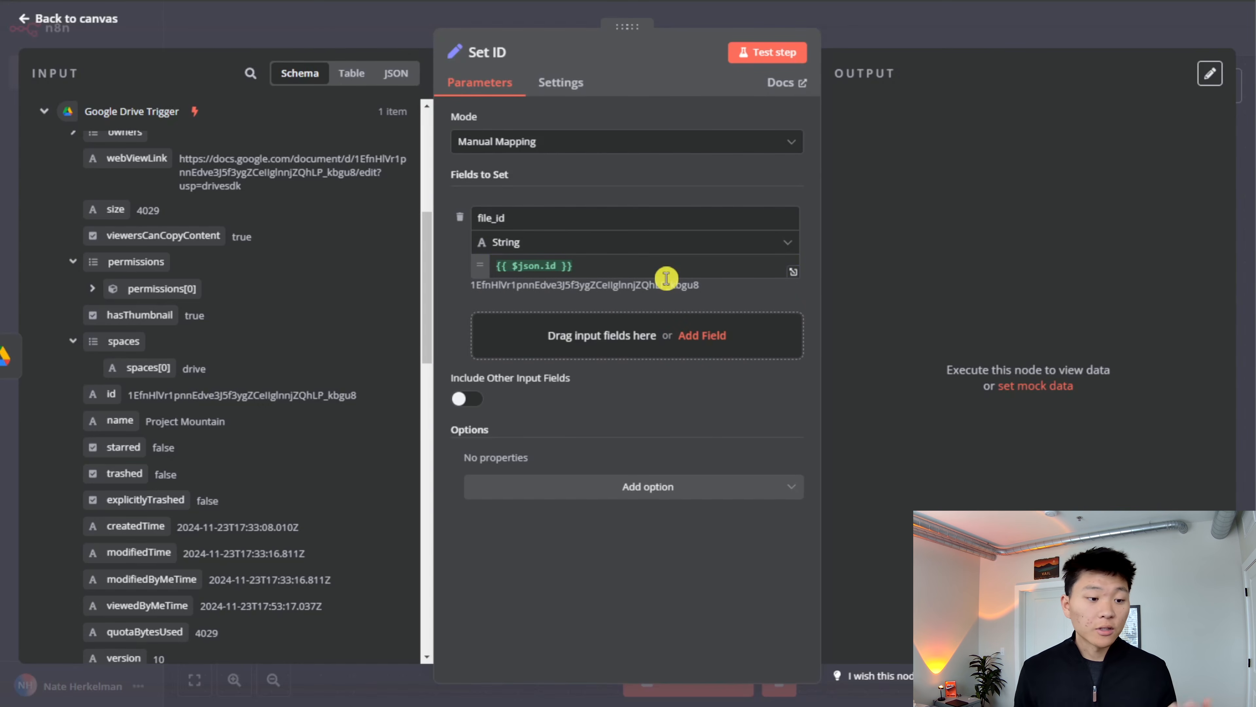
{"action": "left_click", "coordinate": [764, 51]}
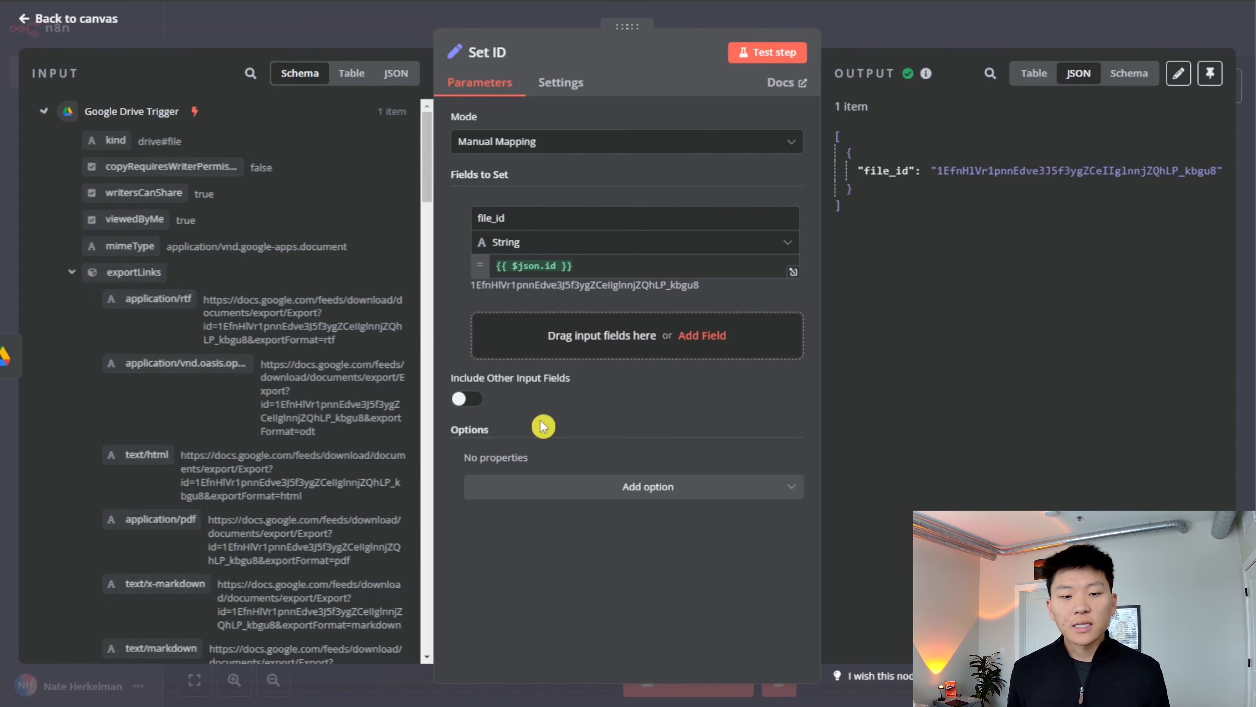
- Add a Google Drive node with the Download file action after the Set ID node
{"action": "left_click", "coordinate": [837, 52]}
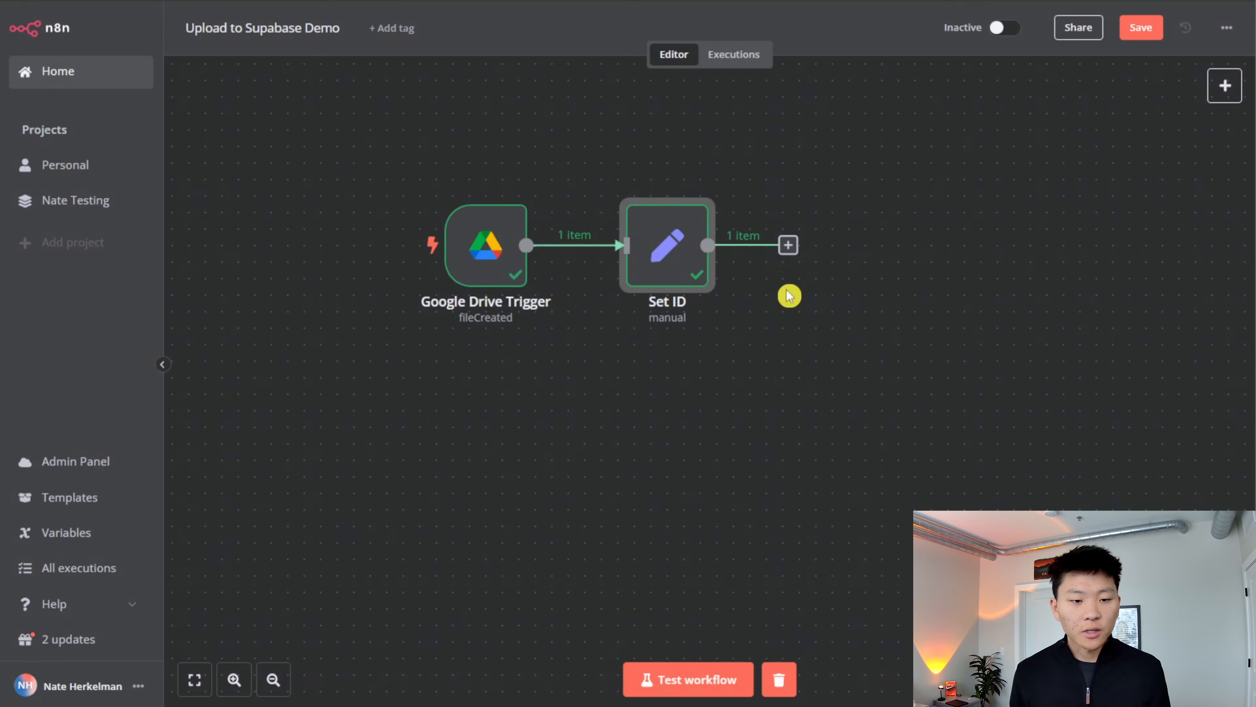
{"action": "left_click", "coordinate": [787, 248]}
{"action": "left_click", "coordinate": [850, 404]}
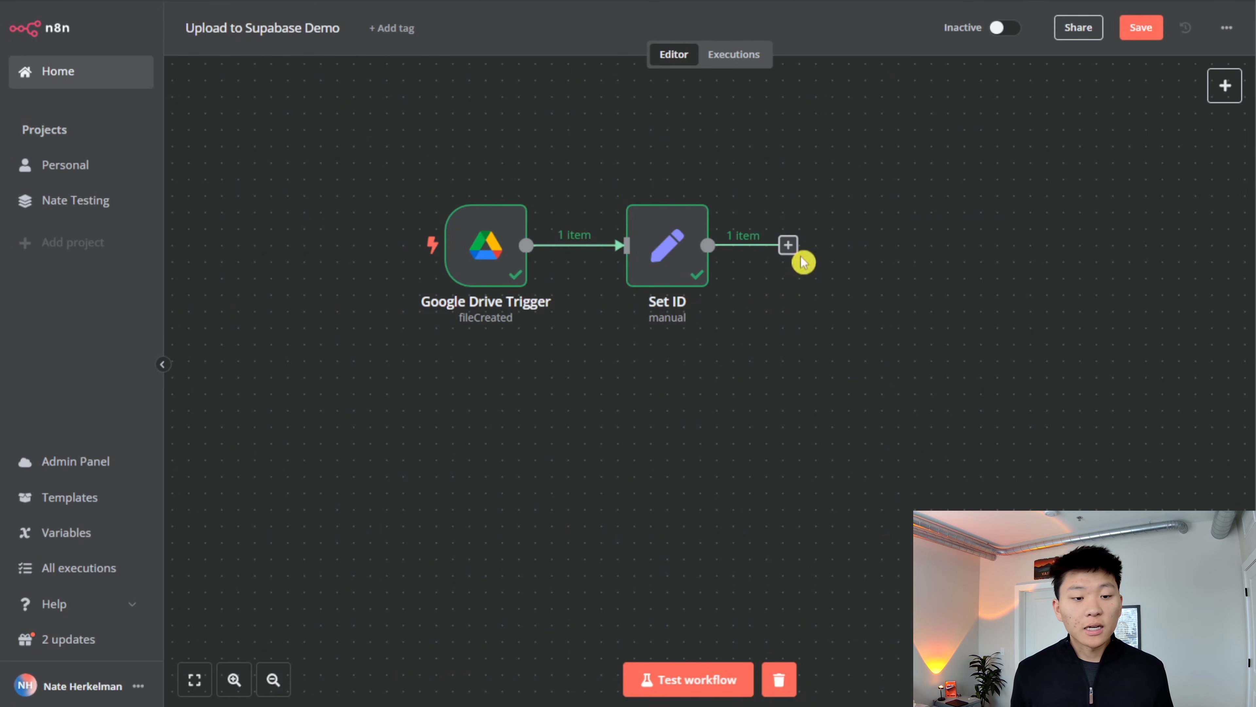
{"action": "left_click", "coordinate": [793, 250]}
{"action": "type", "text": "g"}
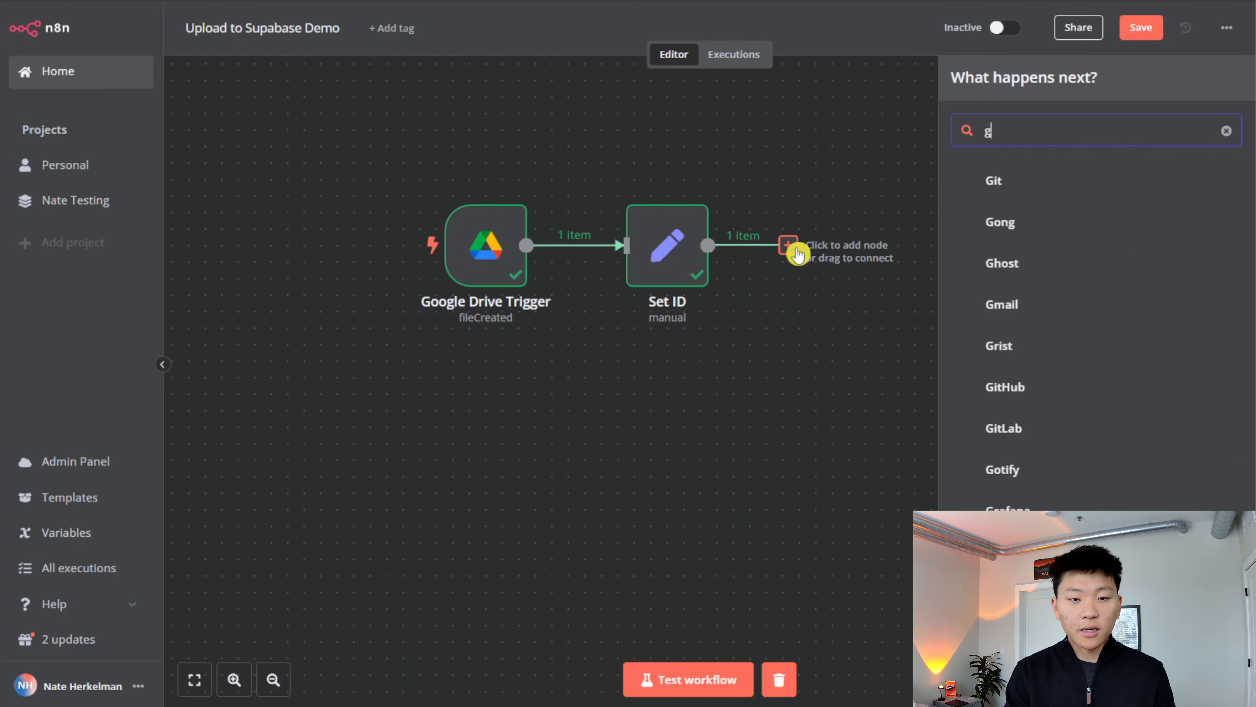
{"action": "type", "text": "oogle dri"}
{"action": "key", "text": "Return"}
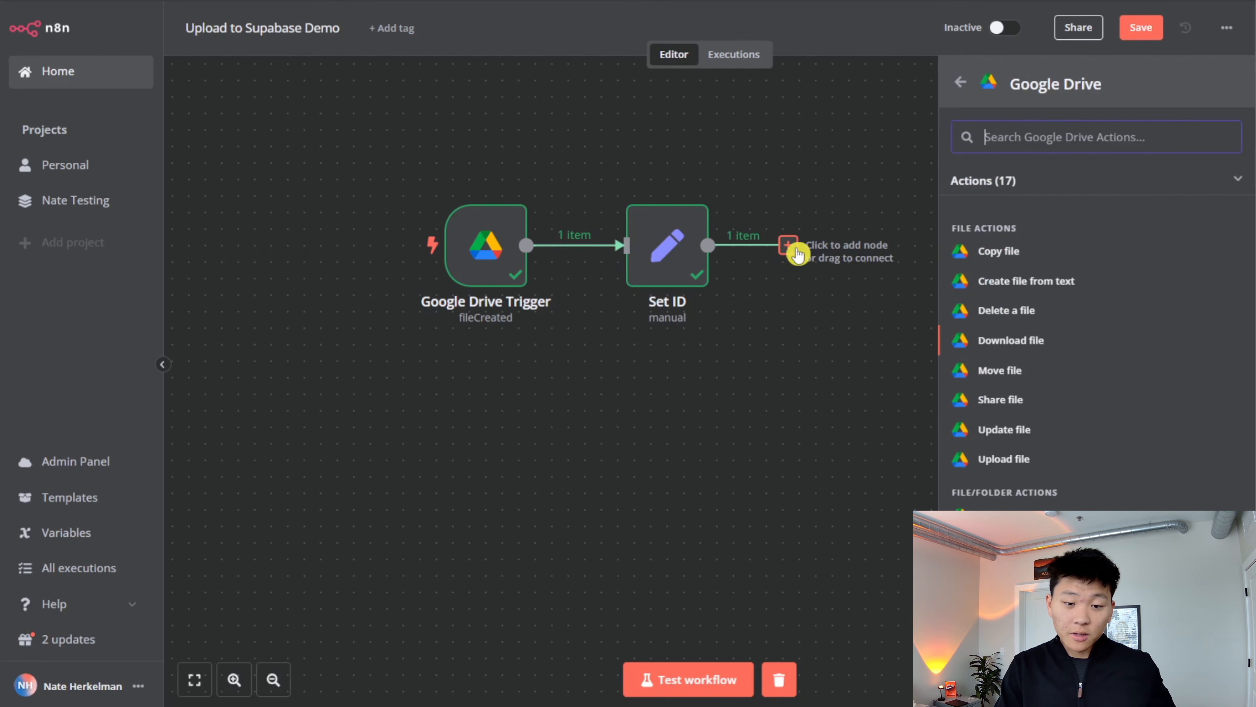
{"action": "key", "text": "Return"}
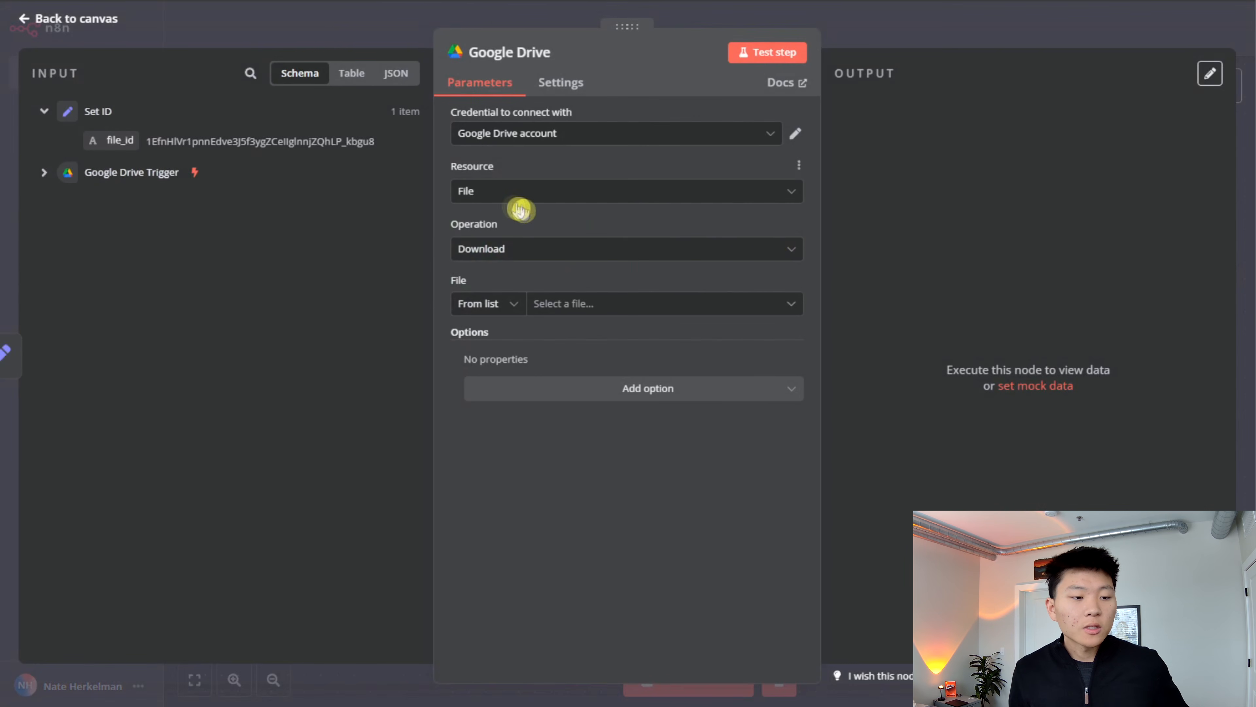
- Set the Google Drive node to download the file by ID using {{ $json.file_id }} from Set ID, and test it
{"action": "left_click", "coordinate": [631, 307]}
{"action": "scroll", "coordinate": [613, 416], "scroll_direction": "down", "scroll_amount": 5}
{"action": "scroll", "coordinate": [637, 475], "scroll_direction": "up", "scroll_amount": 7}
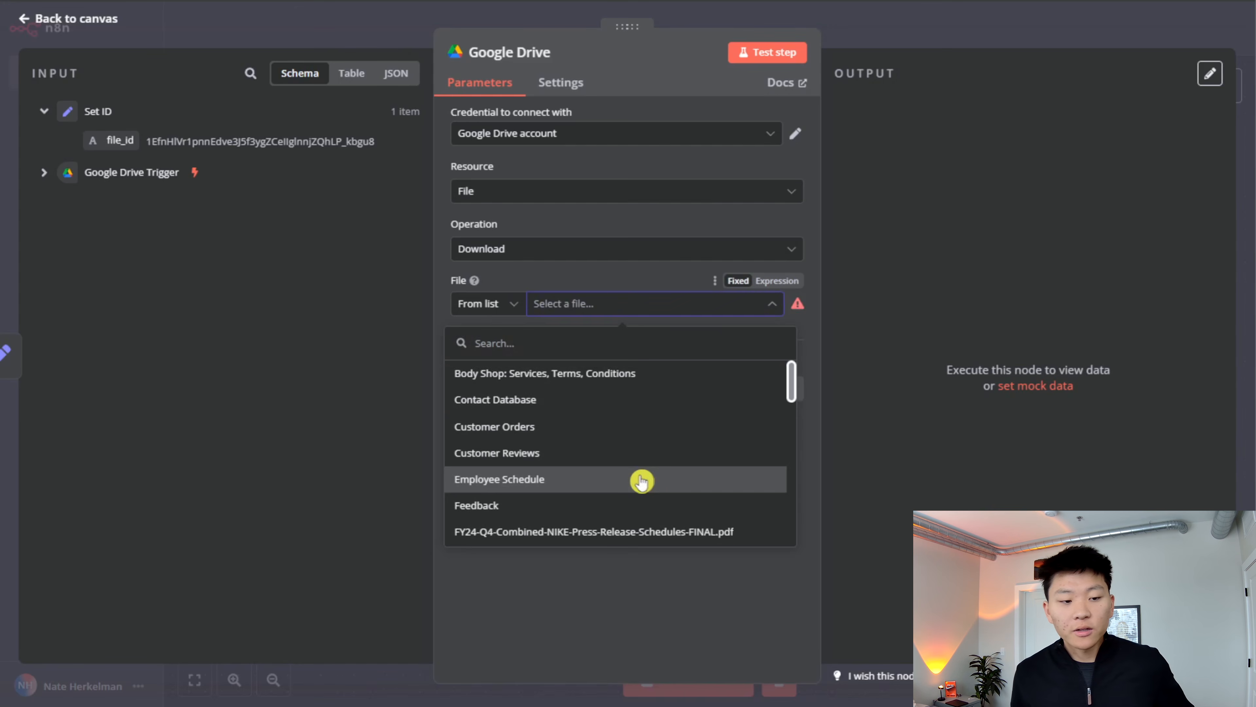
{"action": "left_click", "coordinate": [596, 285]}
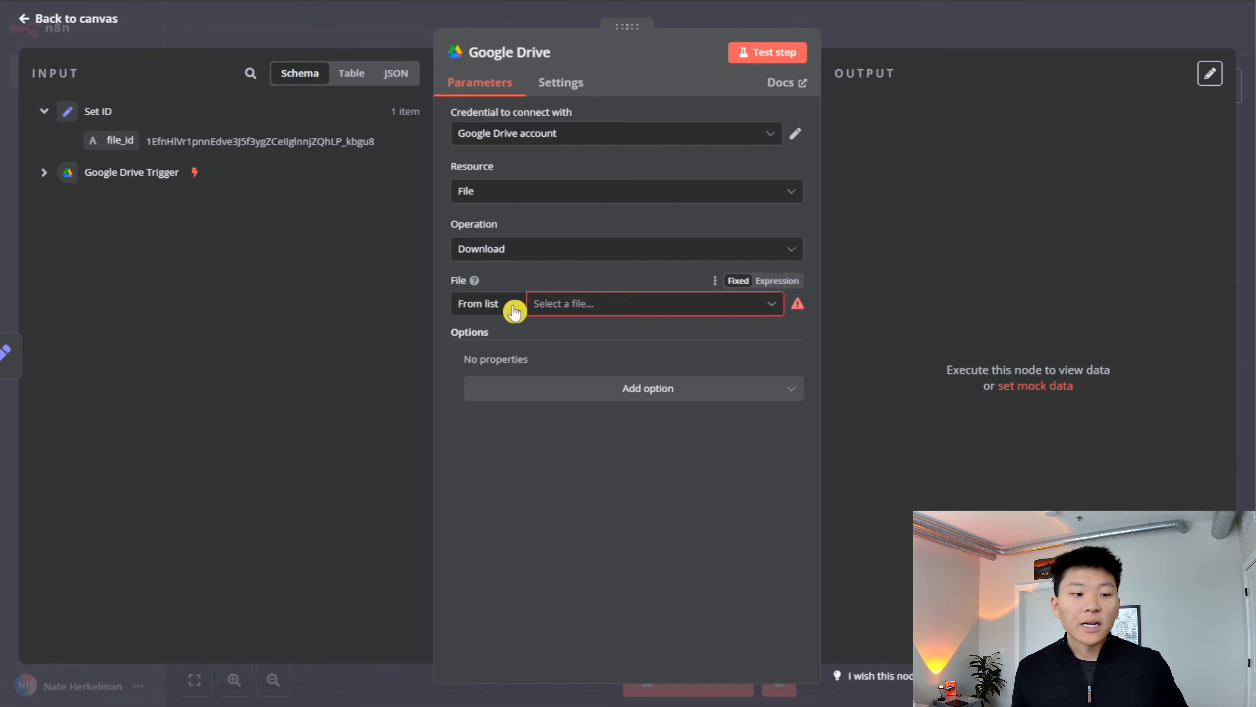
{"action": "left_click", "coordinate": [513, 310]}
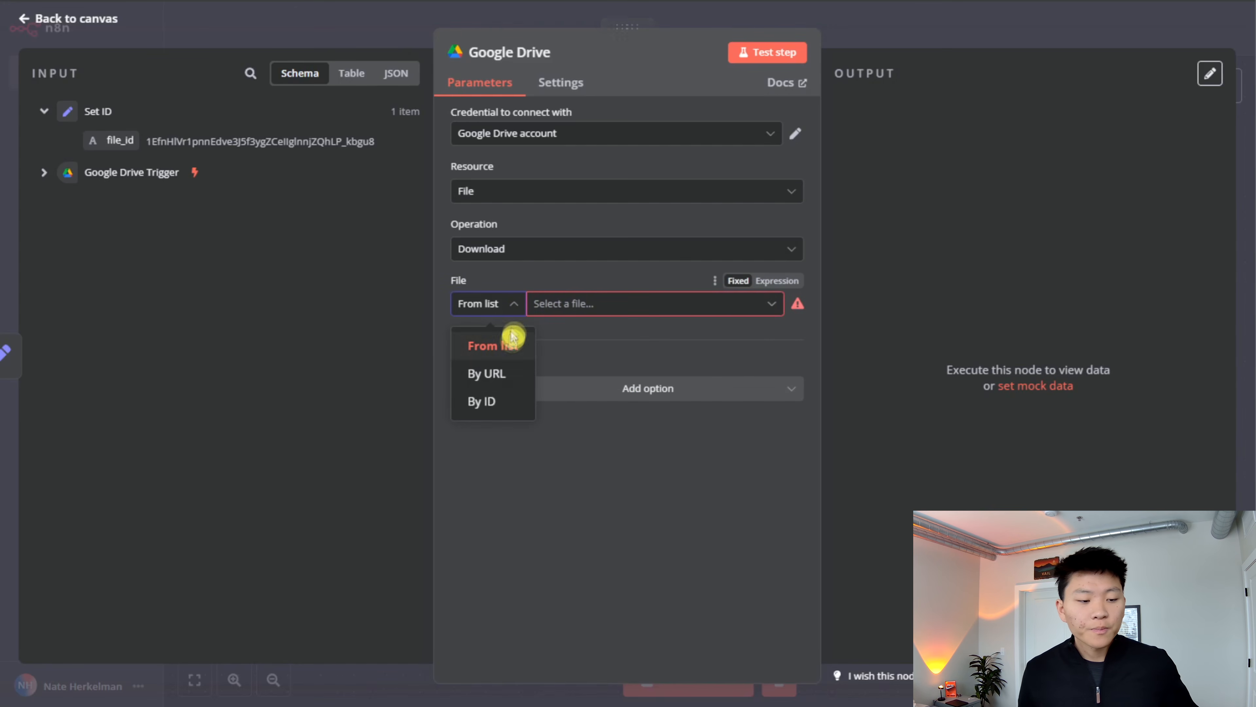
{"action": "left_click", "coordinate": [489, 404]}
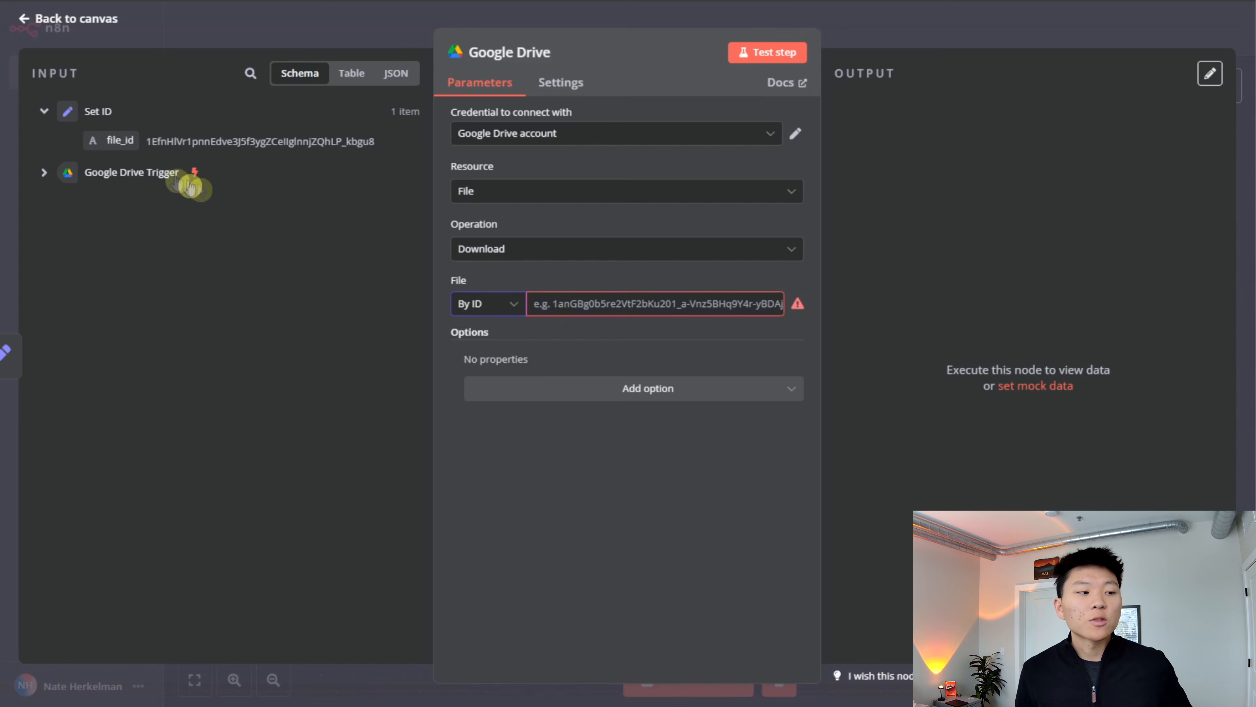
{"action": "left_click_drag", "start_coordinate": [111, 143], "coordinate": [612, 307]}
{"action": "left_click", "coordinate": [622, 247]}
{"action": "left_click", "coordinate": [550, 253]}
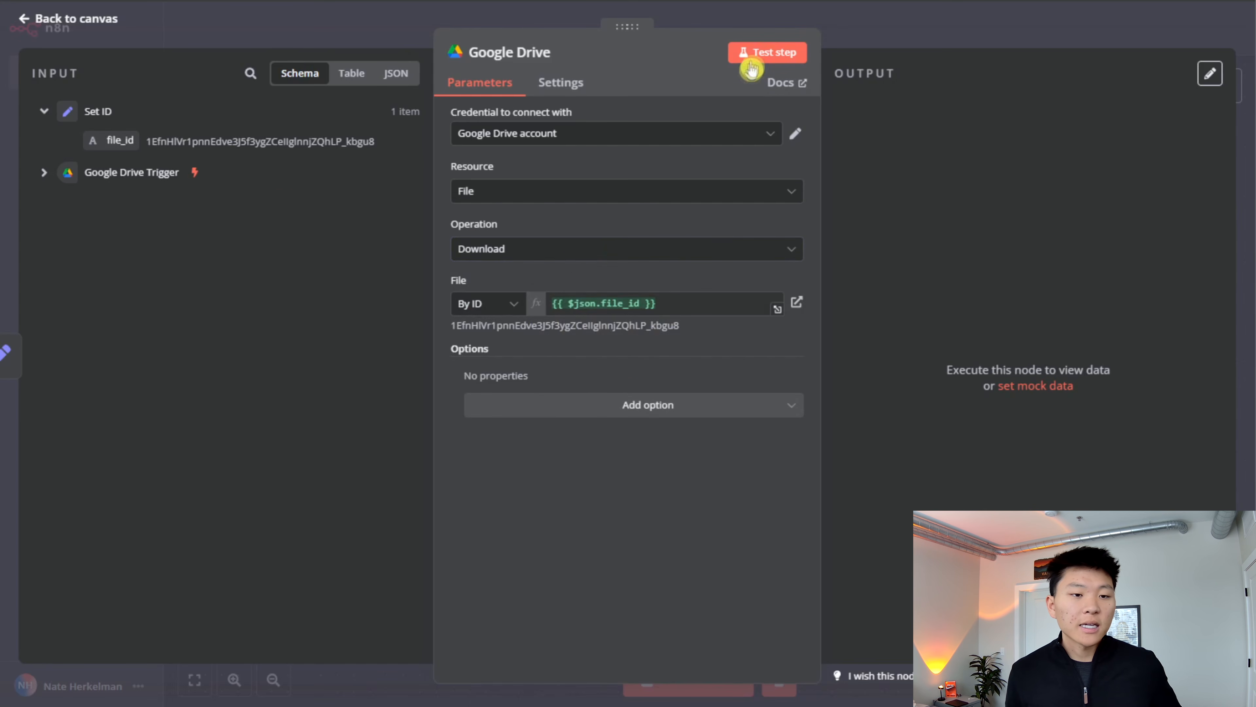
{"action": "left_click", "coordinate": [753, 54]}
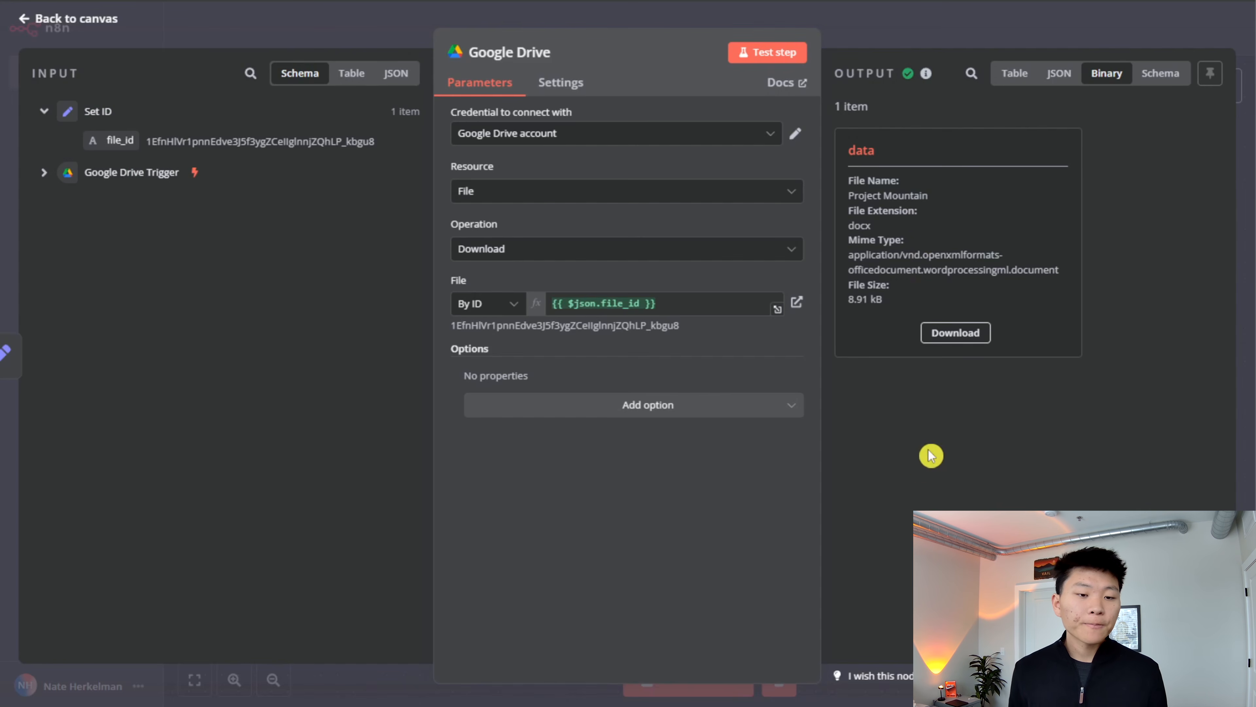
- Add the Google File Conversion option to the Google Drive node and set Google Docs conversion to Text (txt)
{"action": "left_click", "coordinate": [607, 407]}
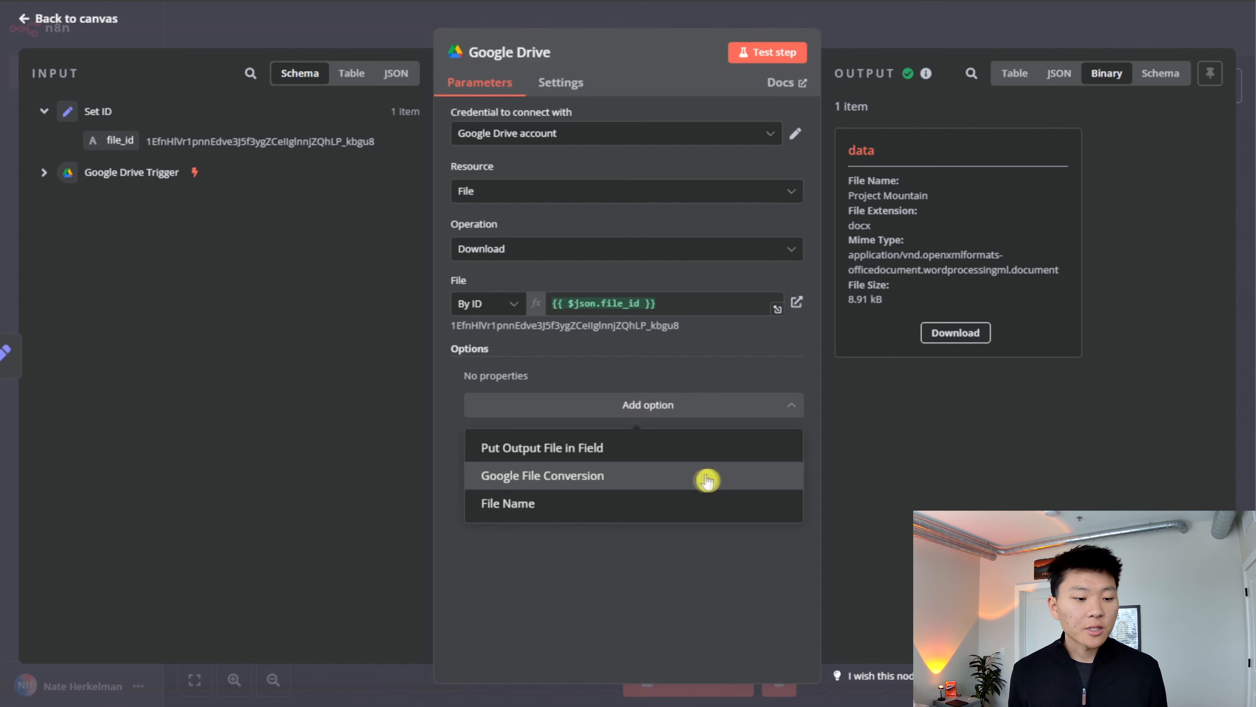
{"action": "left_click", "coordinate": [646, 478]}
{"action": "left_click", "coordinate": [667, 428]}
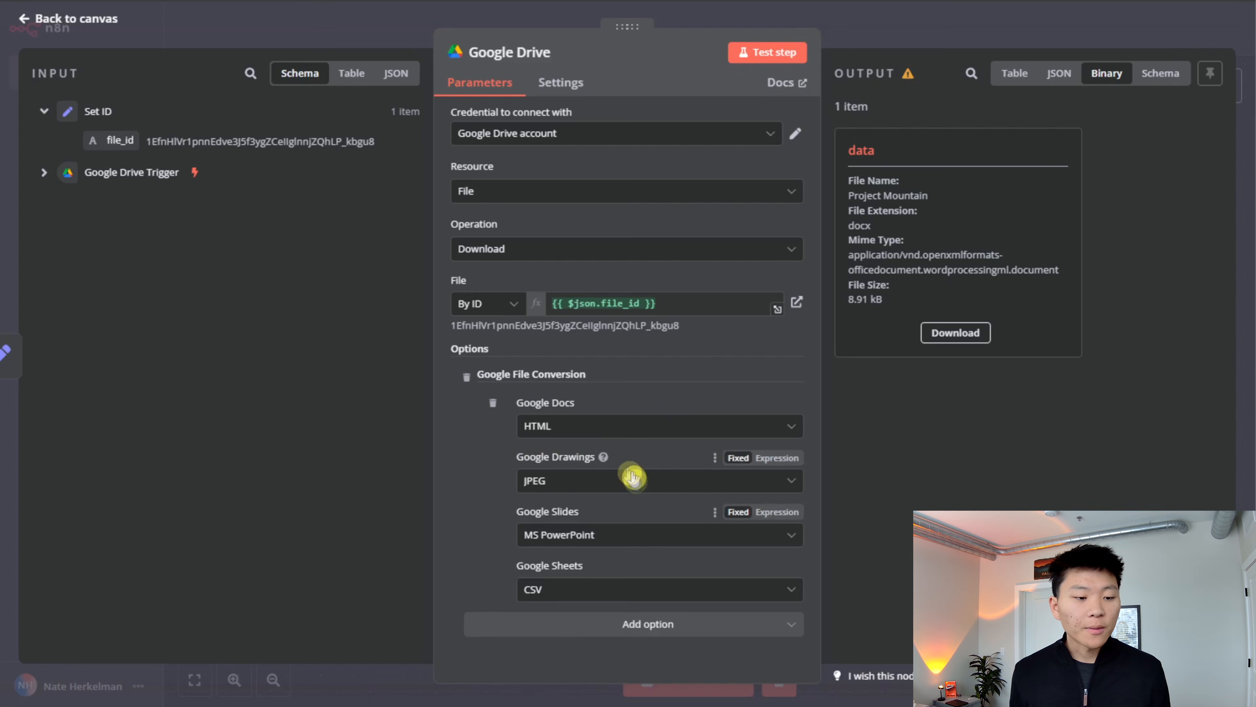
{"action": "left_click", "coordinate": [601, 427]}
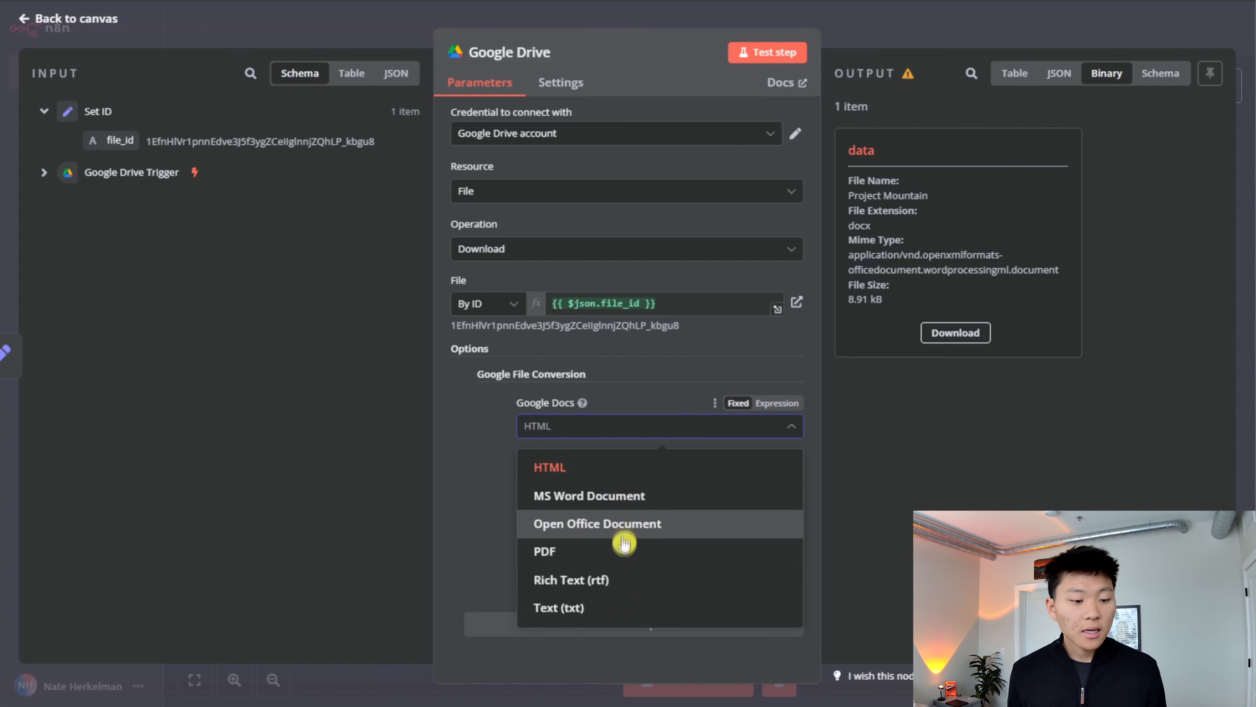
{"action": "left_click", "coordinate": [601, 607]}
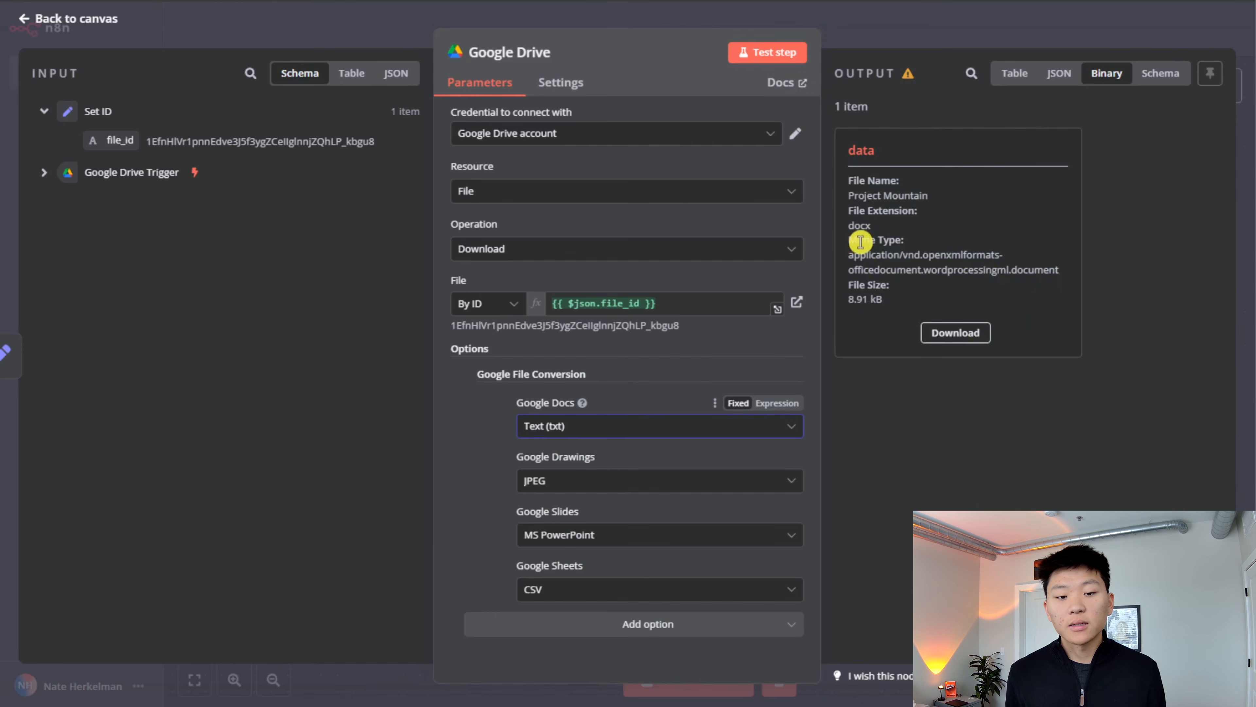
- Retest the Google Drive download, view the text of the converted file, and return to the canvas
{"action": "left_click", "coordinate": [784, 53]}
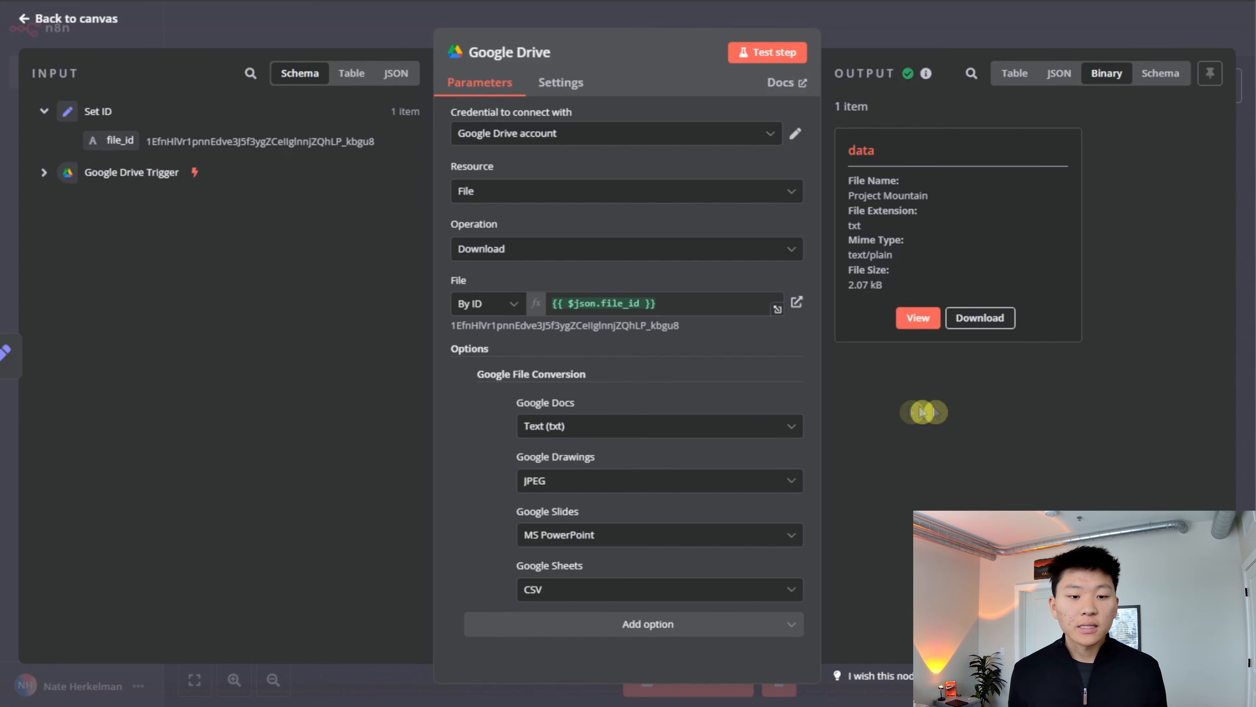
{"action": "left_click", "coordinate": [918, 319]}
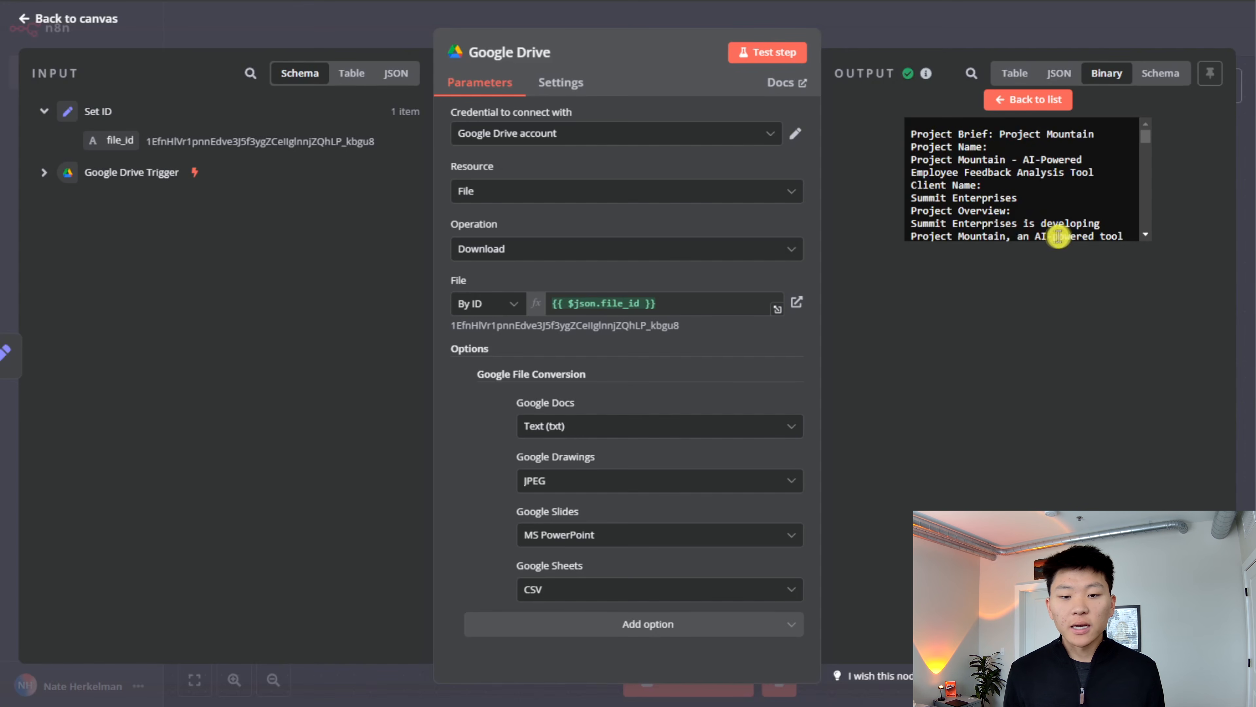
{"action": "scroll", "coordinate": [1069, 224], "scroll_direction": "down", "scroll_amount": 15}
{"action": "scroll", "coordinate": [1076, 220], "scroll_direction": "up", "scroll_amount": 15}
{"action": "key", "text": "Escape"}
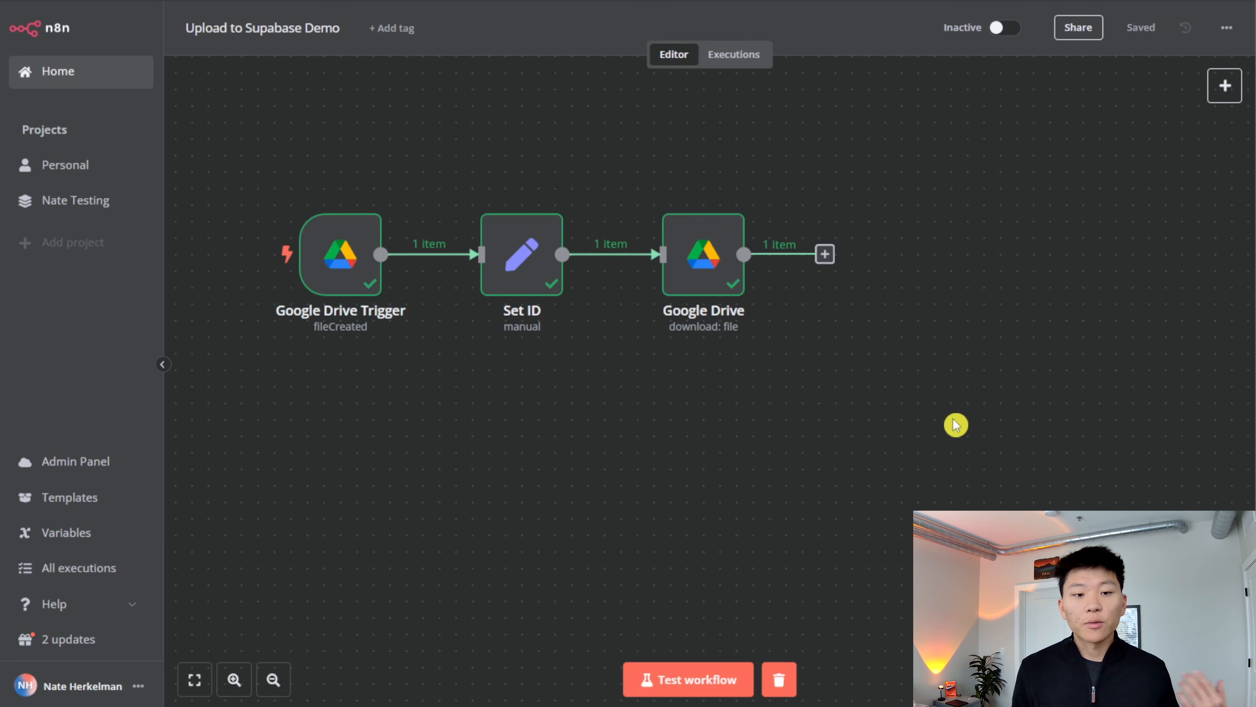
- Add an Extract from File node with the Extract from text file action after the Google Drive node
{"action": "left_click", "coordinate": [824, 254]}
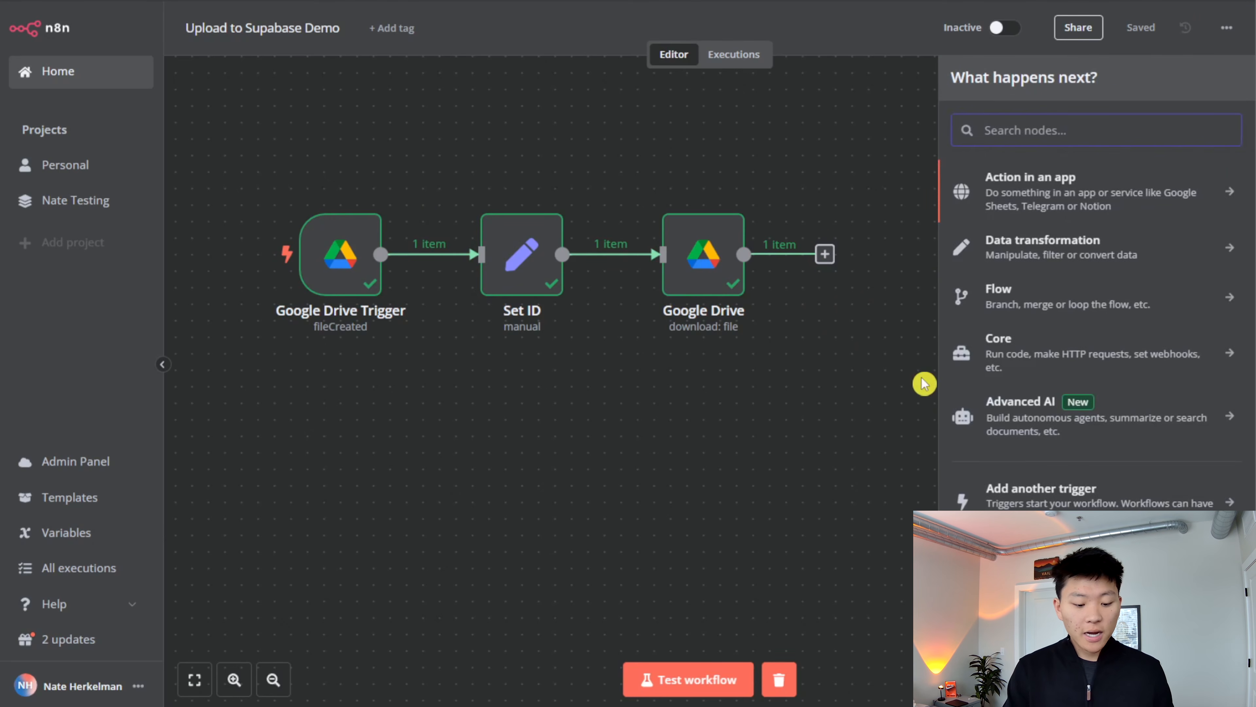
{"action": "type", "text": "extra"}
{"action": "key", "text": "Return"}
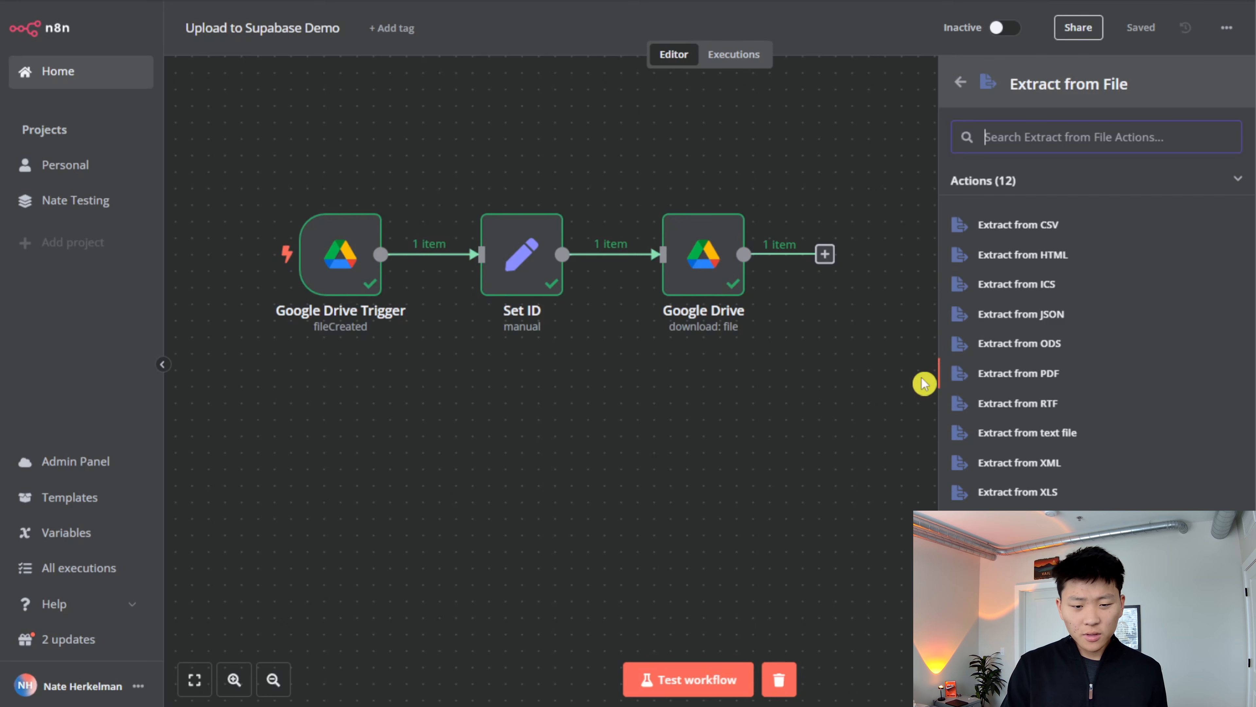
{"action": "key", "text": "Return"}
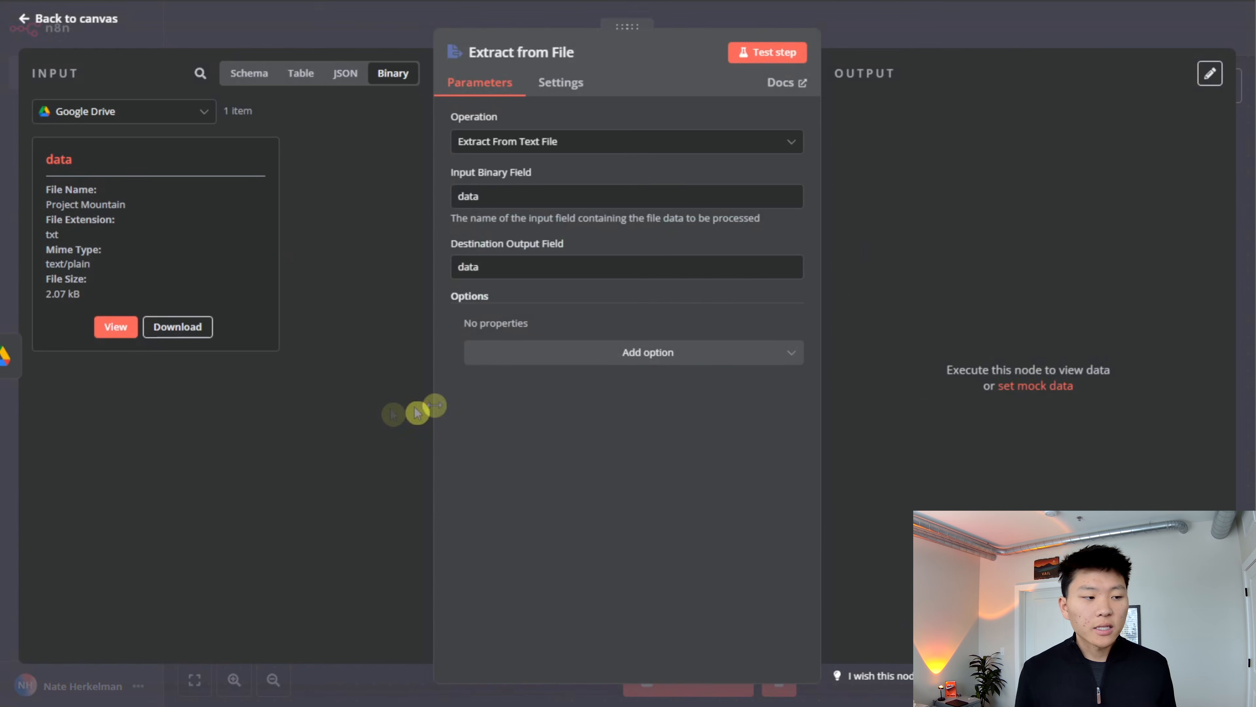
- Test the Extract from File node, examine the extracted text, and return to the canvas
{"action": "left_click", "coordinate": [781, 63]}
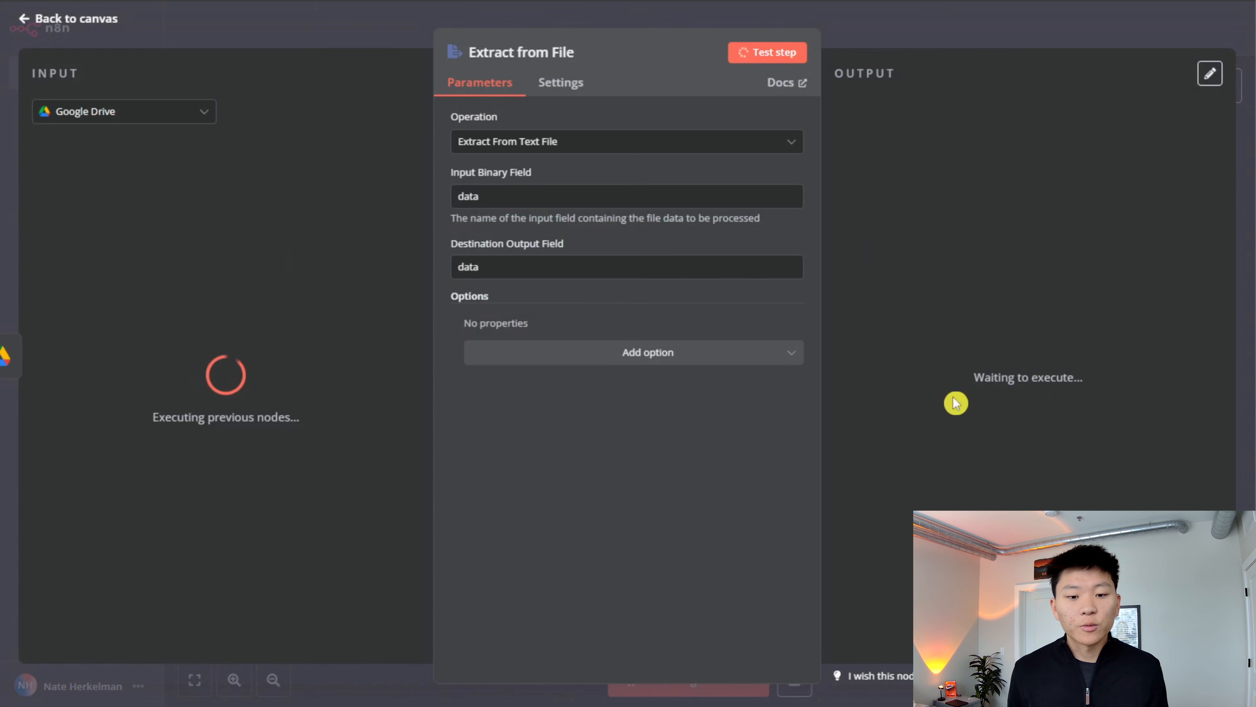
{"action": "scroll", "coordinate": [1054, 334], "scroll_direction": "down", "scroll_amount": 5}
{"action": "scroll", "coordinate": [1061, 338], "scroll_direction": "up", "scroll_amount": 5}
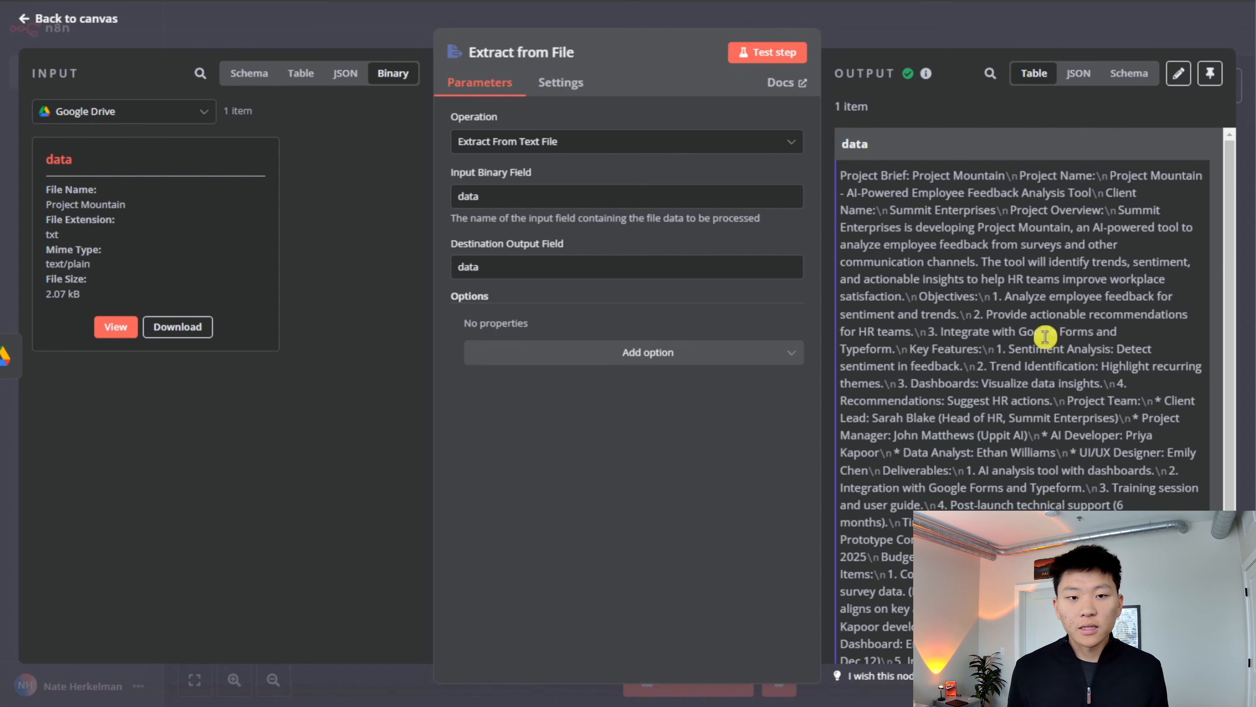
{"action": "left_click", "coordinate": [969, 45]}
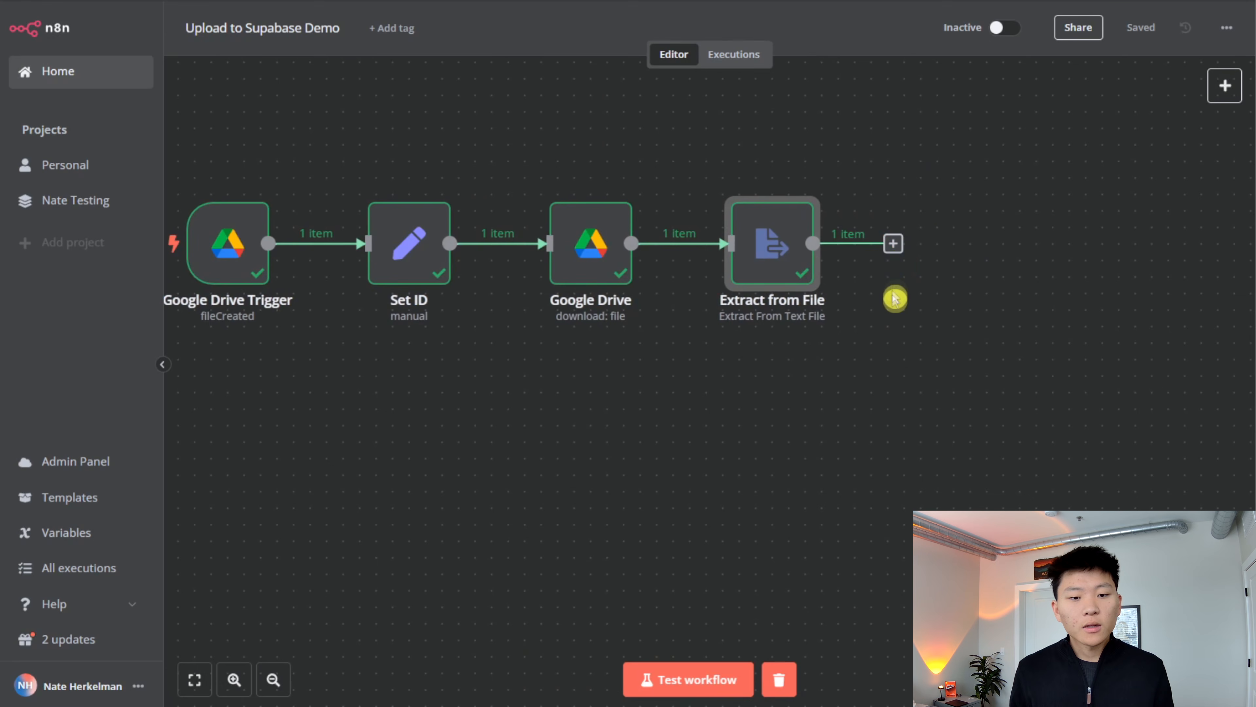
- Add a Supabase Vector Store node with the Add documents to vector store action after Extract from File
{"action": "left_click", "coordinate": [893, 243]}
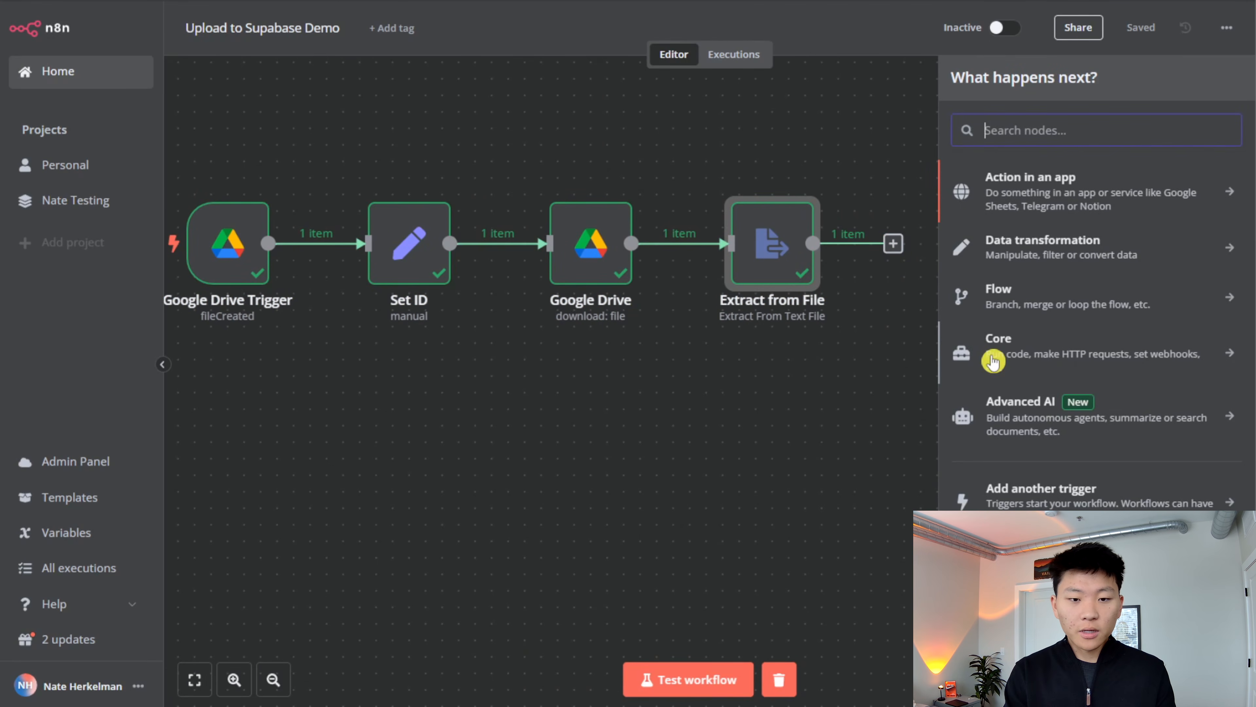
{"action": "type", "text": "sup"}
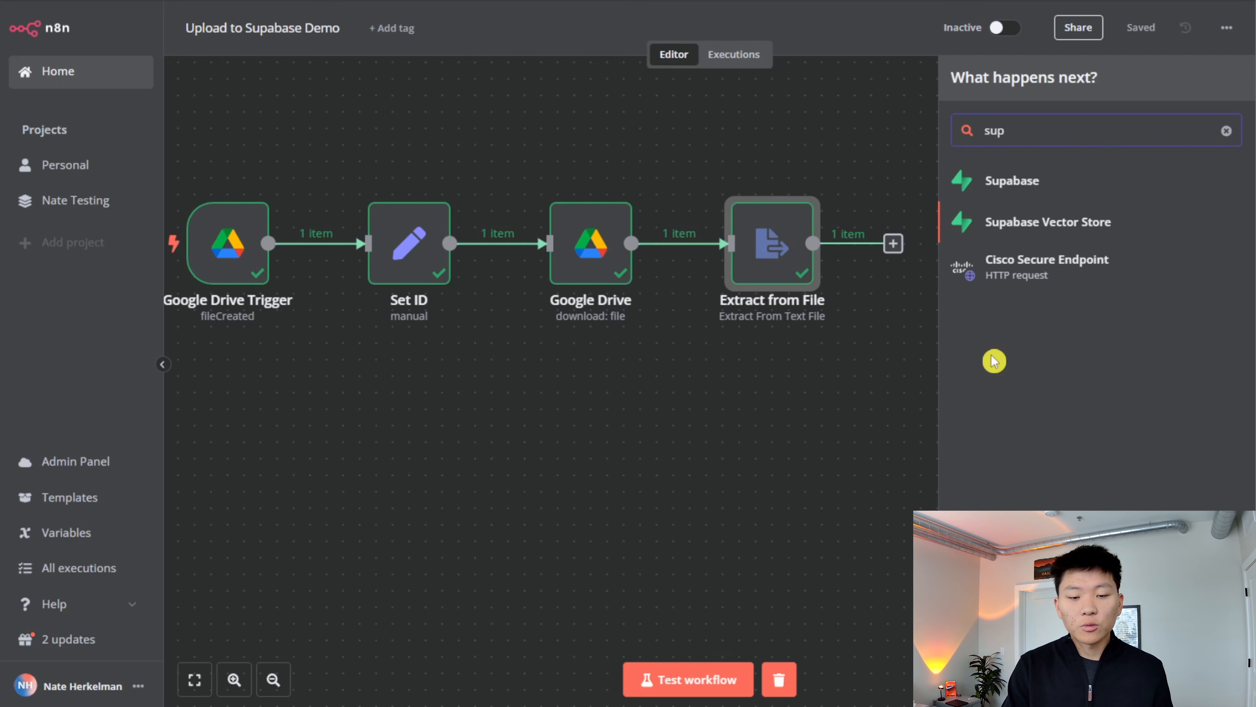
{"action": "key", "text": "Return"}
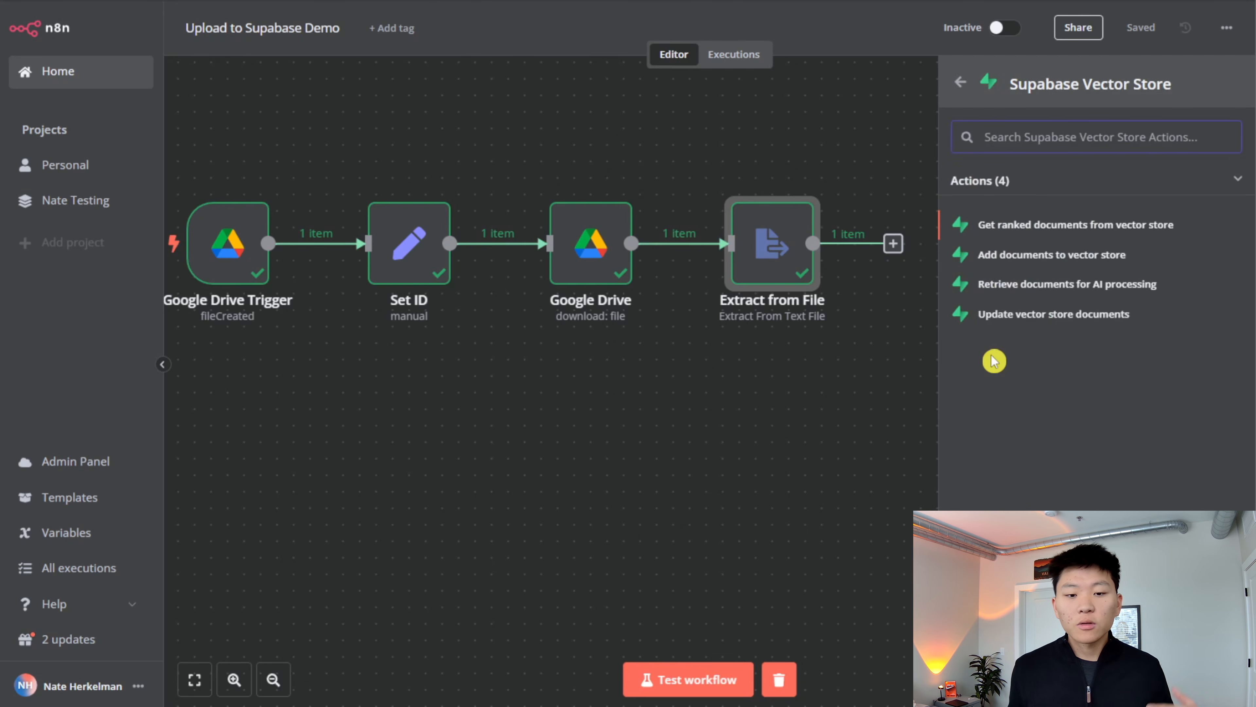
{"action": "left_click", "coordinate": [1103, 256]}
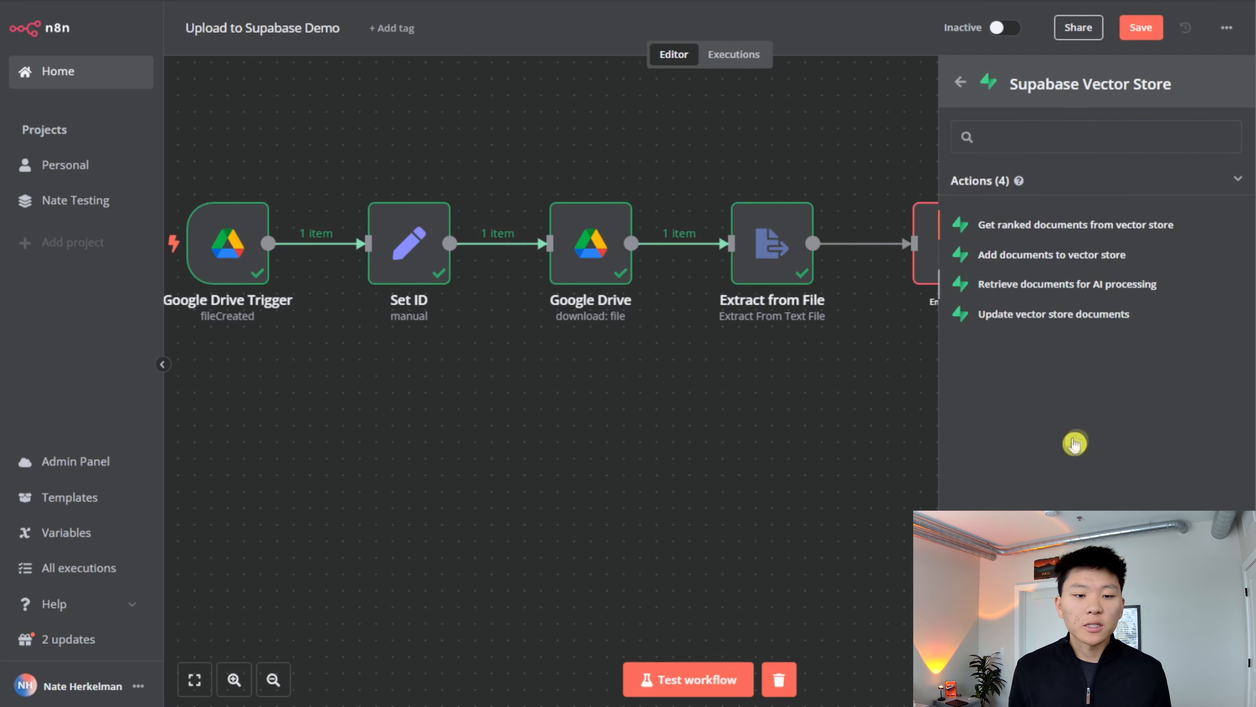
- Connect the Supabase Vector Store node with the demo credential and choose documents as its table
{"action": "left_click", "coordinate": [742, 133]}
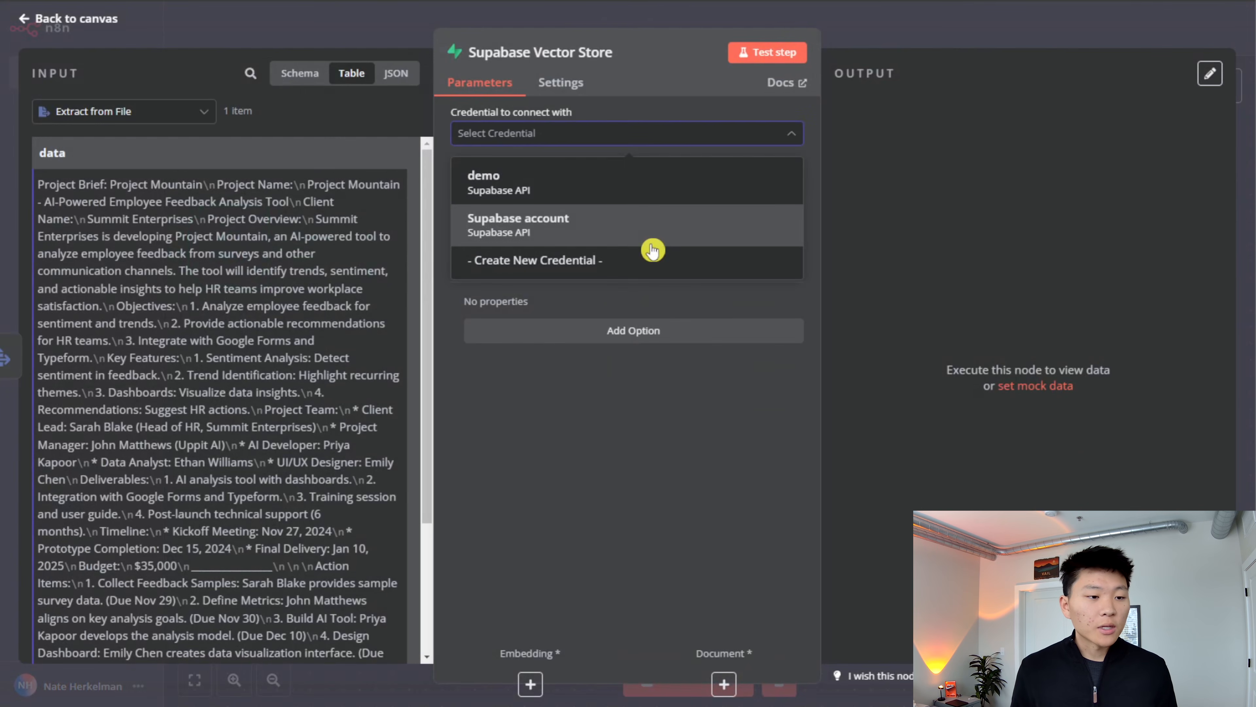
{"action": "left_click", "coordinate": [677, 194]}
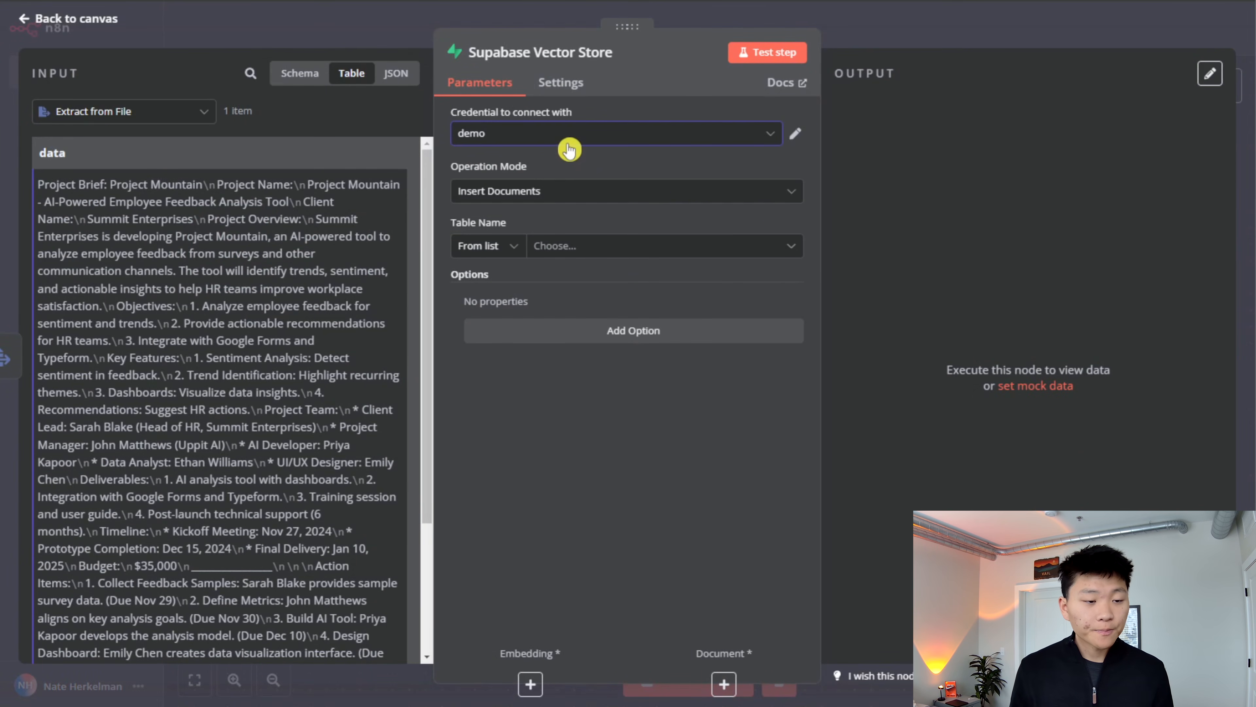
{"action": "left_click", "coordinate": [772, 253]}
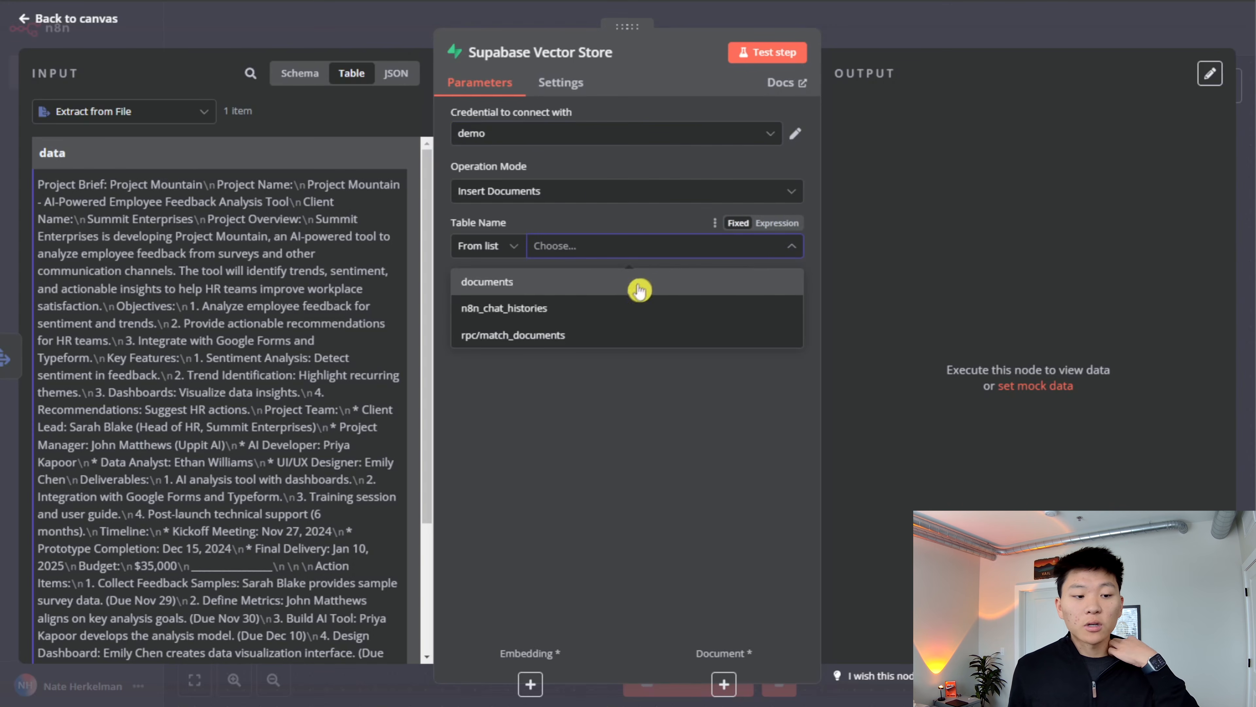
{"action": "left_click", "coordinate": [666, 289]}
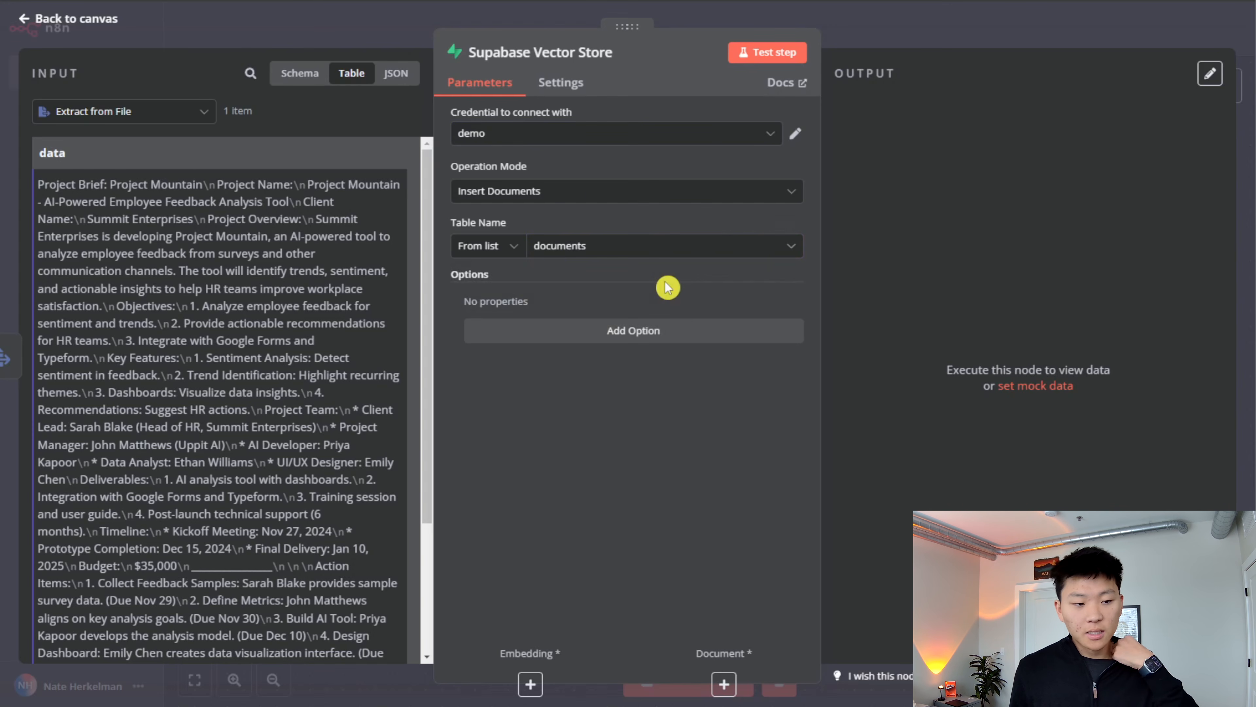
- Add the Query Name option with match_documents to the Supabase Vector Store node and return to the canvas
{"action": "left_click", "coordinate": [685, 336]}
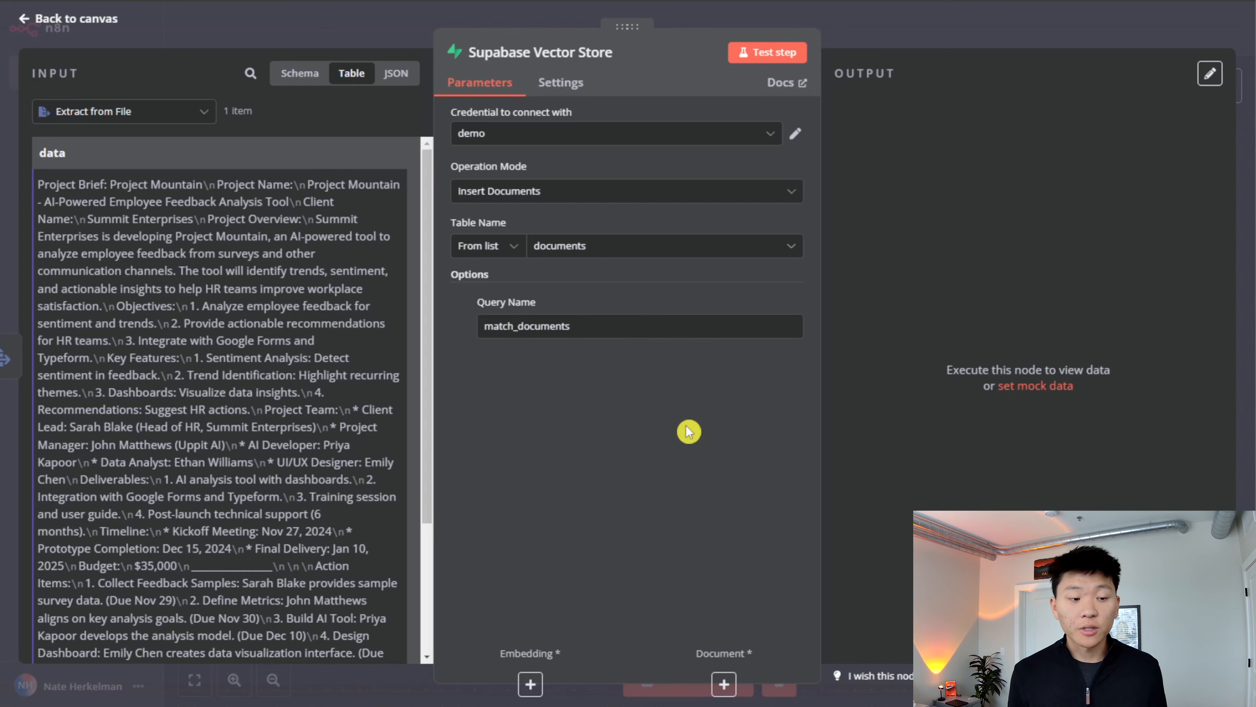
{"action": "left_click", "coordinate": [949, 50]}
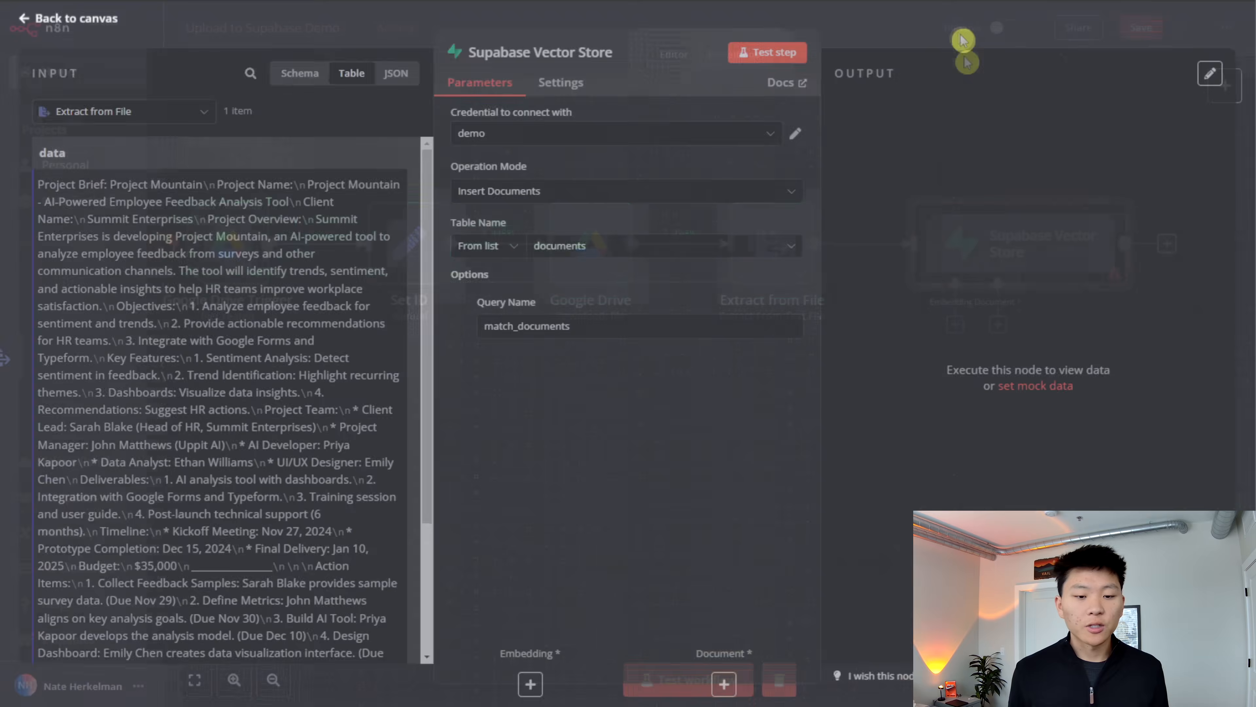
{"action": "scroll", "coordinate": [1030, 422], "scroll_direction": "right", "scroll_amount": 5}
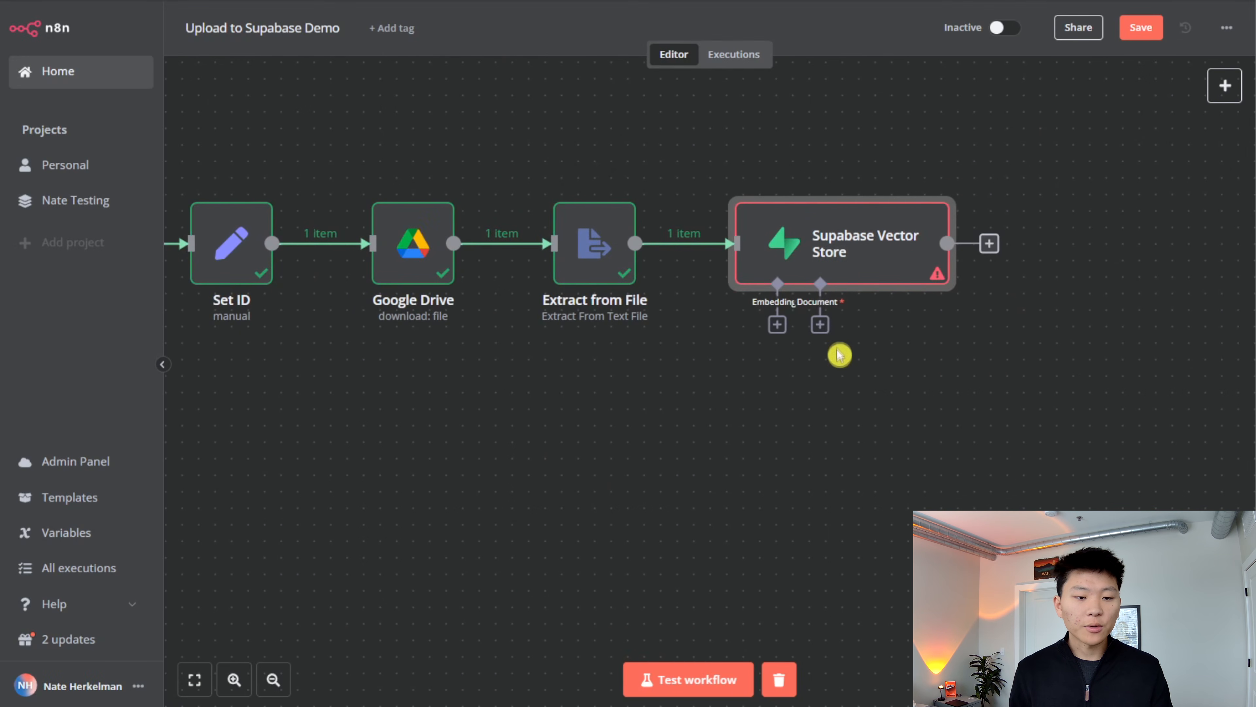
- Attach a Default Data Loader to the Supabase Vector Store's document input and add its Metadata option
{"action": "left_click", "coordinate": [820, 324]}
{"action": "left_click", "coordinate": [1045, 139]}
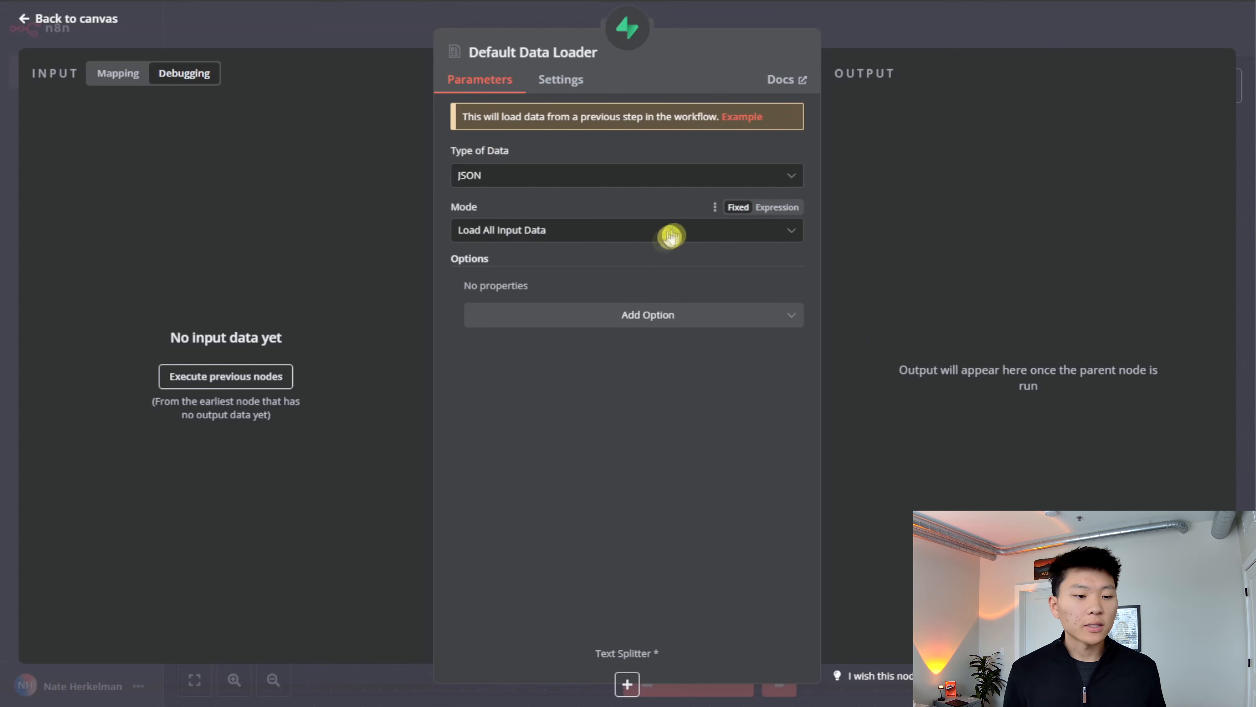
{"action": "left_click", "coordinate": [654, 317]}
{"action": "left_click", "coordinate": [660, 354]}
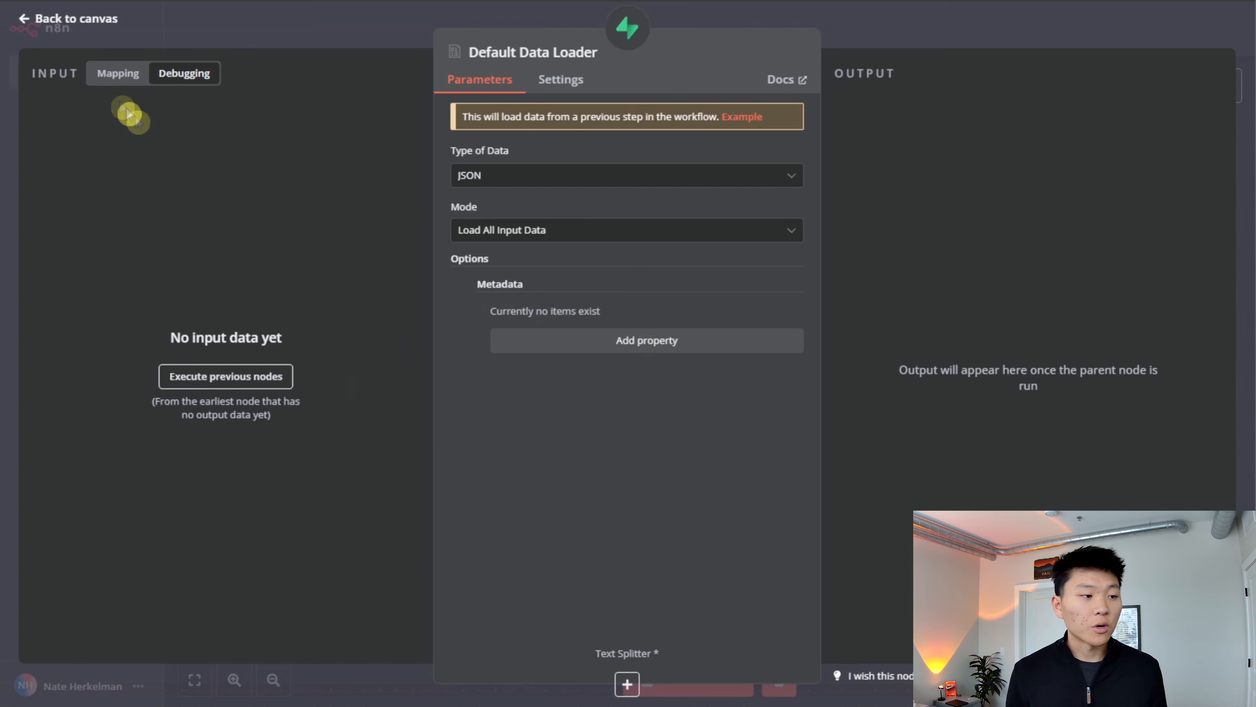
- Add a metadata property named file_id to the Default Data Loader
{"action": "left_click", "coordinate": [119, 73]}
{"action": "left_click", "coordinate": [661, 349]}
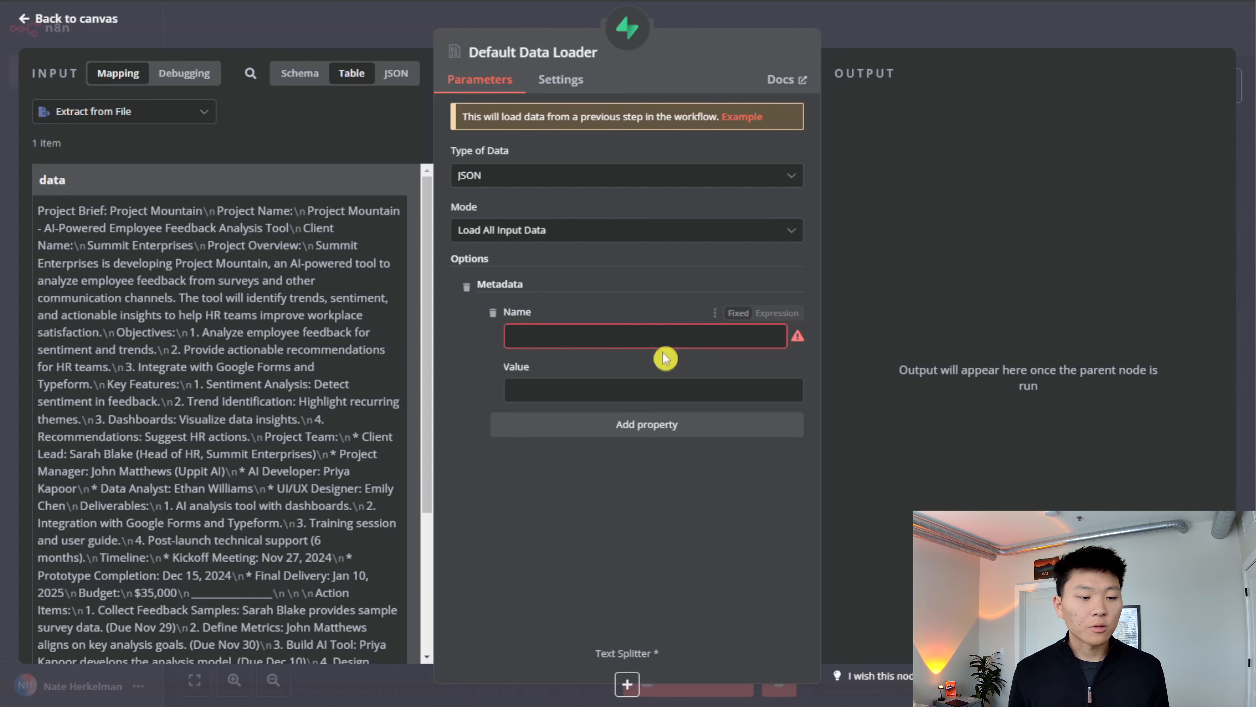
{"action": "left_click", "coordinate": [737, 332]}
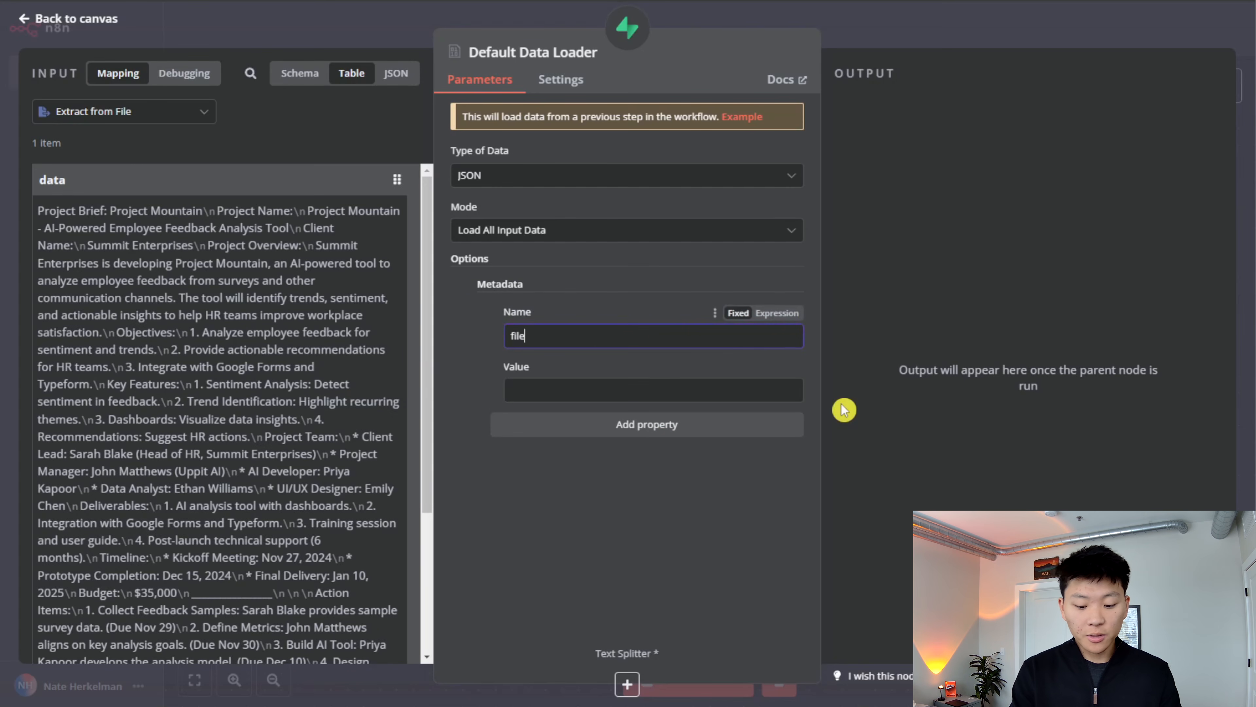
- Try mapping file_id from the Set ID node into the metadata property's value and return to the canvas
{"action": "left_click", "coordinate": [634, 389]}
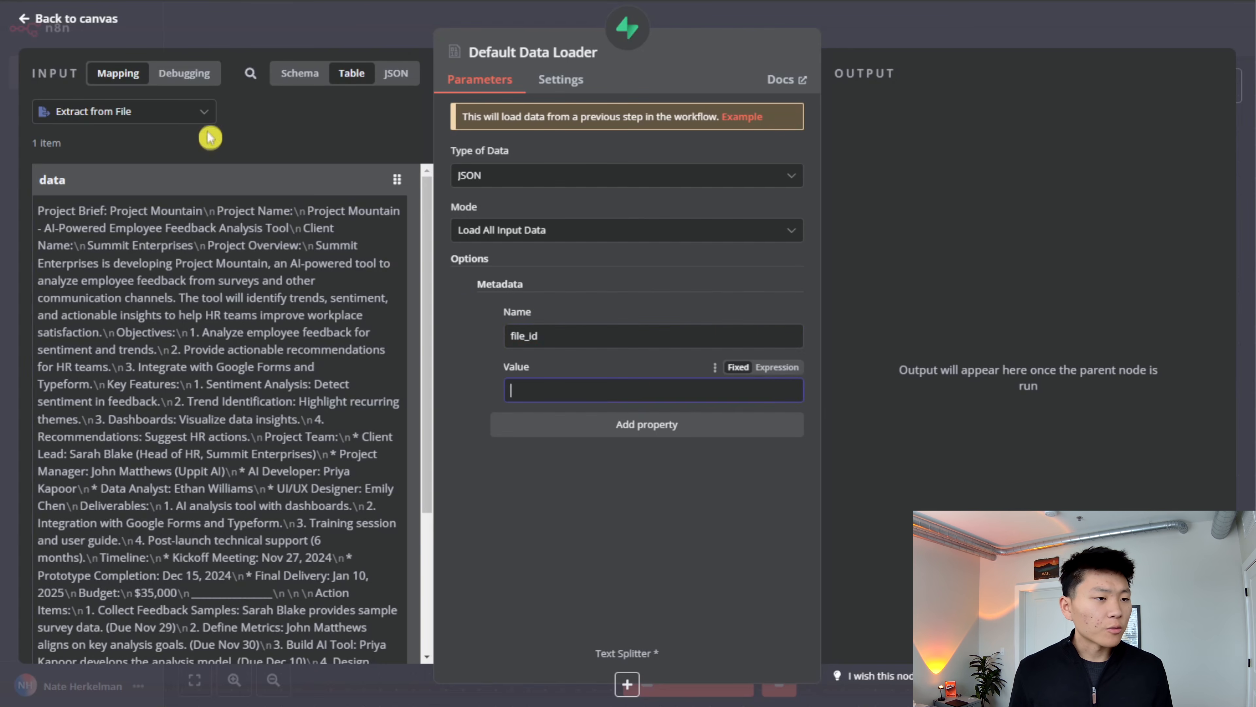
{"action": "left_click", "coordinate": [299, 73]}
{"action": "left_click", "coordinate": [44, 336]}
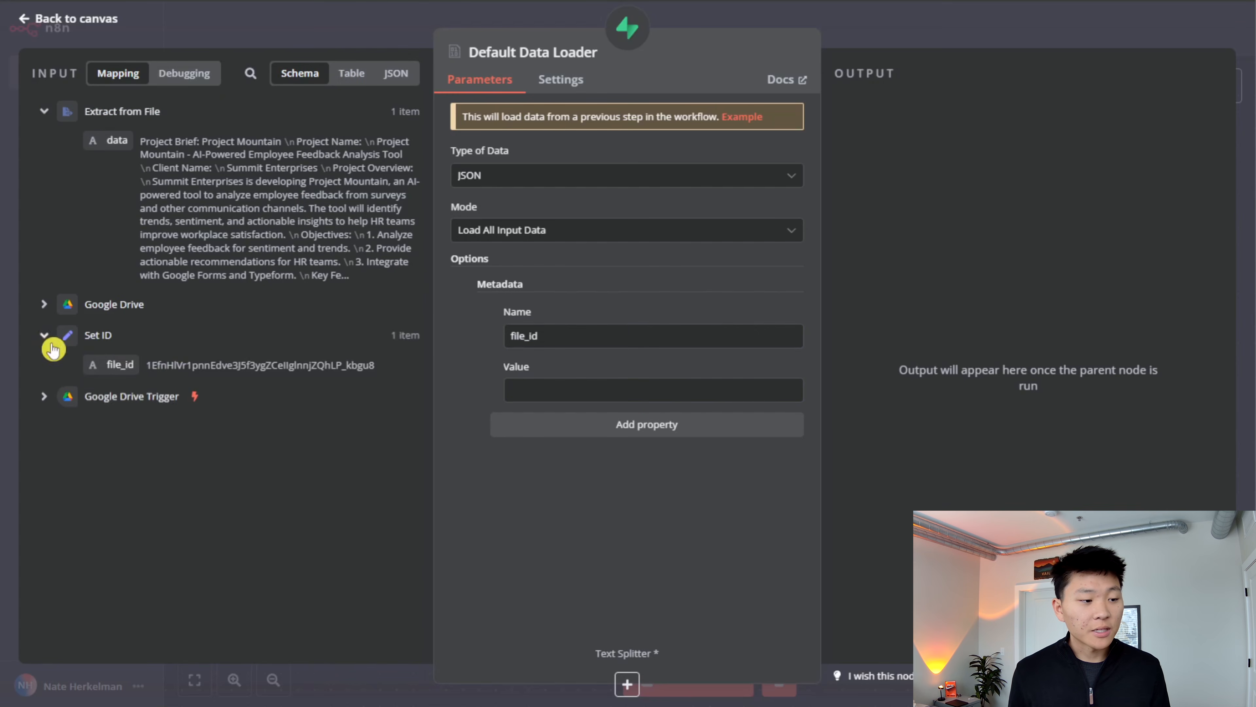
{"action": "left_click_drag", "start_coordinate": [119, 365], "coordinate": [525, 390]}
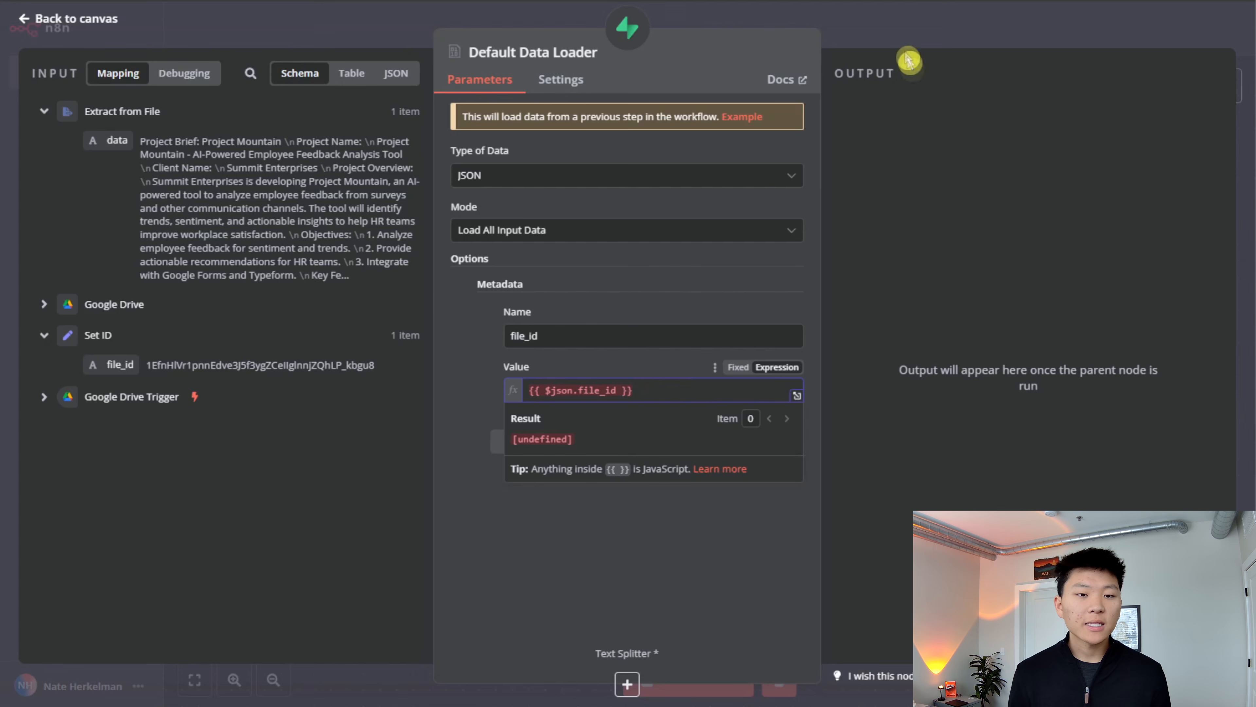
{"action": "left_click", "coordinate": [910, 37]}
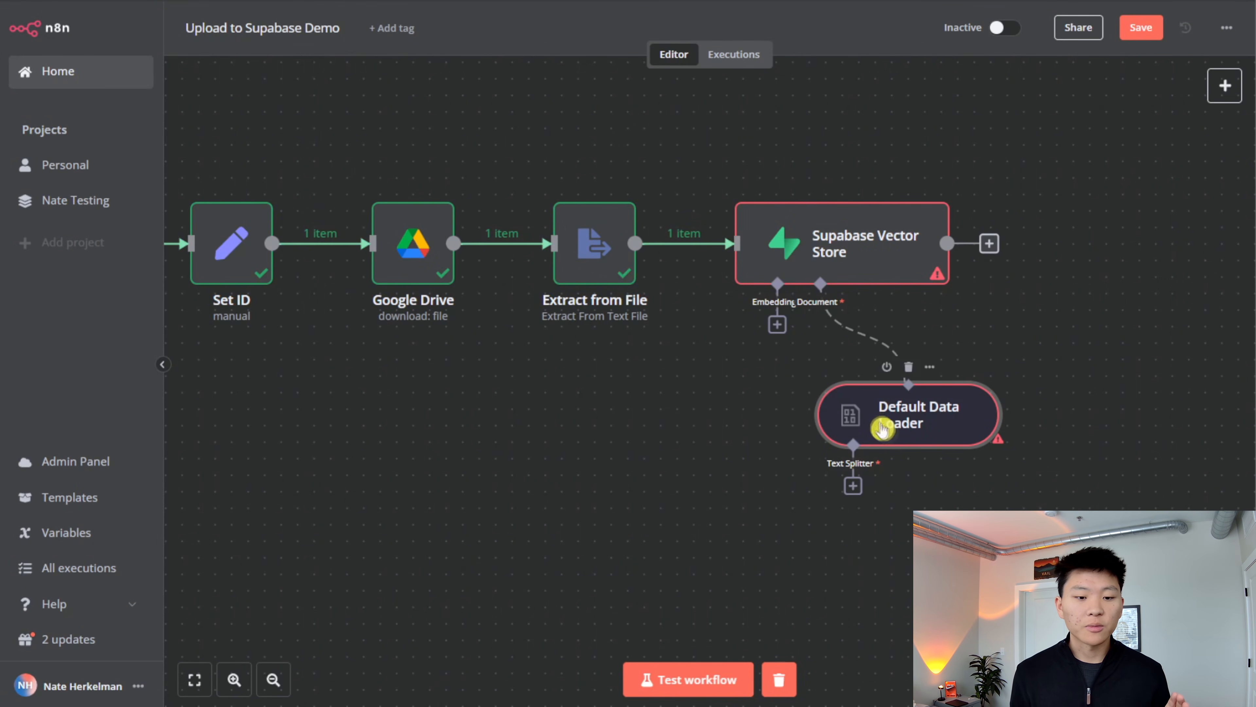
- Examine the output data of the Extract from File node and return to the canvas
{"action": "mouse_move", "coordinate": [581, 195]}
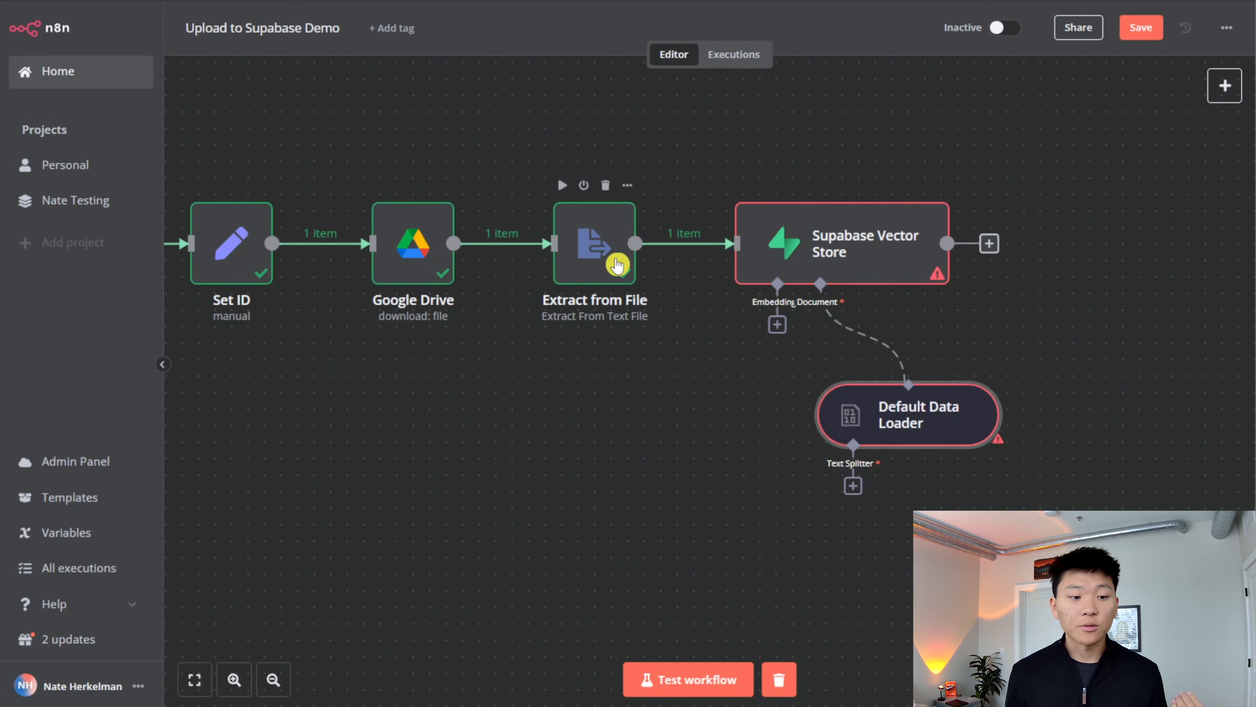
{"action": "double_click", "coordinate": [617, 265]}
{"action": "scroll", "coordinate": [1064, 414], "scroll_direction": "down", "scroll_amount": 3}
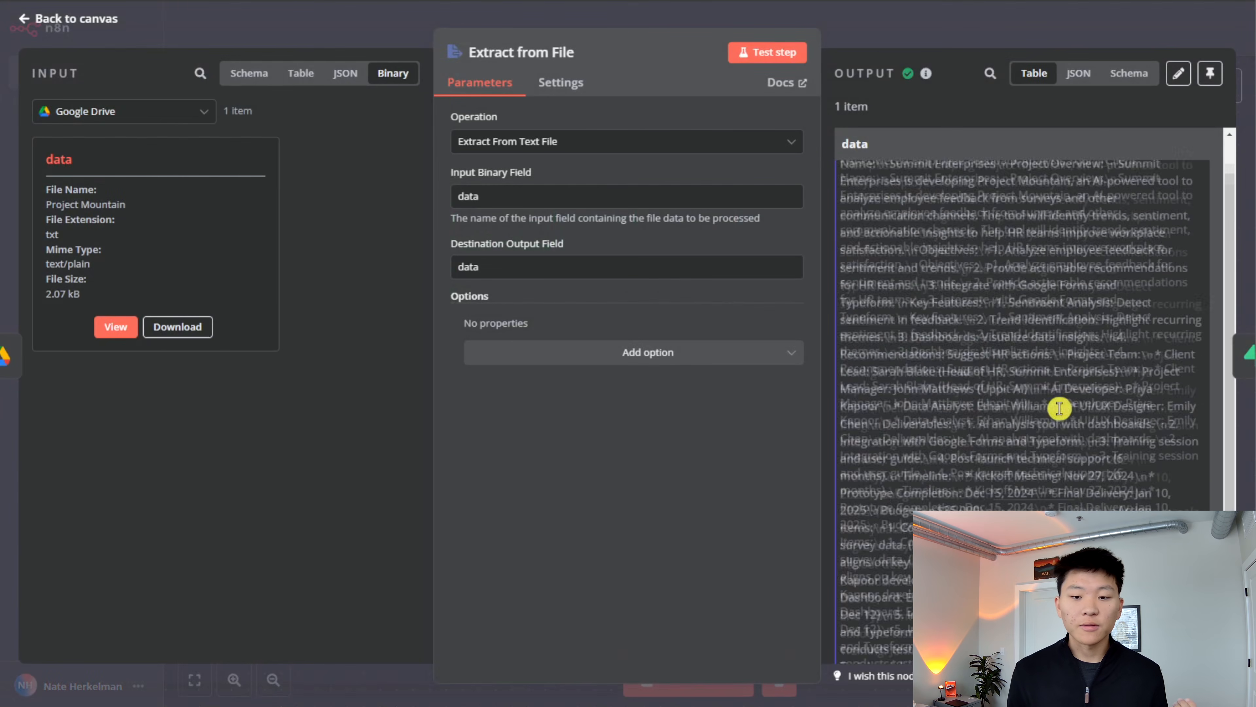
{"action": "scroll", "coordinate": [1064, 413], "scroll_direction": "up", "scroll_amount": 5}
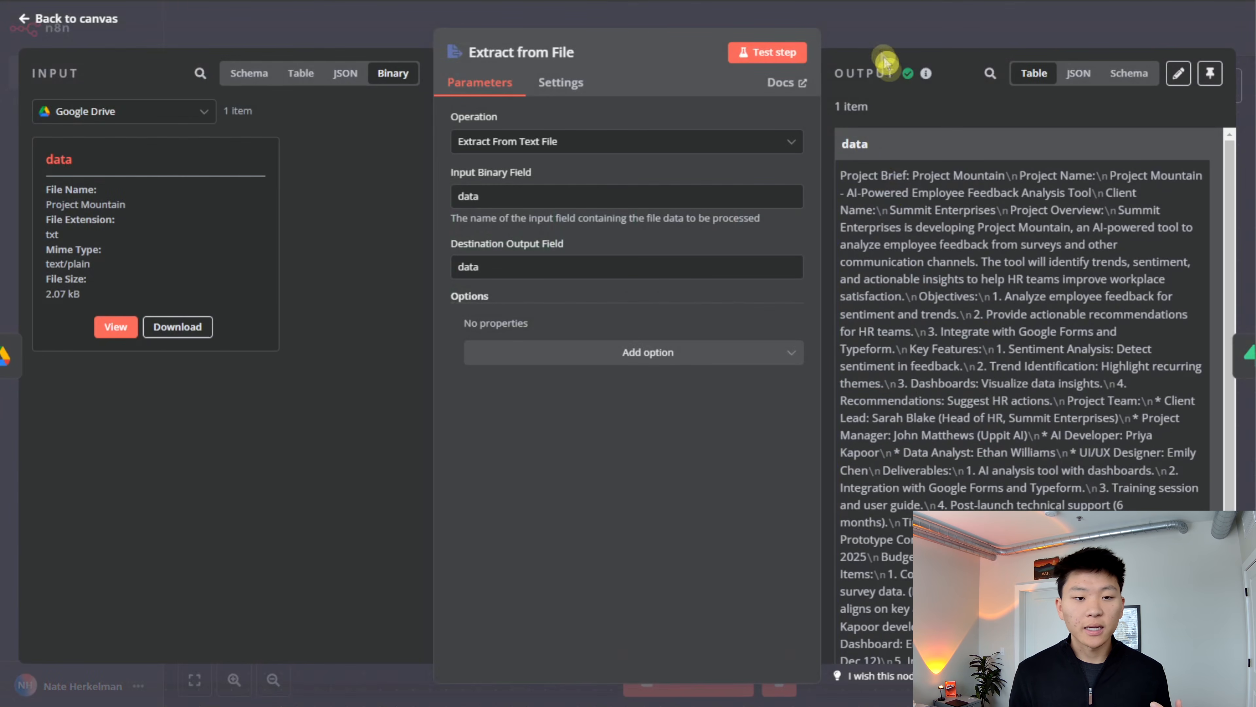
{"action": "left_click", "coordinate": [920, 42]}
- Try the expression {{ $json.data }} as the Default Data Loader's file_id metadata value and return to the canvas
{"action": "double_click", "coordinate": [914, 412]}
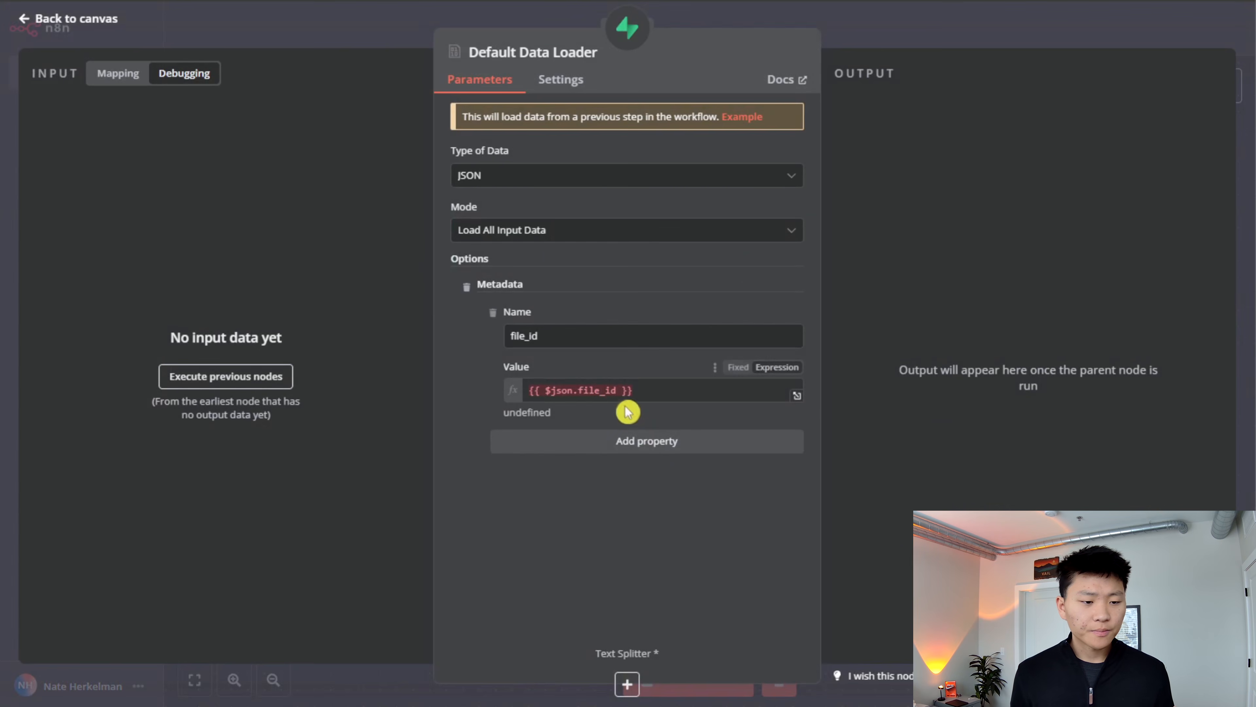
{"action": "left_click", "coordinate": [614, 391]}
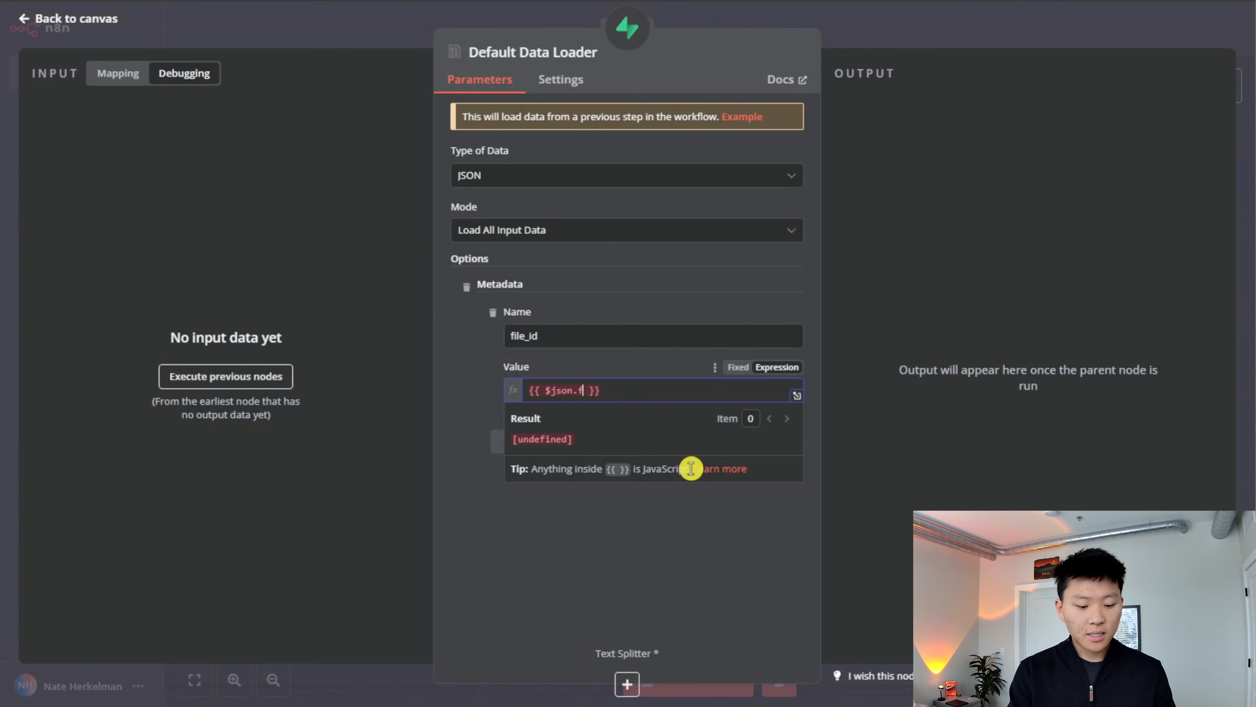
{"action": "key", "text": "BackSpace"}
{"action": "type", "text": "data"}
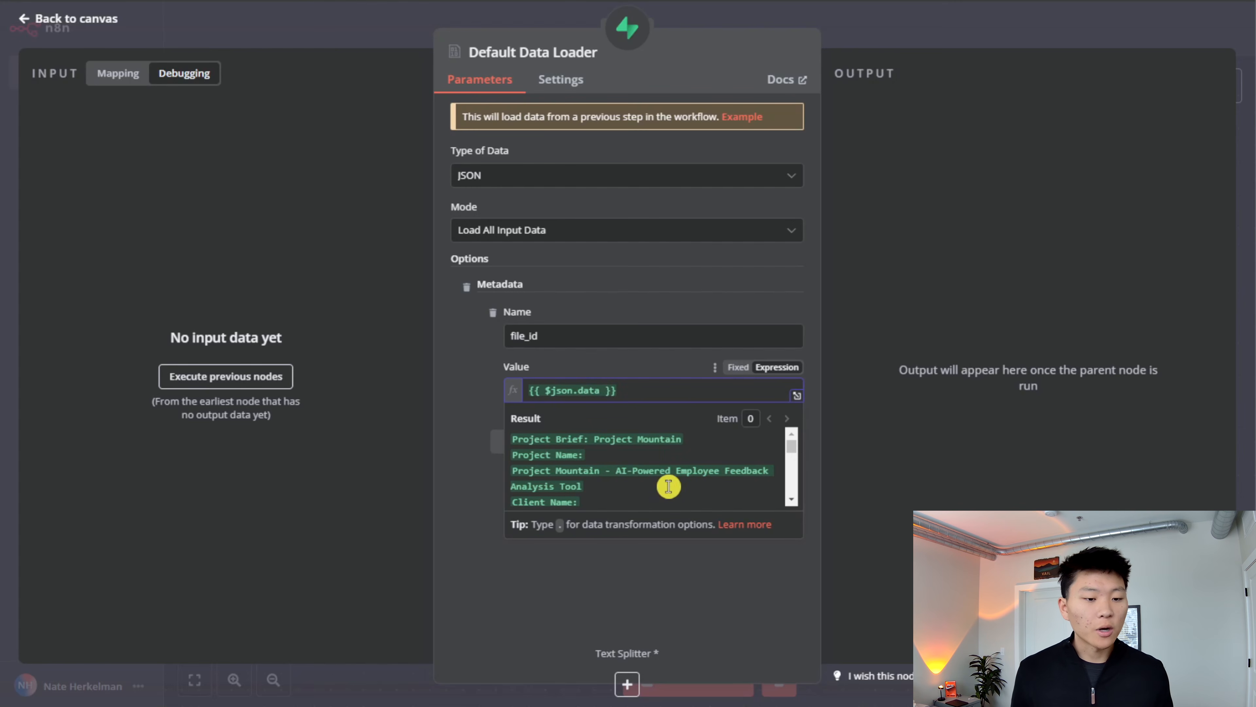
{"action": "key", "text": "ctrl+a"}
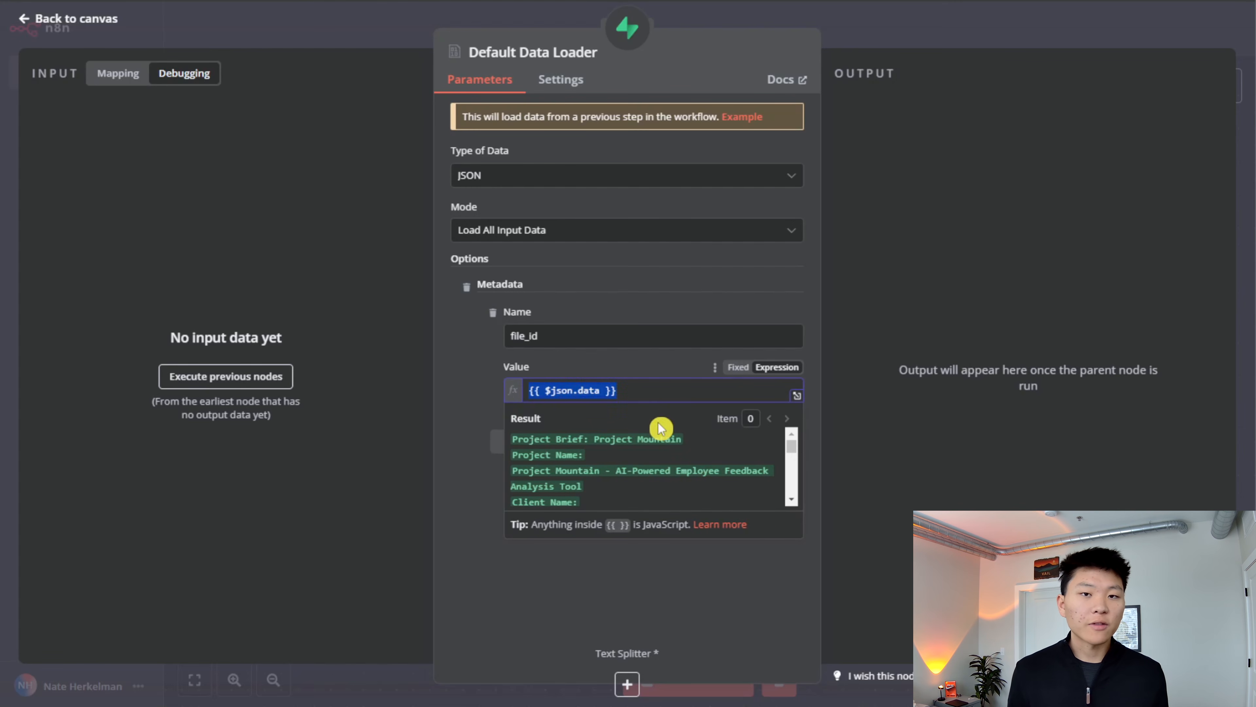
{"action": "left_click", "coordinate": [900, 45]}
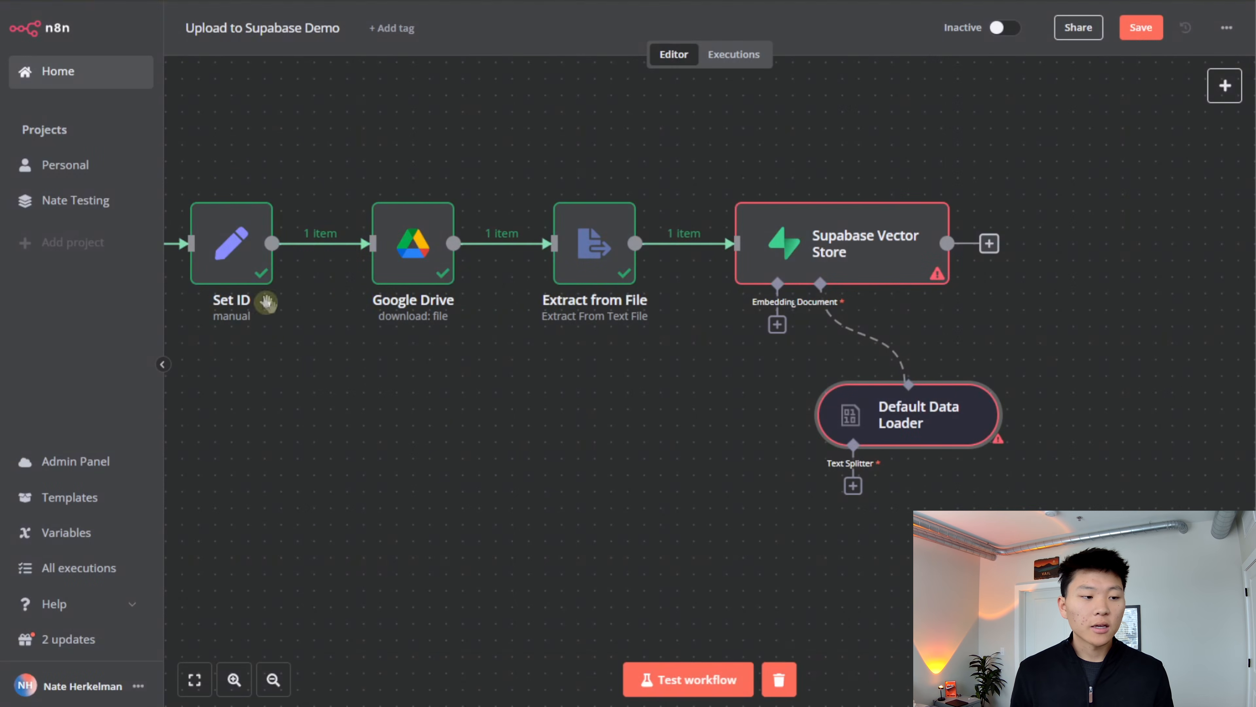
- Check the Set ID node's output and try mapping its file_id into the Default Data Loader's metadata value again
{"action": "double_click", "coordinate": [205, 270]}
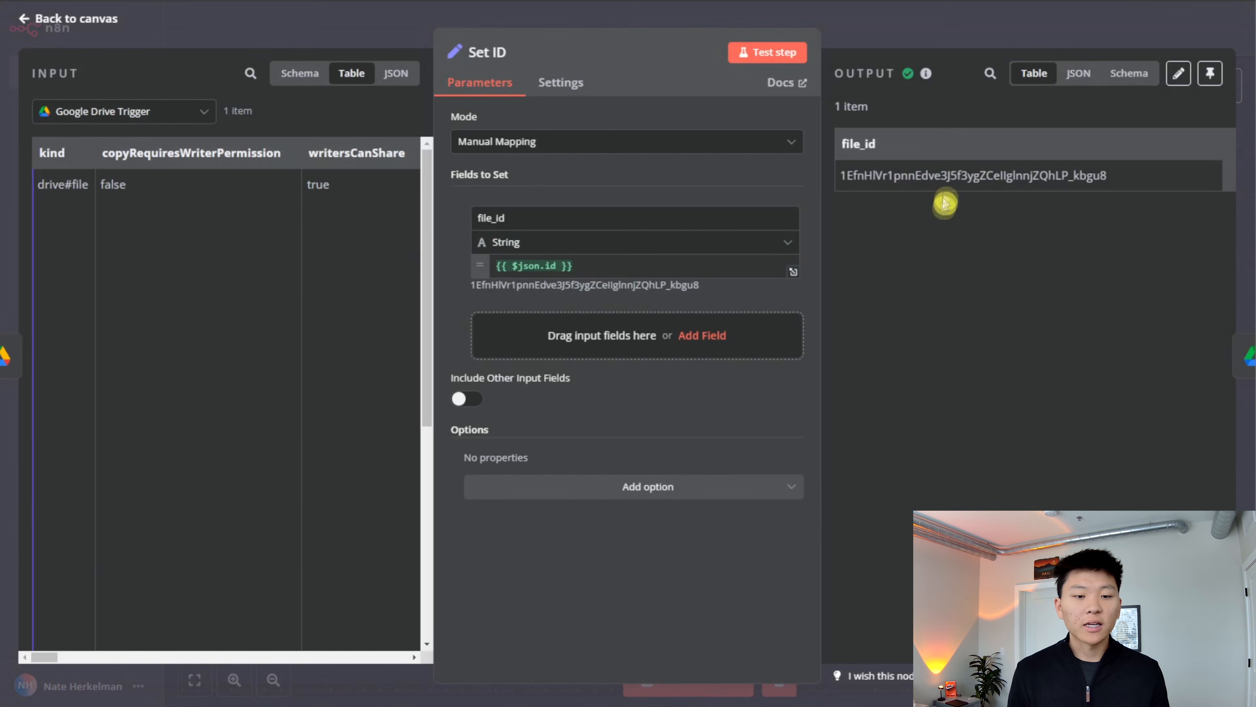
{"action": "left_click", "coordinate": [945, 39]}
{"action": "double_click", "coordinate": [910, 434]}
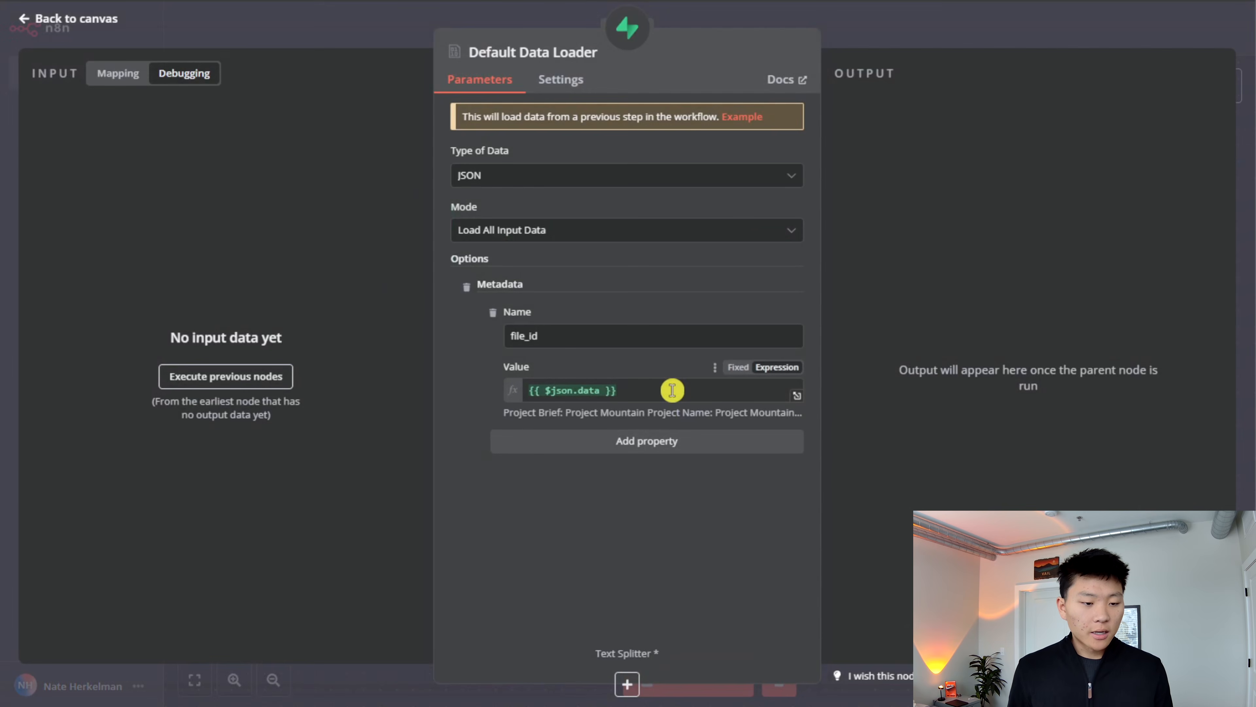
{"action": "left_click", "coordinate": [118, 75]}
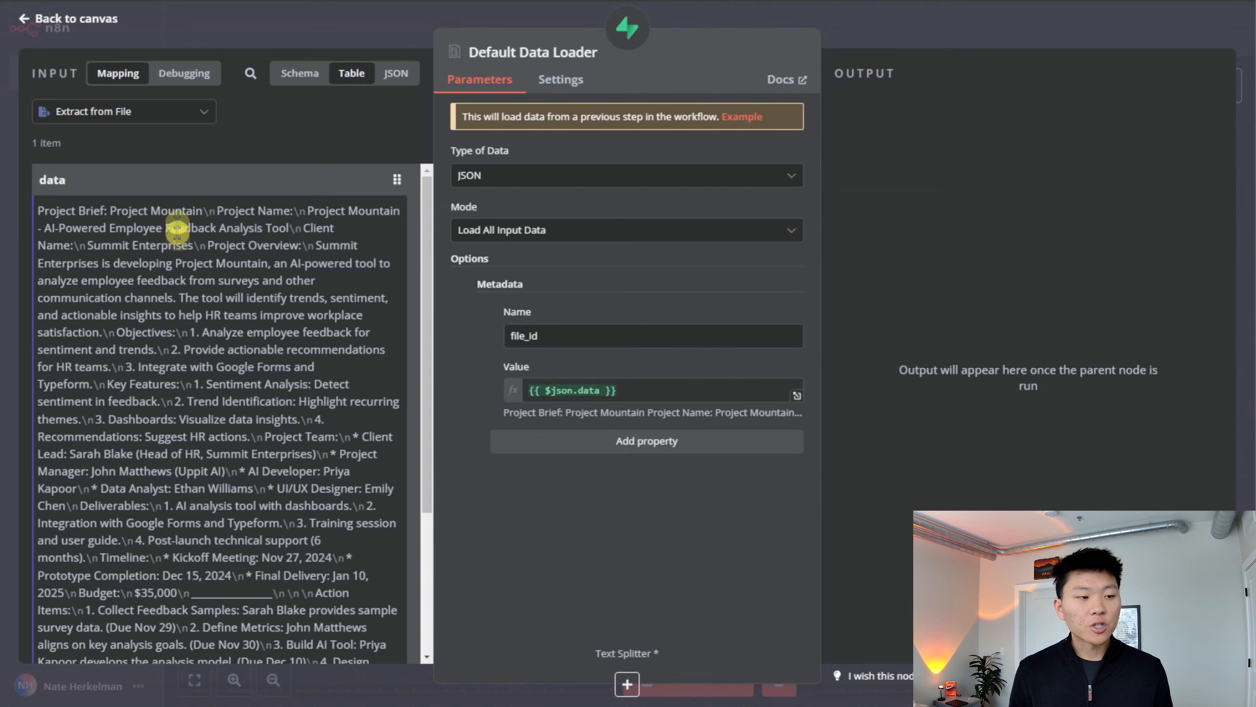
{"action": "left_click", "coordinate": [310, 82]}
{"action": "left_click", "coordinate": [65, 341]}
{"action": "left_click_drag", "start_coordinate": [120, 365], "coordinate": [754, 396]}
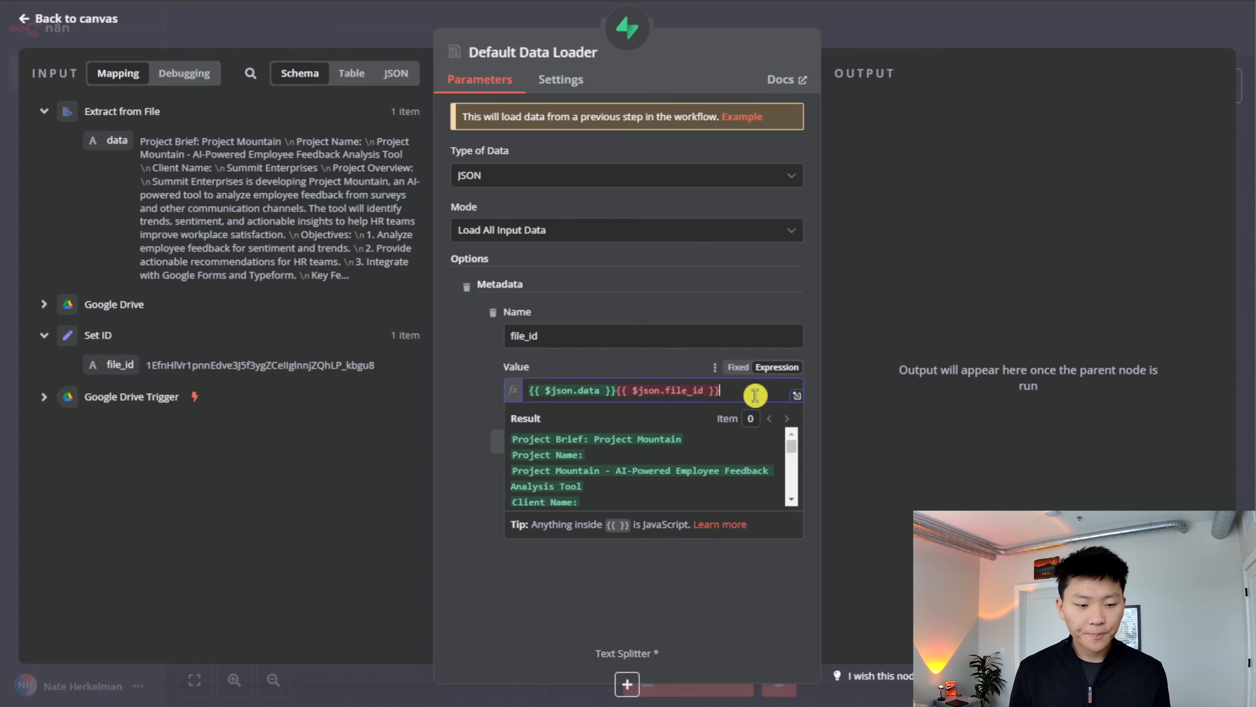
- Replace the file_id metadata value with the expression {{ $('Set ID').item.json.file_id }} and return to the canvas
{"action": "key", "text": "ctrl+a"}
{"action": "key", "text": "BackSpace"}
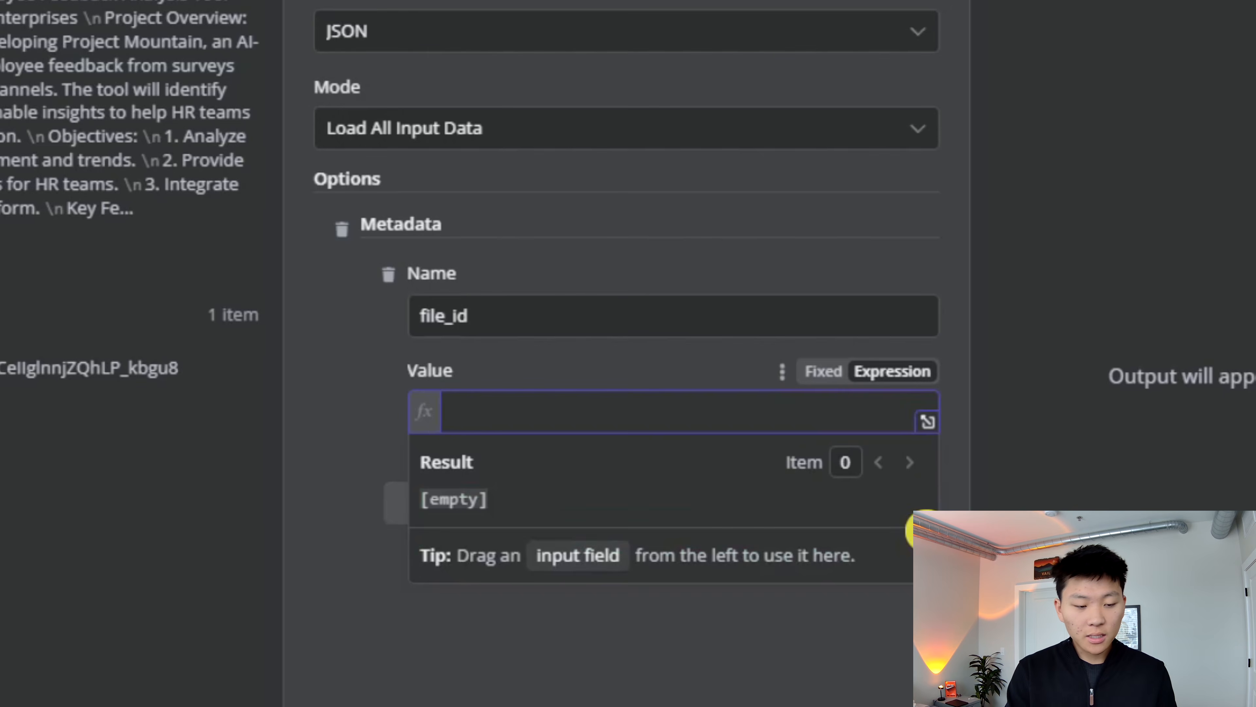
{"action": "type", "text": "{{"}
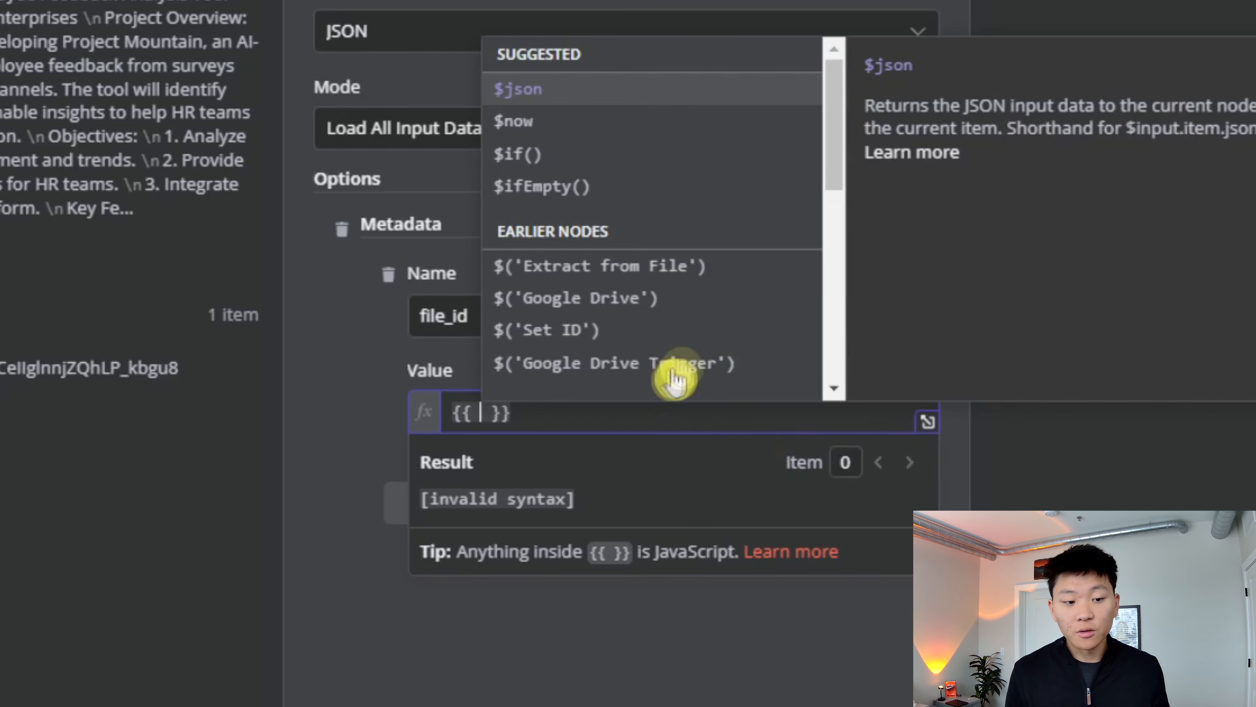
{"action": "left_click", "coordinate": [621, 335]}
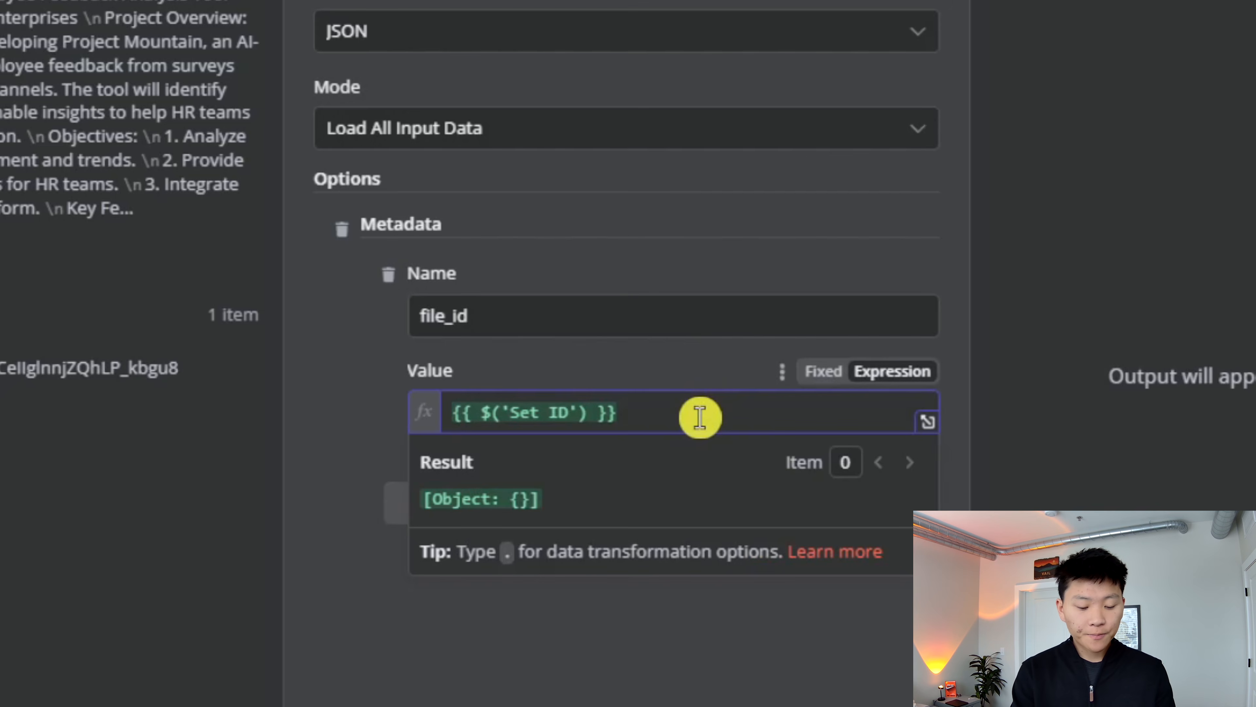
{"action": "type", "text": ".json"}
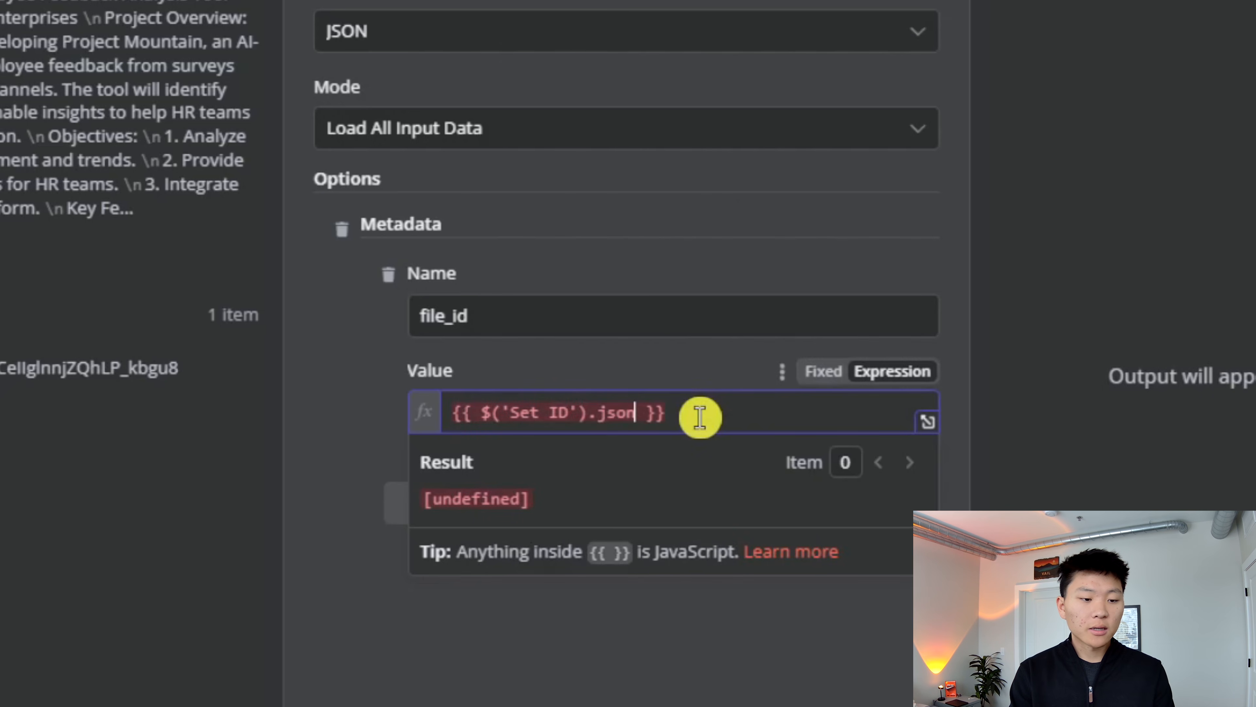
{"action": "type", "text": "item.json"}
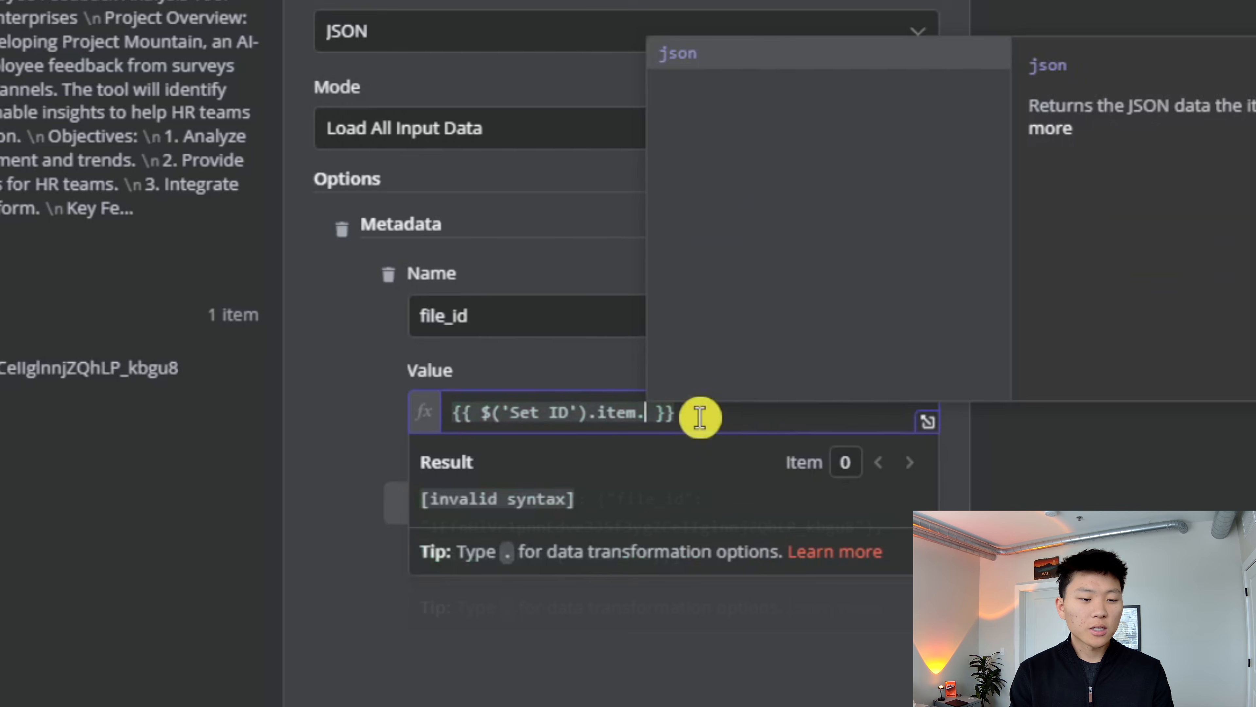
{"action": "type", "text": ".di"}
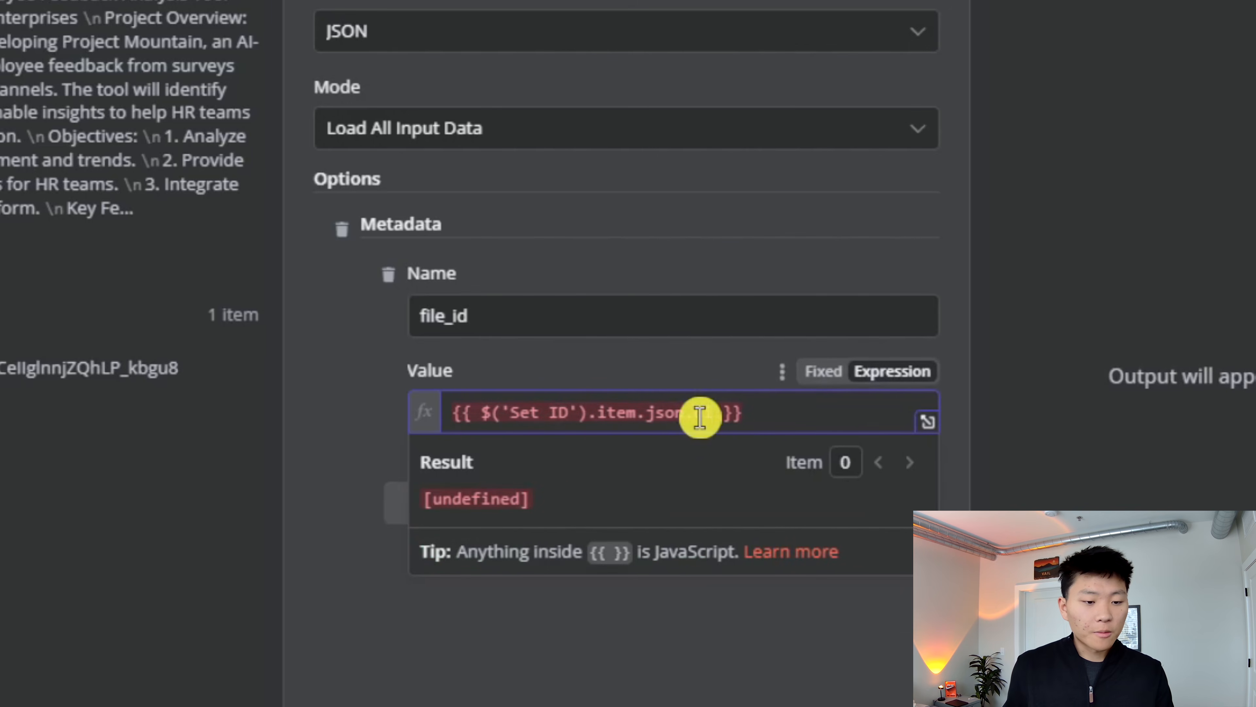
{"action": "key", "text": "BackSpace"}
{"action": "type", "text": ".file"}
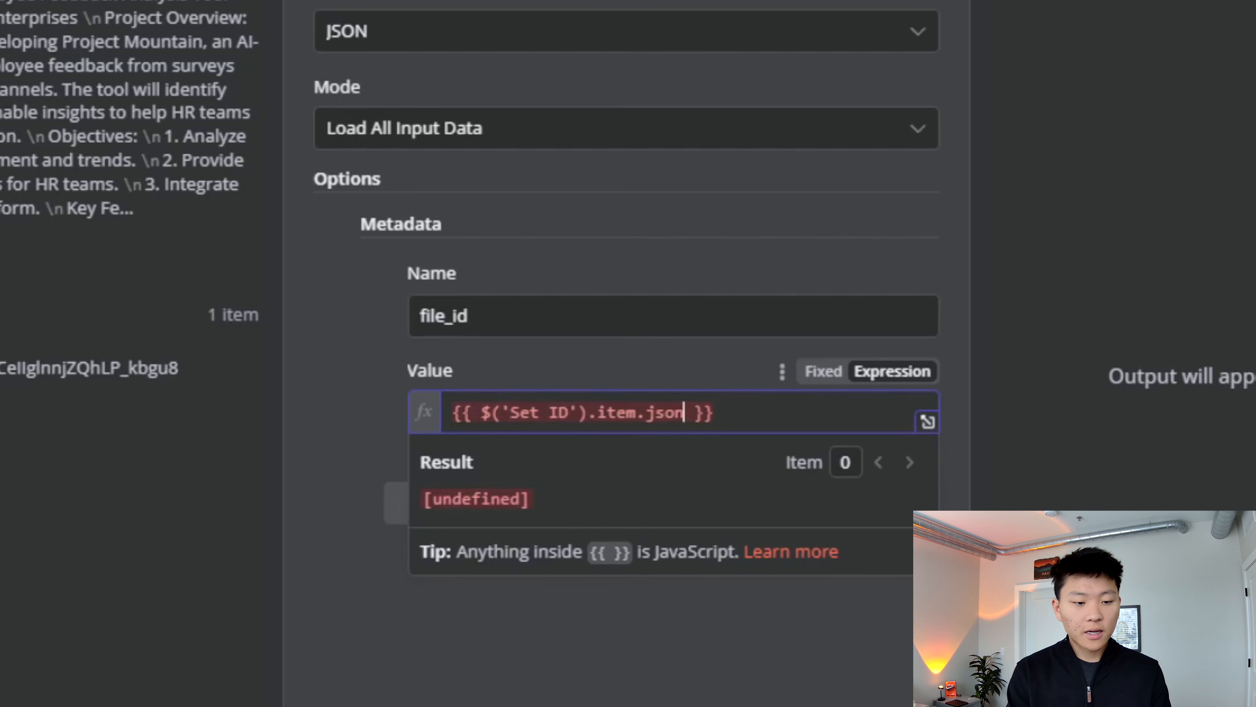
{"action": "type", "text": "_id"}
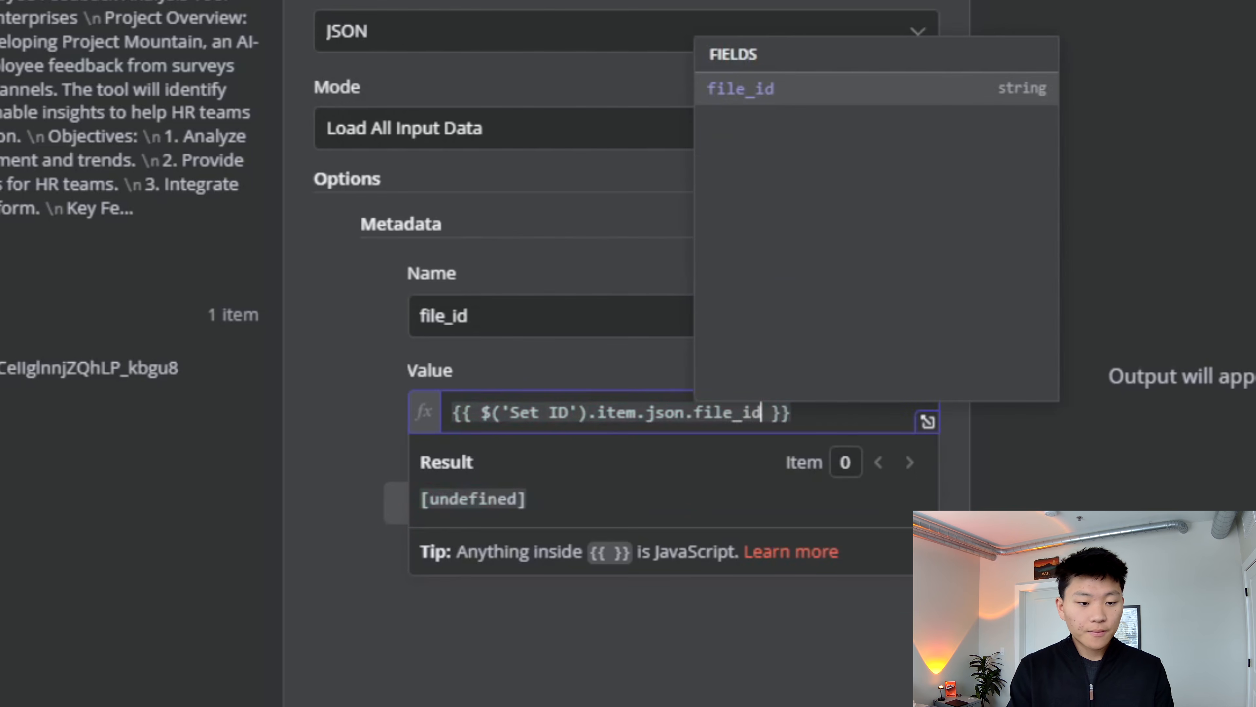
{"action": "left_click", "coordinate": [743, 627]}
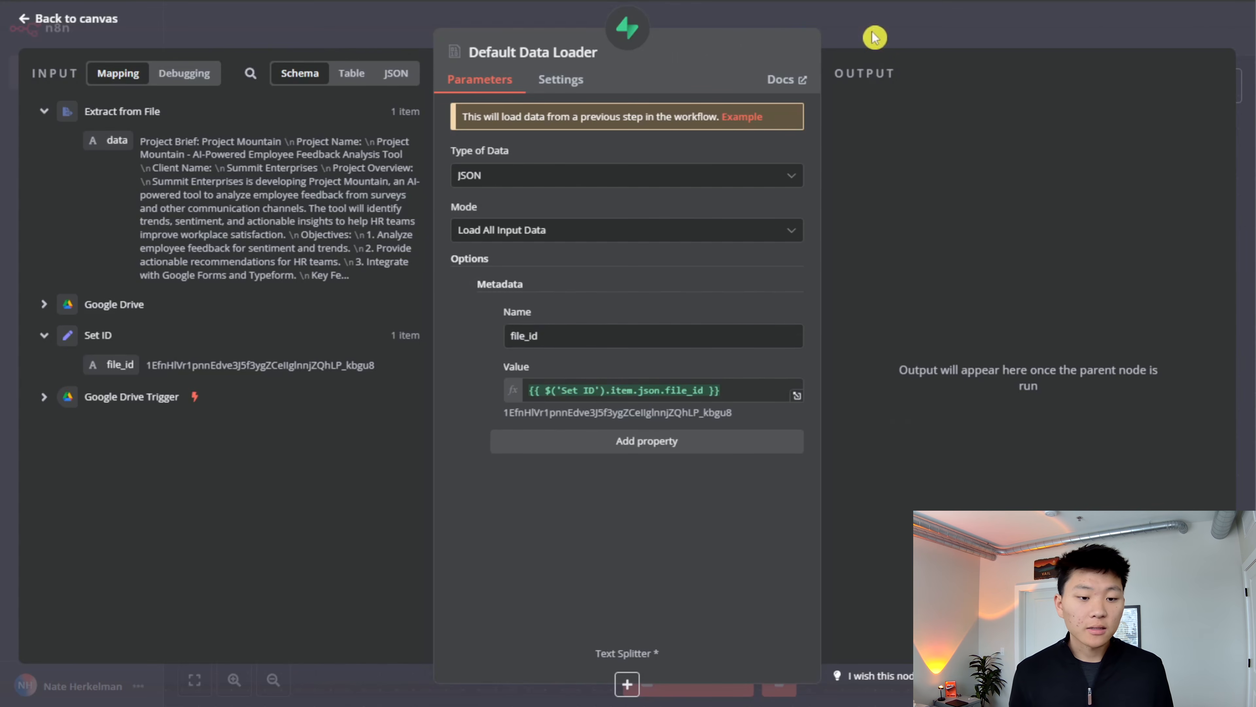
{"action": "left_click", "coordinate": [877, 42]}
- Attach a Recursive Character Text Splitter with its default settings to the Default Data Loader and return to the canvas
{"action": "scroll", "coordinate": [851, 377], "scroll_direction": "up", "scroll_amount": 1}
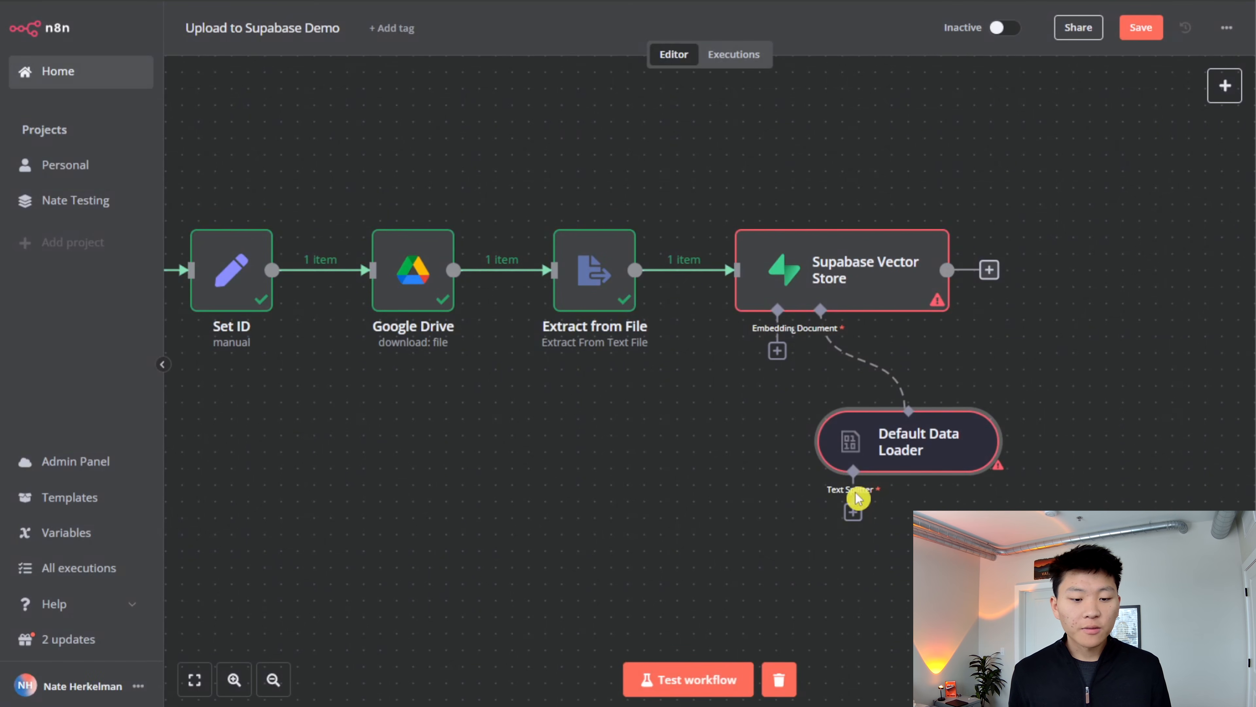
{"action": "left_click", "coordinate": [853, 511]}
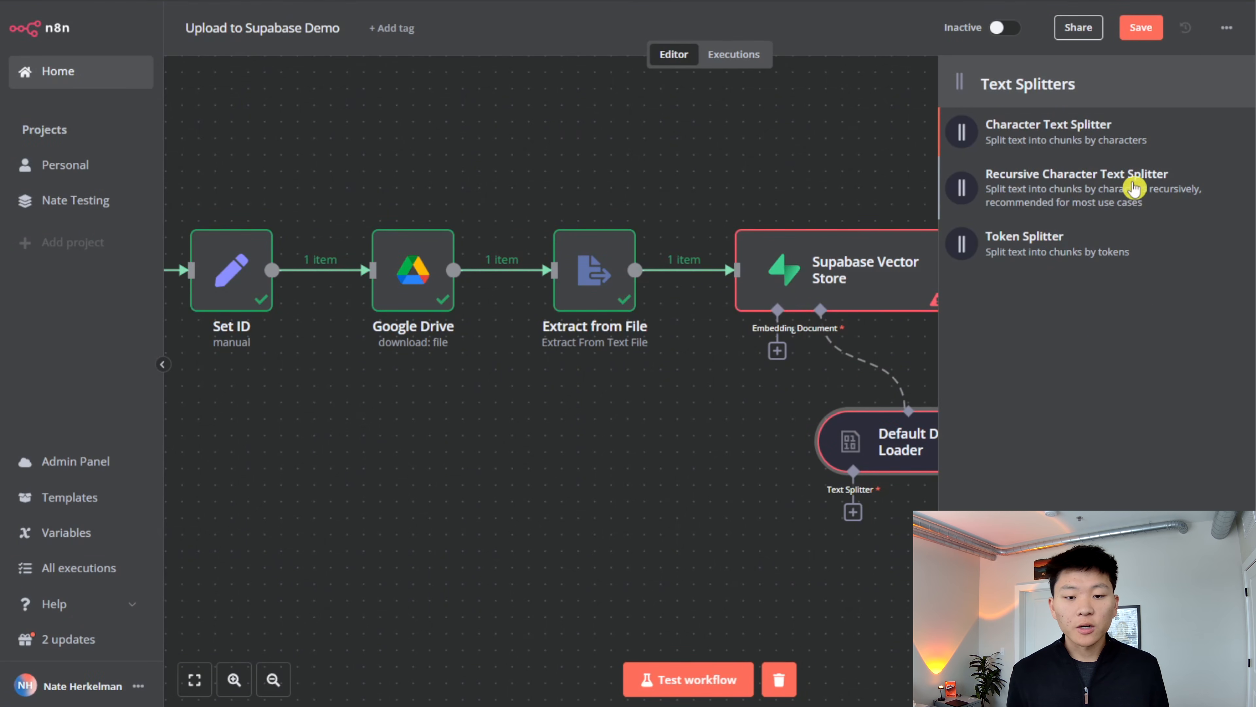
{"action": "left_click", "coordinate": [1132, 198]}
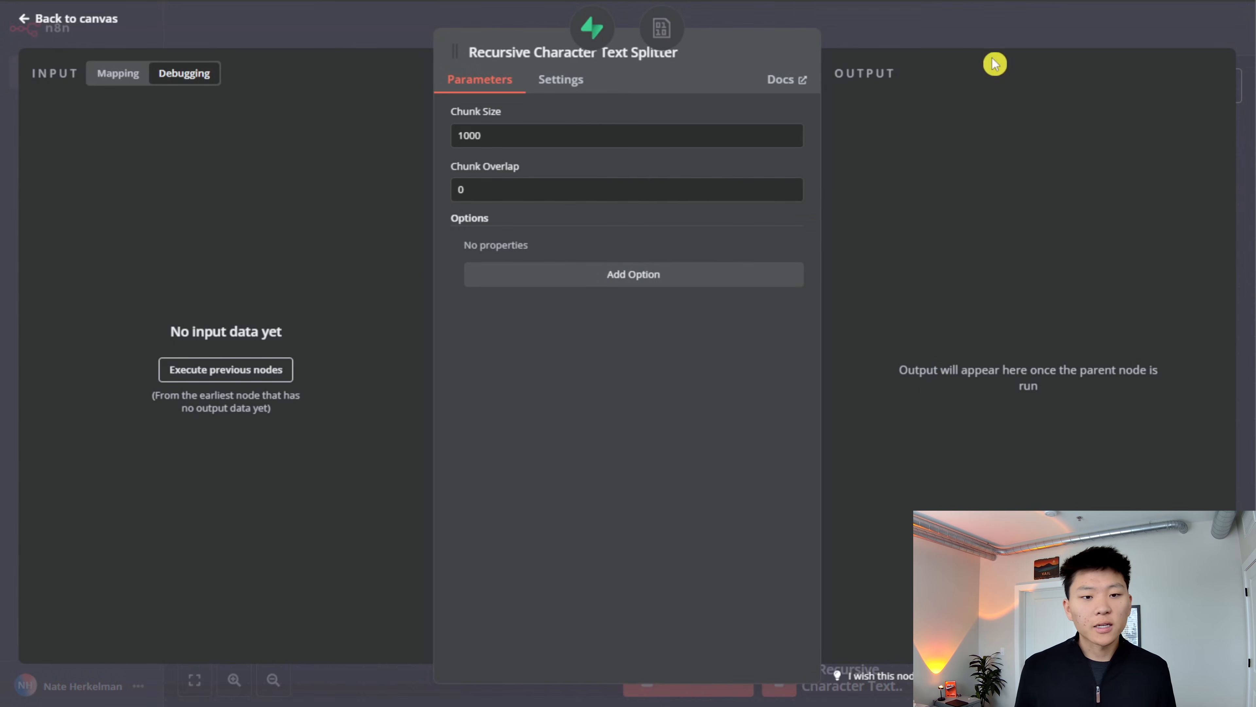
{"action": "key", "text": "Escape"}
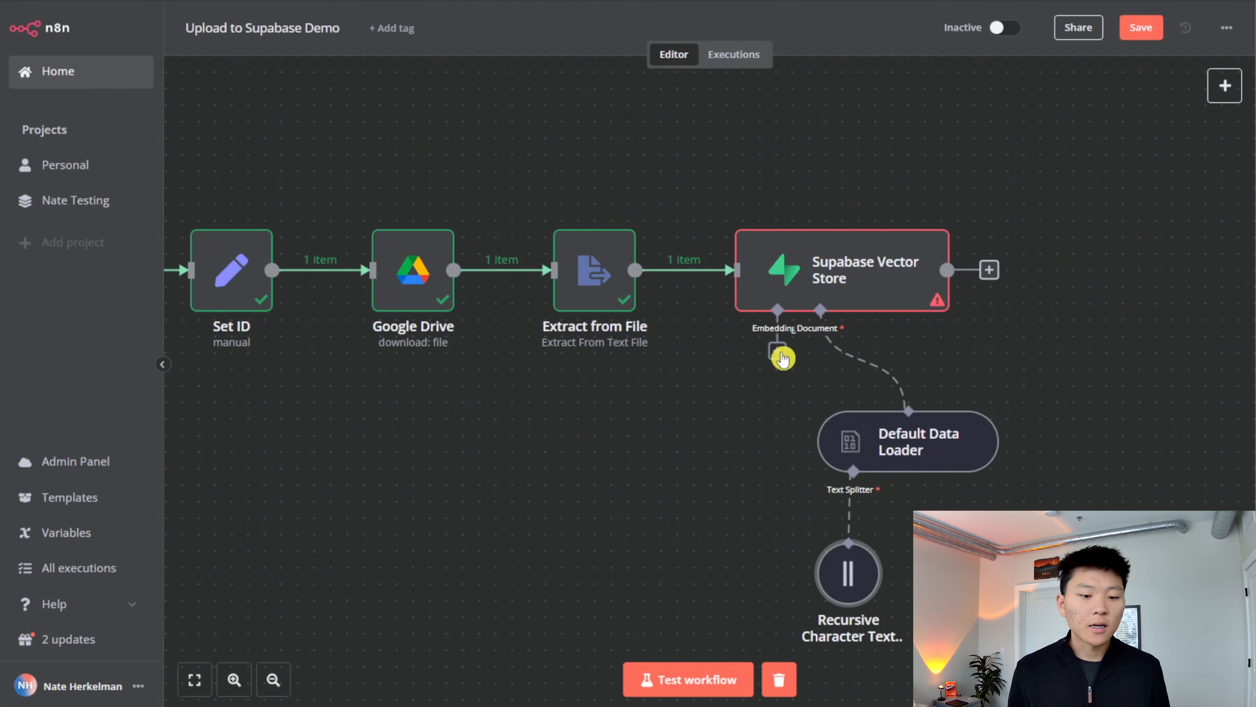
- Attach an Embeddings OpenAI node to the Supabase Vector Store's embedding input
{"action": "left_click", "coordinate": [781, 355]}
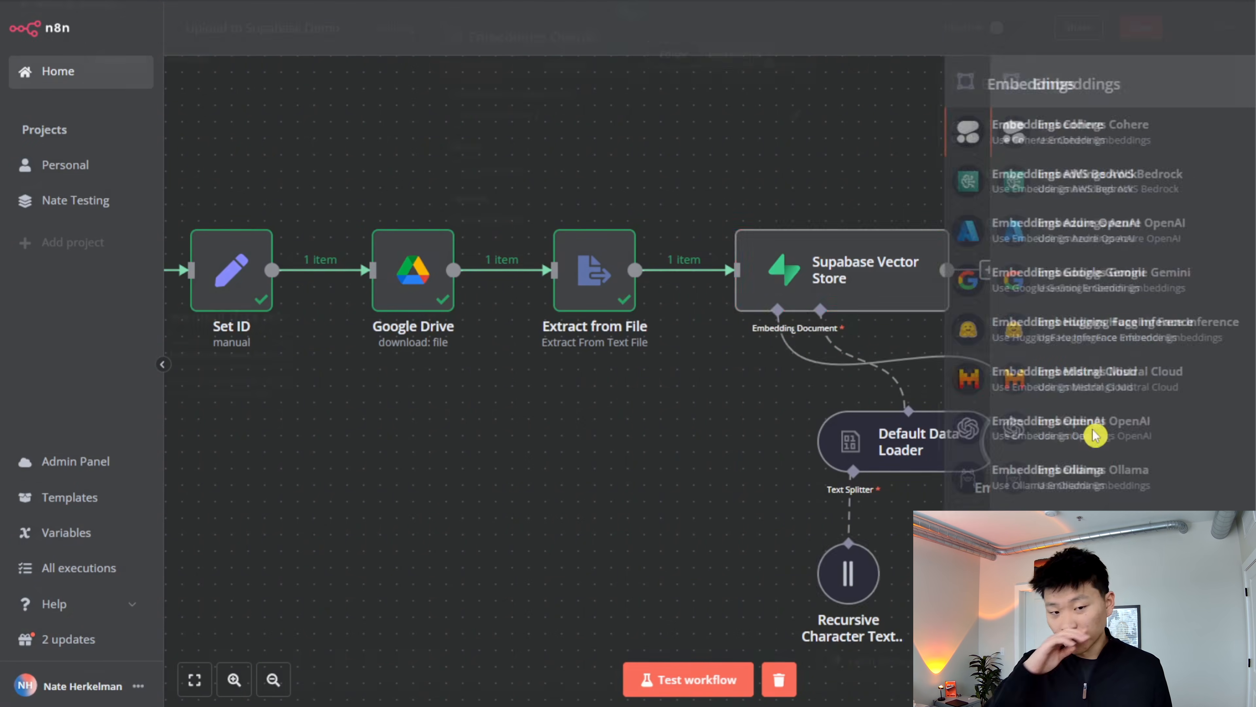
{"action": "left_click", "coordinate": [1088, 429]}
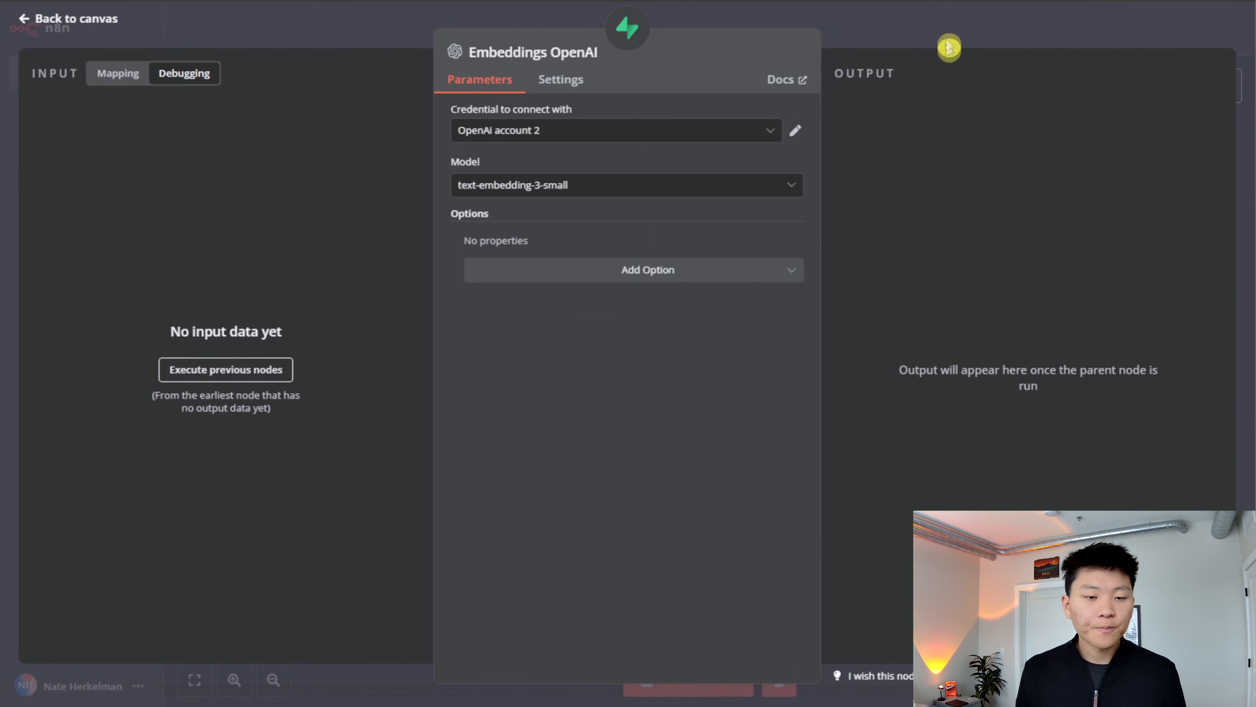
- Return to the canvas, place the Embeddings OpenAI node beneath the Supabase Vector Store, and save the workflow
{"action": "left_click", "coordinate": [950, 36]}
{"action": "left_click_drag", "start_coordinate": [1013, 442], "coordinate": [748, 445]}
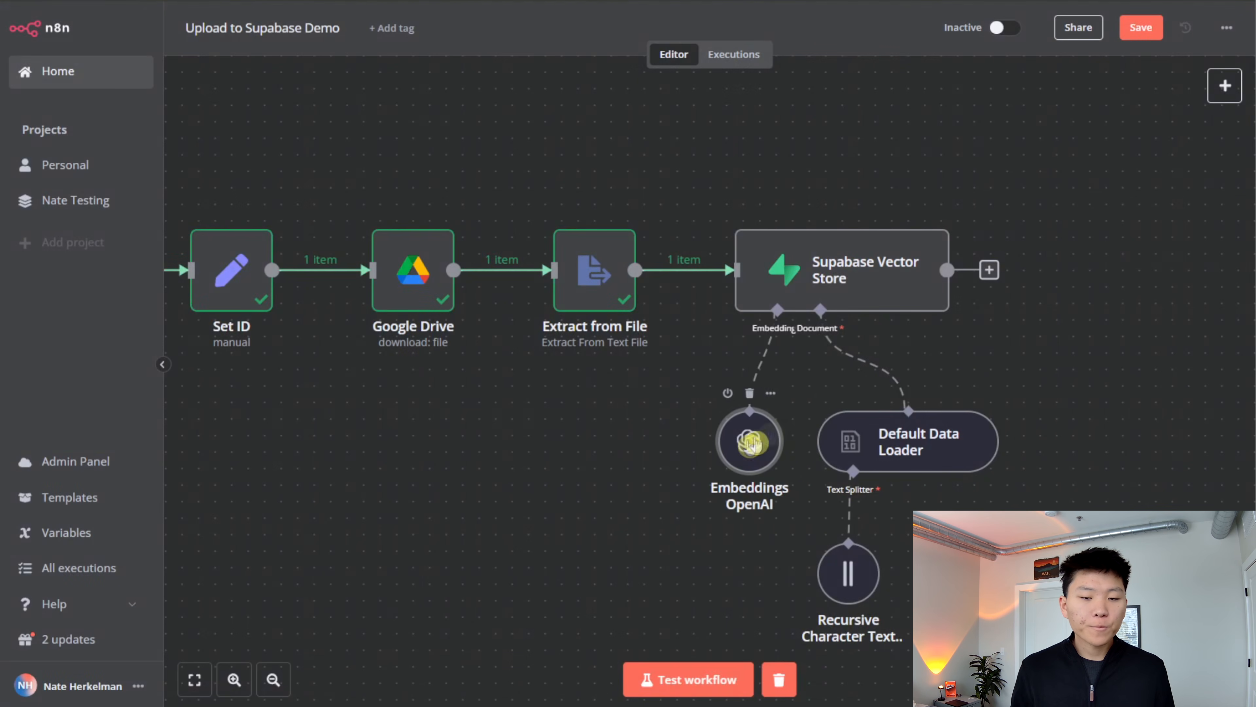
{"action": "left_click", "coordinate": [1140, 29]}
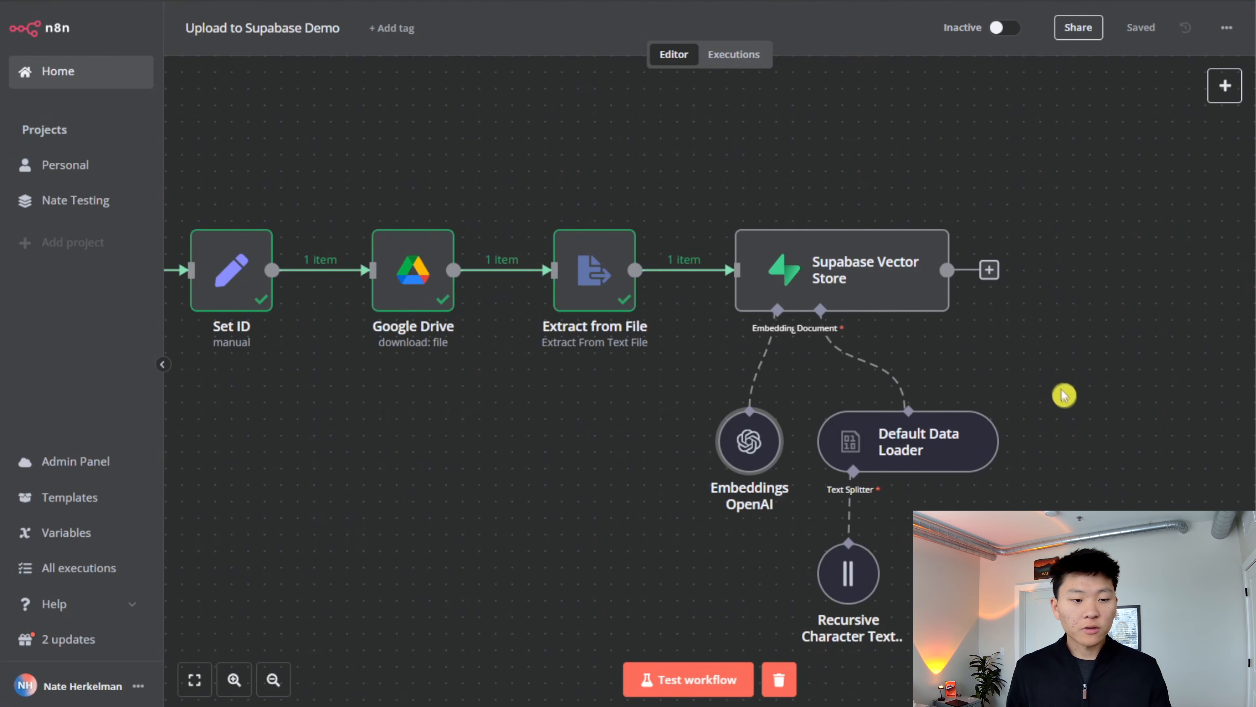
- Run the Supabase Vector Store node to load the extracted file into Supabase
{"action": "left_click_drag", "start_coordinate": [1069, 392], "coordinate": [1150, 376]}
{"action": "scroll", "coordinate": [1150, 375], "scroll_direction": "down", "scroll_amount": 2}
{"action": "left_click_drag", "start_coordinate": [758, 420], "coordinate": [761, 320]}
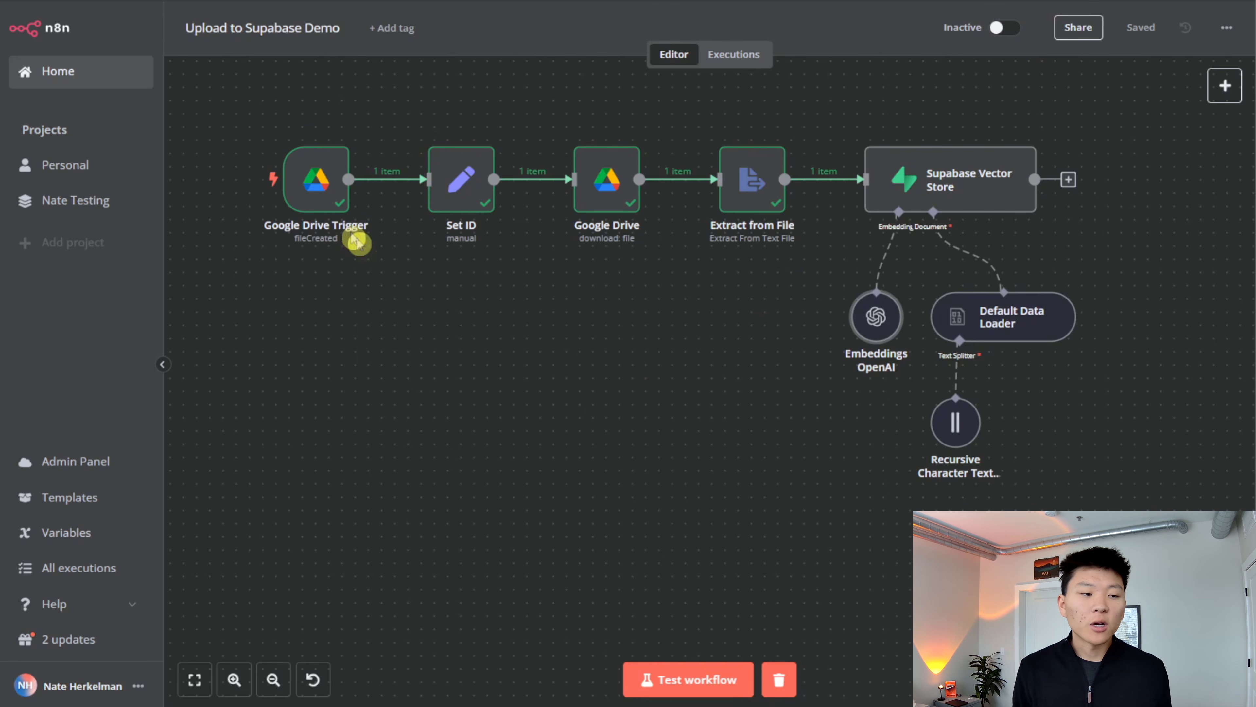
{"action": "left_click", "coordinate": [924, 140]}
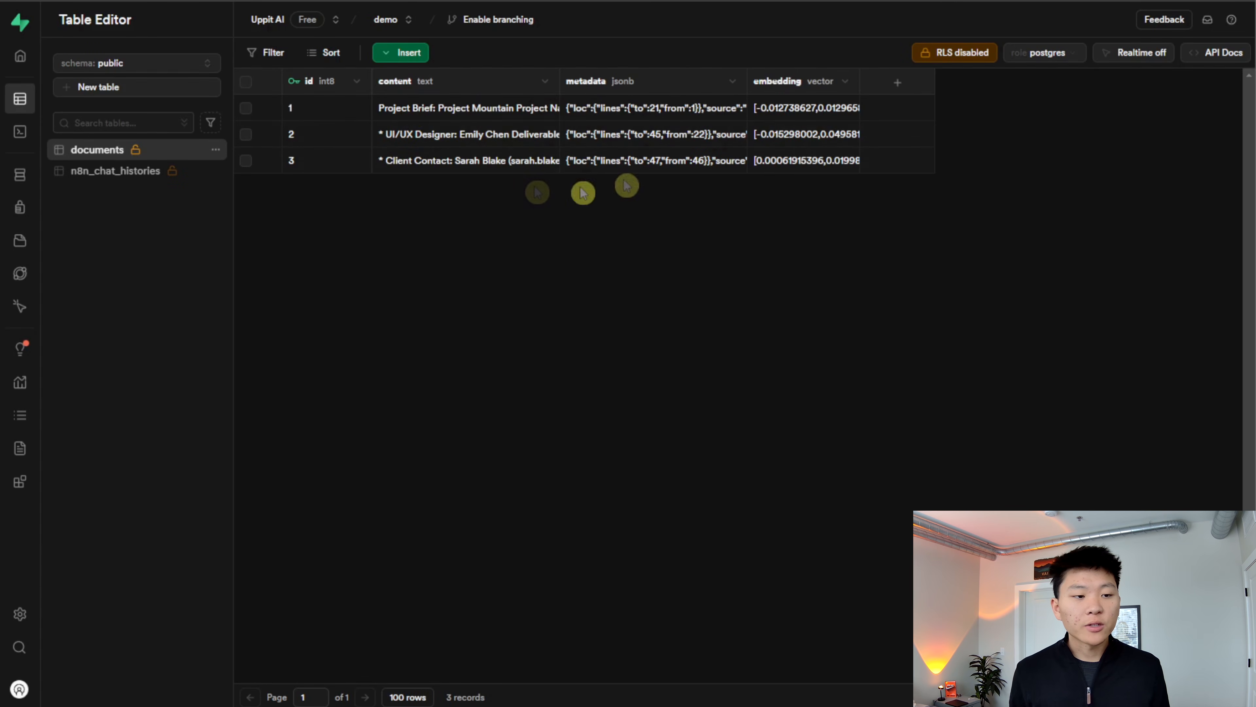
- Switch to Supabase and read the content of rows 1 and 3 in the documents table
{"action": "double_click", "coordinate": [480, 110]}
{"action": "scroll", "coordinate": [484, 221], "scroll_direction": "down", "scroll_amount": 10}
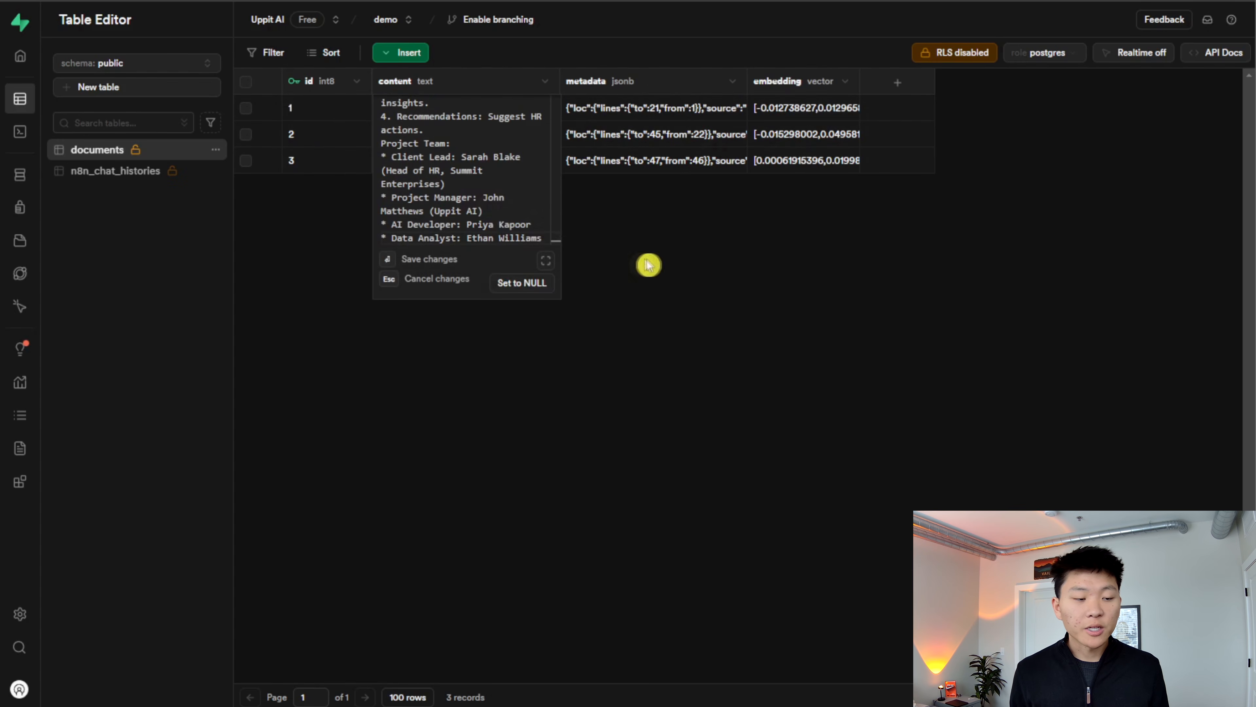
{"action": "left_click", "coordinate": [633, 261]}
{"action": "double_click", "coordinate": [489, 171]}
{"action": "left_click", "coordinate": [726, 281]}
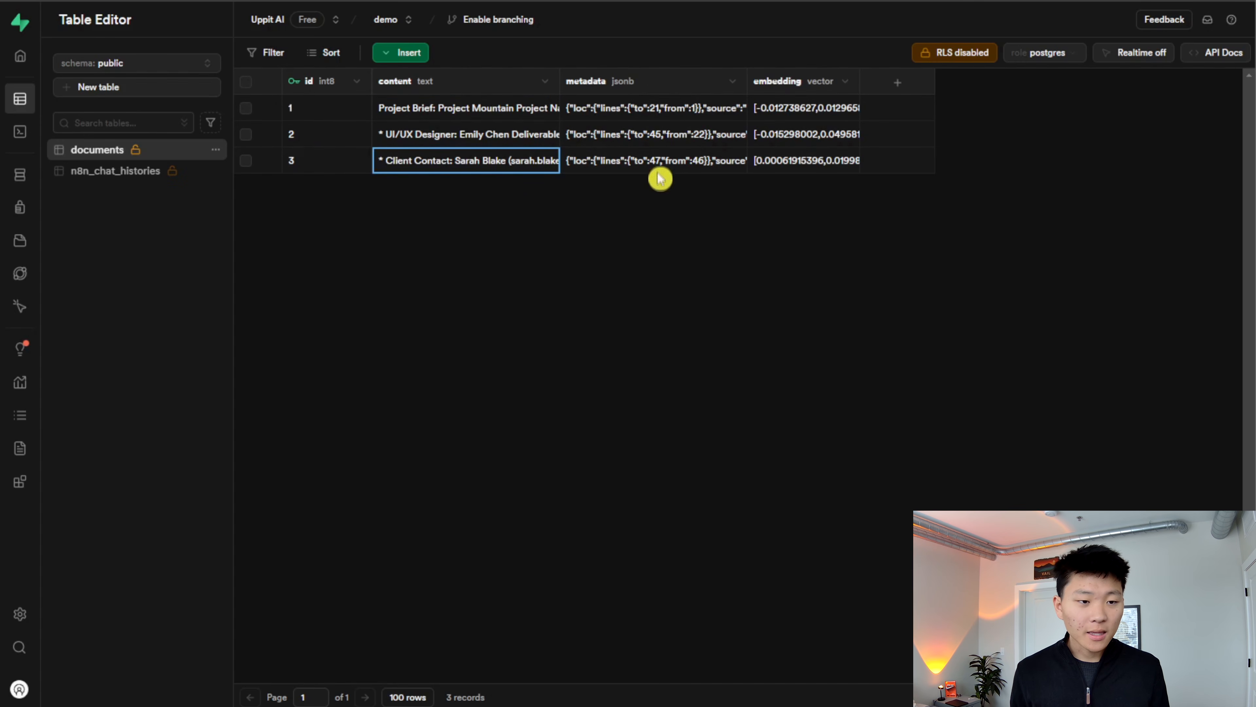
- Read the full metadata of row 3 in the documents table, including its file_id entry, and close it without changes
{"action": "double_click", "coordinate": [670, 166]}
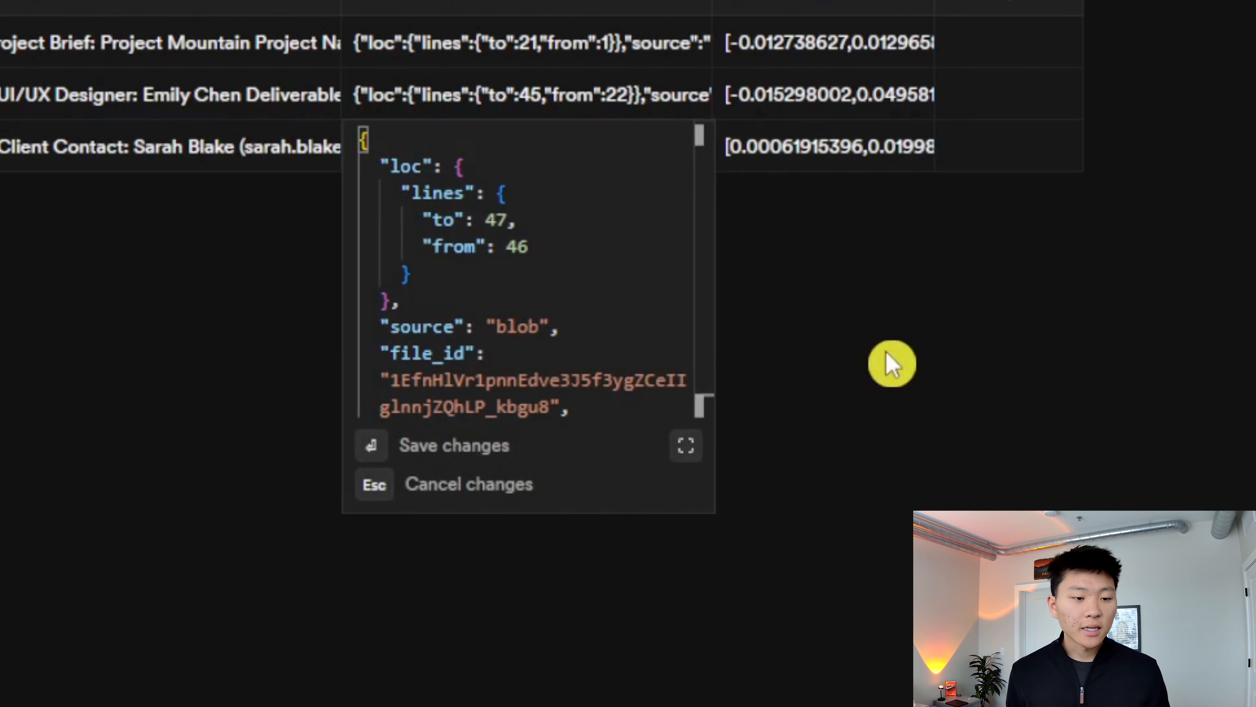
{"action": "scroll", "coordinate": [618, 356], "scroll_direction": "down", "scroll_amount": 2}
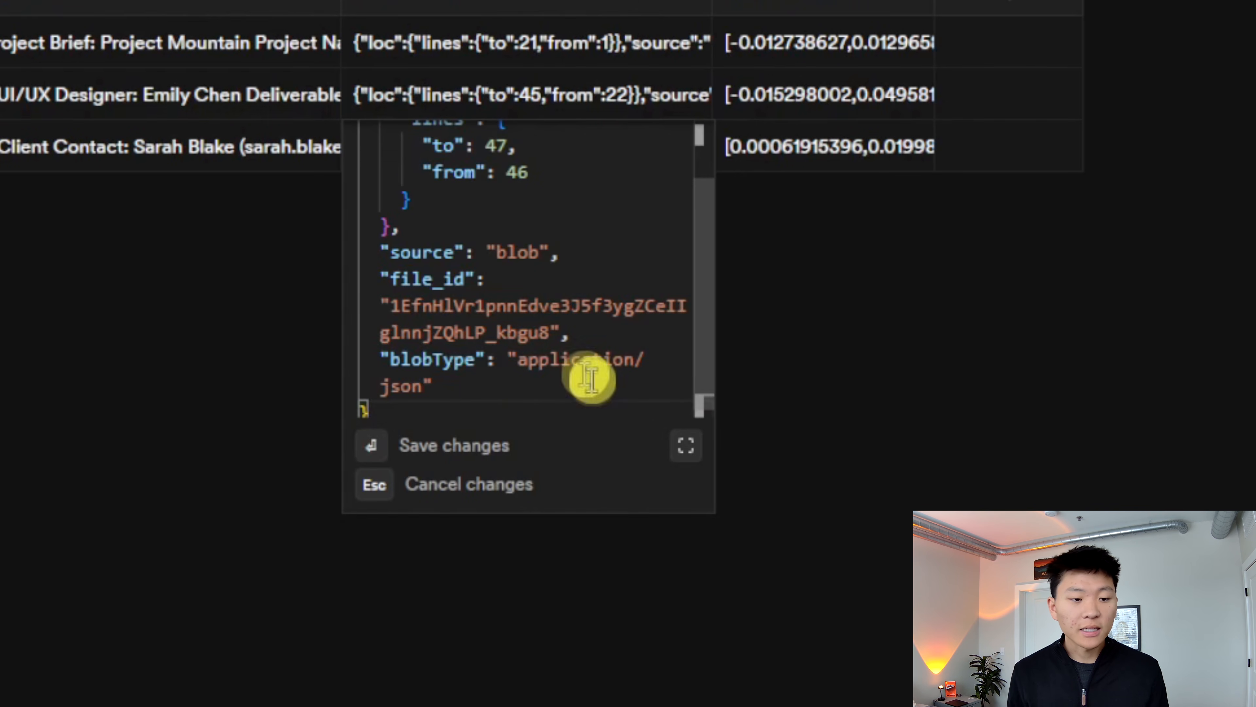
{"action": "scroll", "coordinate": [603, 366], "scroll_direction": "up", "scroll_amount": 3}
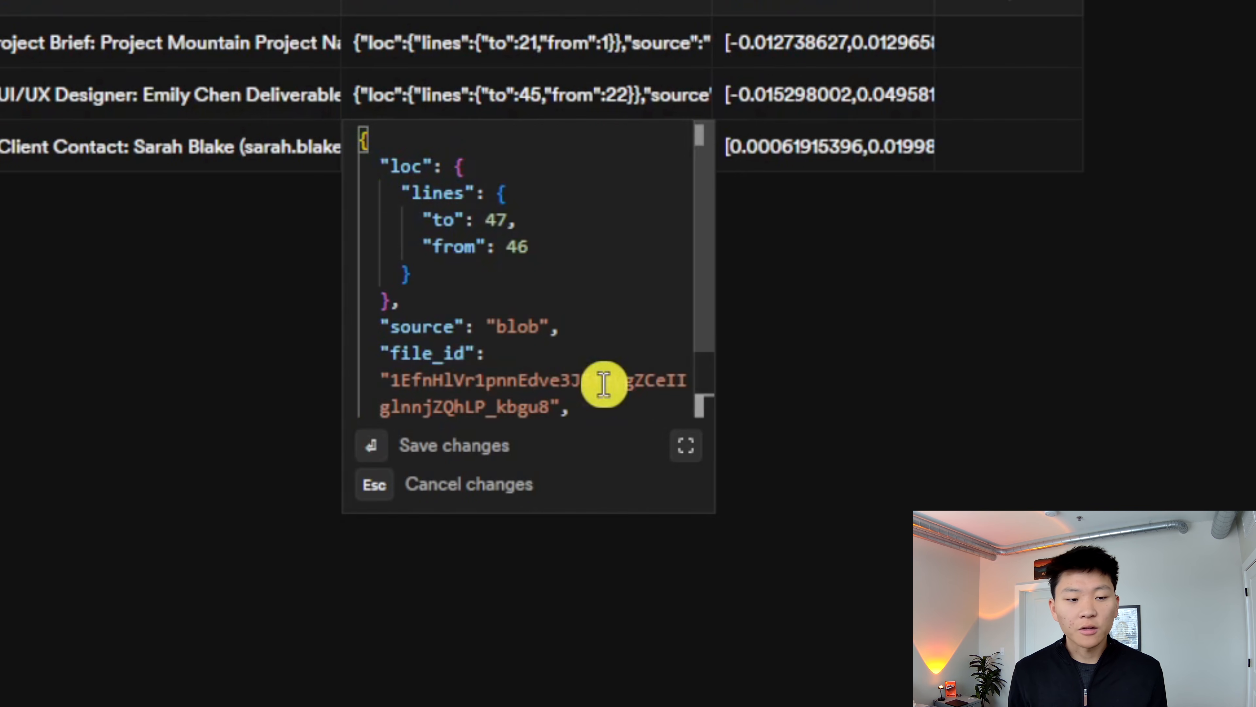
{"action": "scroll", "coordinate": [598, 346], "scroll_direction": "down", "scroll_amount": 3}
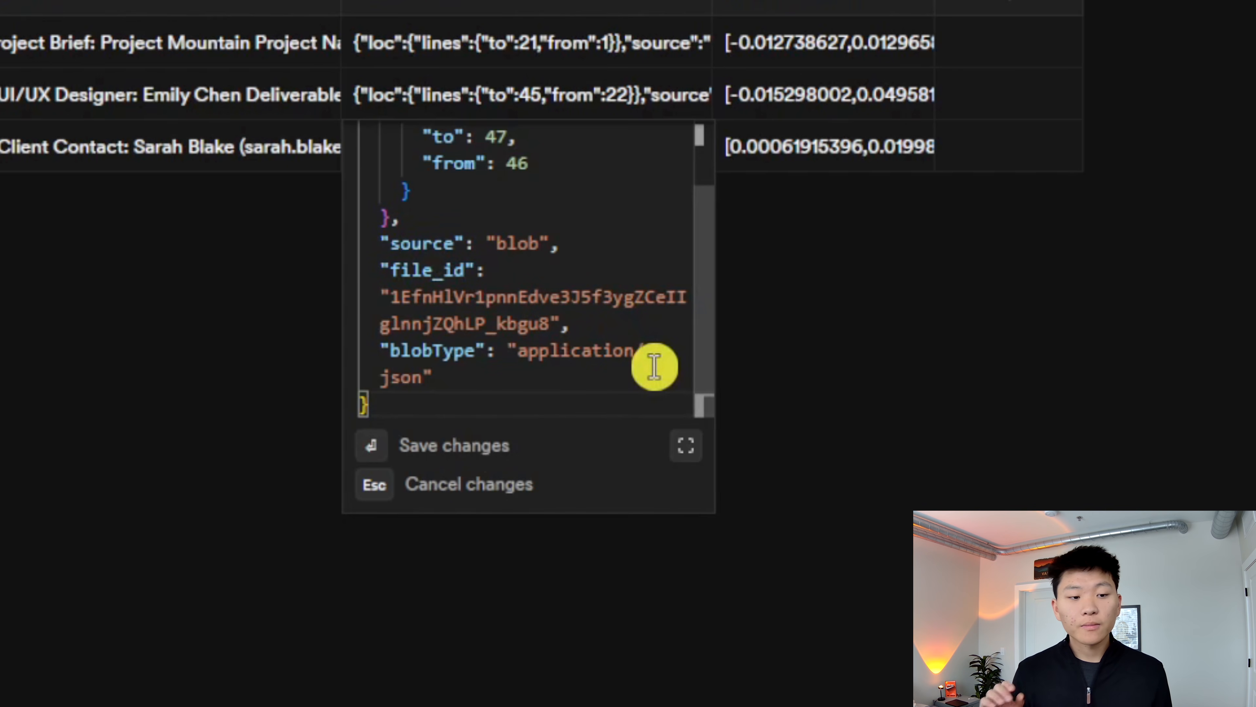
{"action": "left_click", "coordinate": [877, 270]}
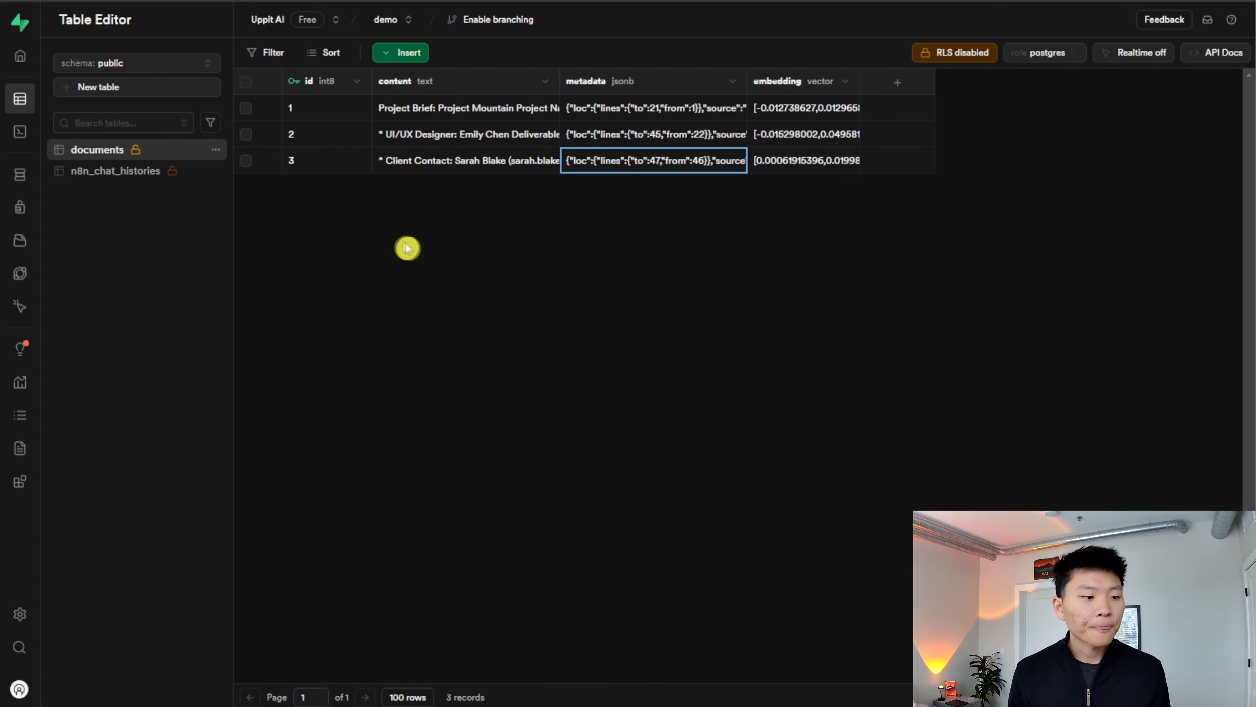
- Check both stored messages in the n8n_chat_histories table and return to the documents table
{"action": "left_click", "coordinate": [117, 174]}
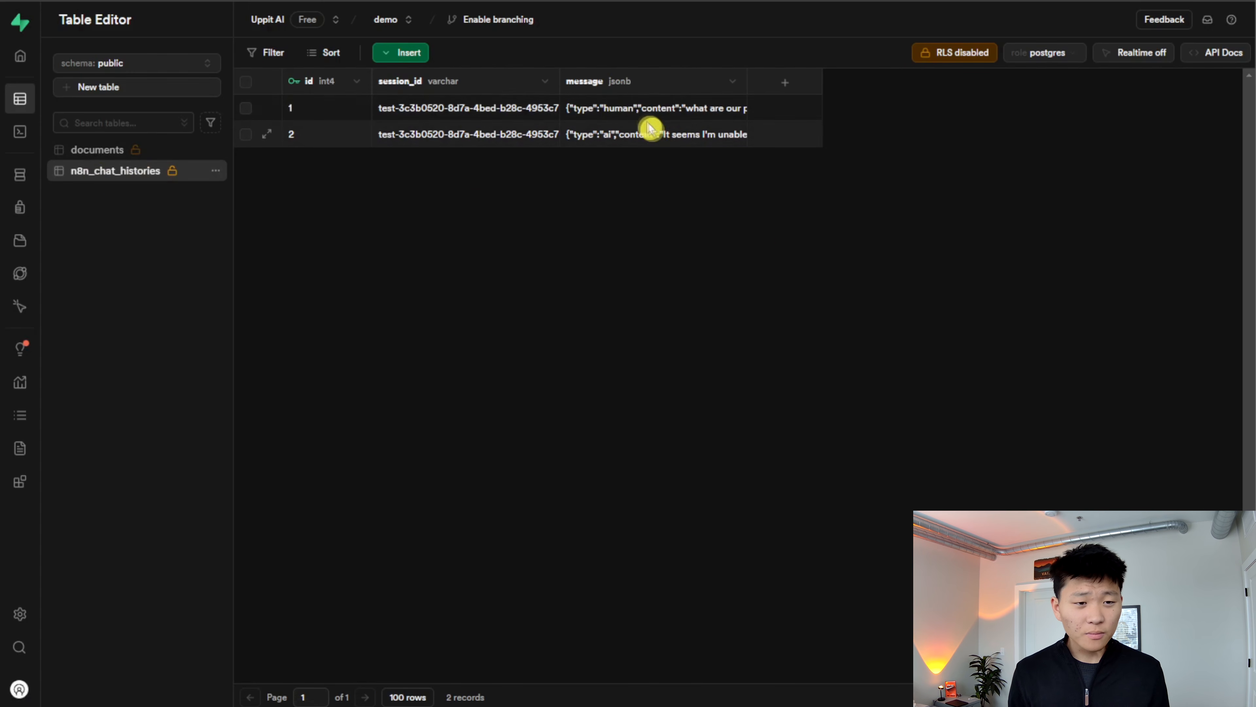
{"action": "double_click", "coordinate": [641, 107]}
{"action": "left_click", "coordinate": [854, 198]}
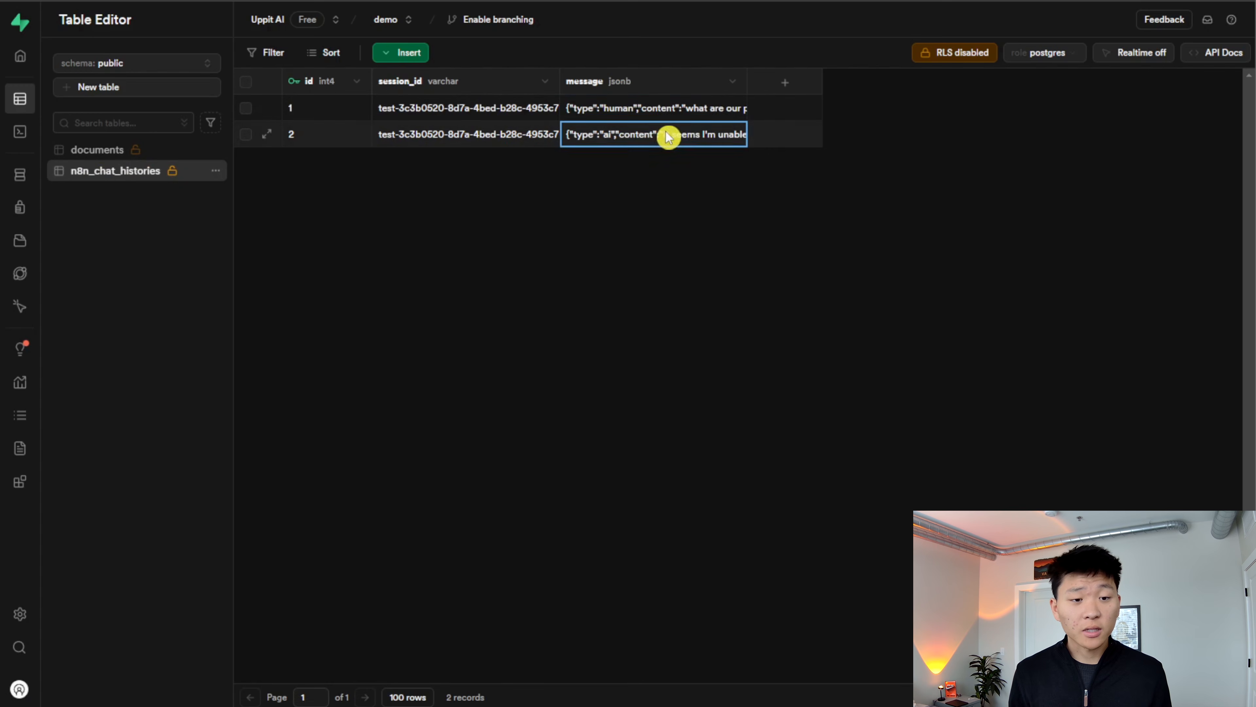
{"action": "double_click", "coordinate": [669, 136]}
{"action": "left_click", "coordinate": [849, 245]}
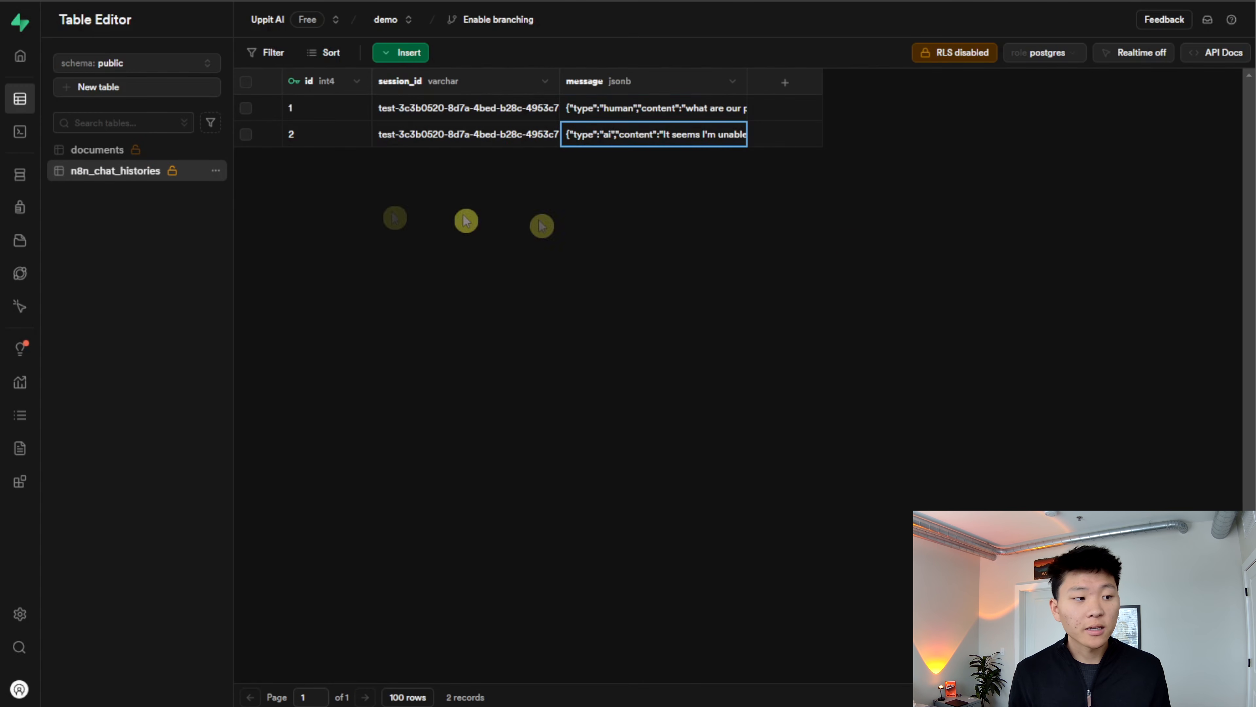
{"action": "left_click", "coordinate": [119, 150]}
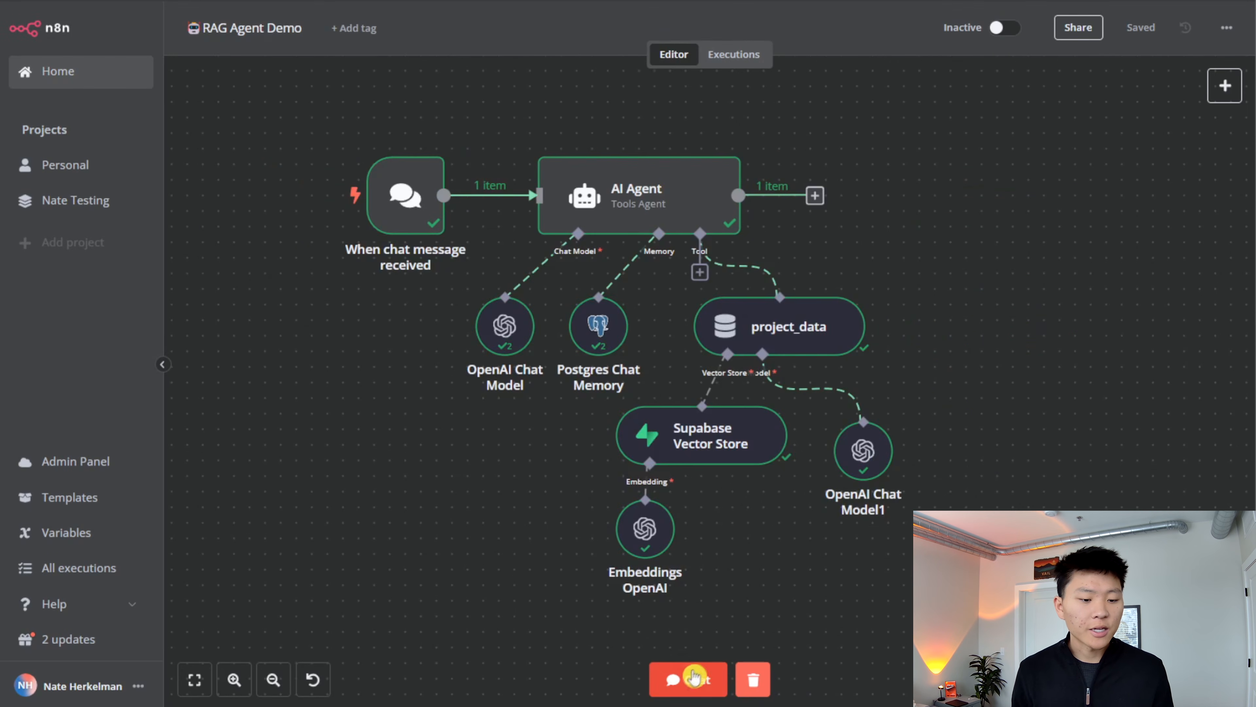
- In n8n's RAG Agent Demo workflow, send the chat message "give me an overview of project mountain" and return to the canvas
{"action": "left_click", "coordinate": [689, 680]}
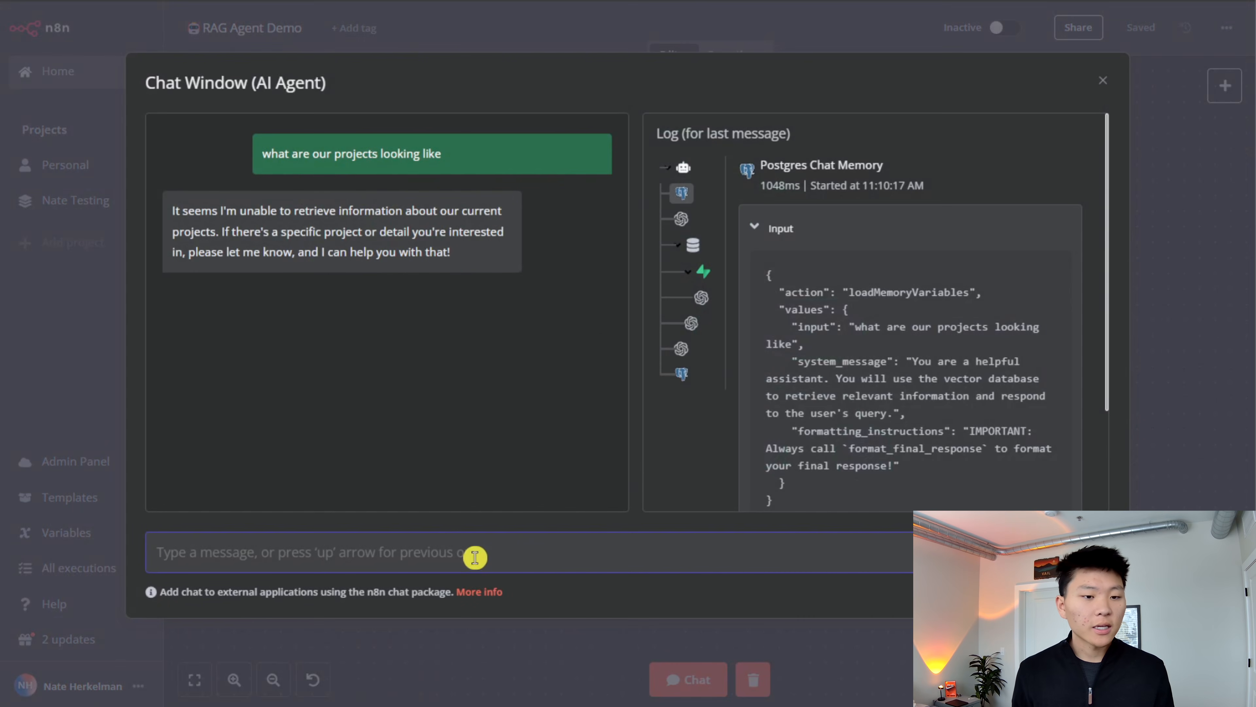
{"action": "type", "text": "give me an overview of project mountain"}
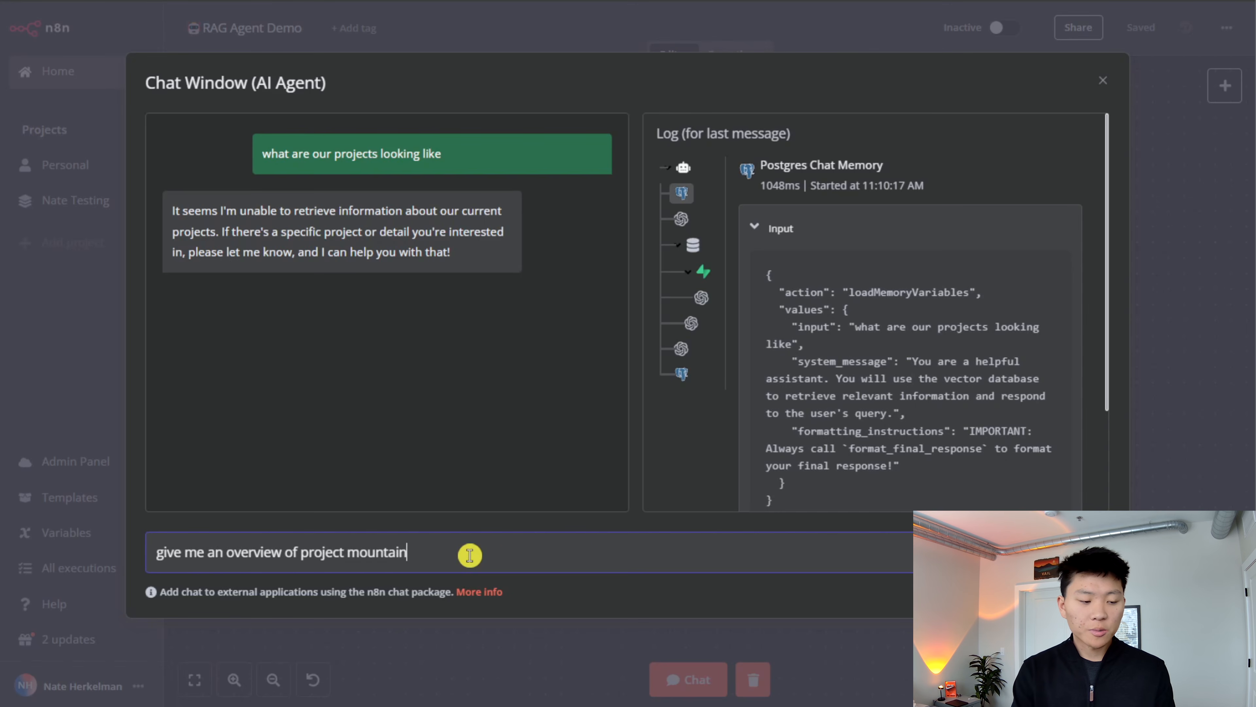
{"action": "key", "text": "Return"}
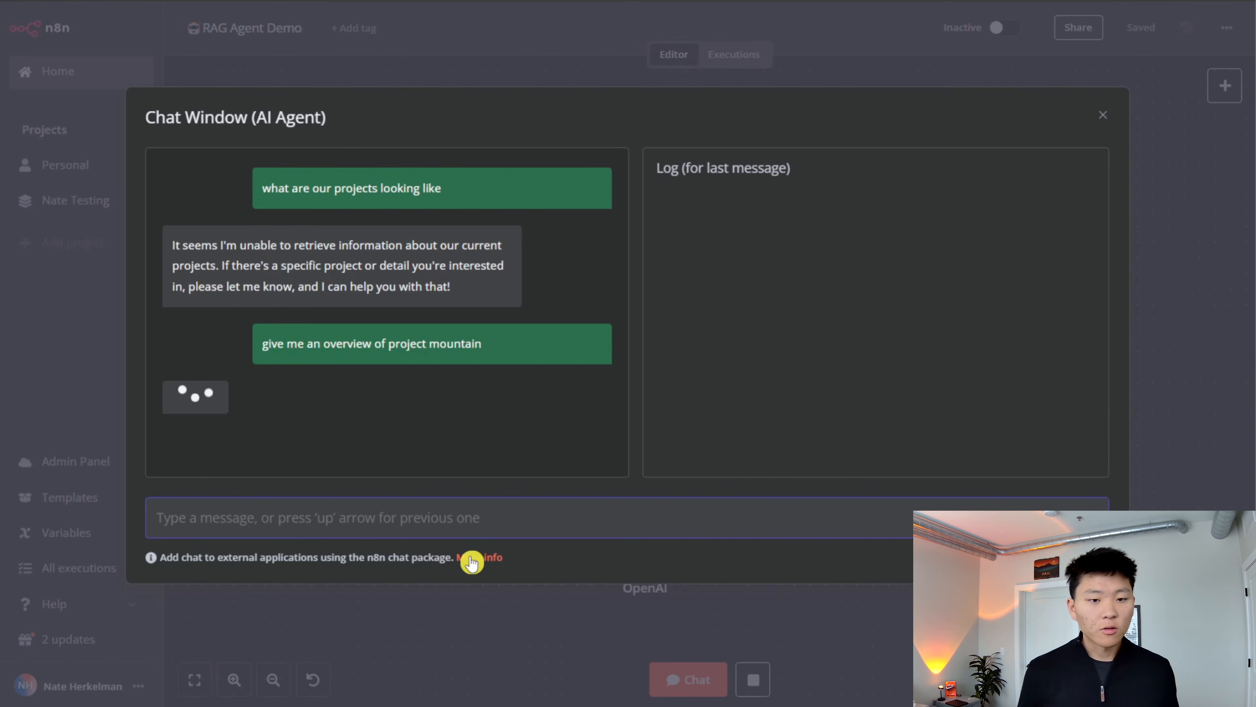
{"action": "left_click", "coordinate": [1138, 338]}
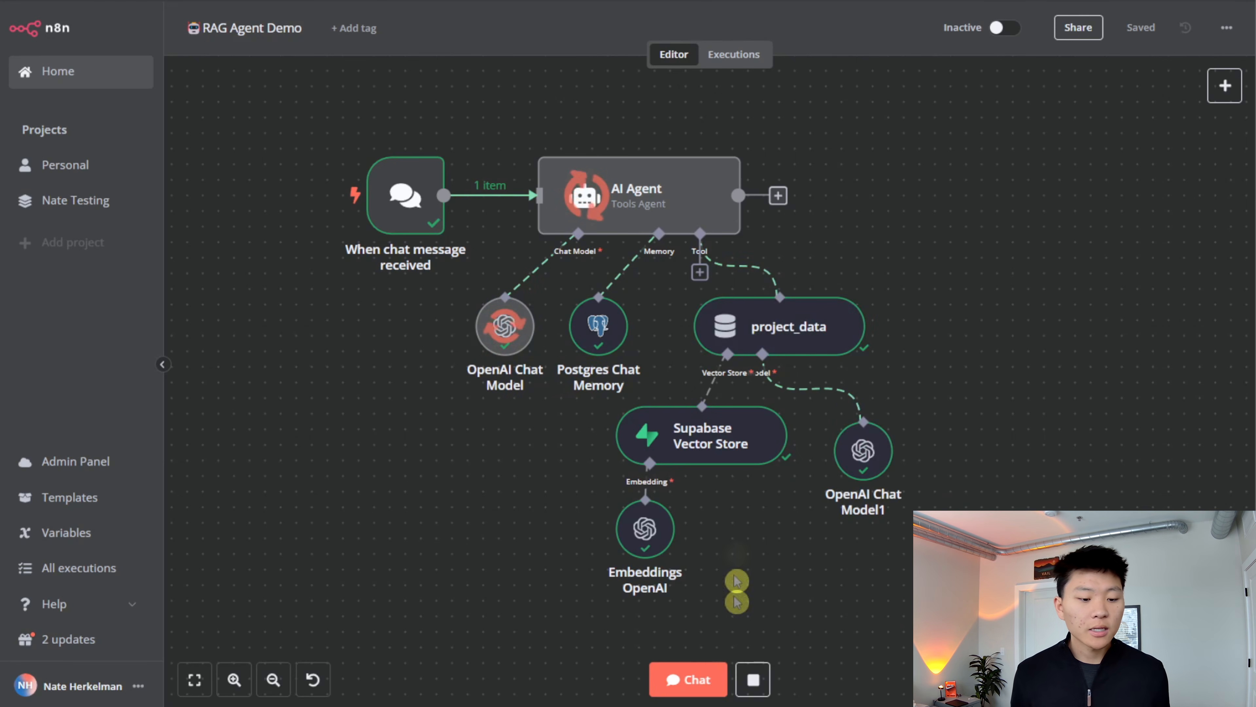
- Reopen the agent chat and read its complete reply about Project Mountain
{"action": "left_click", "coordinate": [688, 678]}
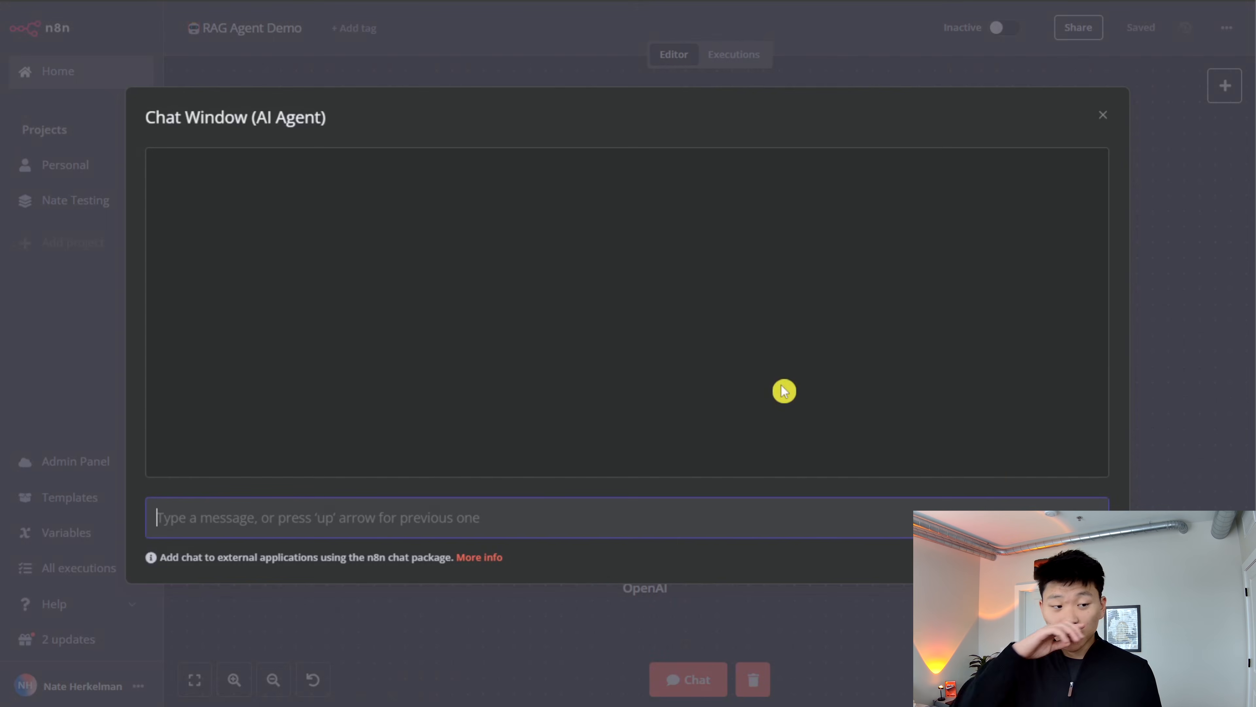
{"action": "left_click", "coordinate": [1162, 259]}
{"action": "left_click", "coordinate": [688, 678]}
{"action": "scroll", "coordinate": [423, 366], "scroll_direction": "up", "scroll_amount": 7}
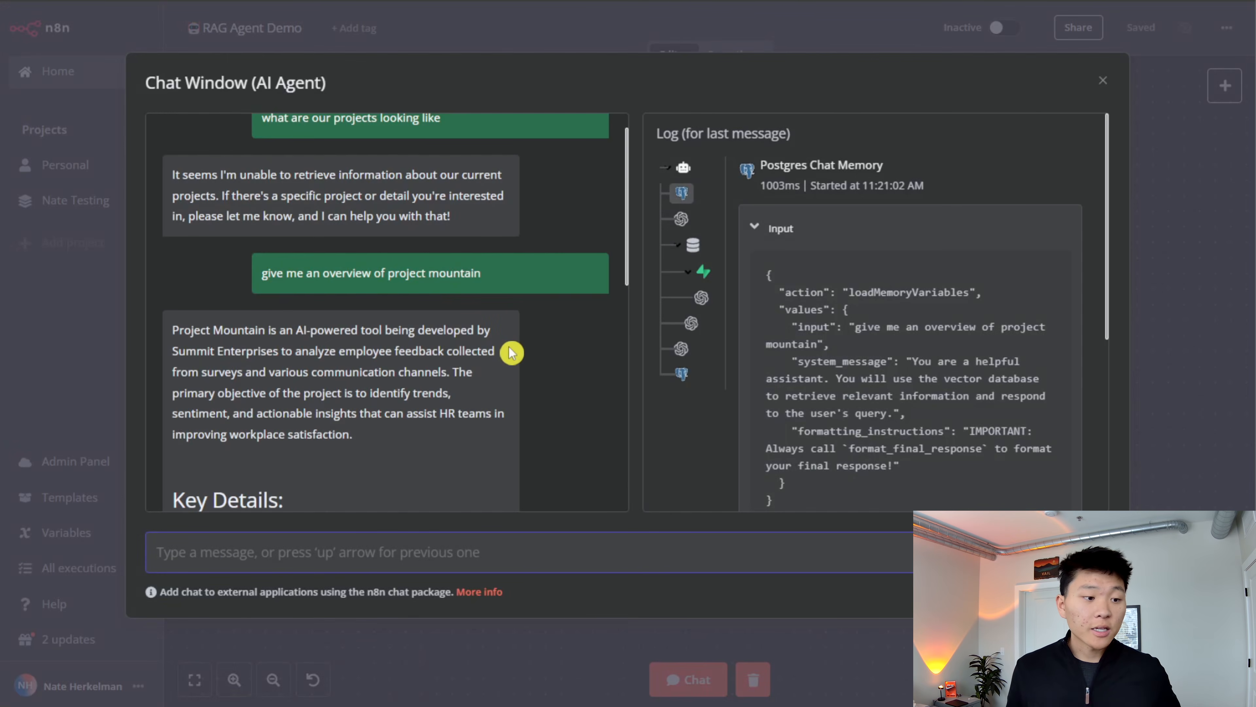
{"action": "scroll", "coordinate": [483, 380], "scroll_direction": "down", "scroll_amount": 2}
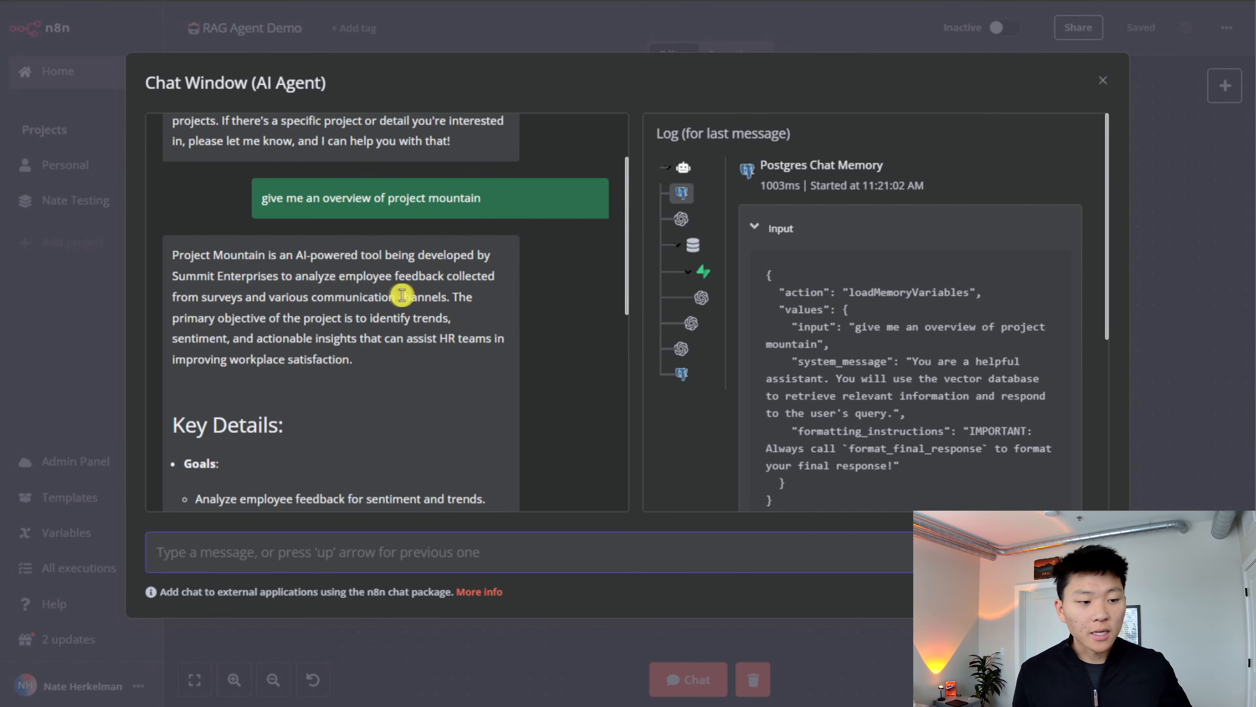
{"action": "scroll", "coordinate": [395, 373], "scroll_direction": "down", "scroll_amount": 4}
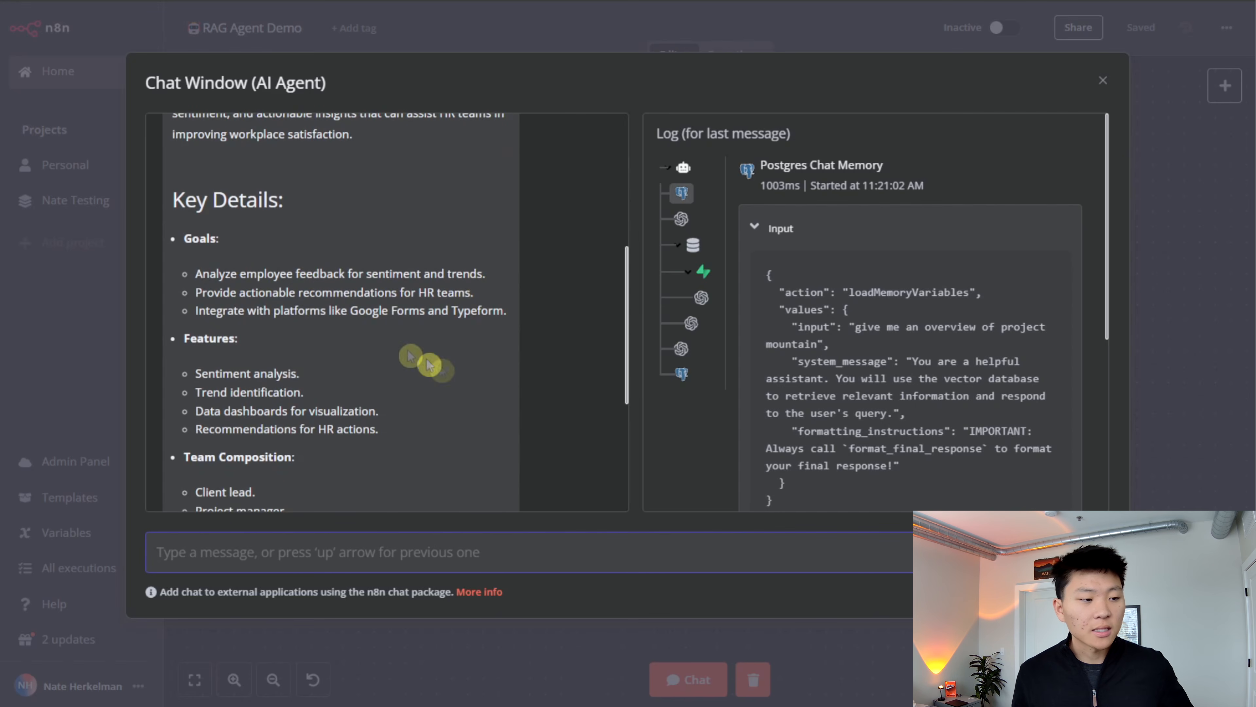
{"action": "scroll", "coordinate": [318, 311], "scroll_direction": "down", "scroll_amount": 5}
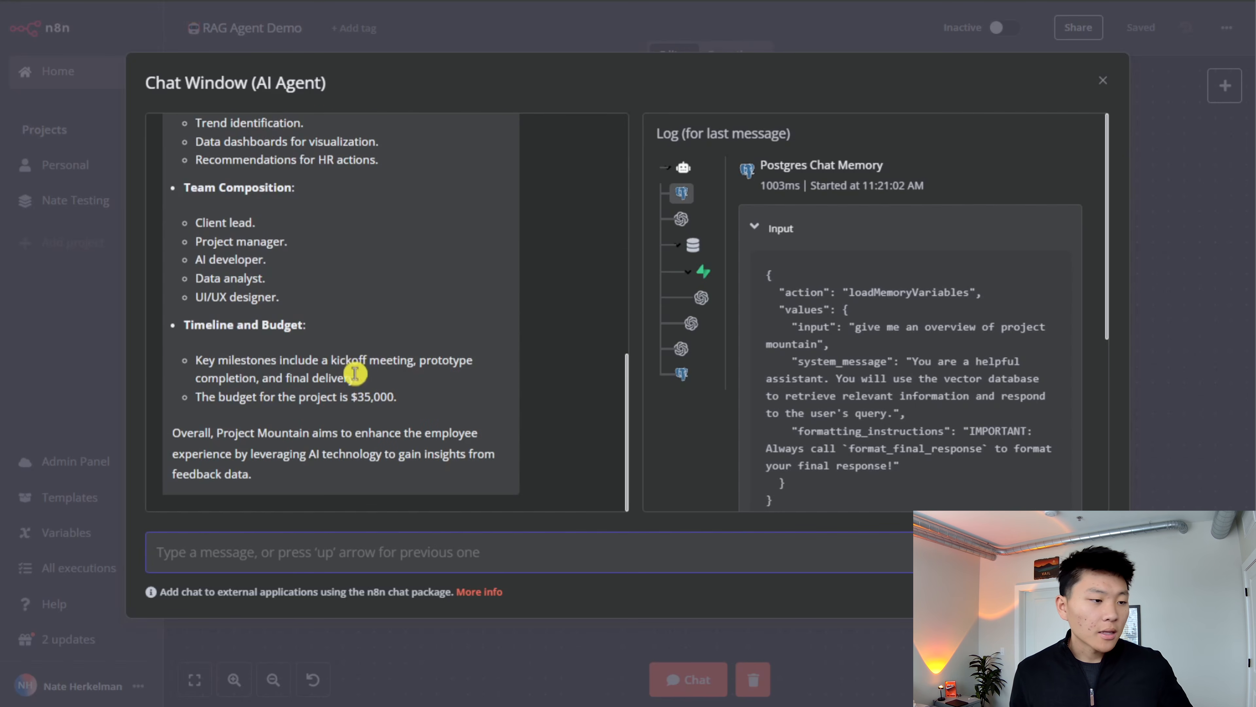
{"action": "scroll", "coordinate": [419, 415], "scroll_direction": "up", "scroll_amount": 10}
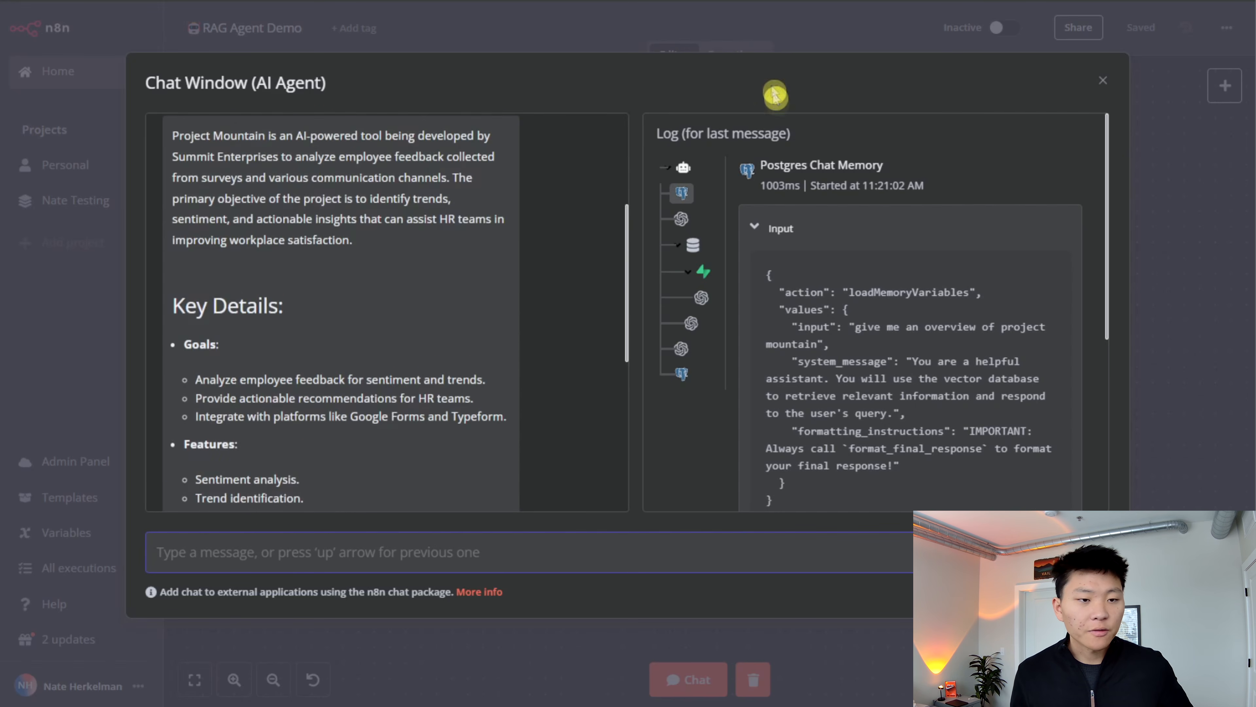
- Switch to Supabase, reload the n8n_chat_histories table, and examine the messages in rows 1, 3 and 4
{"action": "left_click", "coordinate": [819, 28]}
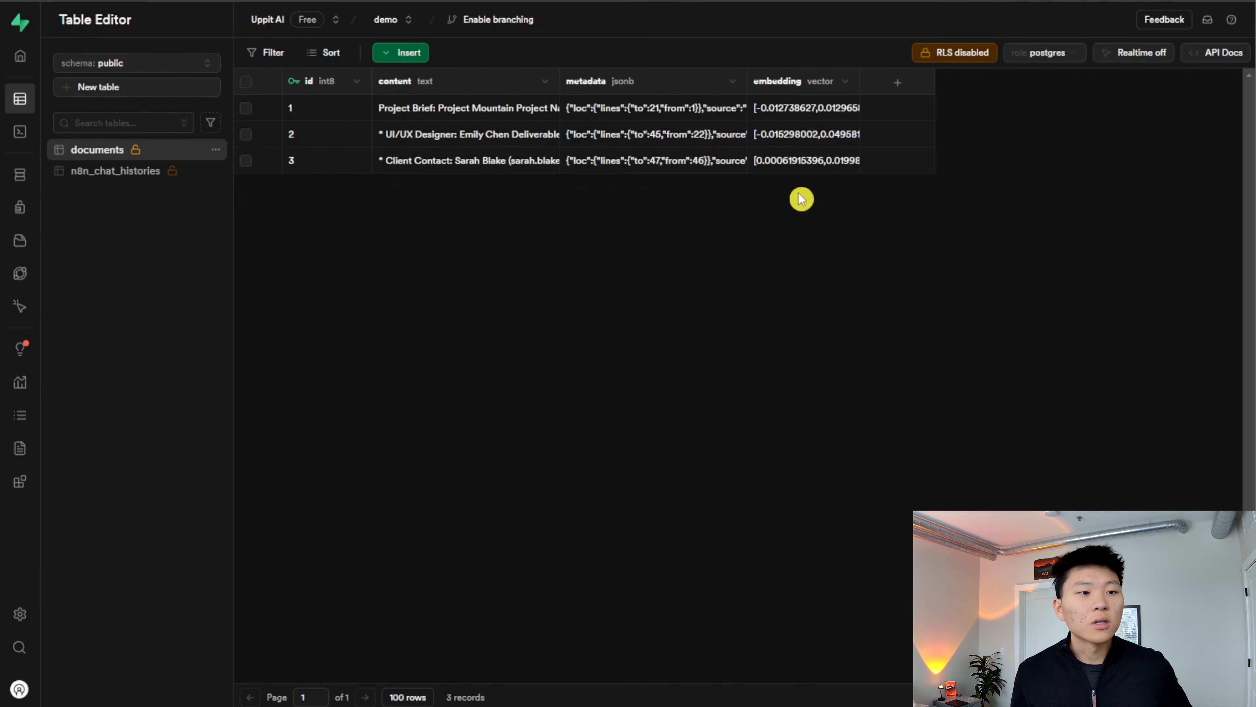
{"action": "left_click", "coordinate": [163, 172]}
{"action": "left_click", "coordinate": [92, 2]}
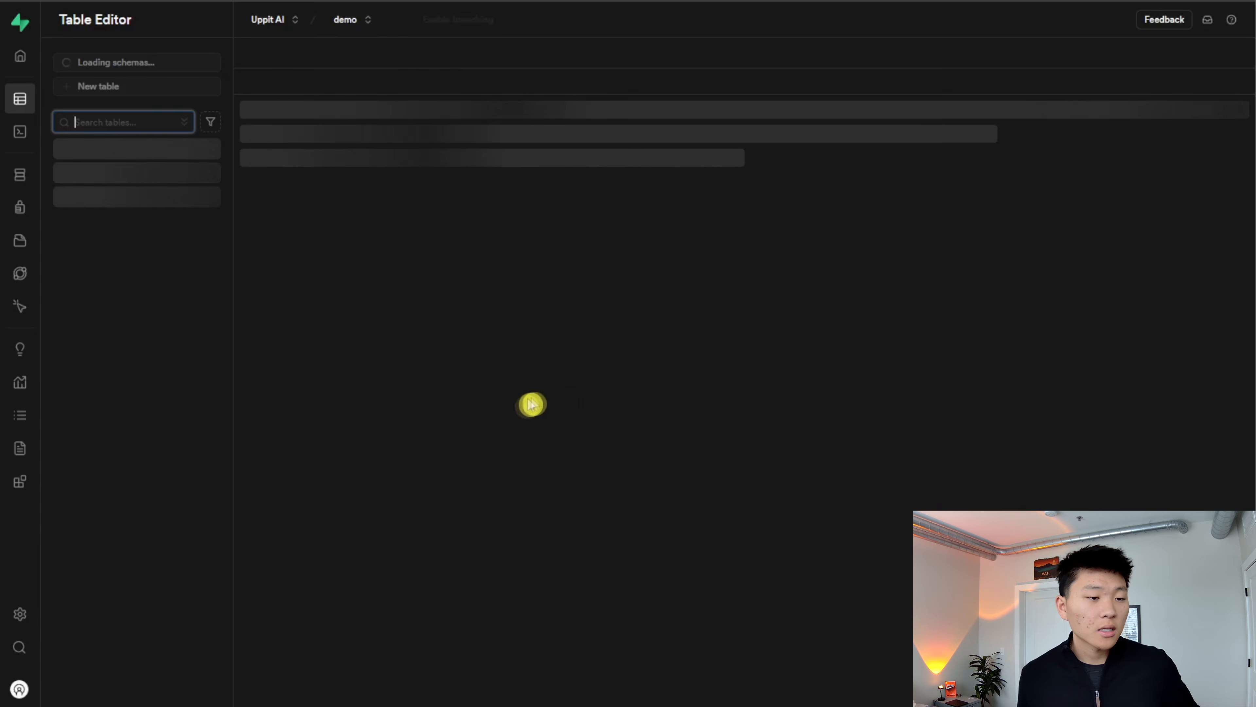
{"action": "double_click", "coordinate": [695, 107]}
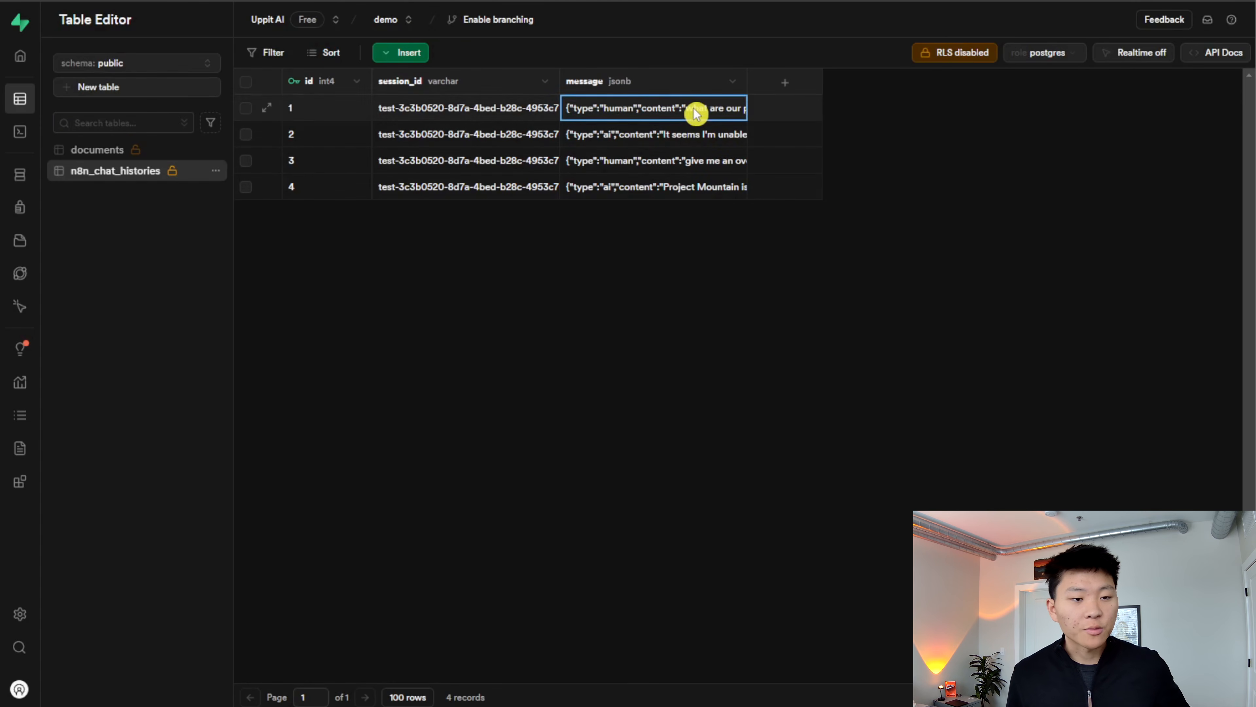
{"action": "left_click", "coordinate": [835, 212]}
{"action": "left_click", "coordinate": [679, 166]}
{"action": "double_click", "coordinate": [679, 167]}
{"action": "left_click", "coordinate": [897, 247]}
{"action": "left_click", "coordinate": [692, 189]}
{"action": "double_click", "coordinate": [693, 189]}
{"action": "scroll", "coordinate": [689, 258], "scroll_direction": "down", "scroll_amount": 3}
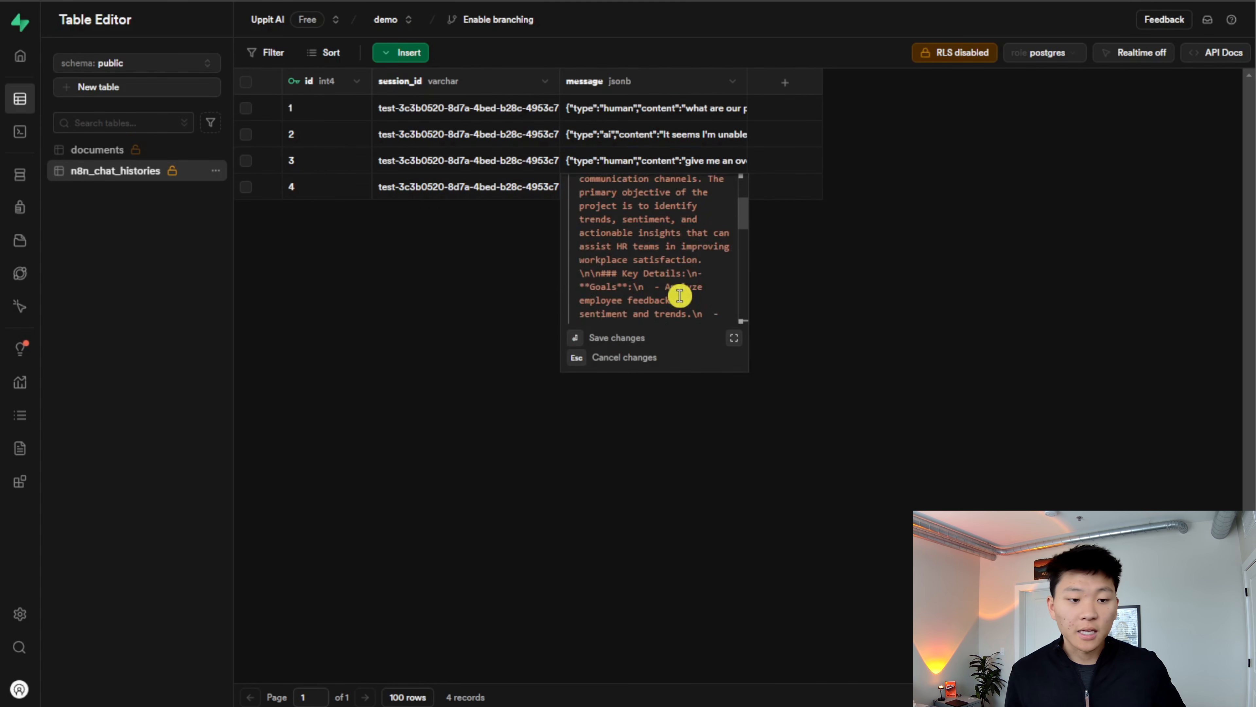
{"action": "left_click", "coordinate": [896, 291]}
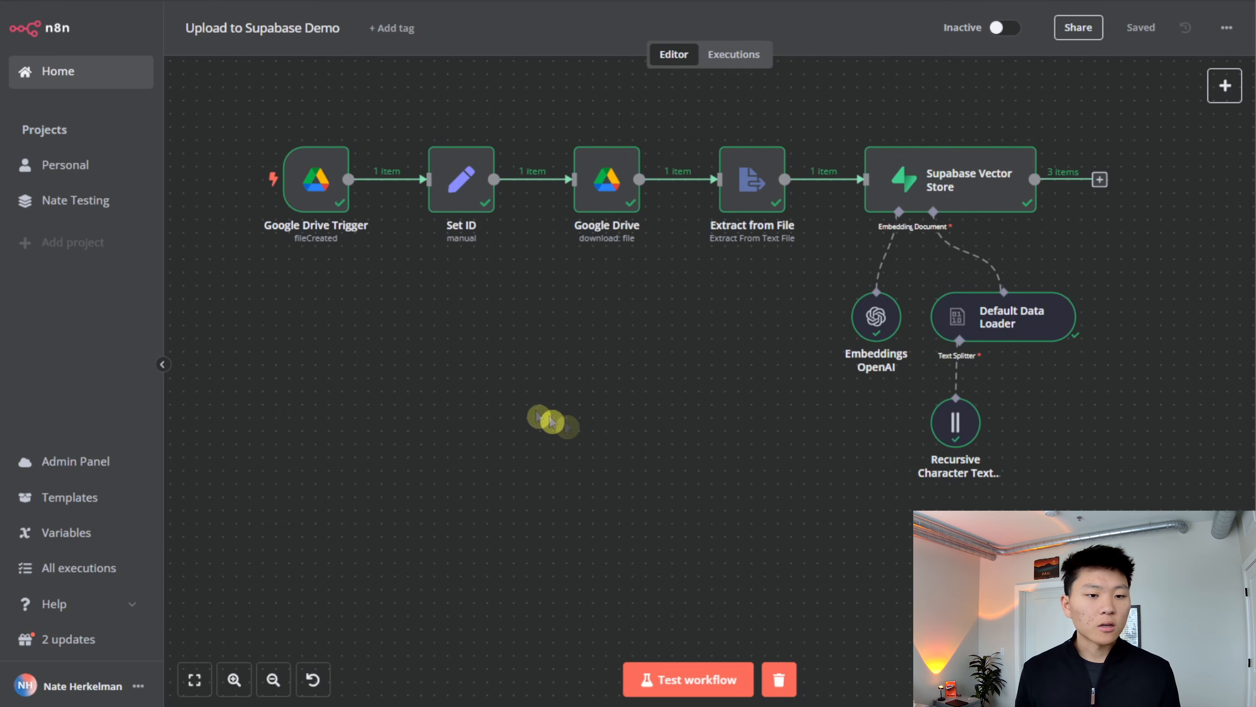
- In the Upload to Supabase Demo workflow, add a Google Drive trigger for changes involving a specific folder
{"action": "left_click", "coordinate": [1225, 86]}
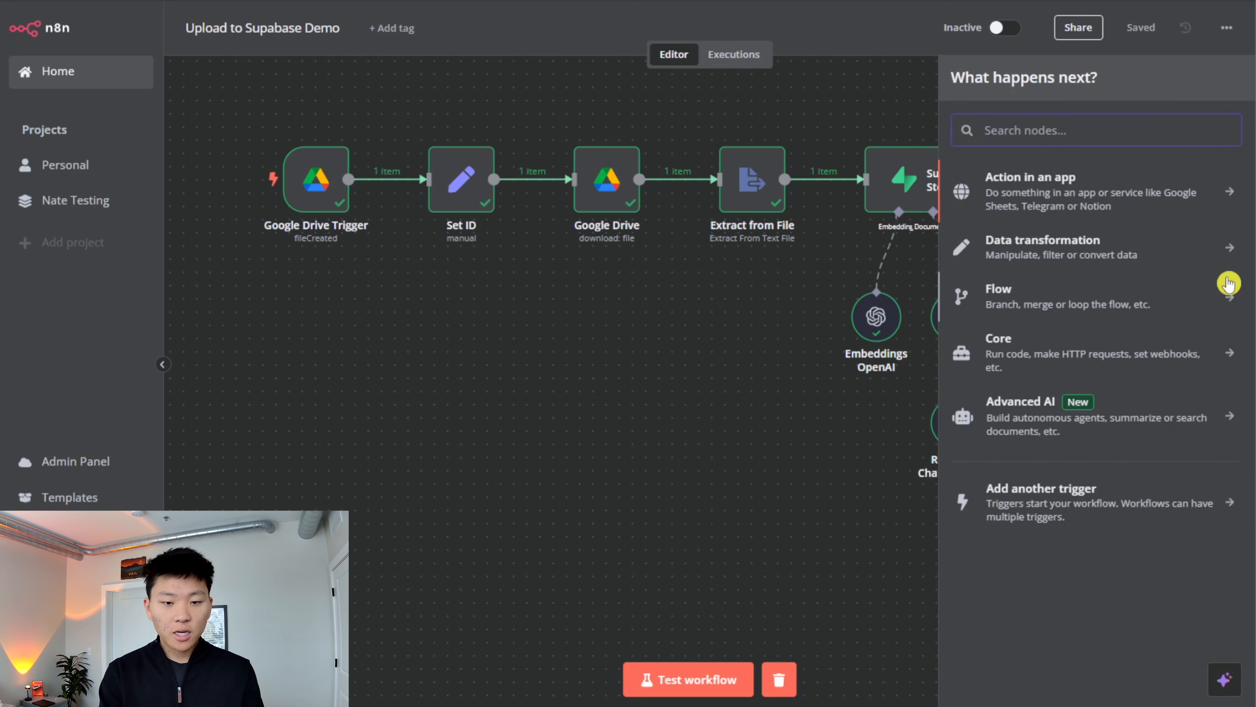
{"action": "type", "text": "google dri"}
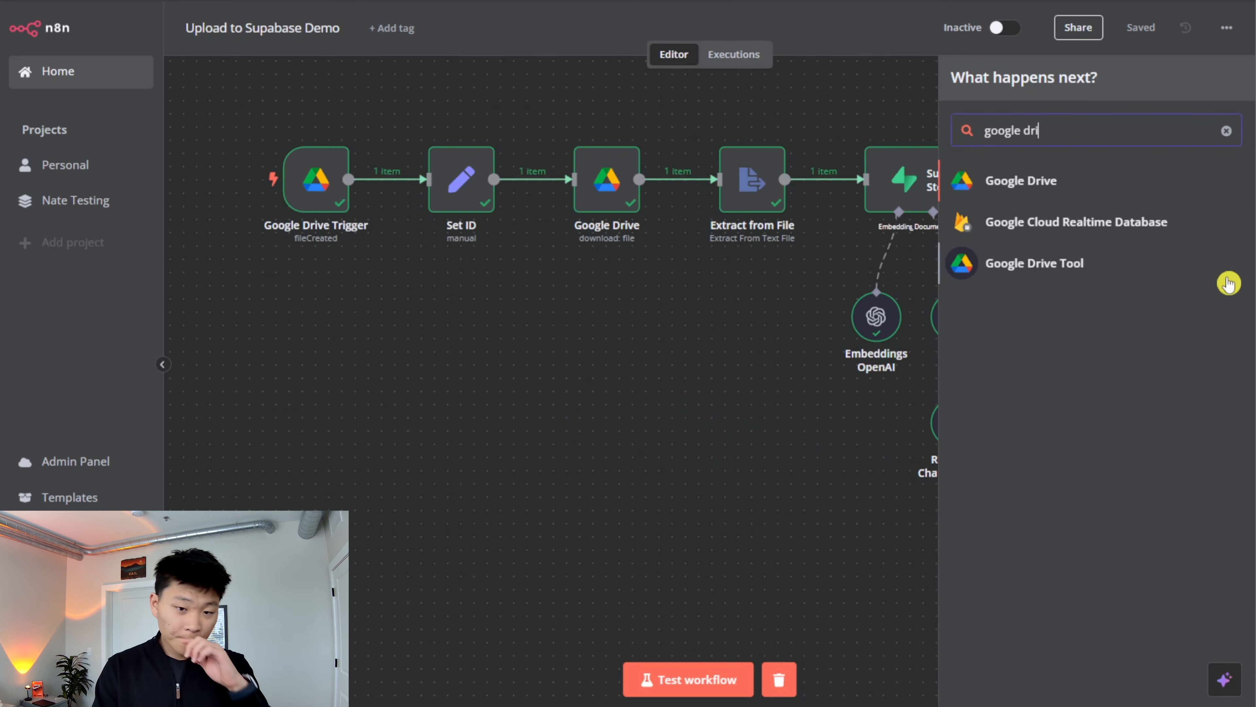
{"action": "key", "text": "Return"}
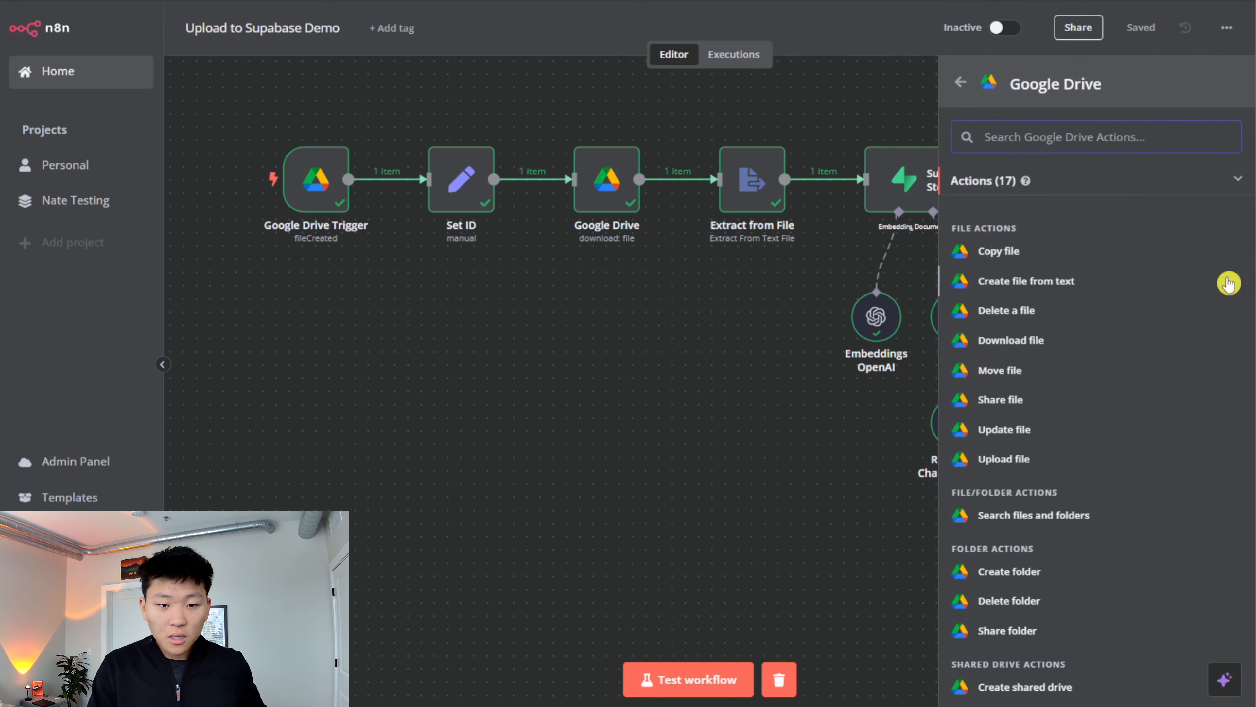
{"action": "scroll", "coordinate": [1228, 284], "scroll_direction": "down", "scroll_amount": 5}
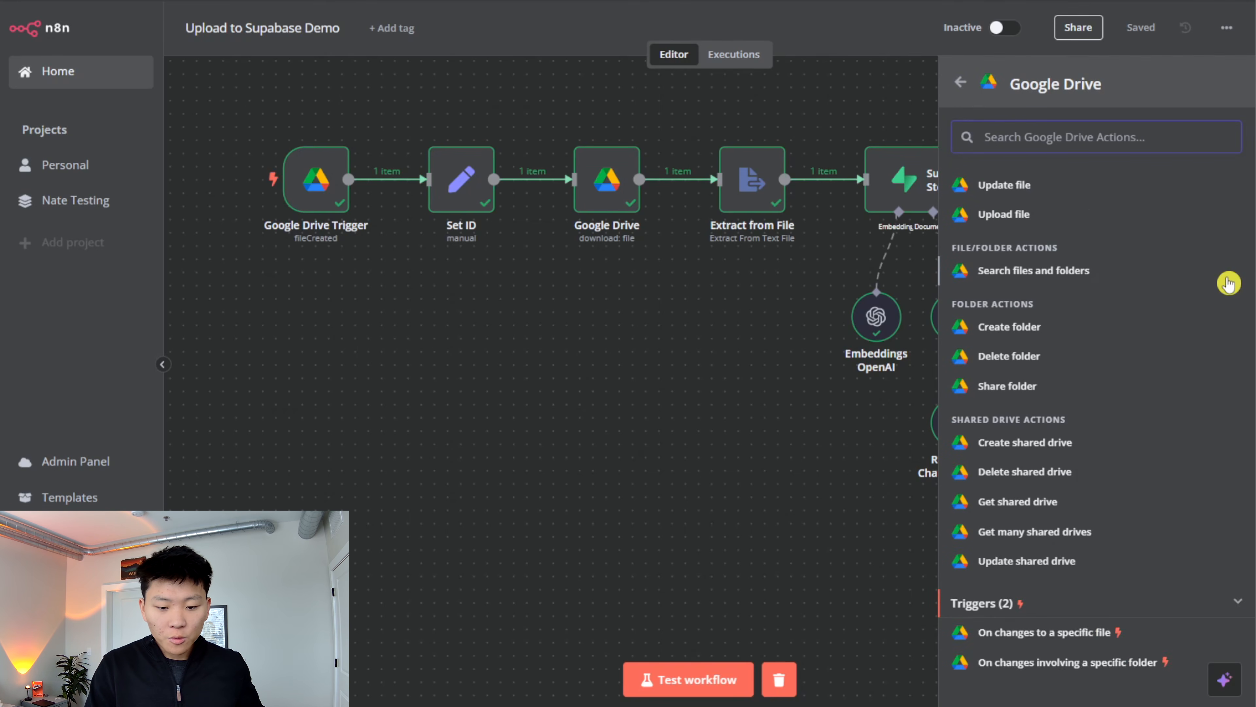
{"action": "scroll", "coordinate": [1229, 284], "scroll_direction": "down", "scroll_amount": 1}
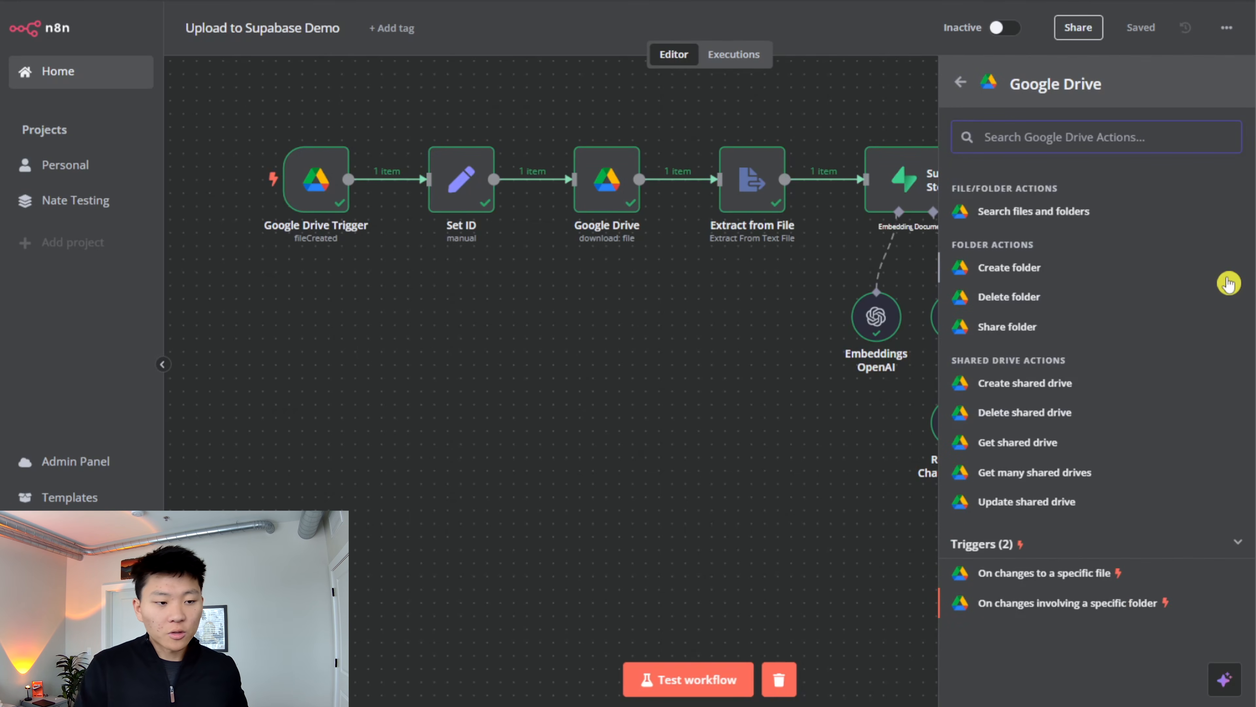
{"action": "key", "text": "Return"}
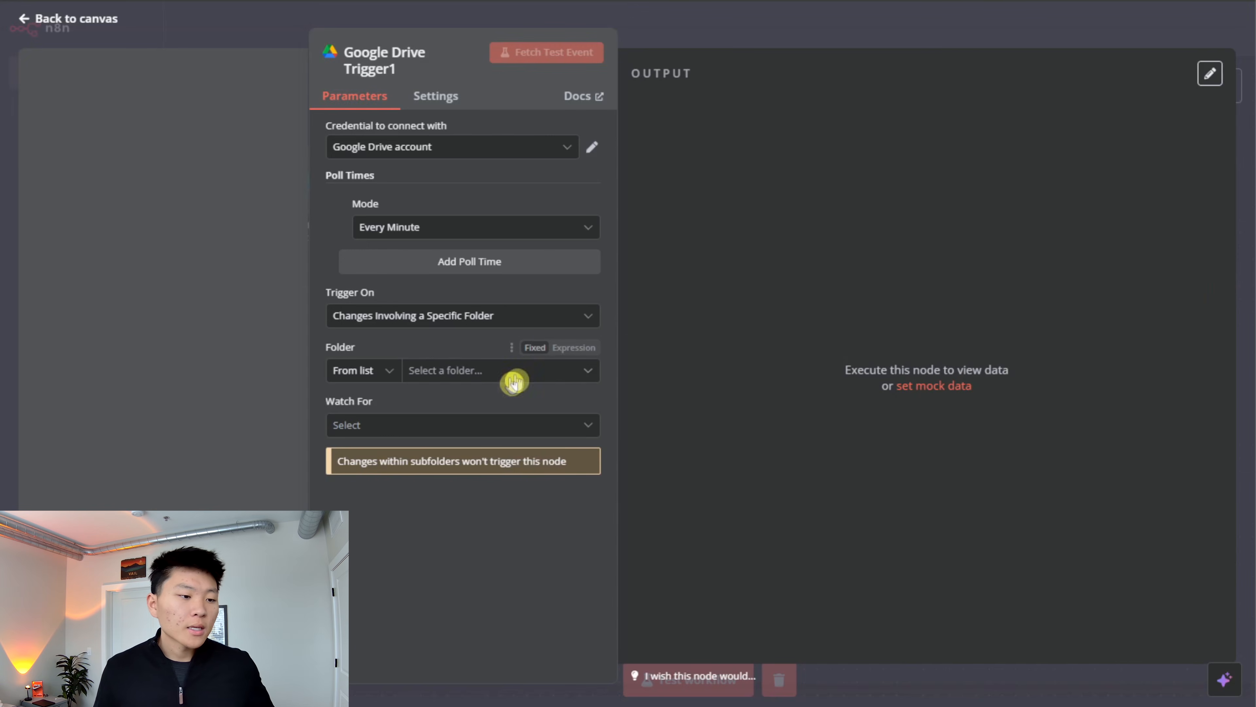
- Set the new trigger to watch the Projects folder for File Updated events
{"action": "left_click", "coordinate": [500, 376]}
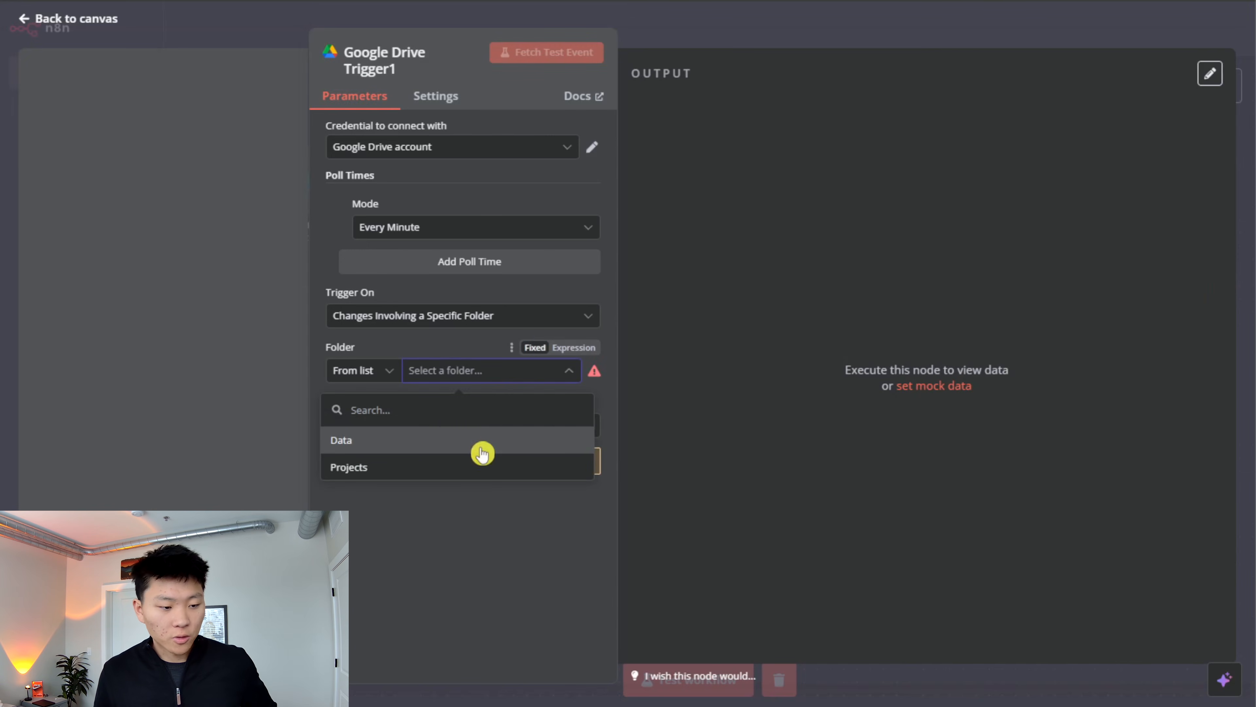
{"action": "left_click", "coordinate": [475, 466]}
{"action": "left_click", "coordinate": [507, 426]}
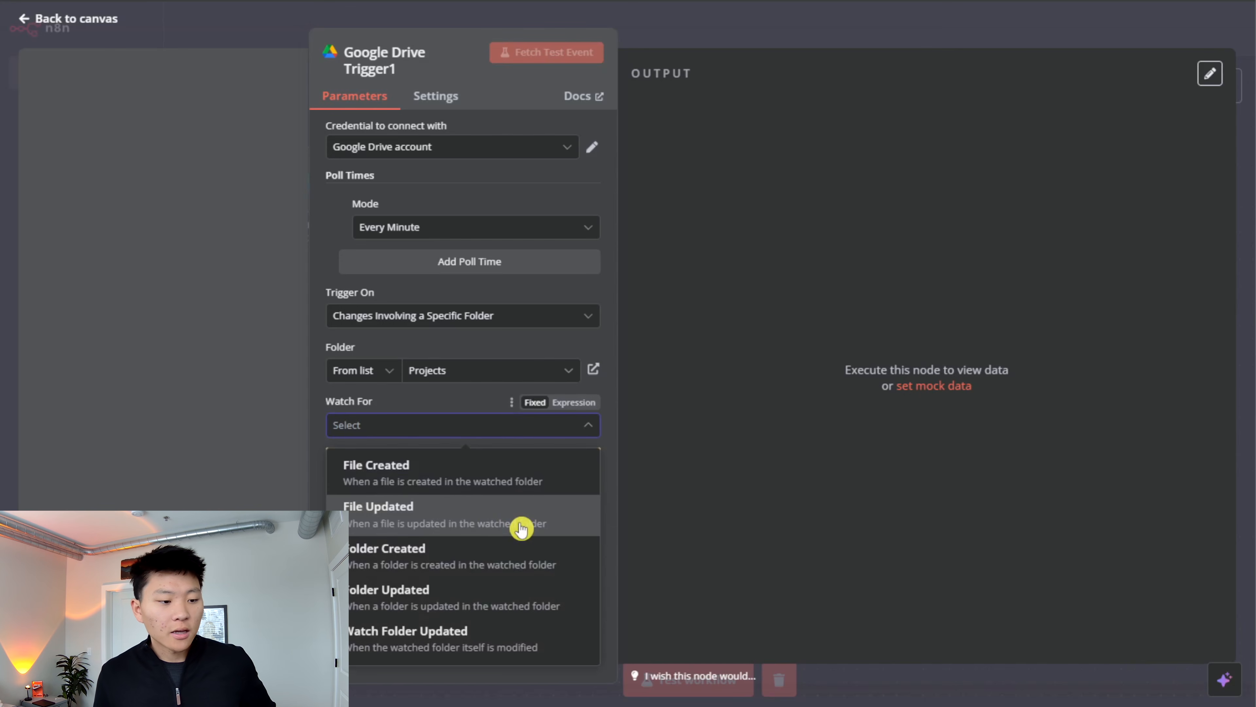
{"action": "left_click", "coordinate": [521, 529]}
- Rename the new trigger as File Updated and place it on the canvas below the existing Google Drive trigger
{"action": "left_click", "coordinate": [406, 69]}
{"action": "left_click", "coordinate": [625, 50]}
{"action": "key", "text": "ctrl+a"}
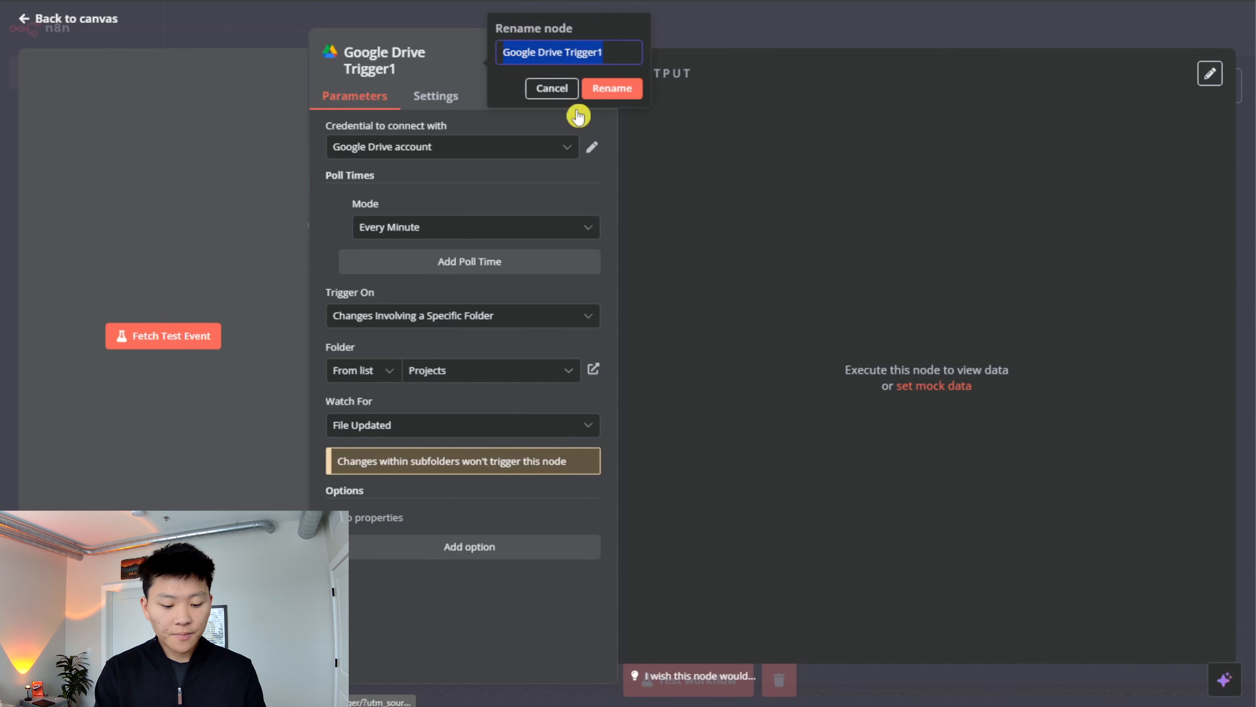
{"action": "type", "text": "File Updated"}
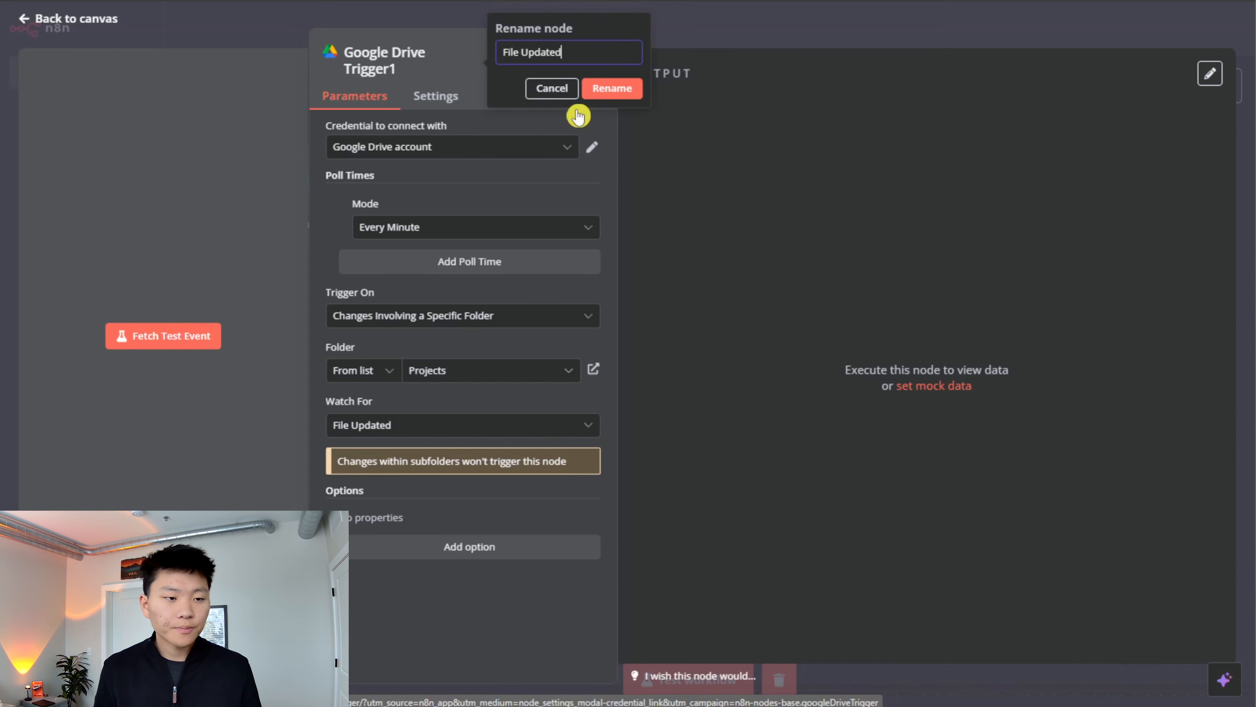
{"action": "key", "text": "Return"}
{"action": "left_click", "coordinate": [652, 33]}
{"action": "left_click_drag", "start_coordinate": [758, 465], "coordinate": [309, 336]}
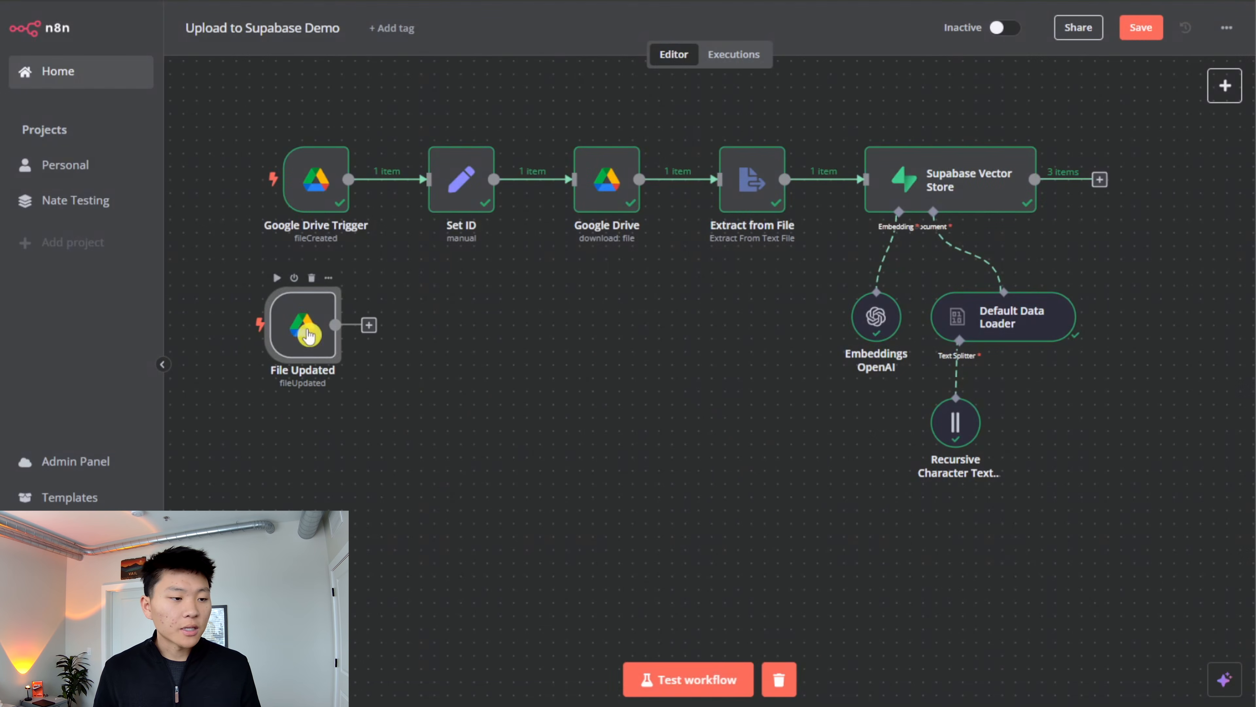
- Rename the original Google Drive trigger, which watches for created files, as New File
{"action": "double_click", "coordinate": [324, 196]}
{"action": "left_click", "coordinate": [470, 54]}
{"action": "triple_click", "coordinate": [545, 60]}
{"action": "type", "text": "New Fi"}
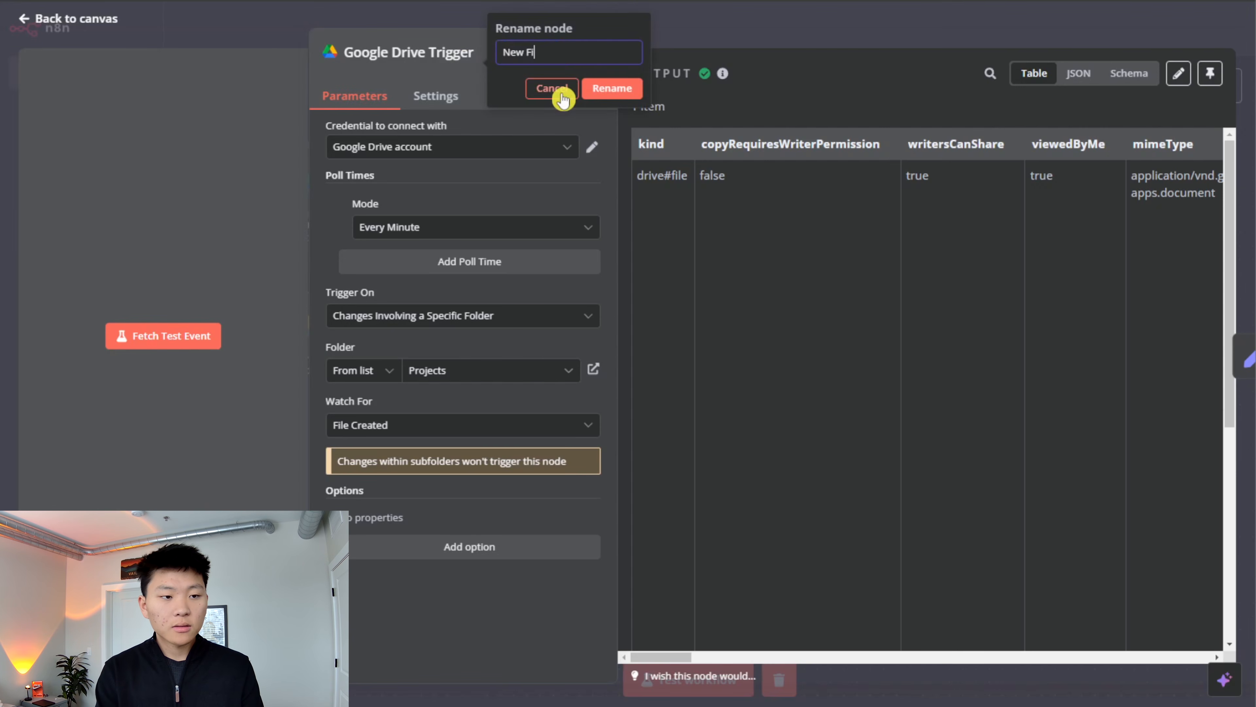
{"action": "type", "text": "le"}
{"action": "key", "text": "Return"}
{"action": "left_click", "coordinate": [729, 39]}
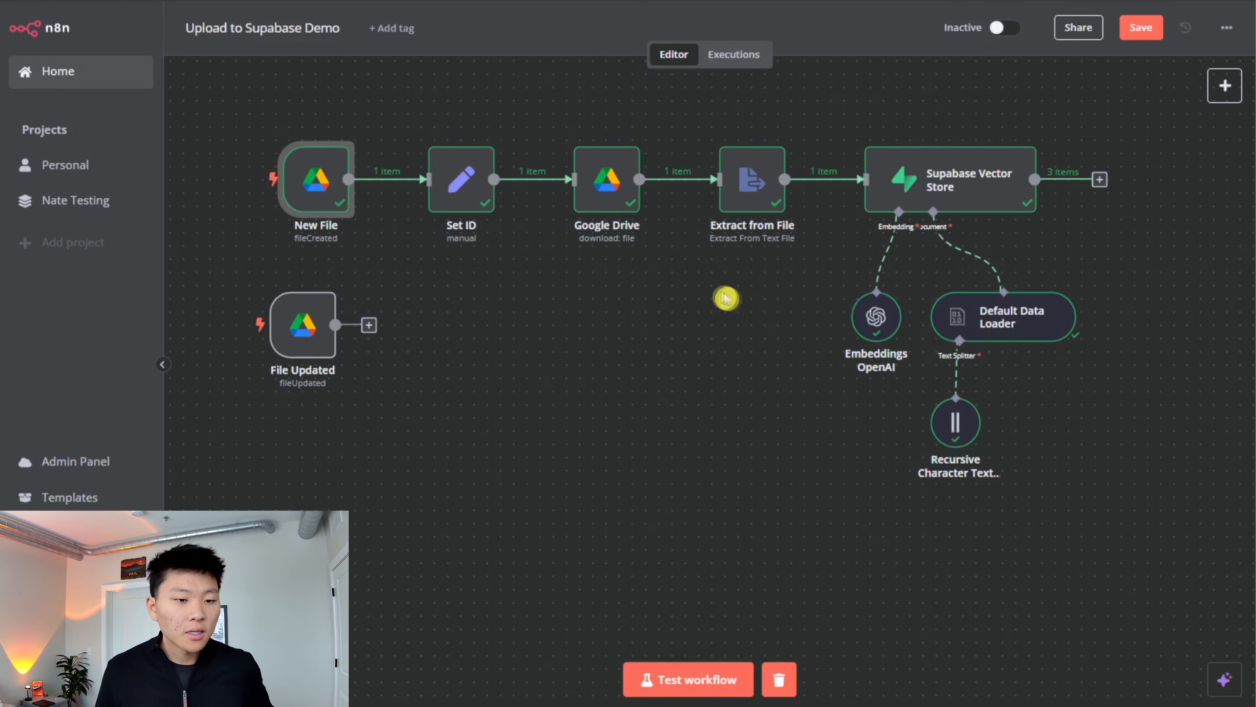
- Rename the Google Drive download node as Downloading File and return to the canvas
{"action": "double_click", "coordinate": [606, 180]}
{"action": "left_click", "coordinate": [535, 52]}
{"action": "left_click", "coordinate": [557, 53]}
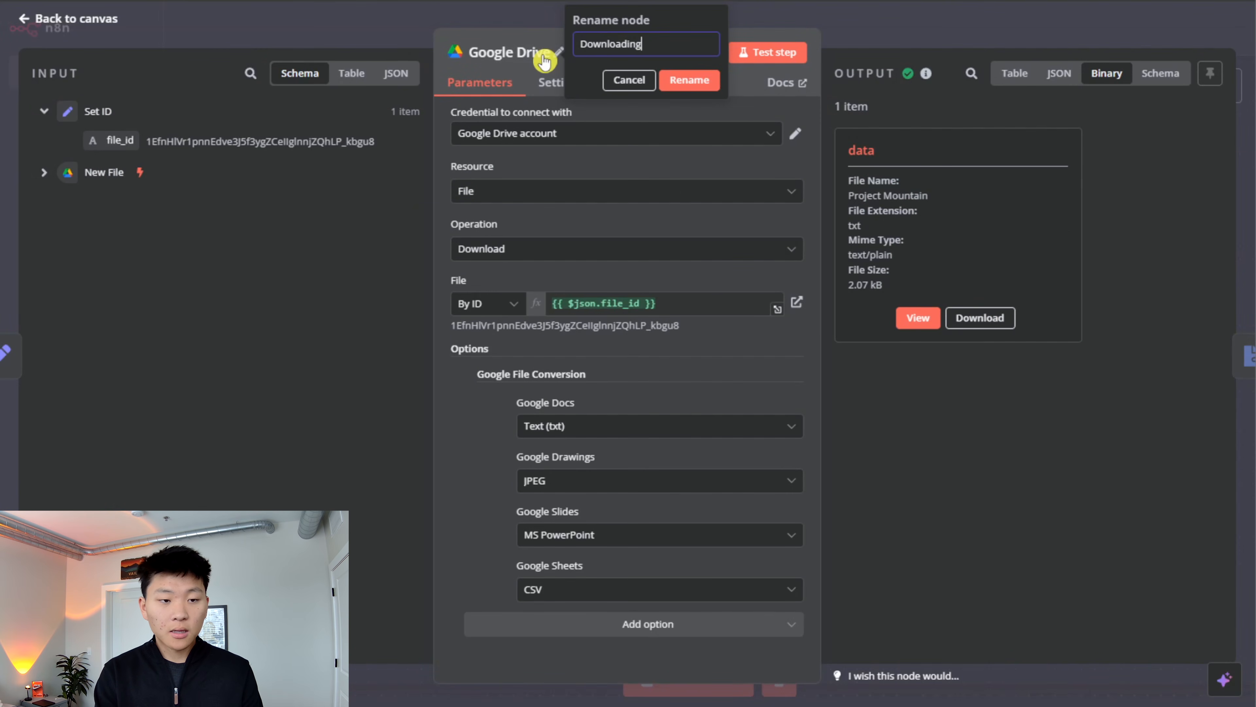
{"action": "key", "text": "Return"}
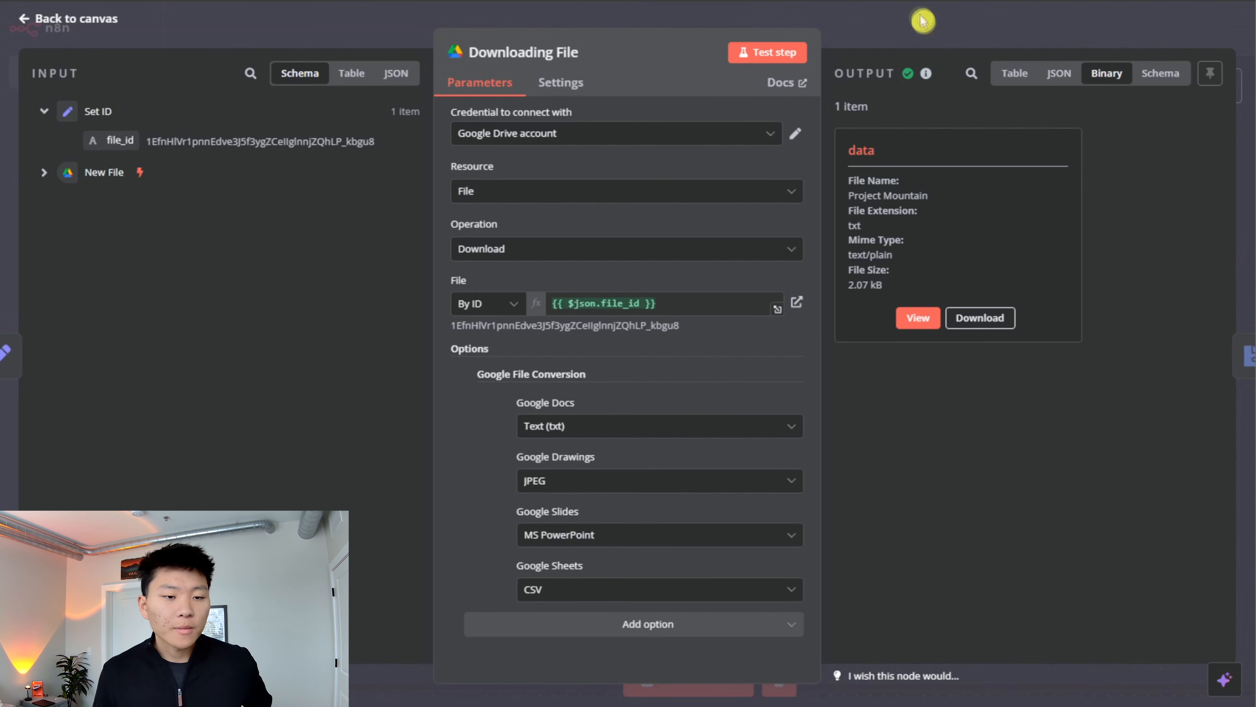
{"action": "left_click", "coordinate": [1073, 20]}
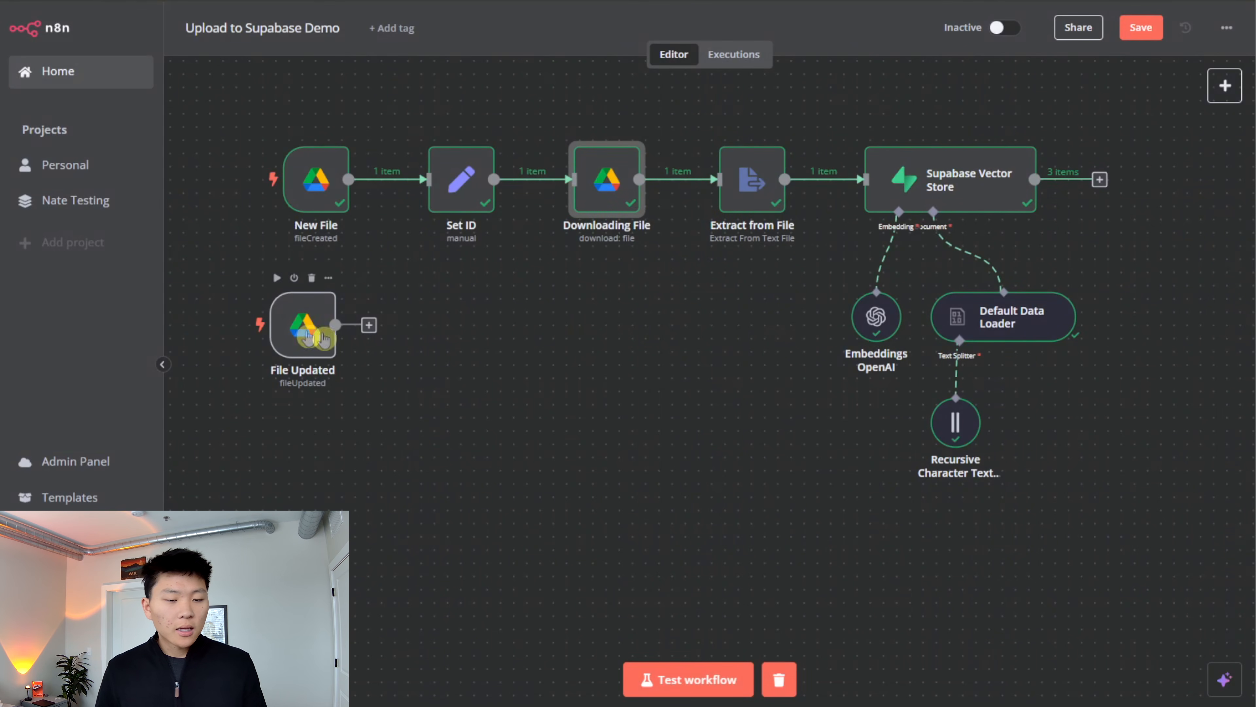
- Move the File Updated trigger farther below the first flow and fetch a test event for it
{"action": "scroll", "coordinate": [296, 337], "scroll_direction": "down", "scroll_amount": 4}
{"action": "left_click_drag", "start_coordinate": [301, 218], "coordinate": [326, 416]}
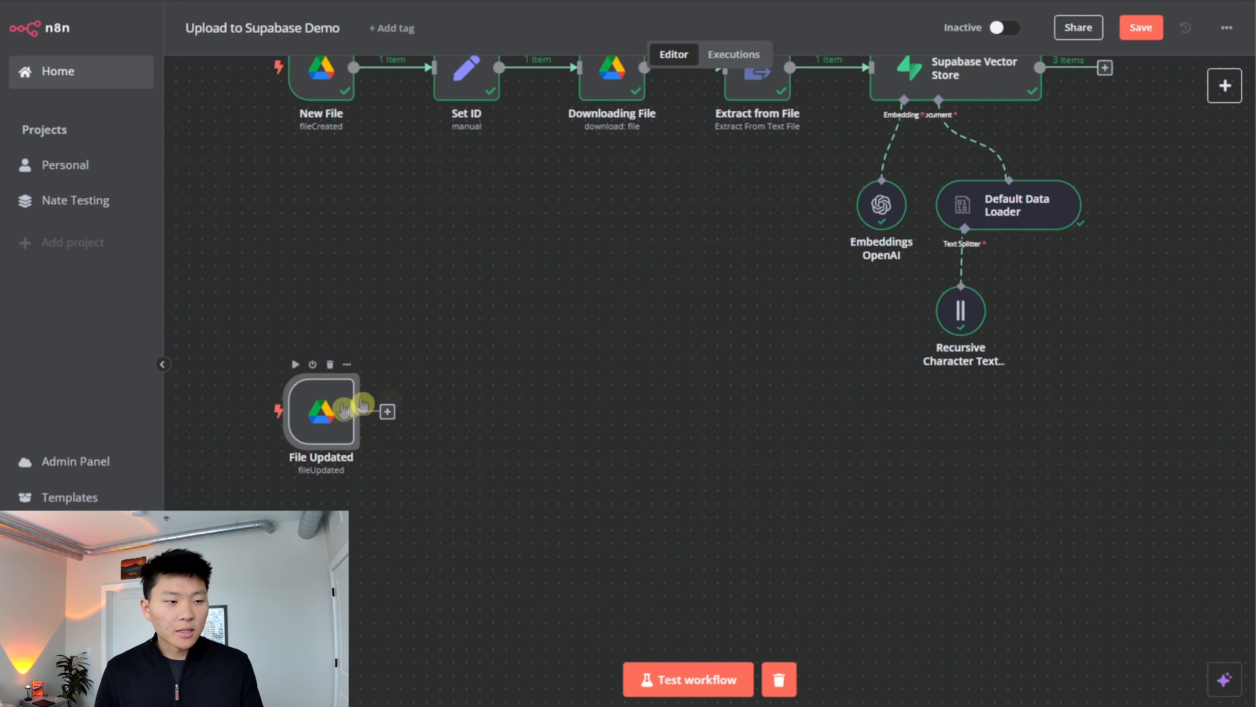
{"action": "scroll", "coordinate": [445, 381], "scroll_direction": "down", "scroll_amount": 2}
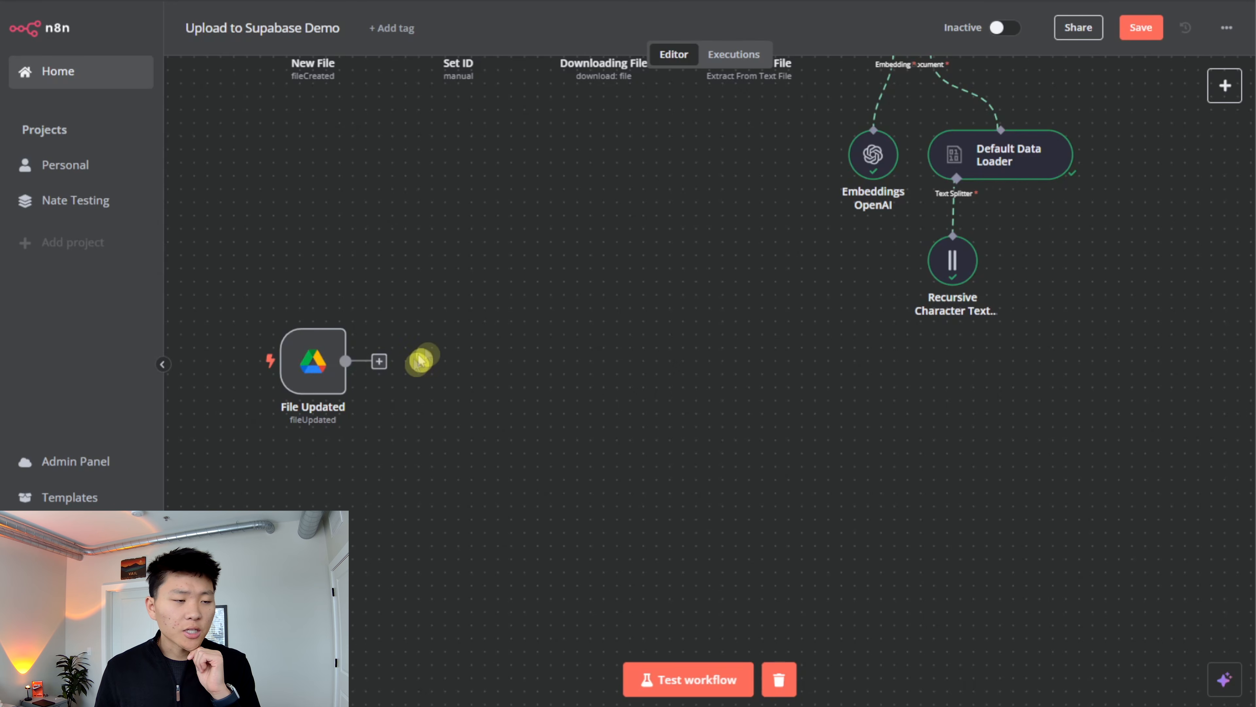
{"action": "double_click", "coordinate": [320, 365]}
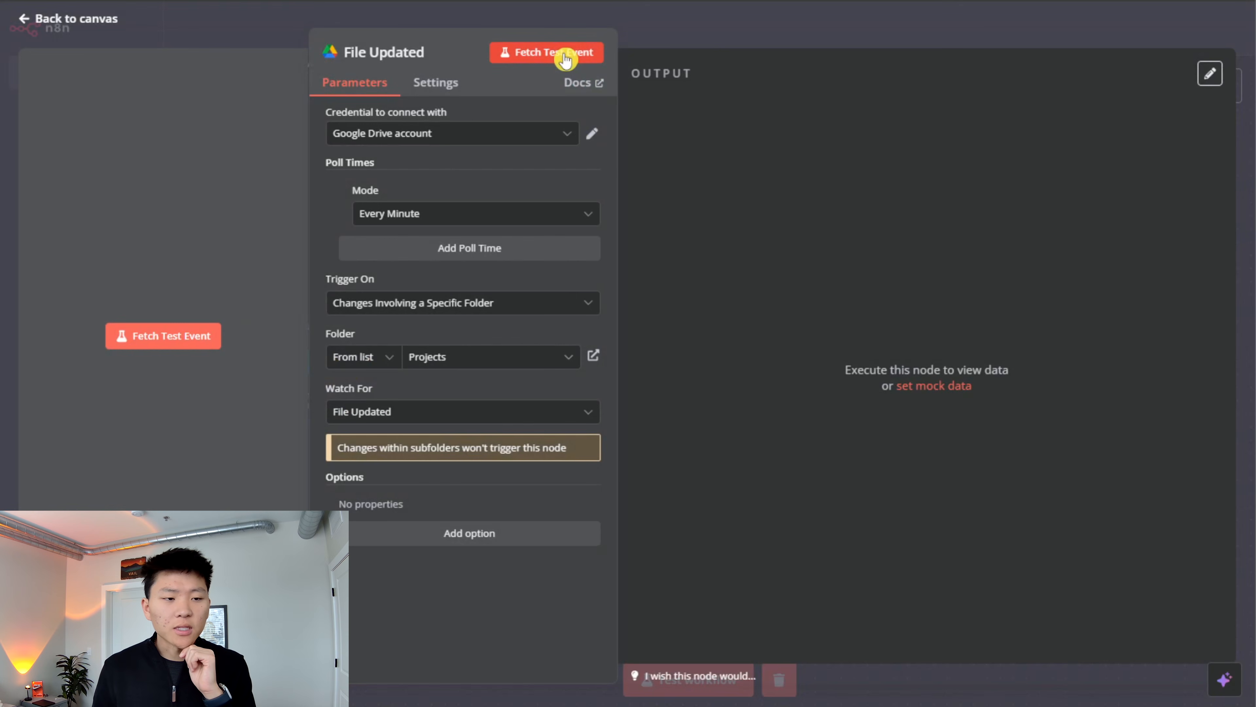
{"action": "left_click", "coordinate": [565, 53]}
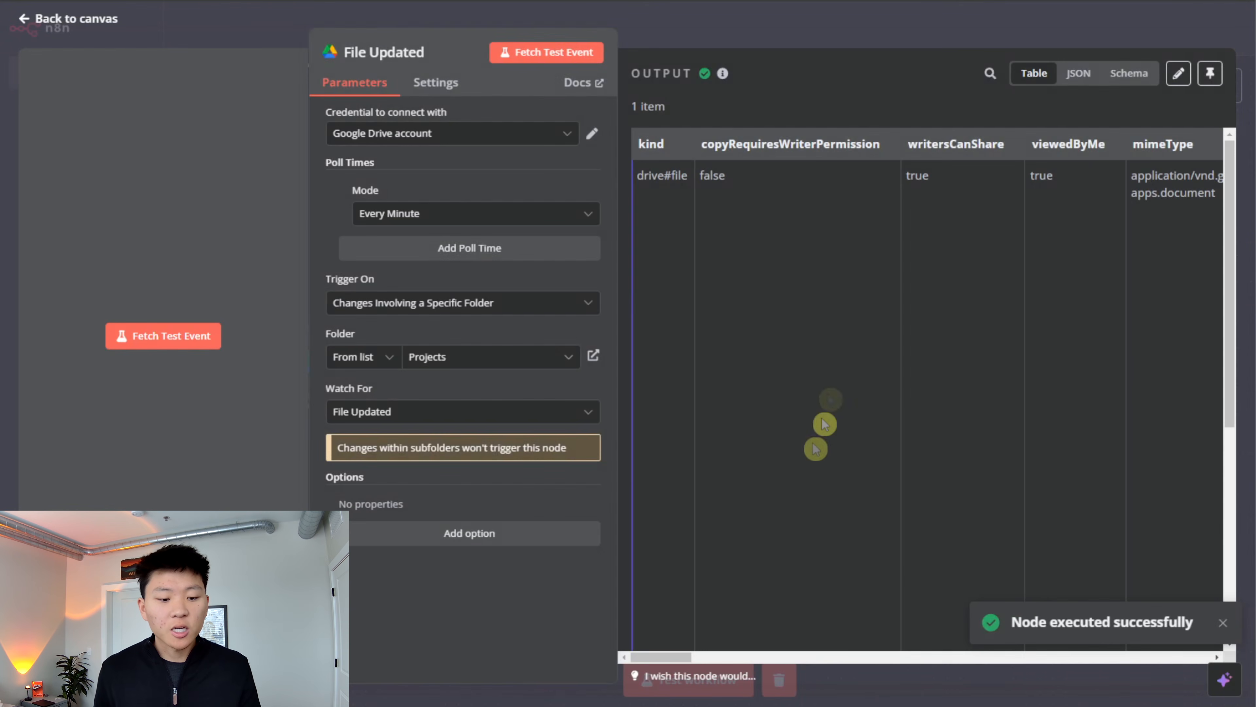
{"action": "left_click", "coordinate": [854, 28]}
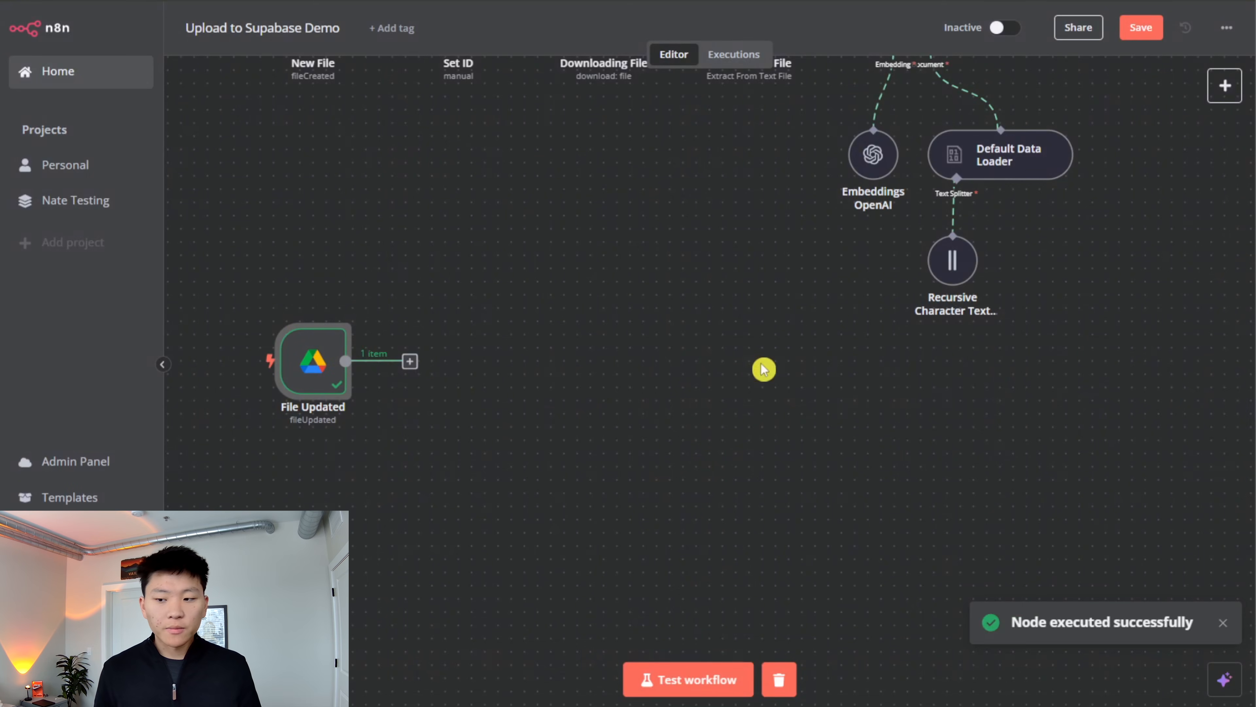
- Add a Supabase node with the Delete a row action after the File Updated trigger
{"action": "left_click", "coordinate": [409, 361]}
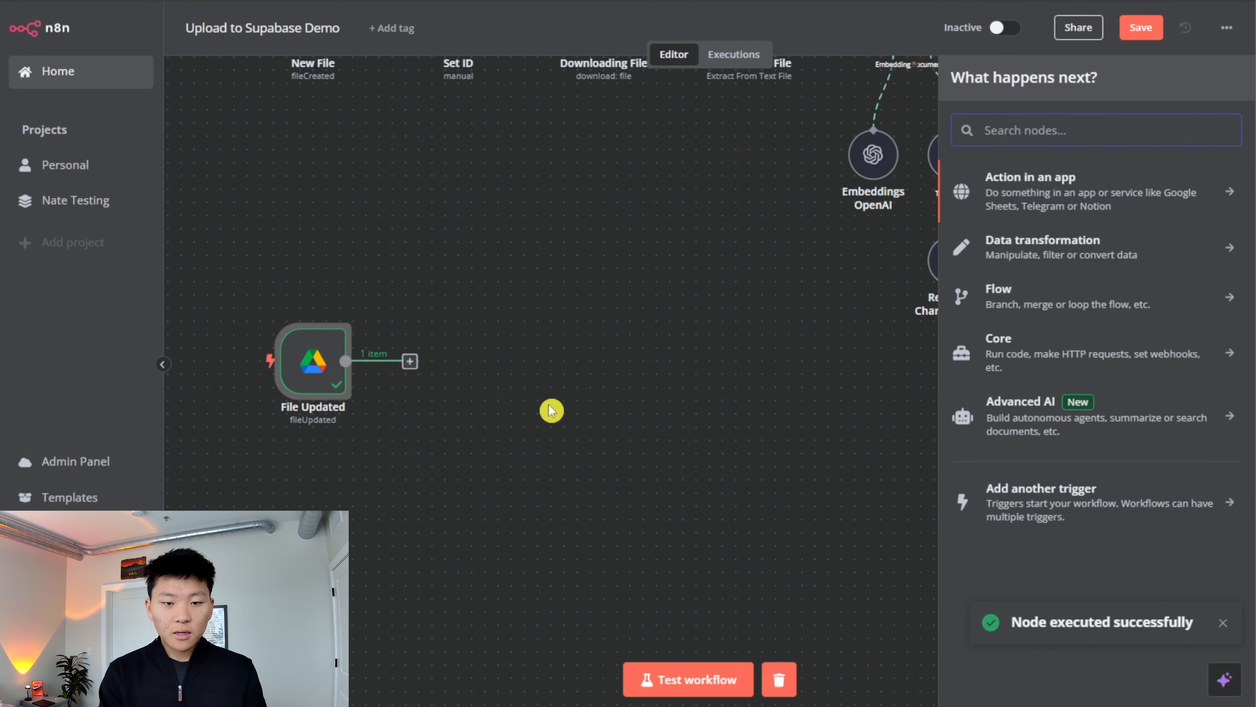
{"action": "type", "text": "supa"}
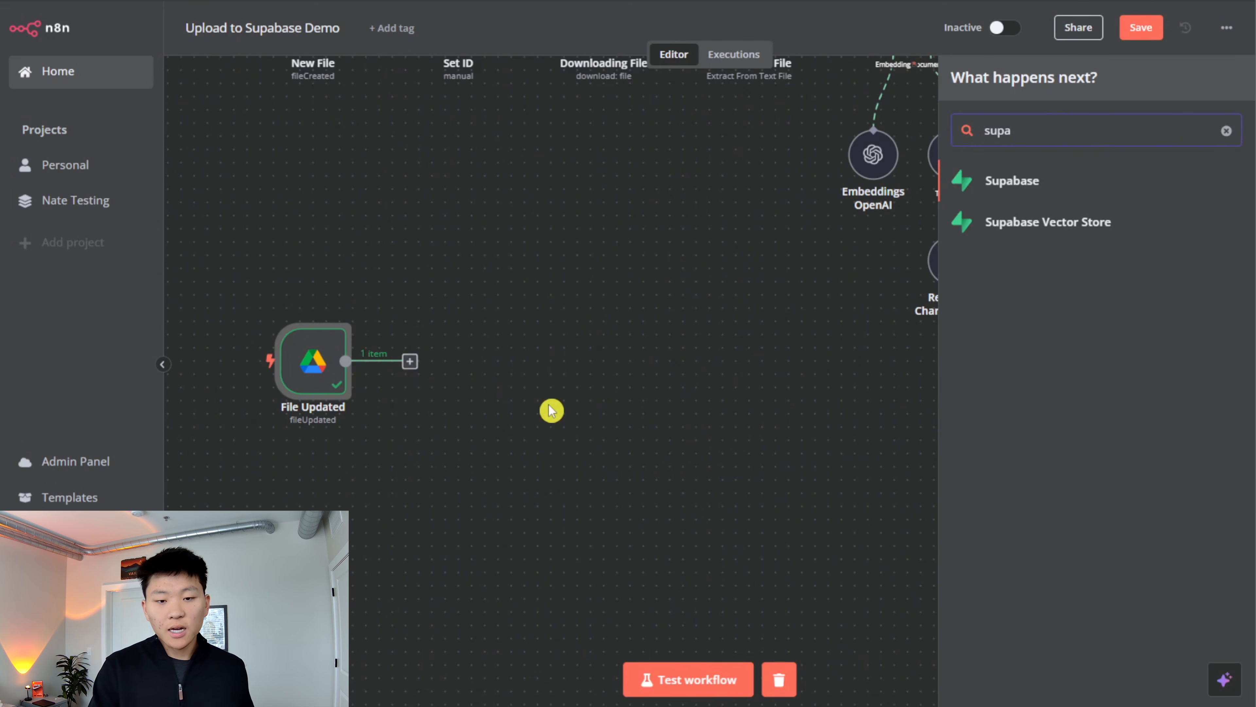
{"action": "key", "text": "Return"}
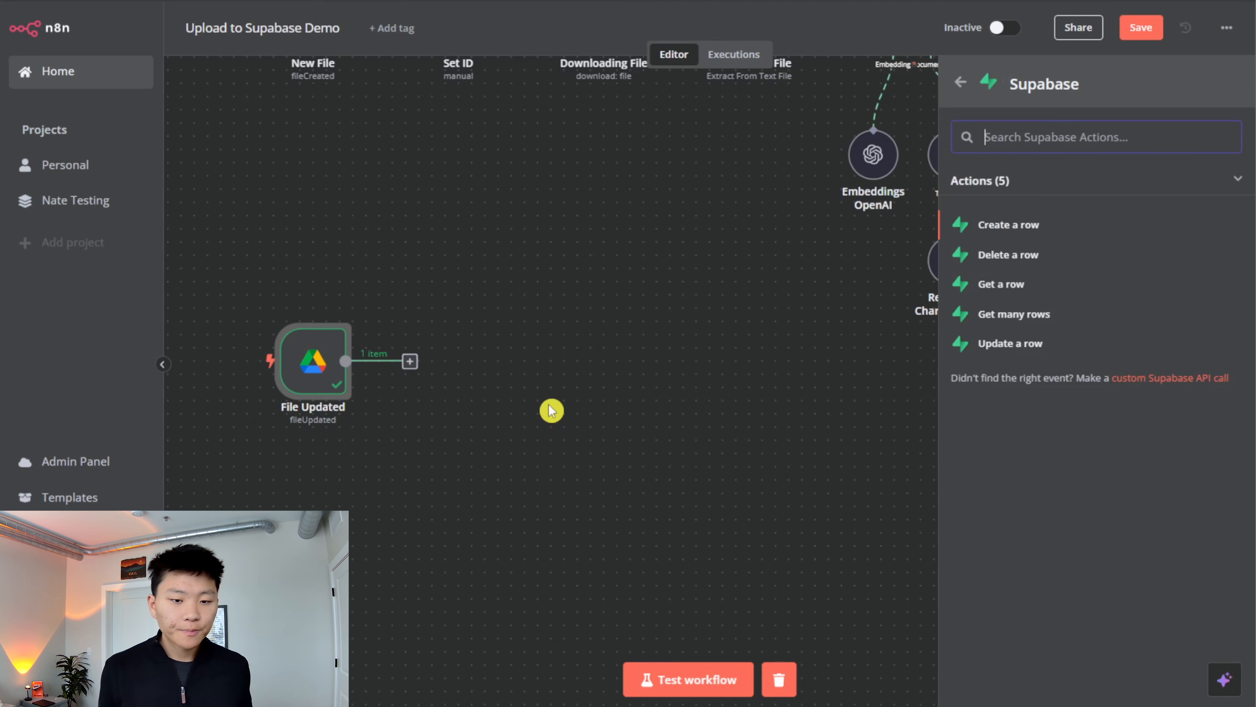
{"action": "left_click", "coordinate": [1083, 261]}
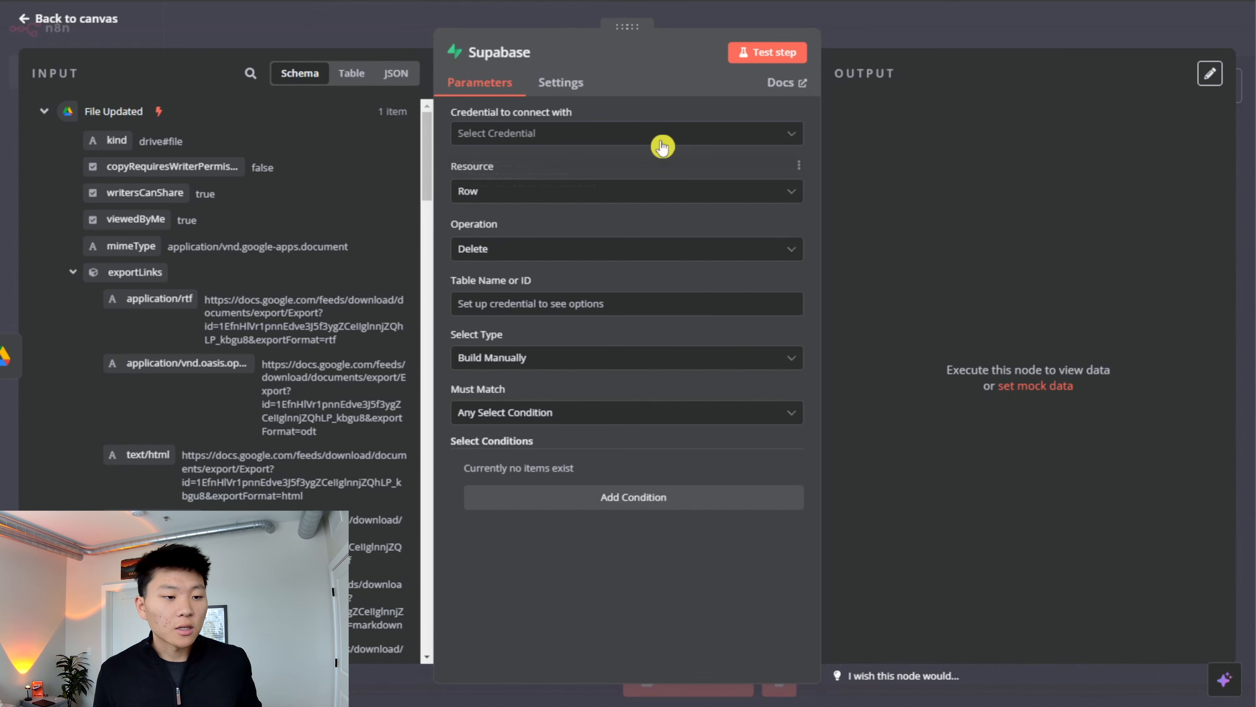
- Configure the Supabase delete node with the demo credential, the documents table and the String select type for its filter
{"action": "left_click", "coordinate": [662, 147]}
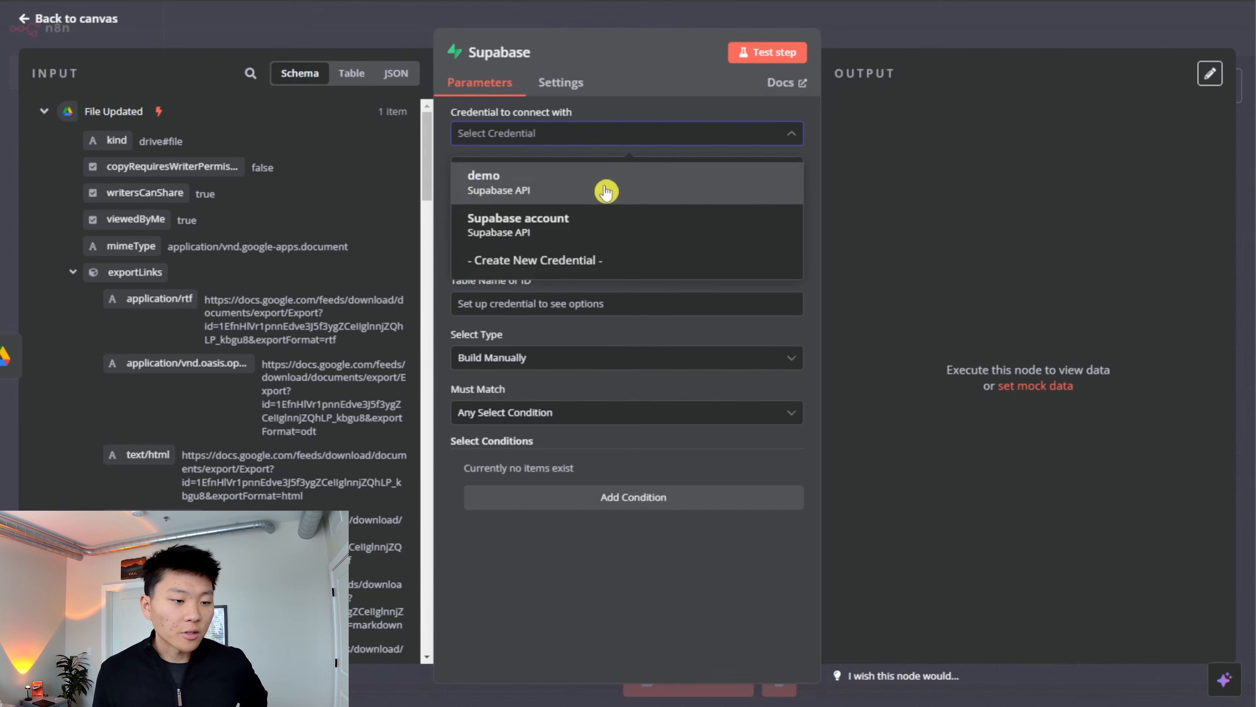
{"action": "left_click", "coordinate": [606, 191]}
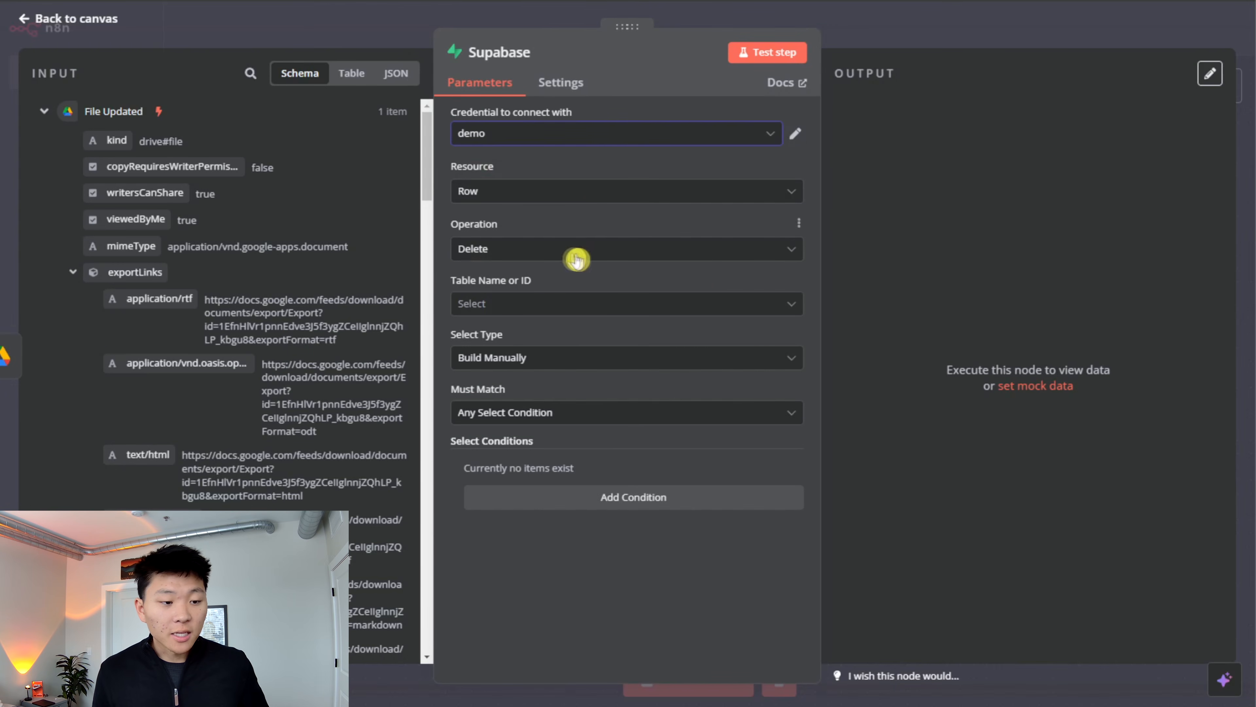
{"action": "left_click", "coordinate": [608, 304]}
{"action": "left_click", "coordinate": [645, 352]}
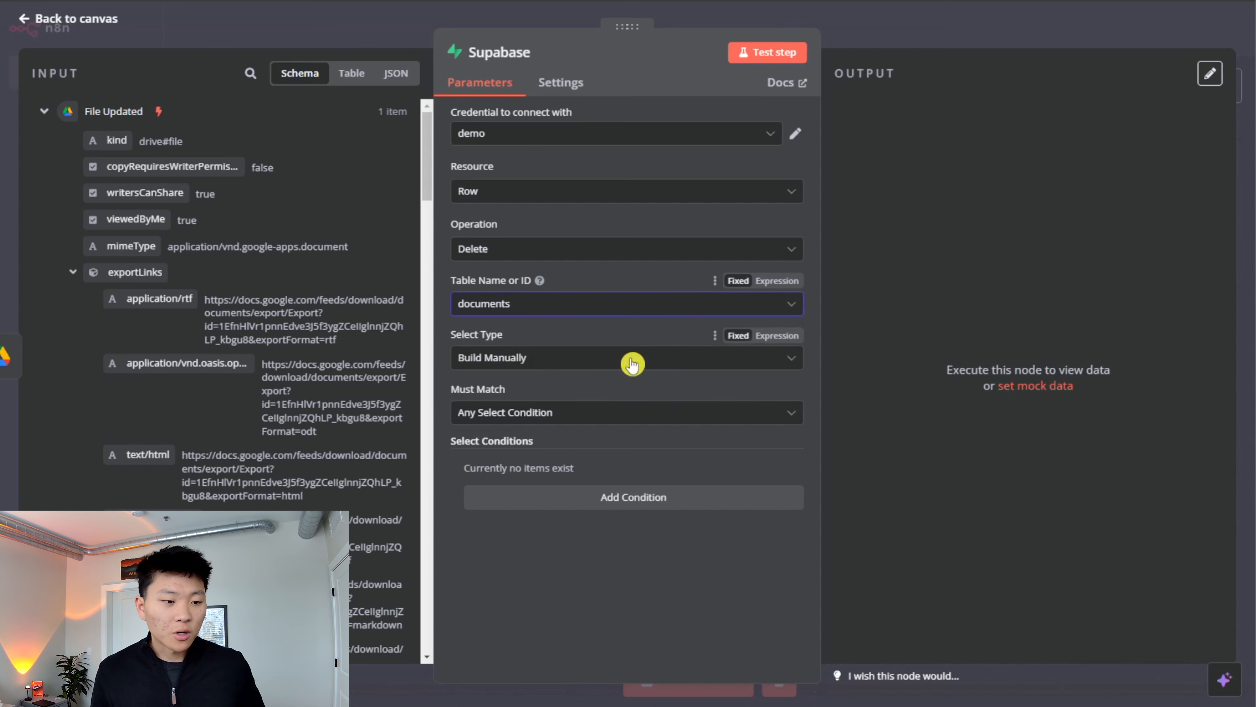
{"action": "left_click", "coordinate": [612, 357]}
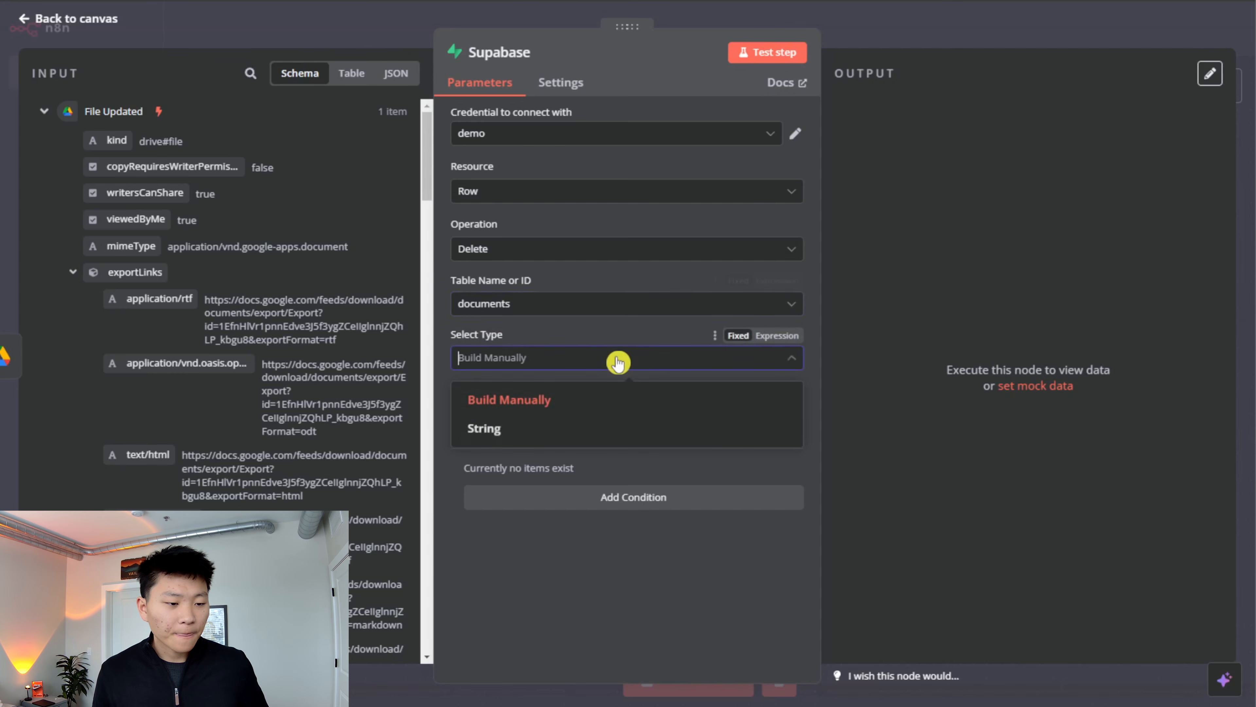
{"action": "left_click", "coordinate": [608, 429]}
{"action": "left_click", "coordinate": [603, 449]}
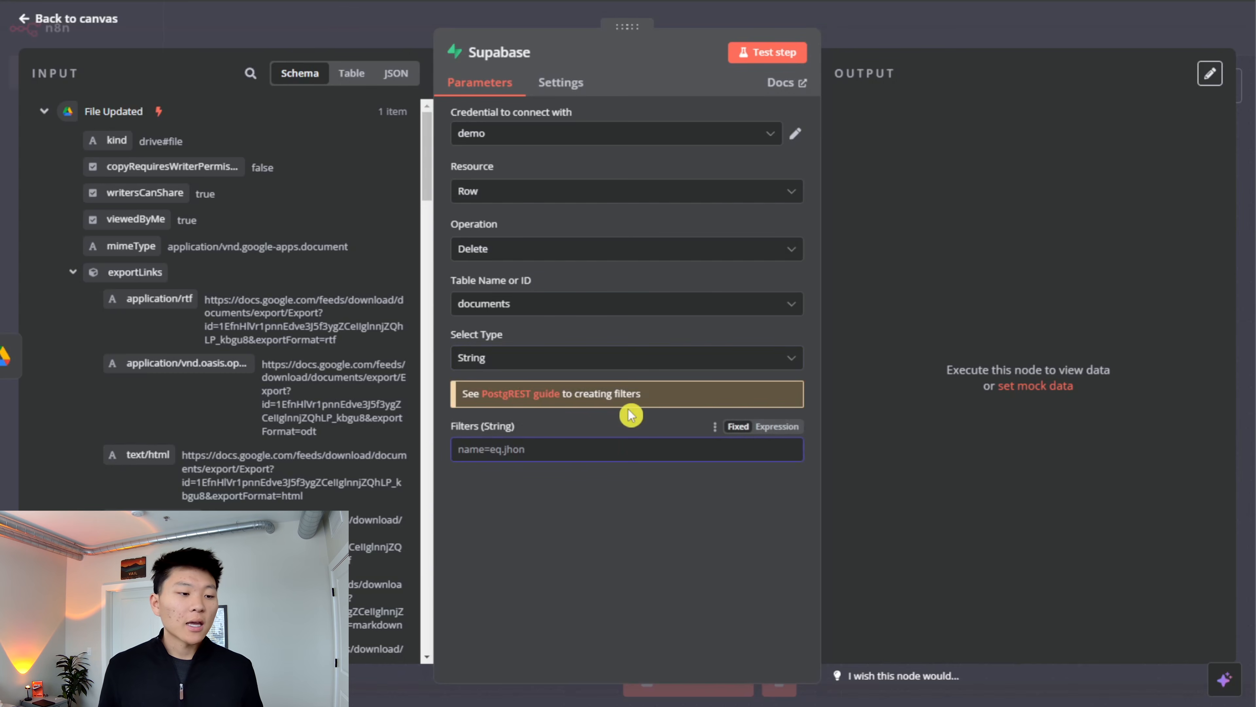
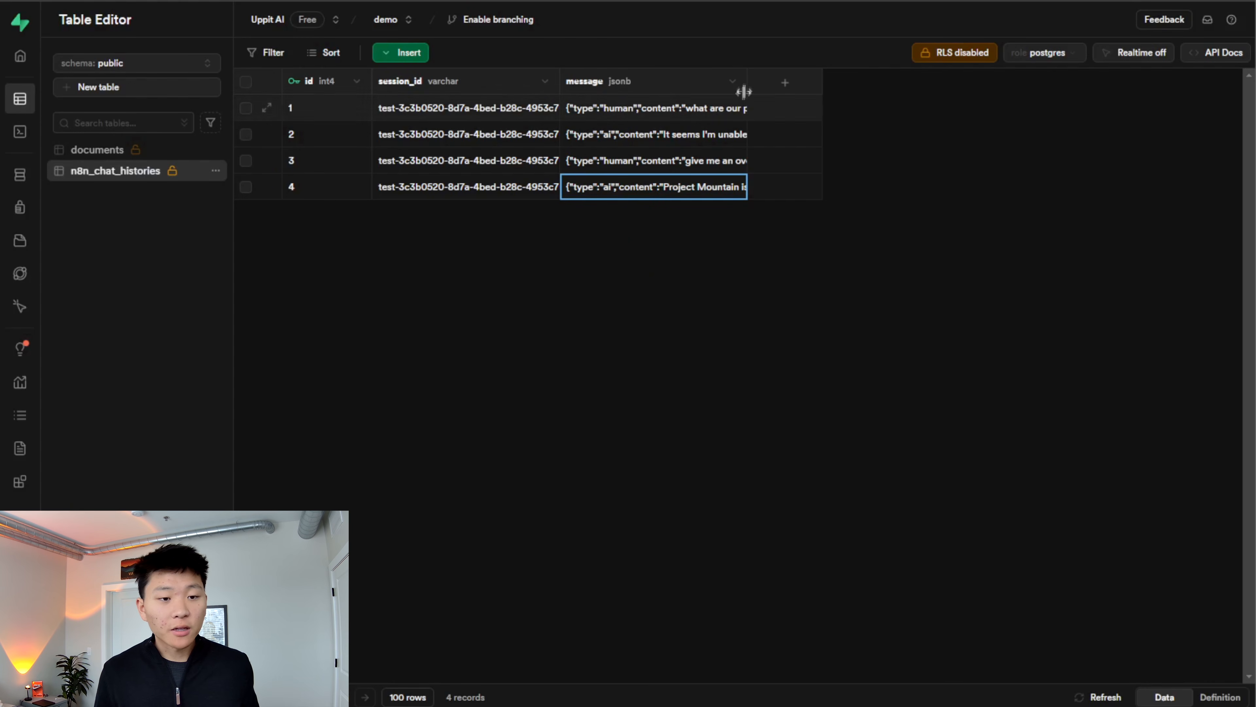
- Examine the last chat history message, then the file_id inside the metadata of the documents table rows in Supabase
{"action": "double_click", "coordinate": [707, 186]}
{"action": "scroll", "coordinate": [766, 255], "scroll_direction": "down", "scroll_amount": 6}
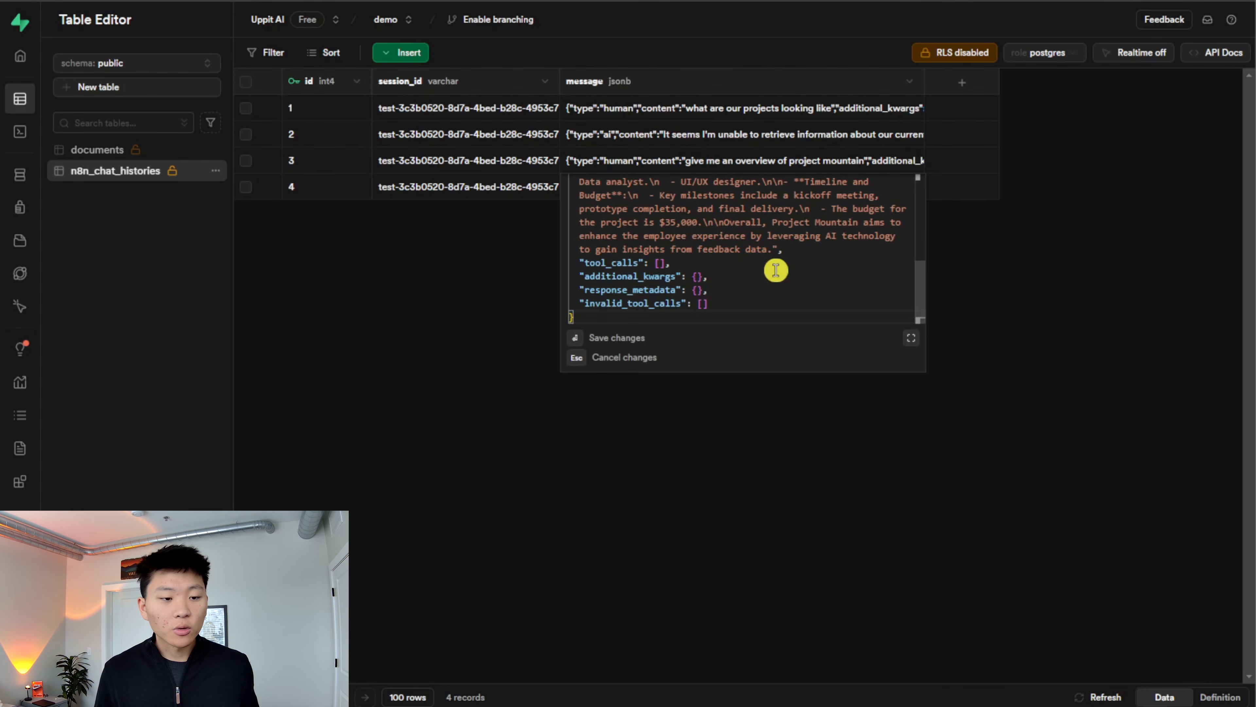
{"action": "left_click", "coordinate": [98, 150]}
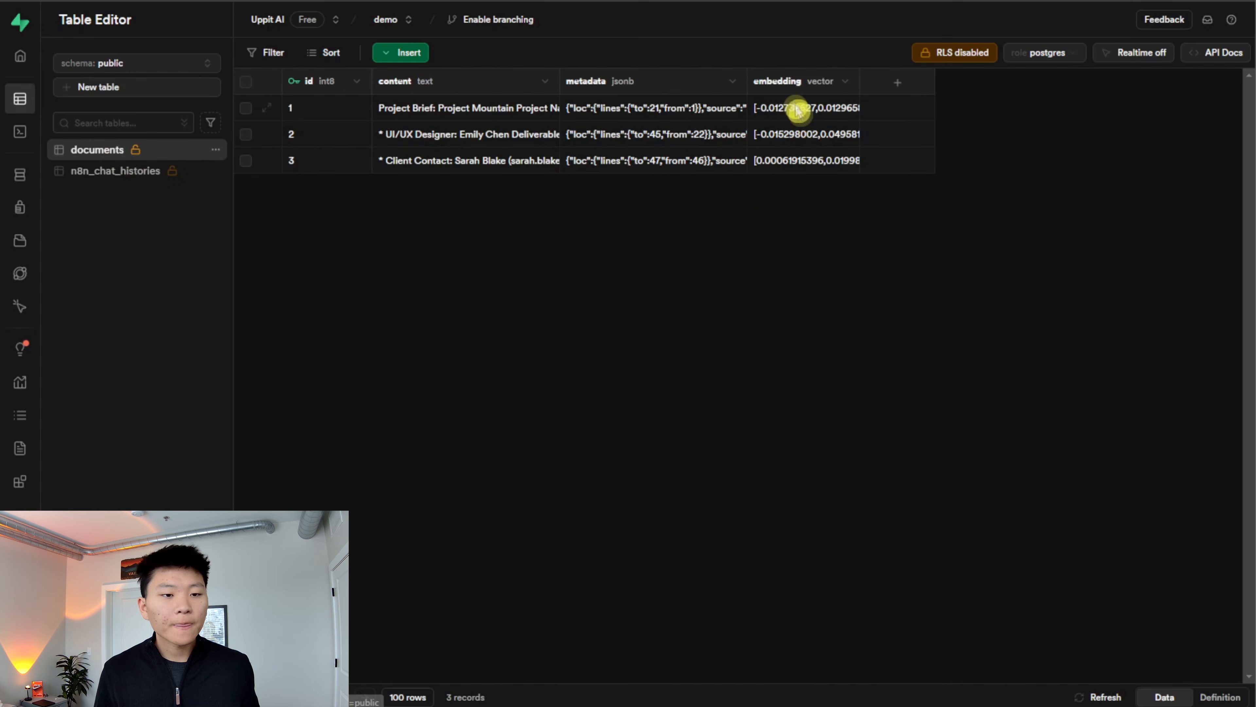
{"action": "left_click", "coordinate": [795, 89]}
{"action": "left_click_drag", "start_coordinate": [747, 85], "coordinate": [910, 94]}
{"action": "double_click", "coordinate": [685, 135]}
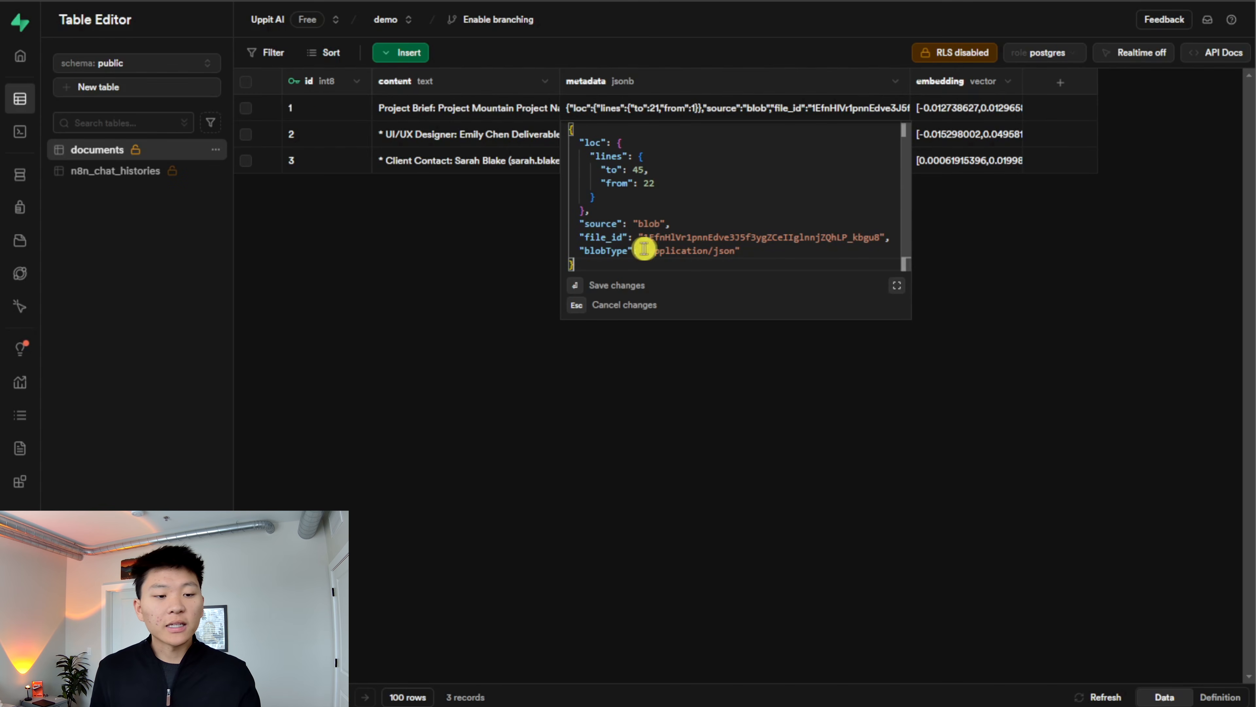
{"action": "left_click_drag", "start_coordinate": [642, 241], "coordinate": [871, 240]}
{"action": "left_click", "coordinate": [840, 256]}
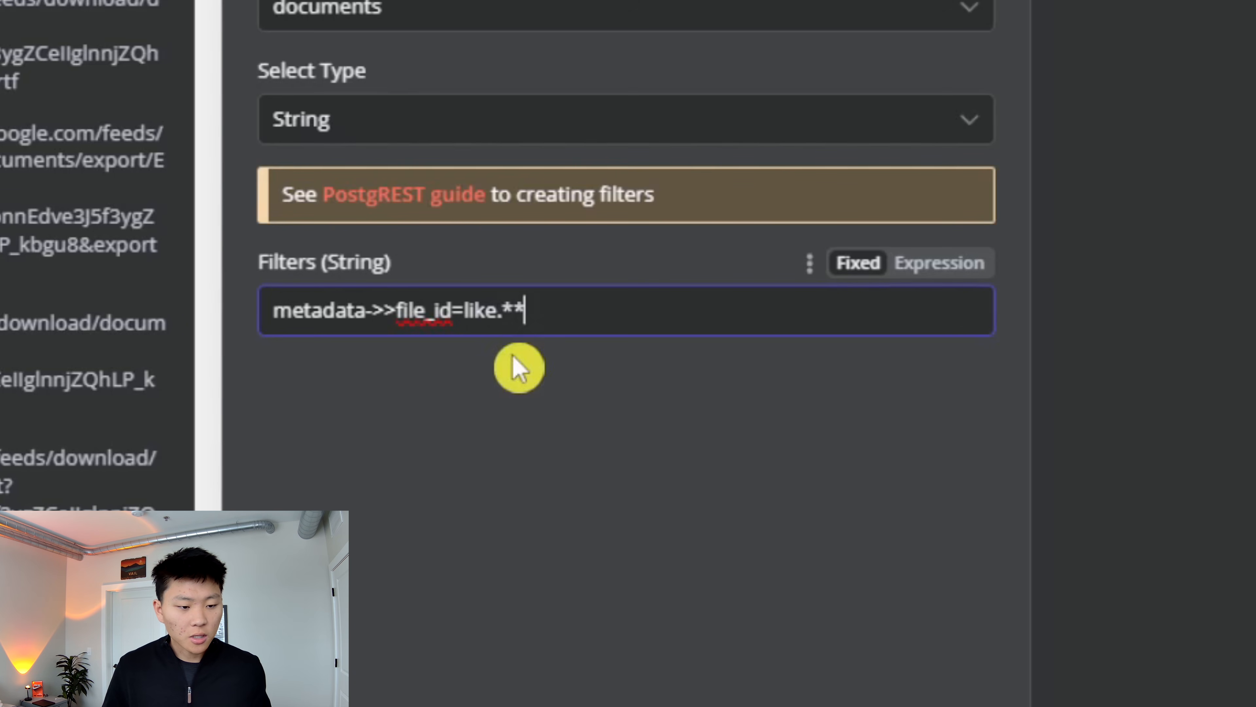
- Make the delete filter an expression using the trigger's file id: metadata->>file_id=like.*{{ $json.id }}*
{"action": "left_click", "coordinate": [957, 273]}
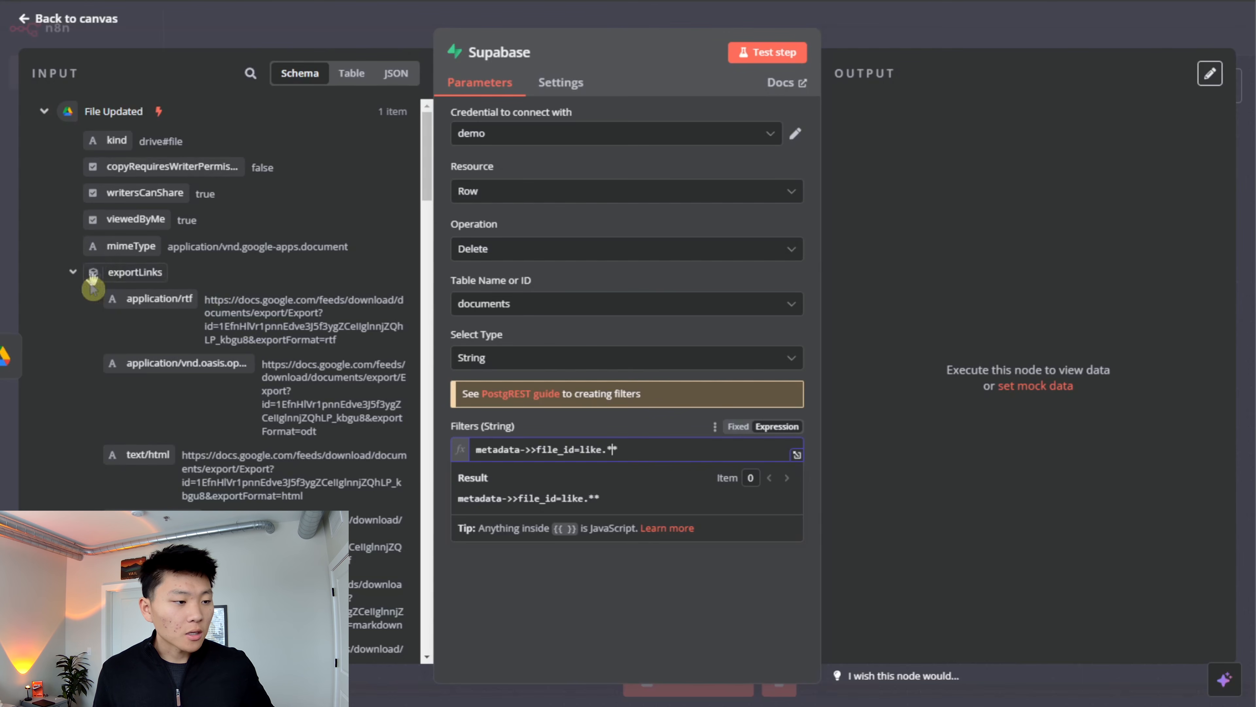
{"action": "left_click", "coordinate": [73, 272]}
{"action": "scroll", "coordinate": [191, 309], "scroll_direction": "down", "scroll_amount": 3}
{"action": "left_click", "coordinate": [74, 309]}
{"action": "scroll", "coordinate": [74, 309], "scroll_direction": "down", "scroll_amount": 5}
{"action": "left_click", "coordinate": [75, 308]}
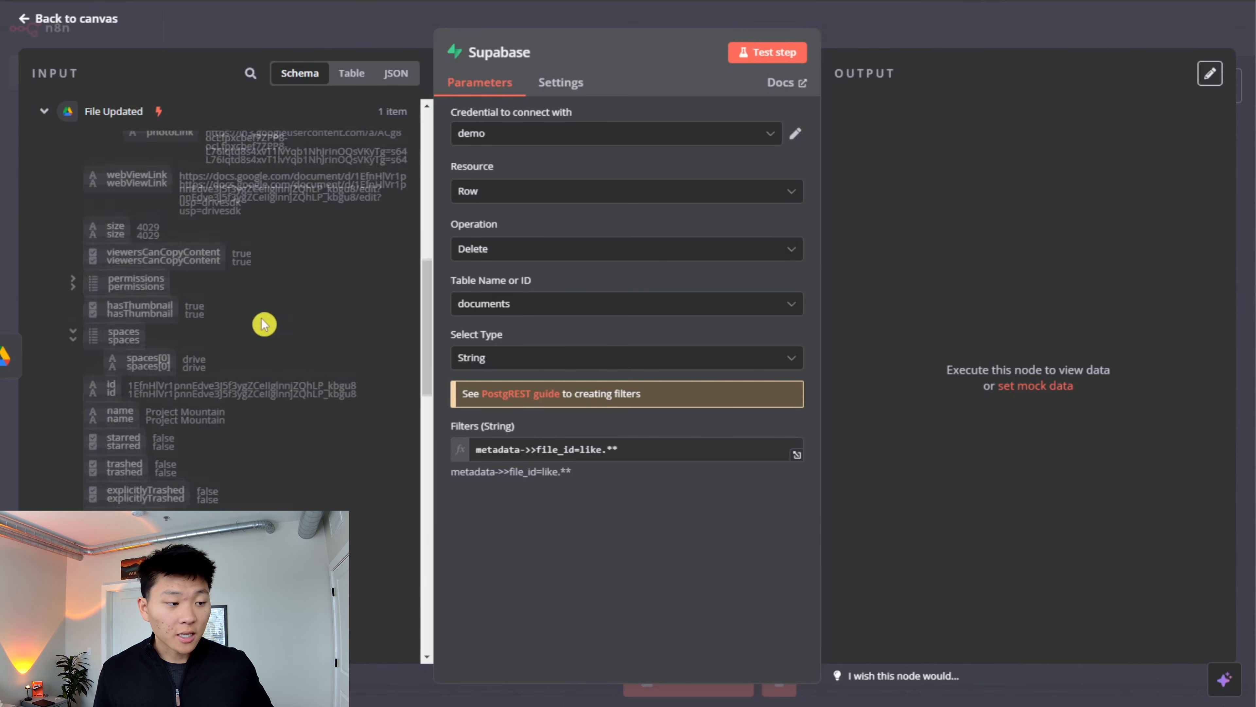
{"action": "scroll", "coordinate": [258, 331], "scroll_direction": "down", "scroll_amount": 4}
{"action": "scroll", "coordinate": [297, 349], "scroll_direction": "up", "scroll_amount": 1}
{"action": "scroll", "coordinate": [198, 376], "scroll_direction": "up", "scroll_amount": 4}
{"action": "left_click", "coordinate": [74, 374]}
{"action": "scroll", "coordinate": [225, 392], "scroll_direction": "down", "scroll_amount": 4}
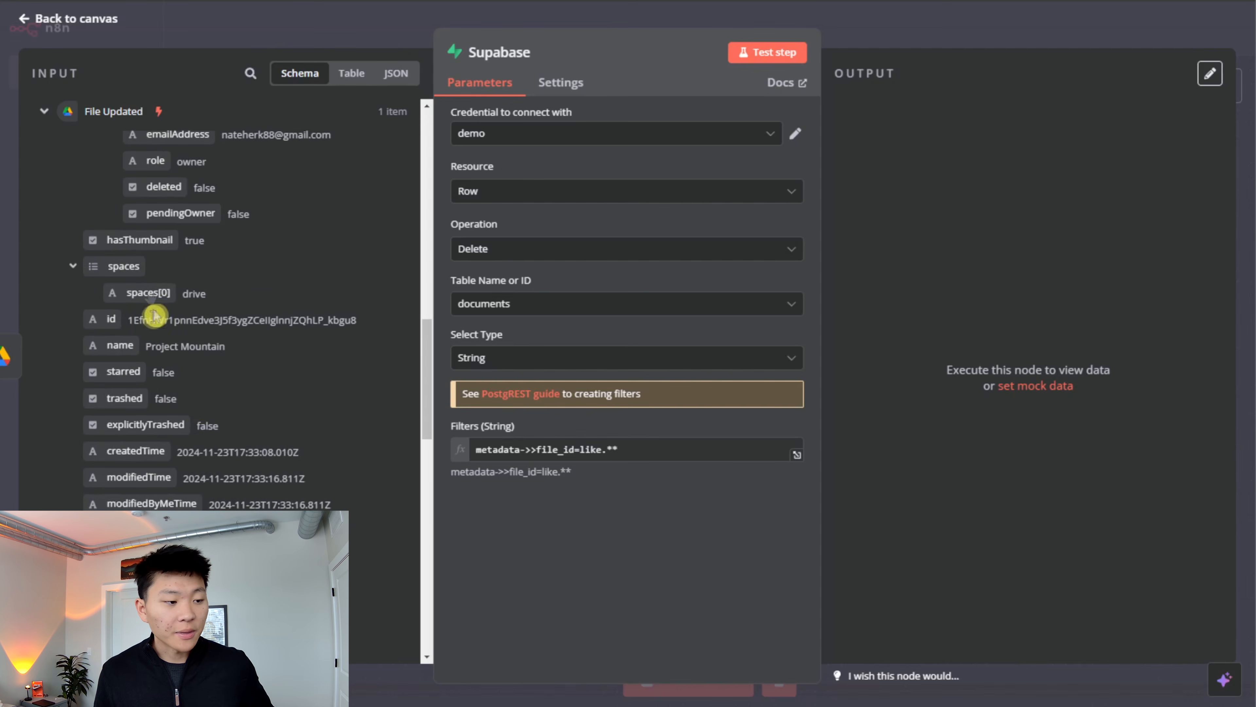
{"action": "left_click_drag", "start_coordinate": [111, 319], "coordinate": [612, 450]}
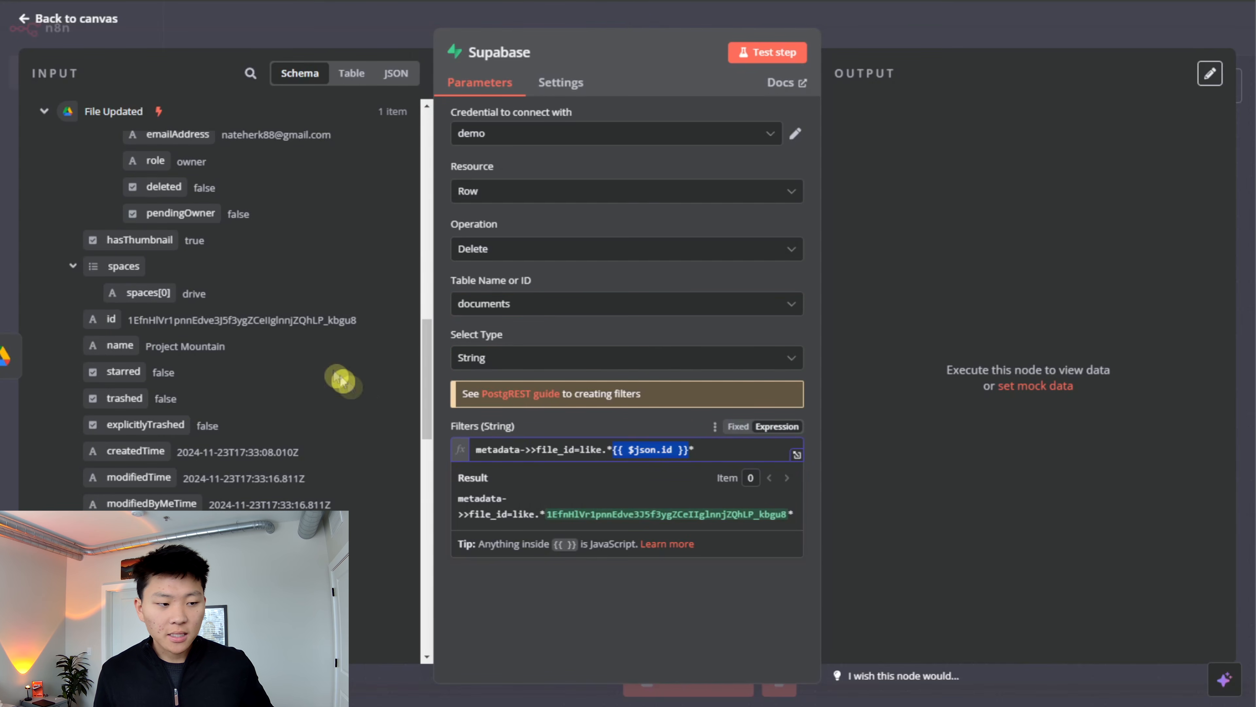
{"action": "left_click", "coordinate": [721, 598]}
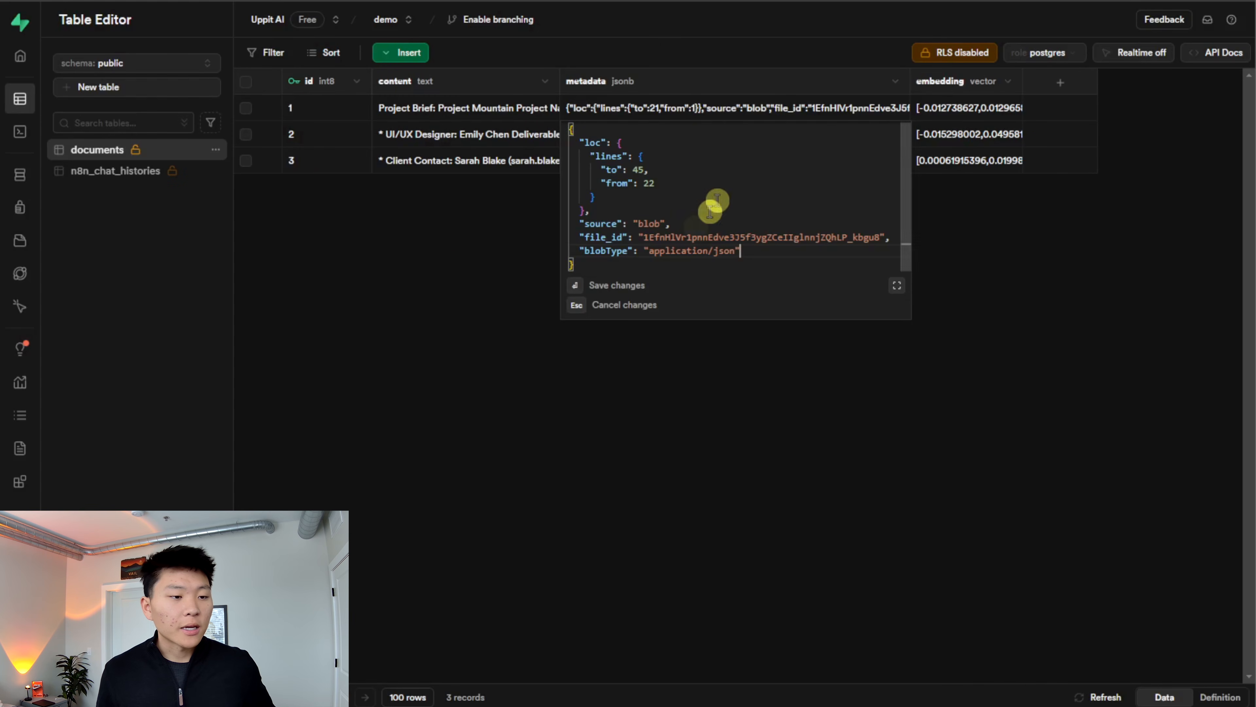
{"action": "key", "text": "Escape"}
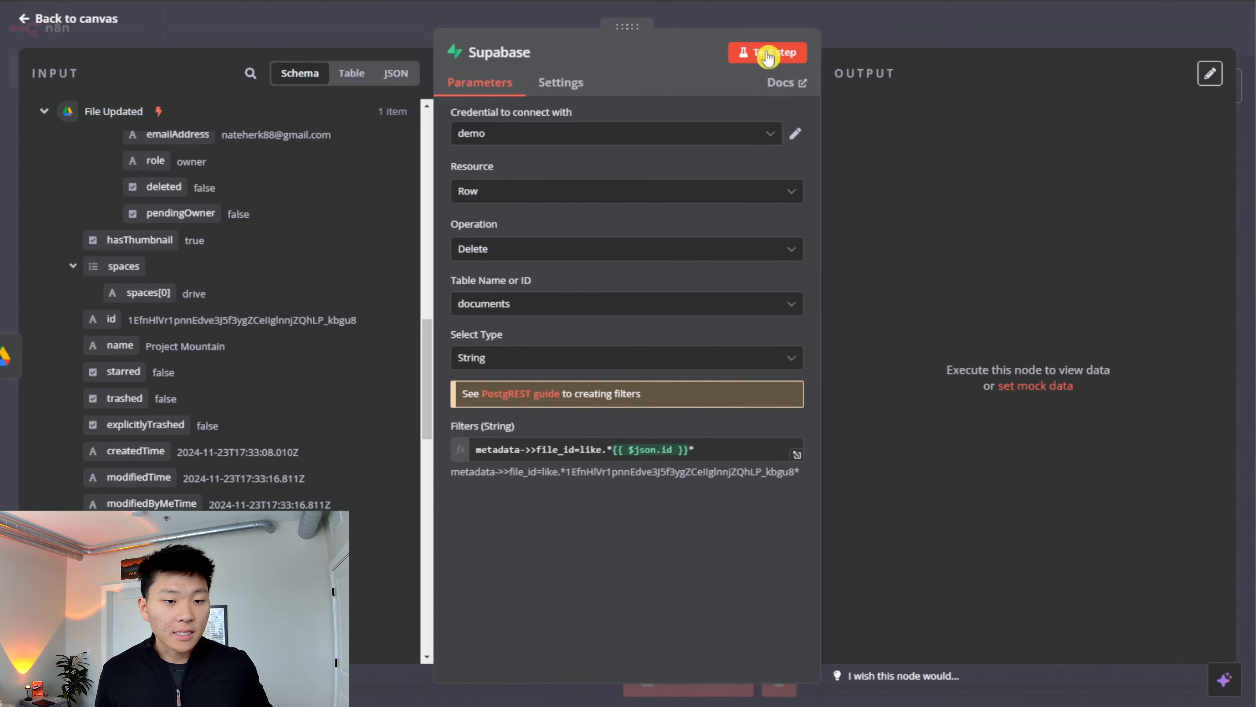
- Test the Supabase delete node, then return to the canvas and save the workflow
{"action": "left_click", "coordinate": [767, 54]}
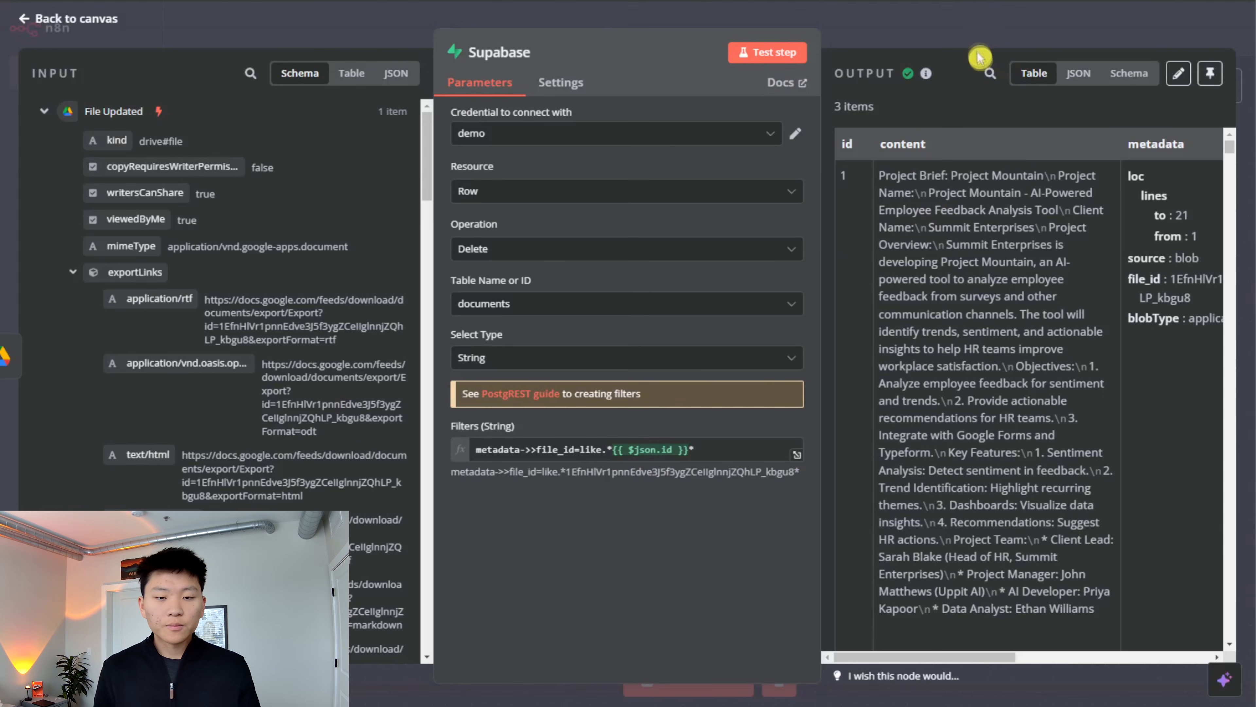
{"action": "left_click", "coordinate": [981, 36]}
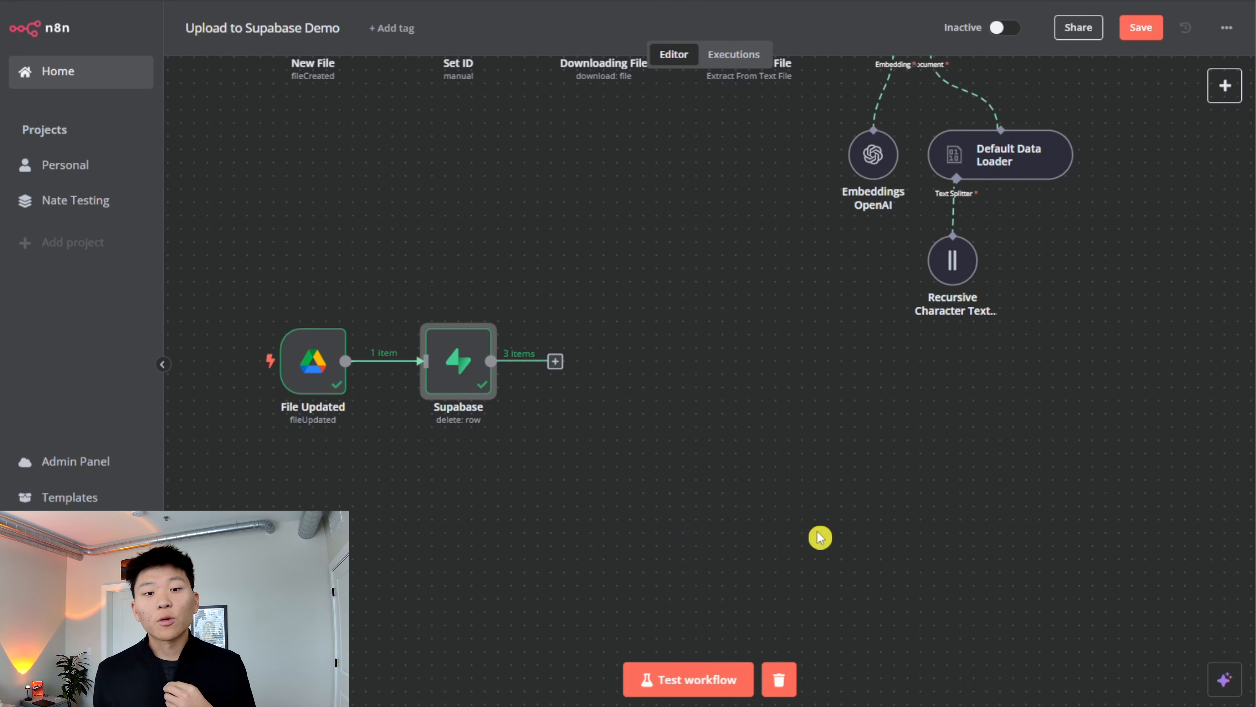
{"action": "left_click", "coordinate": [650, 479]}
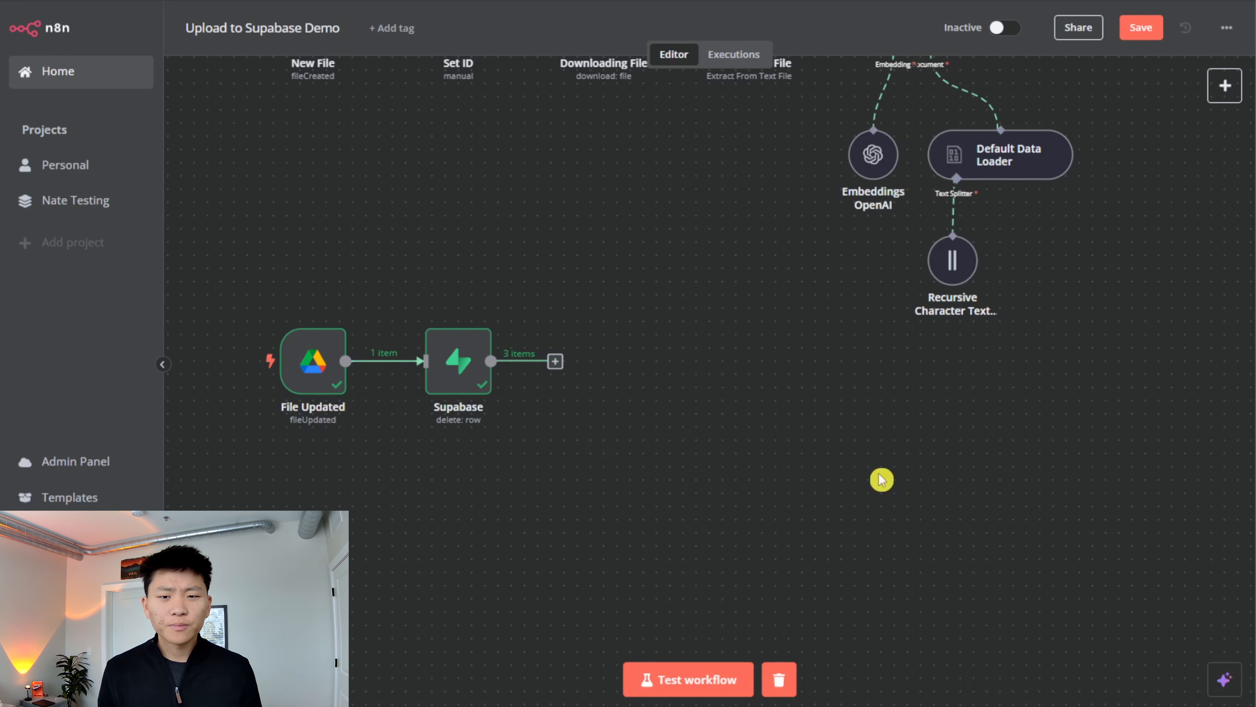
{"action": "left_click", "coordinate": [1141, 28]}
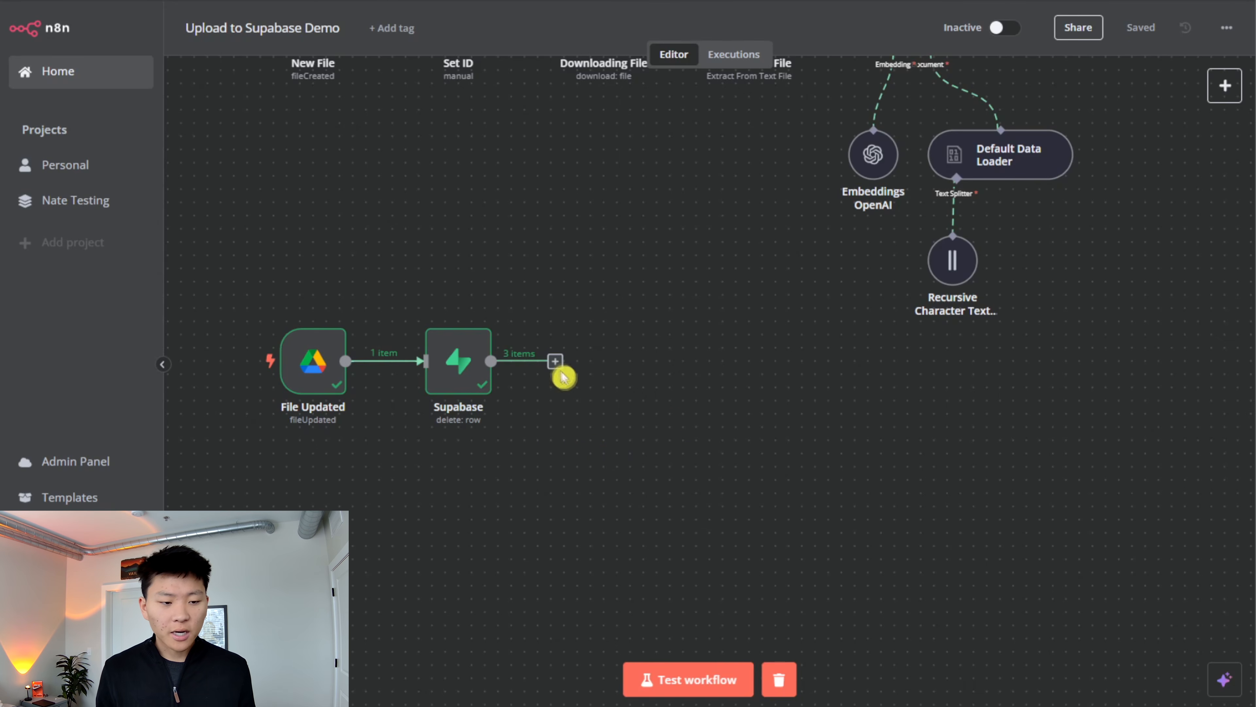
- Add an Edit Fields (Set) node after the Supabase delete node
{"action": "left_click", "coordinate": [555, 361]}
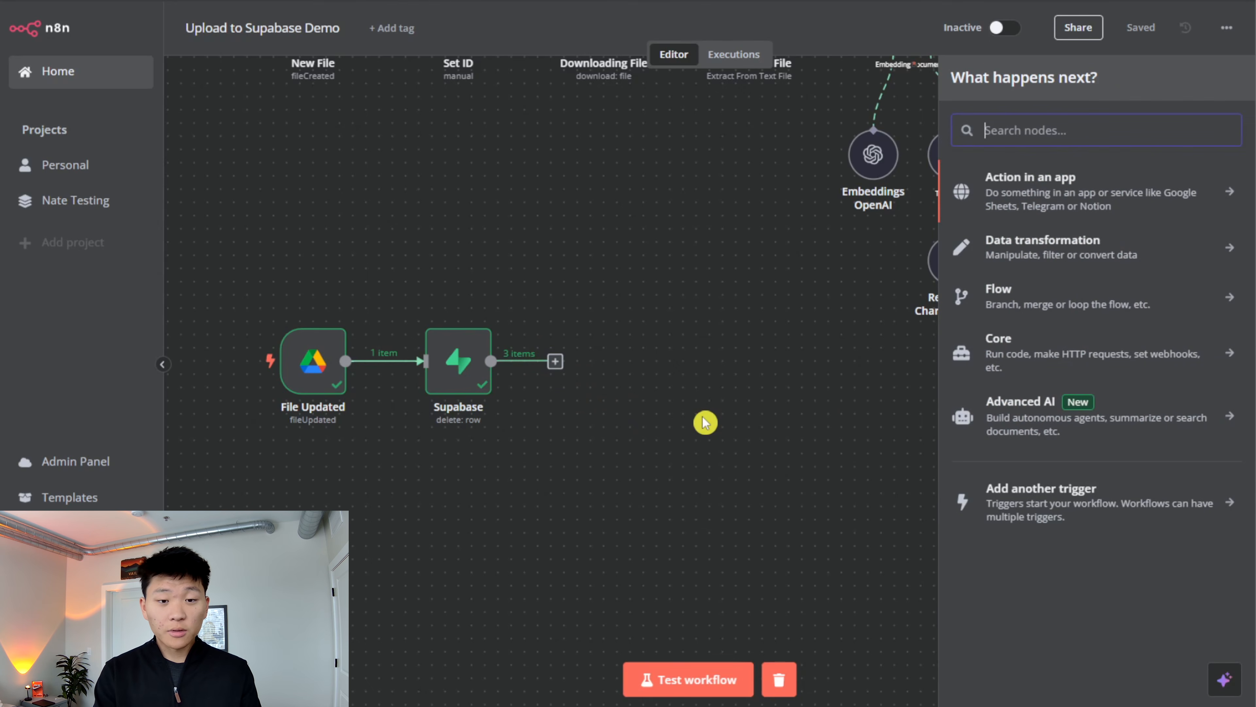
{"action": "type", "text": "set"}
{"action": "key", "text": "Return"}
- Add a string field named file_id with the value {{ $('File Updated').item.json.id }} to the Edit Fields node
{"action": "left_click", "coordinate": [44, 111]}
{"action": "left_click", "coordinate": [44, 142]}
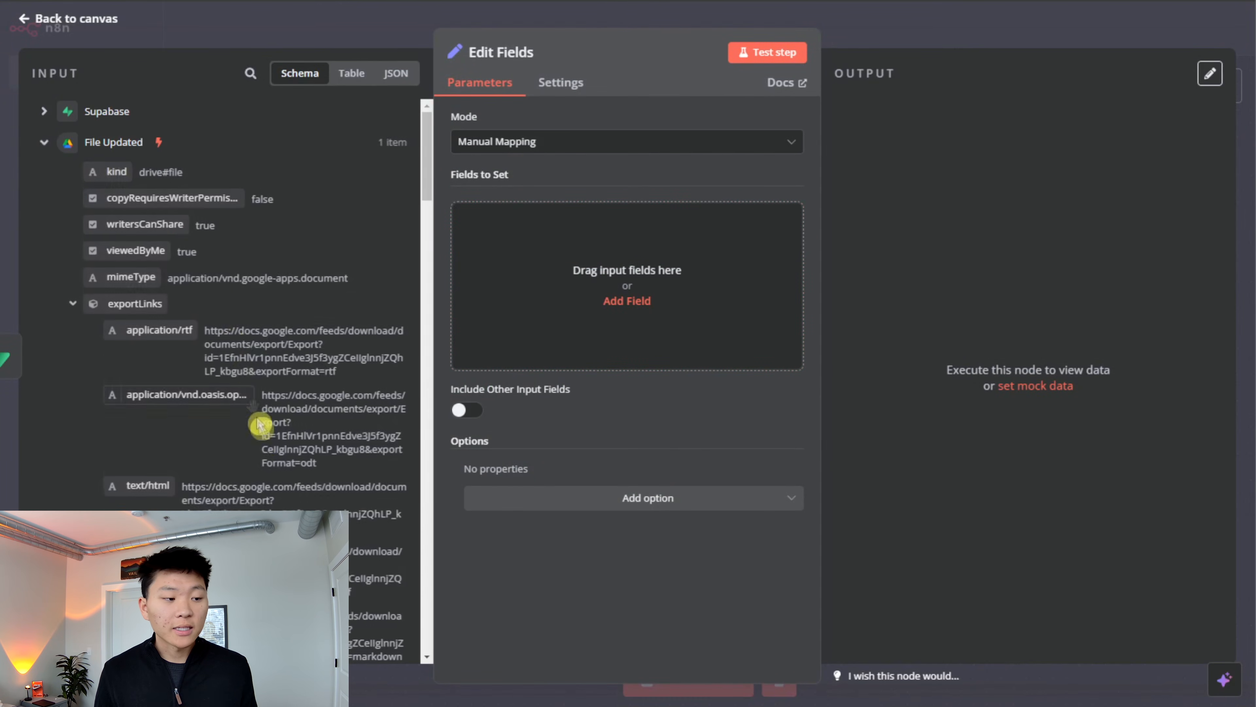
{"action": "scroll", "coordinate": [253, 406], "scroll_direction": "down", "scroll_amount": 15}
{"action": "scroll", "coordinate": [257, 440], "scroll_direction": "down", "scroll_amount": 20}
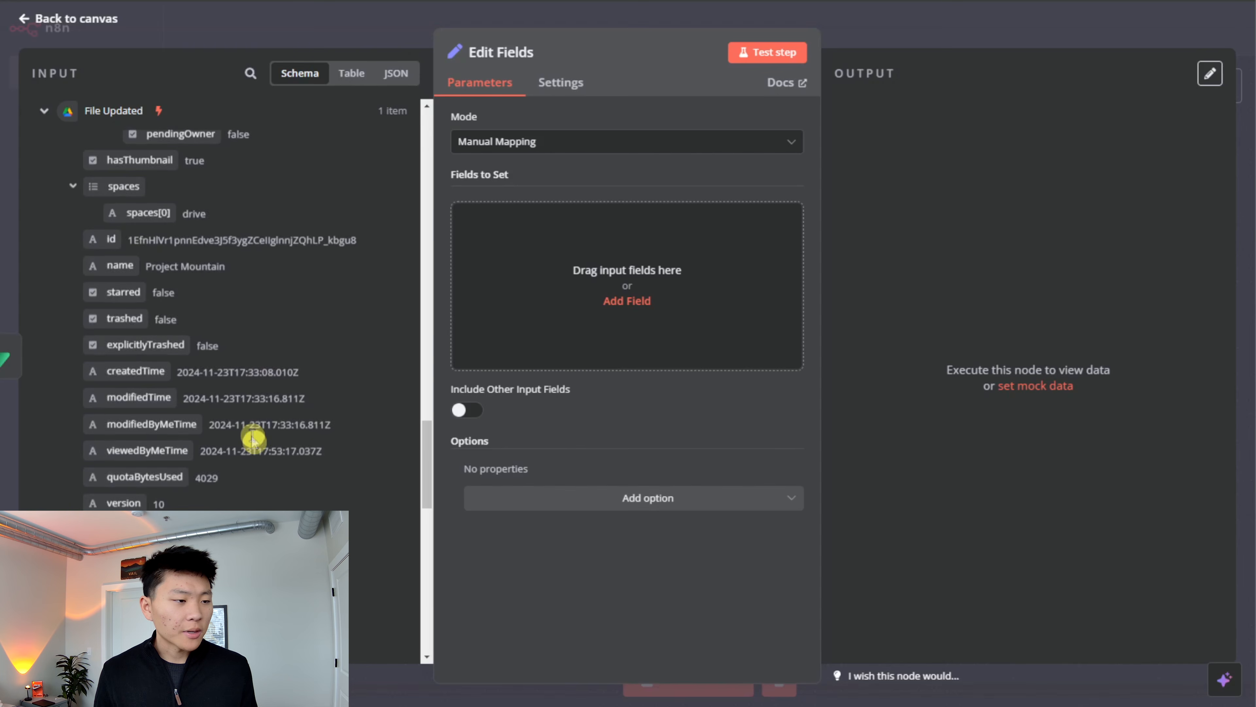
{"action": "left_click", "coordinate": [469, 247]}
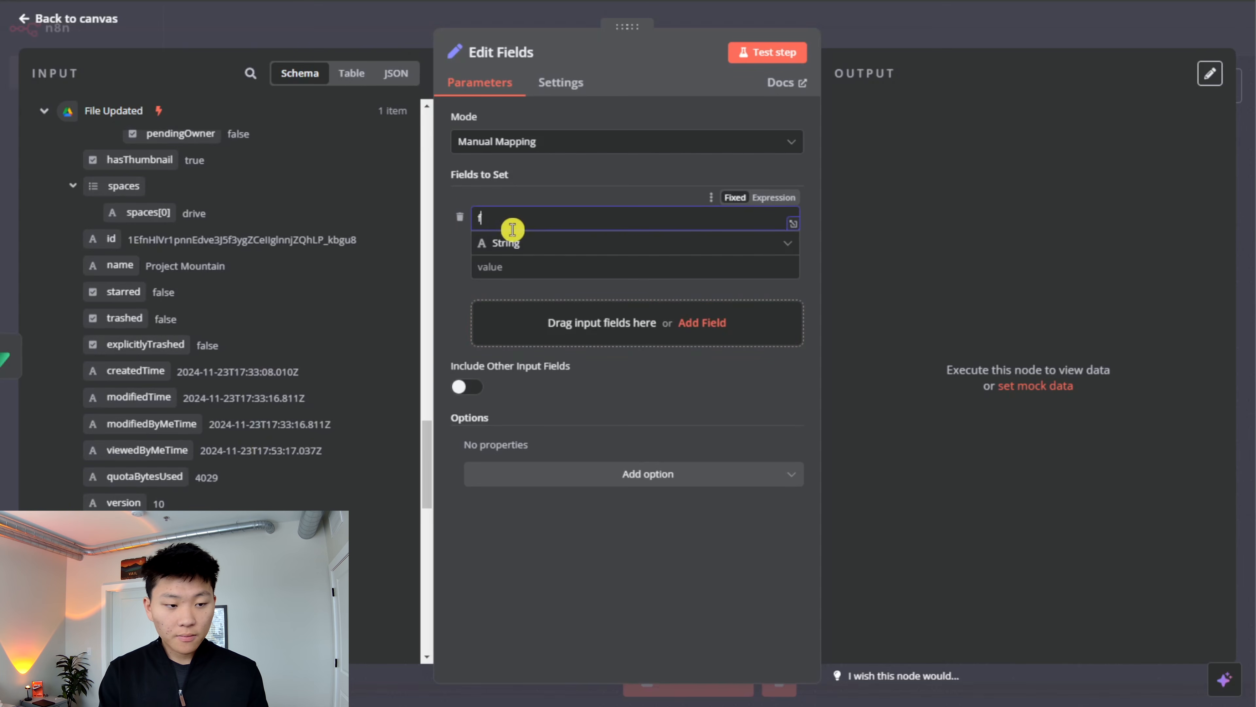
{"action": "left_click_drag", "start_coordinate": [110, 239], "coordinate": [689, 296]}
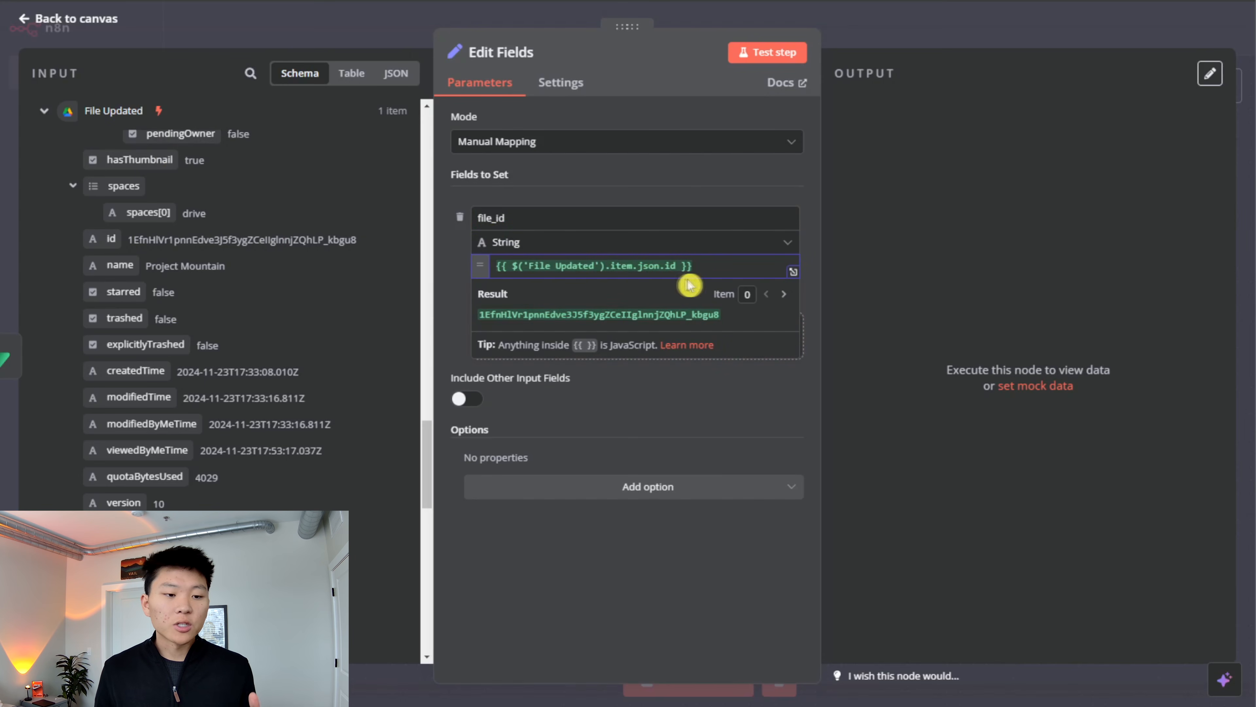
{"action": "left_click", "coordinate": [691, 263]}
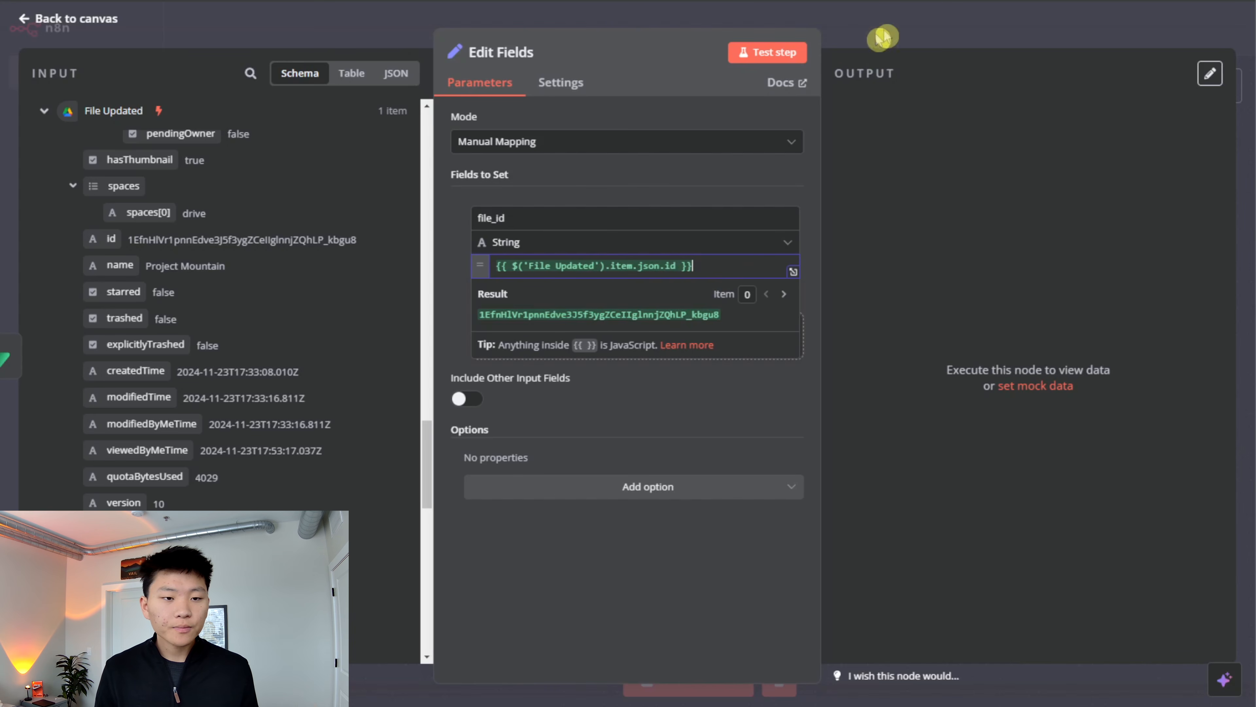
- Test the Edit Fields node, then review the output of the Supabase delete node and return to the canvas
{"action": "left_click", "coordinate": [764, 51]}
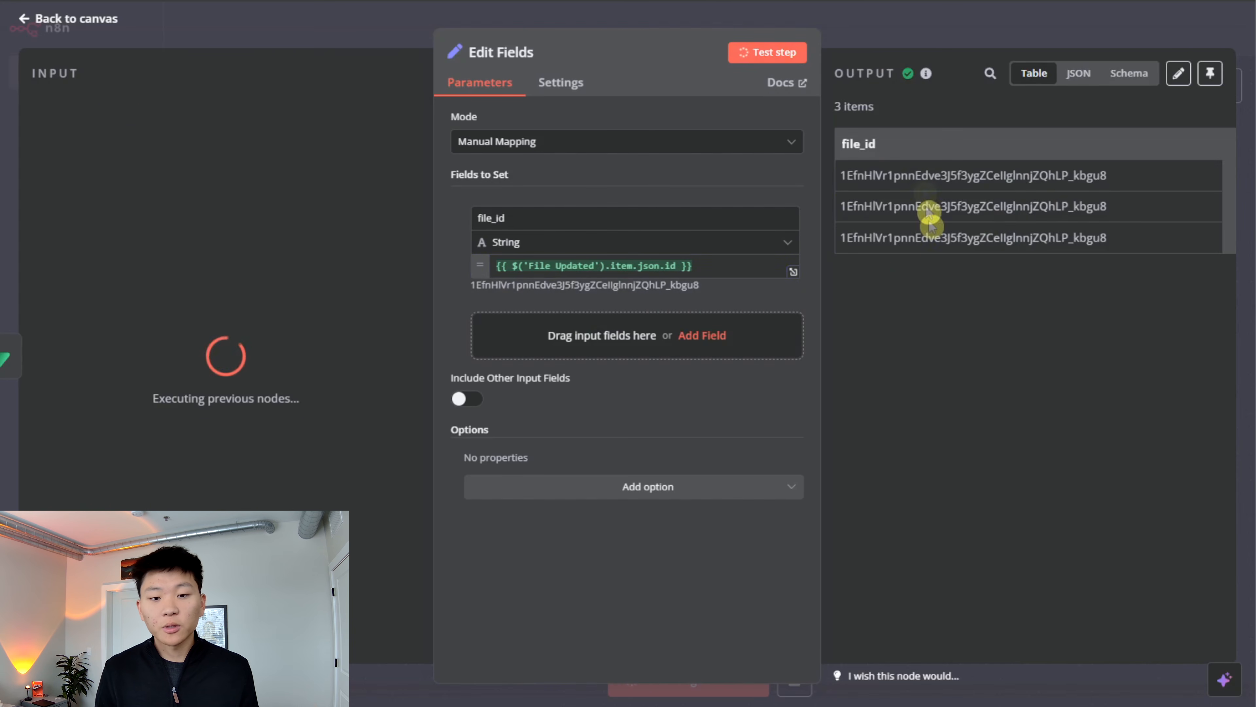
{"action": "left_click", "coordinate": [1088, 39]}
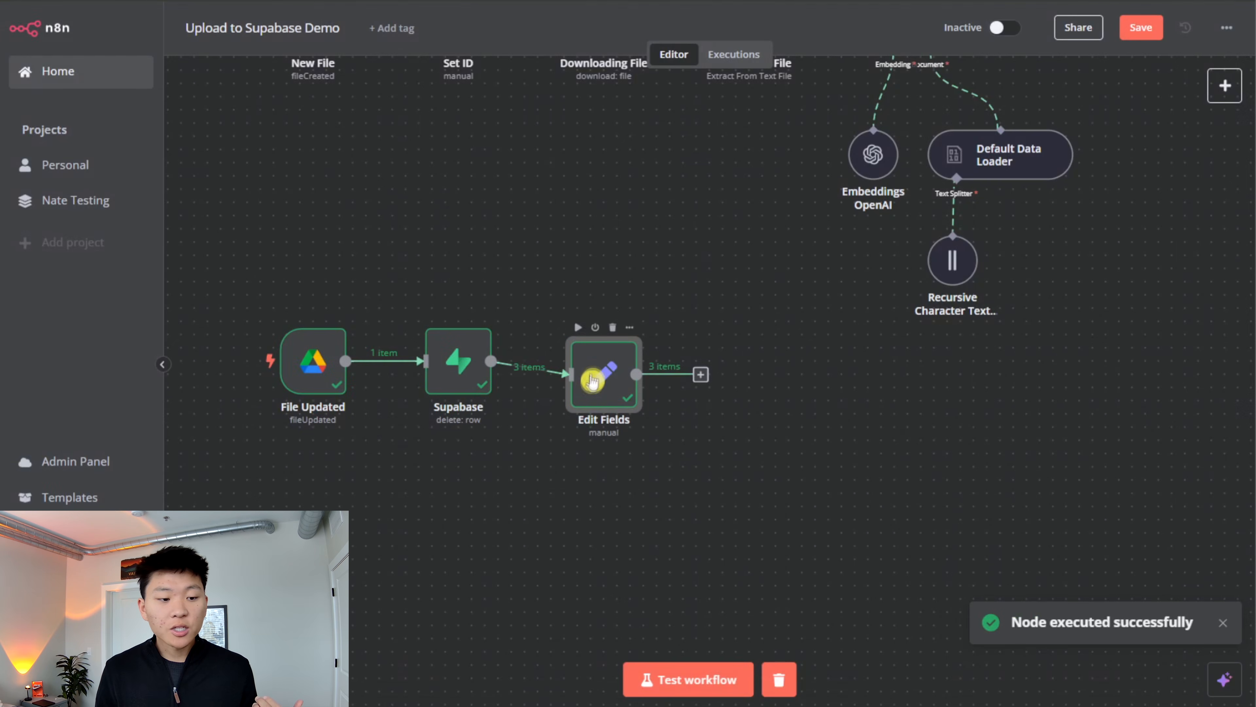
{"action": "double_click", "coordinate": [460, 374]}
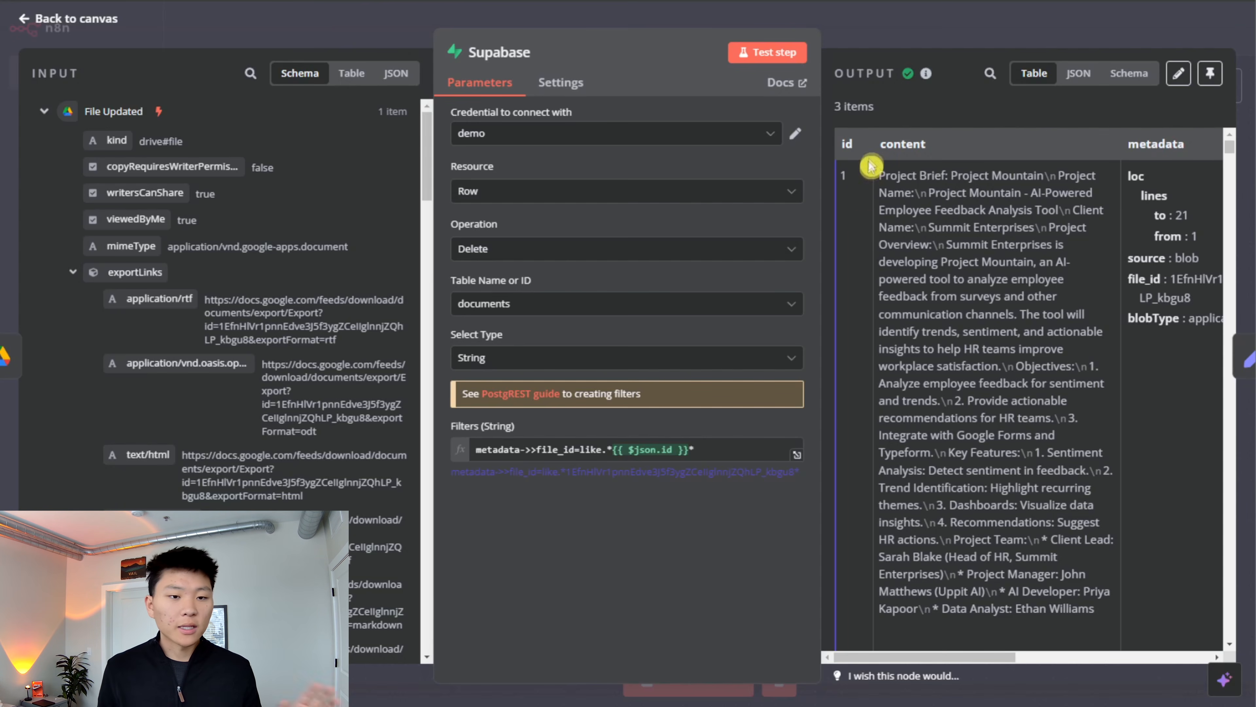
{"action": "left_click", "coordinate": [878, 42]}
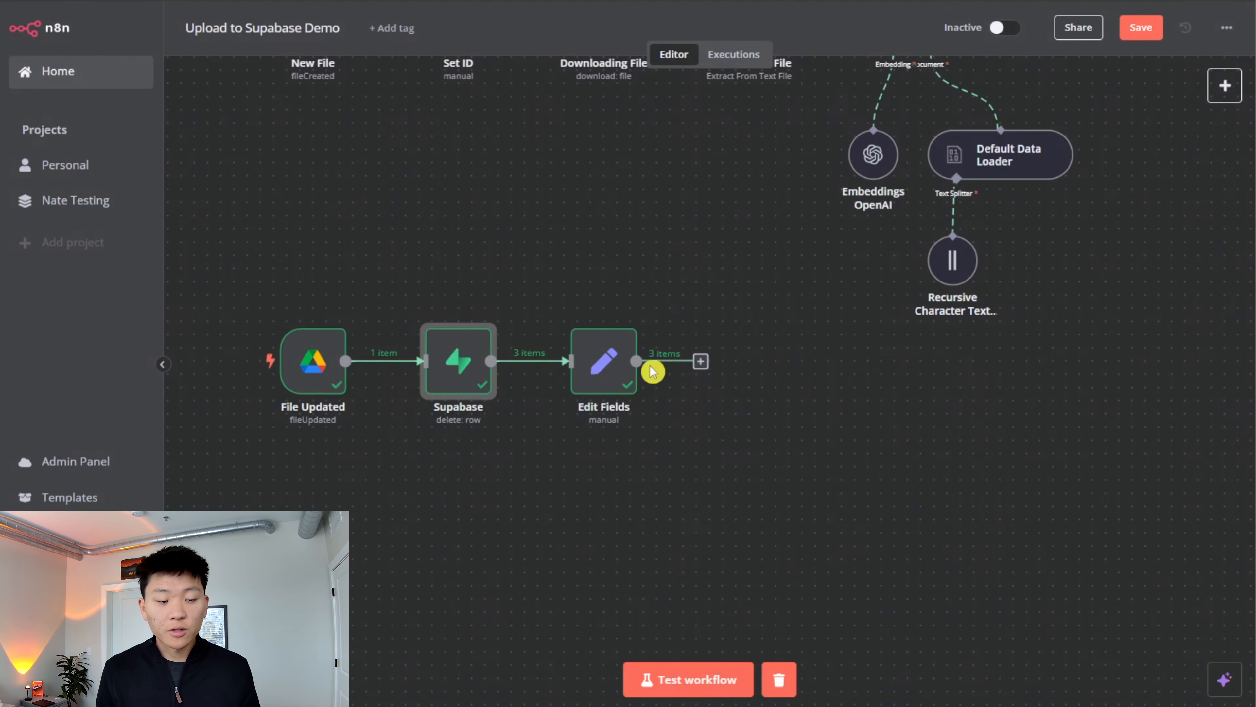
- Move the Supabase and Edit Fields nodes closer to the File Updated trigger and save the workflow
{"action": "left_click_drag", "start_coordinate": [694, 266], "coordinate": [809, 370]}
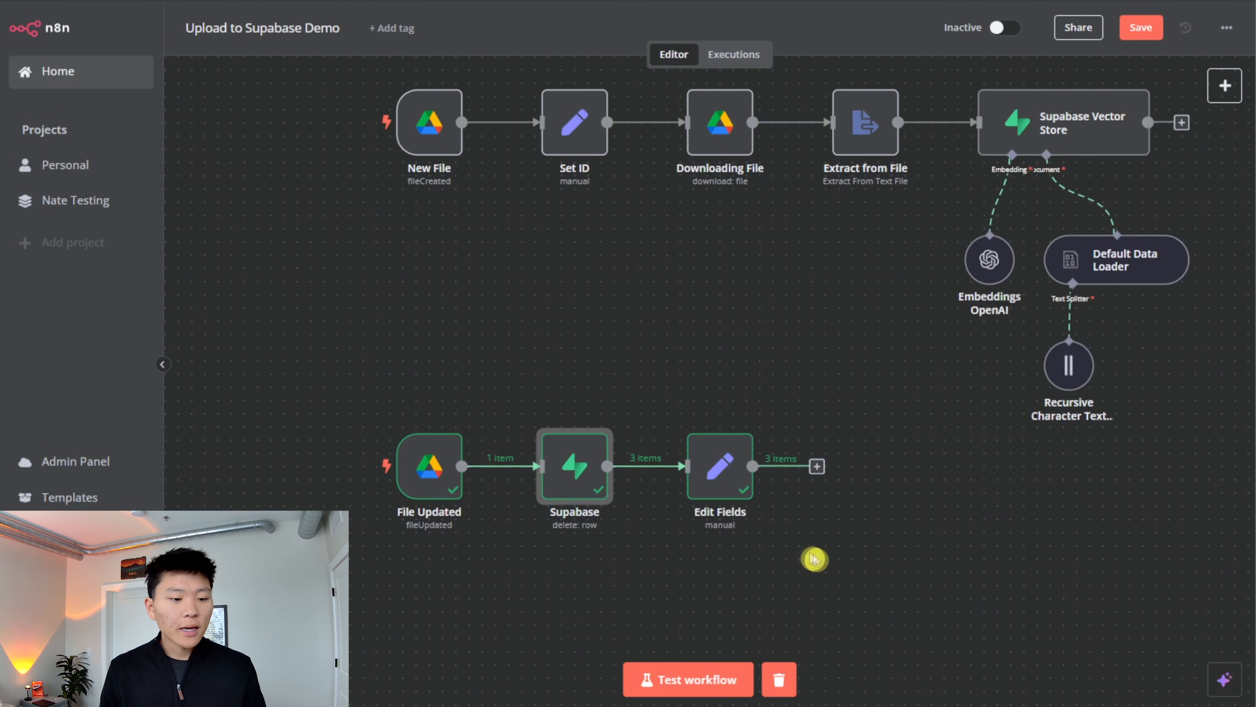
{"action": "left_click_drag", "start_coordinate": [574, 461], "coordinate": [521, 461]}
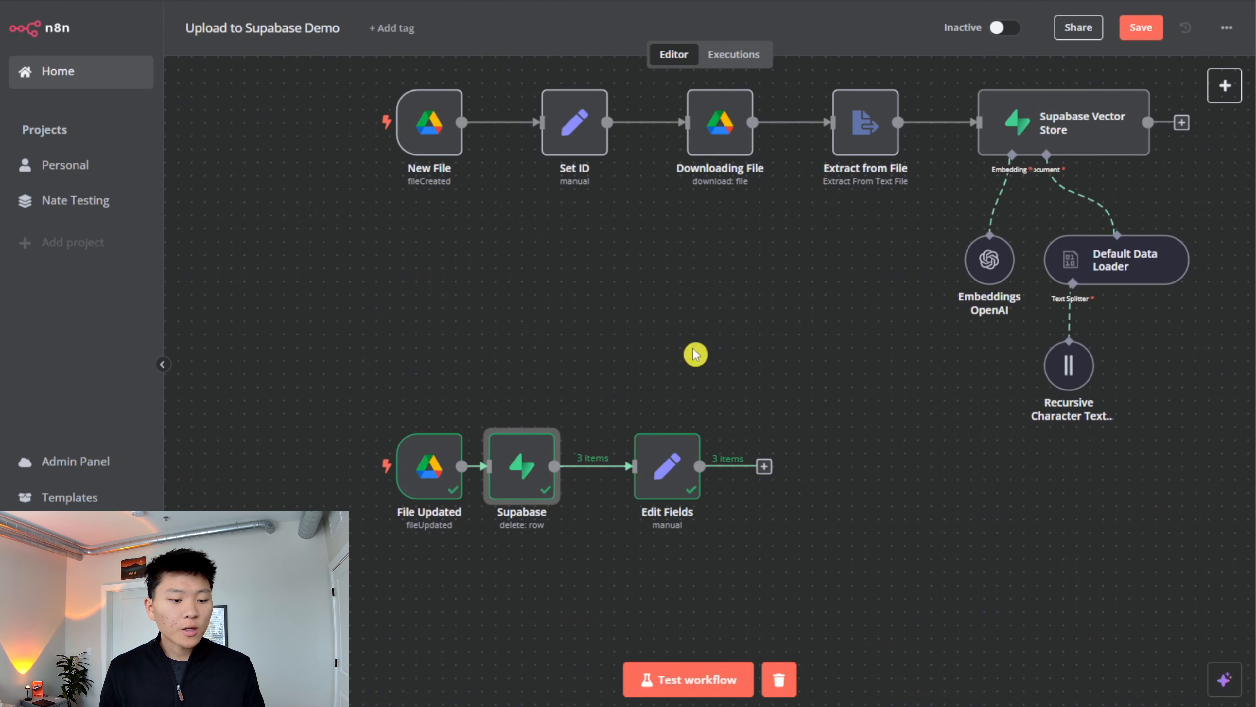
{"action": "left_click_drag", "start_coordinate": [670, 480], "coordinate": [617, 480]}
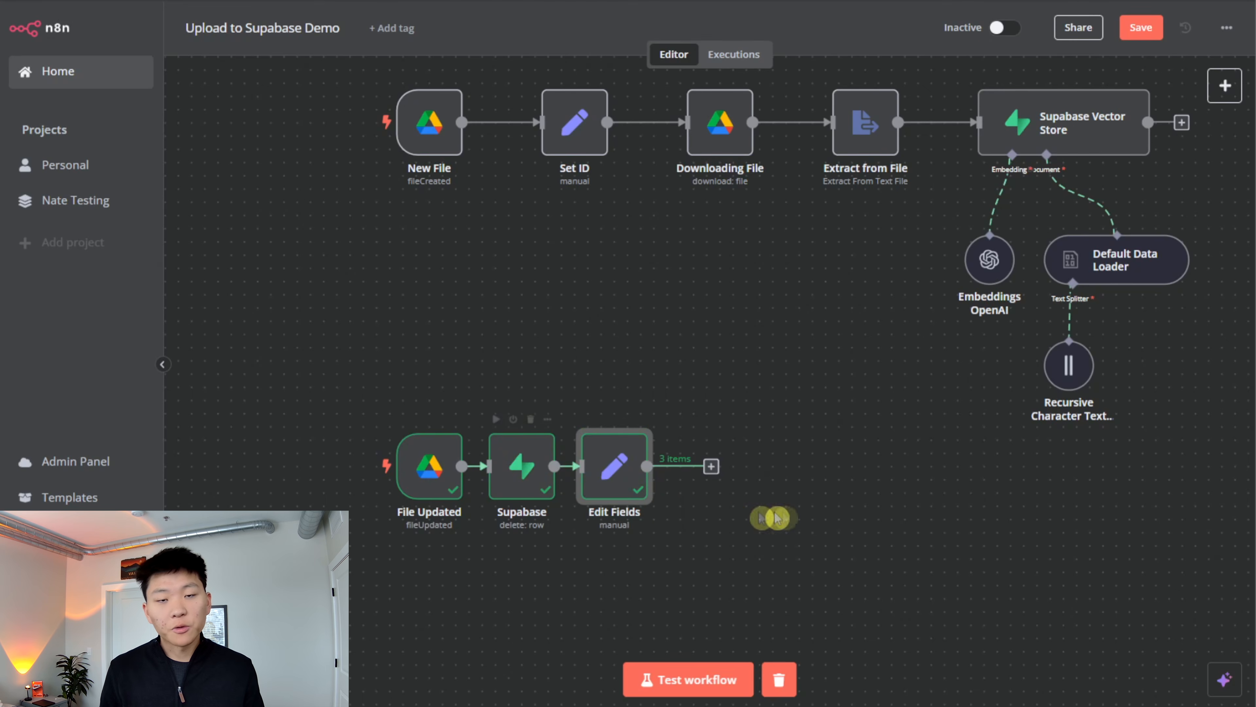
{"action": "left_click", "coordinate": [1139, 27]}
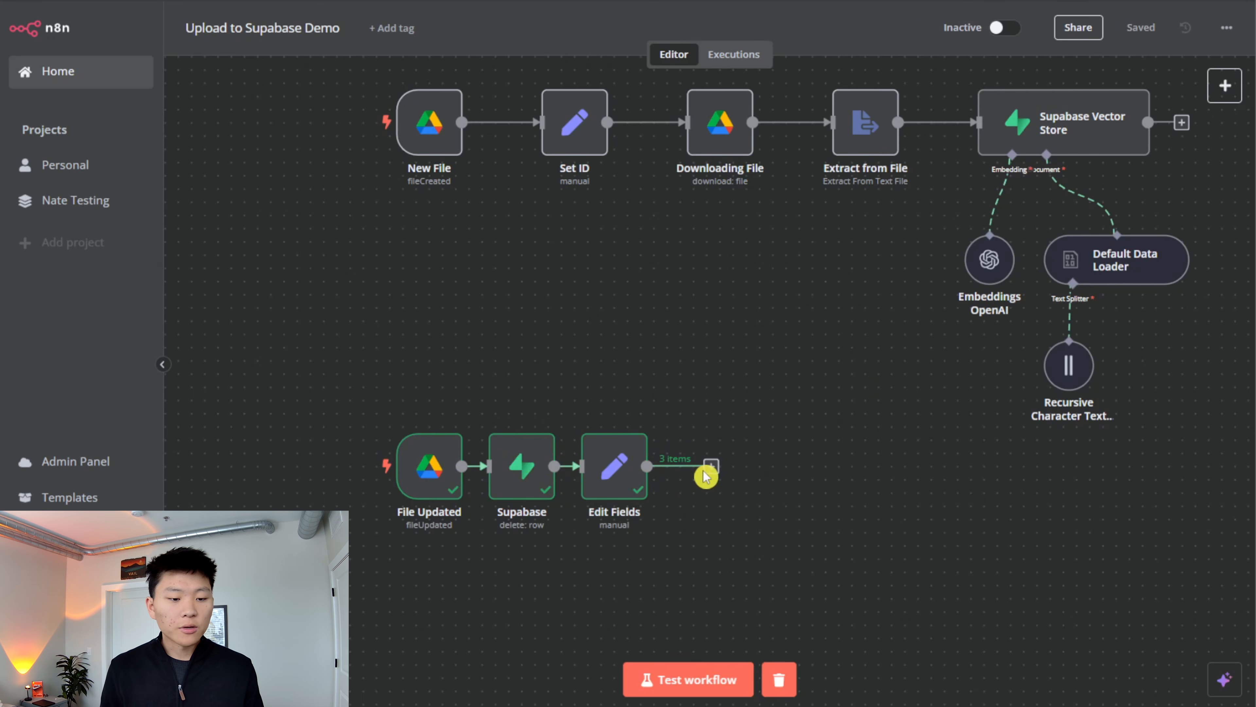
- Add a Limit node after Edit Fields with max items 1 keeping the first items, test it and return to the canvas
{"action": "left_click", "coordinate": [710, 469]}
{"action": "type", "text": "limit"}
{"action": "key", "text": "Return"}
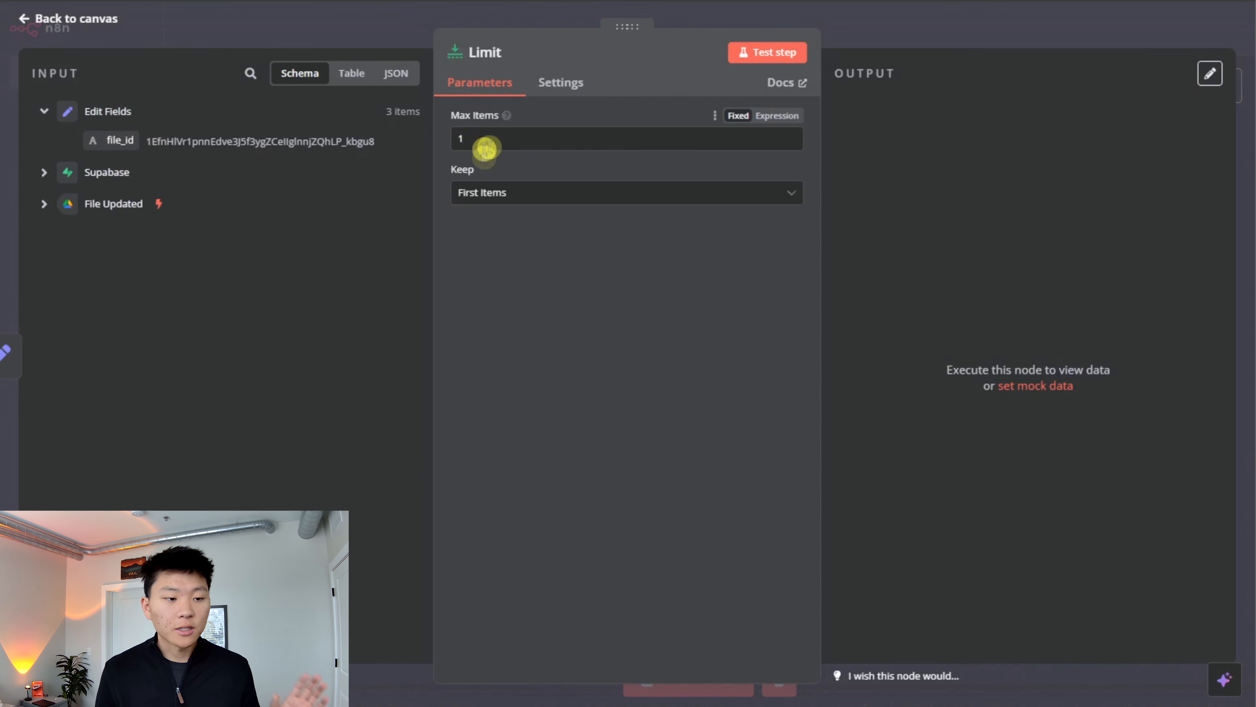
{"action": "left_click", "coordinate": [774, 53]}
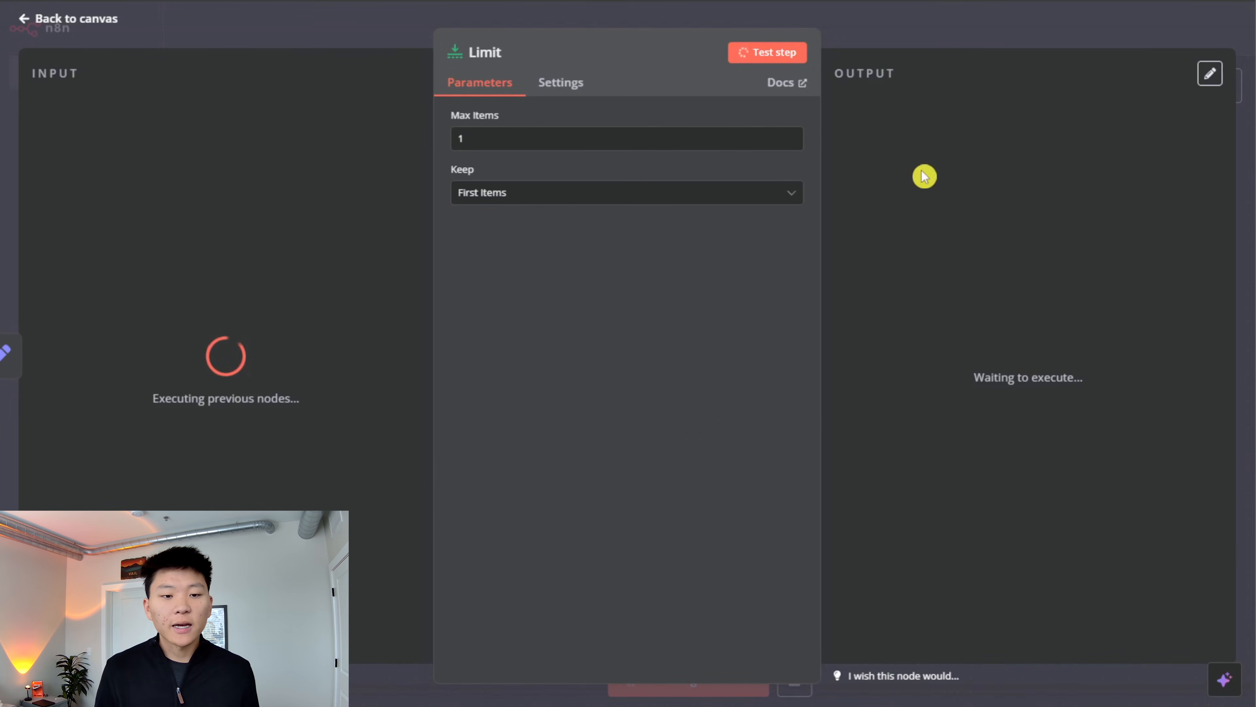
{"action": "key", "text": "Escape"}
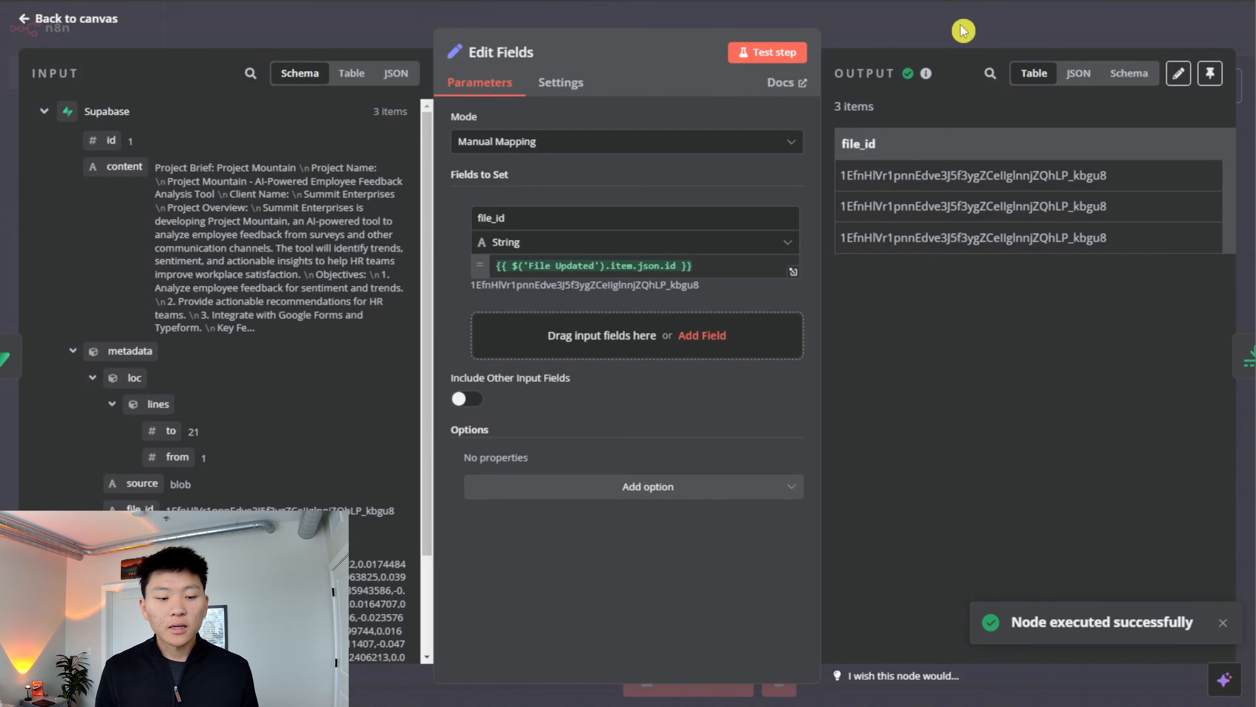
{"action": "left_click", "coordinate": [964, 31]}
- Tidy the canvas by moving Limit beside Edit Fields, saving the workflow, and nudging the Recursive Character Text Splitter upward
{"action": "left_click_drag", "start_coordinate": [758, 470], "coordinate": [725, 453]}
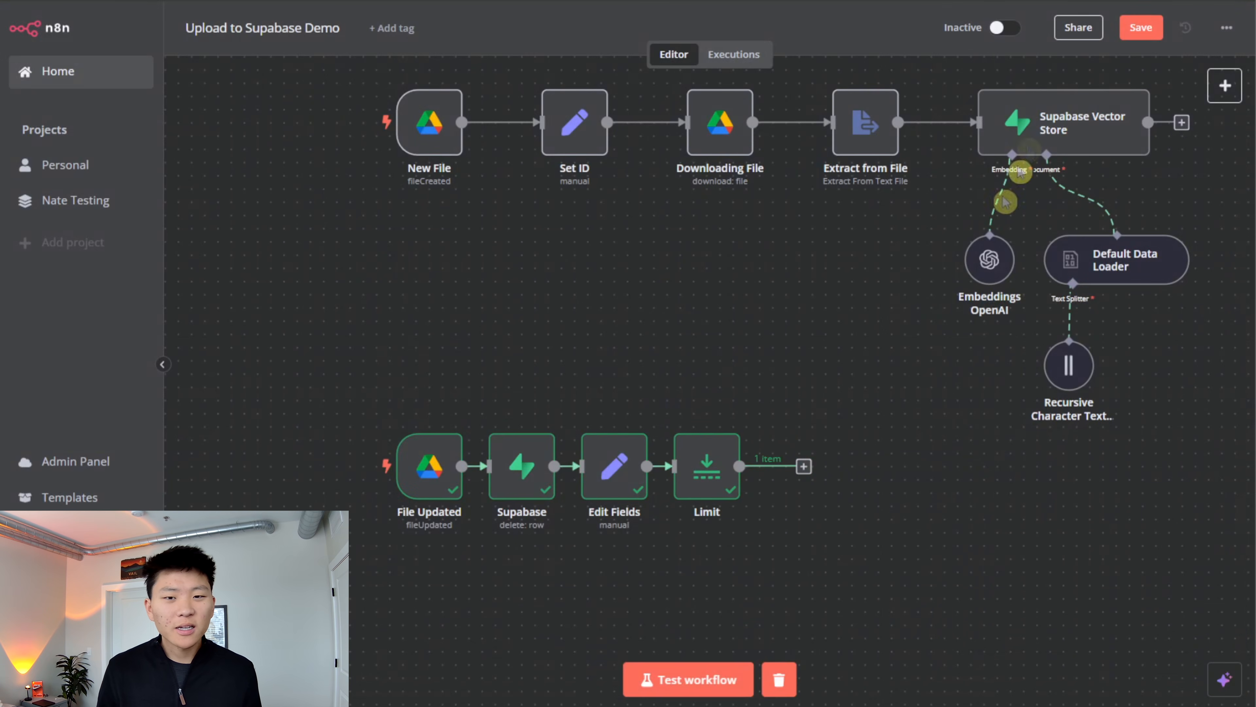
{"action": "left_click", "coordinate": [1133, 36]}
{"action": "left_click_drag", "start_coordinate": [797, 526], "coordinate": [361, 418]}
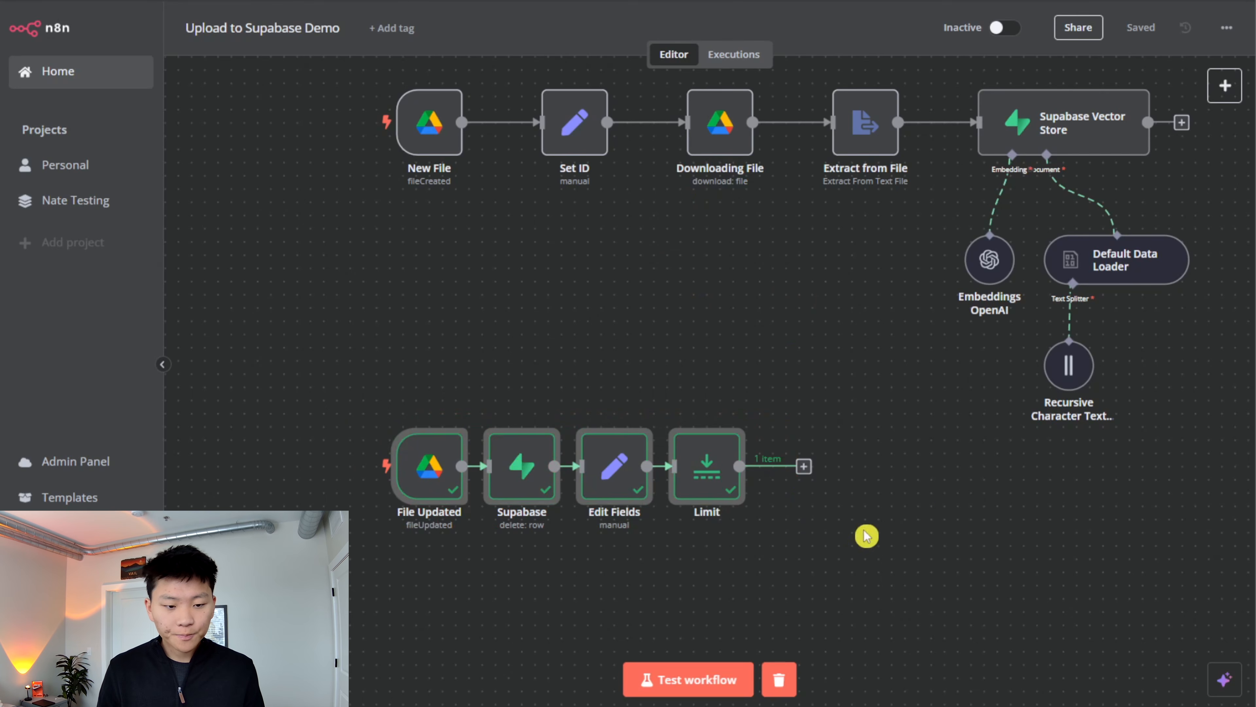
{"action": "left_click", "coordinate": [789, 521]}
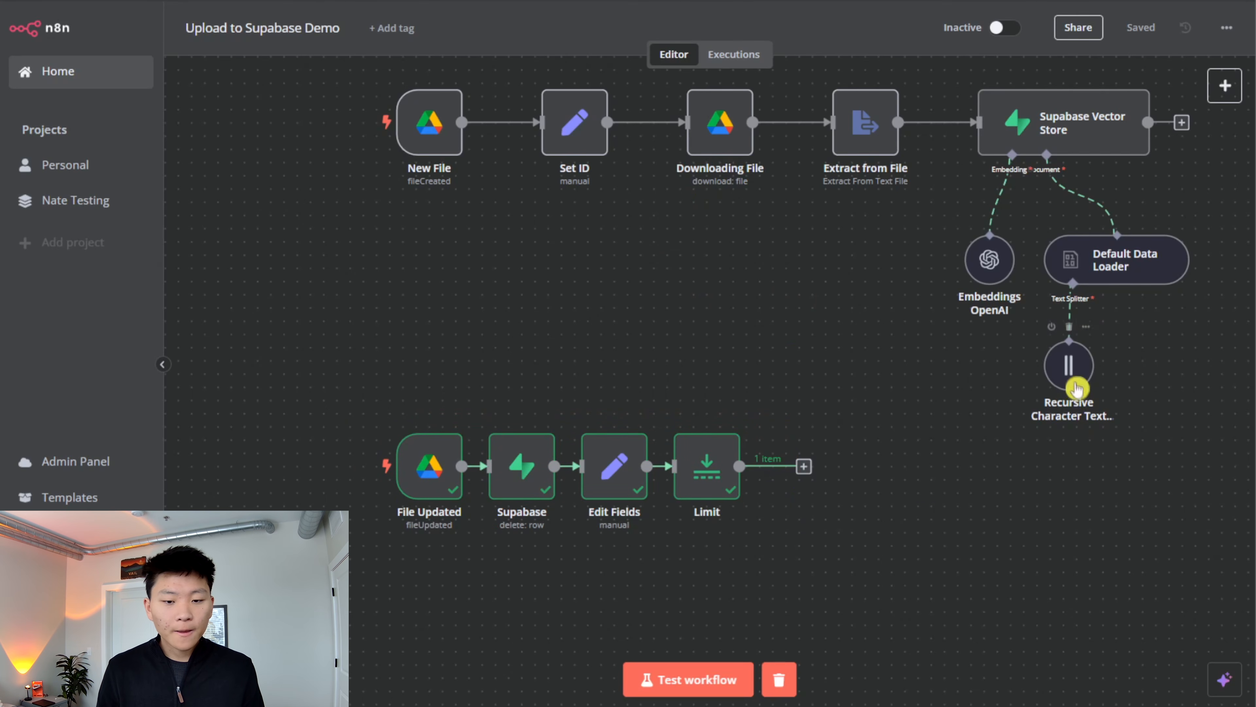
{"action": "left_click_drag", "start_coordinate": [1078, 393], "coordinate": [1078, 368]}
- Add a Google Drive node with the Download file action after the Limit node
{"action": "left_click", "coordinate": [804, 467]}
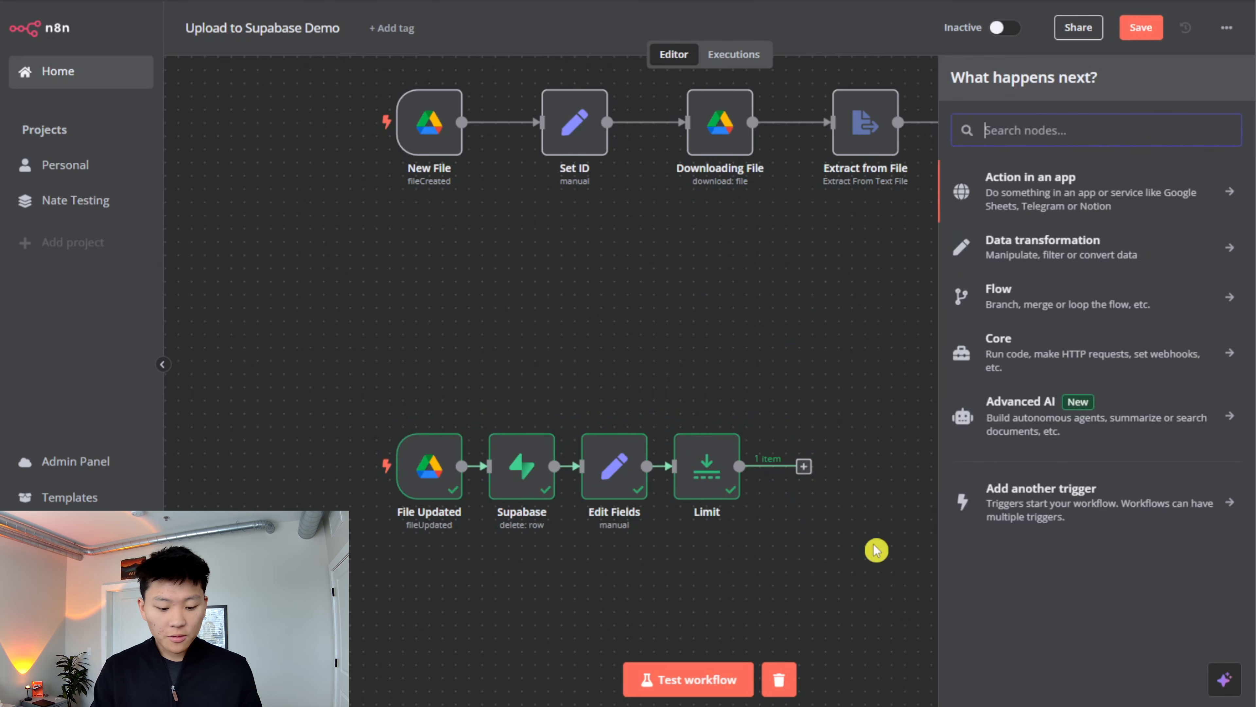
{"action": "type", "text": "downl"}
{"action": "key", "text": "BackSpace"}
{"action": "key", "text": "BackSpace"}
{"action": "key", "text": "BackSpace"}
{"action": "key", "text": "BackSpace"}
{"action": "key", "text": "BackSpace"}
{"action": "type", "text": "google"}
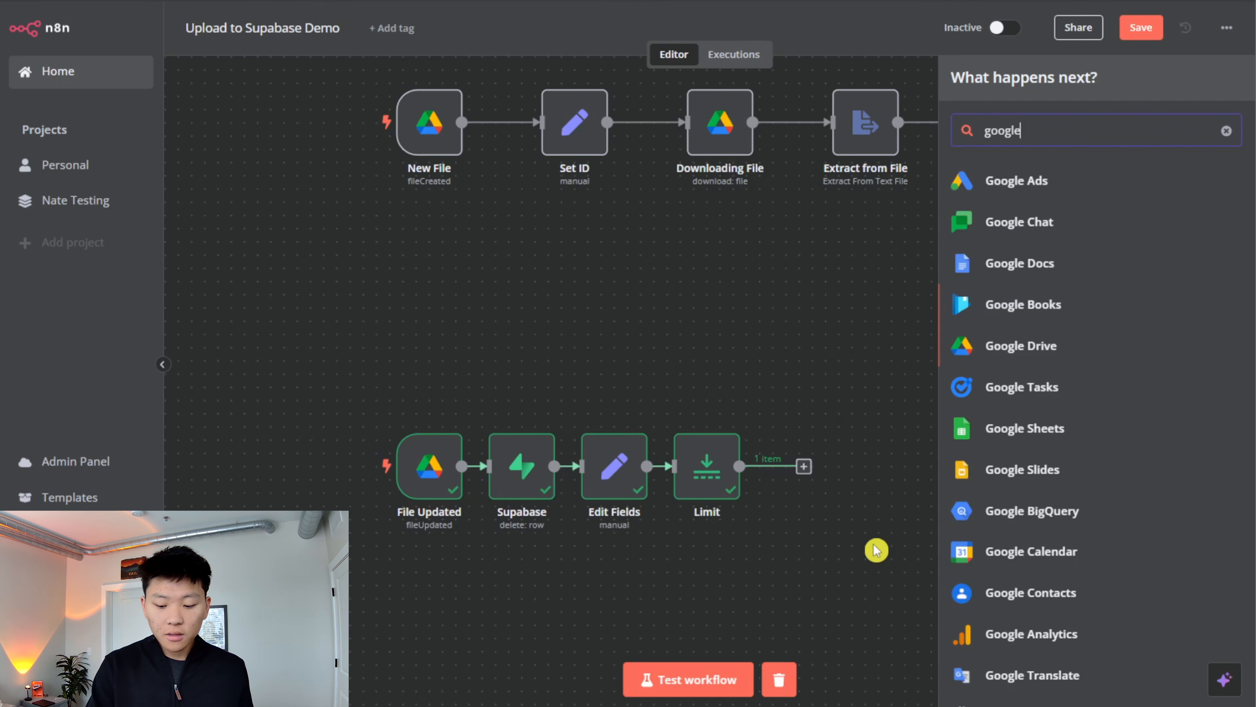
{"action": "key", "text": "Down"}
{"action": "key", "text": "Return"}
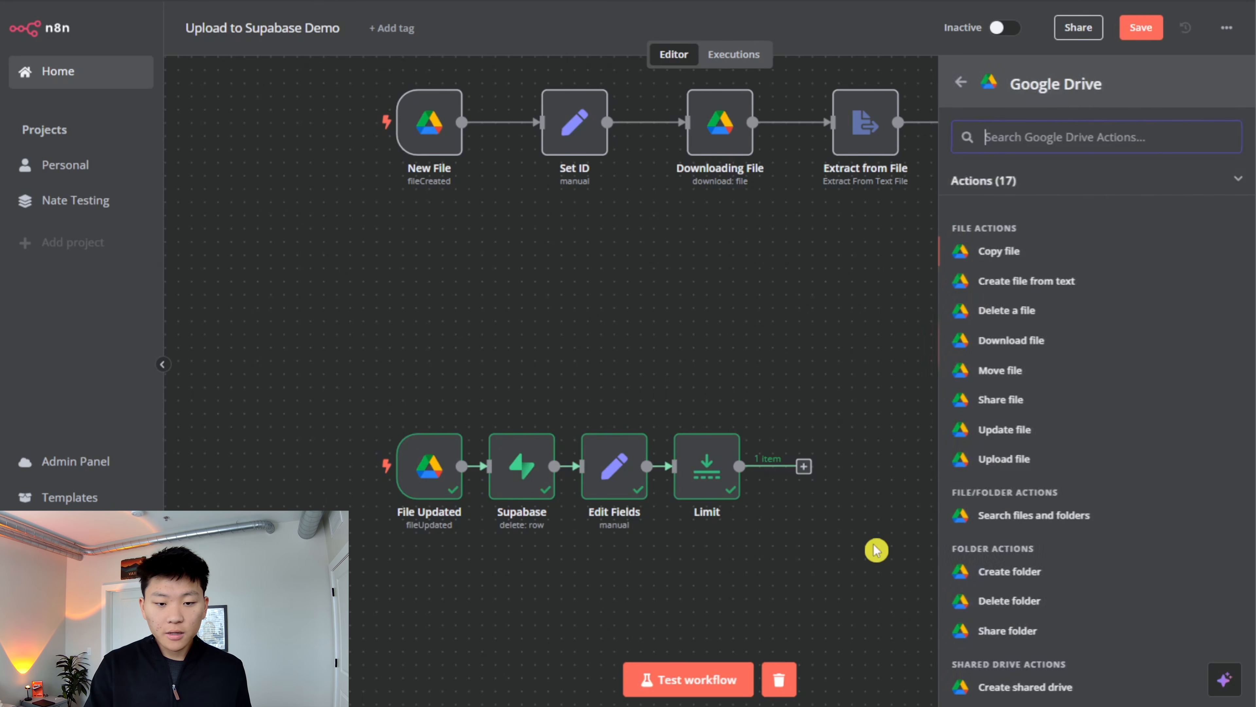
{"action": "key", "text": "Return"}
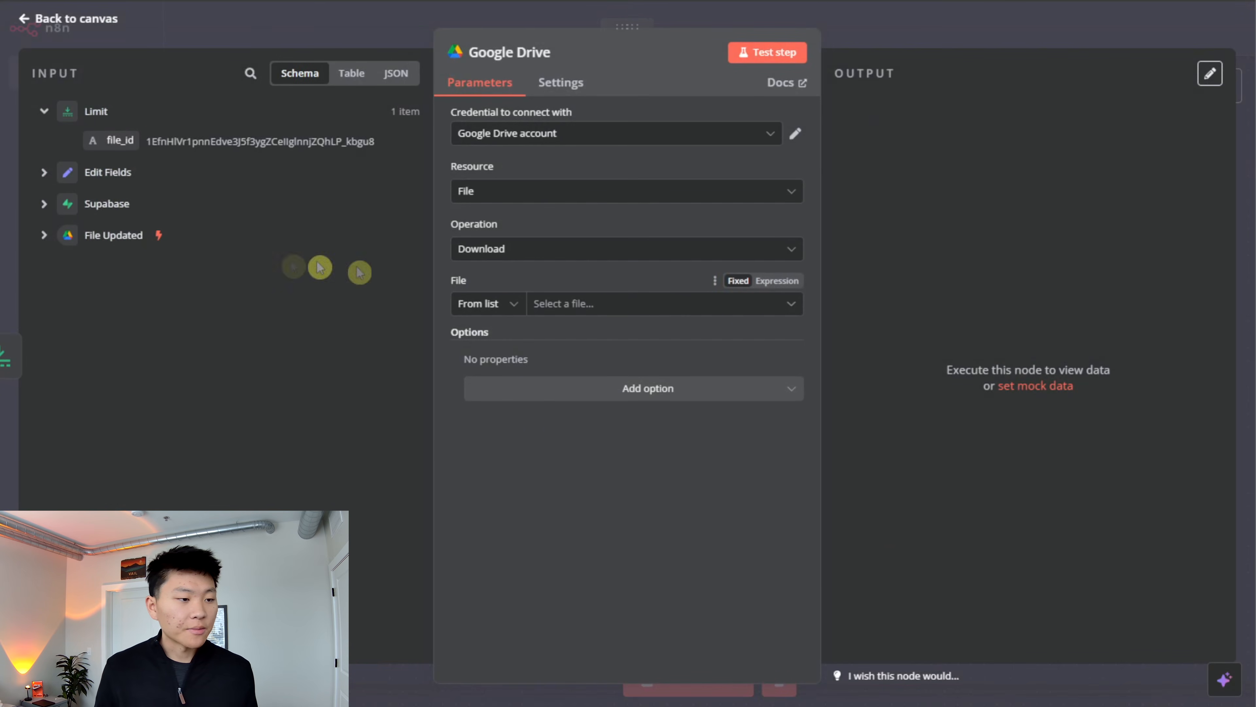
- Identify the file to download by ID using file_id from Edit Fields, and test the Google Drive node
{"action": "left_click", "coordinate": [512, 304]}
{"action": "left_click", "coordinate": [497, 403]}
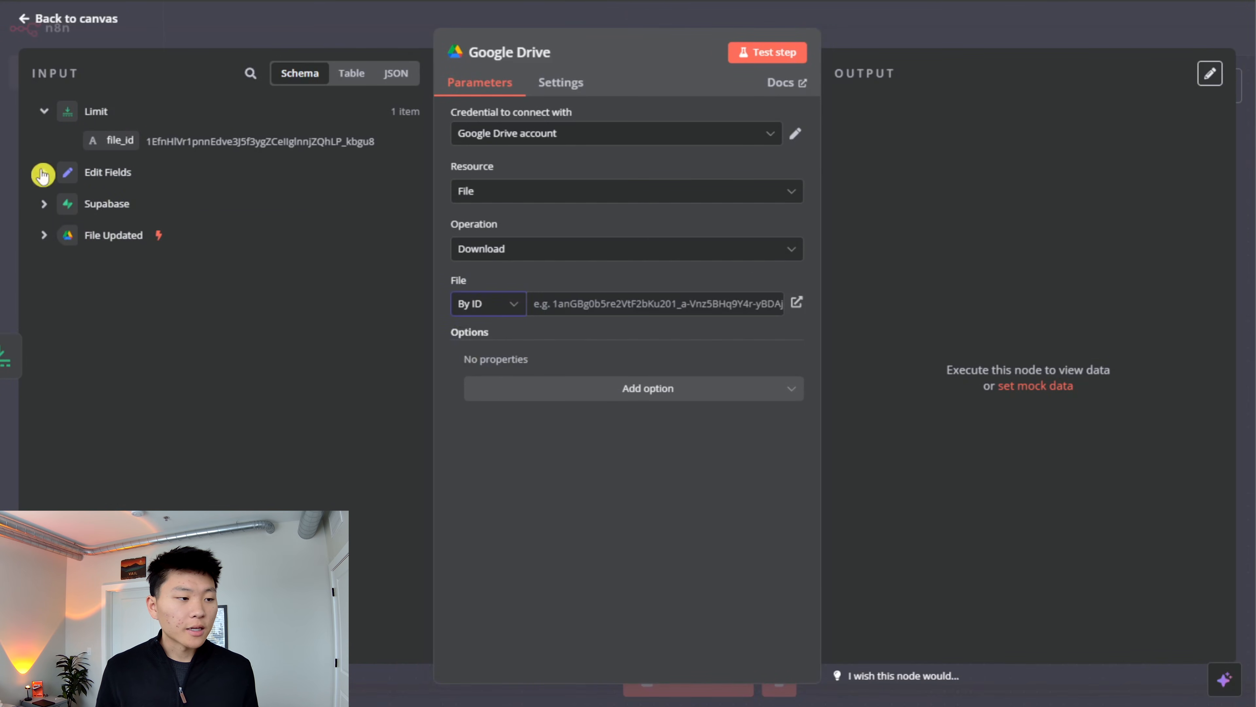
{"action": "left_click", "coordinate": [43, 173]}
{"action": "left_click_drag", "start_coordinate": [120, 201], "coordinate": [653, 303]}
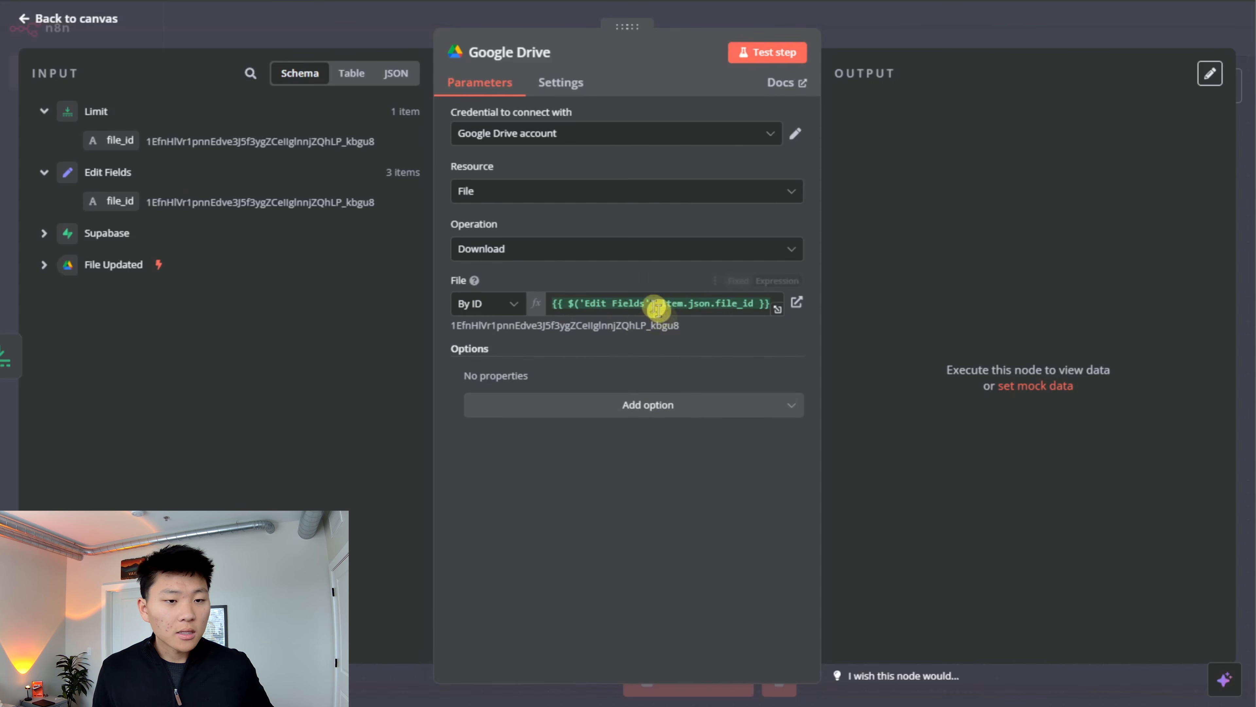
{"action": "left_click", "coordinate": [759, 52]}
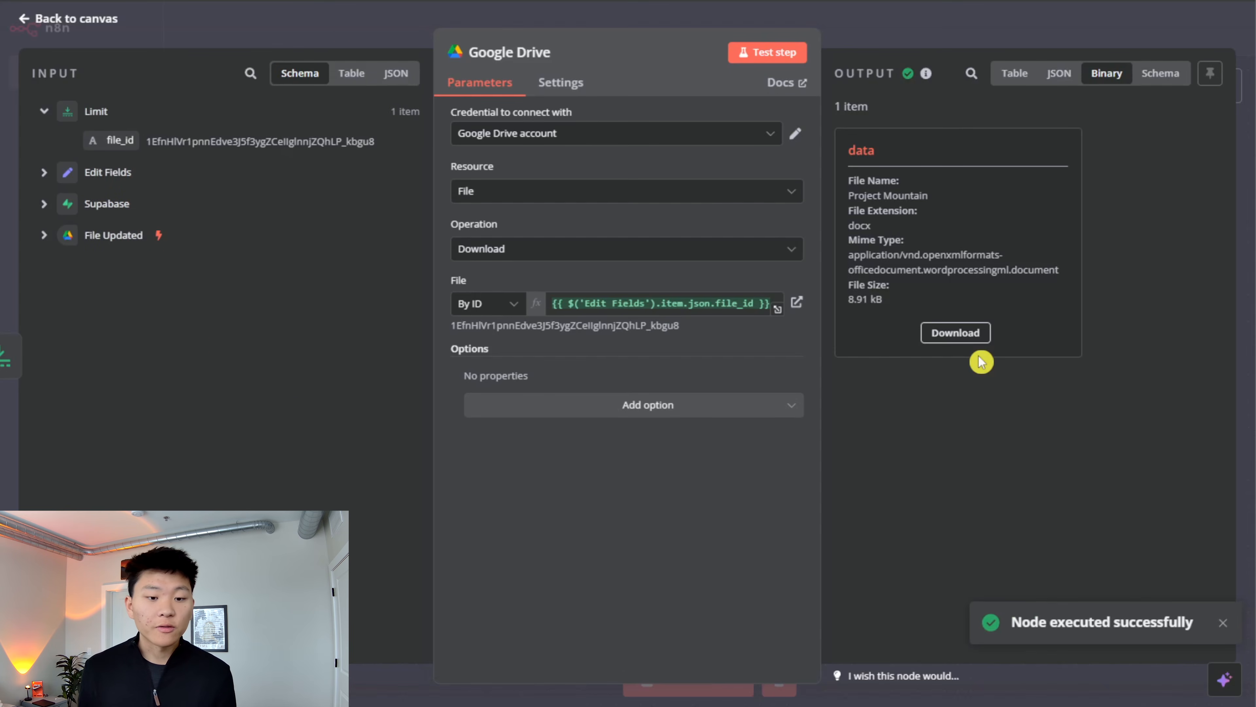
- Add Google File Conversion with Google Docs as Text (txt), retest the node, view the downloaded text and return to the canvas
{"action": "left_click", "coordinate": [749, 404]}
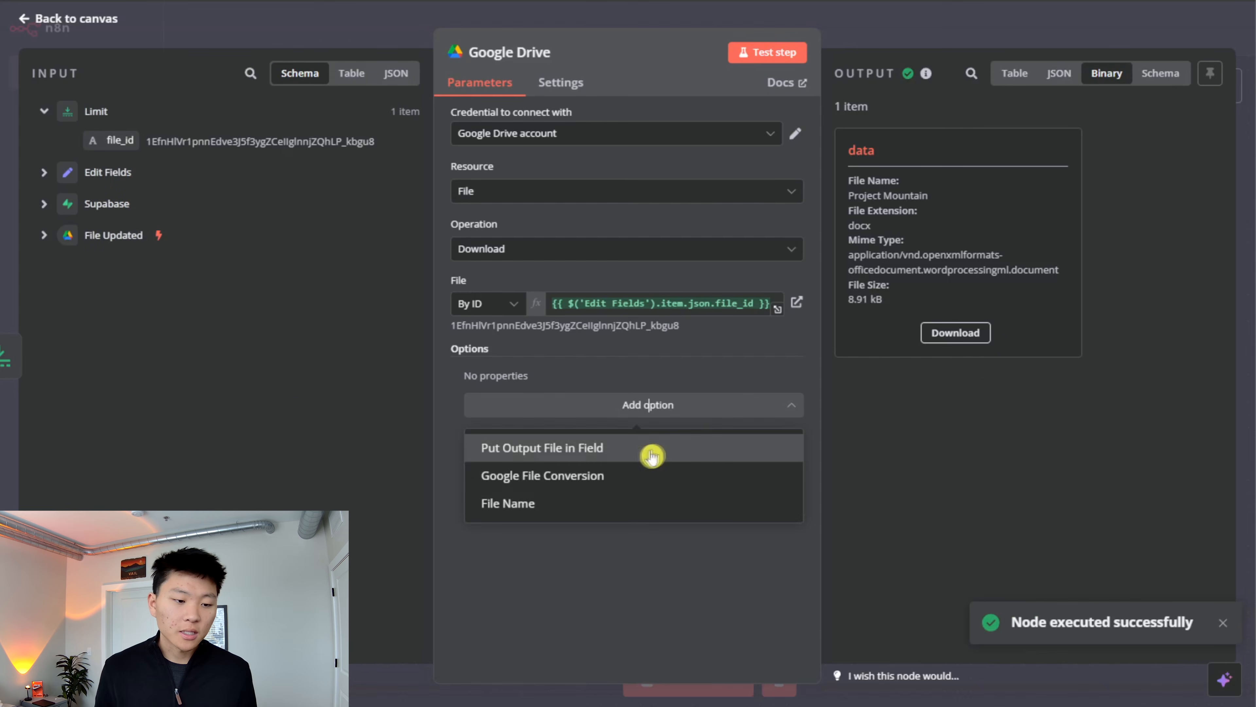
{"action": "left_click", "coordinate": [639, 474]}
{"action": "left_click", "coordinate": [663, 432]}
{"action": "left_click", "coordinate": [663, 426]}
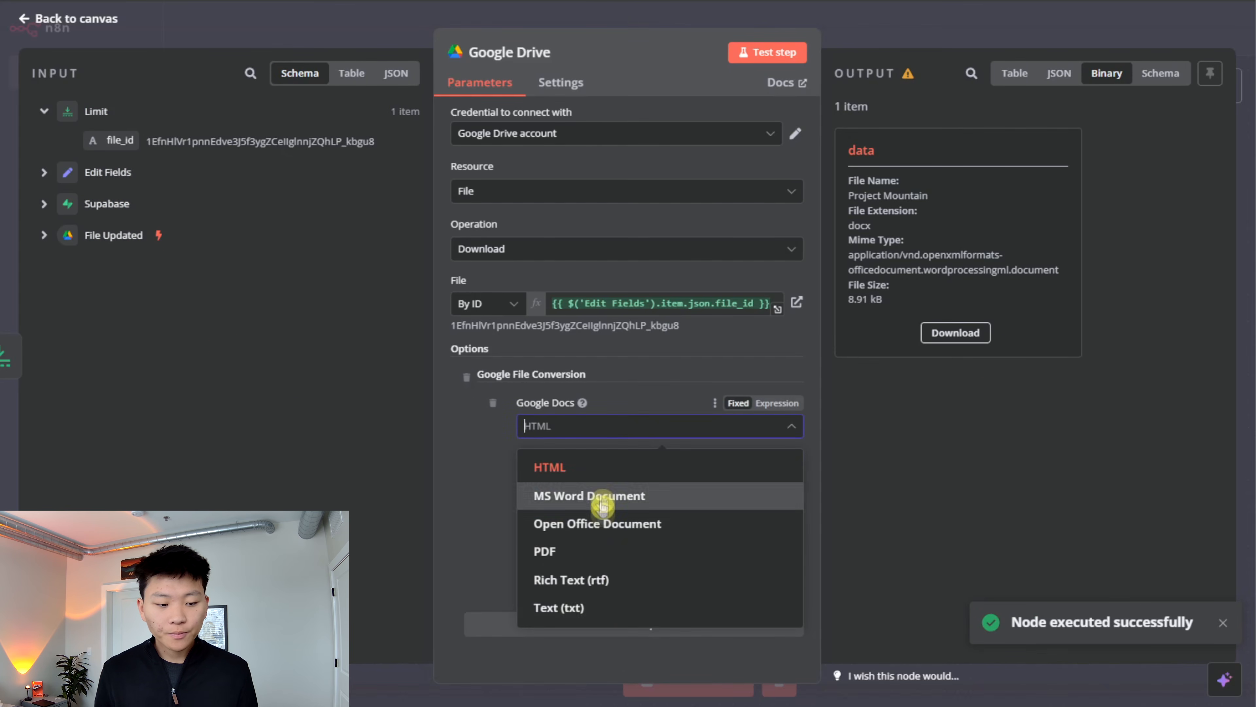
{"action": "left_click", "coordinate": [613, 614]}
{"action": "left_click", "coordinate": [788, 49]}
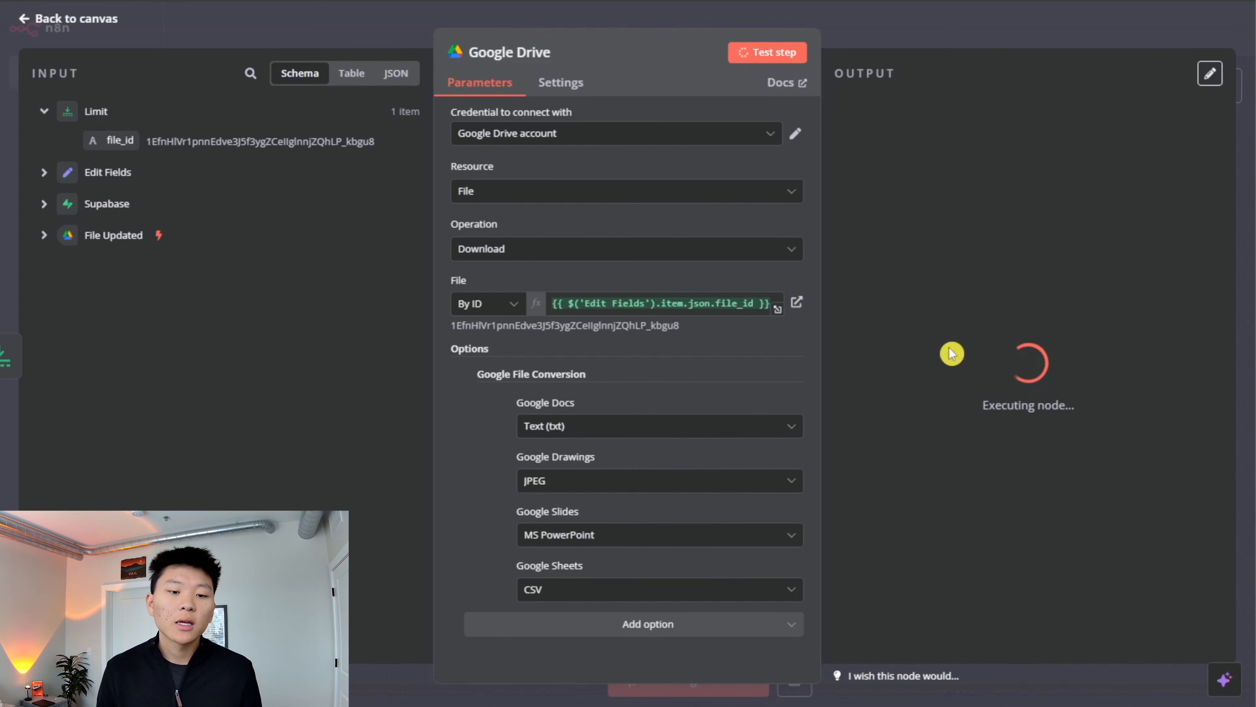
{"action": "left_click", "coordinate": [917, 321]}
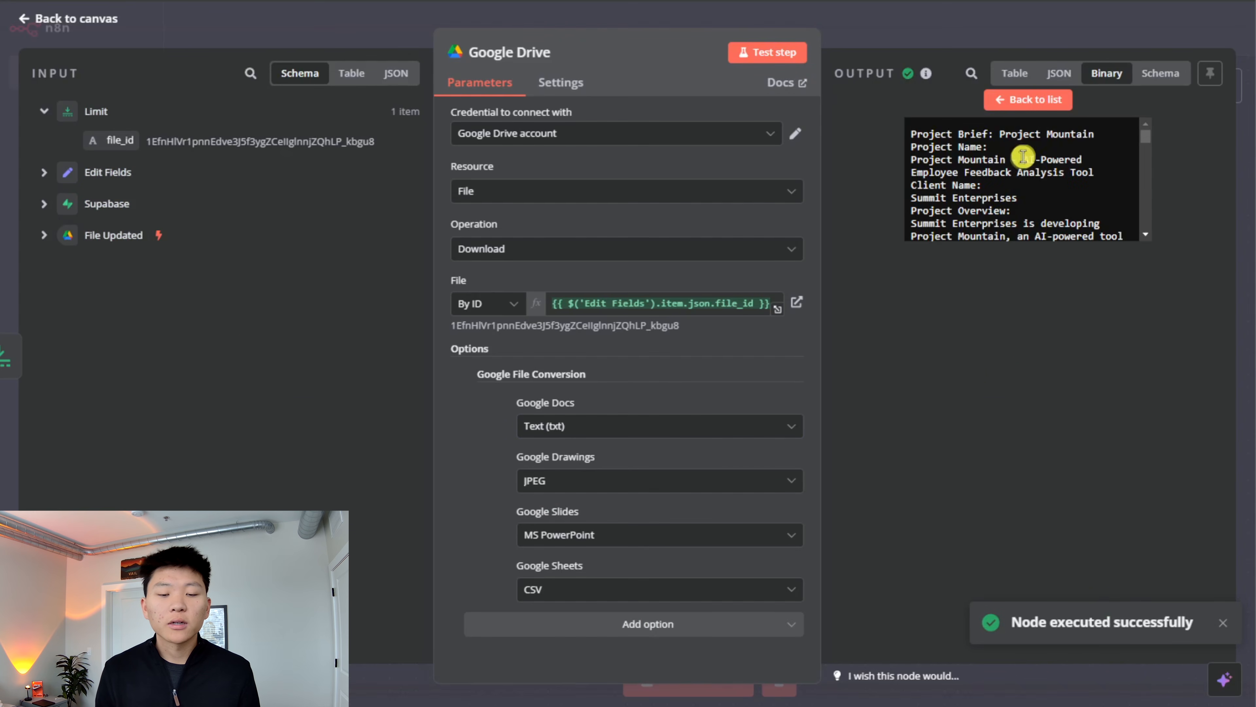
{"action": "key", "text": "Escape"}
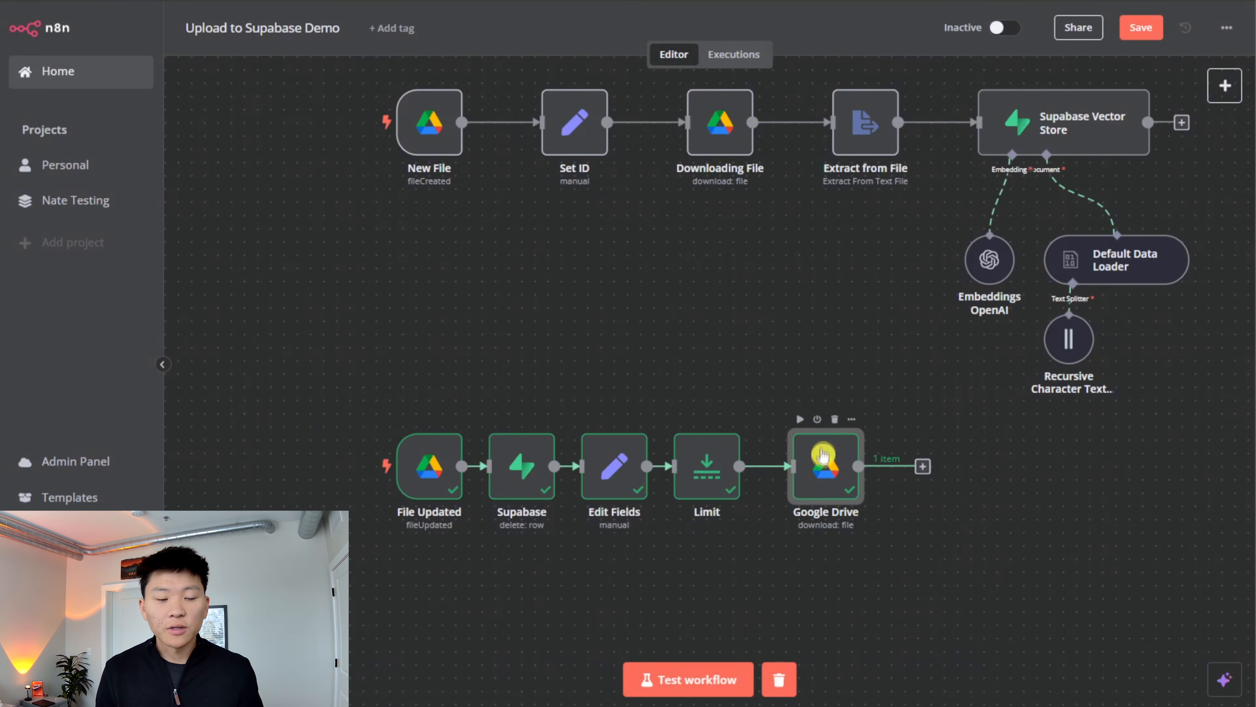
- Rename the new Google Drive node as Download File 2 and return to the canvas
{"action": "double_click", "coordinate": [823, 463]}
{"action": "left_click", "coordinate": [556, 55]}
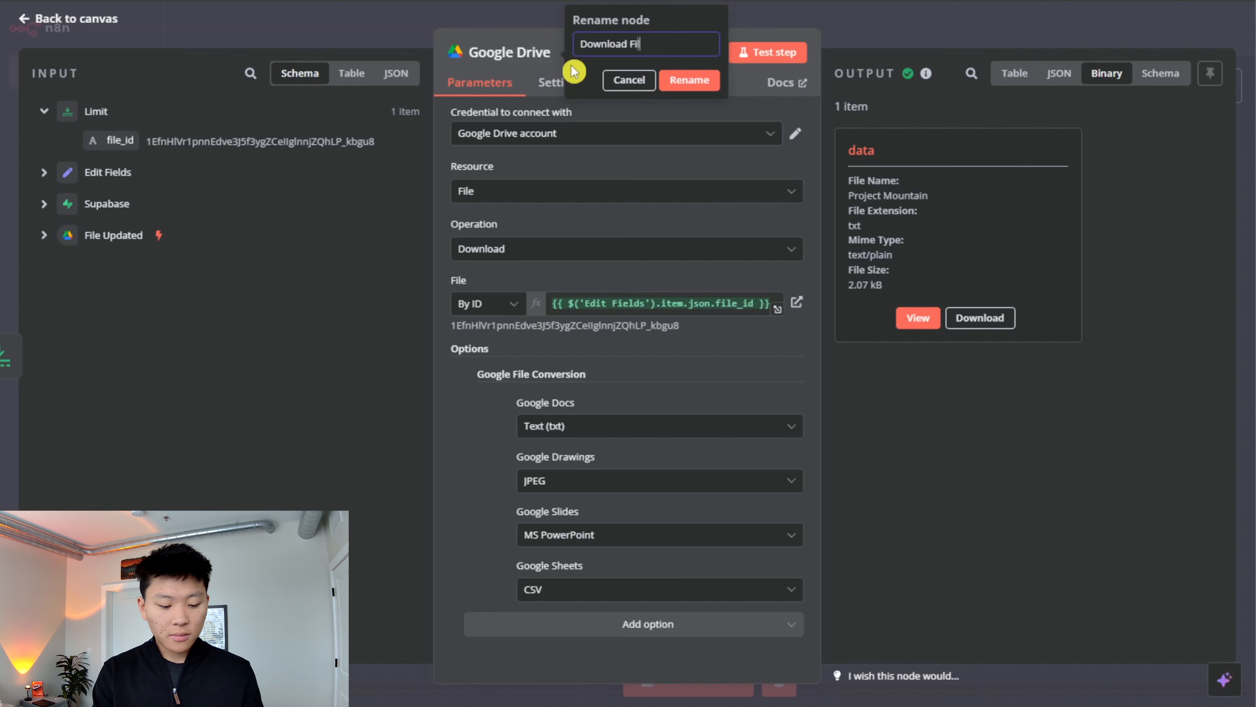
{"action": "type", "text": "Download File 2"}
{"action": "key", "text": "Return"}
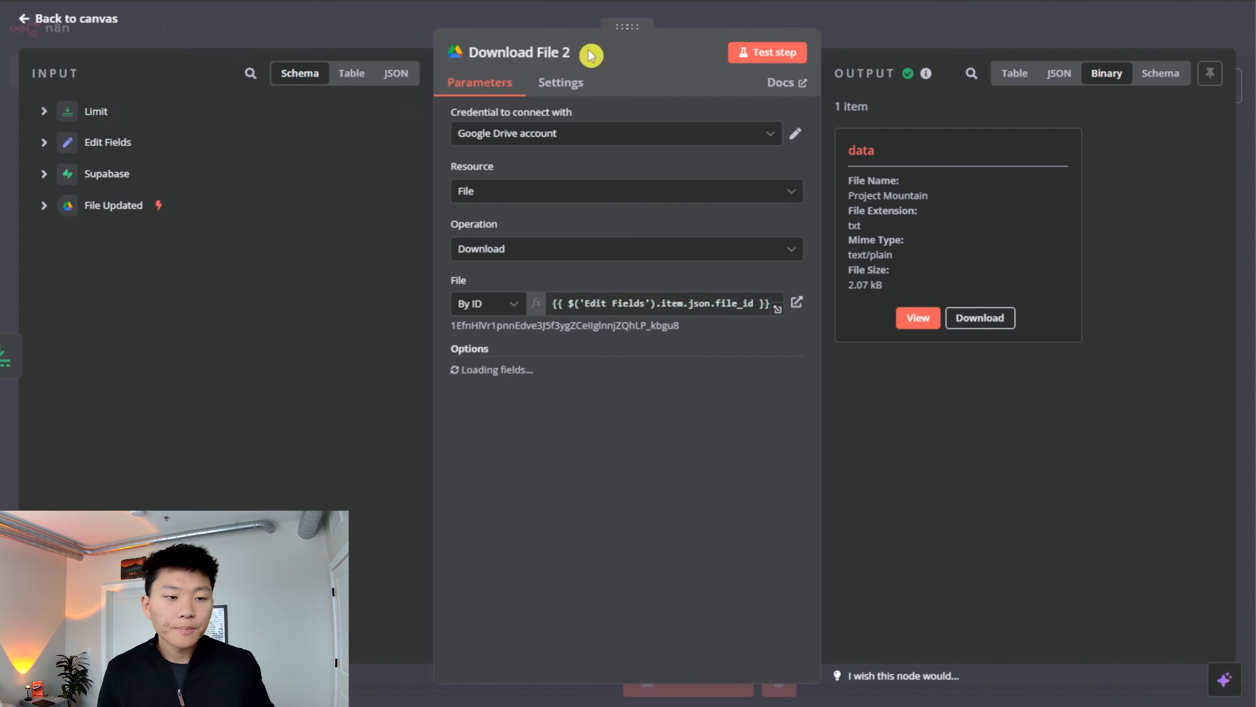
{"action": "left_click", "coordinate": [905, 34]}
- Shift the File Updated row to the left and connect a copy of the Extract from File node after Download File 2
{"action": "left_click_drag", "start_coordinate": [903, 537], "coordinate": [193, 362]}
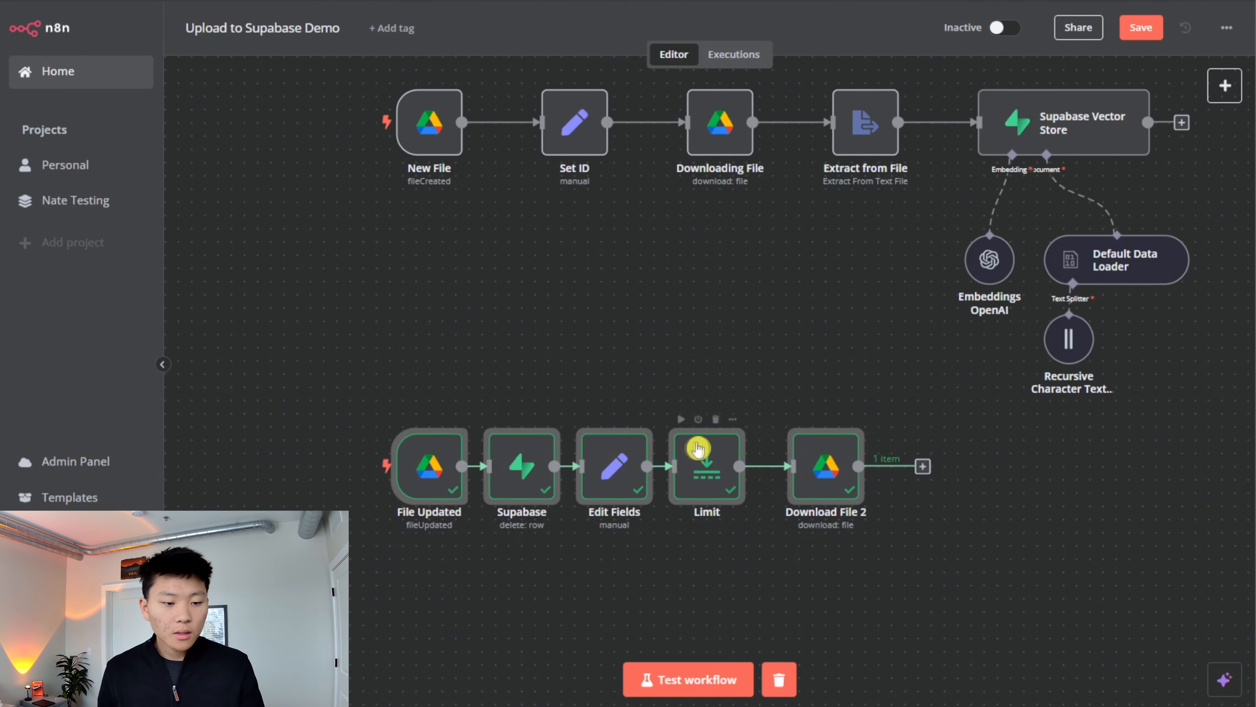
{"action": "left_click_drag", "start_coordinate": [692, 458], "coordinate": [600, 459]}
{"action": "left_click", "coordinate": [846, 380]}
{"action": "left_click", "coordinate": [846, 132]}
{"action": "key", "text": "ctrl+c"}
{"action": "key", "text": "ctrl+v"}
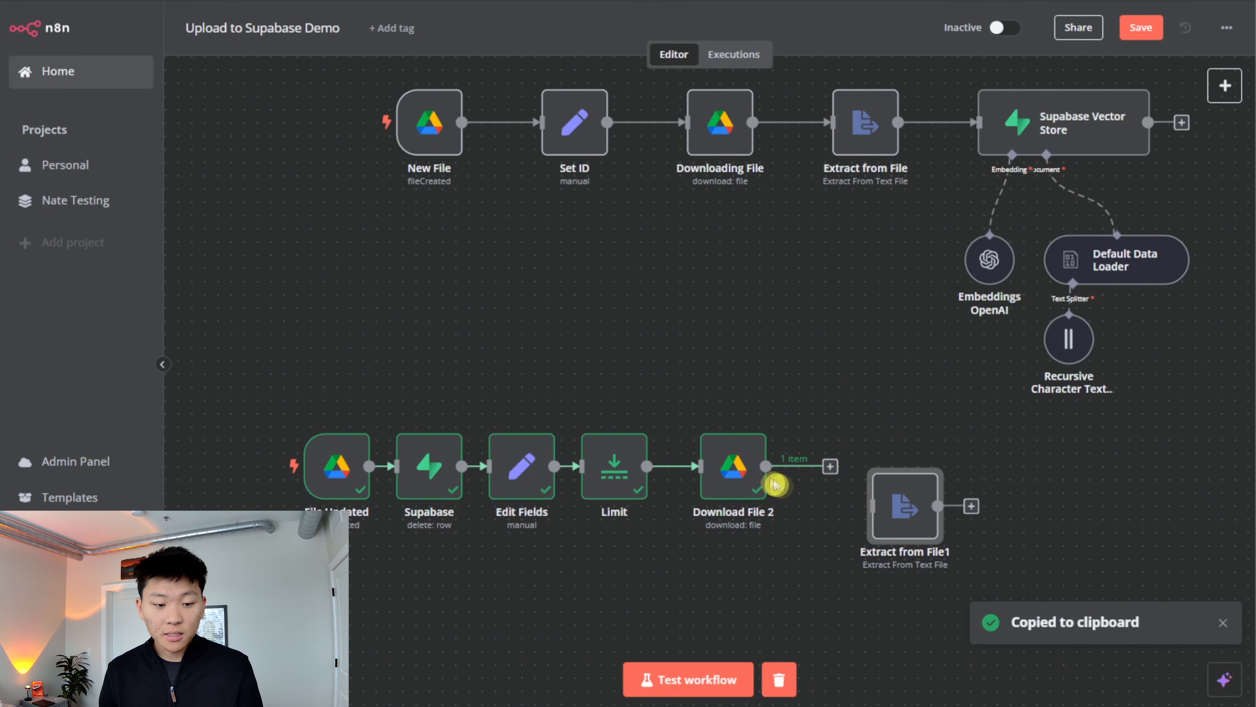
{"action": "mouse_move", "coordinate": [766, 466]}
{"action": "left_mouse_down"}
{"action": "mouse_move", "coordinate": [893, 512]}
{"action": "mouse_move", "coordinate": [833, 473]}
{"action": "mouse_move", "coordinate": [843, 475]}
{"action": "left_mouse_up"}
- Test the copied Extract from File node, review its extracted text and return to the canvas
{"action": "left_click", "coordinate": [813, 419]}
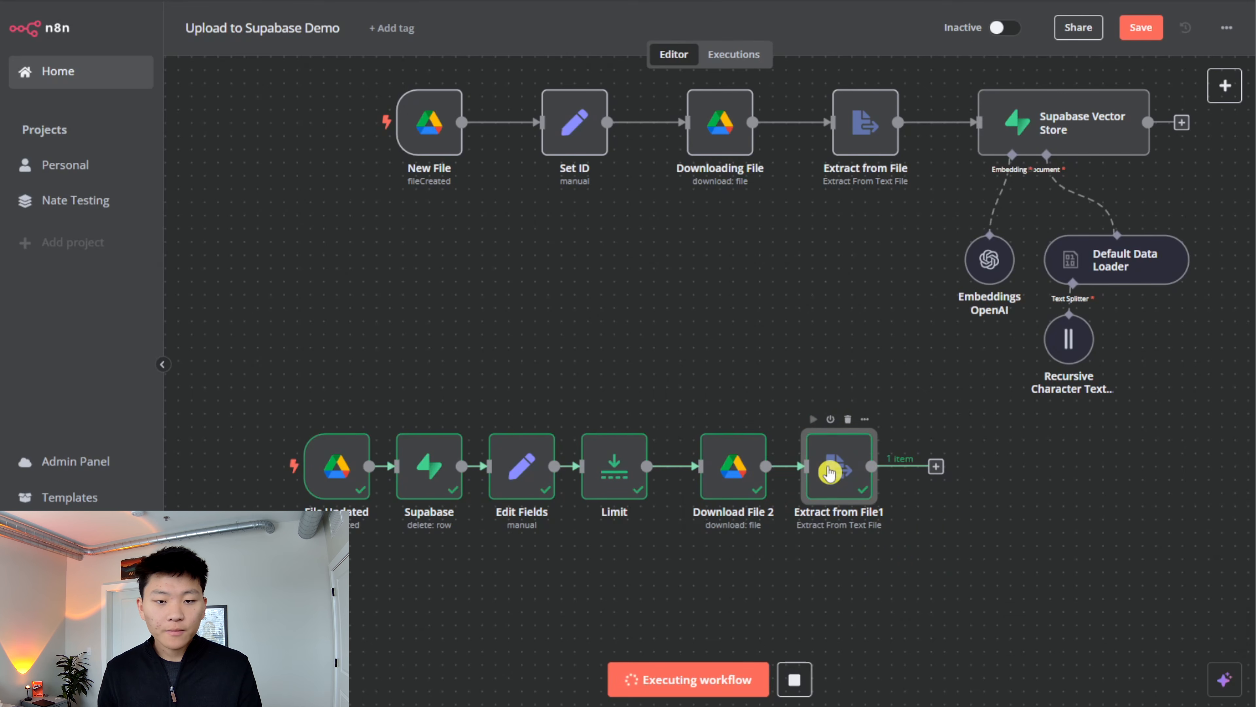
{"action": "double_click", "coordinate": [830, 471]}
{"action": "scroll", "coordinate": [954, 430], "scroll_direction": "down", "scroll_amount": 3}
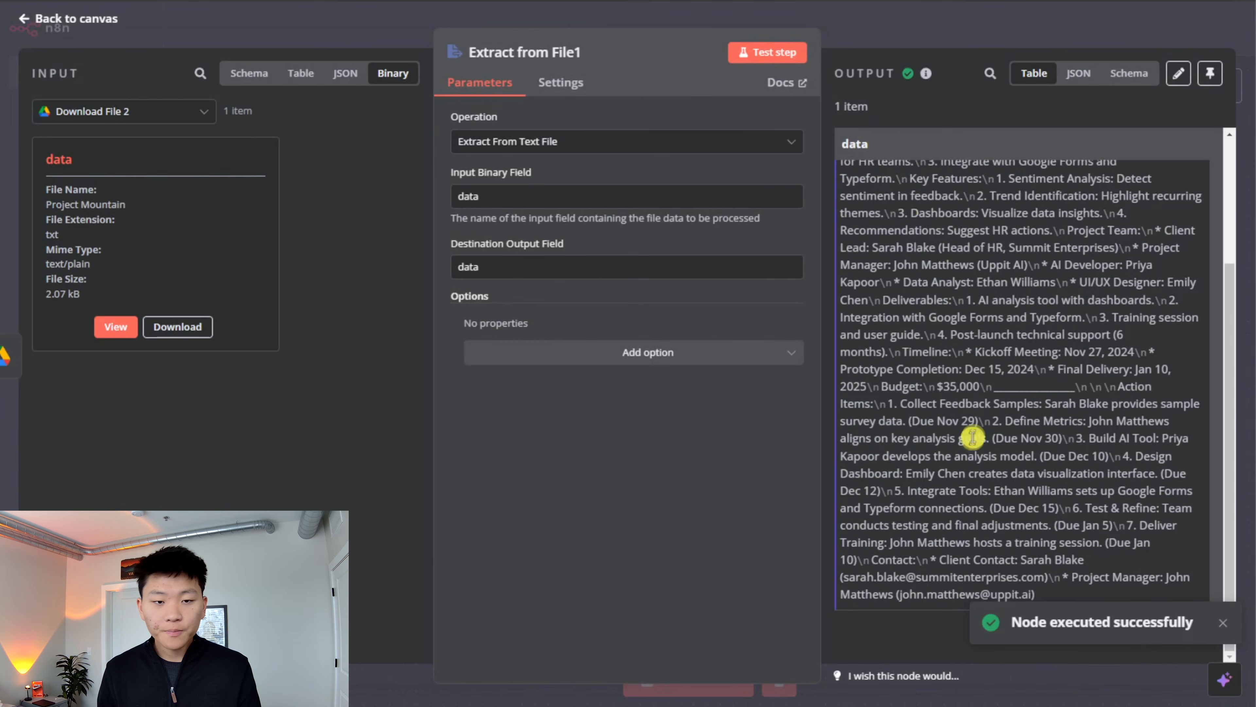
{"action": "left_click", "coordinate": [920, 11]}
- Duplicate the Supabase Vector Store with its embeddings, data loader and text splitter, and connect the copy after Extract from File1
{"action": "left_click_drag", "start_coordinate": [1034, 217], "coordinate": [1175, 415]}
{"action": "key", "text": "ctrl+c"}
{"action": "key", "text": "ctrl+v"}
{"action": "left_click_drag", "start_coordinate": [805, 317], "coordinate": [585, 148]}
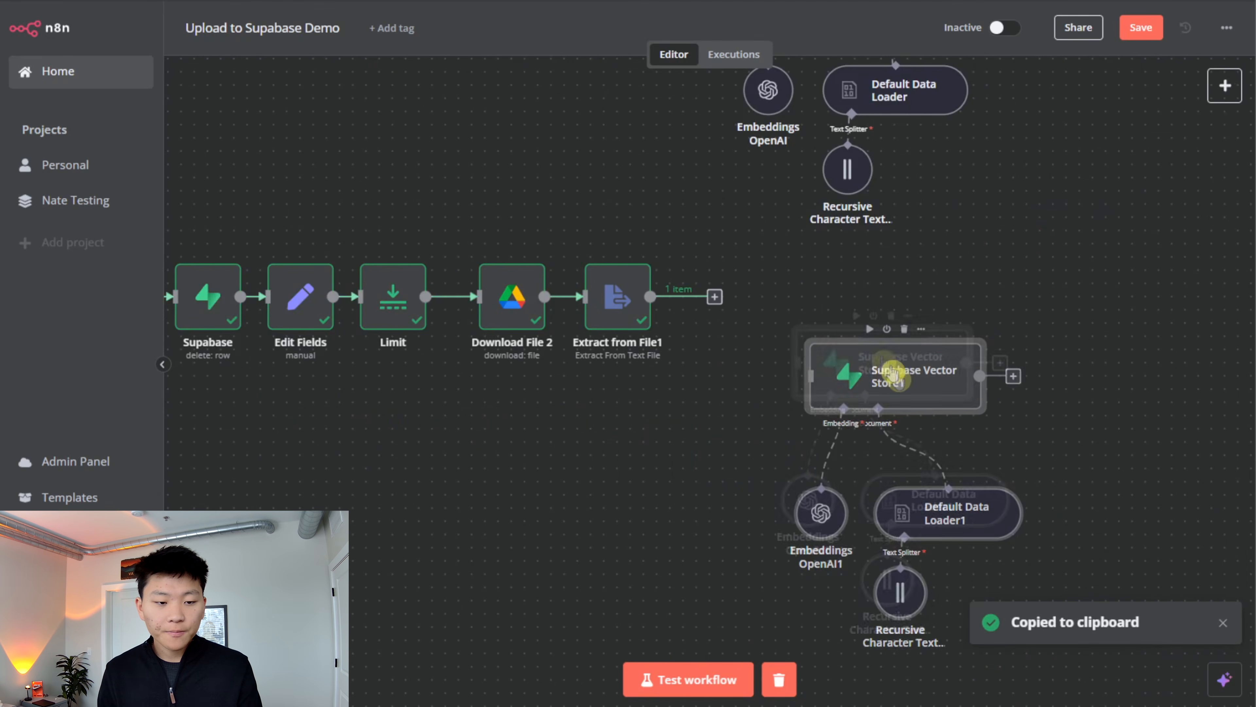
{"action": "left_click_drag", "start_coordinate": [904, 386], "coordinate": [829, 306]}
{"action": "left_click_drag", "start_coordinate": [651, 296], "coordinate": [729, 297]}
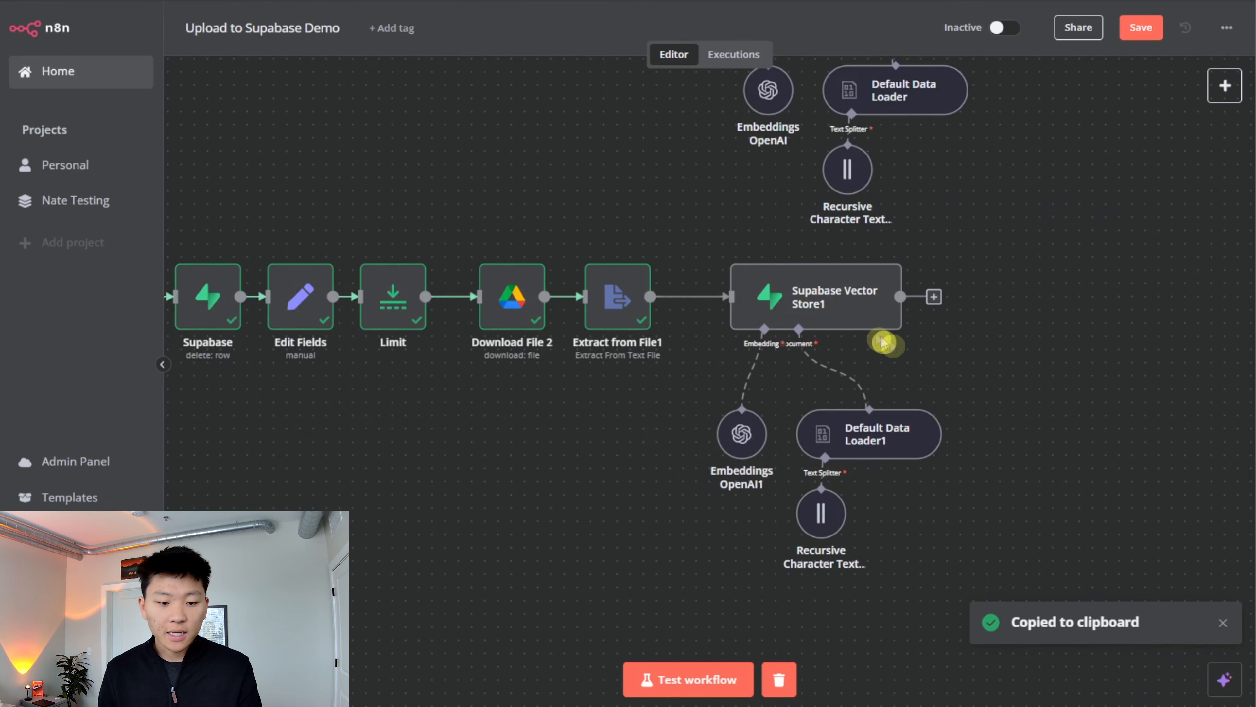
- Check the copied data loader's metadata expression, then rename the Edit Fields node as Set ID 2
{"action": "double_click", "coordinate": [875, 428]}
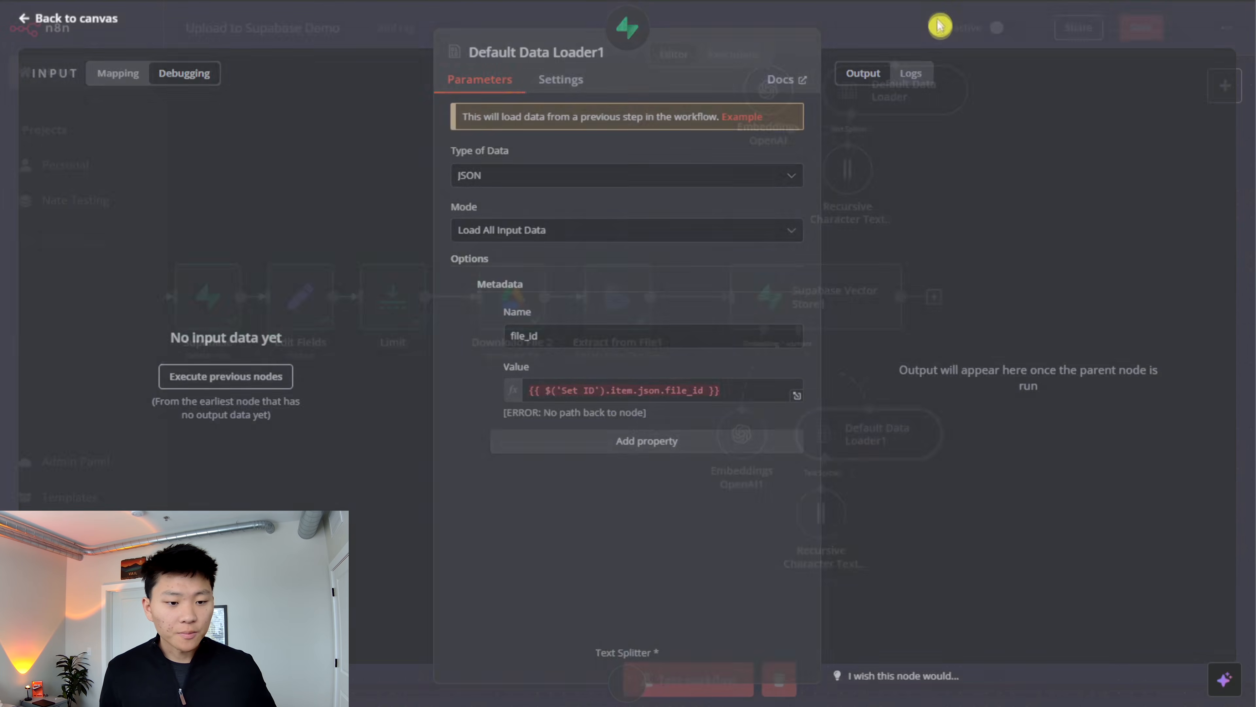
{"action": "left_click", "coordinate": [939, 23]}
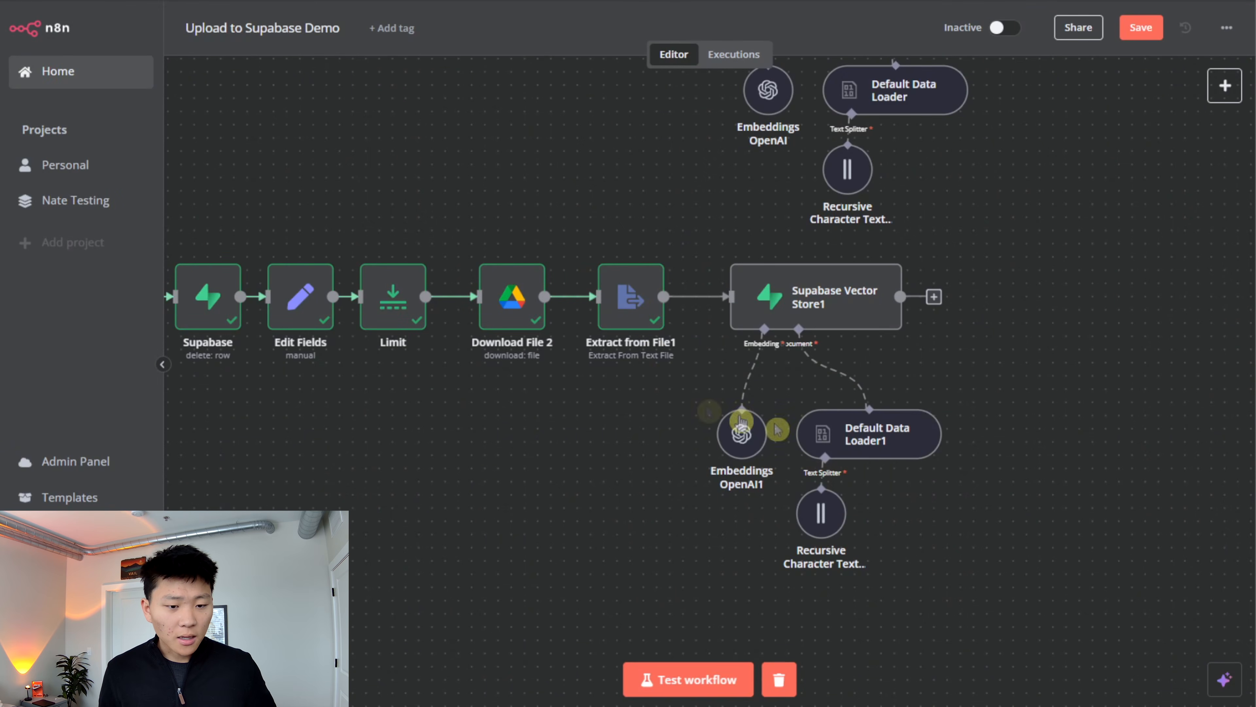
{"action": "left_click_drag", "start_coordinate": [351, 376], "coordinate": [487, 521]}
{"action": "double_click", "coordinate": [423, 449]}
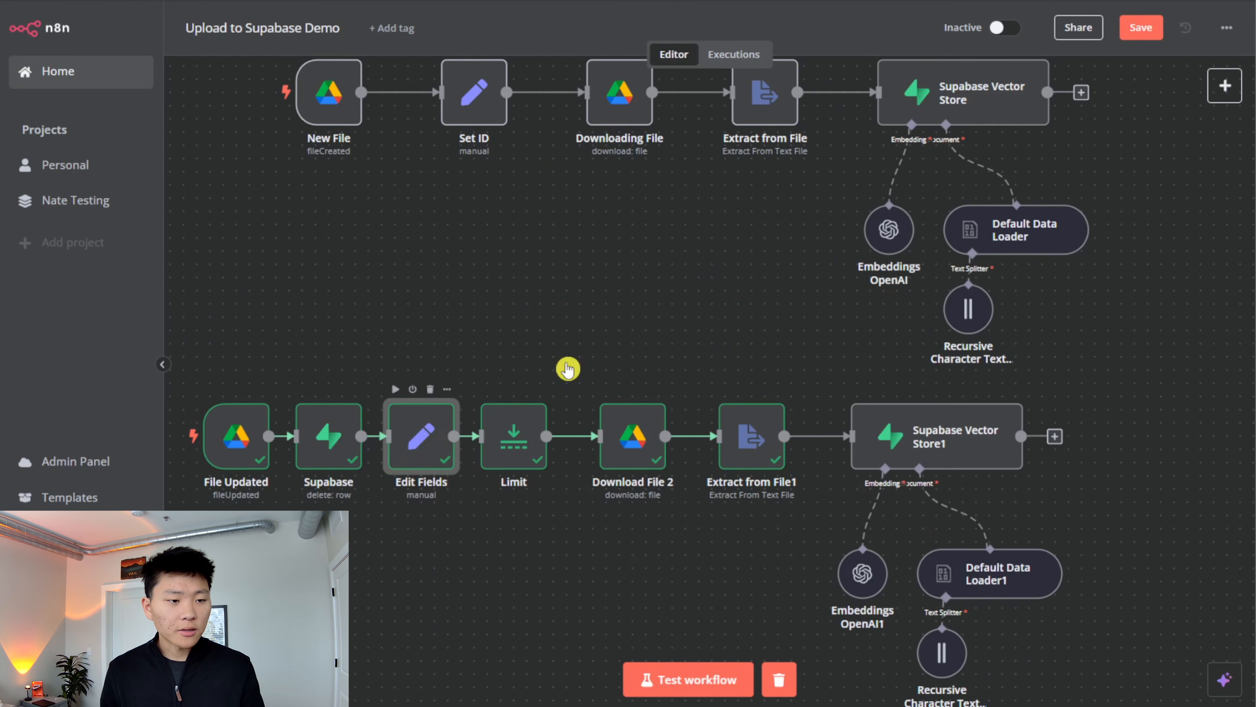
{"action": "left_click", "coordinate": [535, 52]}
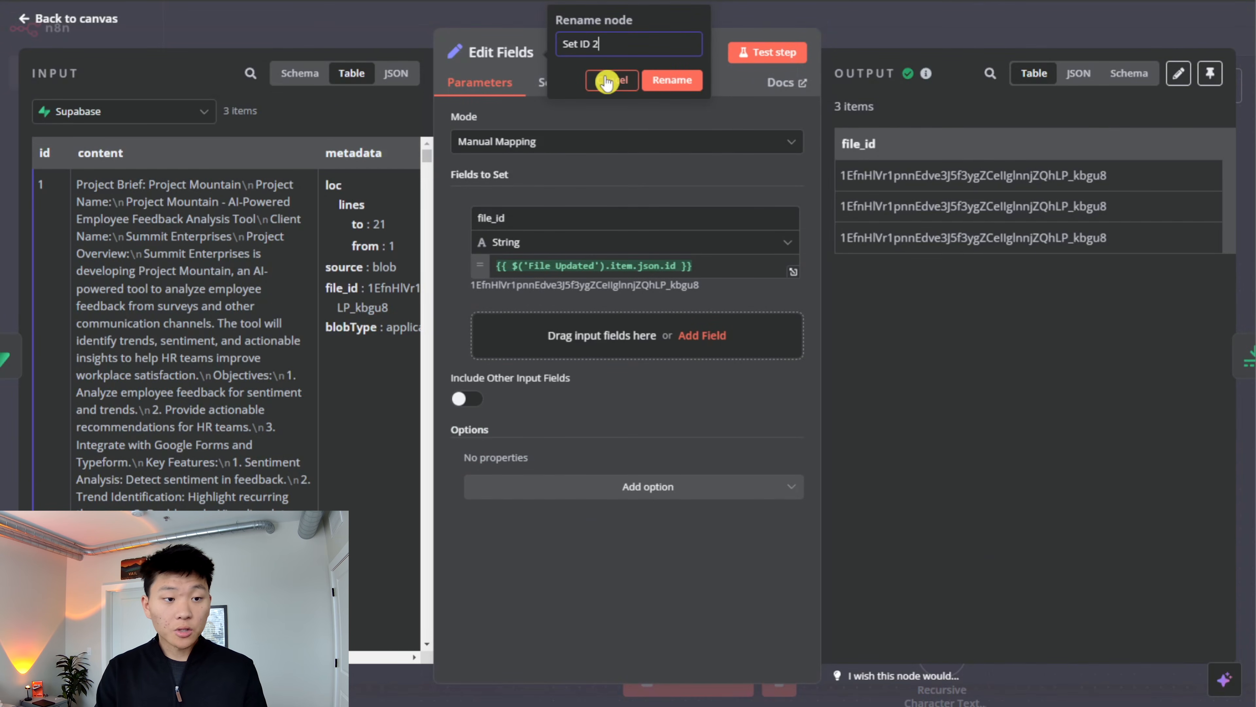
{"action": "key", "text": "Return"}
{"action": "left_click", "coordinate": [922, 28]}
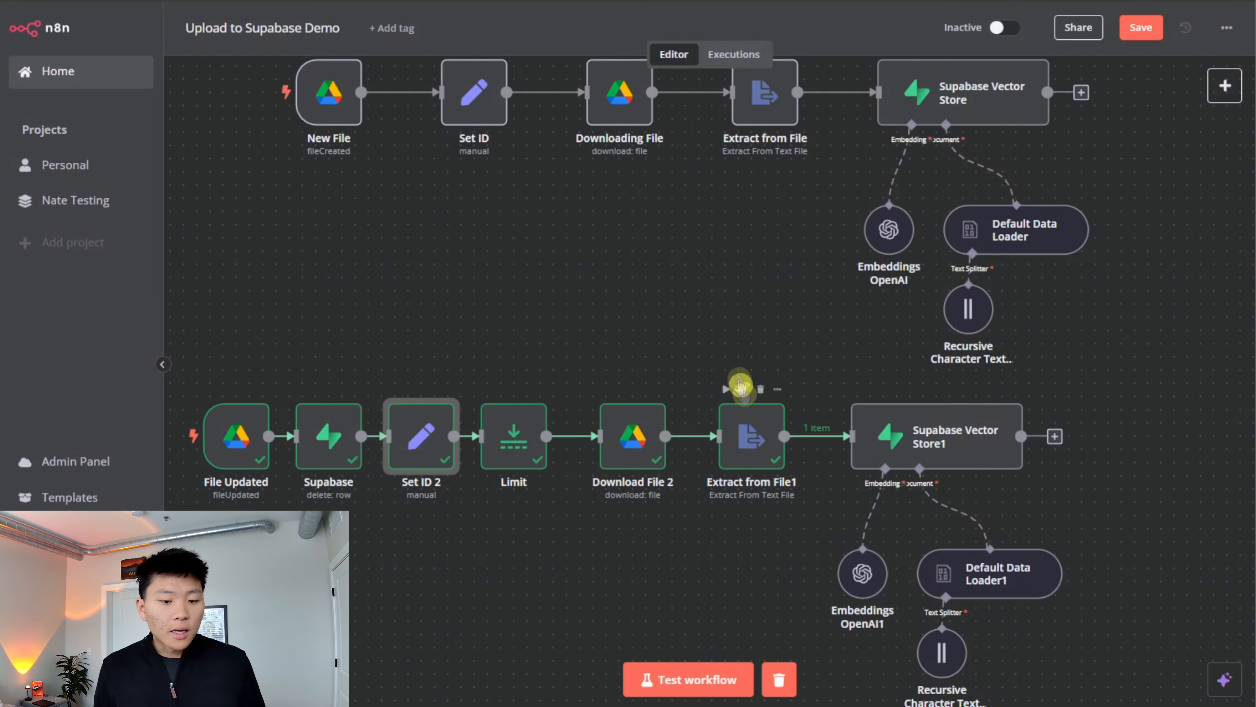
- Change the file_id metadata expression in Default Data Loader1 to reference Set ID 2, and return to the canvas
{"action": "double_click", "coordinate": [991, 574]}
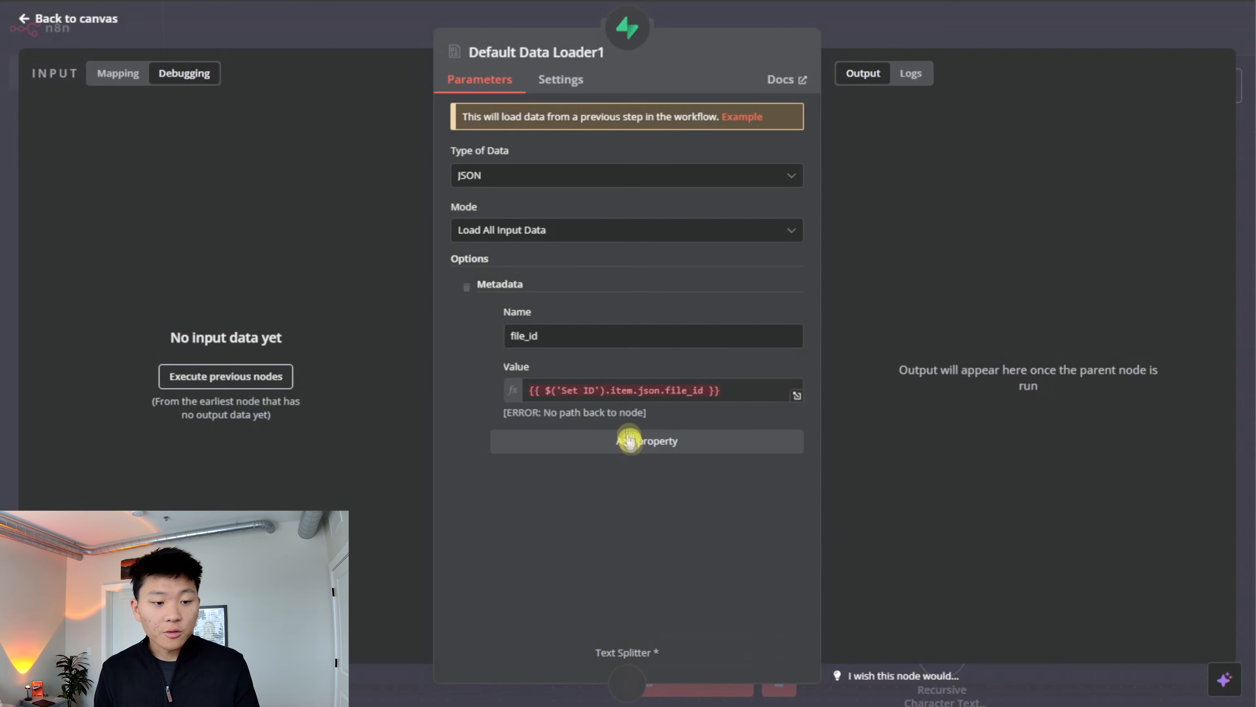
{"action": "left_click", "coordinate": [968, 37]}
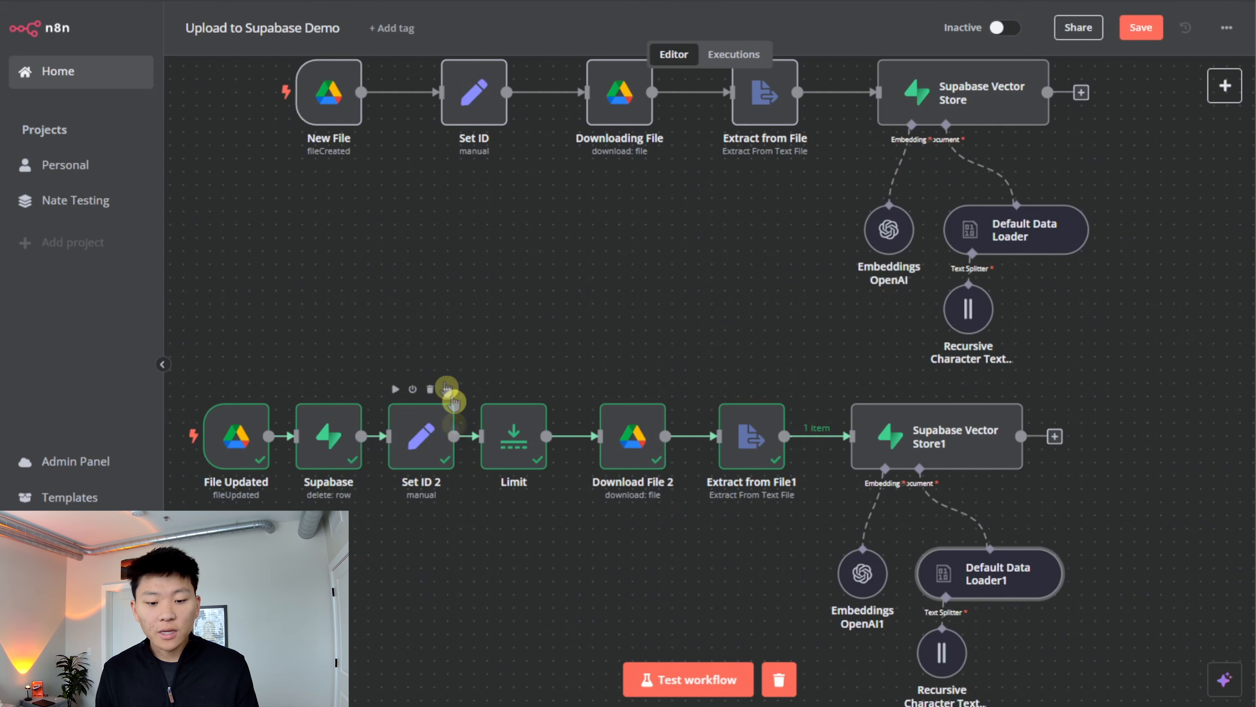
{"action": "scroll", "coordinate": [593, 539], "scroll_direction": "down", "scroll_amount": 3}
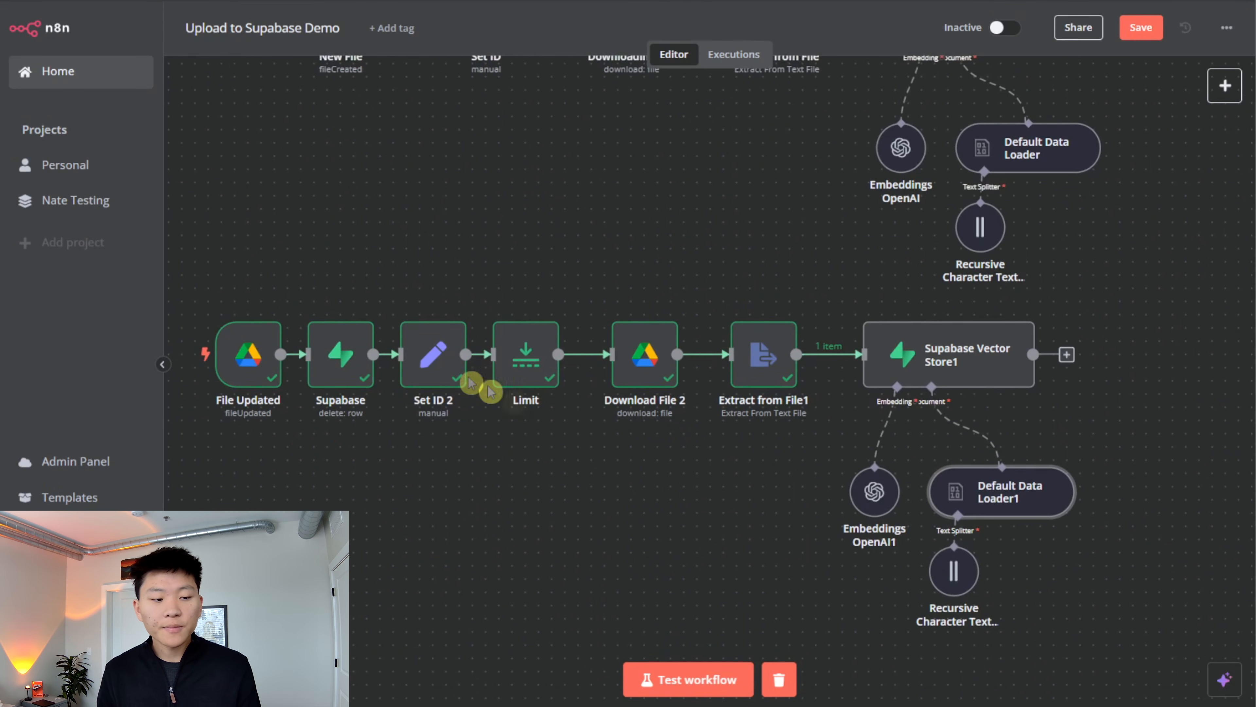
{"action": "double_click", "coordinate": [1000, 490]}
{"action": "left_click", "coordinate": [597, 390]}
{"action": "type", "text": "2').item.json.file_id }}"}
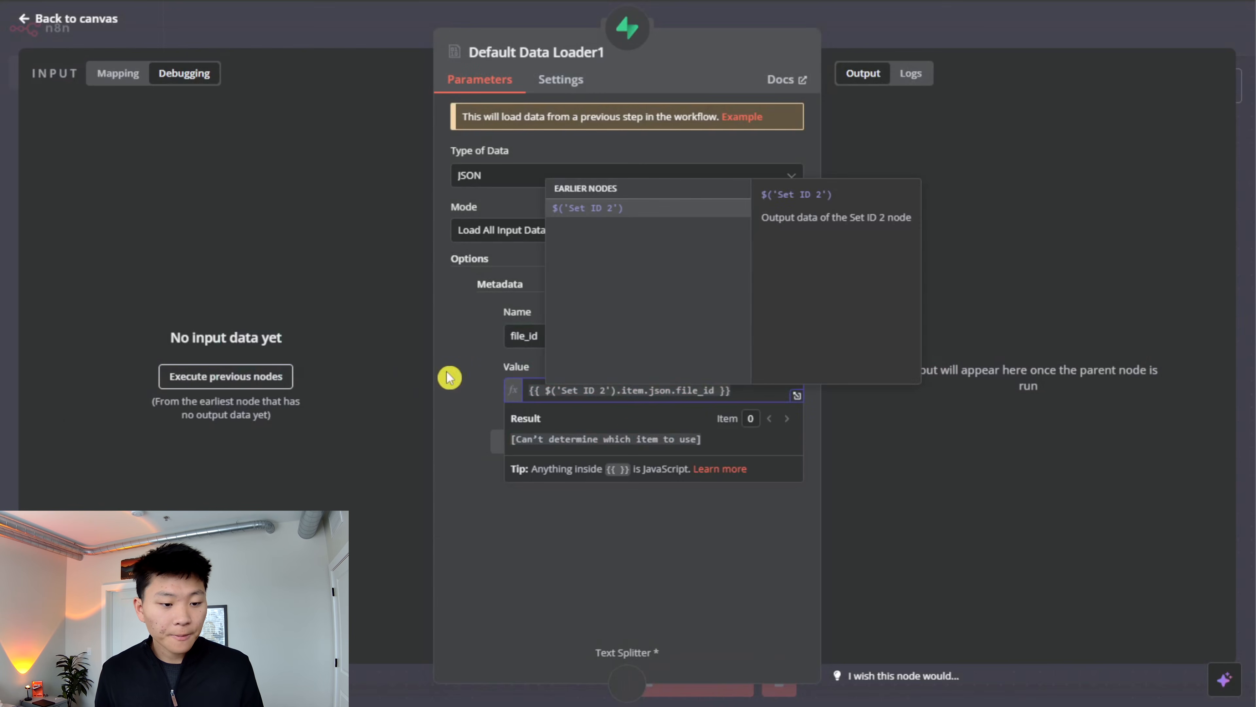
{"action": "left_click", "coordinate": [449, 377]}
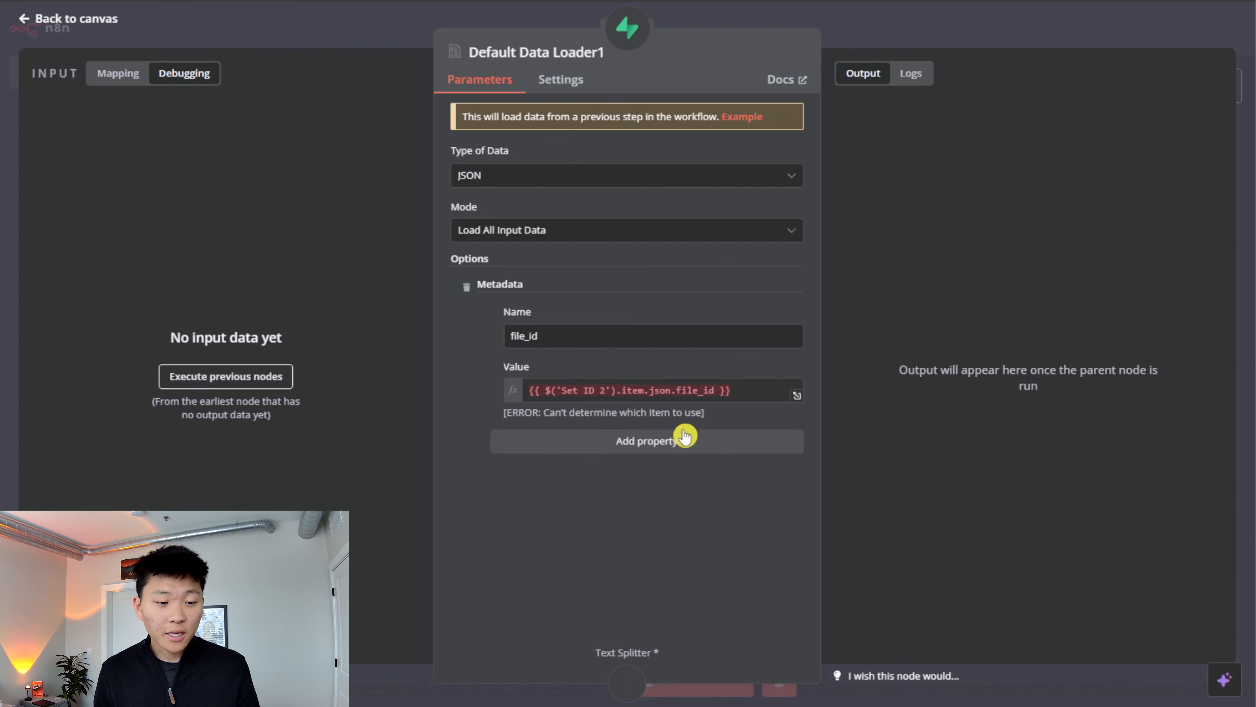
{"action": "left_click", "coordinate": [702, 391]}
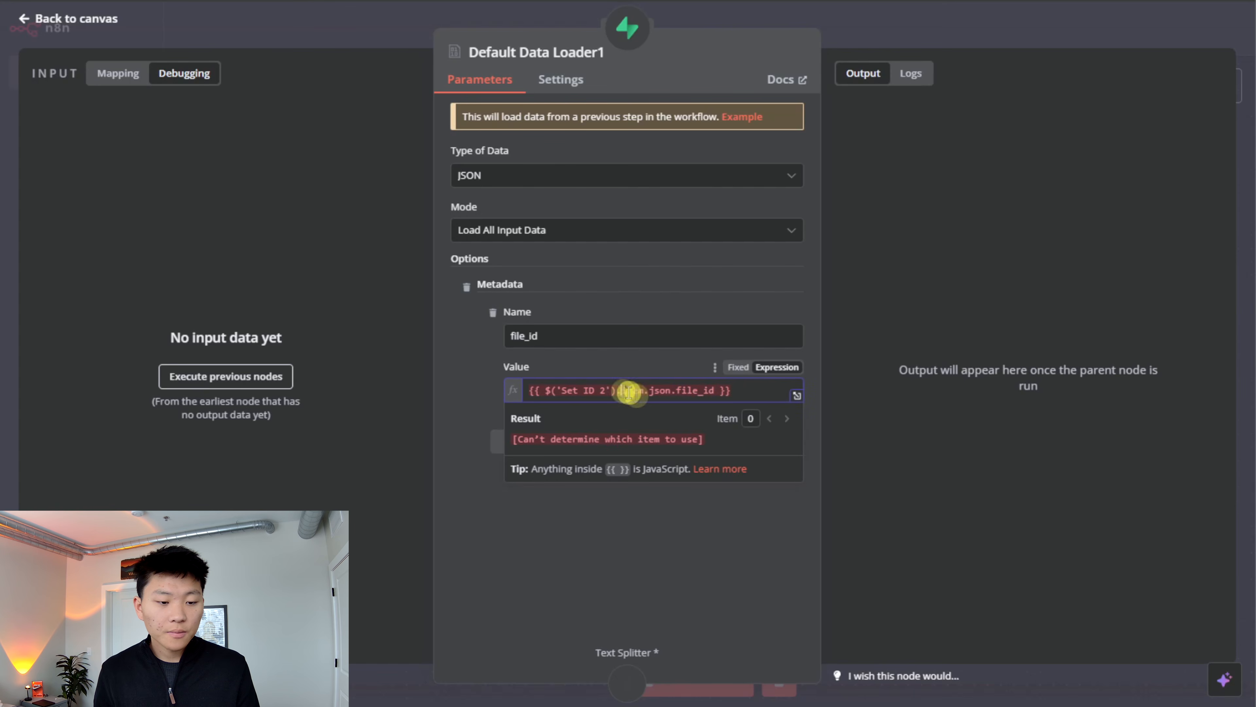
{"action": "left_click", "coordinate": [892, 37]}
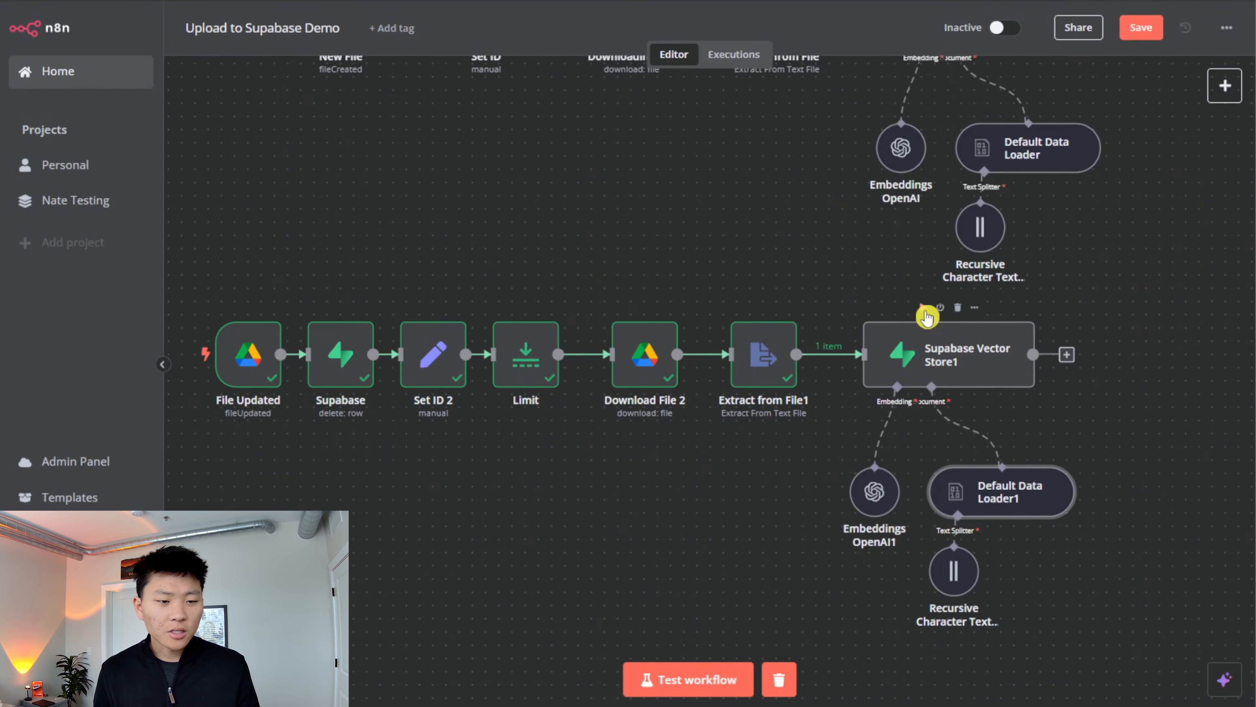
- Test Supabase Vector Store1 and try re-entering Default Data Loader1's file_id metadata value as {{ $('Set ID 2').item.json.file_id }}
{"action": "left_click", "coordinate": [925, 309]}
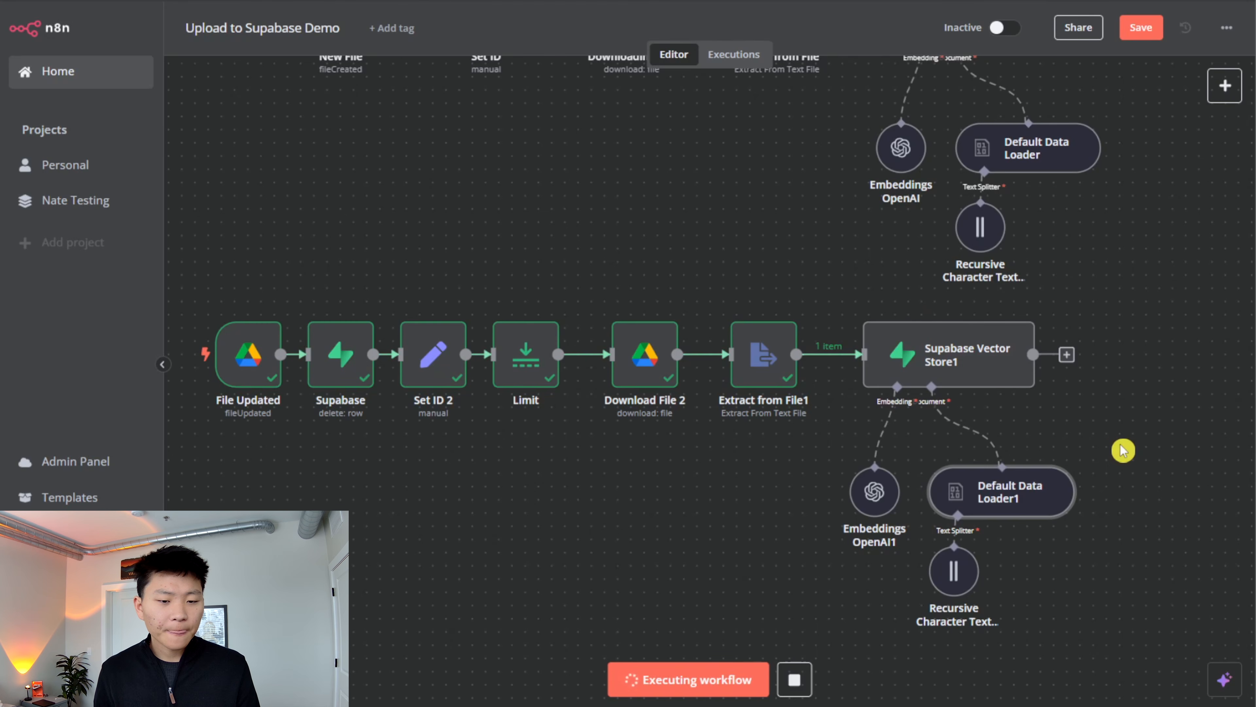
{"action": "double_click", "coordinate": [1014, 495]}
{"action": "triple_click", "coordinate": [742, 391]}
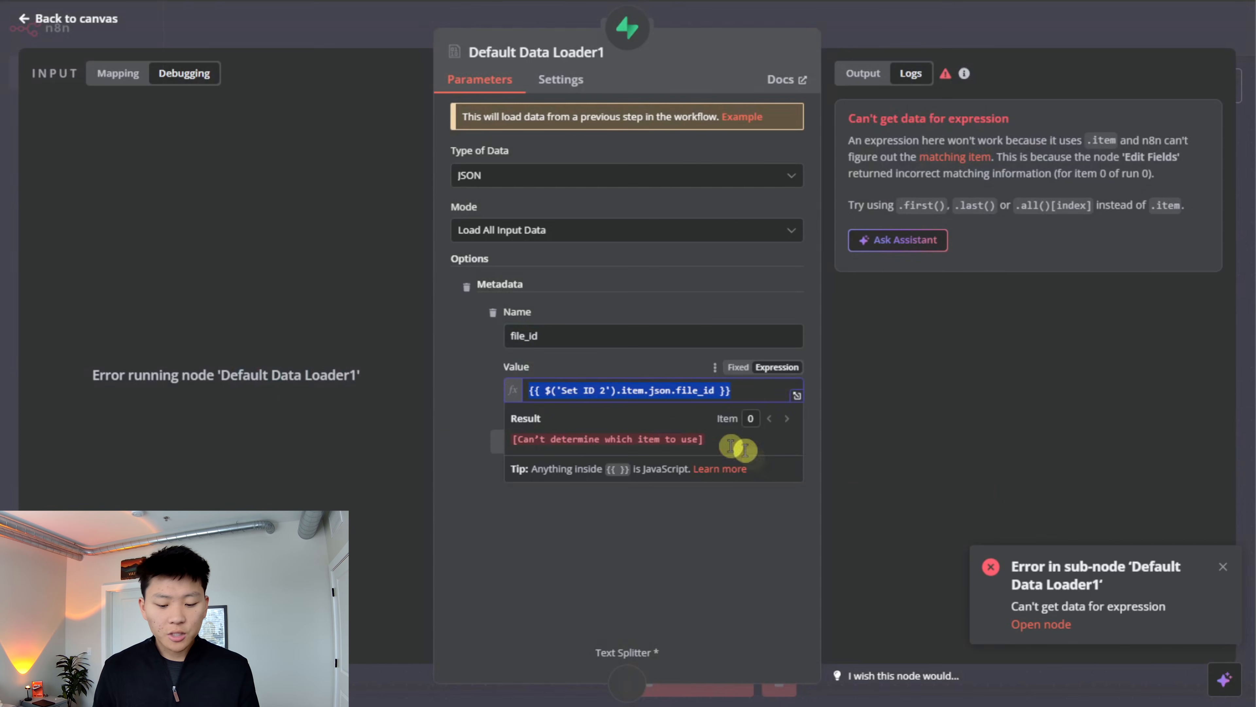
{"action": "type", "text": "{{ "}
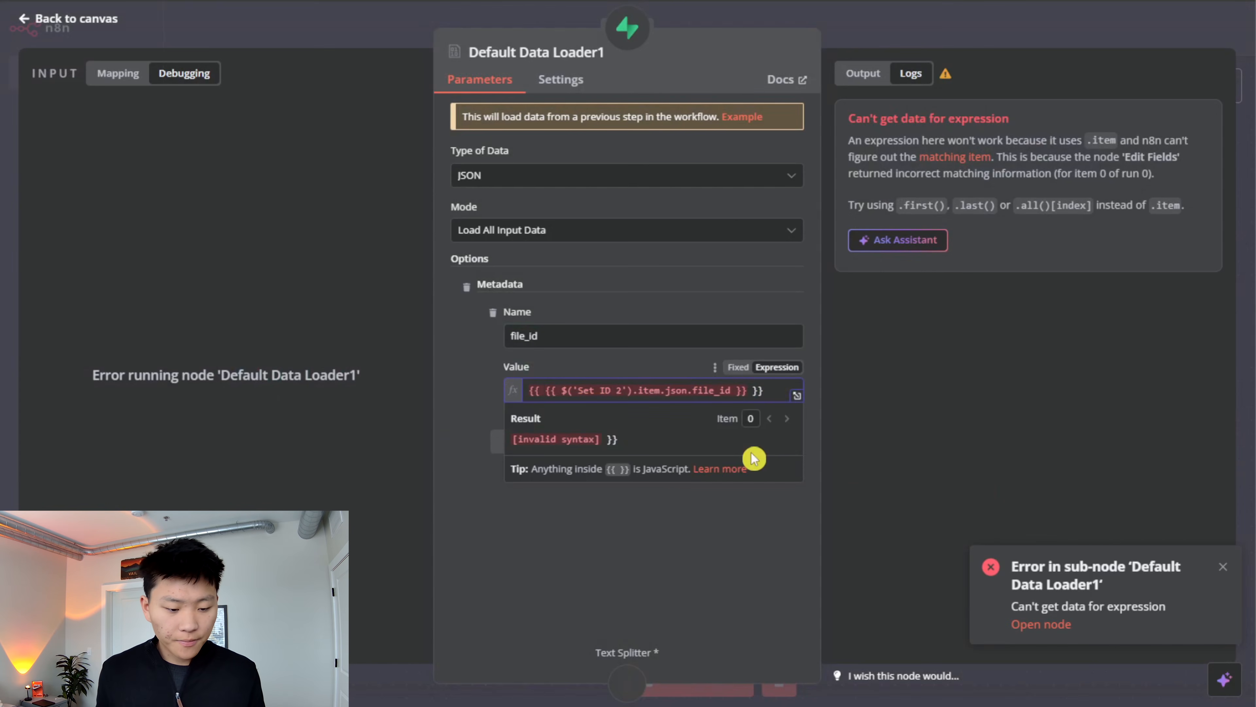
{"action": "type", "text": "{{"}
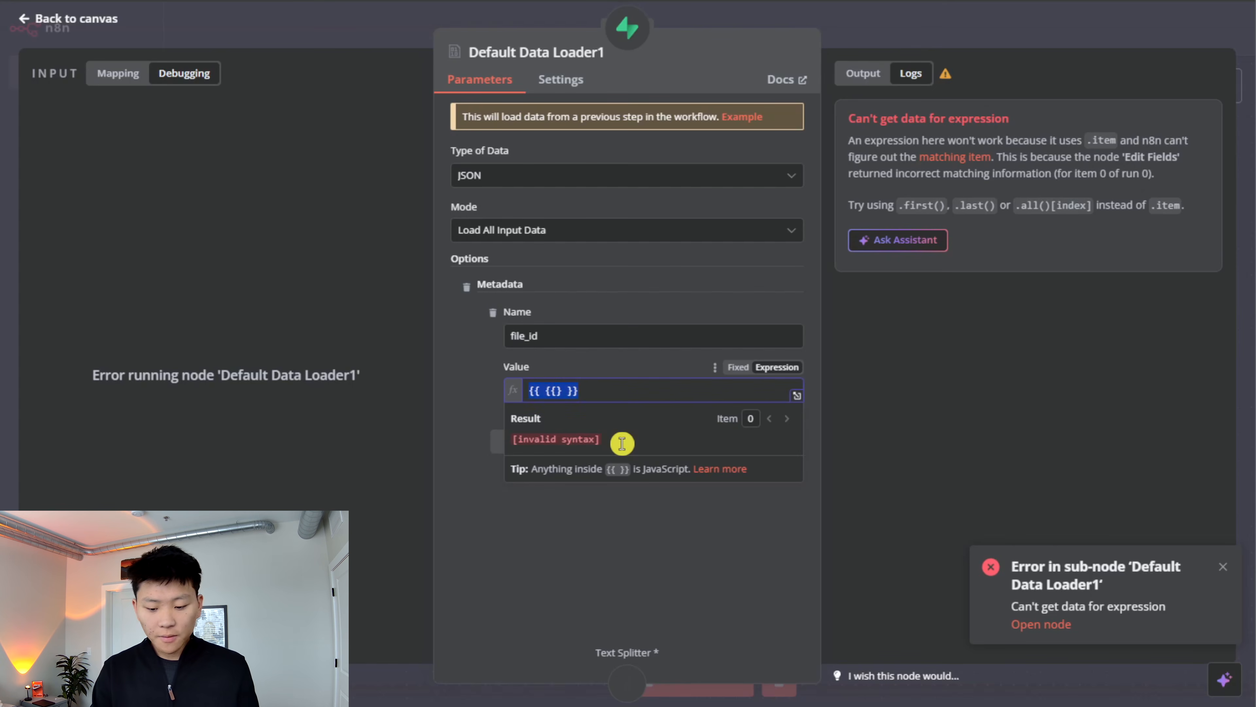
{"action": "type", "text": "{{"}
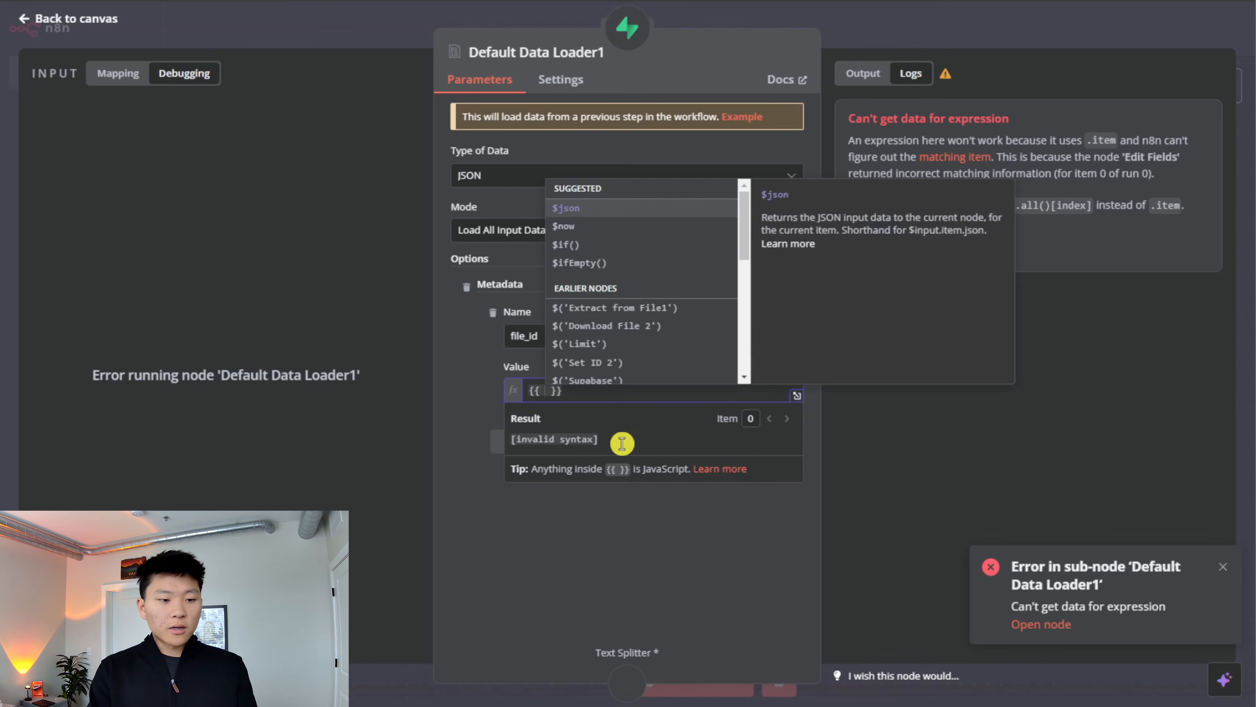
{"action": "left_click", "coordinate": [635, 367]}
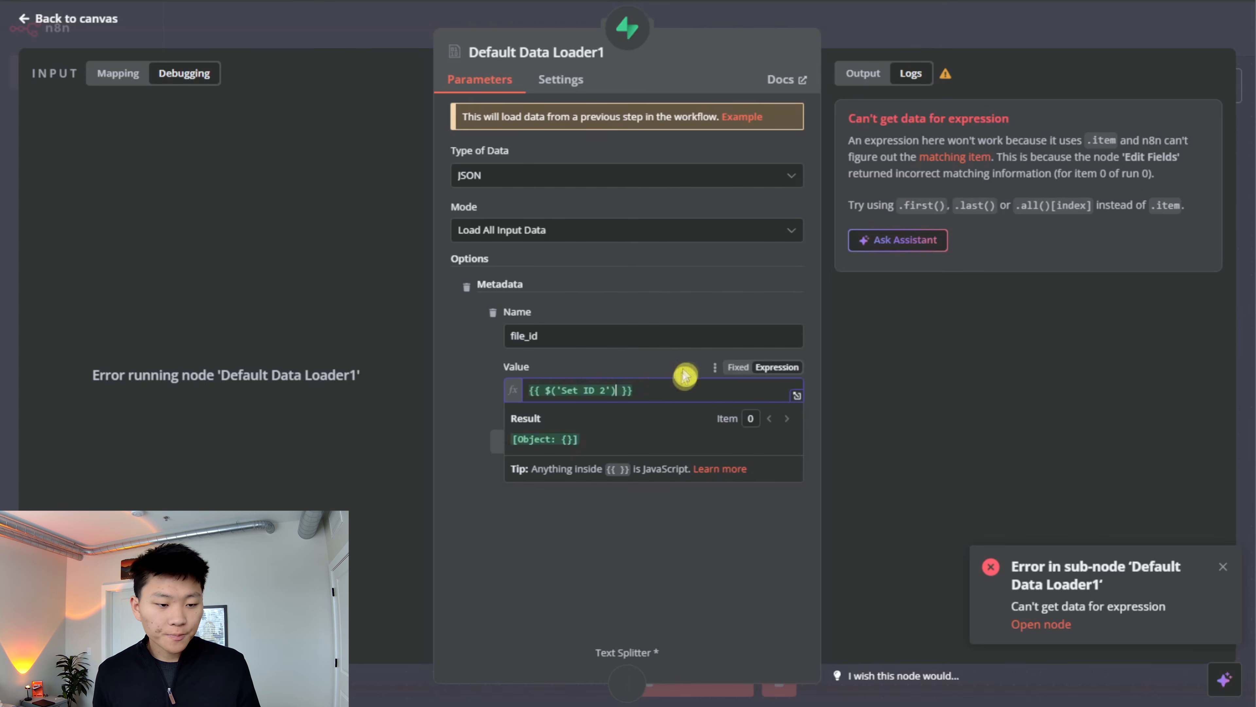
{"action": "type", "text": ".item.json.file_id"}
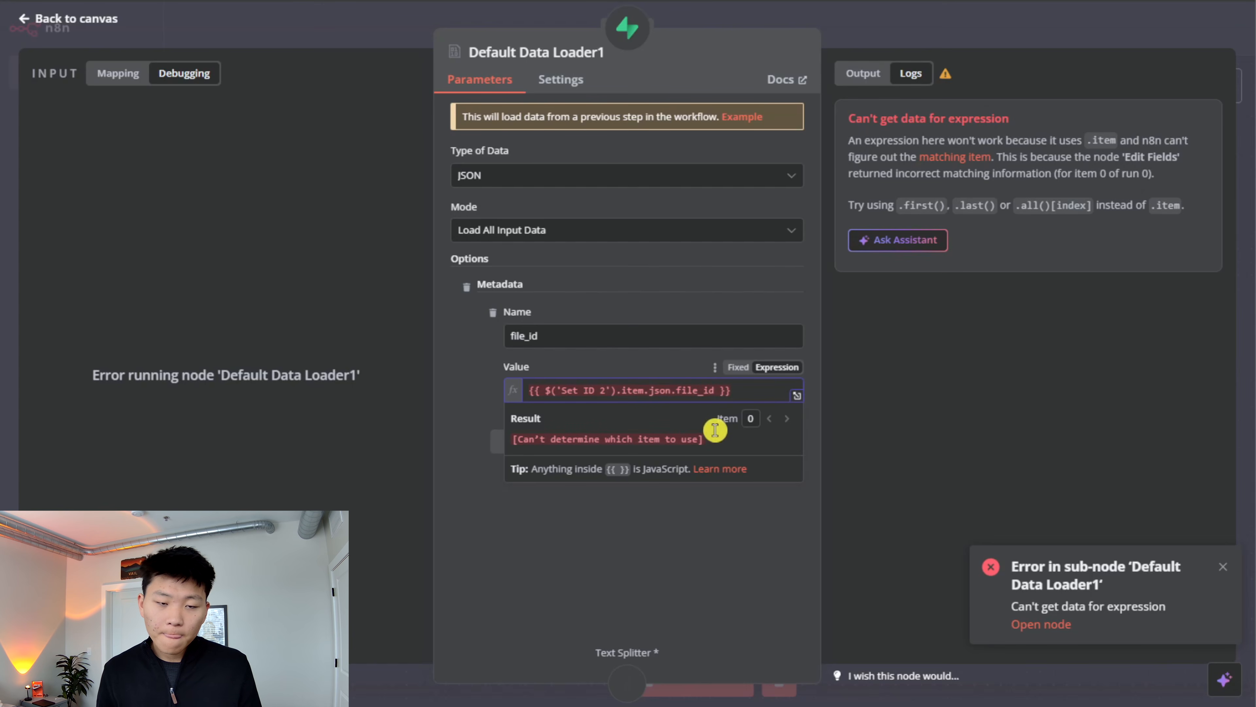
{"action": "left_click", "coordinate": [896, 27]}
- Compare the input and output items of the Set ID 2 and Limit nodes, and return to the canvas
{"action": "double_click", "coordinate": [425, 355]}
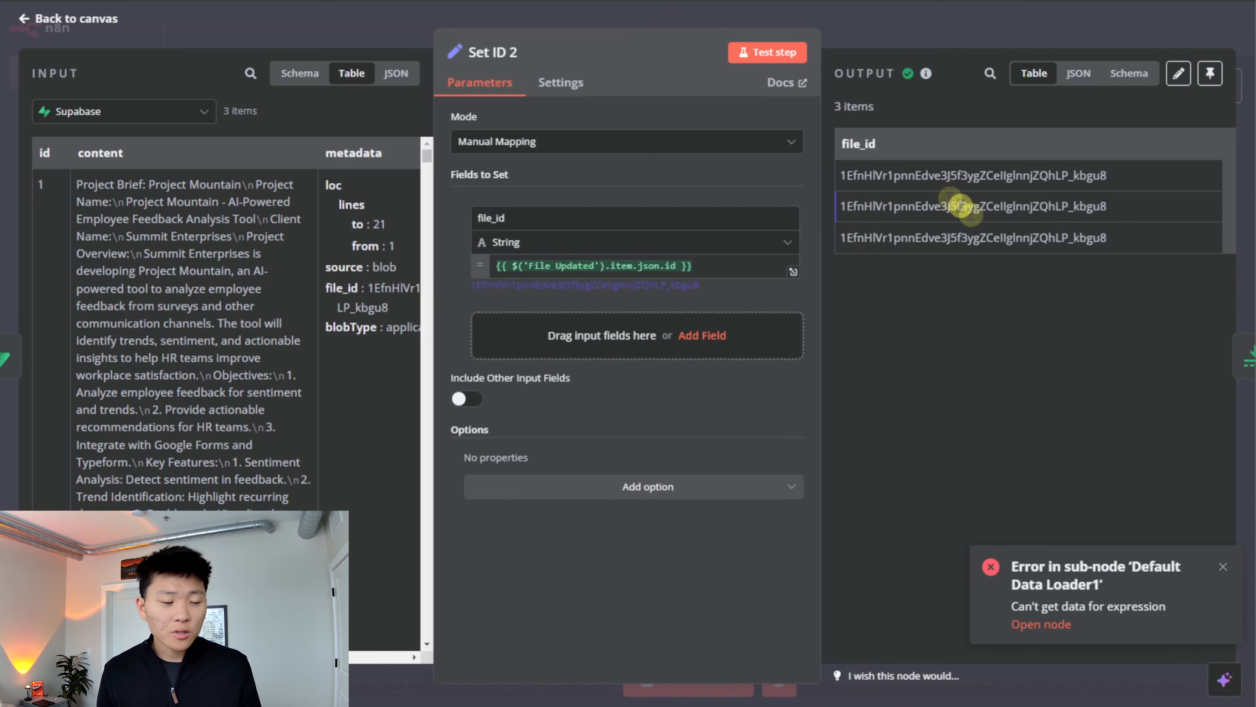
{"action": "left_click", "coordinate": [965, 31]}
{"action": "double_click", "coordinate": [529, 359]}
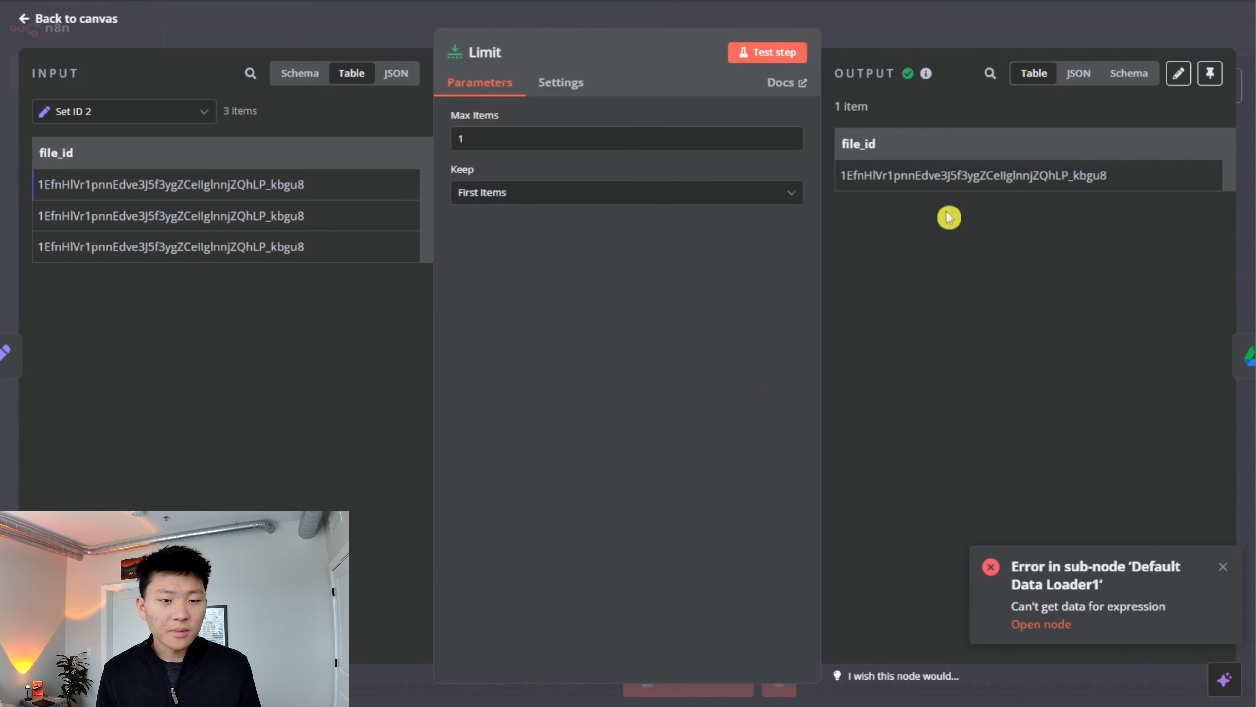
{"action": "left_click", "coordinate": [920, 28]}
- Set the file_id metadata value in Default Data Loader1 to {{ $('Limit').item.json.file_id }} and save the workflow
{"action": "double_click", "coordinate": [984, 490]}
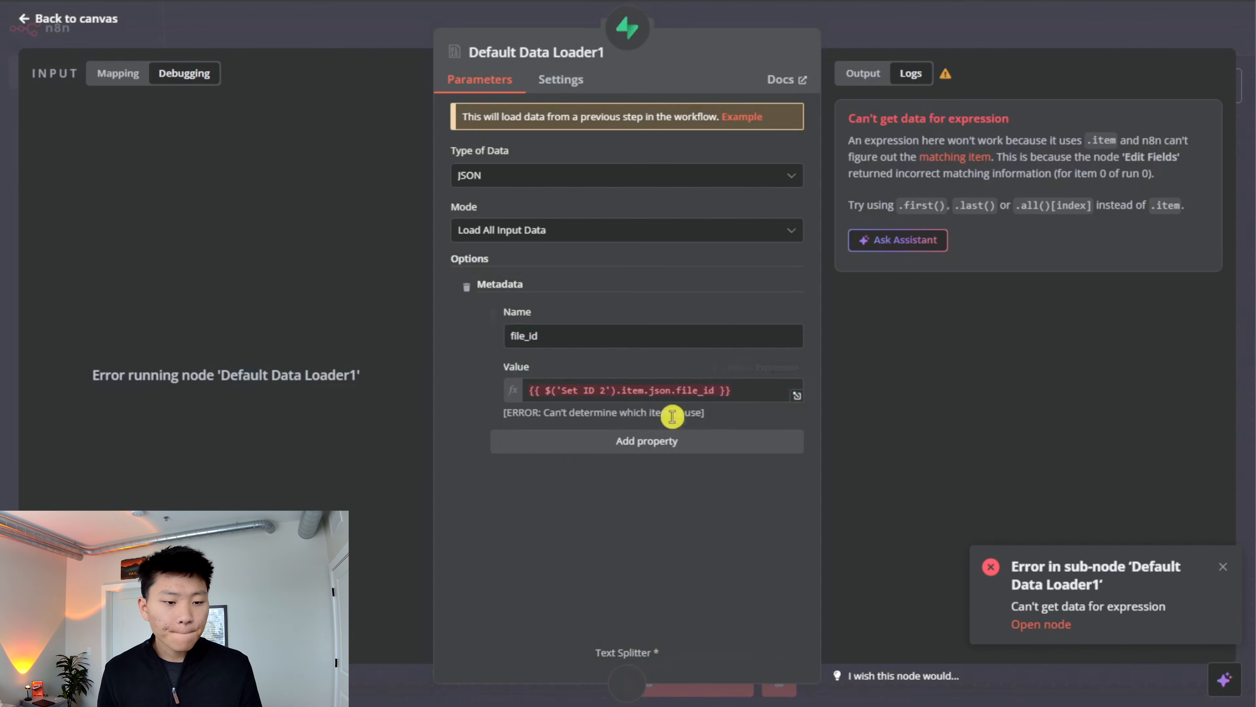
{"action": "left_click", "coordinate": [735, 390]}
{"action": "key", "text": "ctrl+a"}
{"action": "type", "text": "{{"}
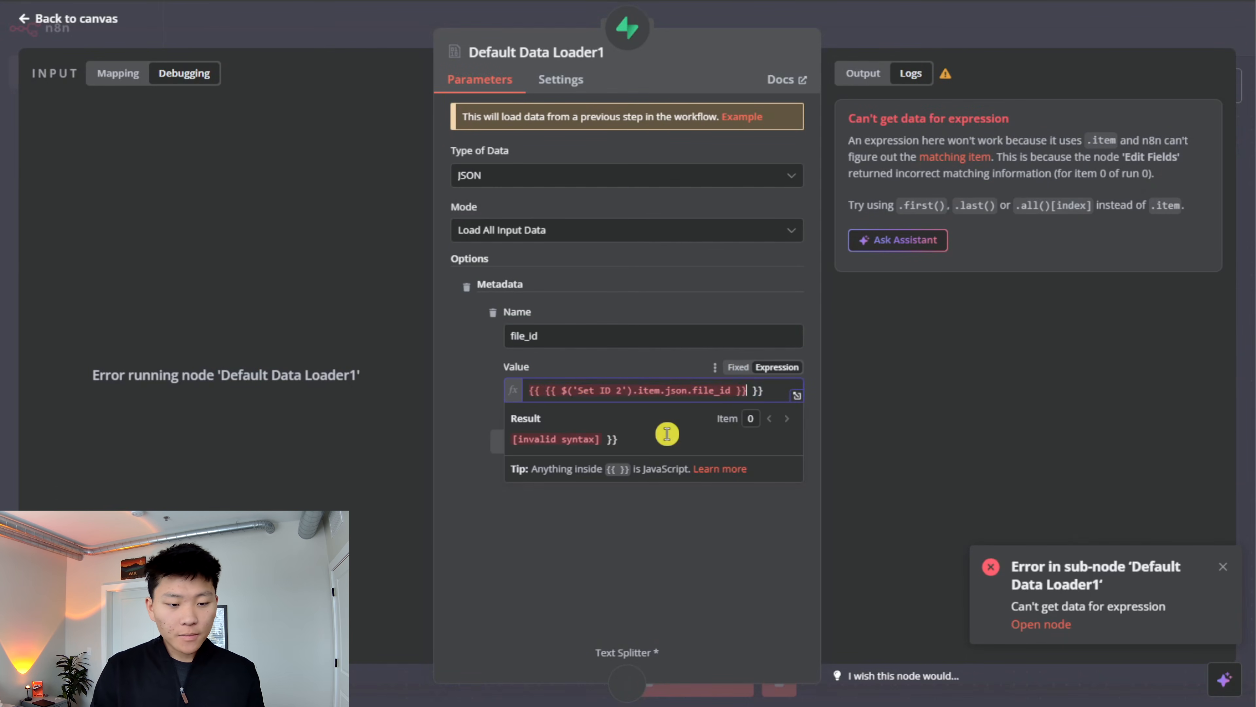
{"action": "left_click_drag", "start_coordinate": [762, 395], "coordinate": [495, 391]}
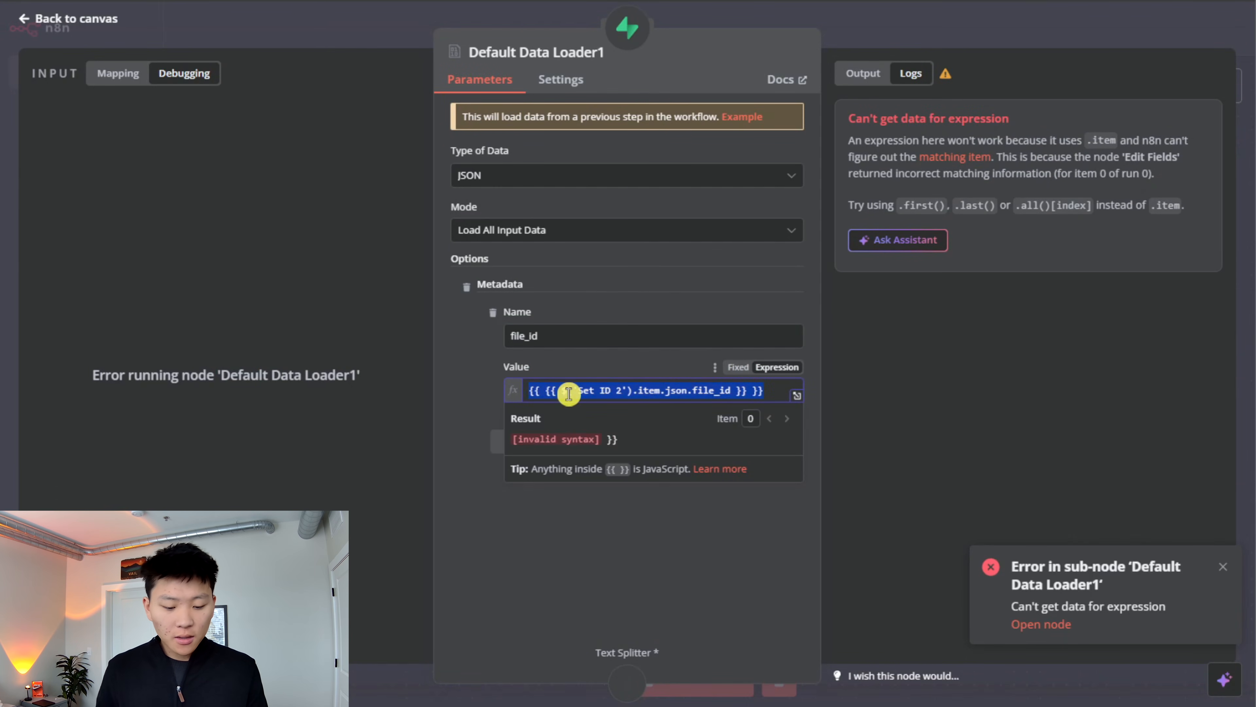
{"action": "key", "text": "BackSpace"}
{"action": "type", "text": "{{"}
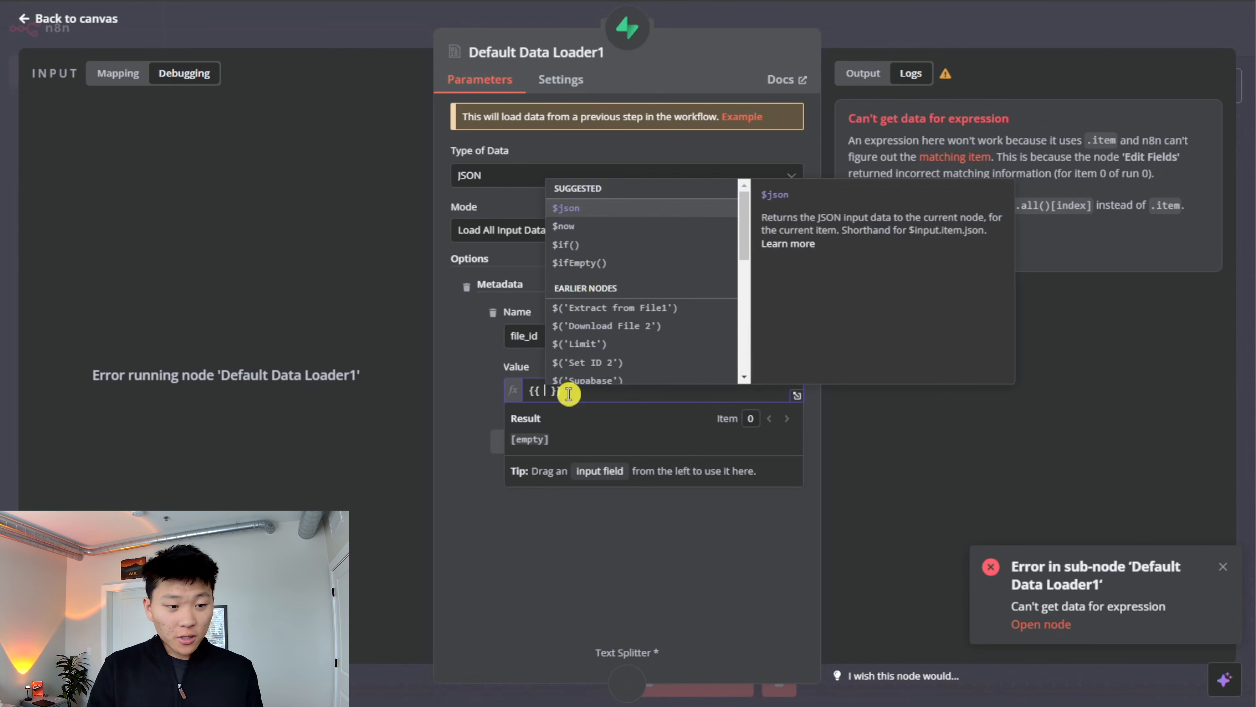
{"action": "left_click", "coordinate": [600, 344]}
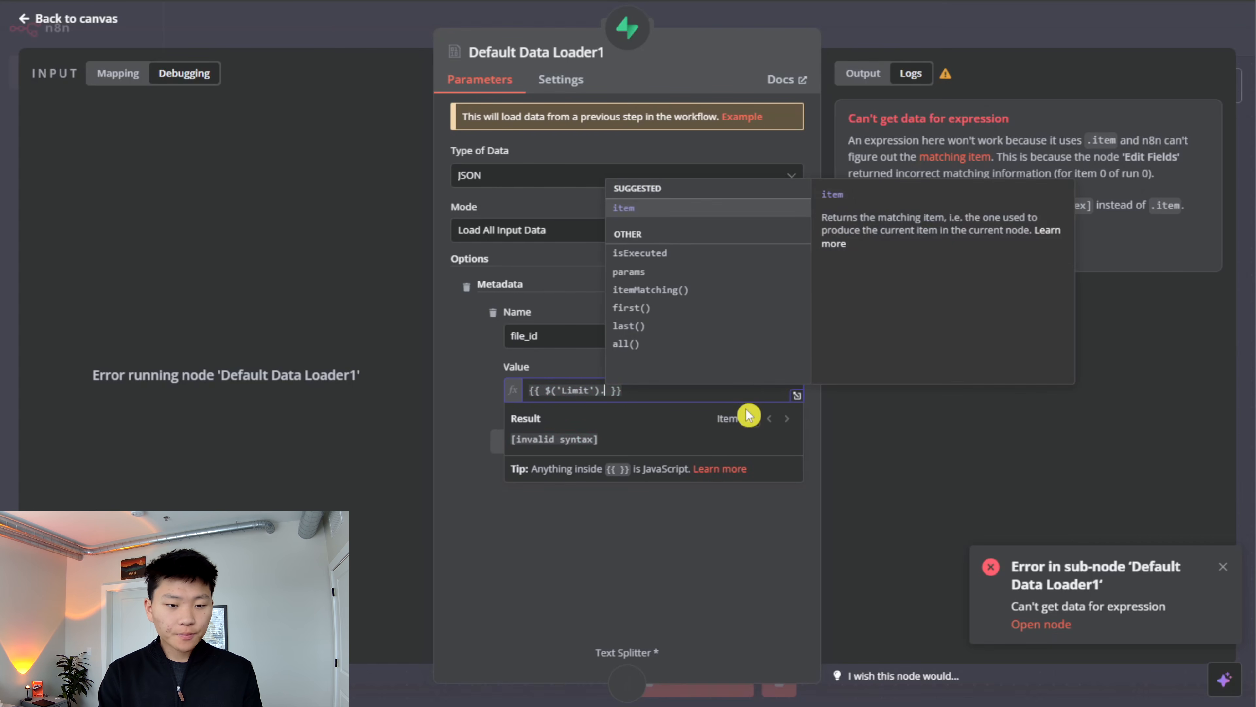
{"action": "key", "text": "Return"}
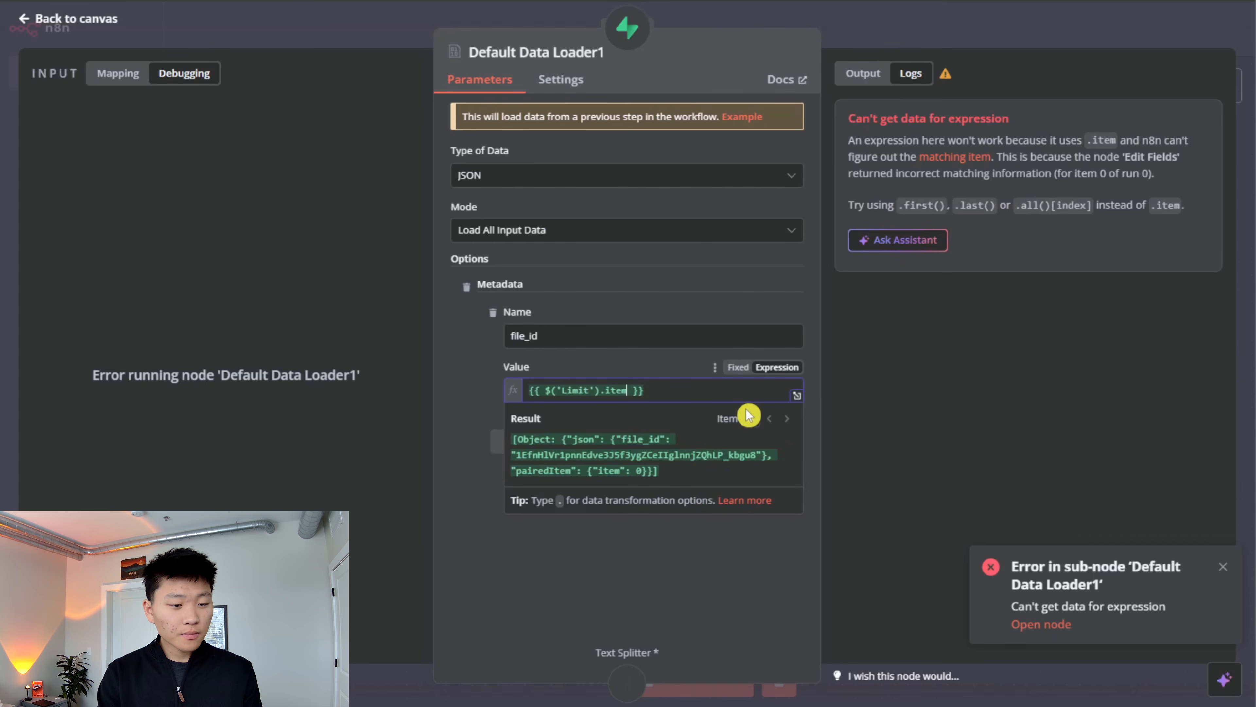
{"action": "type", "text": "."}
{"action": "key", "text": "Return"}
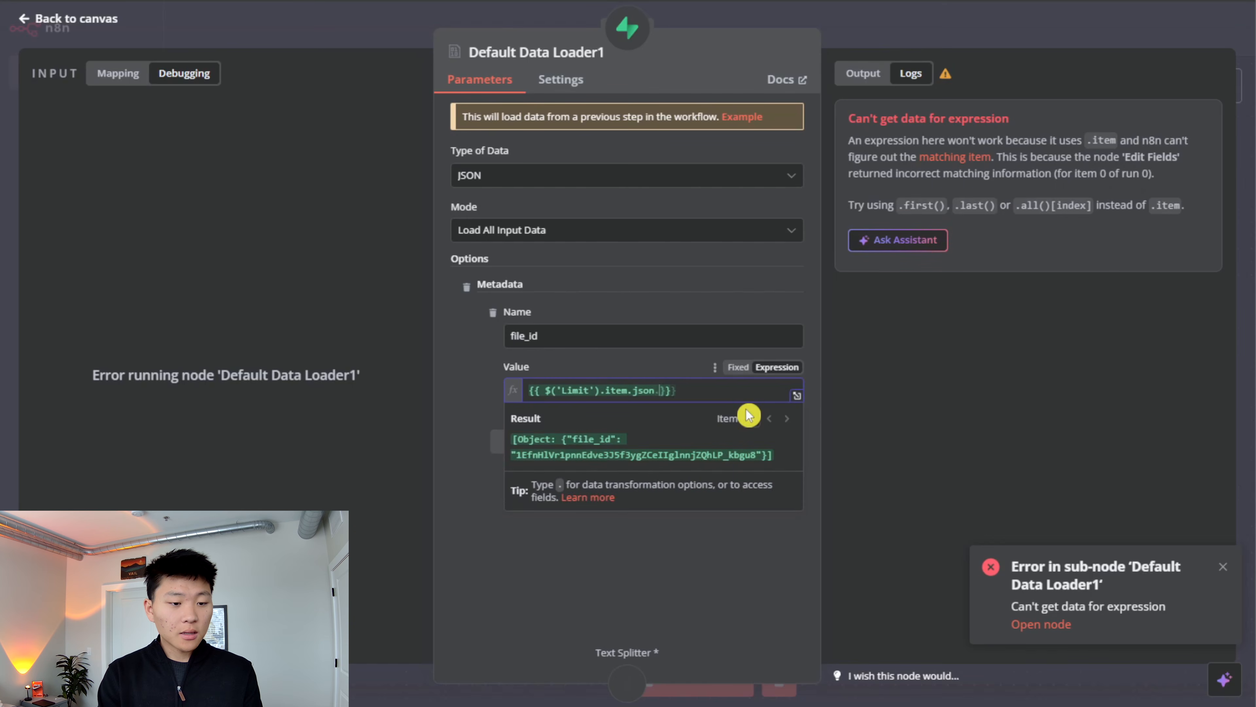
{"action": "type", "text": "."}
{"action": "key", "text": "Return"}
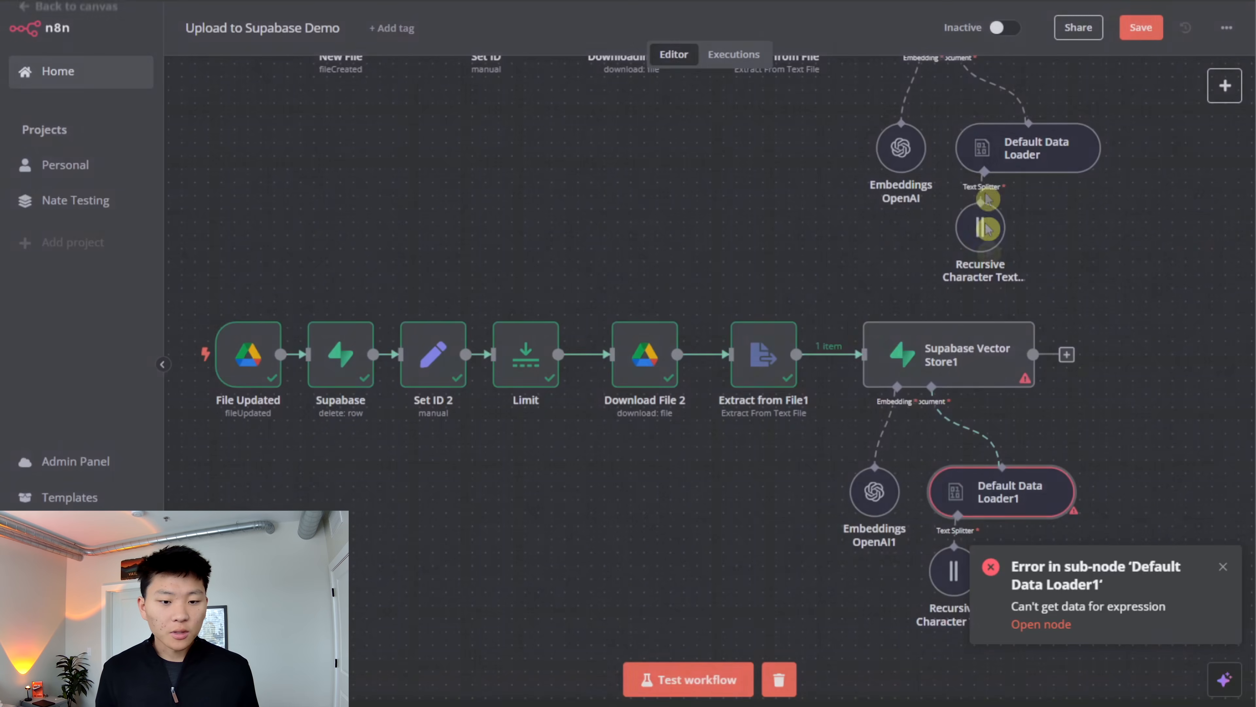
{"action": "left_click", "coordinate": [988, 31]}
{"action": "left_click", "coordinate": [1138, 28]}
{"action": "left_click_drag", "start_coordinate": [1122, 457], "coordinate": [1040, 435]}
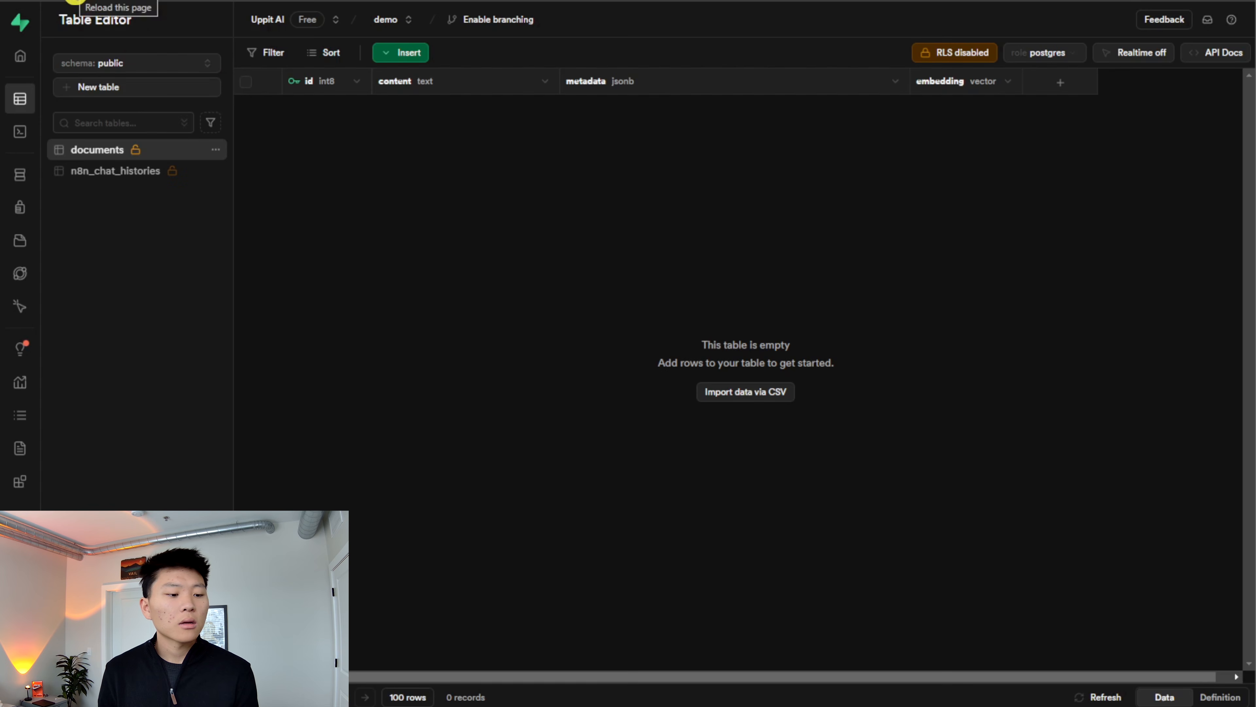
- Reload the documents table in Supabase and inspect the metadata of the row with id 6
{"action": "left_click", "coordinate": [75, 1]}
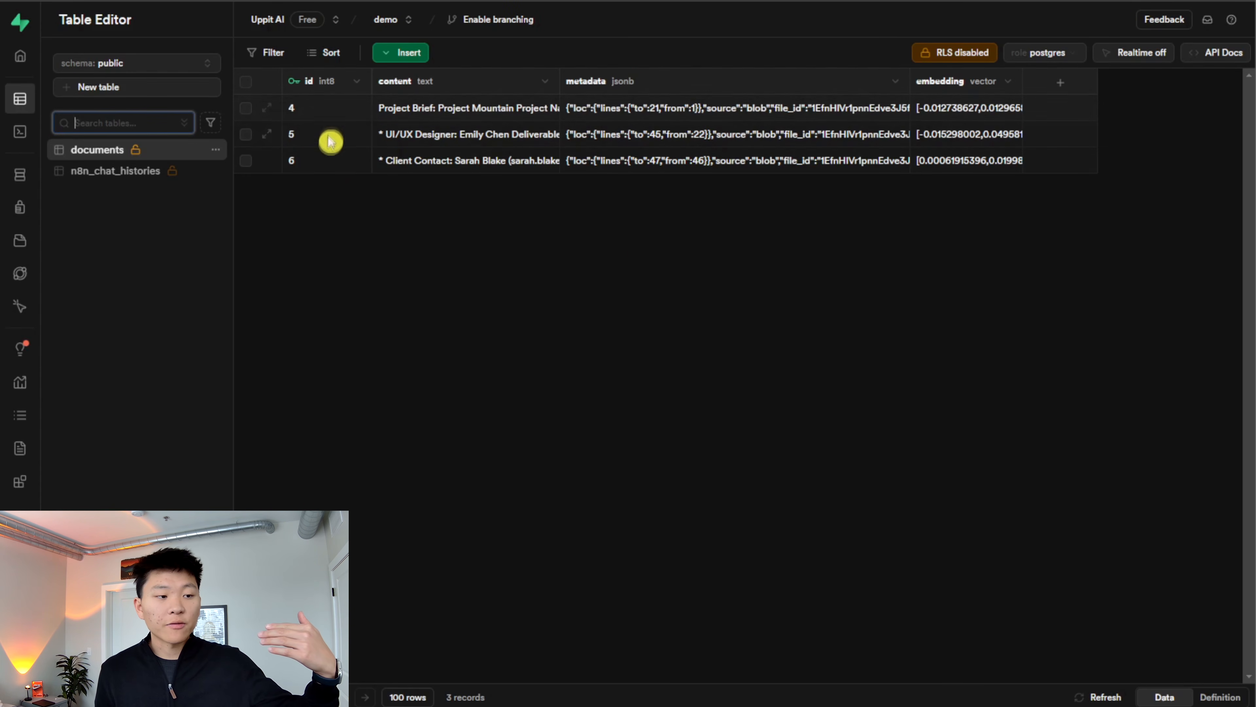
{"action": "double_click", "coordinate": [716, 165]}
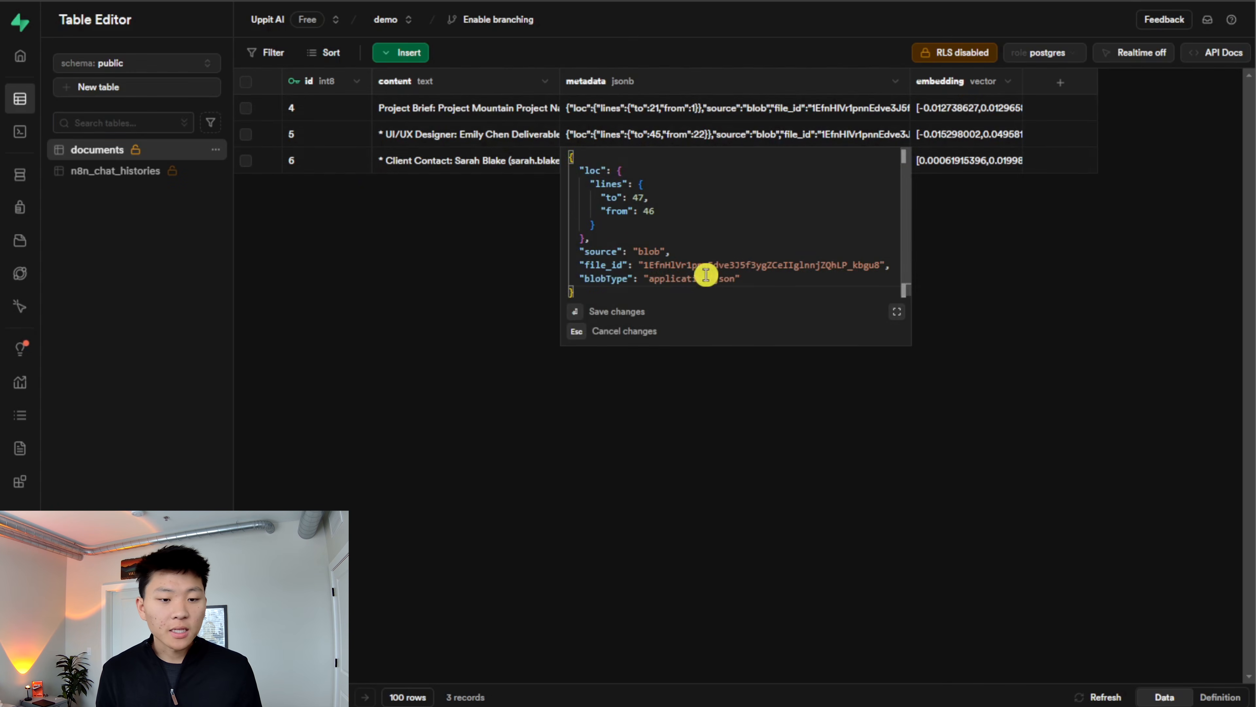
{"action": "key", "text": "Escape"}
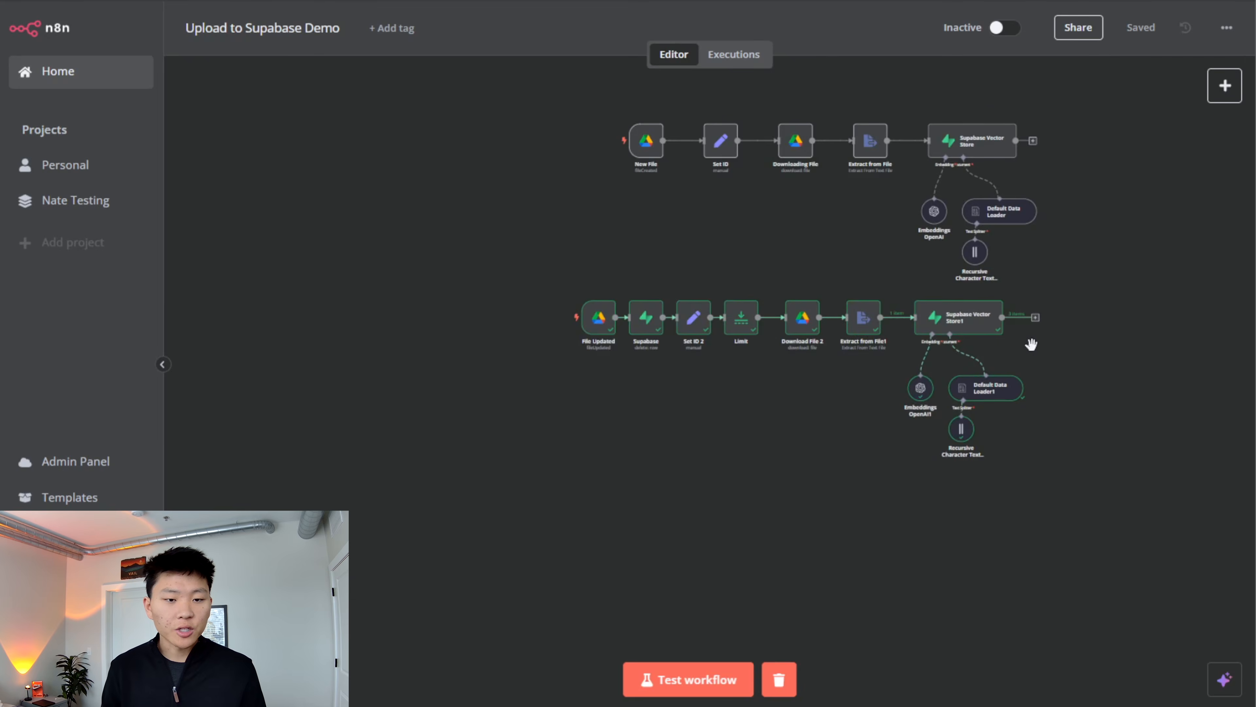
- Add a Google Drive trigger for changes involving a specific folder to the n8n workflow
{"action": "scroll", "coordinate": [685, 299], "scroll_direction": "up", "scroll_amount": 5}
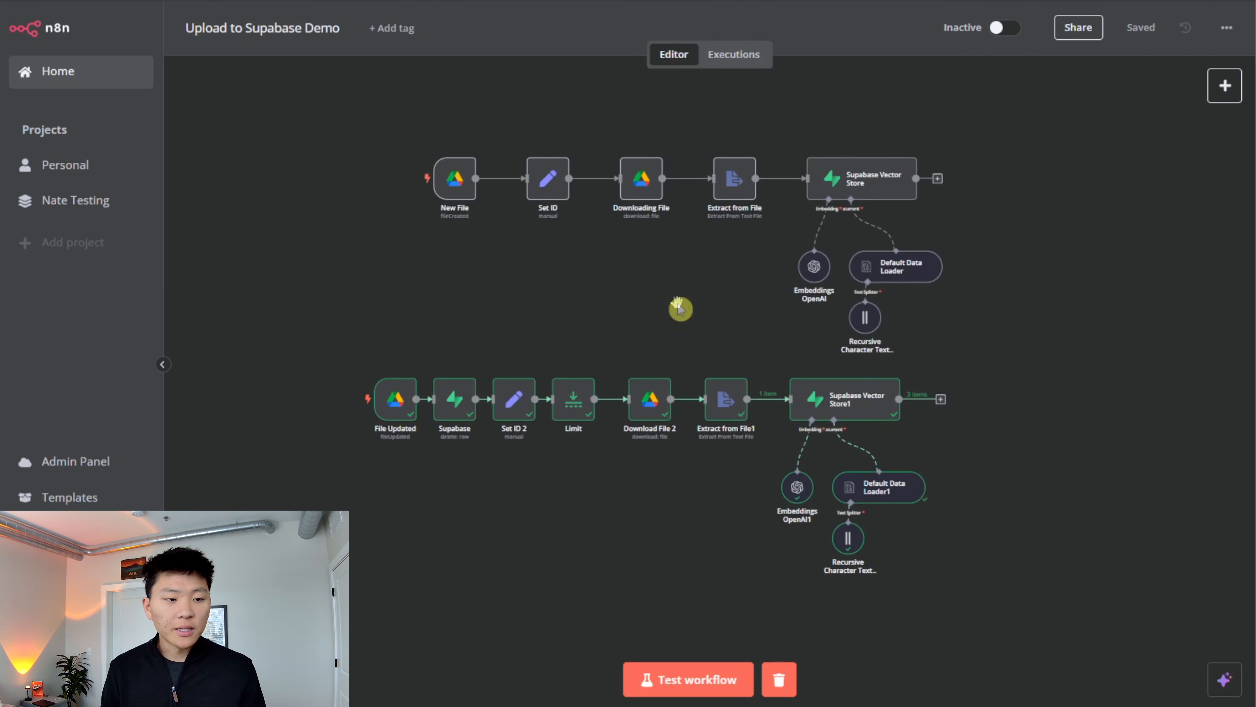
{"action": "left_click_drag", "start_coordinate": [685, 299], "coordinate": [661, 291]}
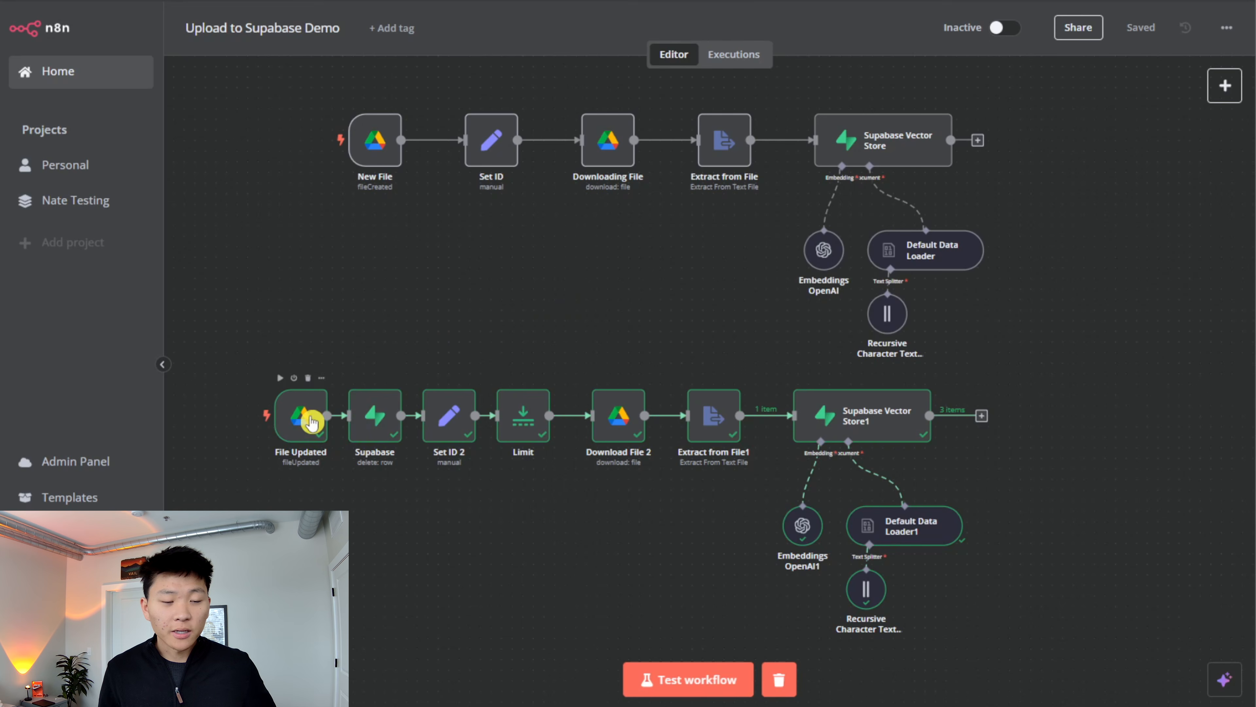
{"action": "left_click", "coordinate": [1225, 85]}
{"action": "type", "text": "go"}
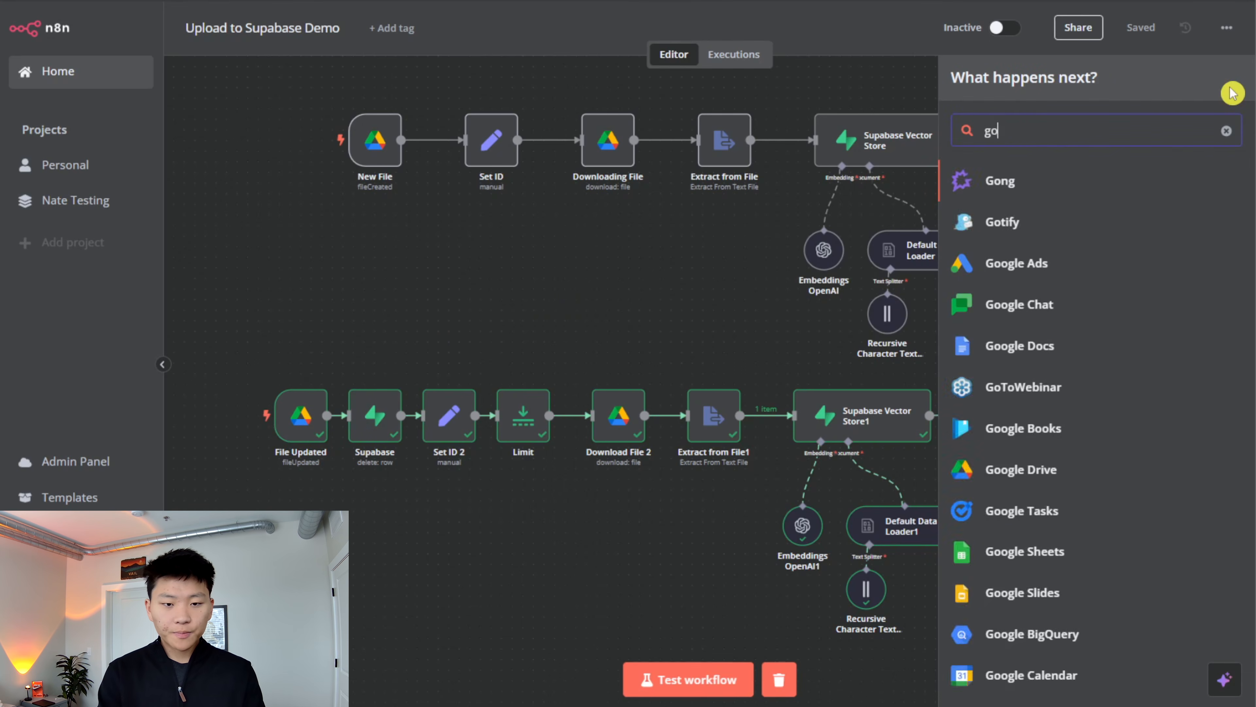
{"action": "type", "text": "ogle dri"}
{"action": "key", "text": "Return"}
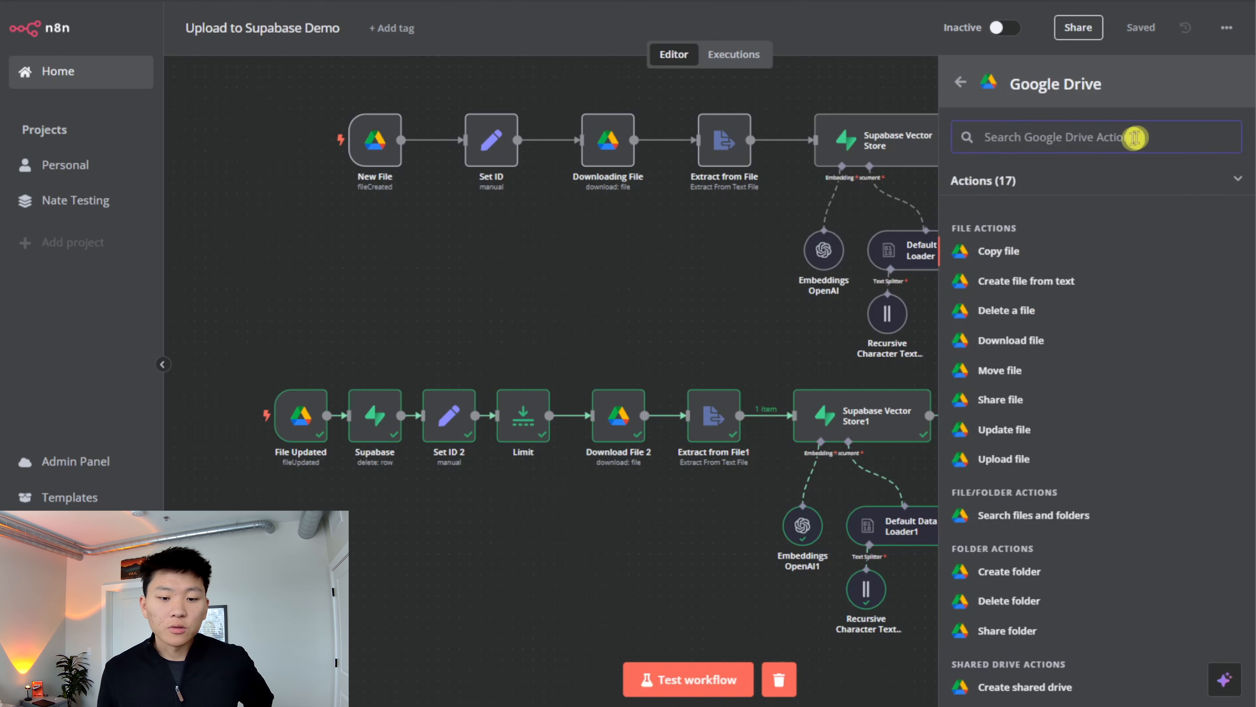
{"action": "left_click", "coordinate": [1147, 180]}
{"action": "left_click", "coordinate": [1075, 232]}
{"action": "left_click", "coordinate": [1127, 297]}
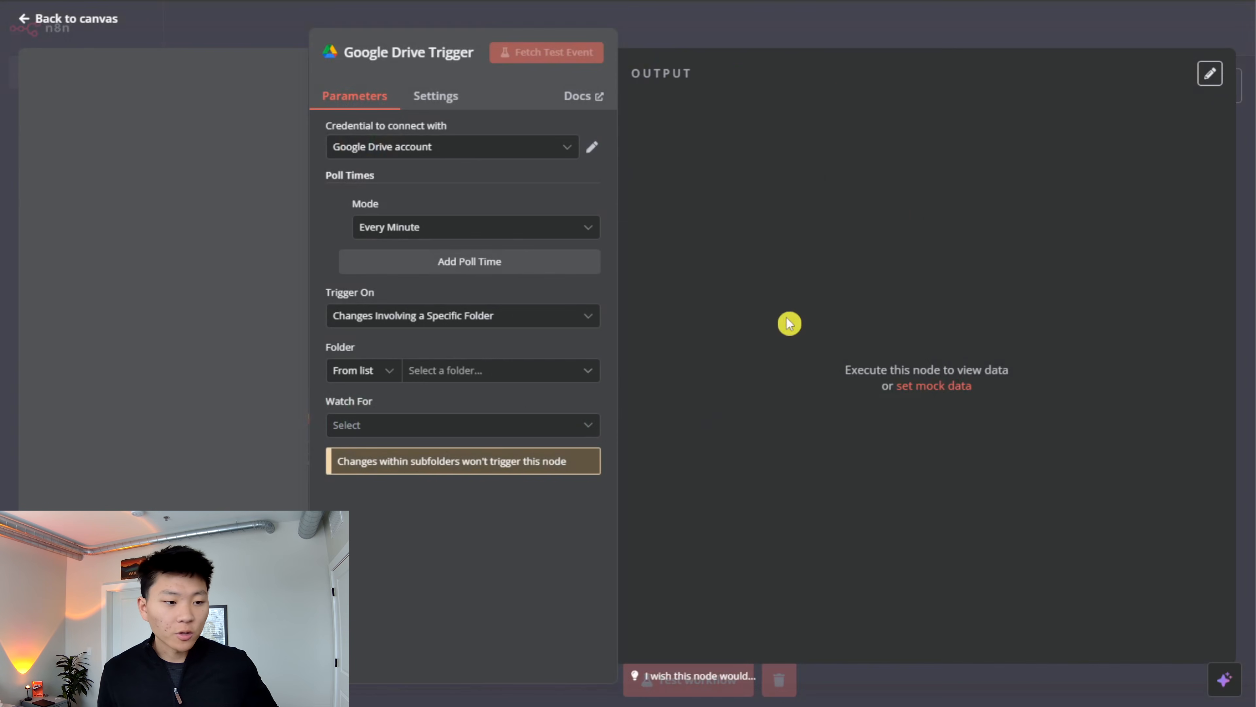
- Check the Folder list and the Watch For options of the Google Drive Trigger, and return to the canvas
{"action": "left_click", "coordinate": [509, 374]}
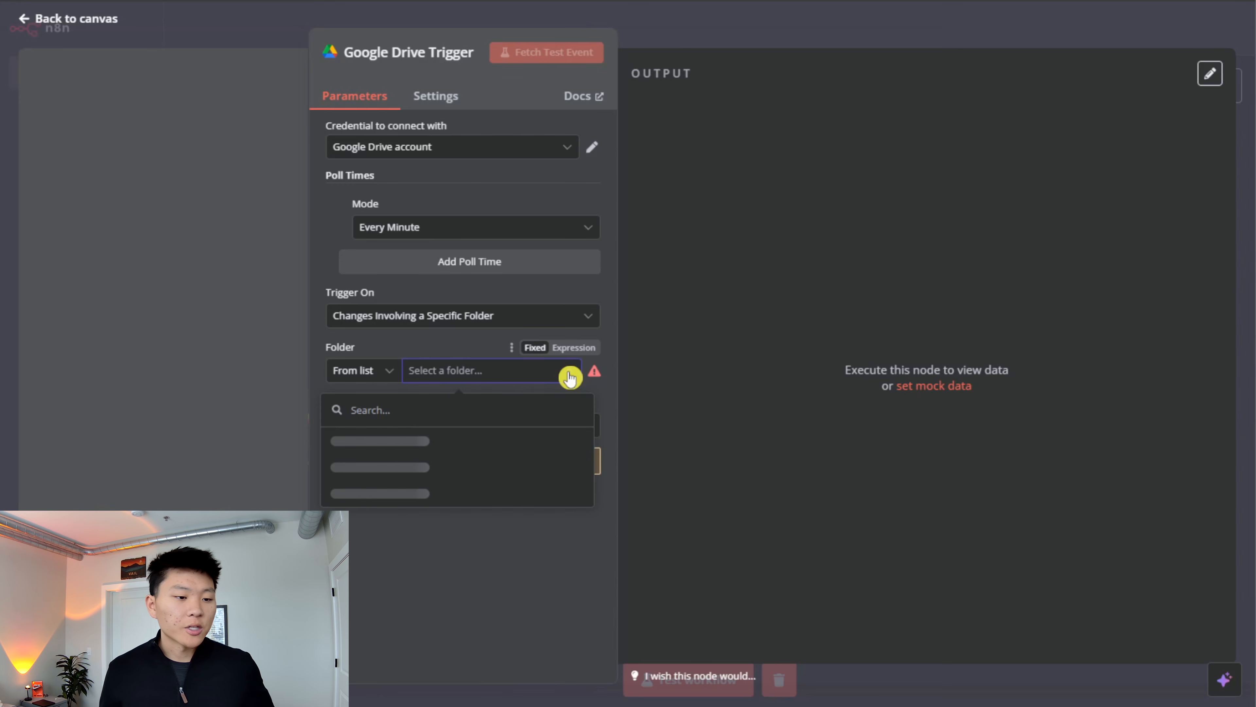
{"action": "left_click", "coordinate": [446, 348]}
{"action": "left_click", "coordinate": [578, 376]}
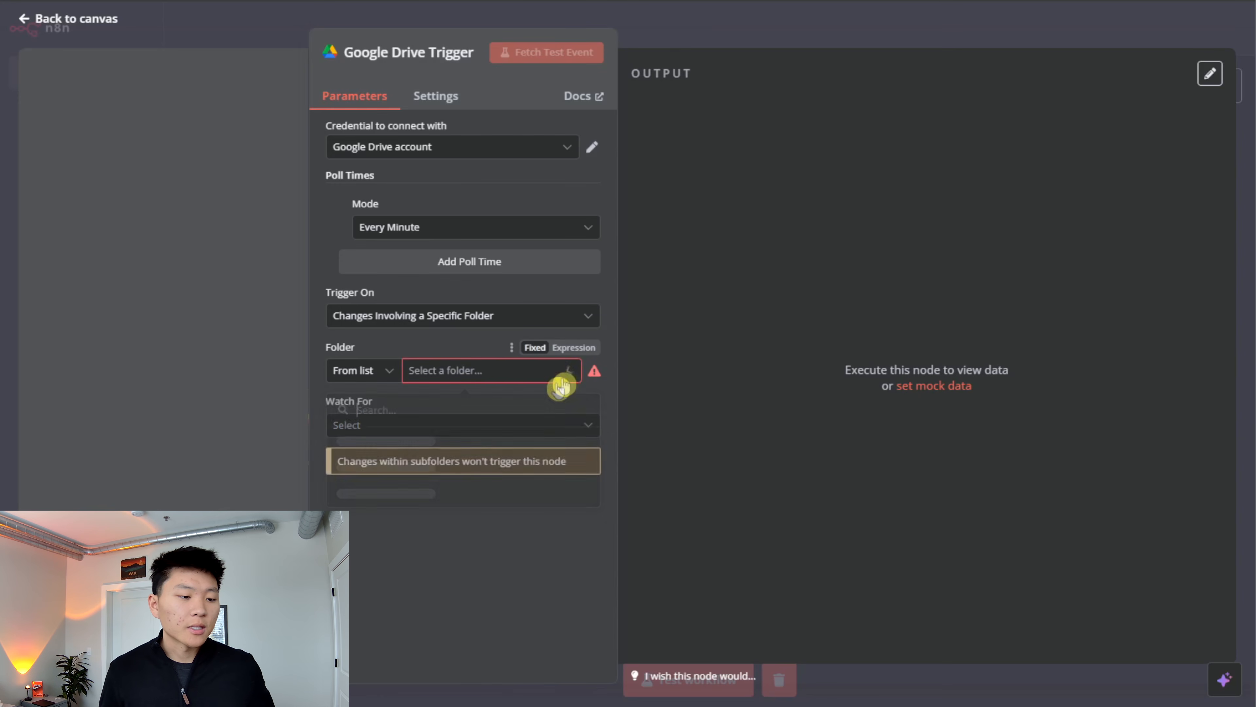
{"action": "left_click", "coordinate": [447, 347]}
{"action": "left_click", "coordinate": [485, 426]}
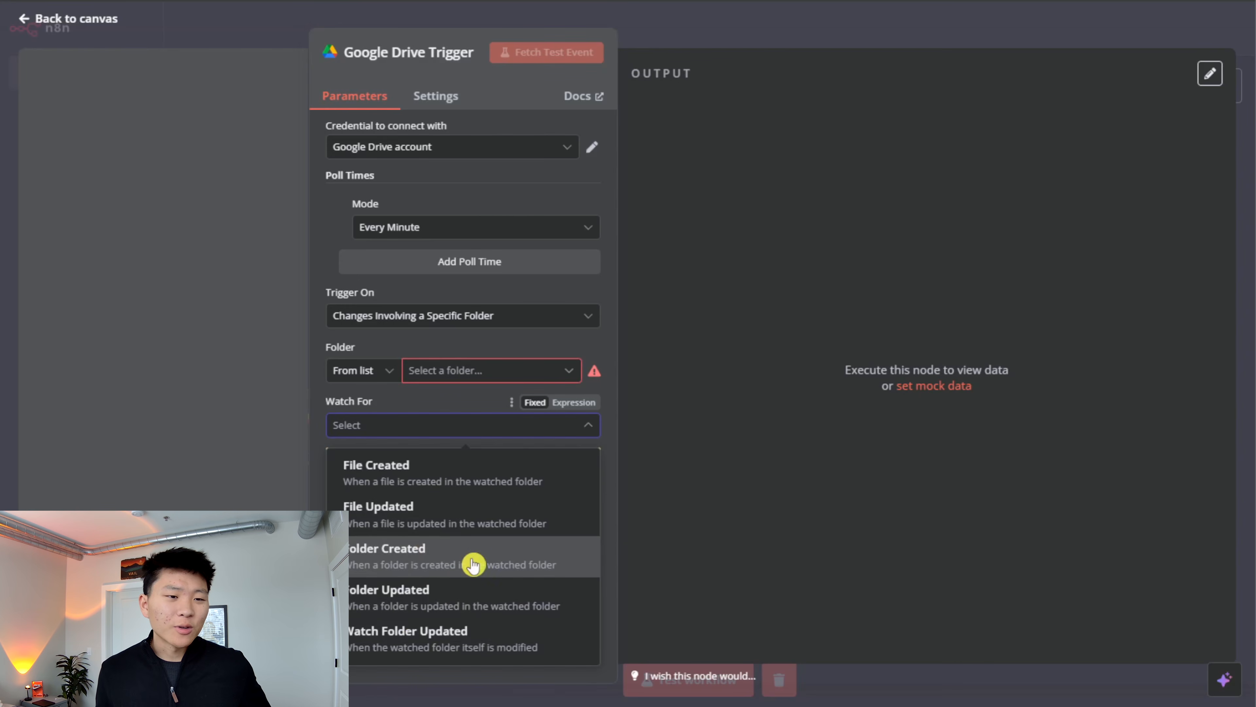
{"action": "left_click", "coordinate": [741, 46]}
- Place the Google Drive Trigger below File Updated and connect a Supabase Delete a row node after it
{"action": "left_click_drag", "start_coordinate": [728, 343], "coordinate": [329, 587]}
{"action": "left_click_drag", "start_coordinate": [561, 588], "coordinate": [650, 449]}
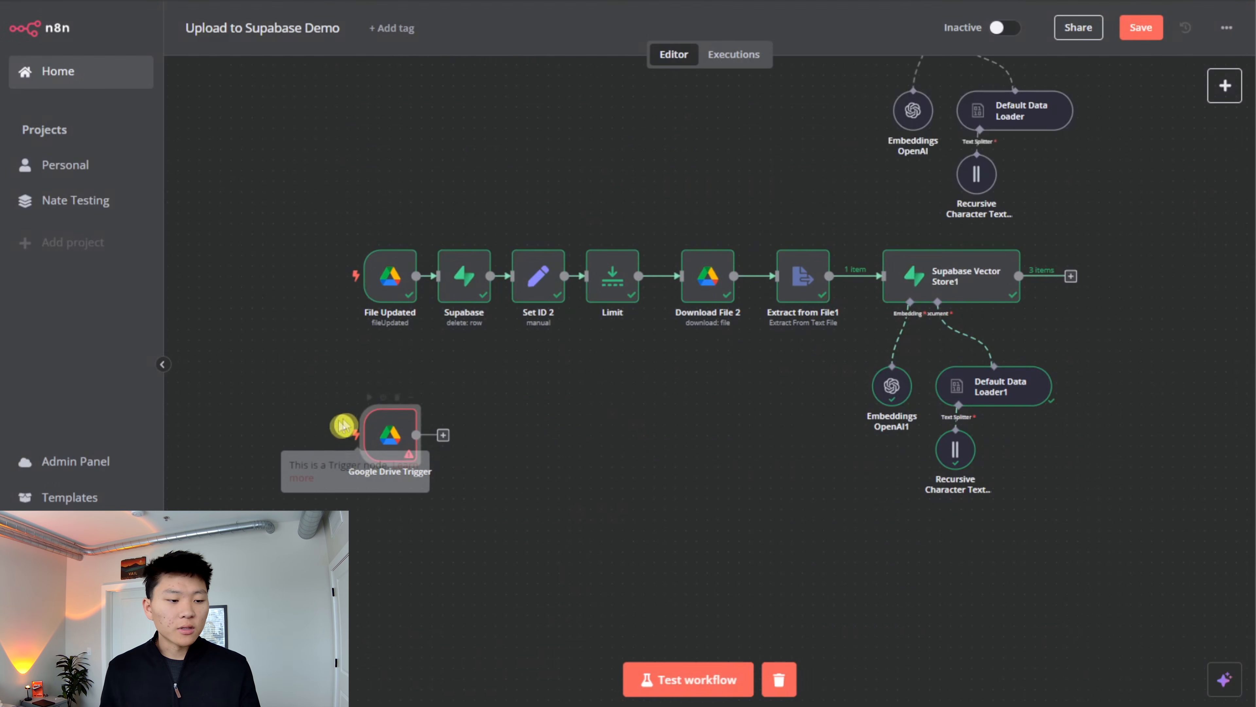
{"action": "left_click", "coordinate": [445, 436]}
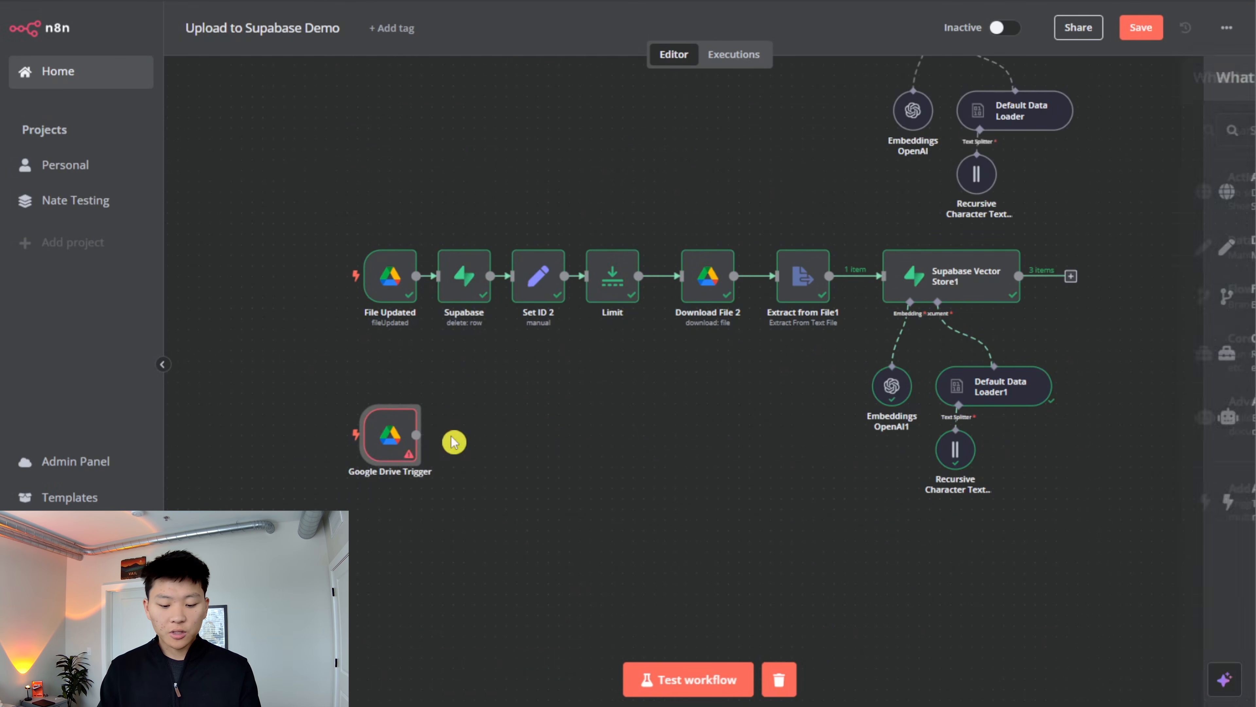
{"action": "type", "text": "supa"}
{"action": "key", "text": "Return"}
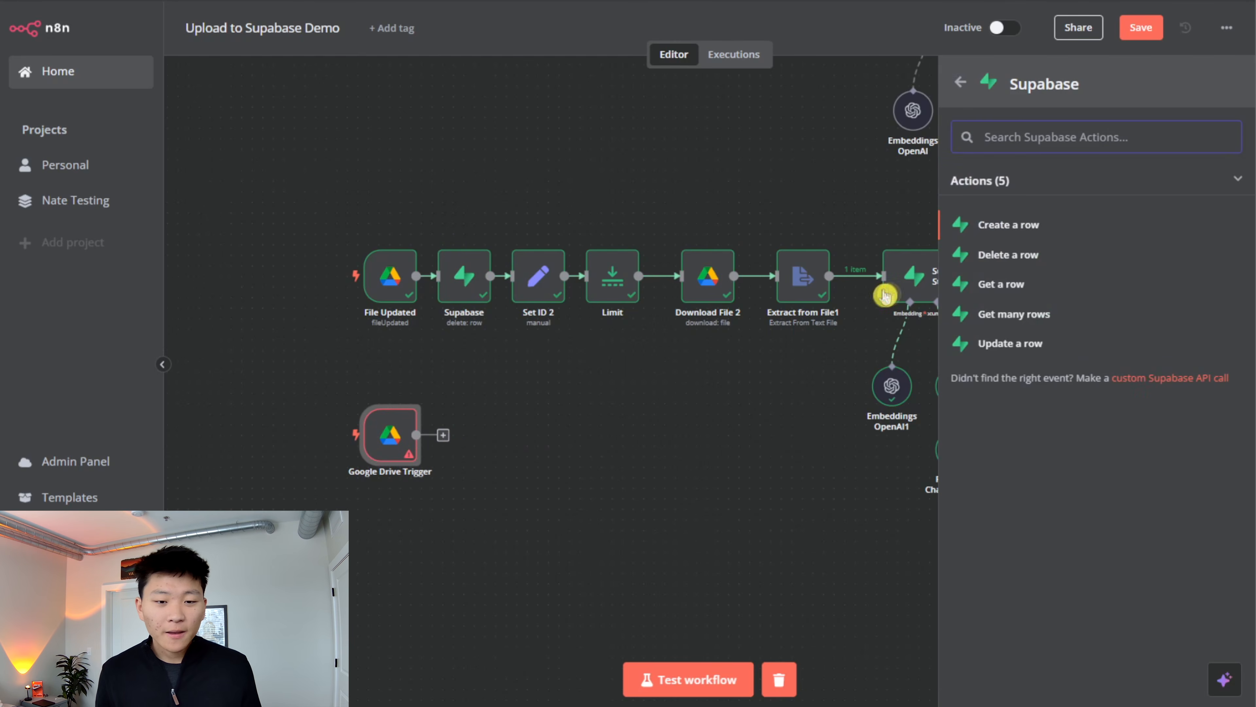
{"action": "left_click", "coordinate": [1022, 263]}
{"action": "key", "text": "Escape"}
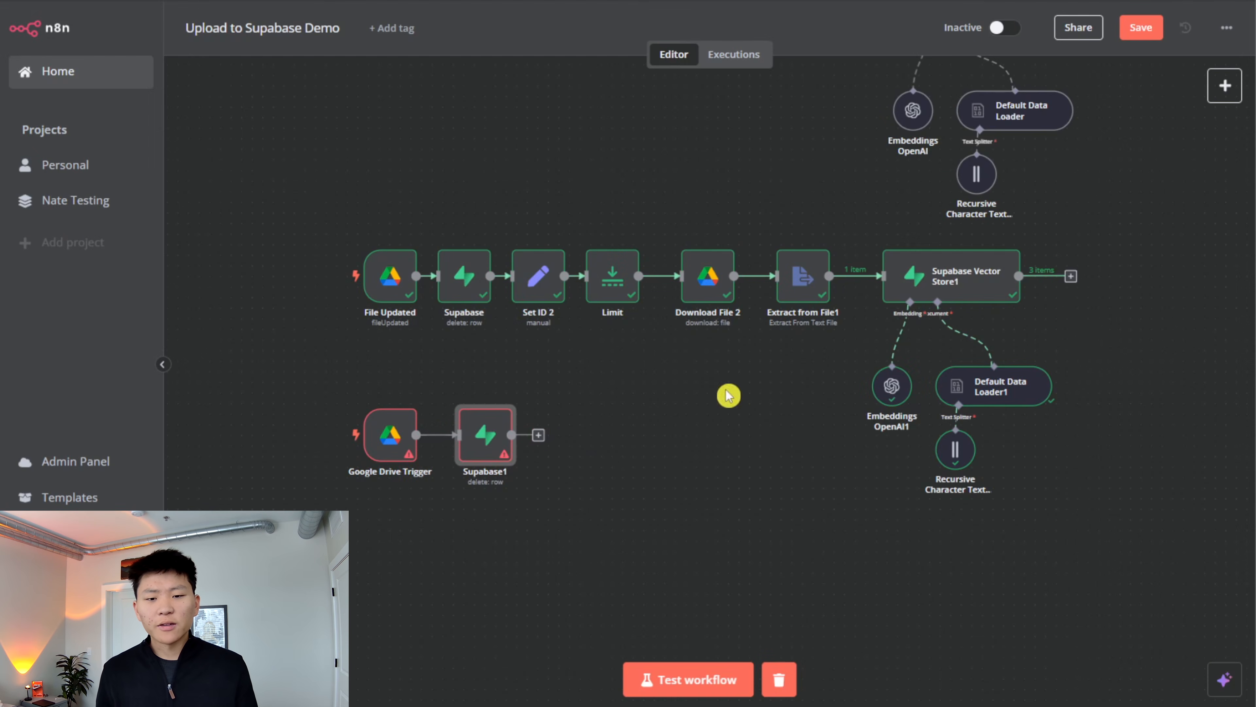
{"action": "left_click_drag", "start_coordinate": [729, 396], "coordinate": [628, 533]}
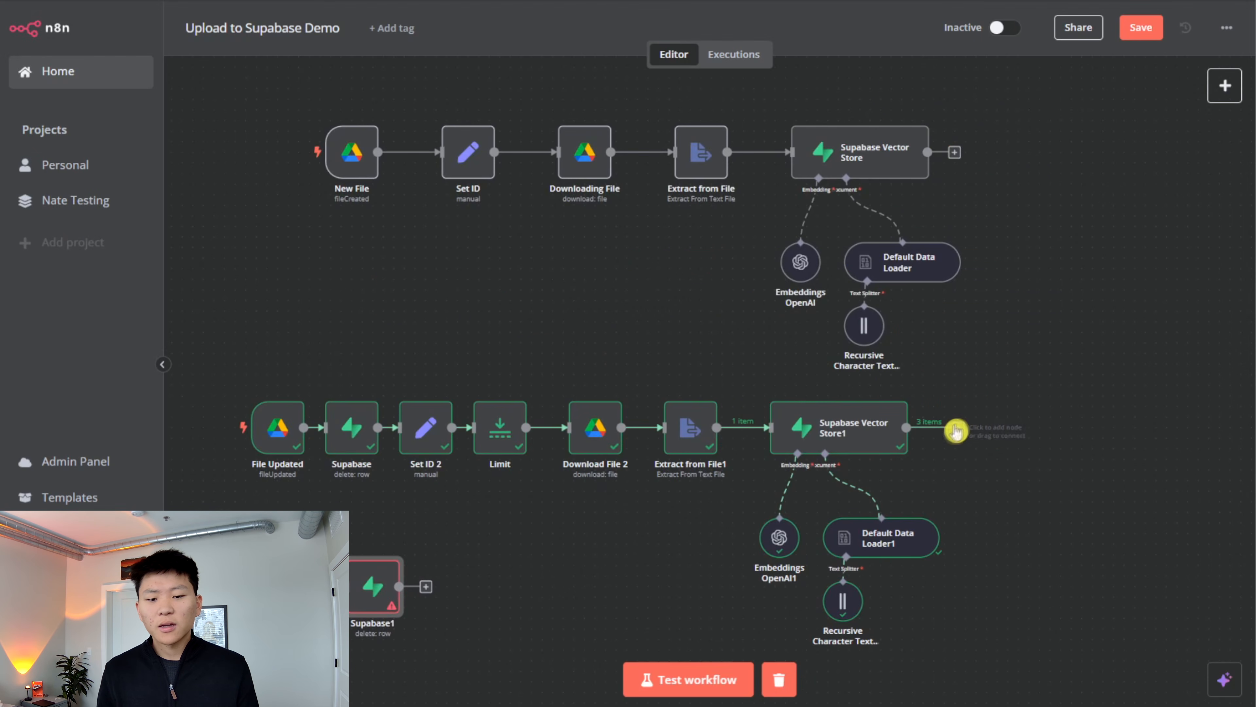
{"action": "left_click_drag", "start_coordinate": [1063, 519], "coordinate": [1092, 508]}
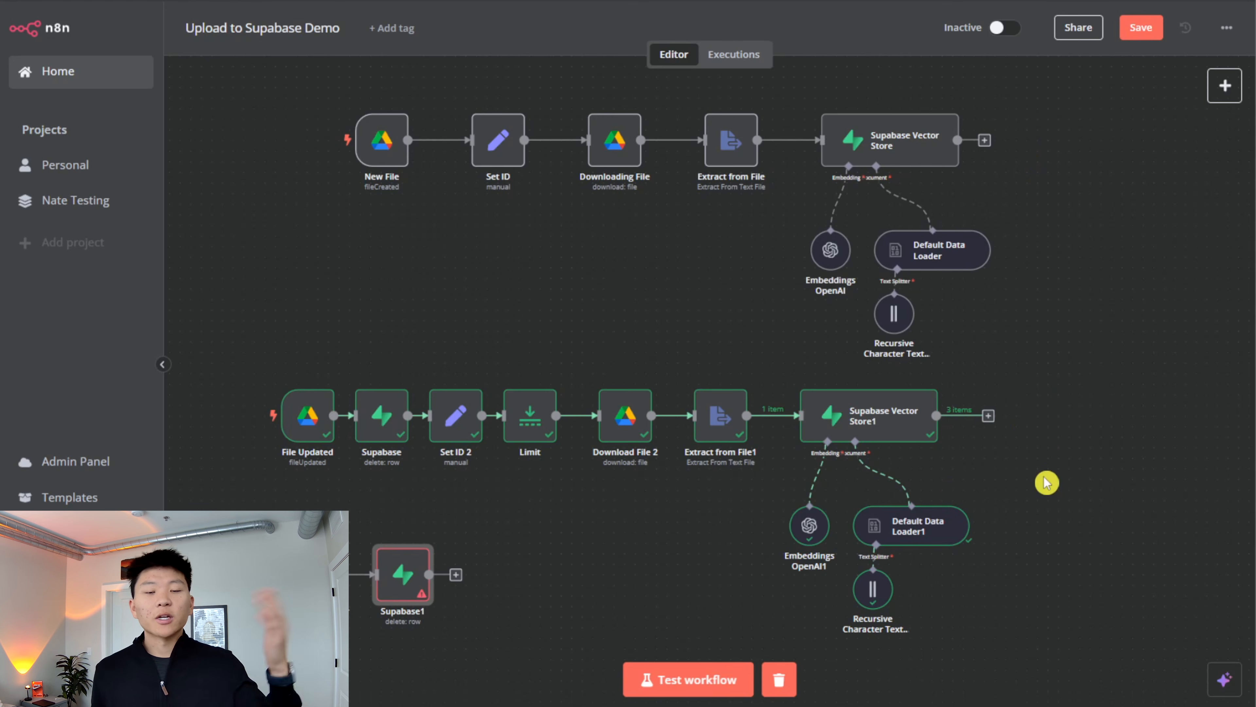
- Delete the Google Drive Trigger and the connected Supabase1 node below the File Updated flow
{"action": "scroll", "coordinate": [1029, 549], "scroll_direction": "down", "scroll_amount": 3}
{"action": "scroll", "coordinate": [1029, 550], "scroll_direction": "left", "scroll_amount": 2}
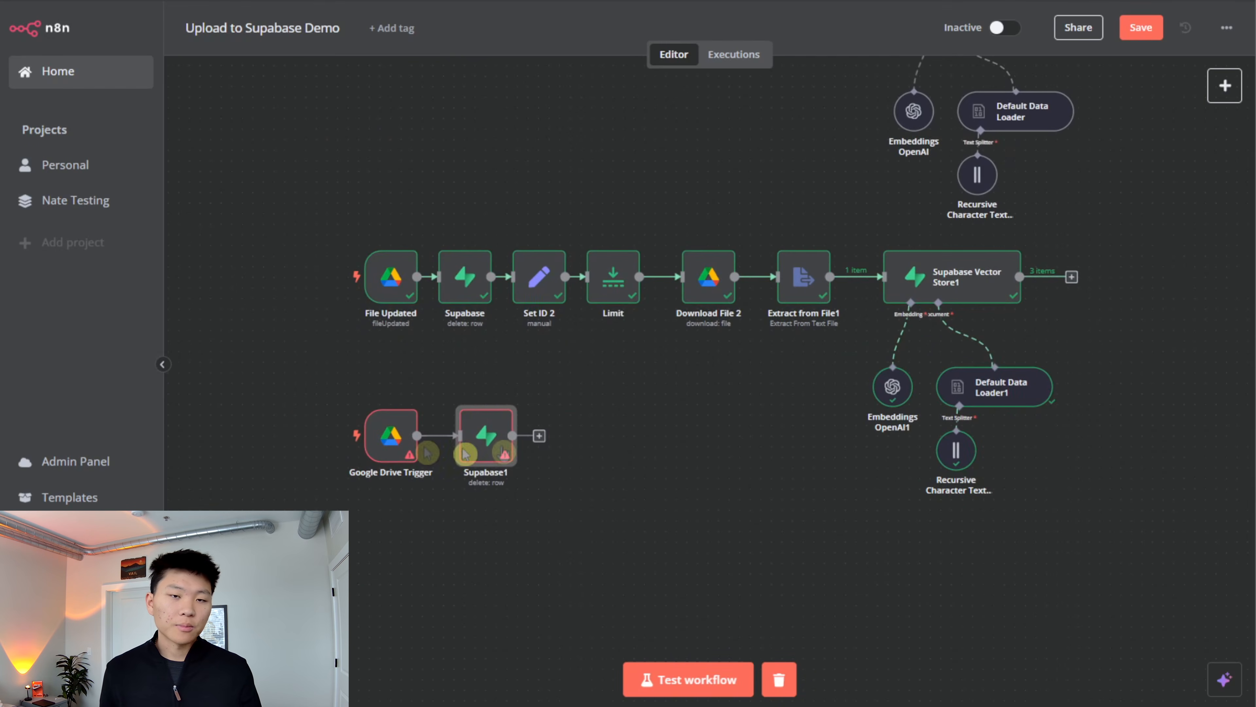
{"action": "left_click", "coordinate": [620, 503]}
{"action": "scroll", "coordinate": [1223, 119], "scroll_direction": "up", "scroll_amount": 4}
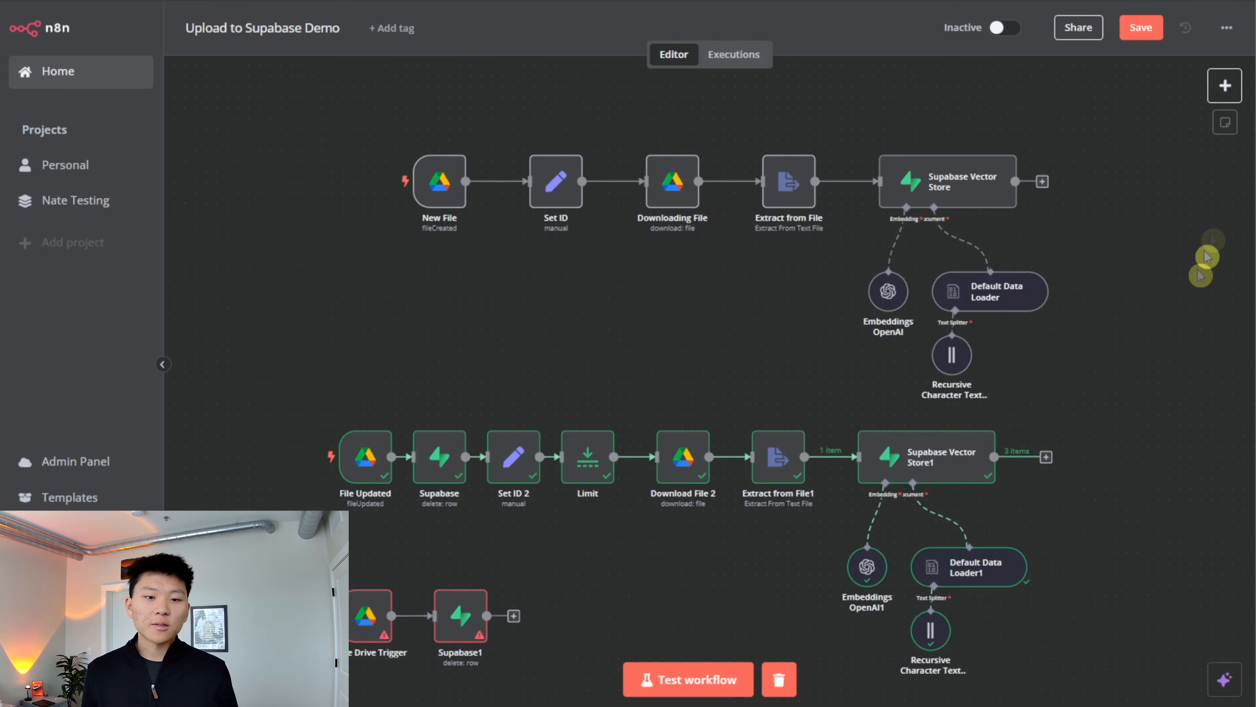
{"action": "scroll", "coordinate": [1187, 267], "scroll_direction": "down", "scroll_amount": 3}
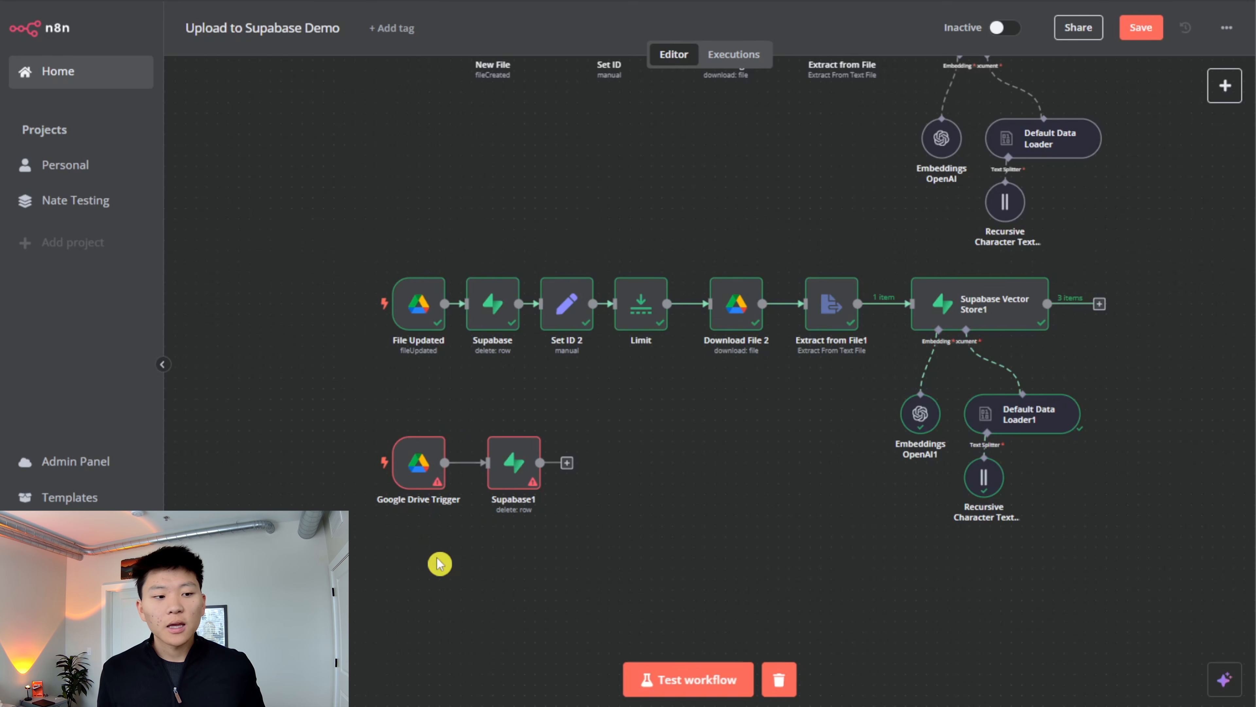
{"action": "left_click_drag", "start_coordinate": [673, 472], "coordinate": [673, 547]}
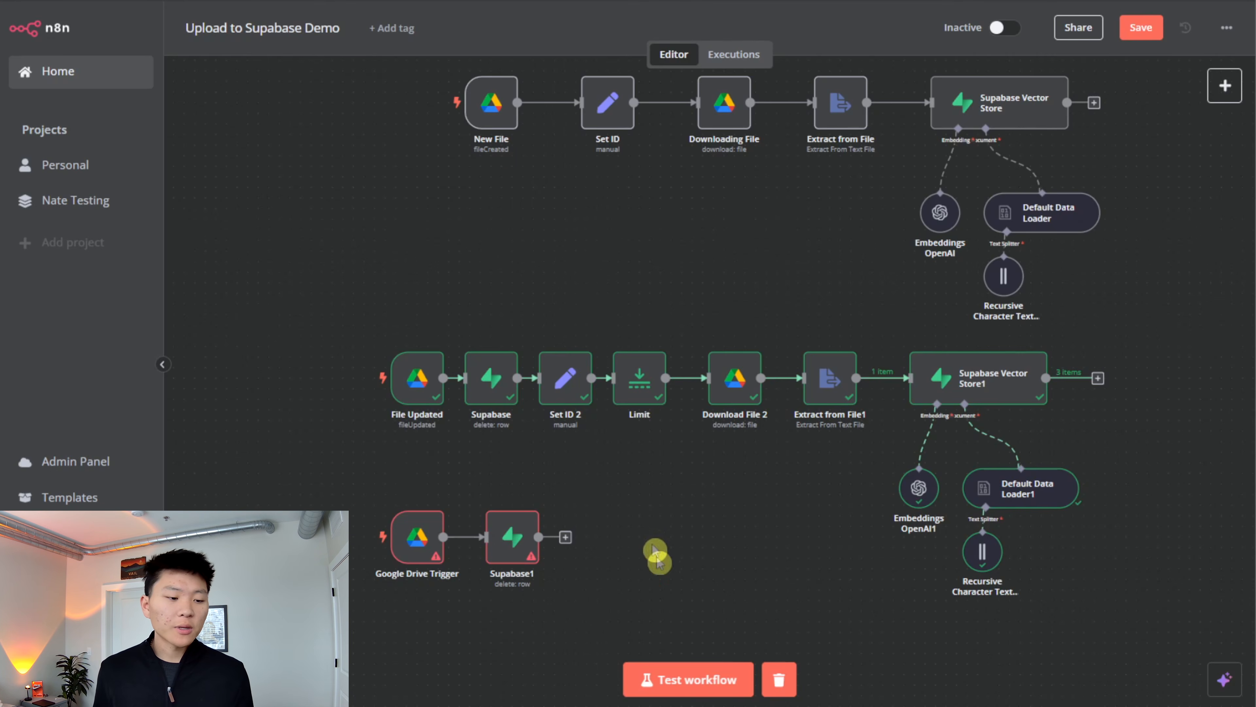
{"action": "left_click_drag", "start_coordinate": [652, 554], "coordinate": [416, 515]}
{"action": "key", "text": "Delete"}
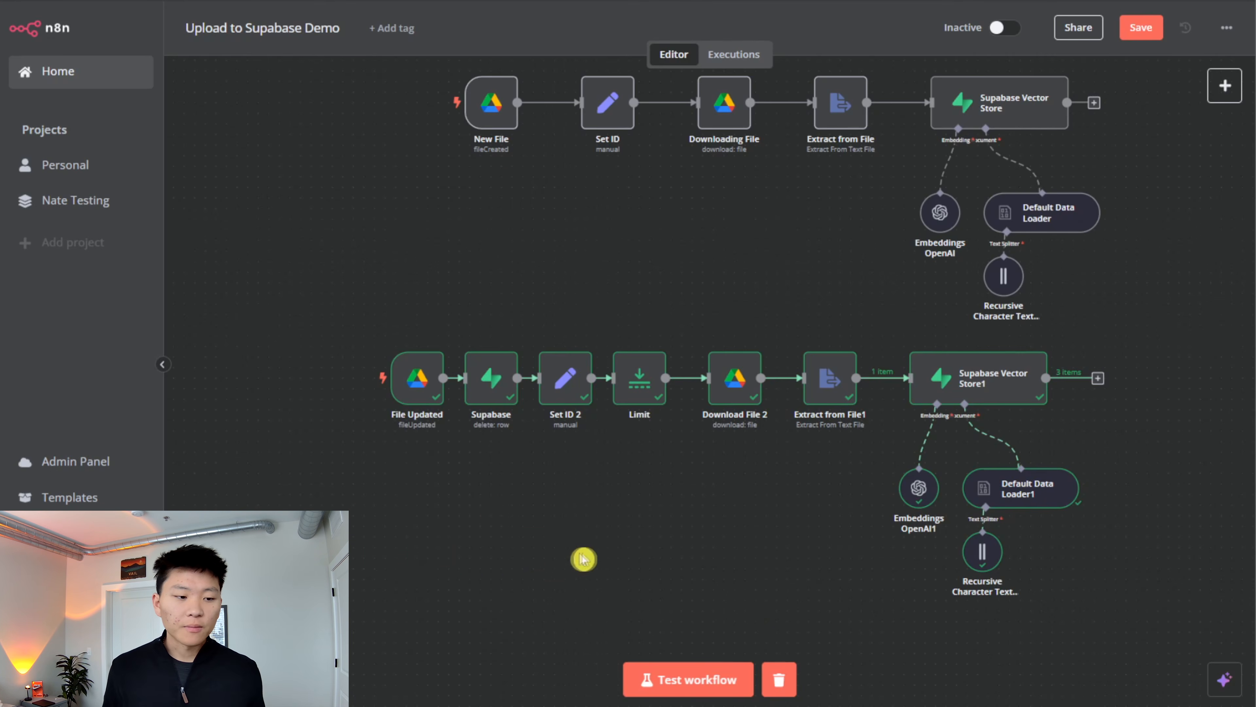
- Save the Upload to Supabase Demo workflow, activate it and dismiss the activation notice
{"action": "scroll", "coordinate": [583, 558], "scroll_direction": "up", "scroll_amount": 3}
{"action": "scroll", "coordinate": [756, 463], "scroll_direction": "right", "scroll_amount": 3}
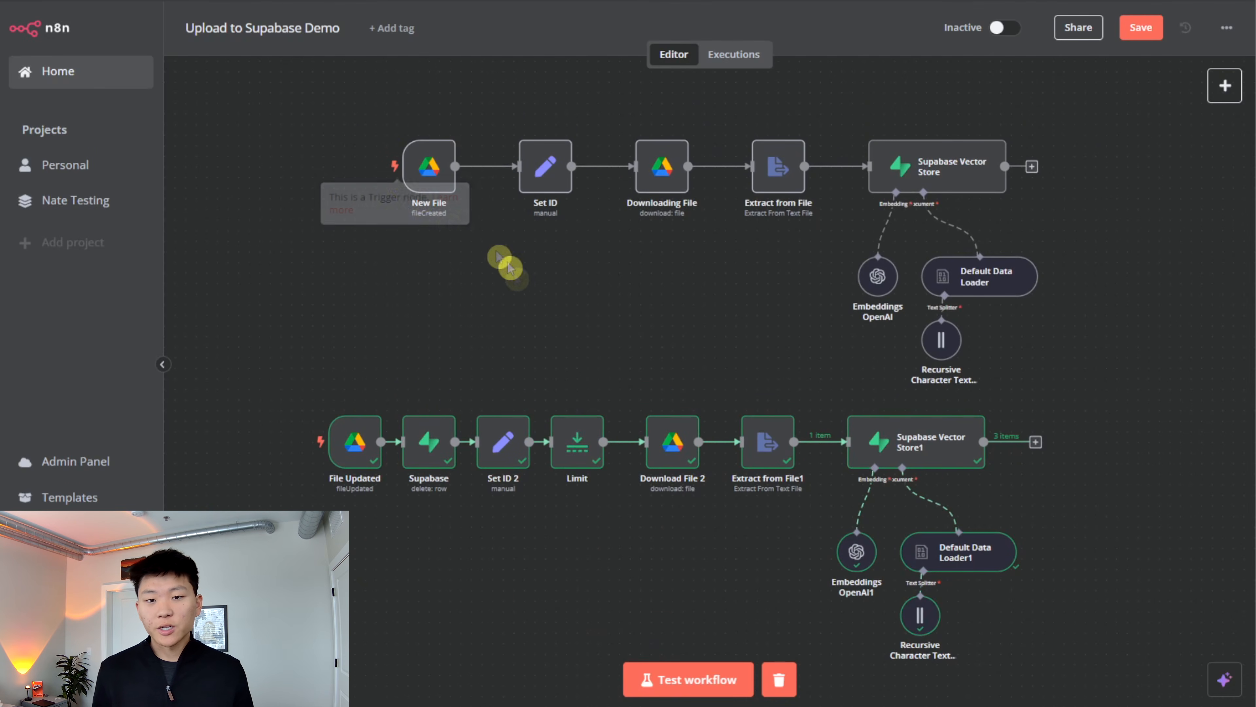
{"action": "left_click", "coordinate": [1138, 29]}
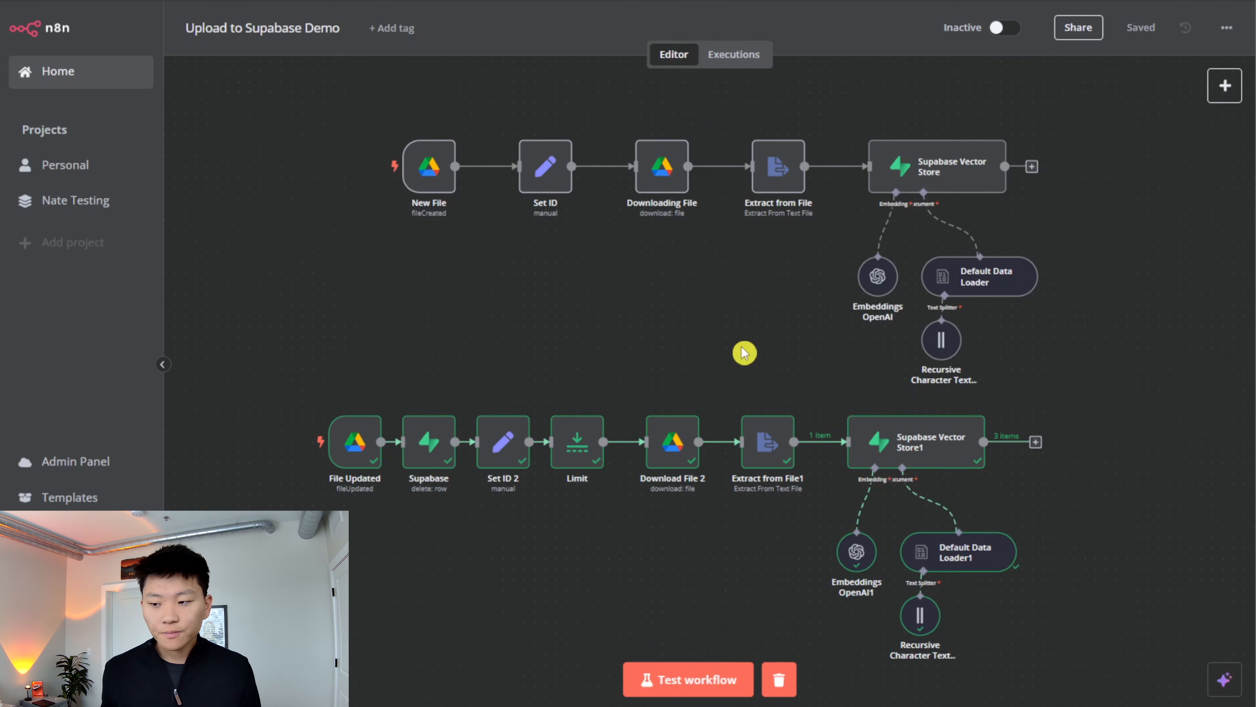
{"action": "left_click", "coordinate": [1001, 29]}
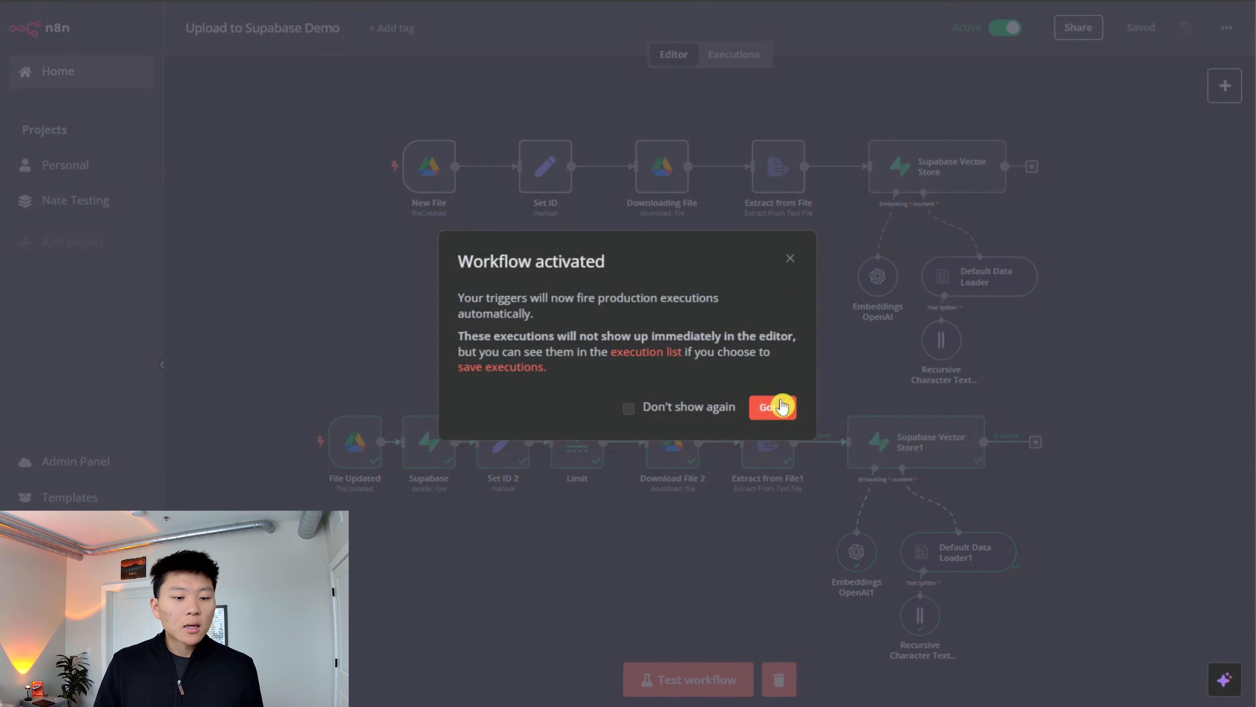
{"action": "left_click", "coordinate": [773, 406]}
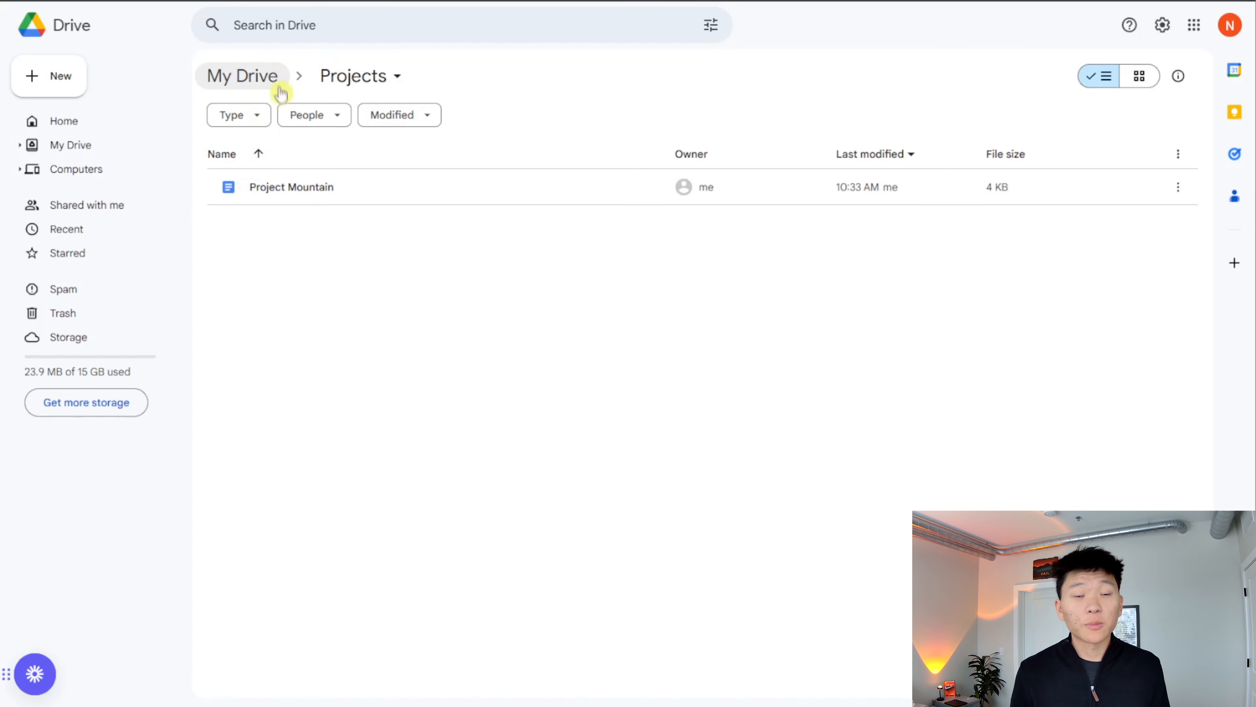
- In Google Drive, refresh My Drive, move the Project Snow document into the Projects folder and open that folder
{"action": "left_click", "coordinate": [265, 84]}
{"action": "scroll", "coordinate": [504, 393], "scroll_direction": "down", "scroll_amount": 2}
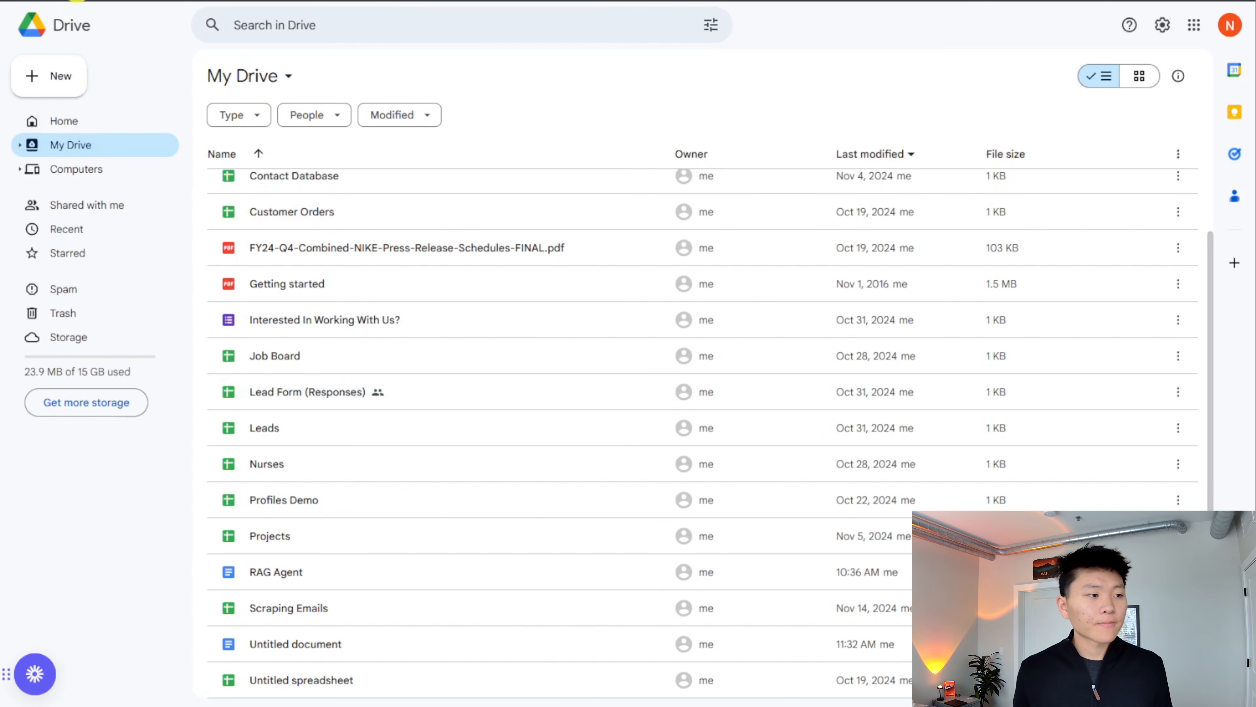
{"action": "key", "text": "F5"}
{"action": "scroll", "coordinate": [494, 489], "scroll_direction": "down", "scroll_amount": 2}
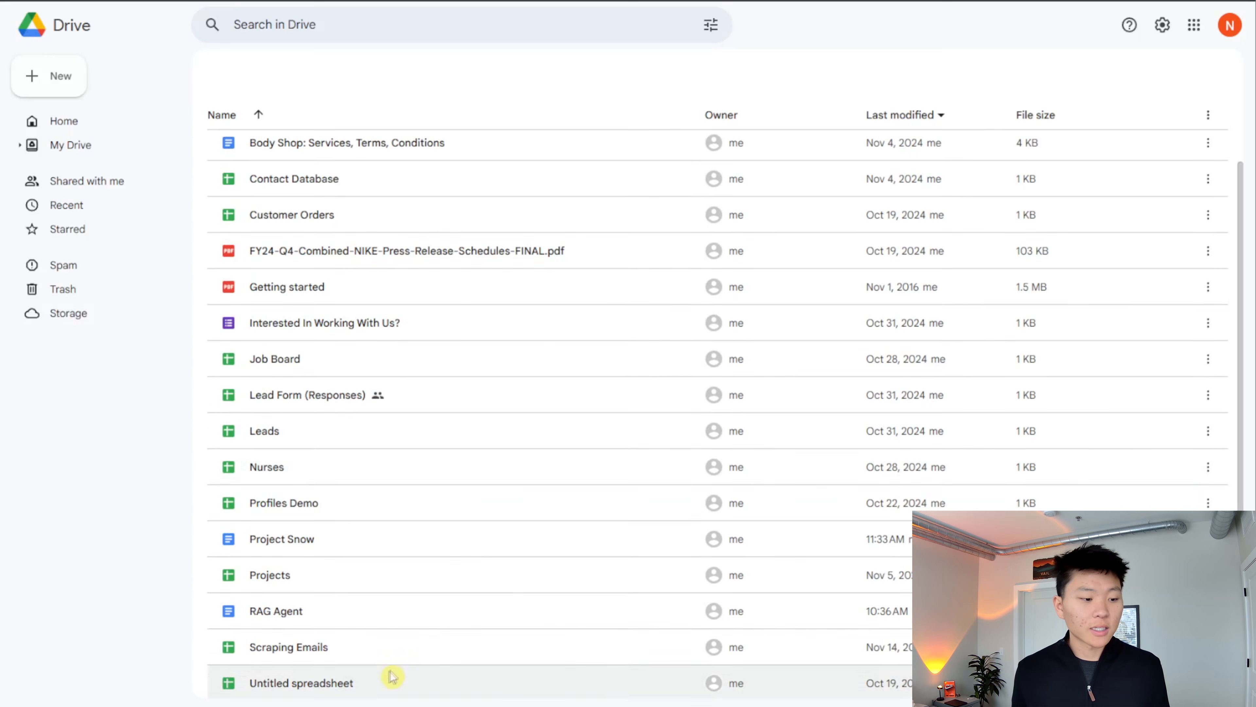
{"action": "scroll", "coordinate": [454, 510], "scroll_direction": "down", "scroll_amount": 1}
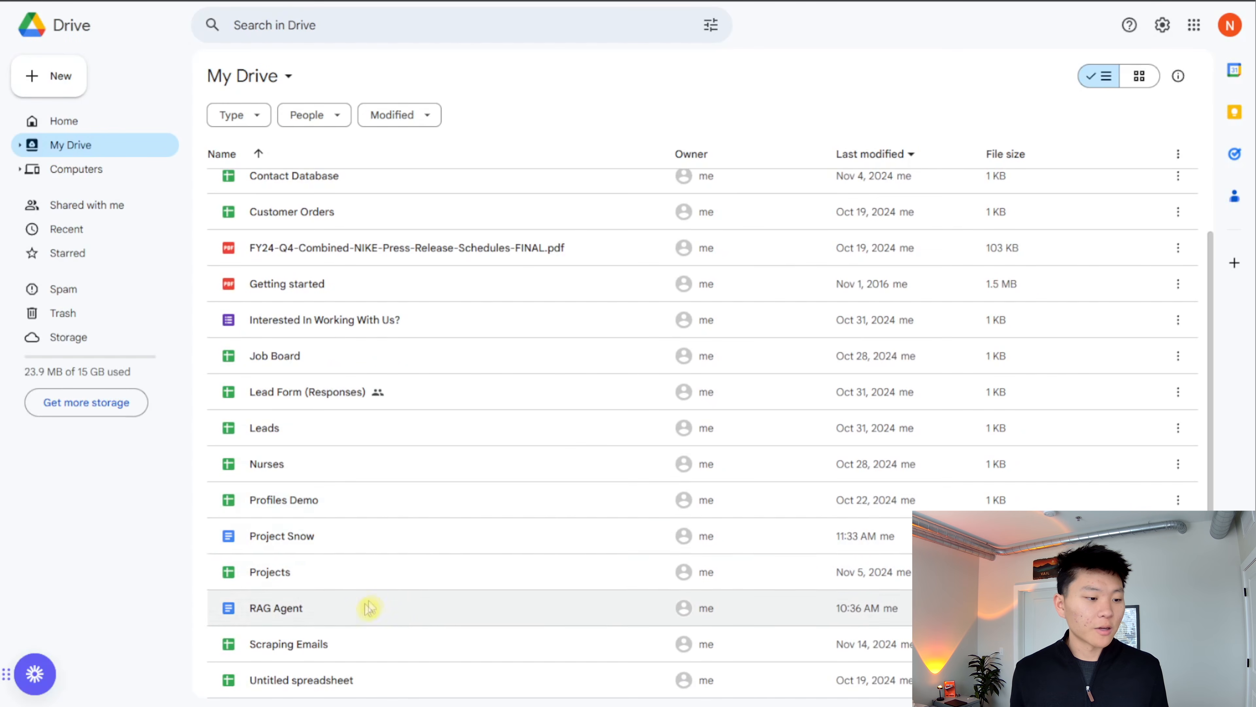
{"action": "left_click_drag", "start_coordinate": [295, 535], "coordinate": [309, 225]}
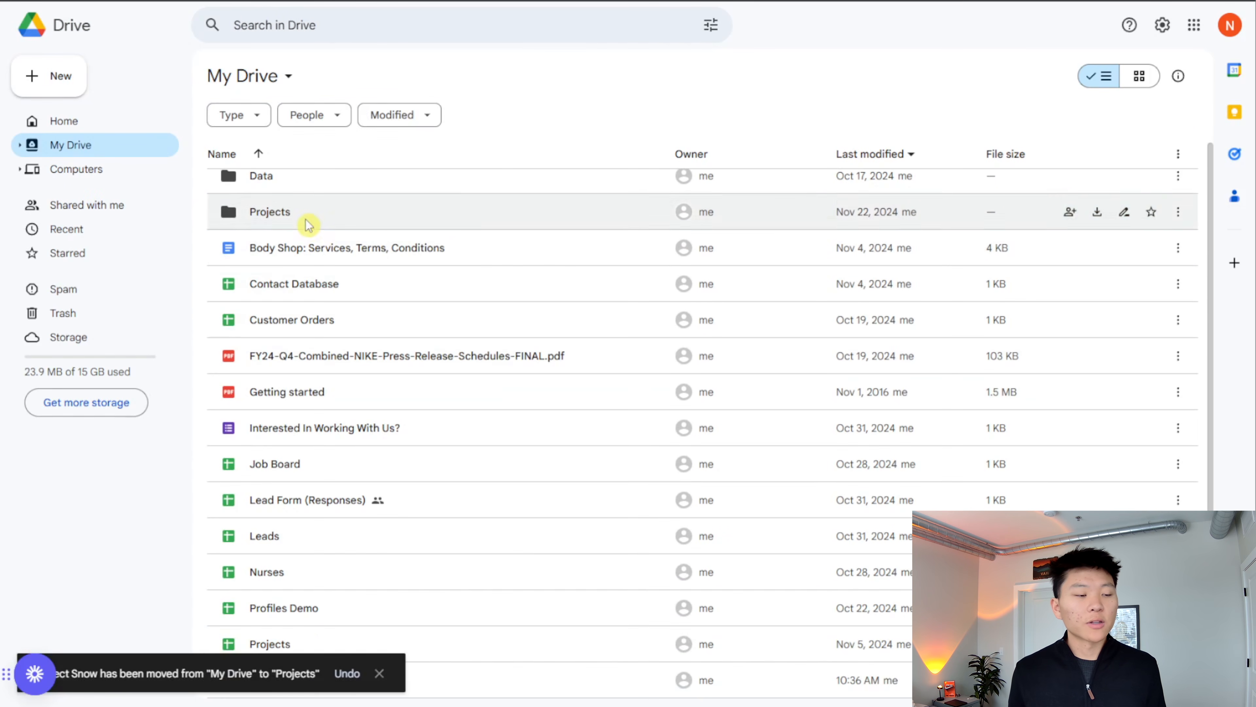
{"action": "double_click", "coordinate": [308, 225]}
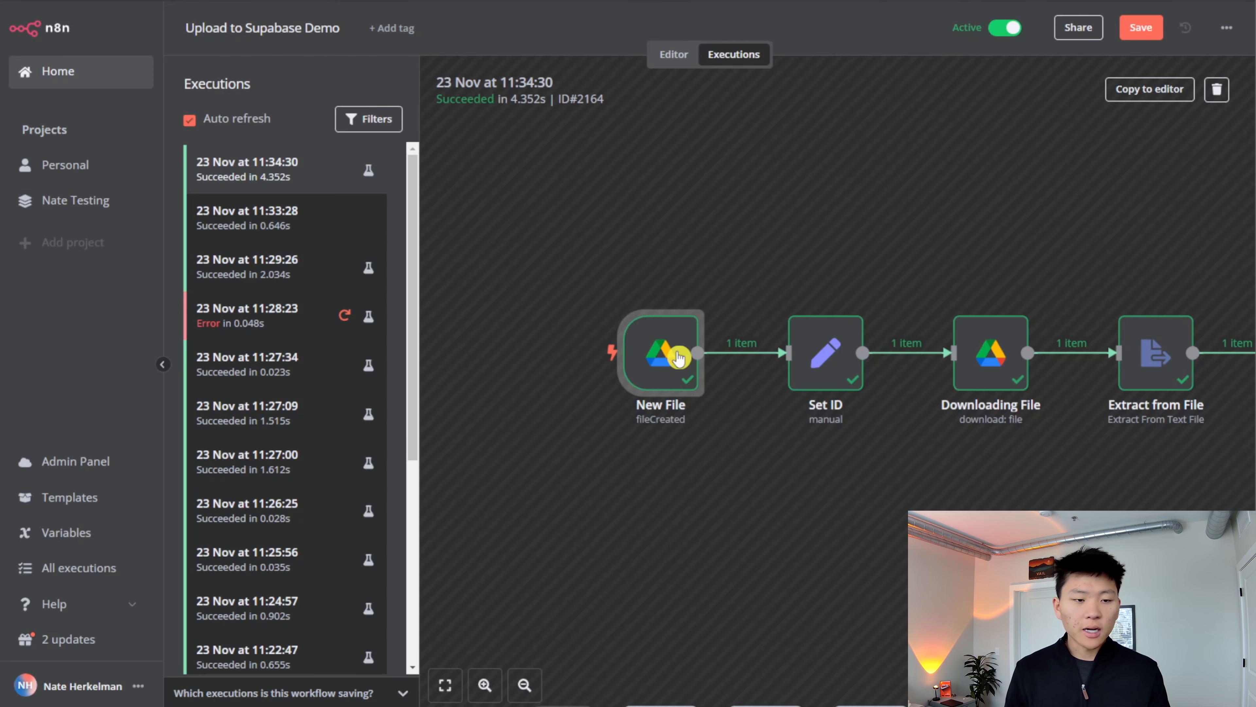
- In the latest n8n execution, examine the New File trigger's output as JSON and return to the execution view
{"action": "double_click", "coordinate": [681, 352]}
{"action": "left_click_drag", "start_coordinate": [575, 662], "coordinate": [1187, 663]}
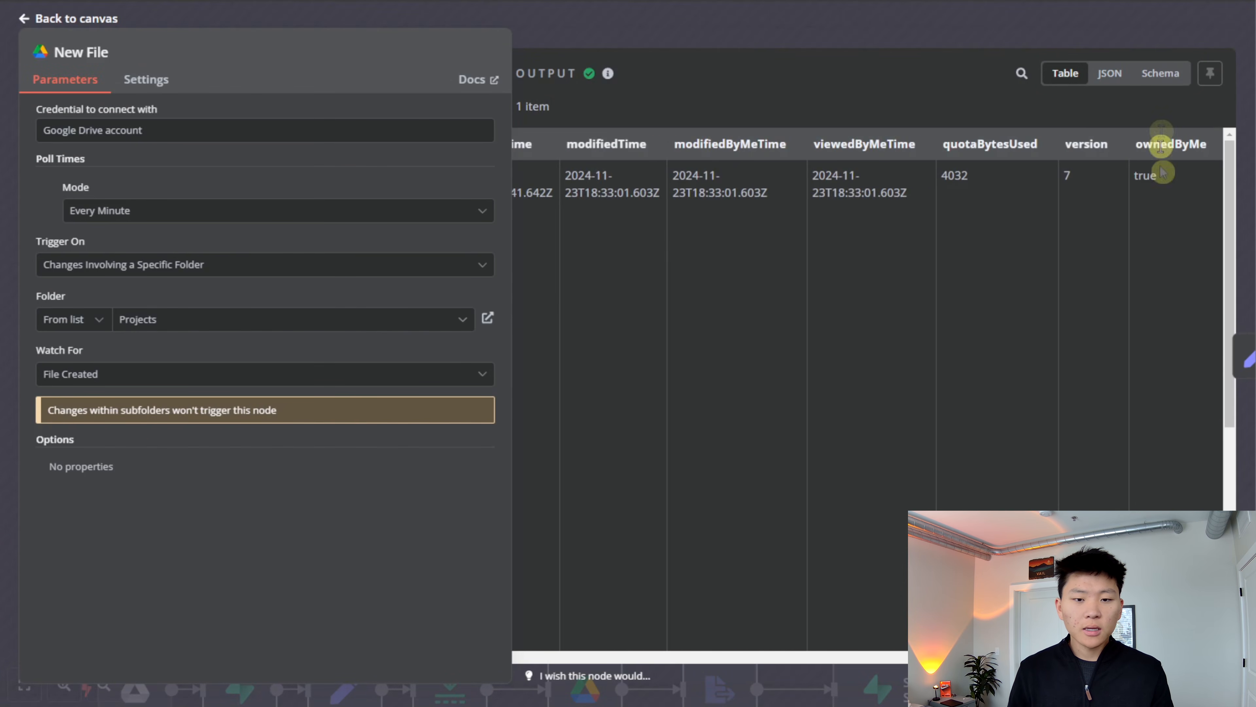
{"action": "left_click", "coordinate": [1110, 73]}
{"action": "scroll", "coordinate": [941, 434], "scroll_direction": "down", "scroll_amount": 5}
{"action": "scroll", "coordinate": [941, 435], "scroll_direction": "down", "scroll_amount": 15}
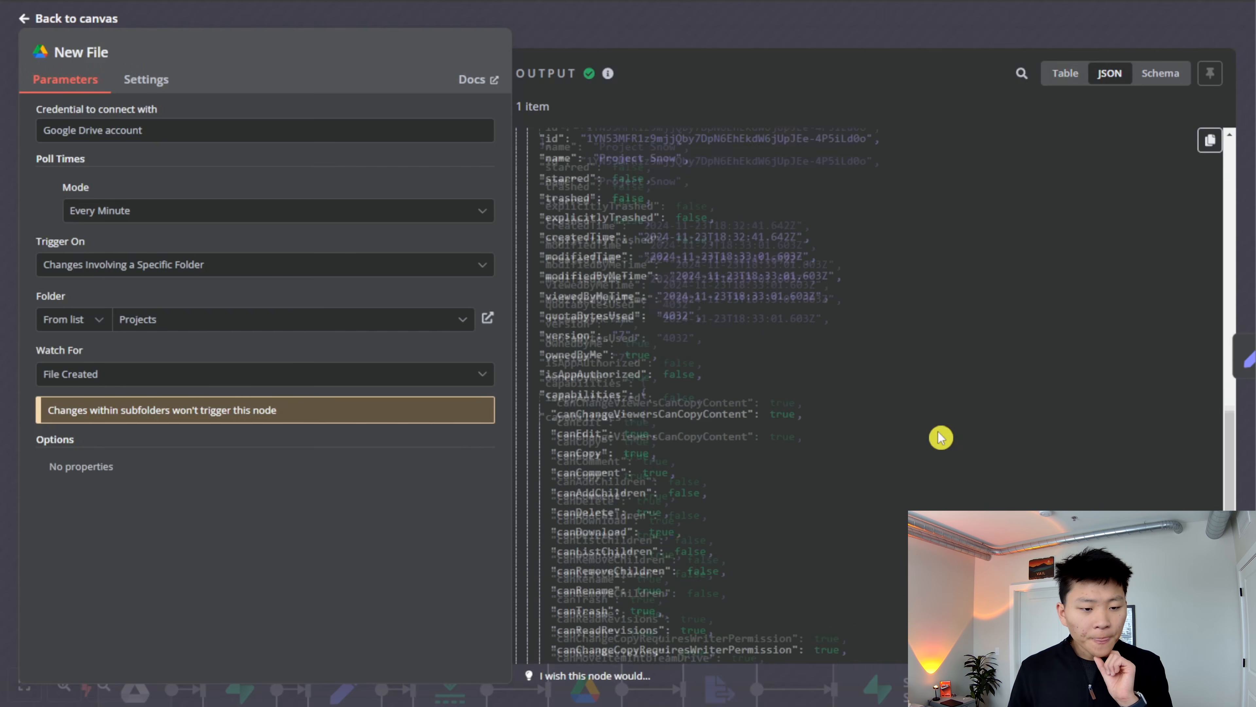
{"action": "scroll", "coordinate": [941, 438], "scroll_direction": "up", "scroll_amount": 15}
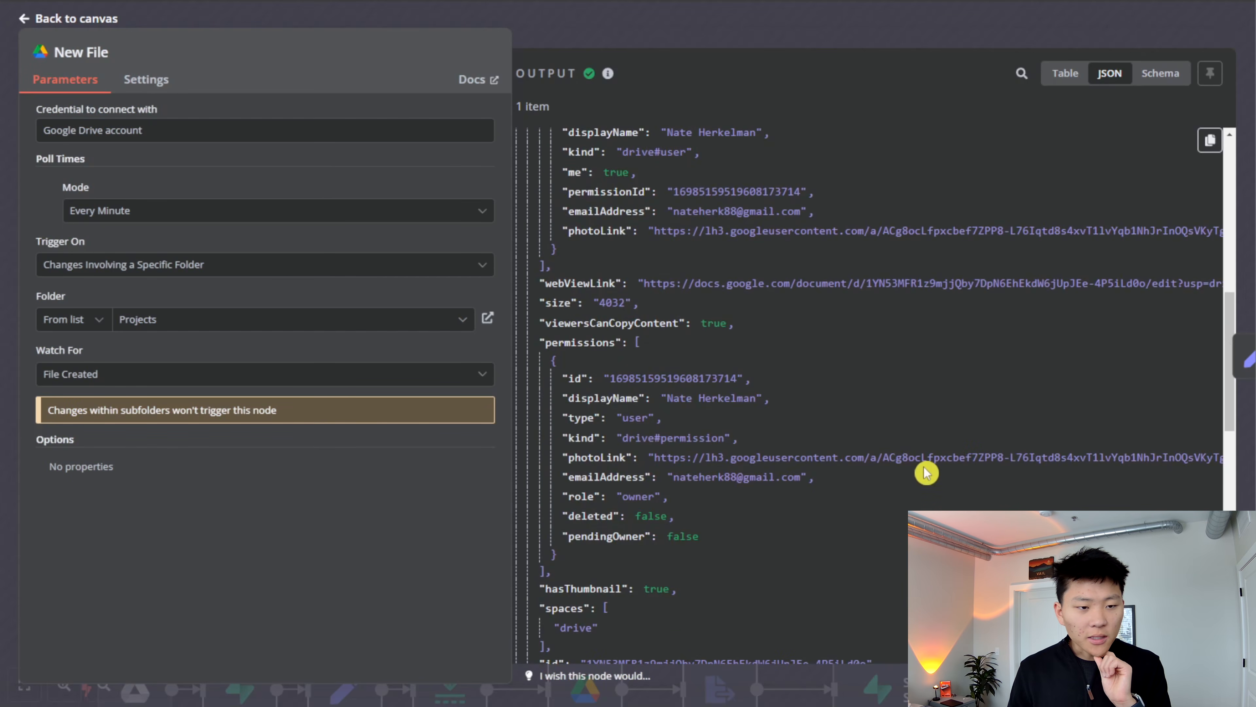
{"action": "scroll", "coordinate": [925, 478], "scroll_direction": "up", "scroll_amount": 10}
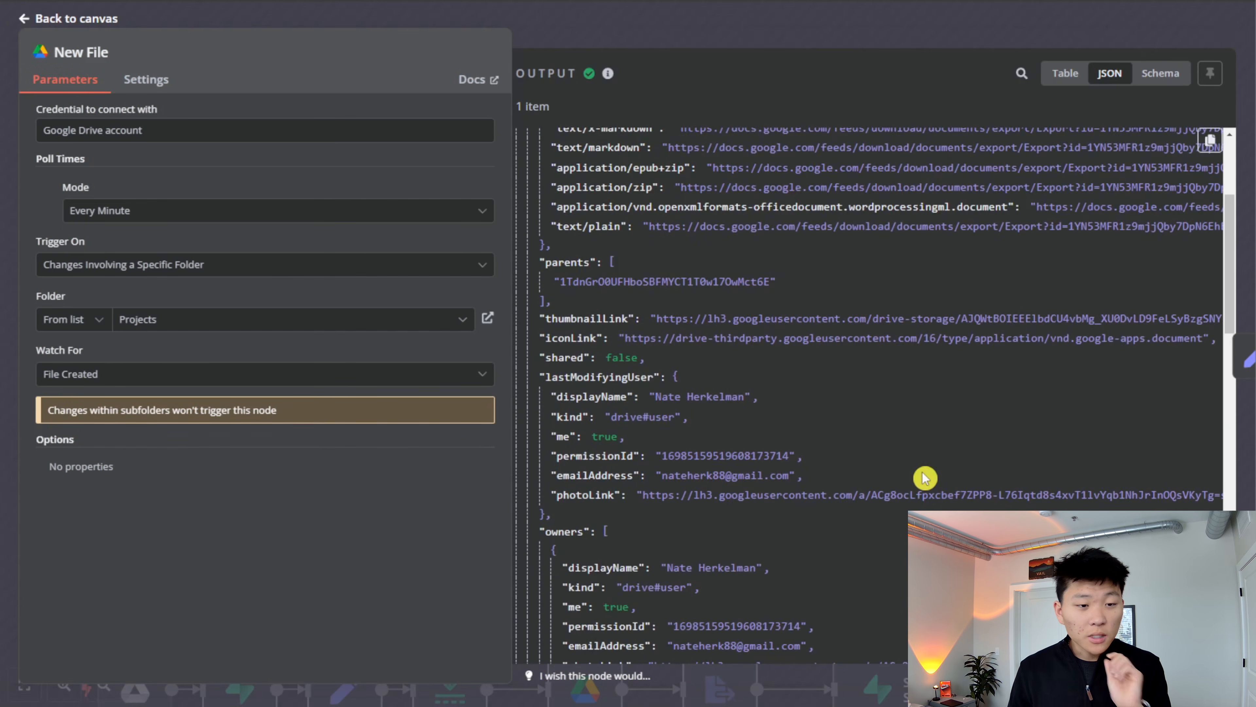
{"action": "left_click", "coordinate": [835, 40]}
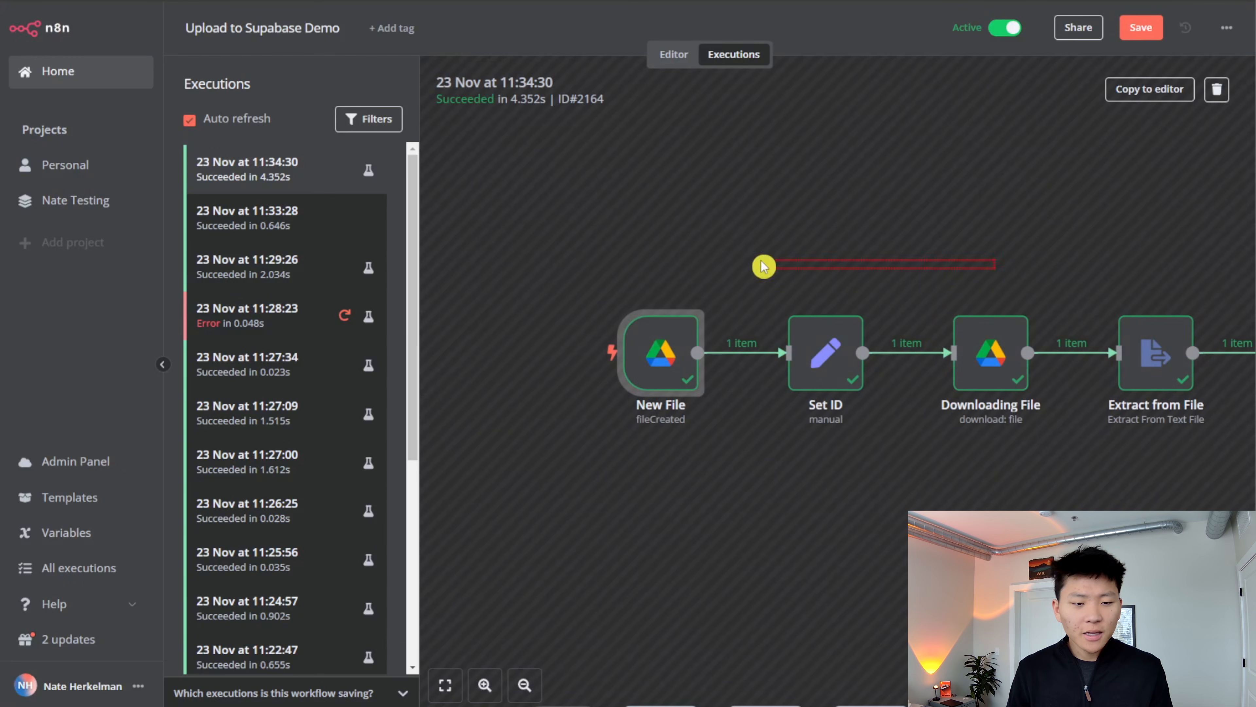
- Examine the Extract from File node's input and output in the same execution, and return to the execution view
{"action": "left_click_drag", "start_coordinate": [965, 287], "coordinate": [768, 267]}
{"action": "left_click_drag", "start_coordinate": [916, 264], "coordinate": [791, 261]}
{"action": "double_click", "coordinate": [853, 342]}
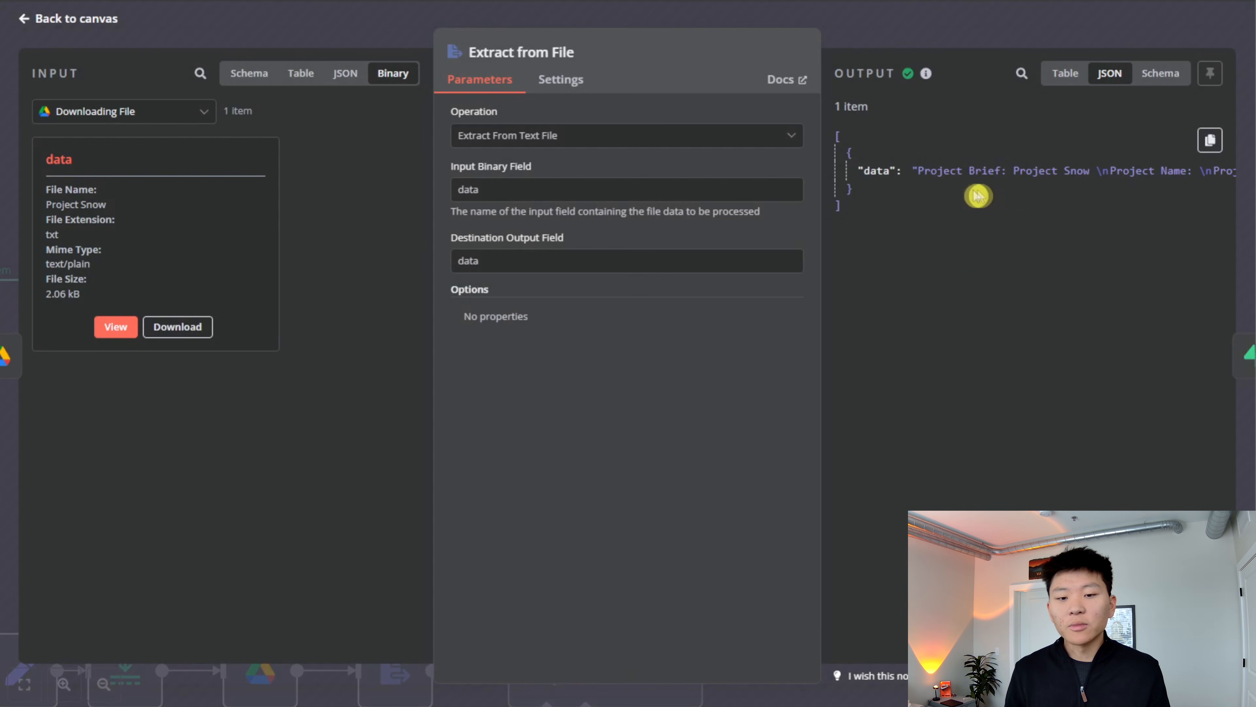
{"action": "left_click", "coordinate": [908, 39]}
{"action": "left_click_drag", "start_coordinate": [1018, 247], "coordinate": [821, 210]}
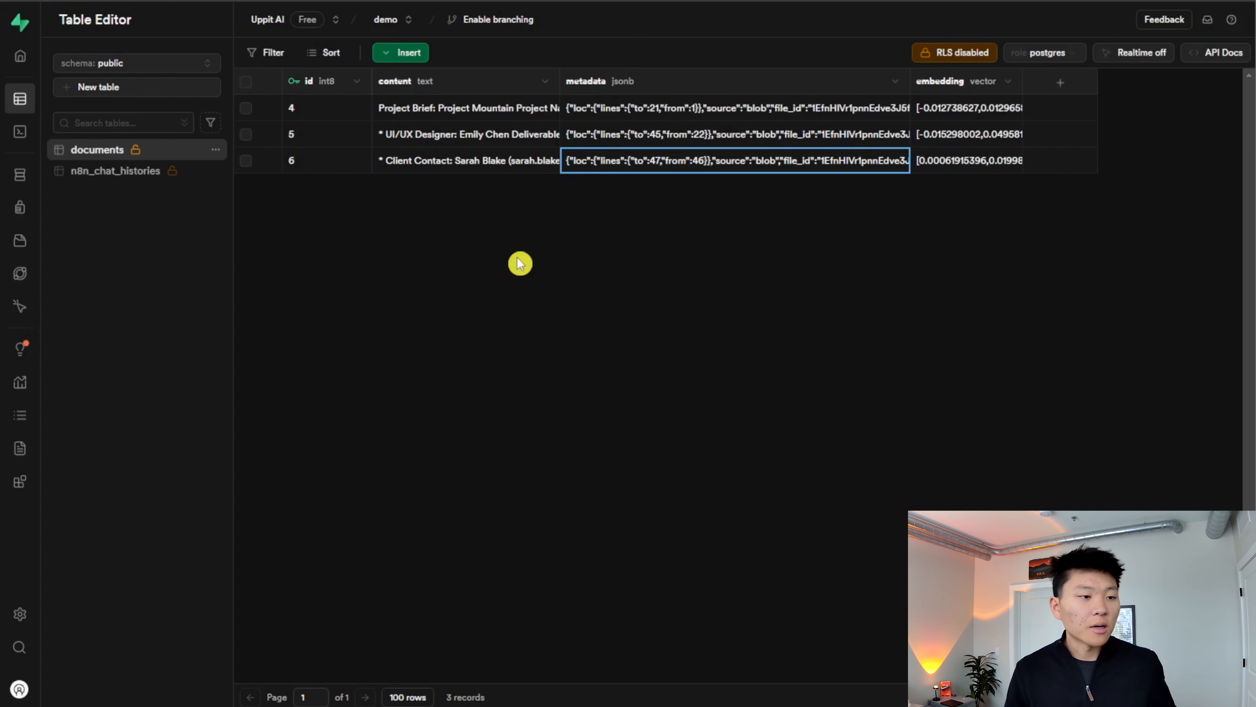
- Reload the documents table in Supabase and inspect the metadata of the row with id 7
{"action": "left_click", "coordinate": [76, 1]}
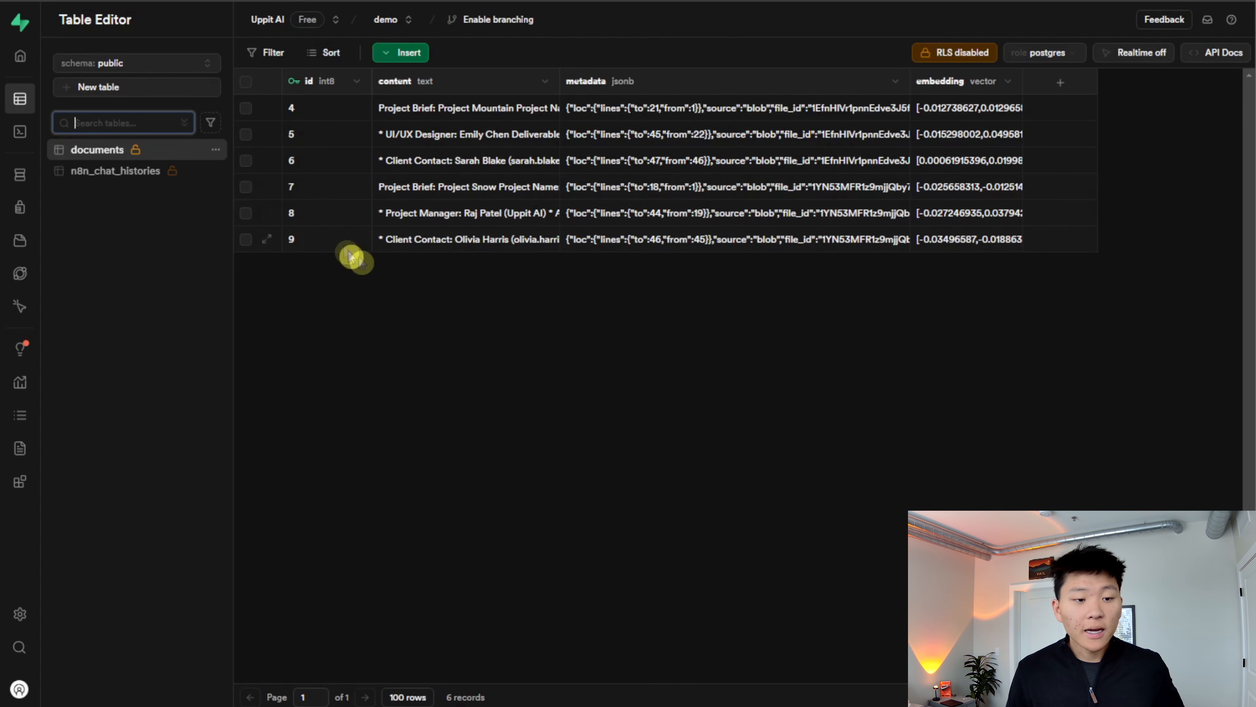
{"action": "double_click", "coordinate": [737, 193]}
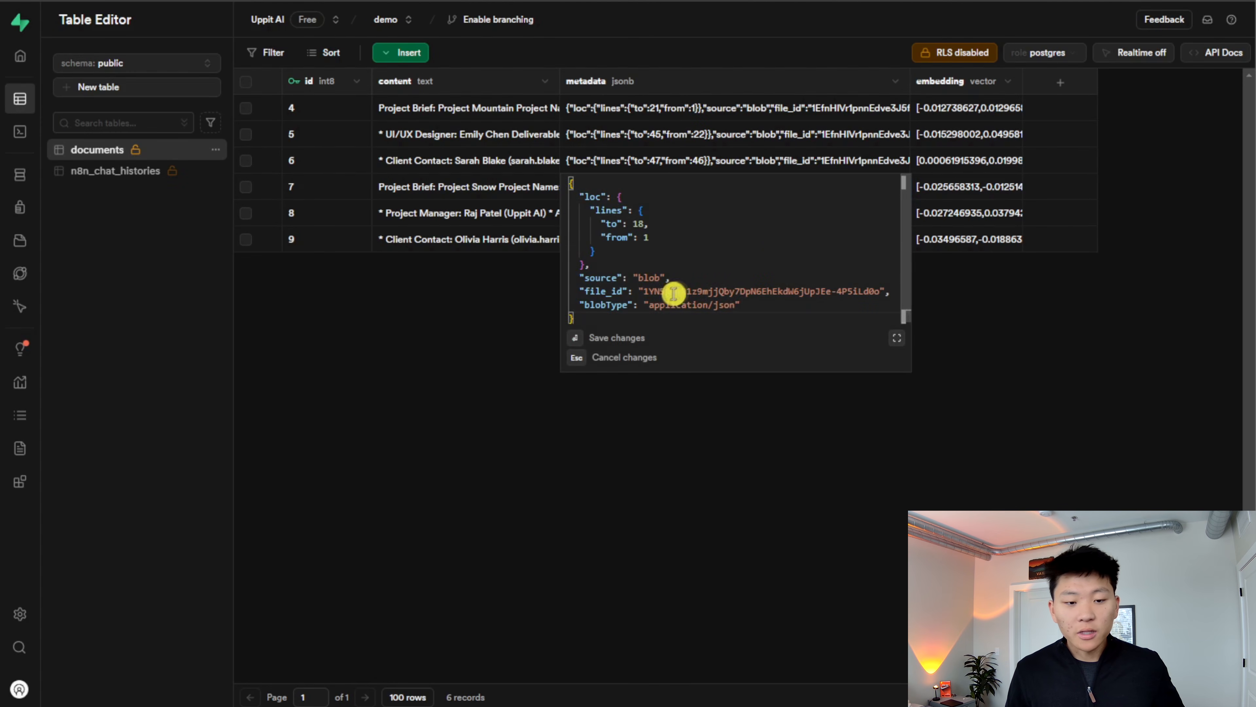
{"action": "left_click", "coordinate": [1041, 327]}
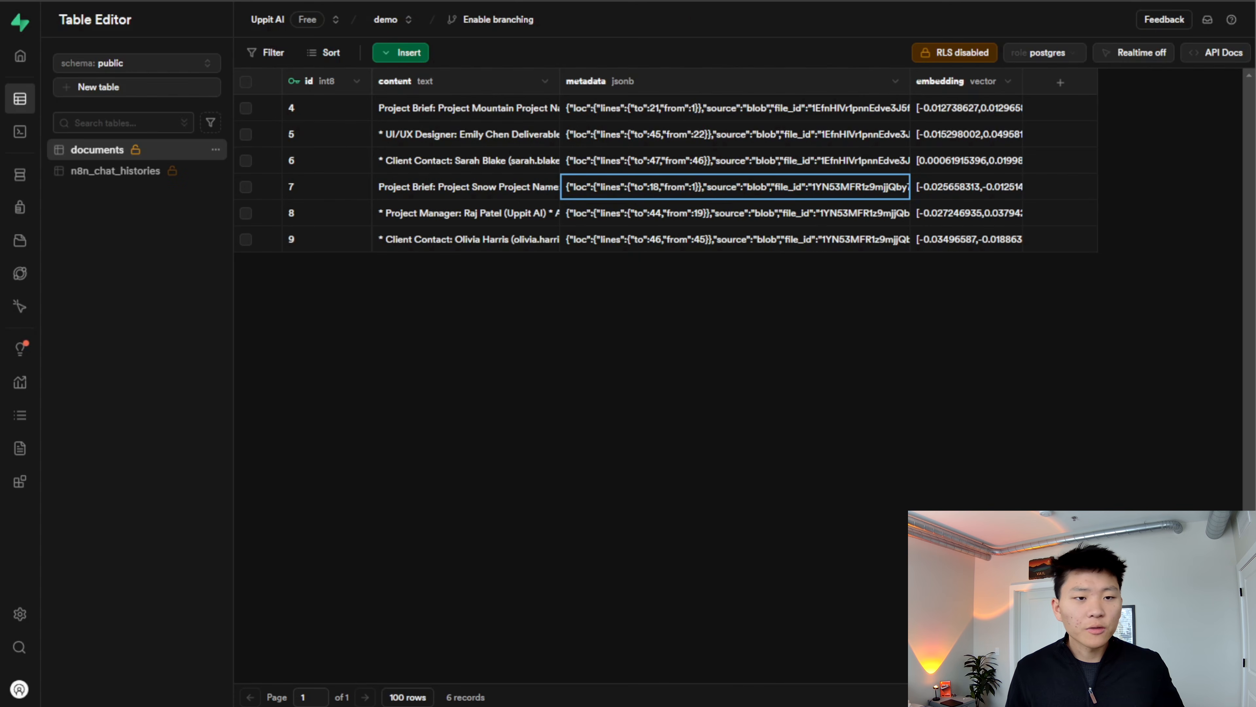
{"action": "left_click", "coordinate": [717, 240]}
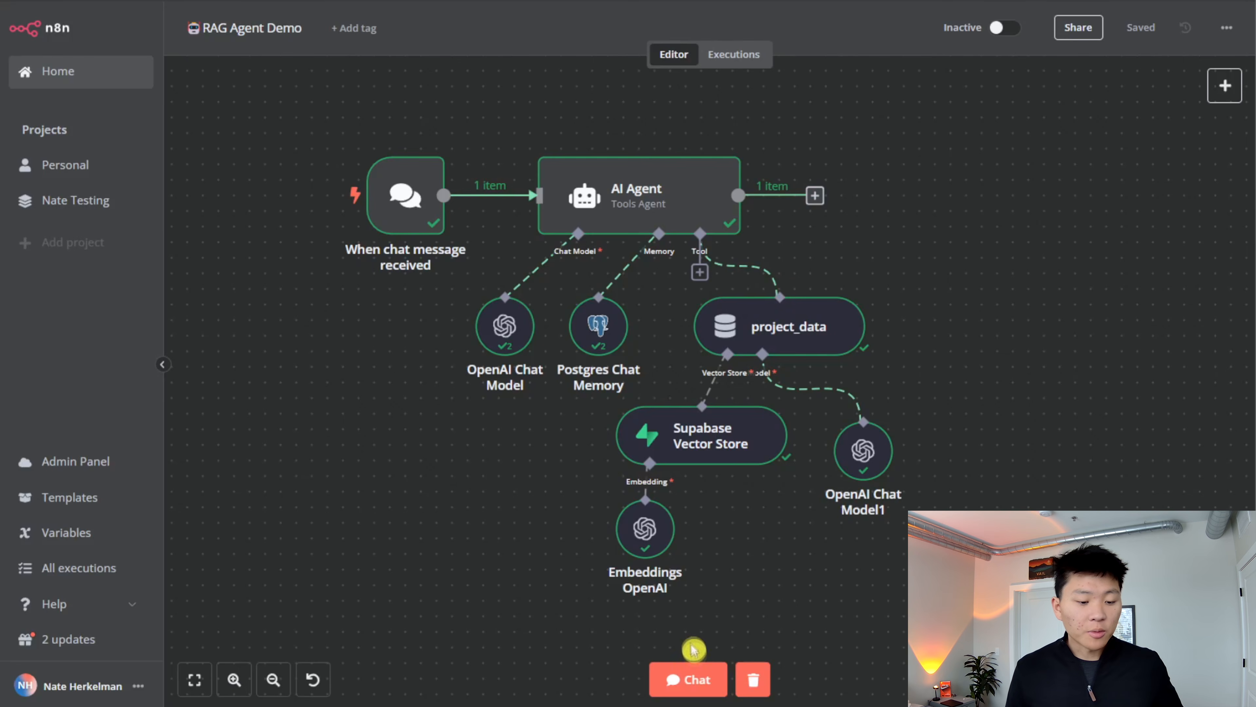
- In the RAG Agent Demo workflow's chat, ask "what is project snow's budget" and read the reply
{"action": "left_click", "coordinate": [689, 676]}
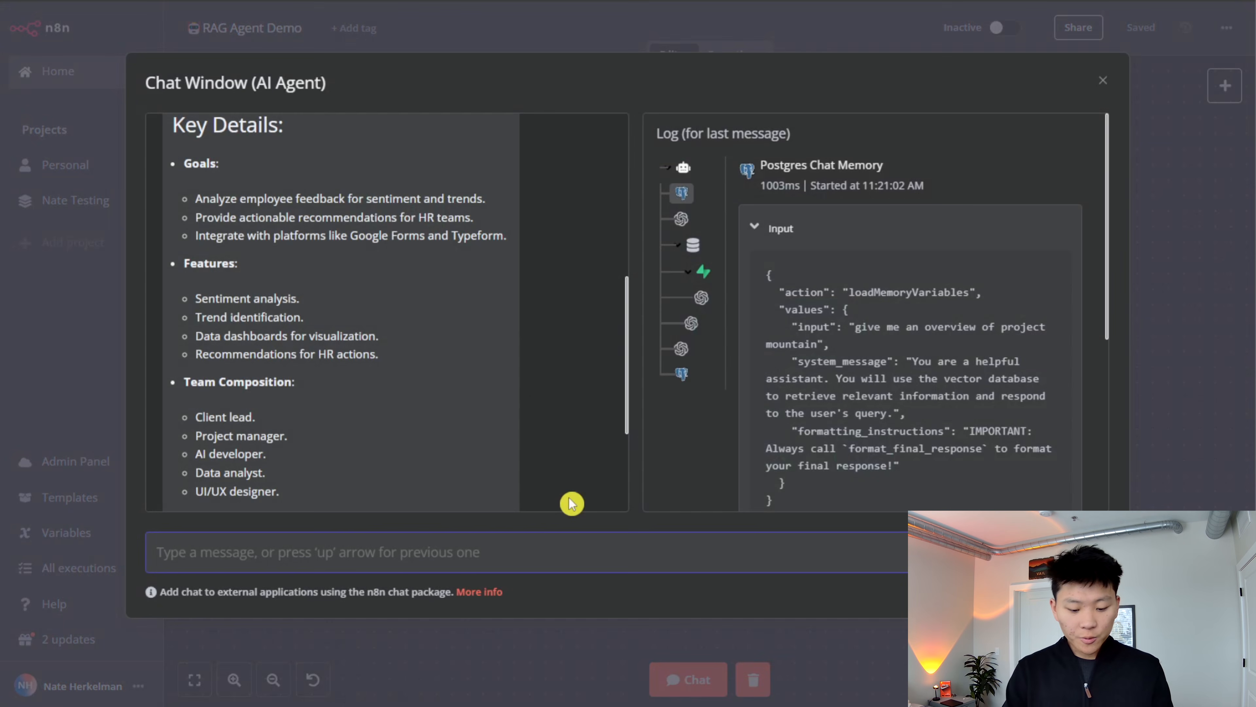
{"action": "type", "text": "give"}
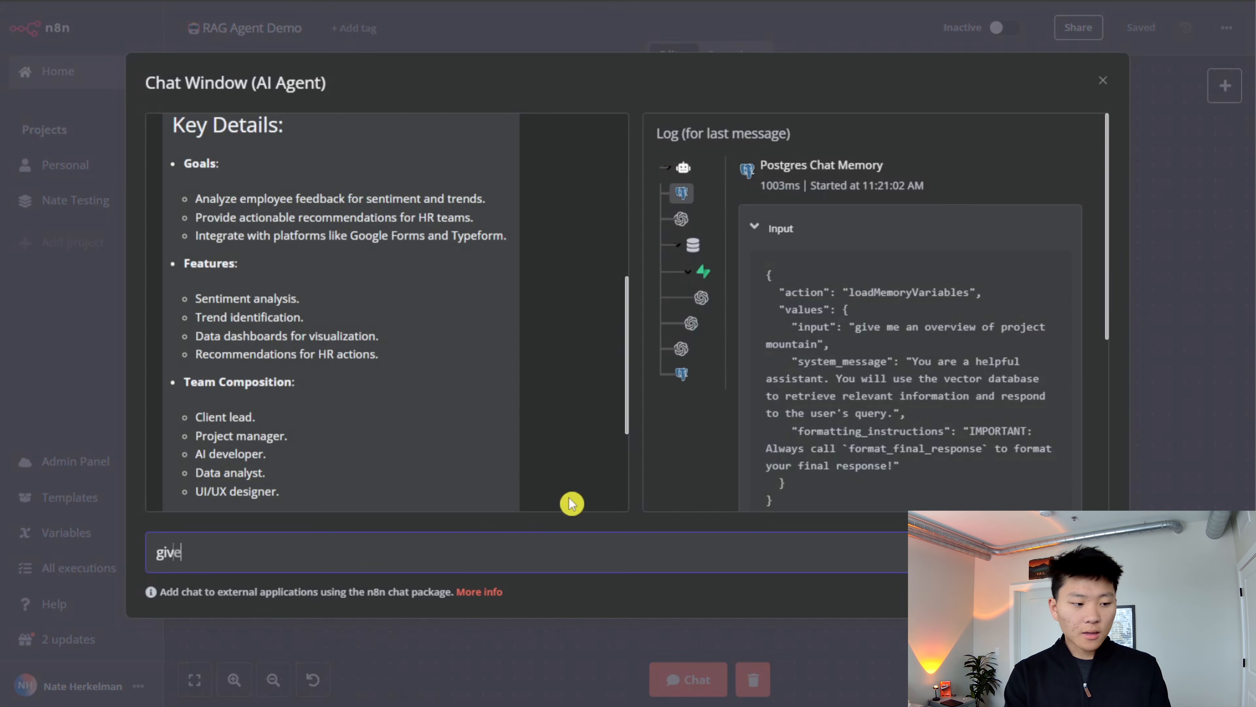
{"action": "key", "text": "BackSpace"}
{"action": "key", "text": "BackSpace"}
{"action": "key", "text": "BackSpace"}
{"action": "type", "text": "what is project snow's budget"}
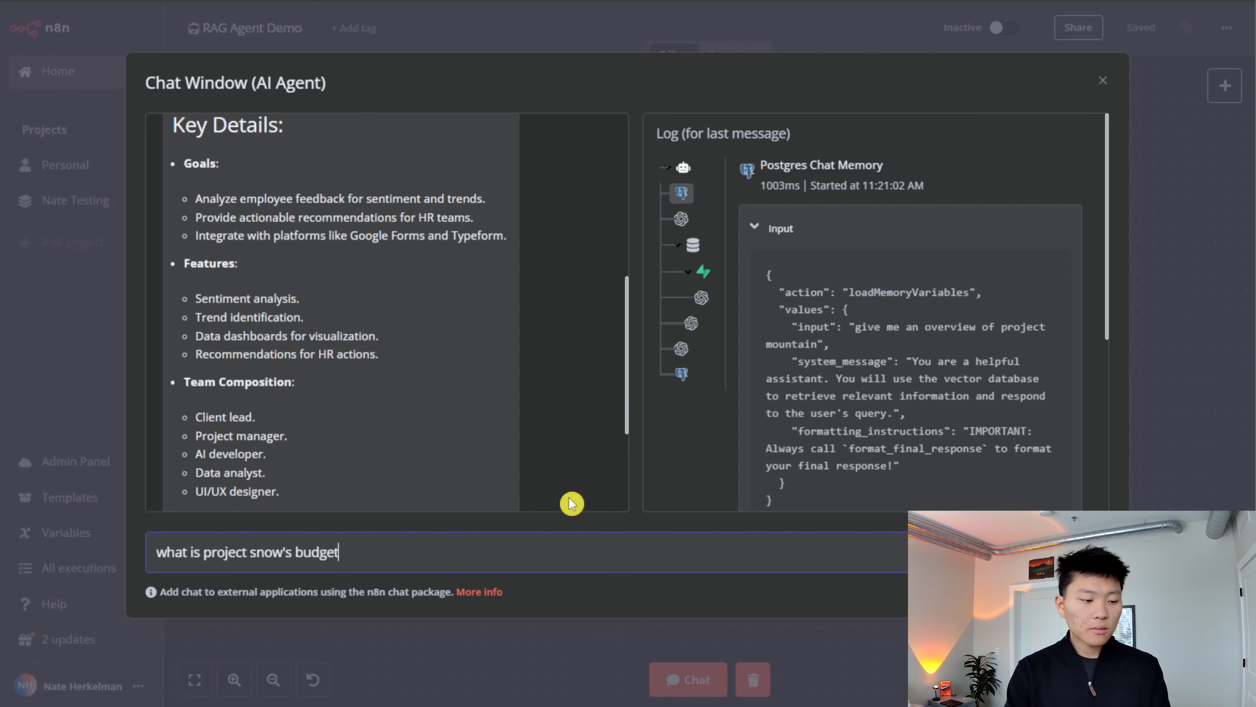
{"action": "key", "text": "Return"}
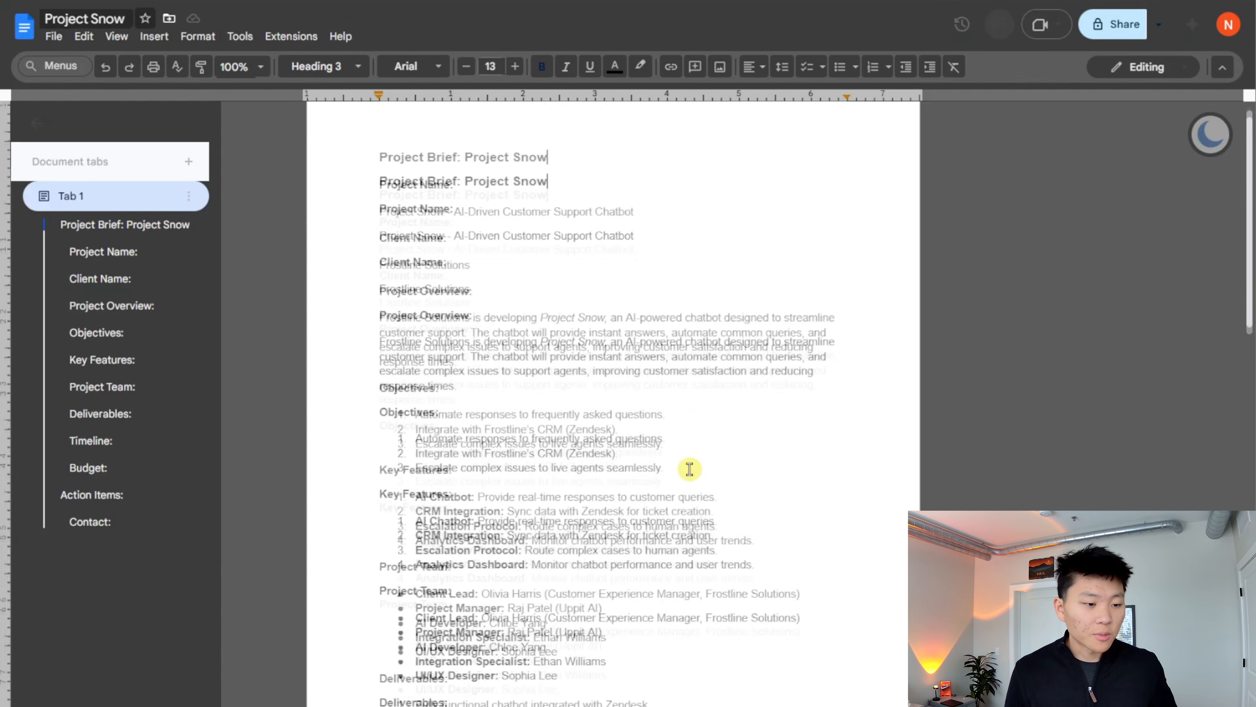
{"action": "scroll", "coordinate": [683, 479], "scroll_direction": "down", "scroll_amount": 15}
{"action": "scroll", "coordinate": [683, 478], "scroll_direction": "up", "scroll_amount": 10}
{"action": "scroll", "coordinate": [682, 478], "scroll_direction": "down", "scroll_amount": 4}
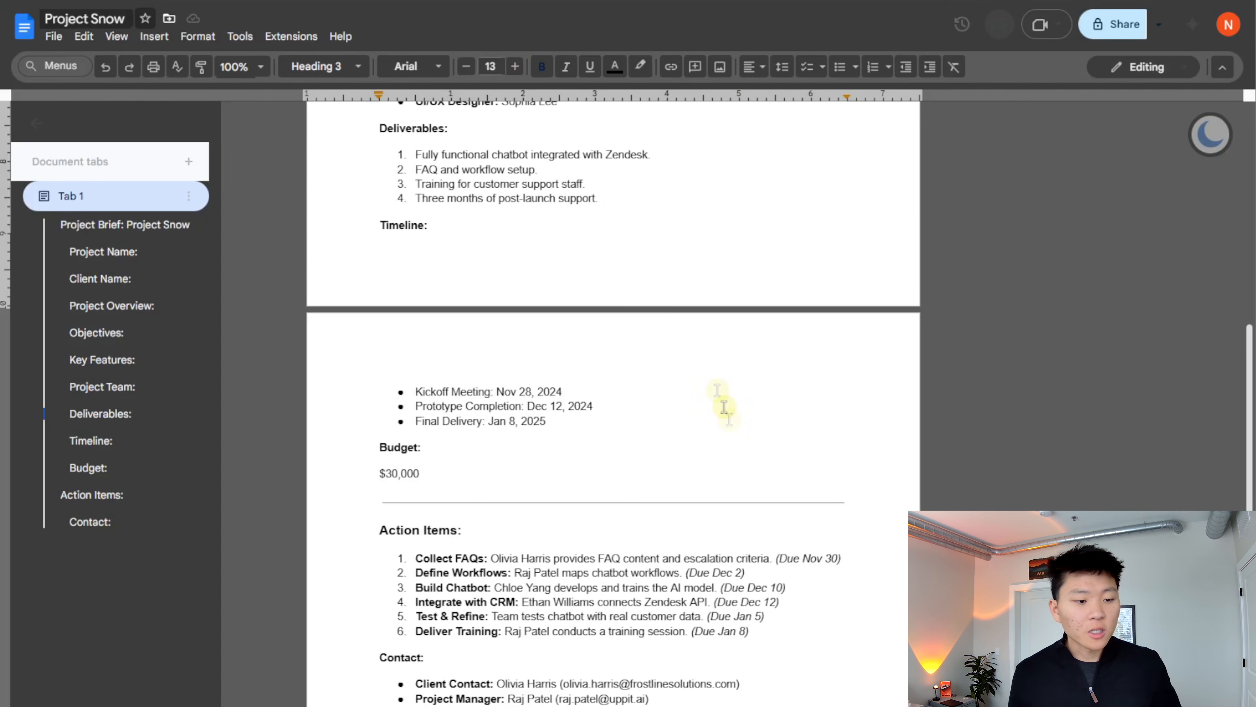
- In the Project Snow Google Doc, replace the budget with "We have no money" and return to the n8n executions
{"action": "scroll", "coordinate": [720, 446], "scroll_direction": "down", "scroll_amount": 3}
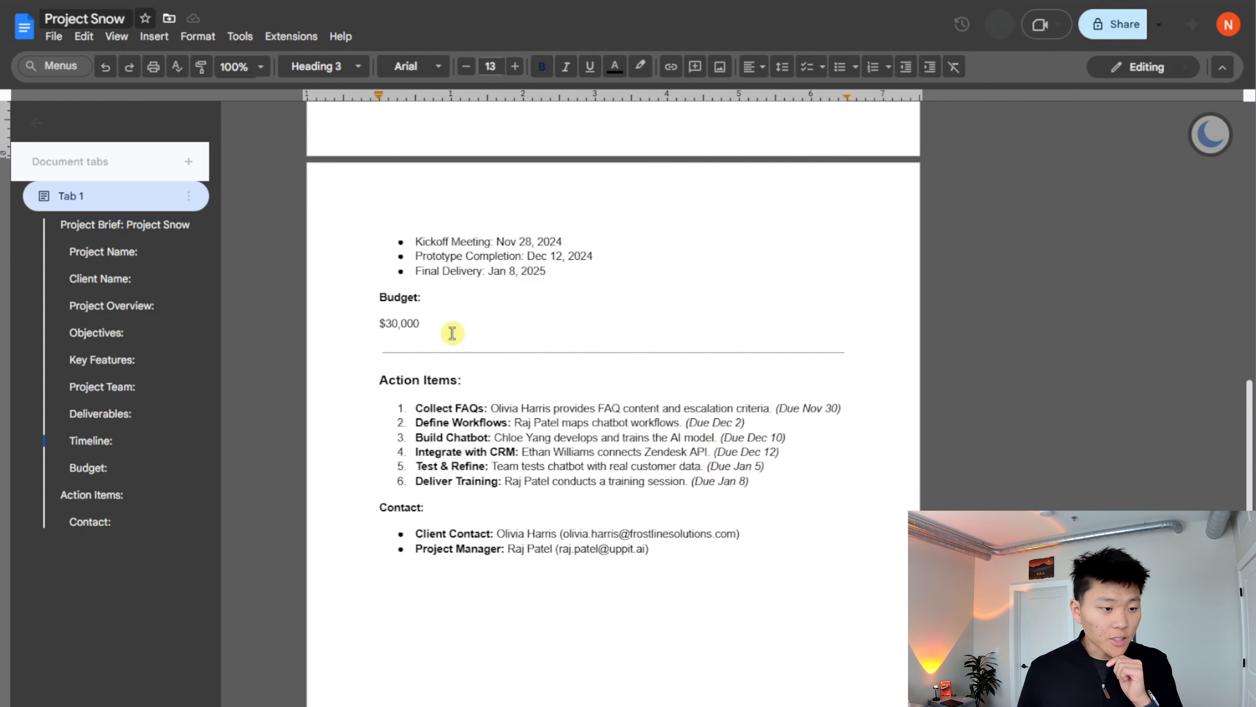
{"action": "left_click_drag", "start_coordinate": [437, 325], "coordinate": [386, 324]}
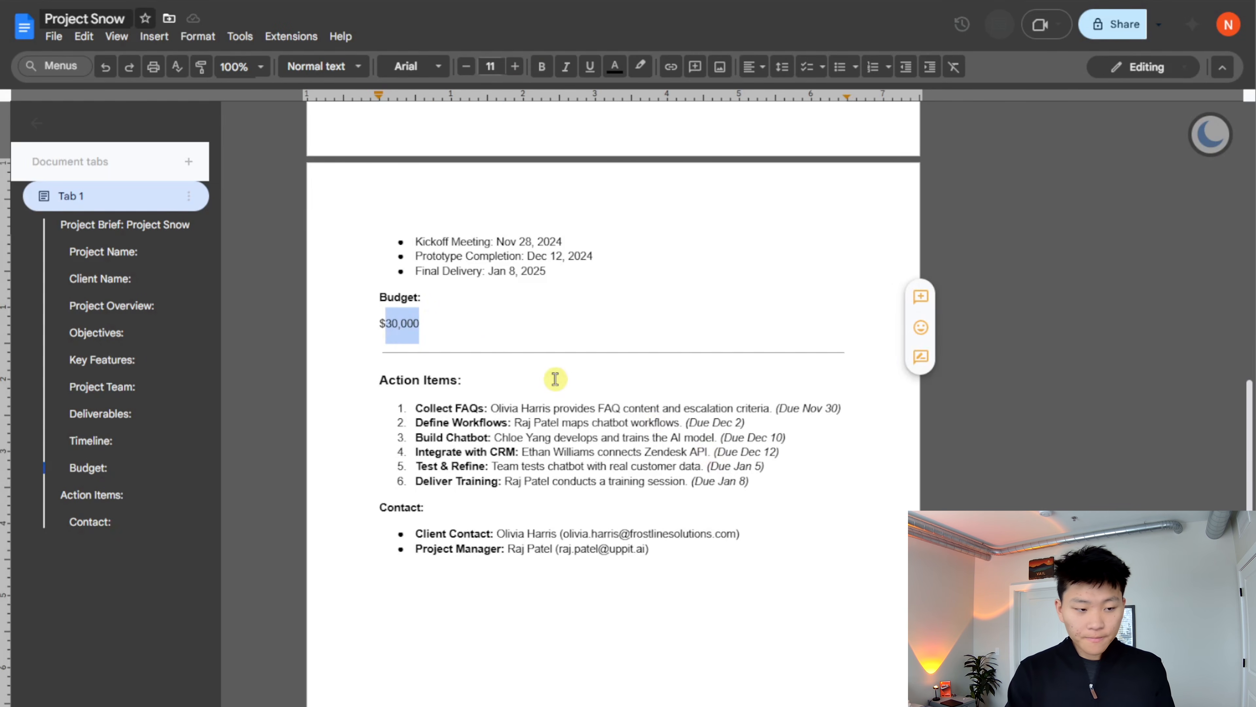
{"action": "key", "text": "BackSpace"}
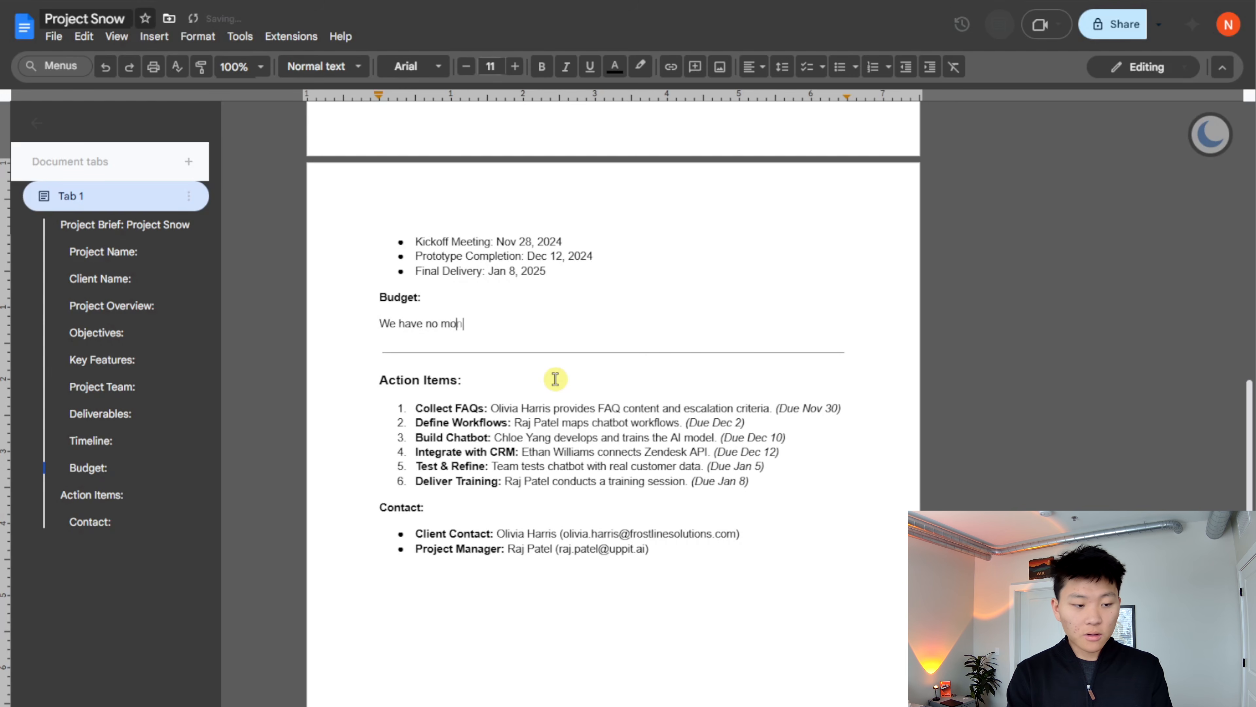
{"action": "left_click", "coordinate": [529, 377]}
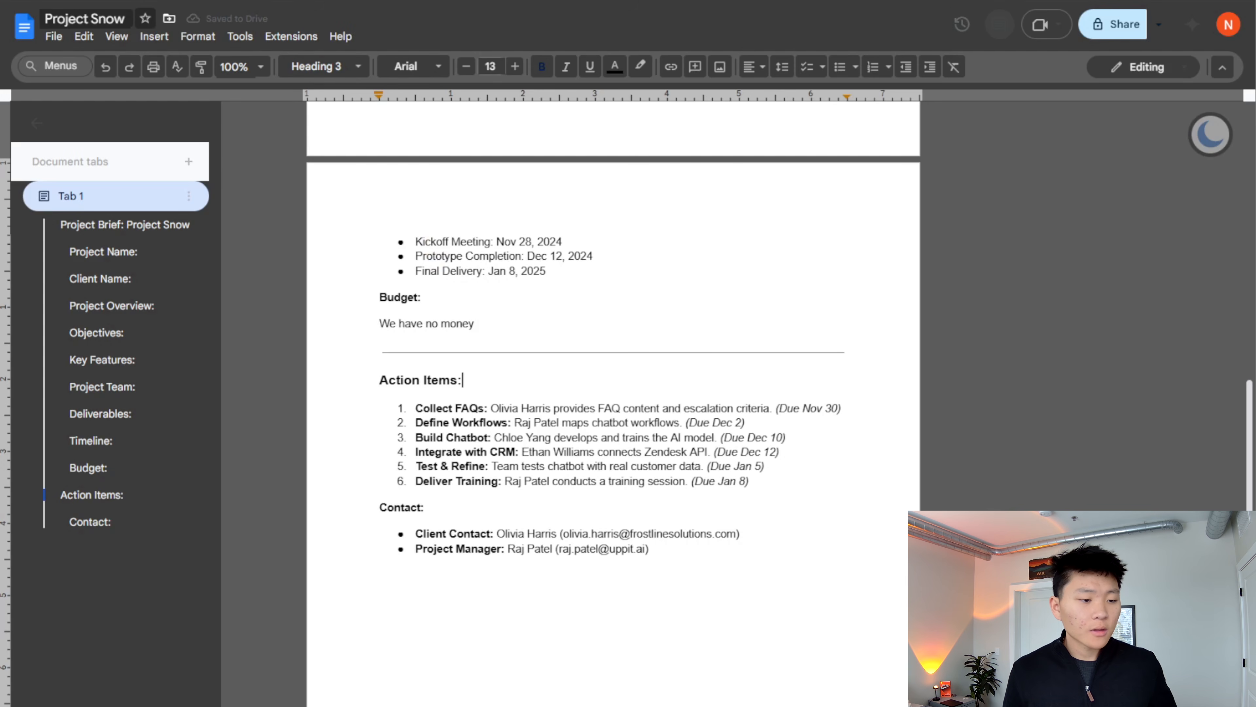
{"action": "left_click", "coordinate": [81, 8]}
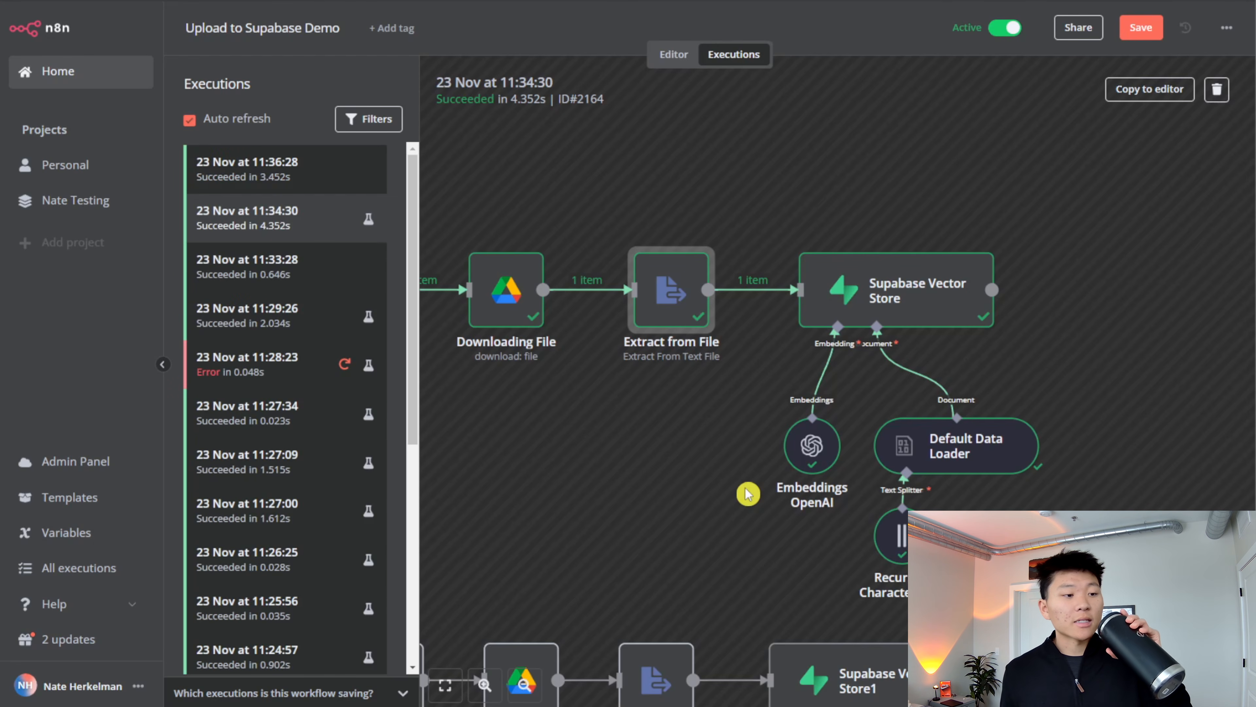
- Open the 23 Nov 11:36:28 execution and inspect the metadata of the row with id 12 in Supabase's documents table
{"action": "left_click", "coordinate": [302, 186]}
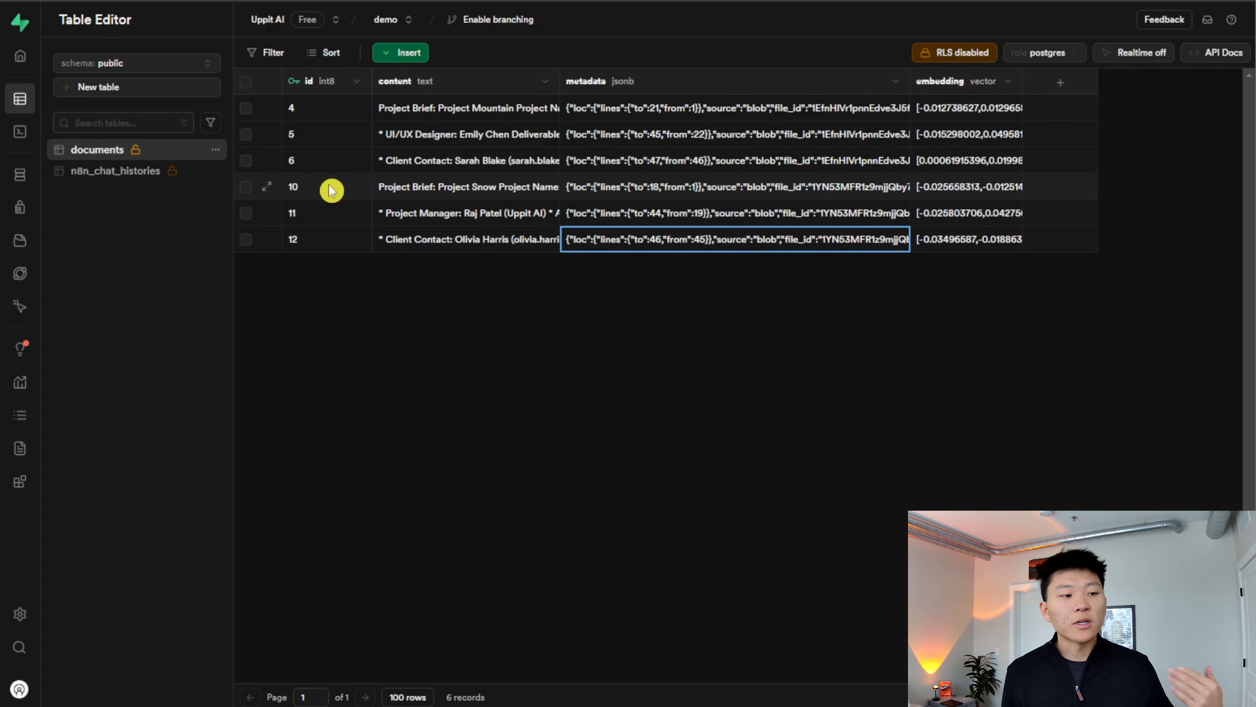
{"action": "double_click", "coordinate": [677, 239]}
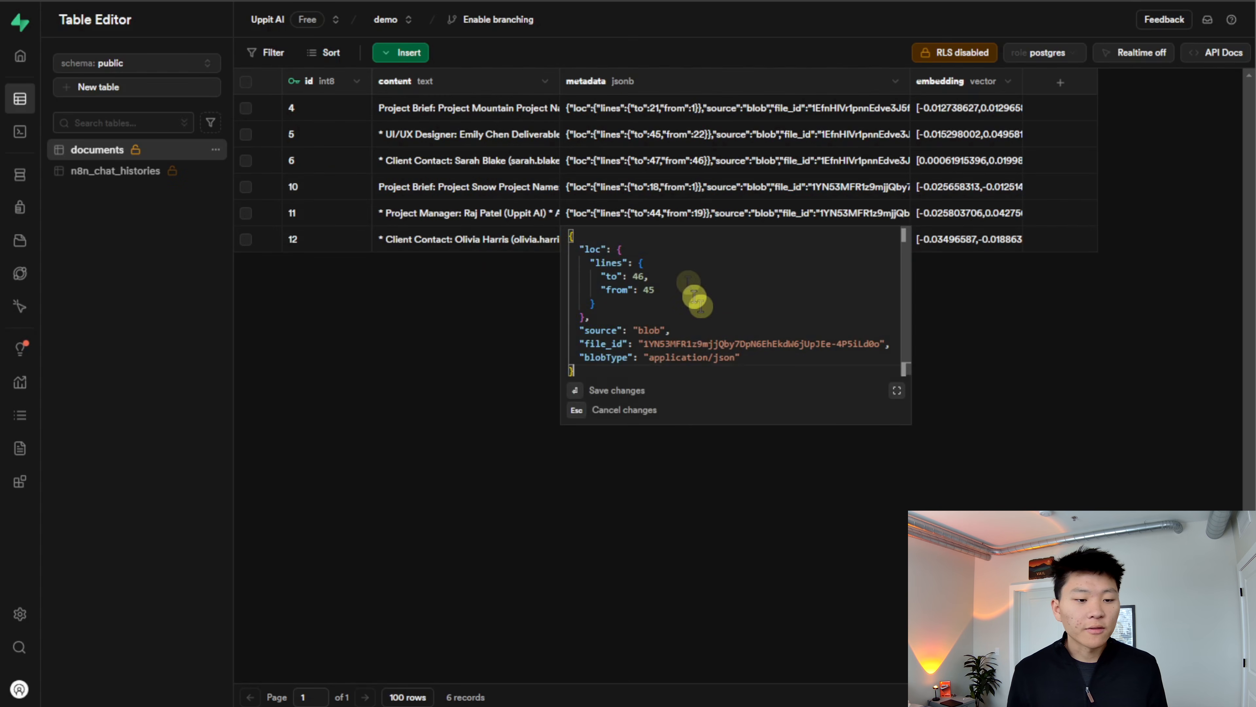
{"action": "left_click", "coordinate": [1068, 360]}
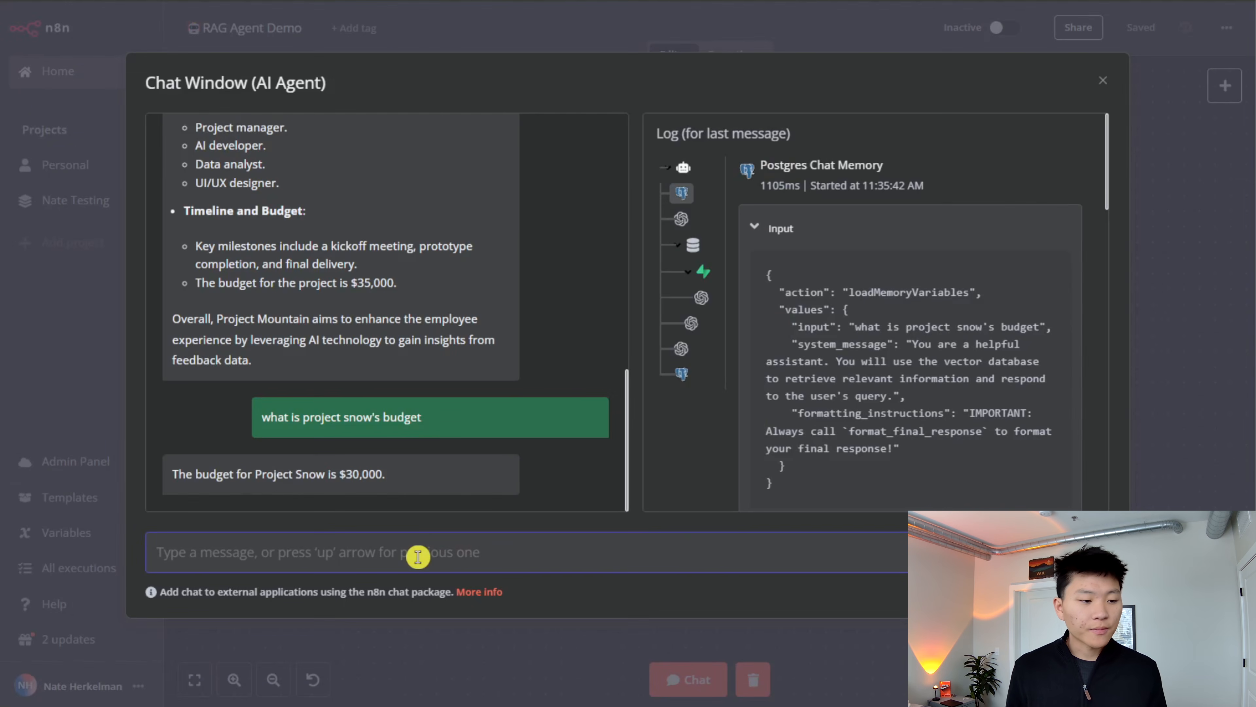
- In the RAG Agent Demo chat, ask "what is the budget now?" and "what is the budget for project snow"
{"action": "type", "text": "what is the budget now"}
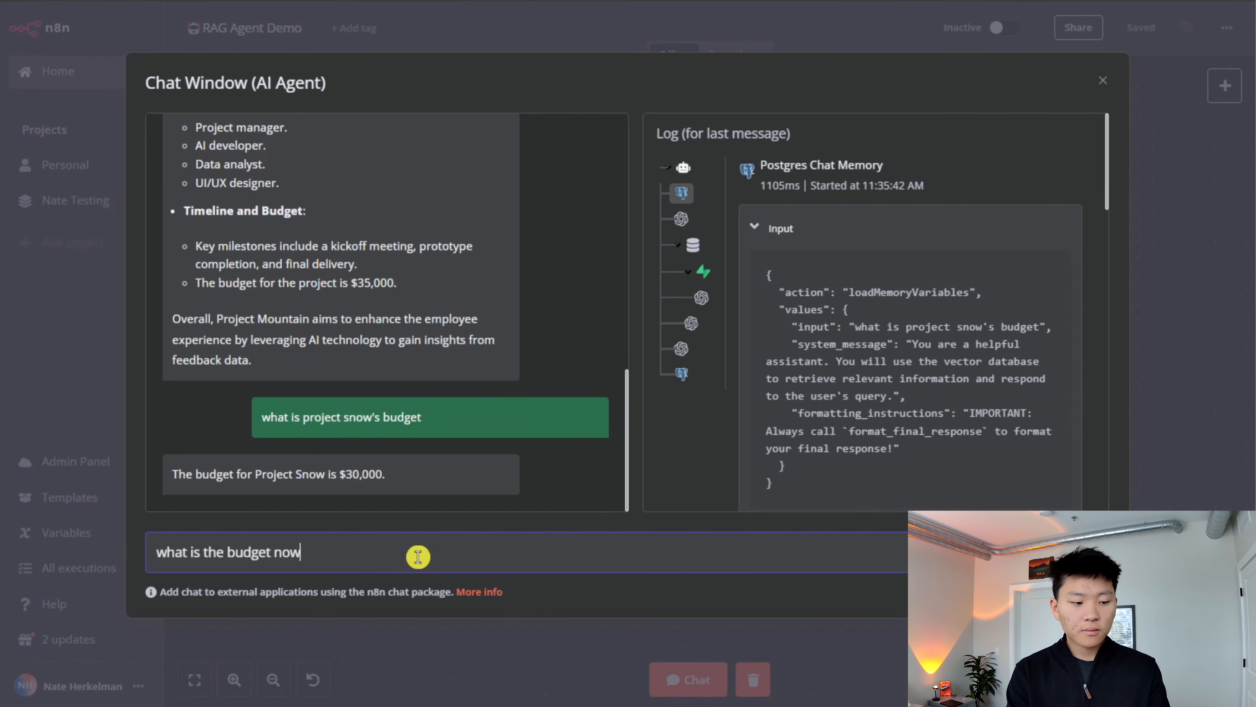
{"action": "key", "text": "Return"}
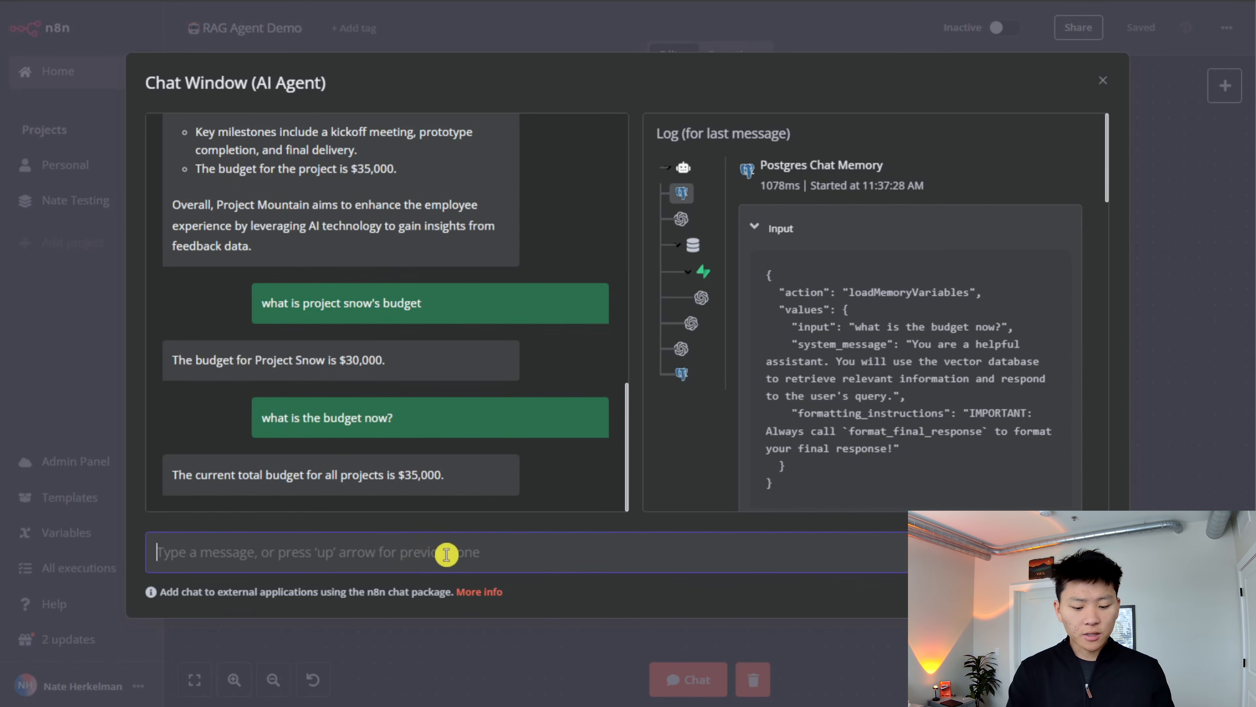
{"action": "type", "text": "what is the budget for project snow"}
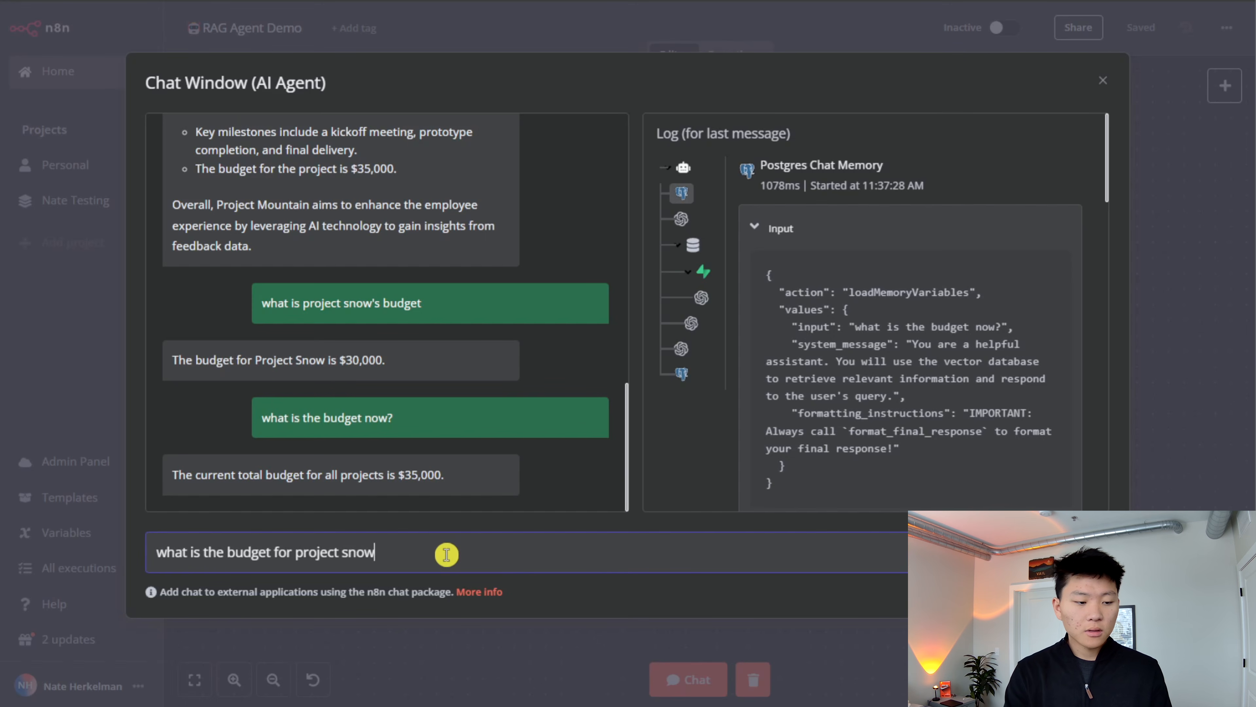
{"action": "key", "text": "Return"}
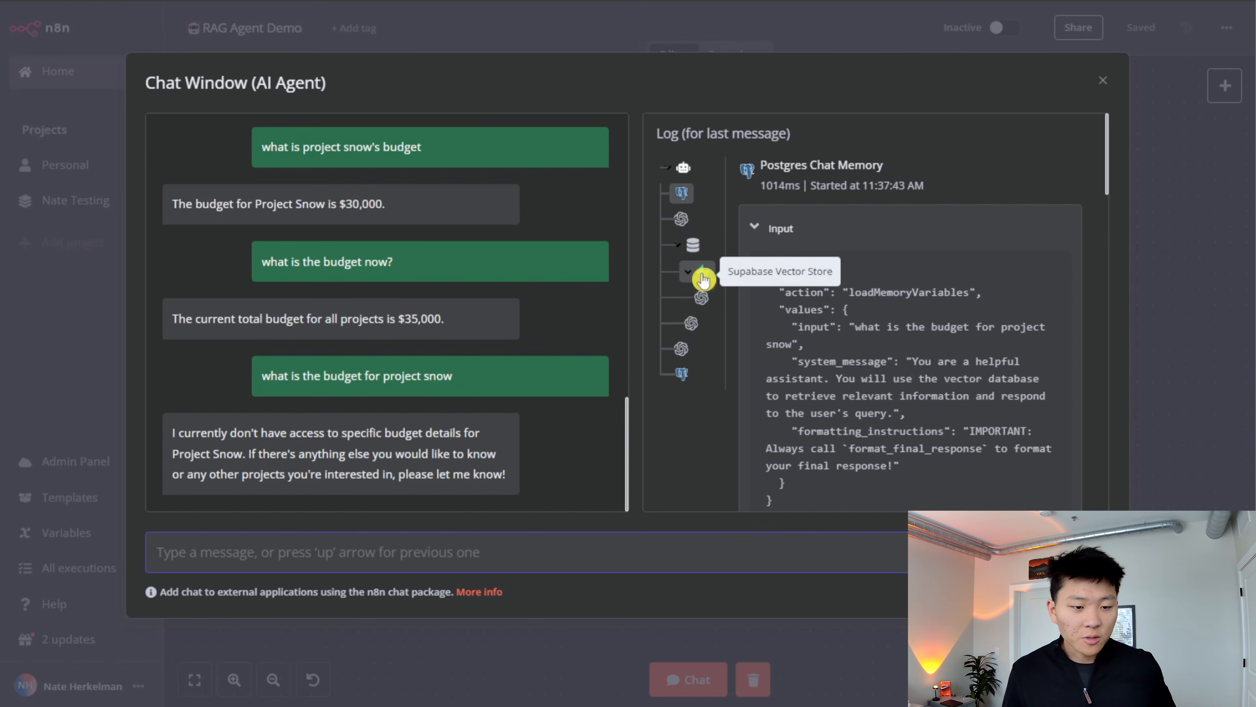
- Examine the OpenAI Chat Model1 input in the chat log for the retrieved Project Snow budget text, and close the chat window
{"action": "left_click", "coordinate": [691, 323]}
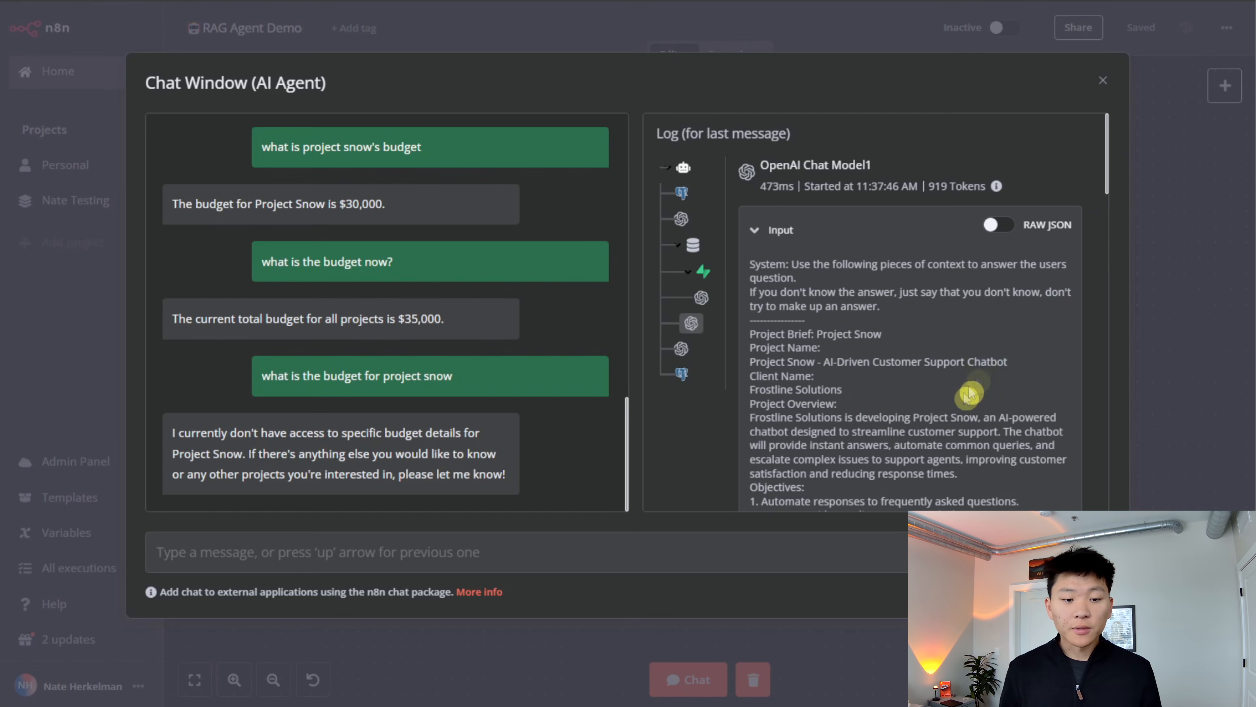
{"action": "scroll", "coordinate": [963, 366], "scroll_direction": "down", "scroll_amount": 5}
{"action": "scroll", "coordinate": [963, 364], "scroll_direction": "down", "scroll_amount": 10}
{"action": "scroll", "coordinate": [962, 361], "scroll_direction": "up", "scroll_amount": 5}
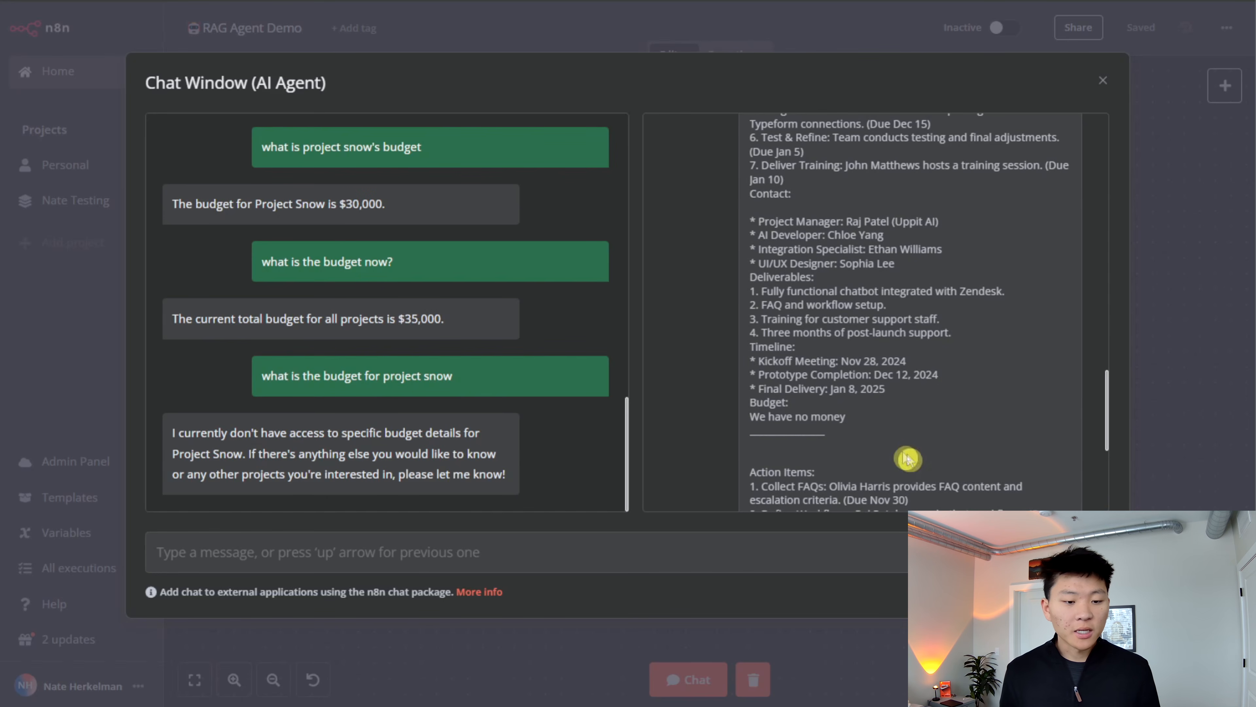
{"action": "scroll", "coordinate": [907, 460], "scroll_direction": "down", "scroll_amount": 3}
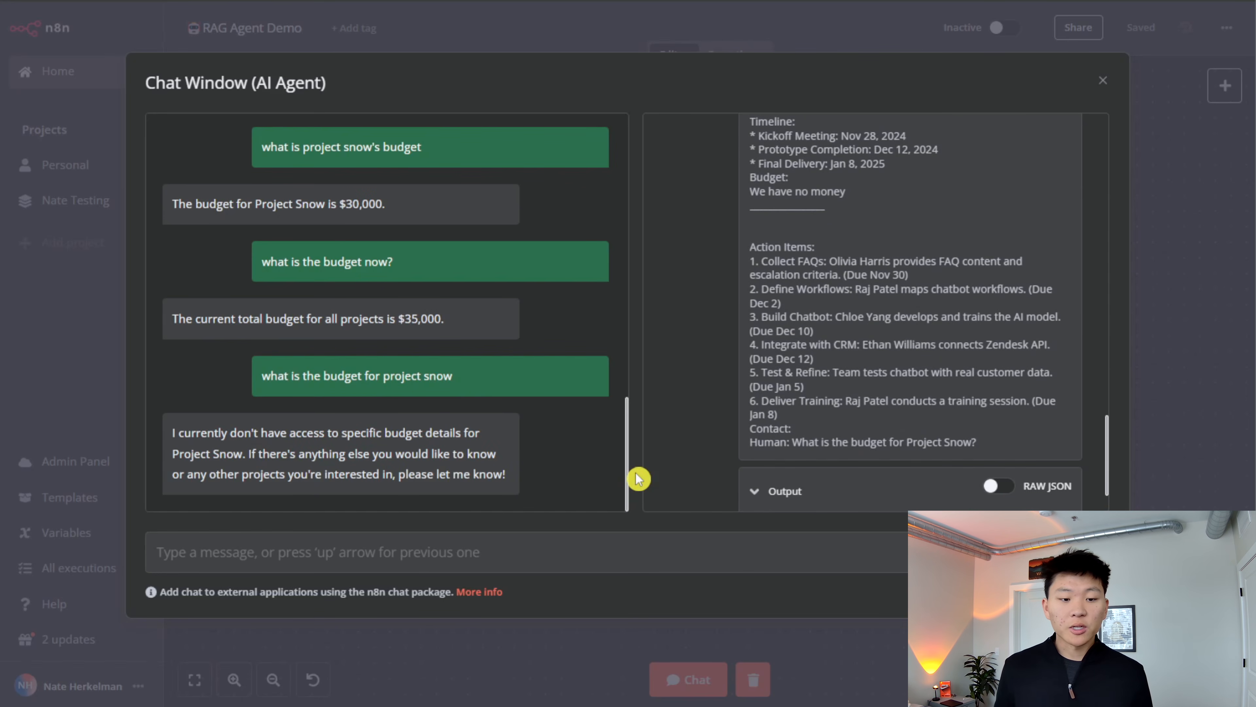
{"action": "key", "text": "Escape"}
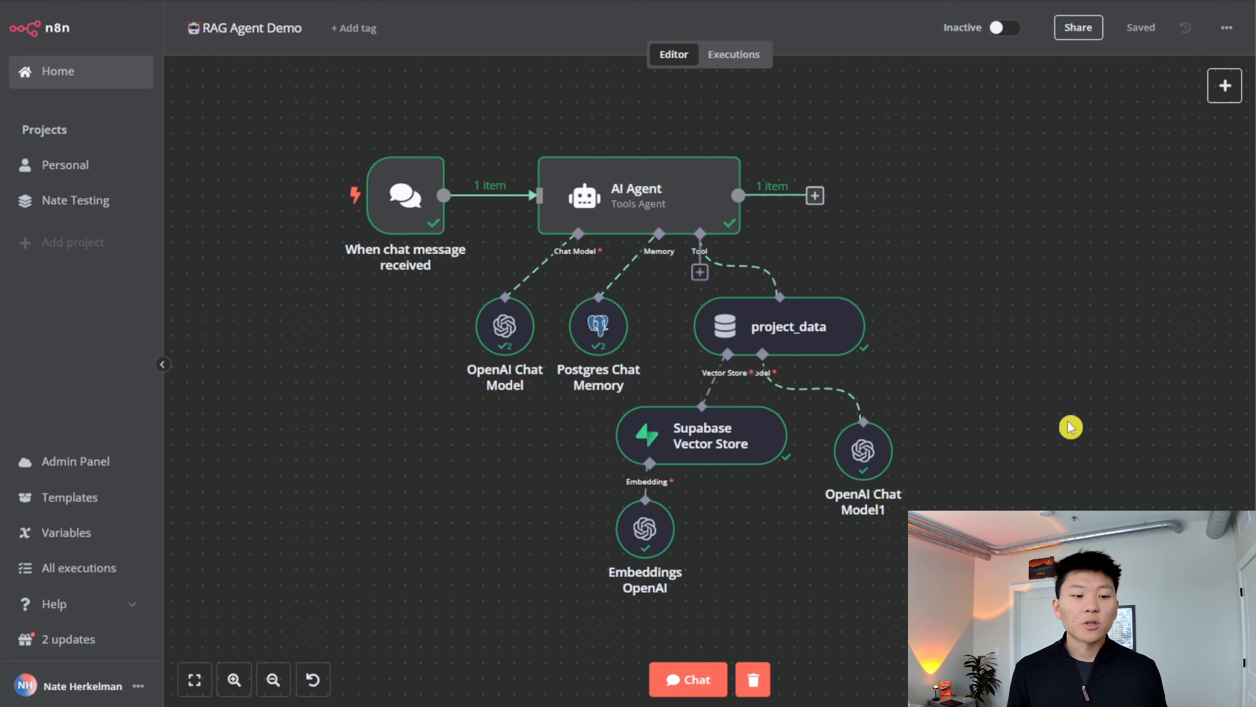